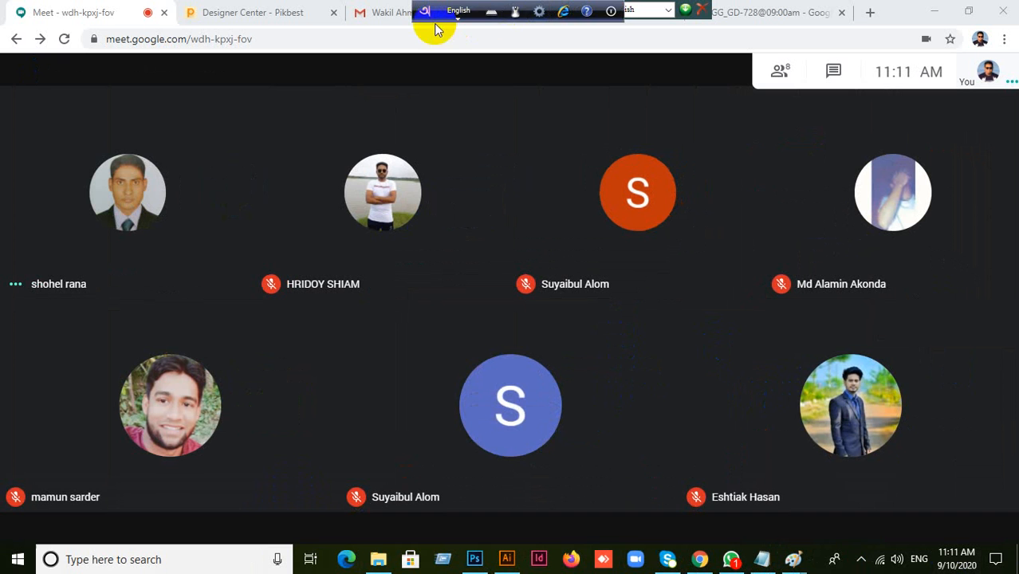
# Step: Move the language toolbar aside, check the WhatsApp chats, and return to the Google Meet call
pyautogui.moveTo(431, 16); pyautogui.dragTo(589, 15)
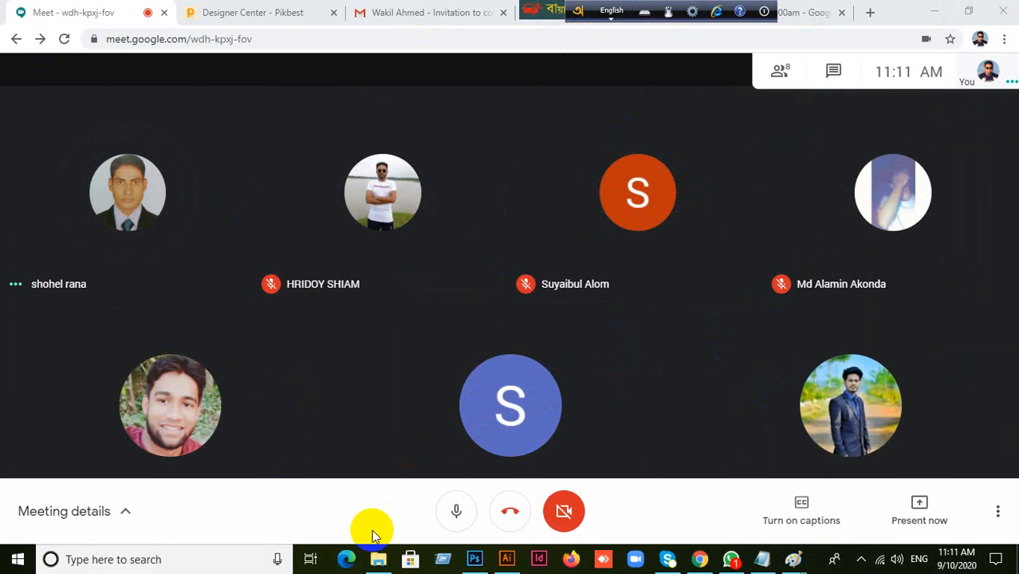
pyautogui.click(695, 559)
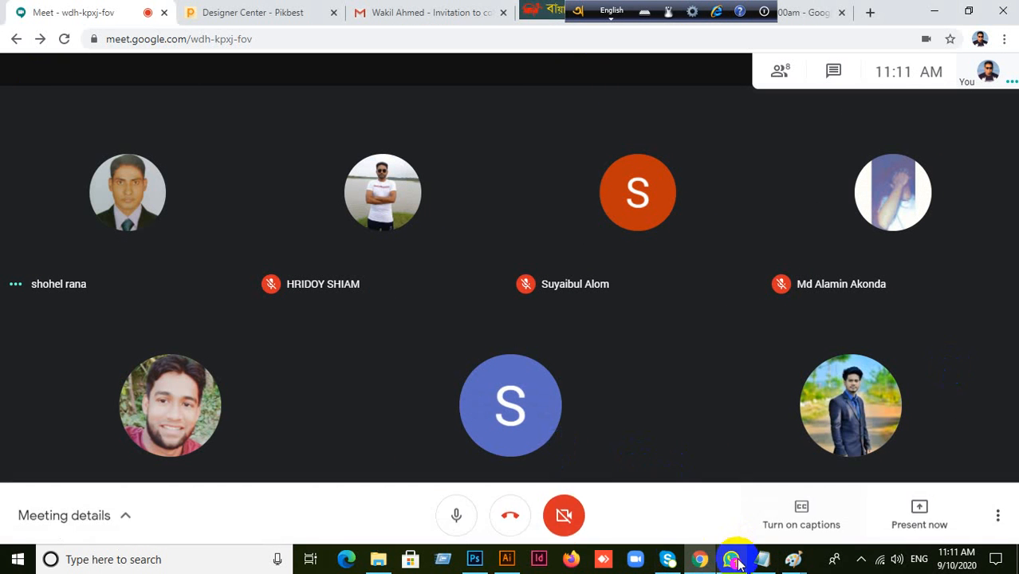
pyautogui.click(732, 558)
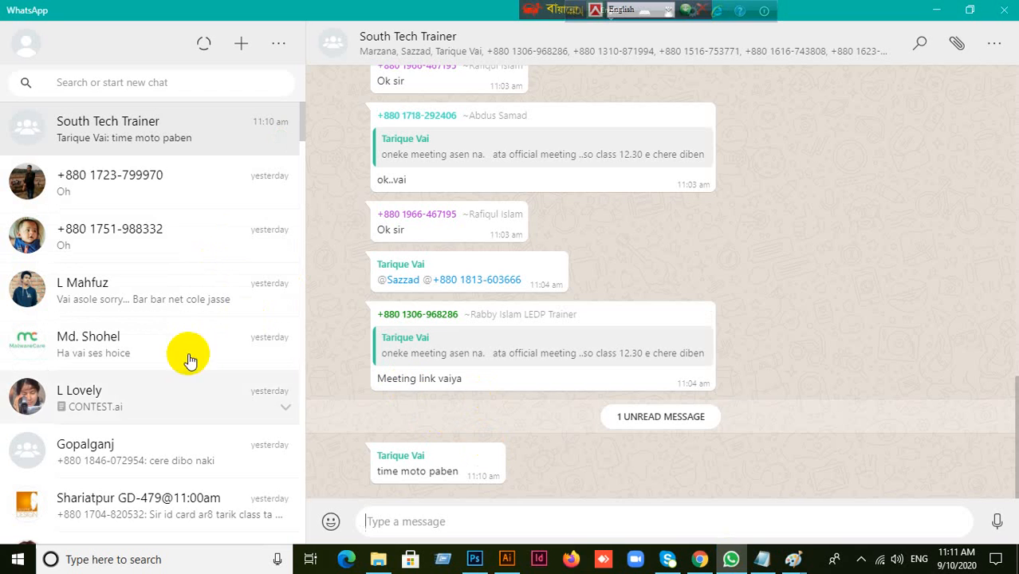
pyautogui.click(700, 561)
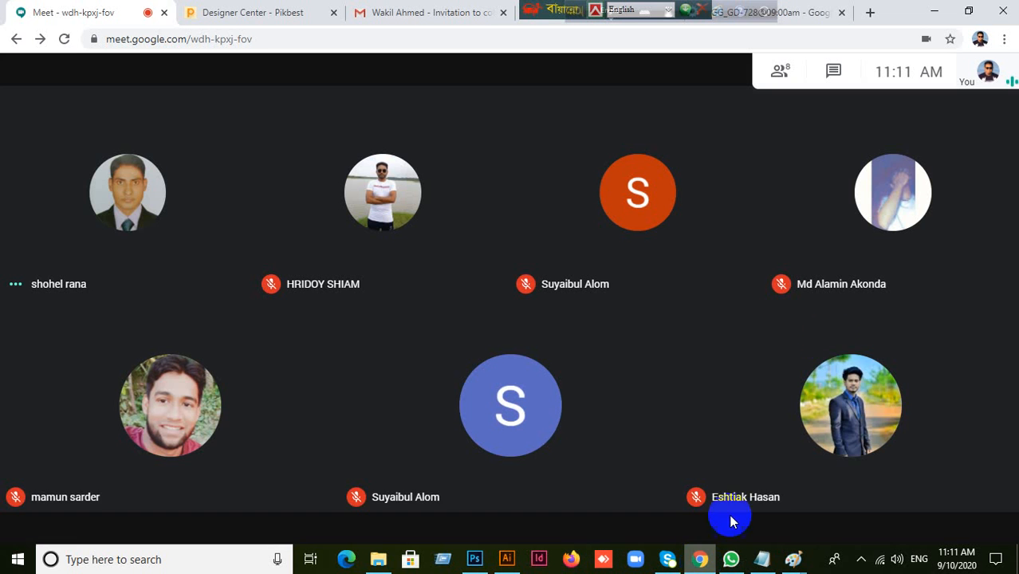
# Step: Present the entire screen to the meeting participants and hide the screen-sharing notice
pyautogui.click(915, 520)
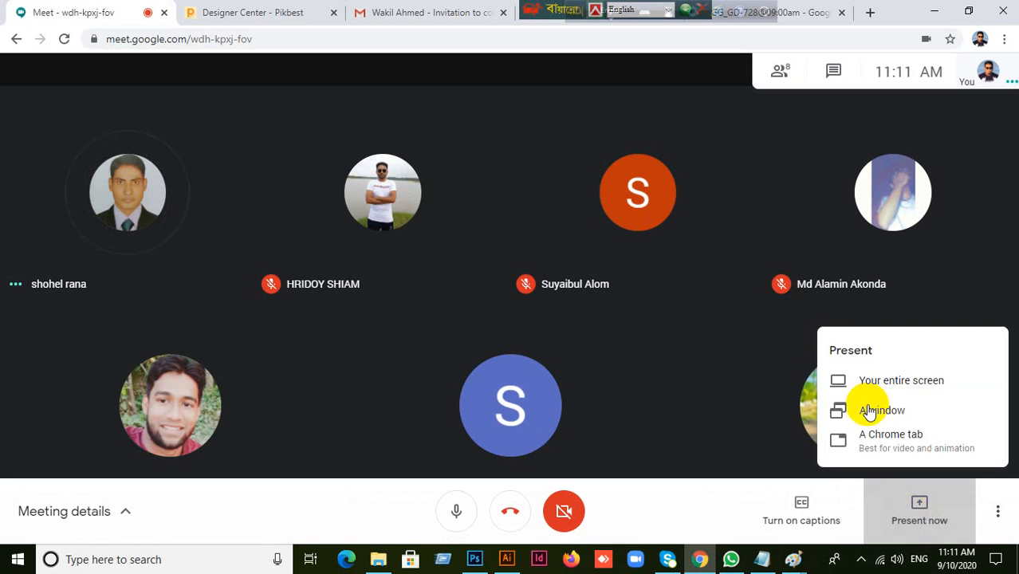
pyautogui.click(858, 380)
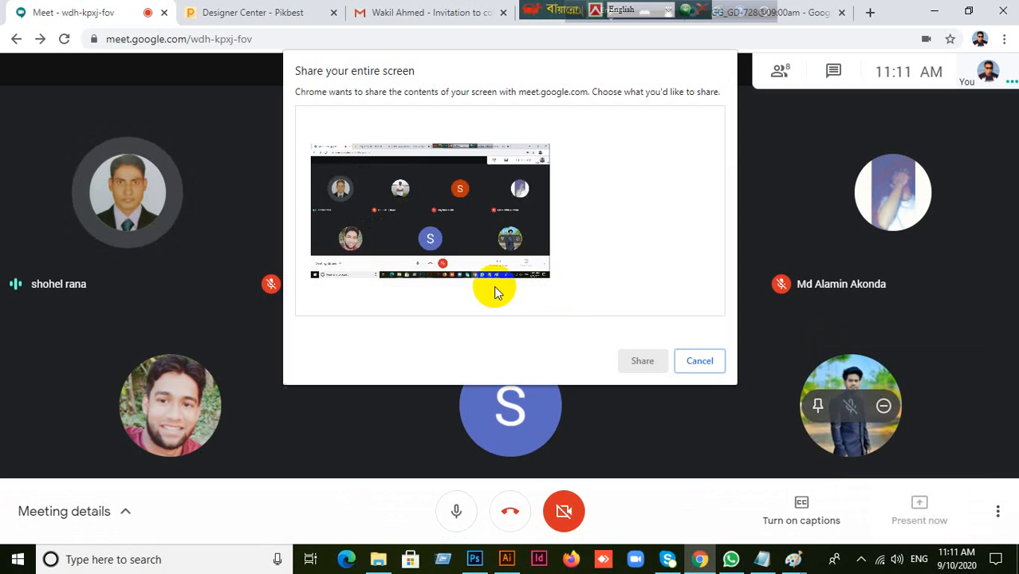
pyautogui.click(435, 199)
pyautogui.click(647, 361)
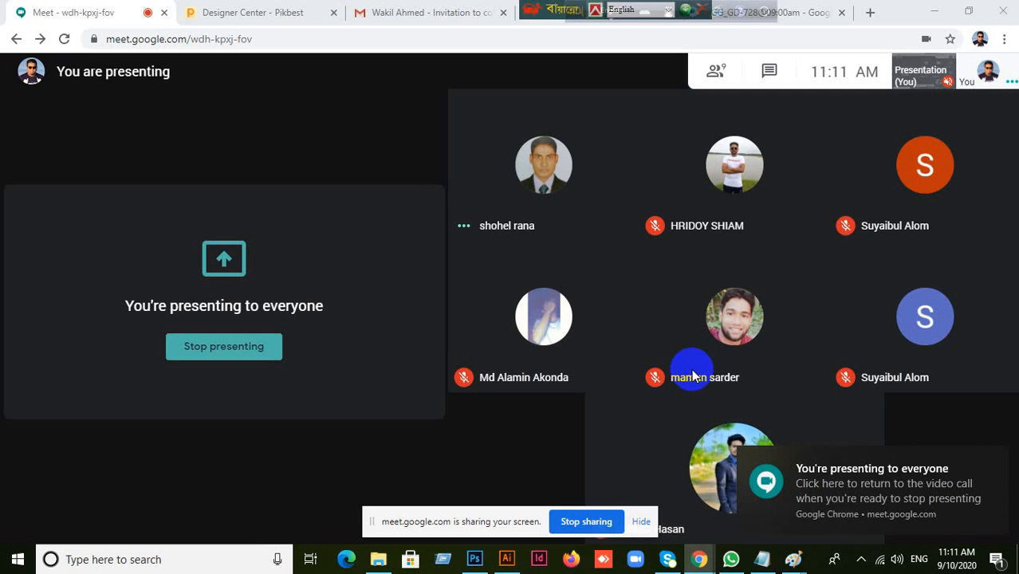
pyautogui.click(642, 521)
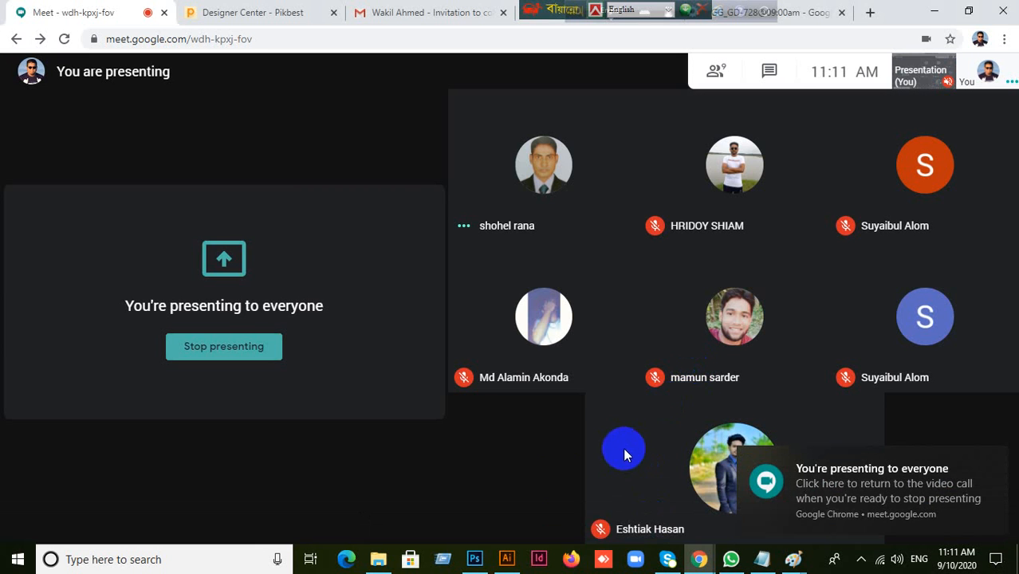
# Step: Switch to Illustrator, close the Untitled-2 document without saving, and minimize the program
pyautogui.click(508, 562)
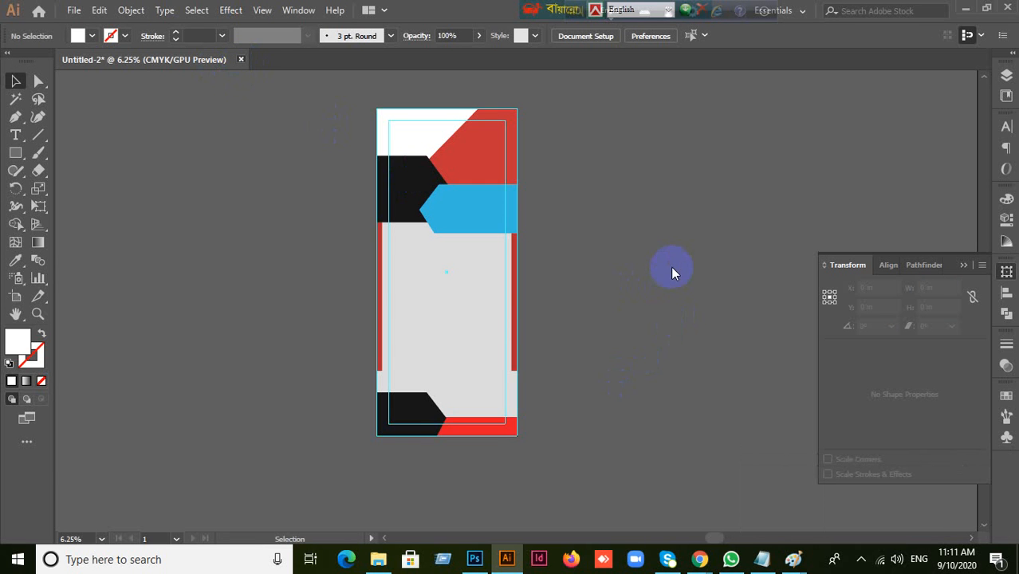
pyautogui.hotkey('ctrl', 'w')
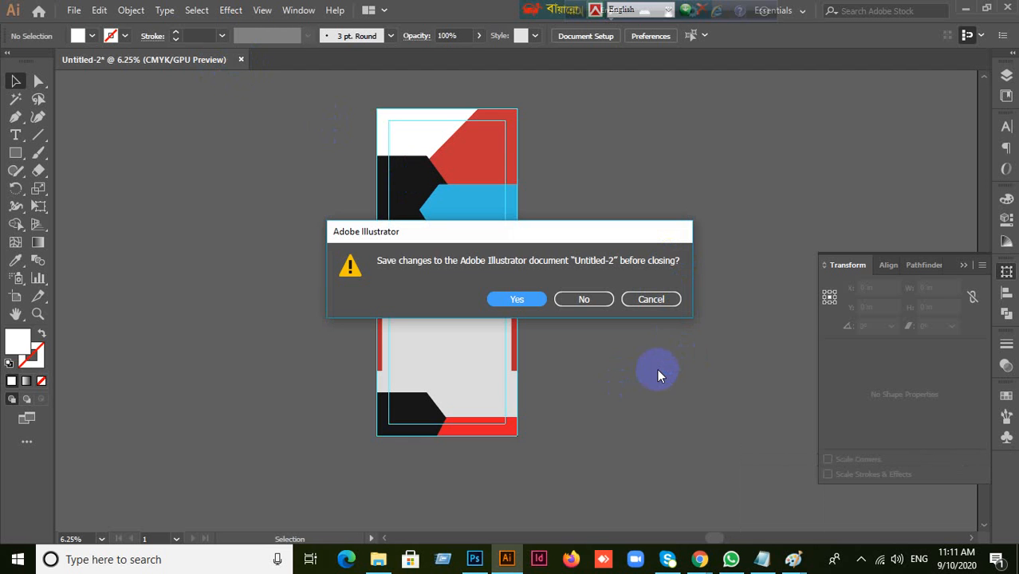
pyautogui.click(597, 300)
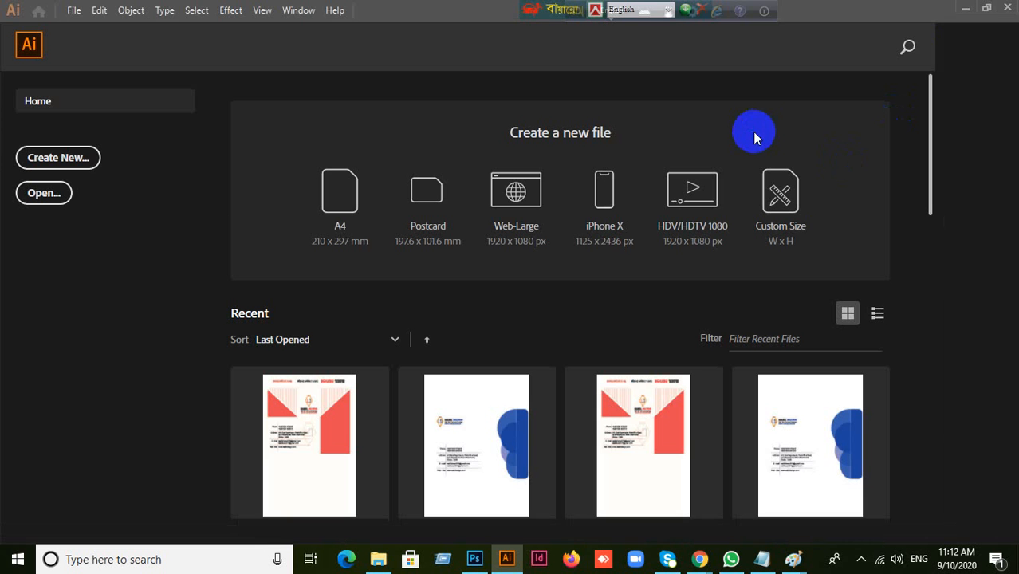
pyautogui.click(965, 10)
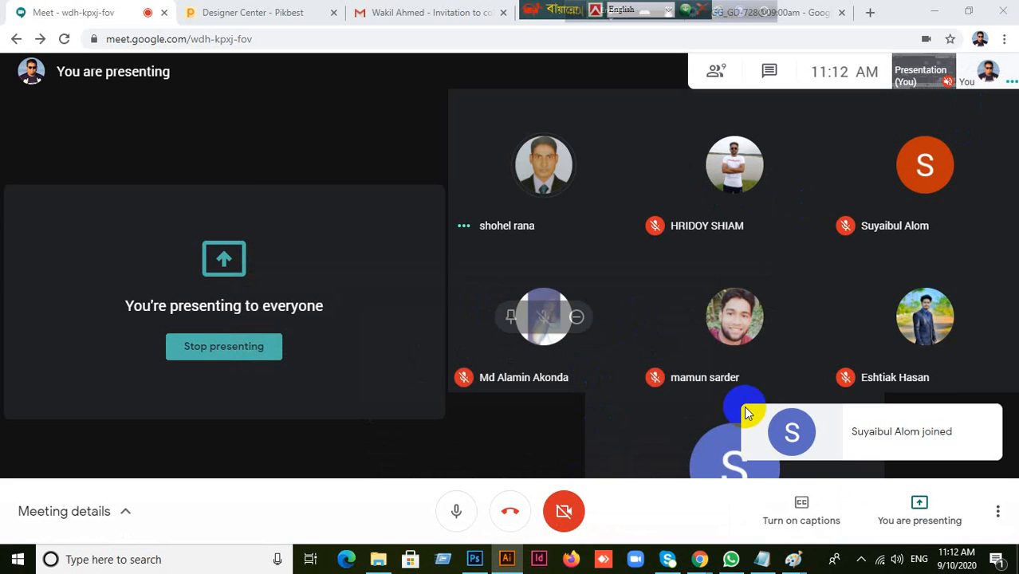
# Step: Switch to WhatsApp, open the Shariatpur GD-479@11:00am group chat, and start downloading the HW.ai attachment
pyautogui.click(731, 559)
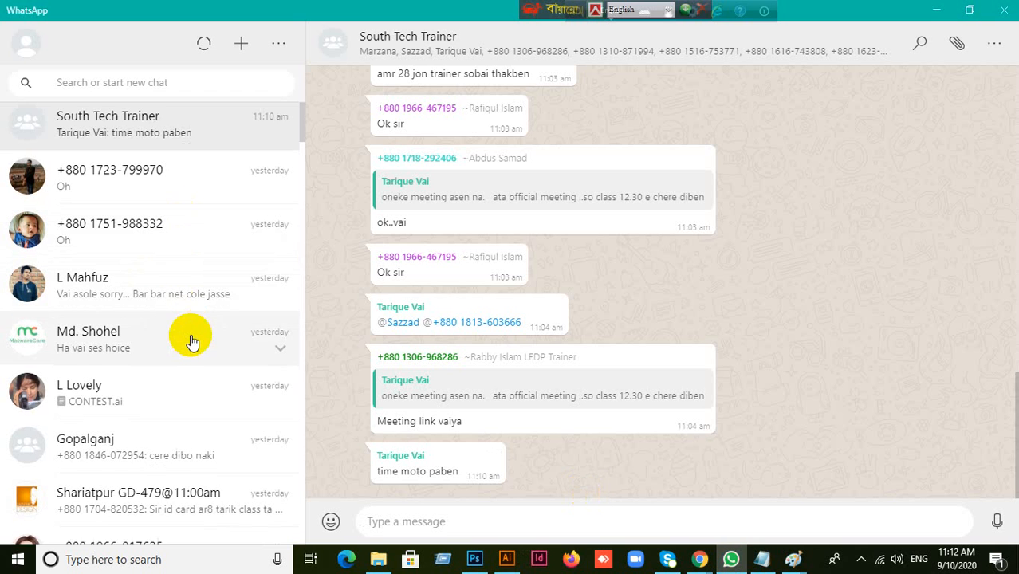
pyautogui.scroll(-1, 191, 338)
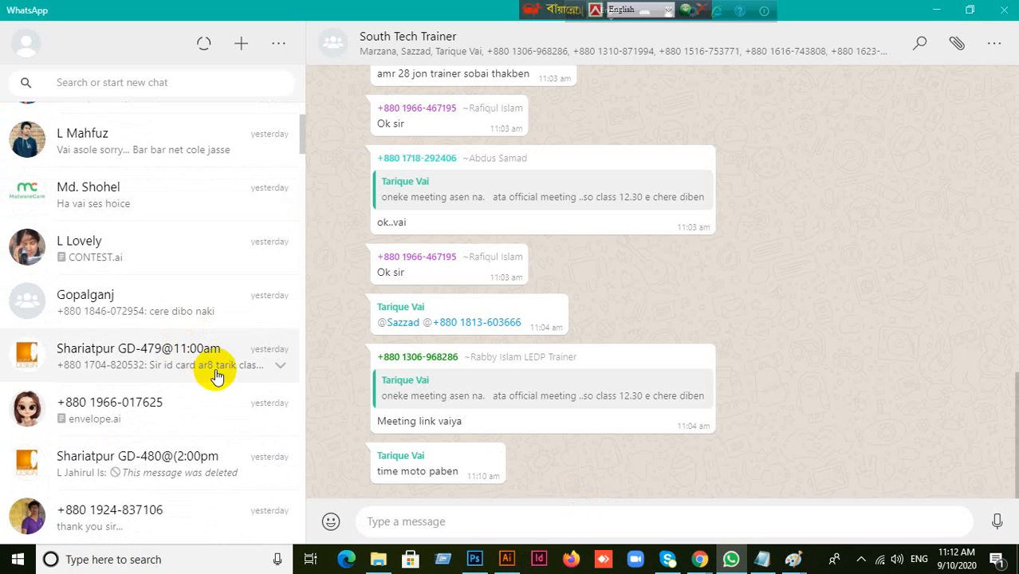
pyautogui.scroll(-1, 218, 371)
pyautogui.click(244, 308)
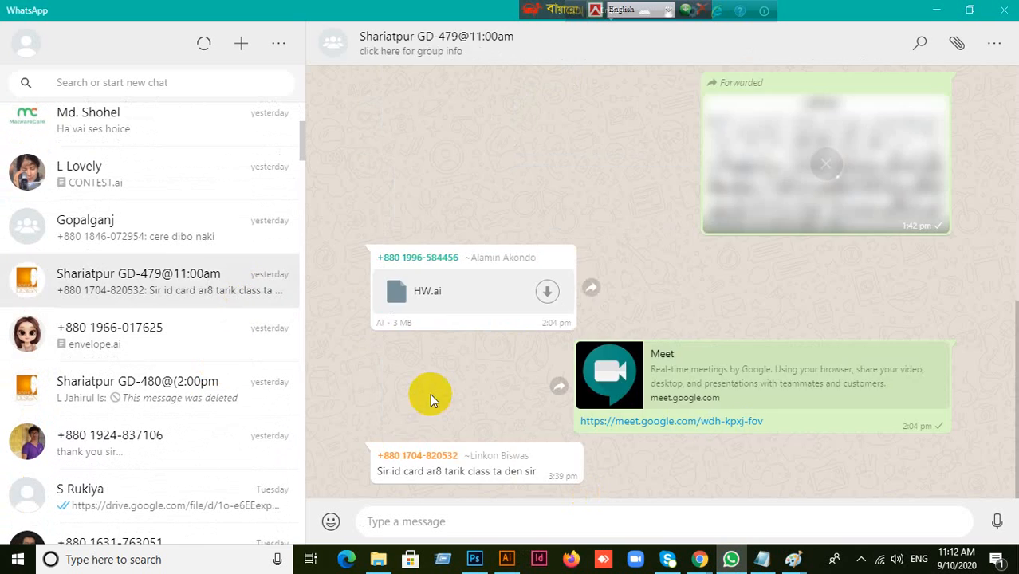
pyautogui.click(551, 297)
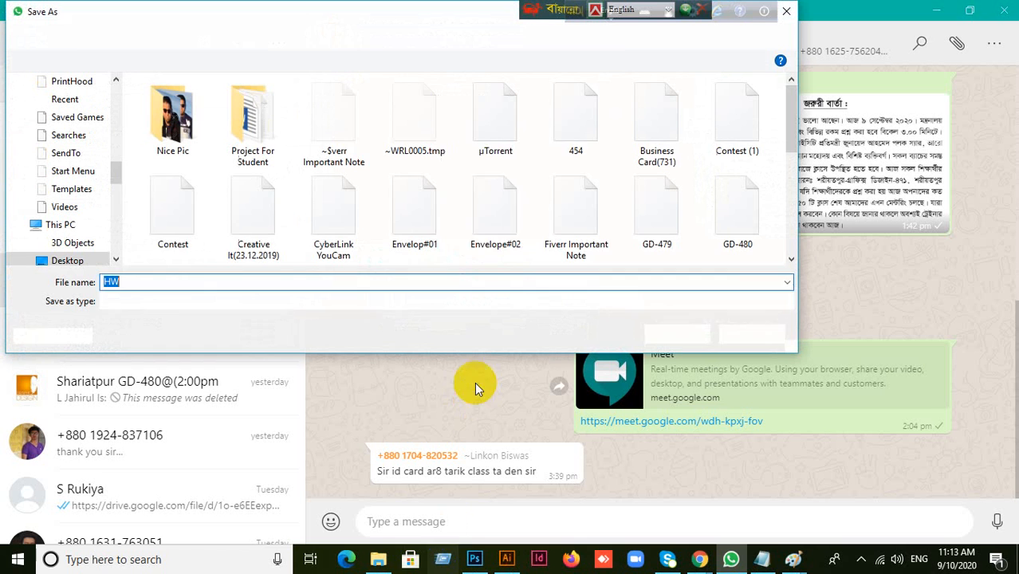
# Step: Save the attachment to the Desktop, adding a dot and the sender's name after HW in the file name
pyautogui.click(125, 282)
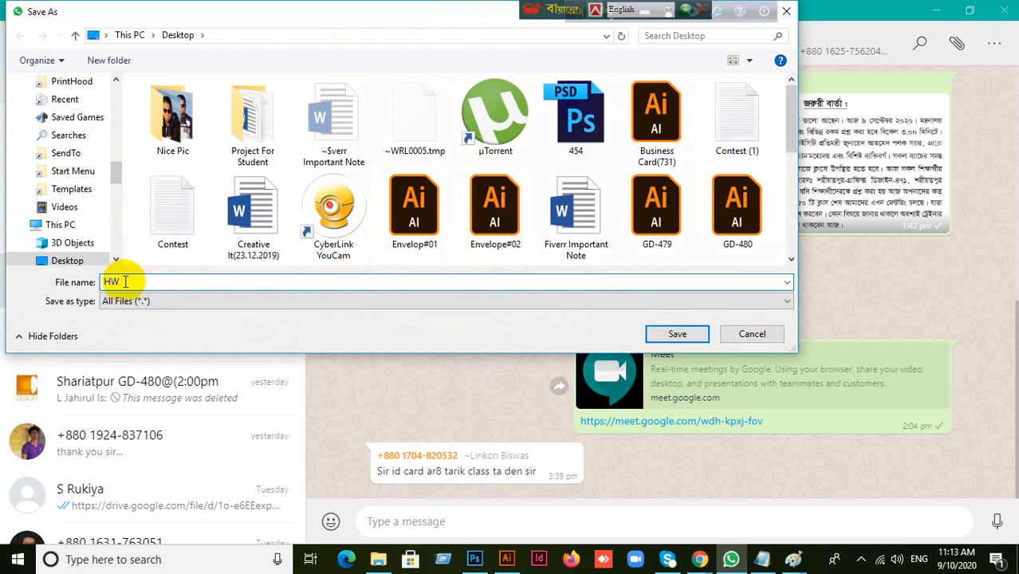
pyautogui.write('.p')
pyautogui.write('lamin')
pyautogui.scroll(5, 75, 170)
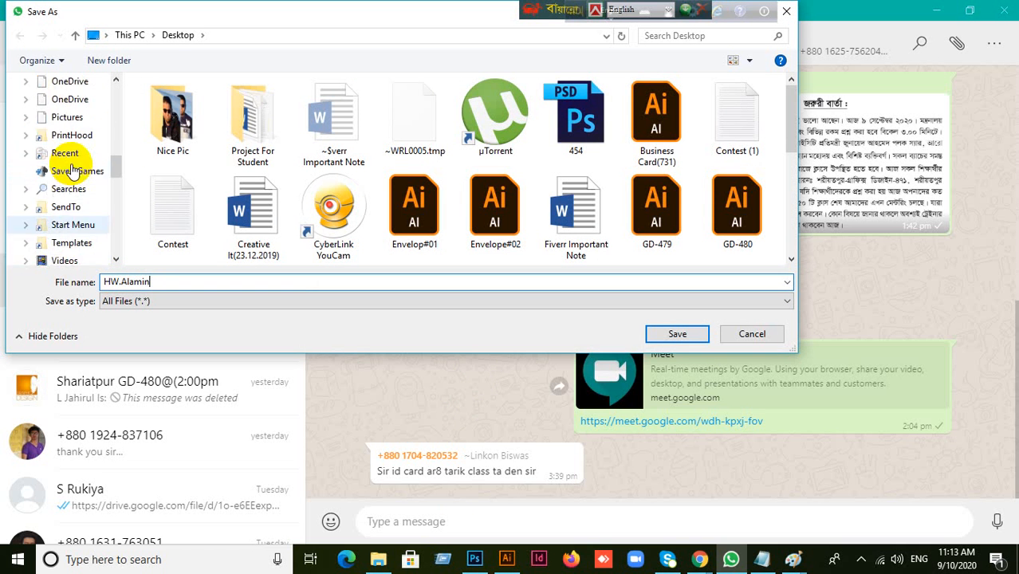
pyautogui.scroll(8, 102, 142)
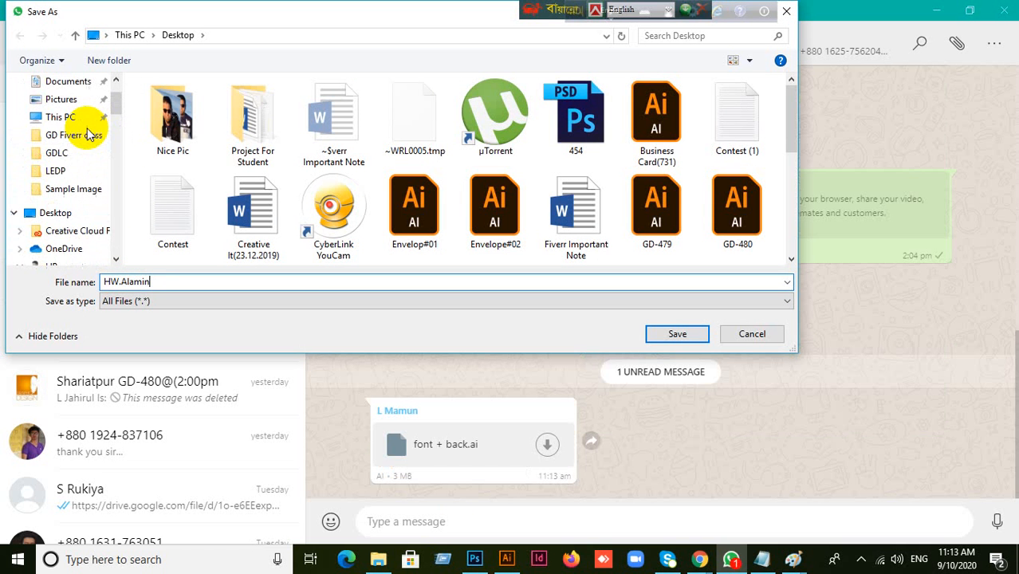
pyautogui.scroll(3, 72, 143)
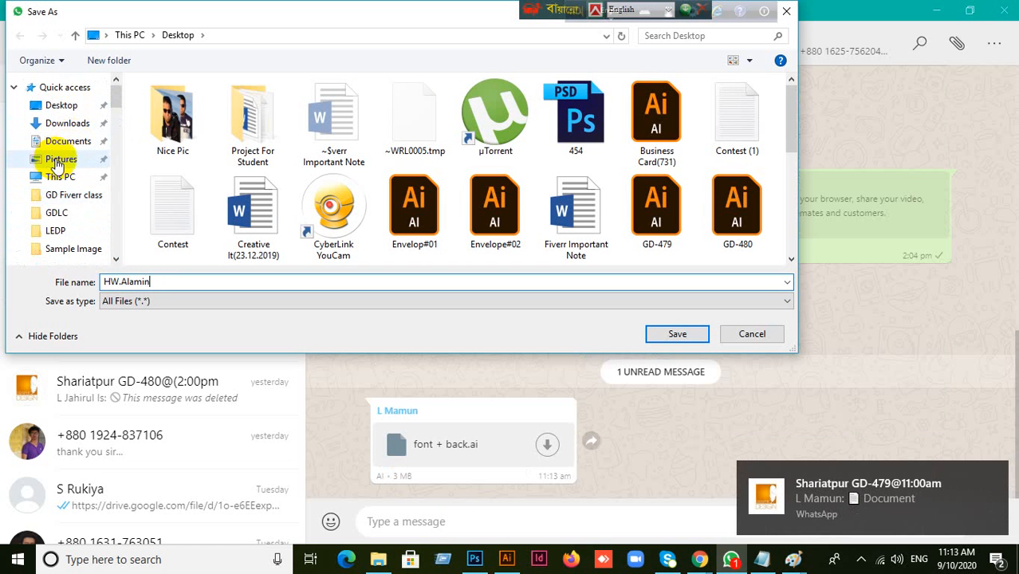
pyautogui.click(61, 104)
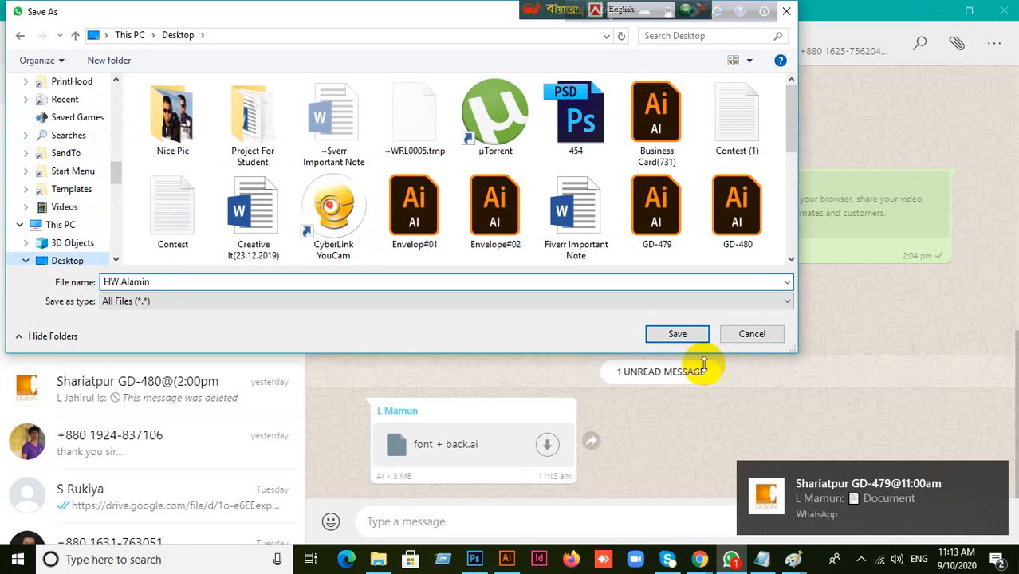
pyautogui.click(677, 333)
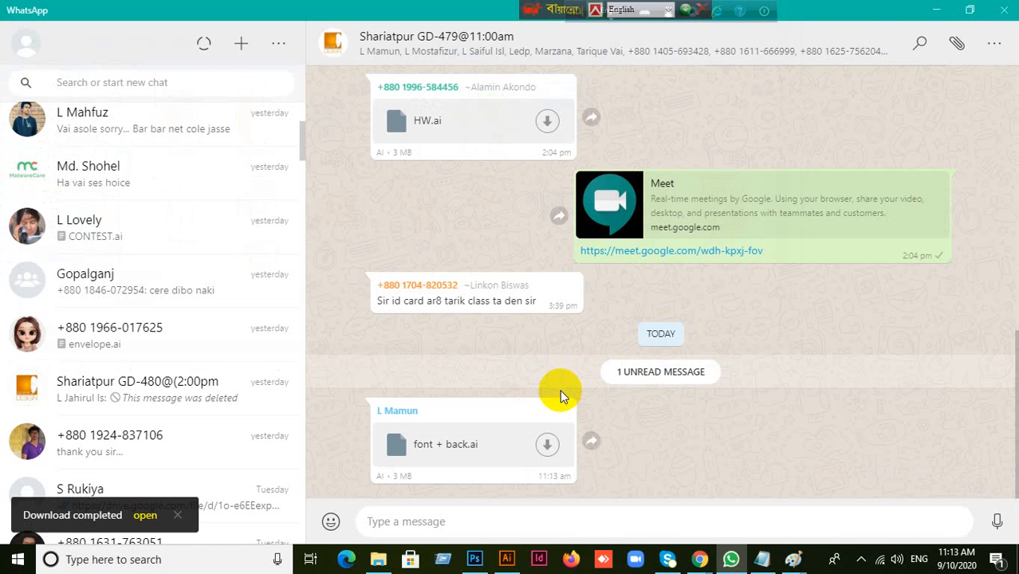
# Step: Open the downloaded homework file from the desktop in Illustrator, accepting the newer-version import and page range 1-1
pyautogui.click(935, 11)
pyautogui.click(932, 13)
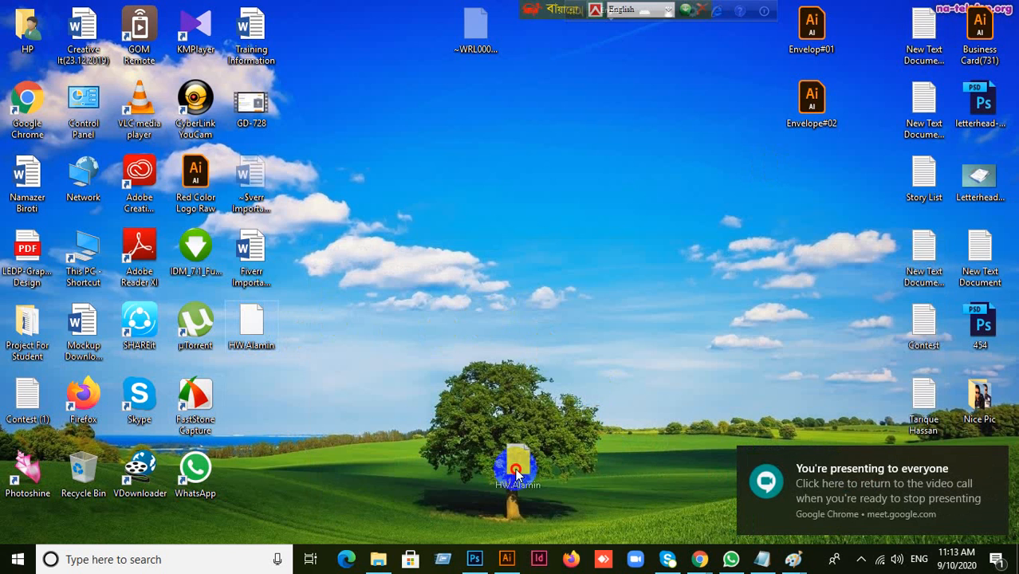
pyautogui.click(503, 561)
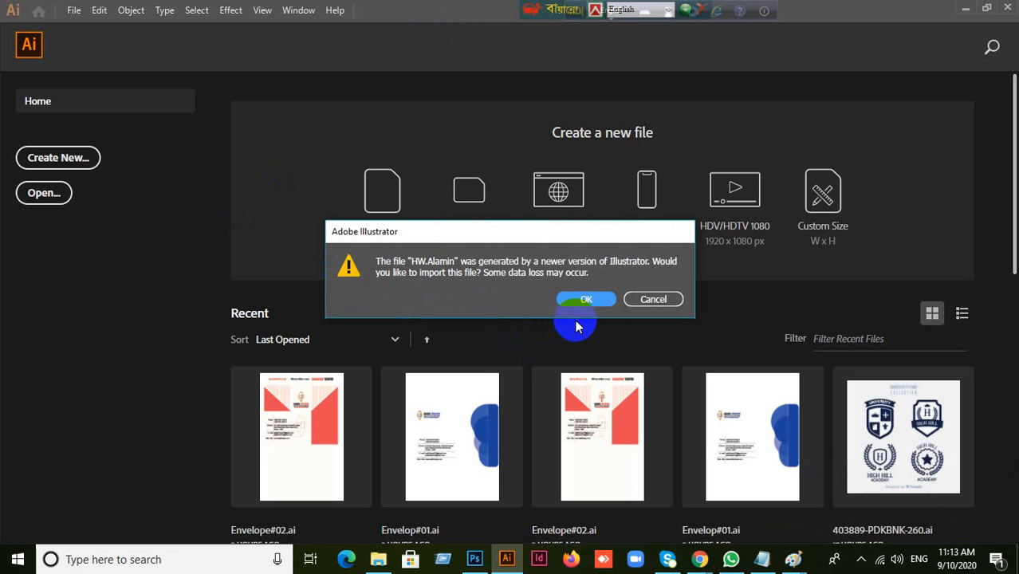
pyautogui.click(587, 299)
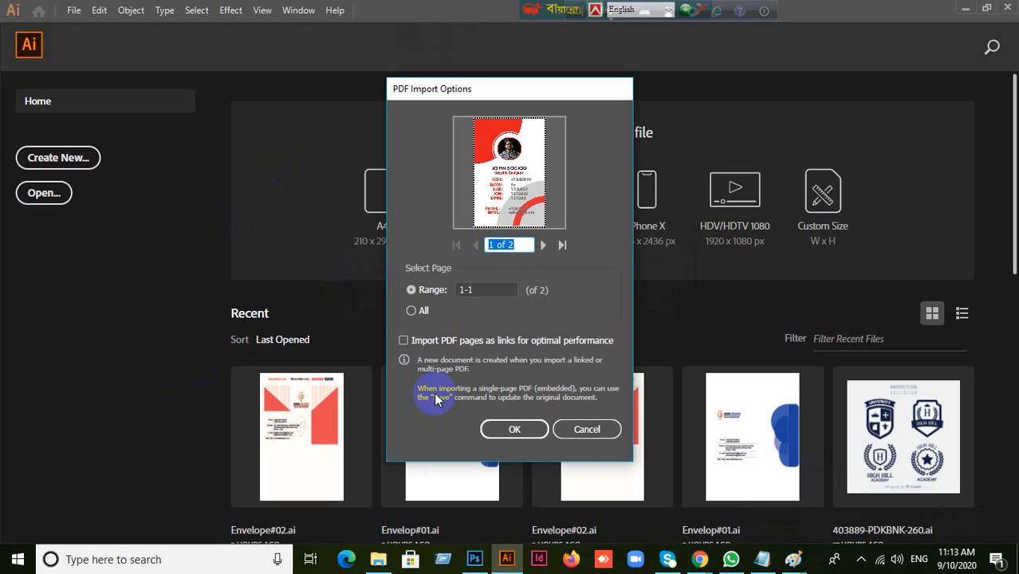
pyautogui.click(504, 430)
pyautogui.click(512, 434)
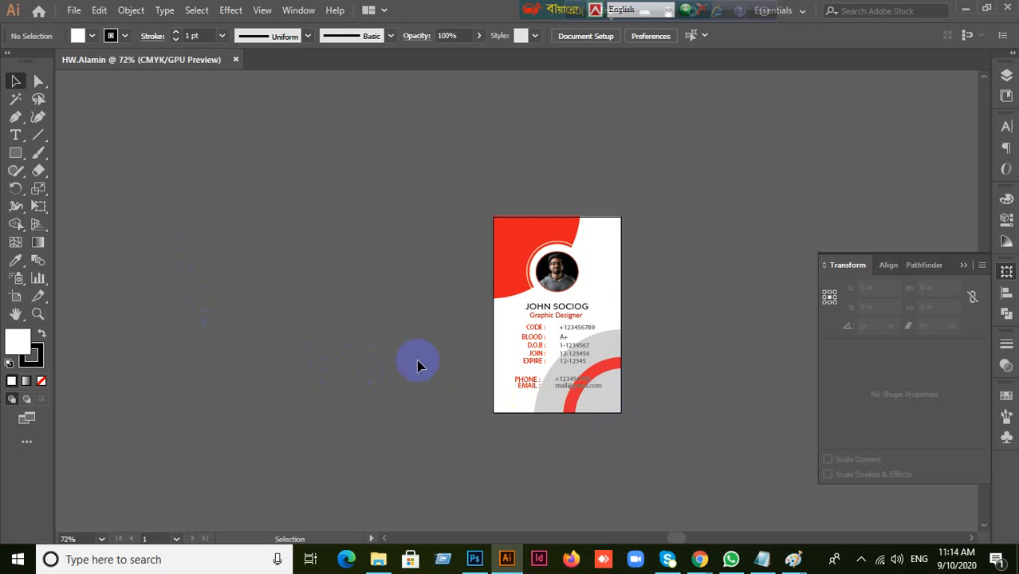
# Step: Examine the ID card's photo, text and corner shapes up close, and close the document
pyautogui.scroll(3, 620, 405)
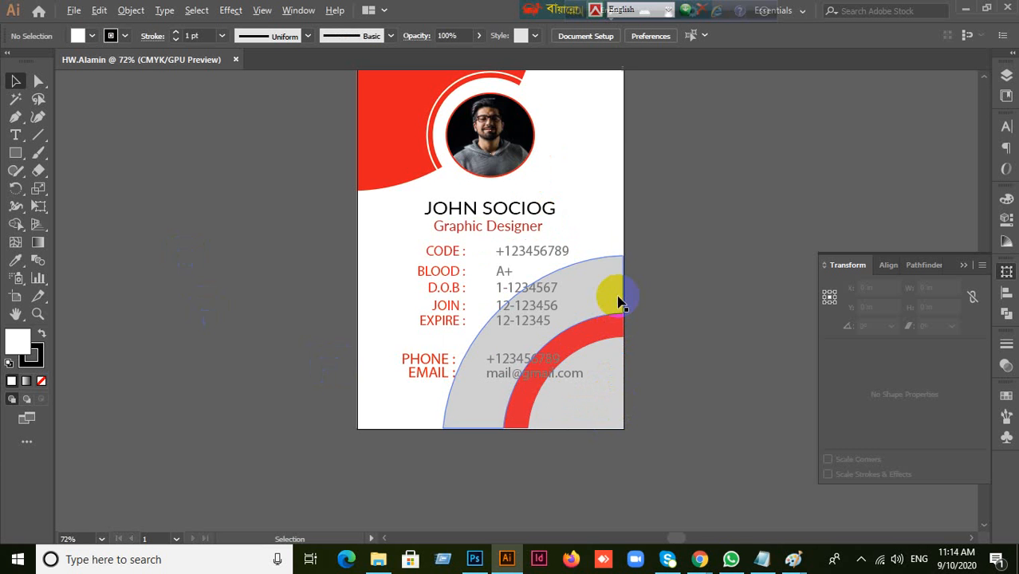
pyautogui.scroll(-2, 618, 297)
pyautogui.press('space')
pyautogui.moveTo(708, 327); pyautogui.dragTo(622, 325)
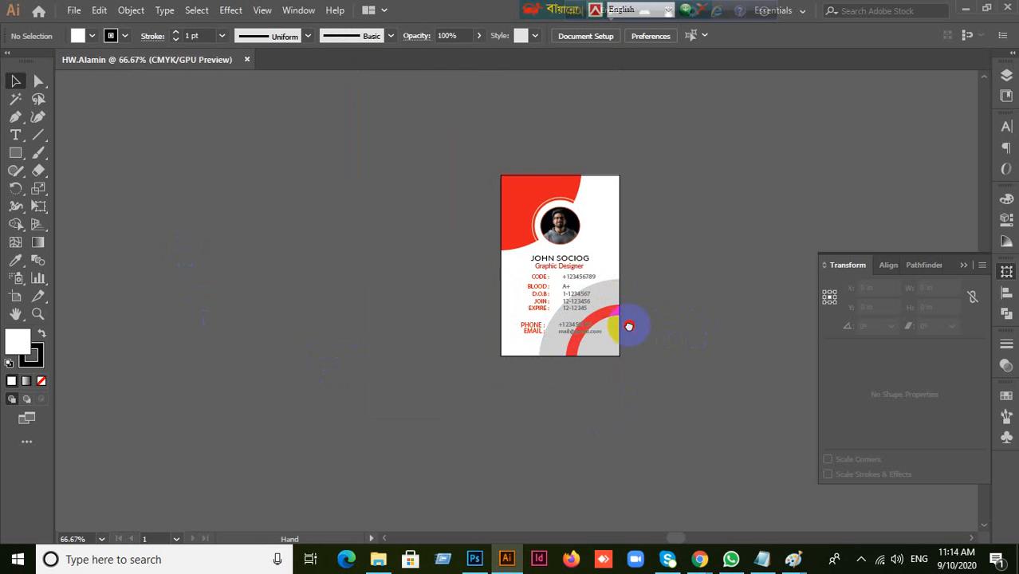
pyautogui.scroll(2, 602, 321)
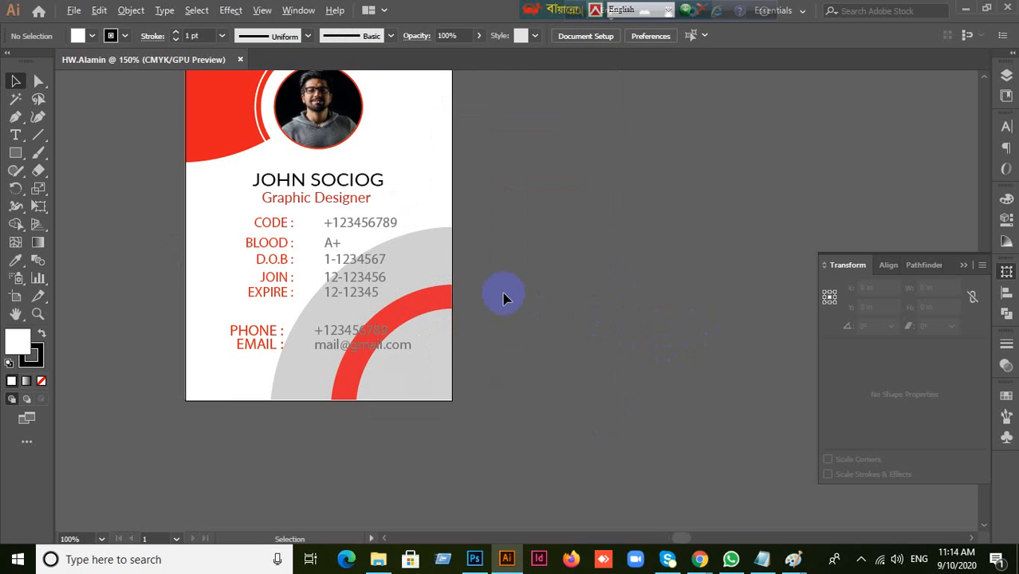
pyautogui.scroll(-2, 503, 297)
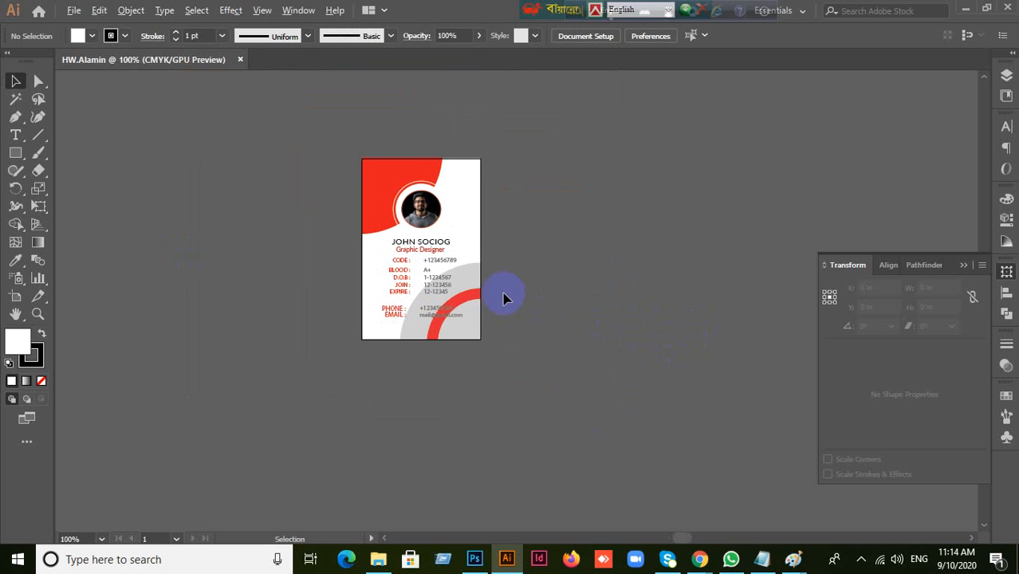
pyautogui.click(246, 59)
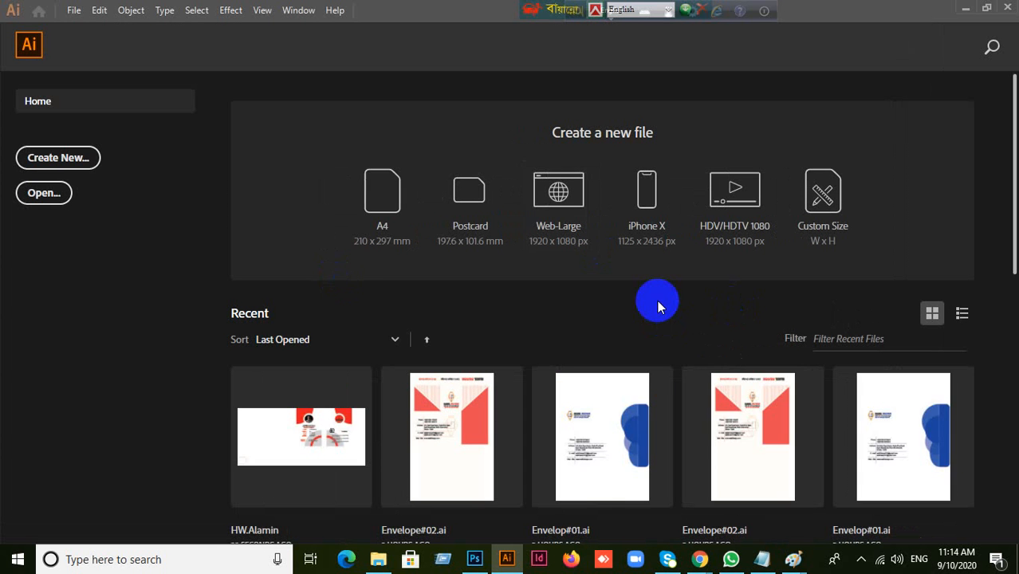
pyautogui.click(634, 413)
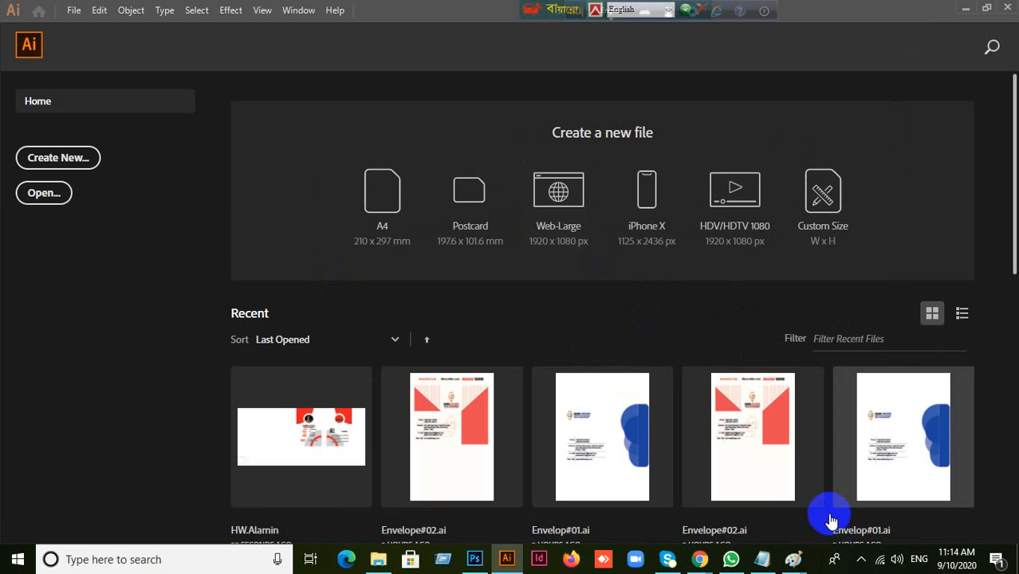
# Step: Switch back to the Google Meet call and admit the person waiting to join
pyautogui.moveTo(697, 562)
pyautogui.click(564, 482)
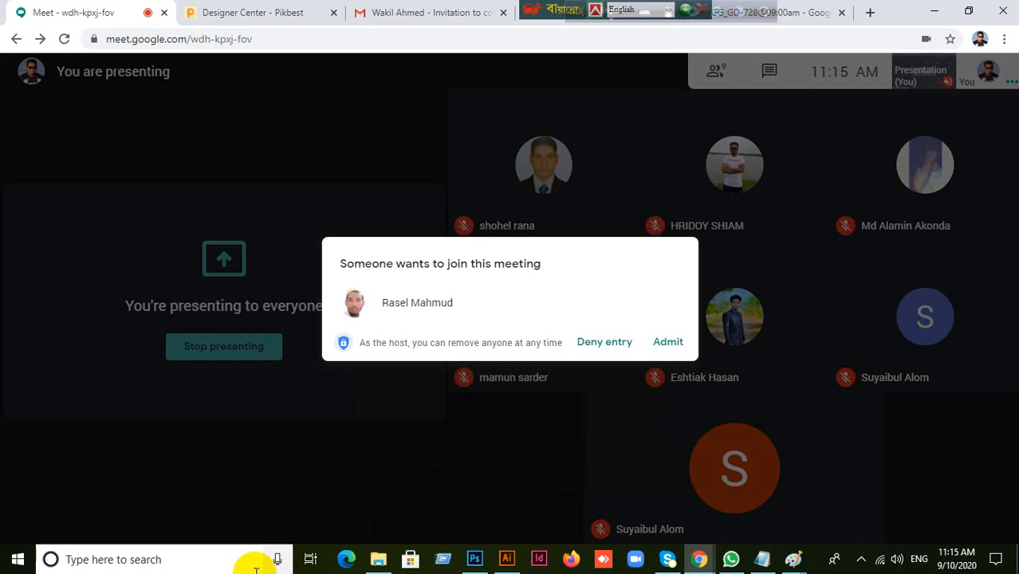
pyautogui.click(668, 343)
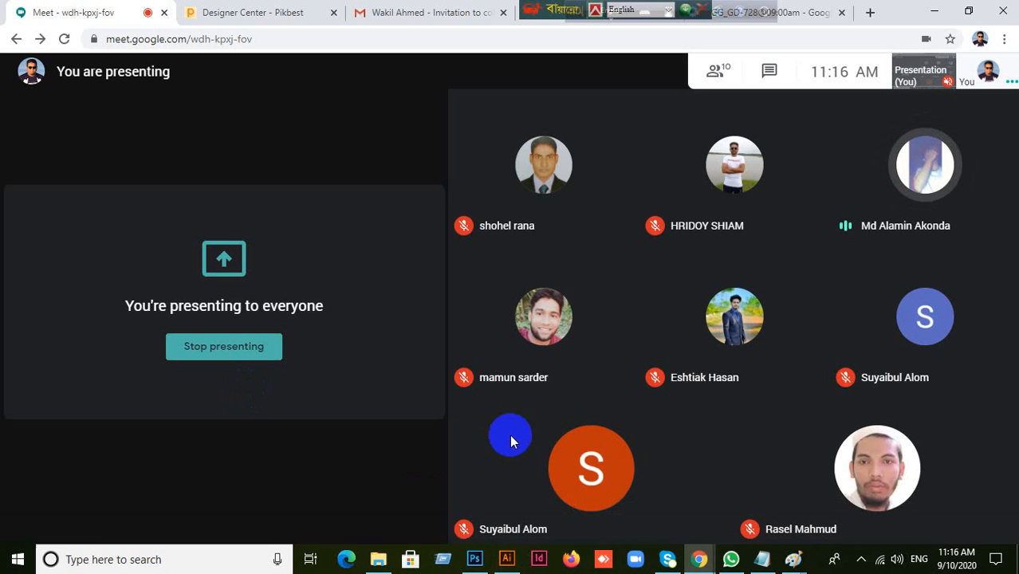
# Step: Close the Pikbest web page in the browser, keeping the Meet call in view
pyautogui.click(507, 560)
pyautogui.click(506, 561)
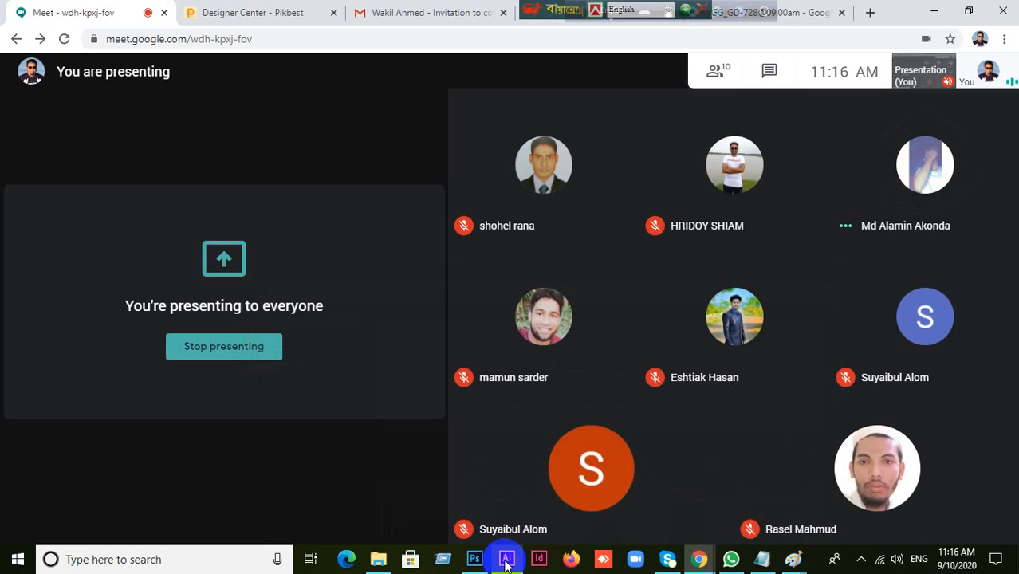
pyautogui.click(246, 13)
pyautogui.click(107, 16)
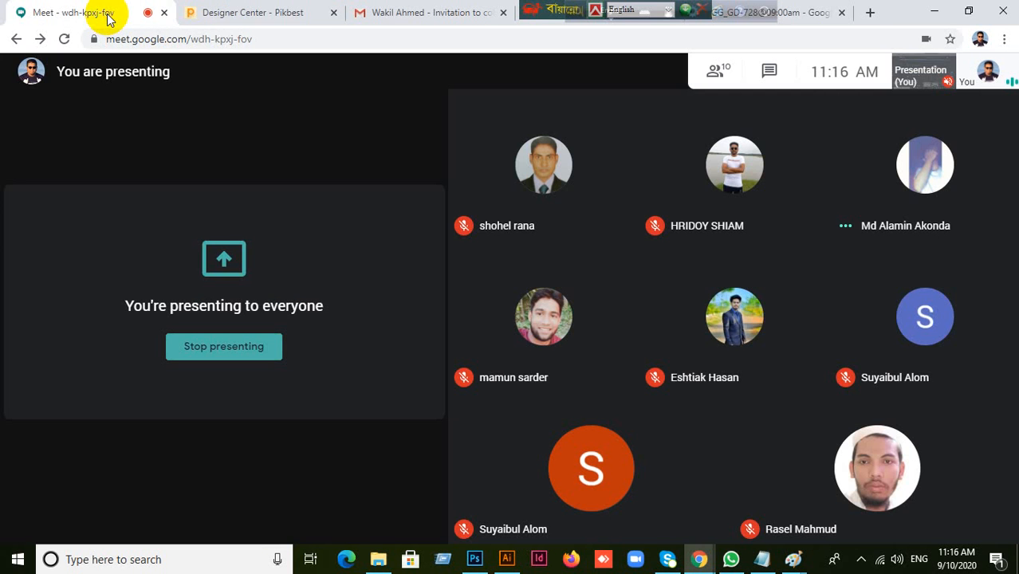
pyautogui.click(333, 14)
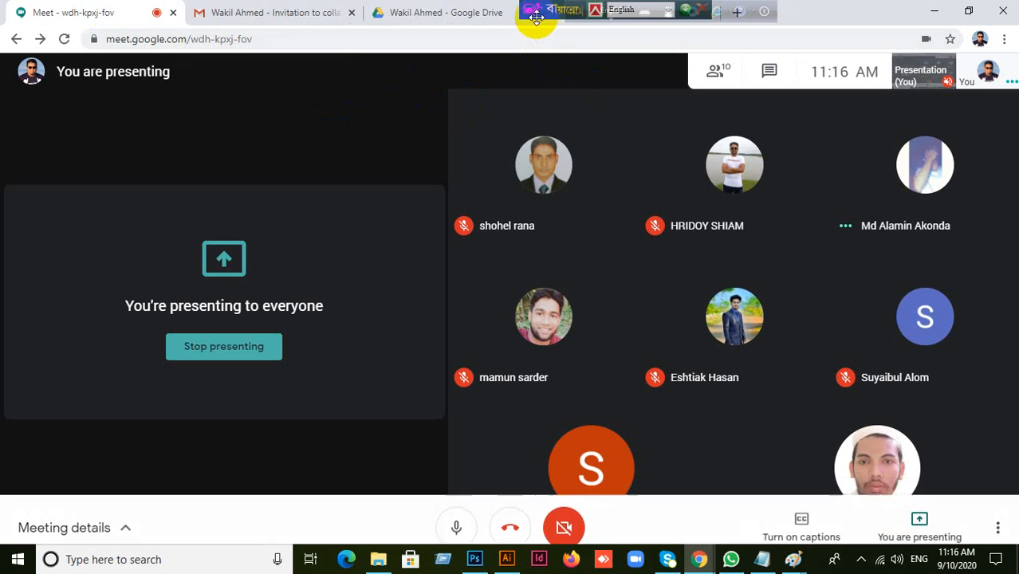
# Step: Display the GG_GD-728@09:00am attendance spreadsheet and shift the floating keyboard toolbar clear of the other browser tabs
pyautogui.moveTo(583, 12); pyautogui.dragTo(1007, 13)
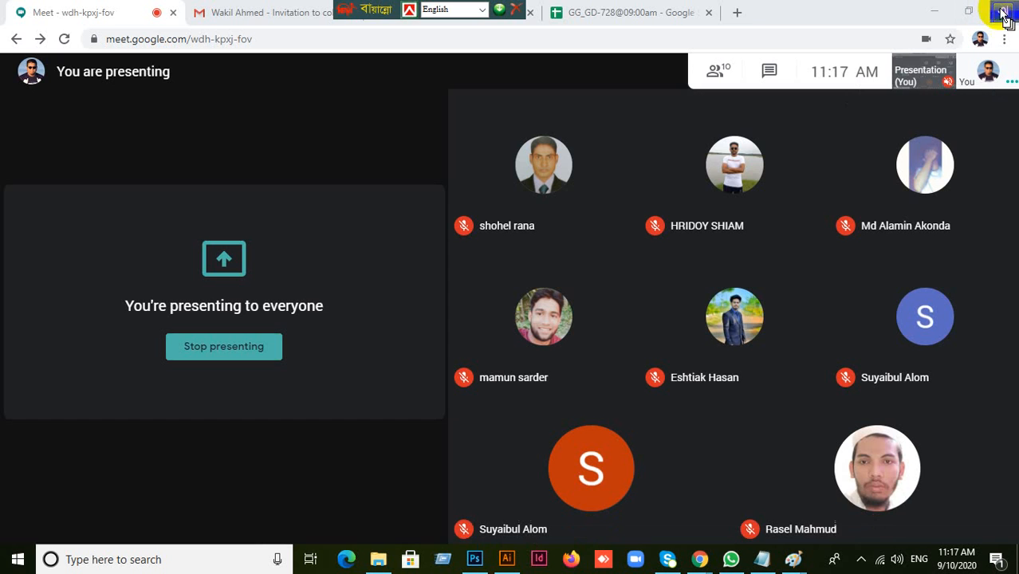
pyautogui.moveTo(1004, 11); pyautogui.dragTo(283, 12)
pyautogui.click(932, 12)
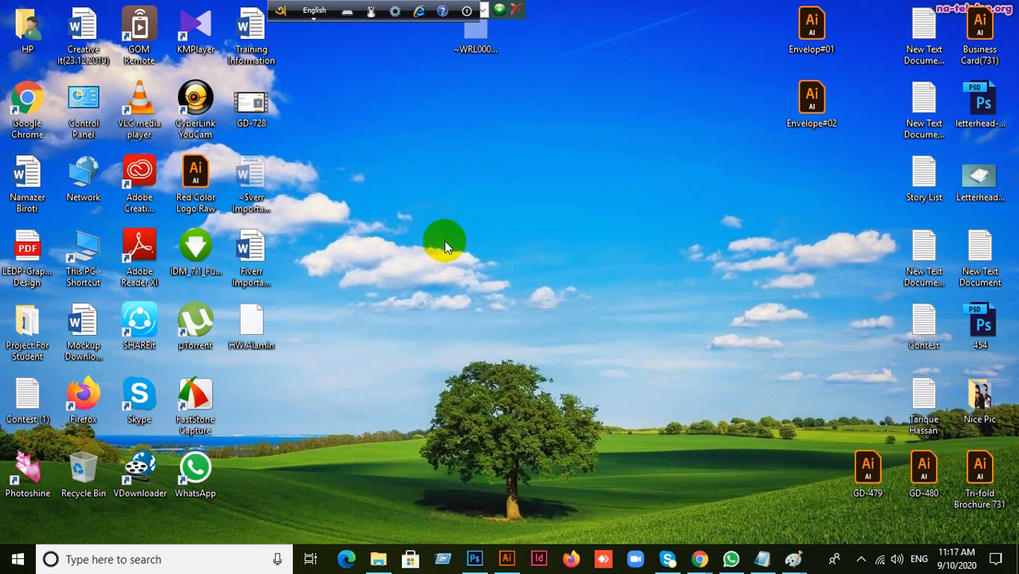
pyautogui.click(701, 559)
pyautogui.click(573, 506)
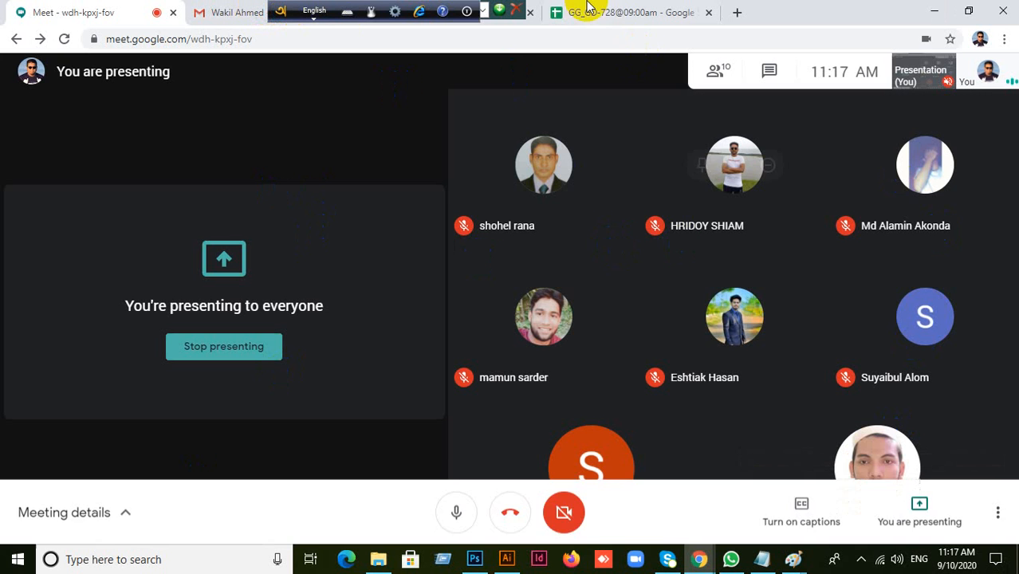
pyautogui.click(644, 20)
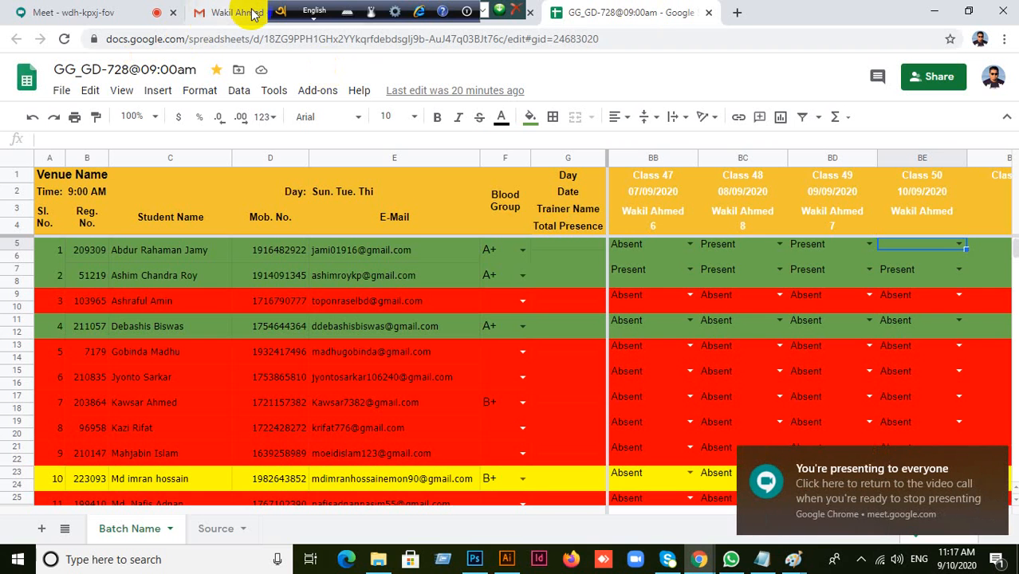
pyautogui.moveTo(280, 11); pyautogui.dragTo(12, 11)
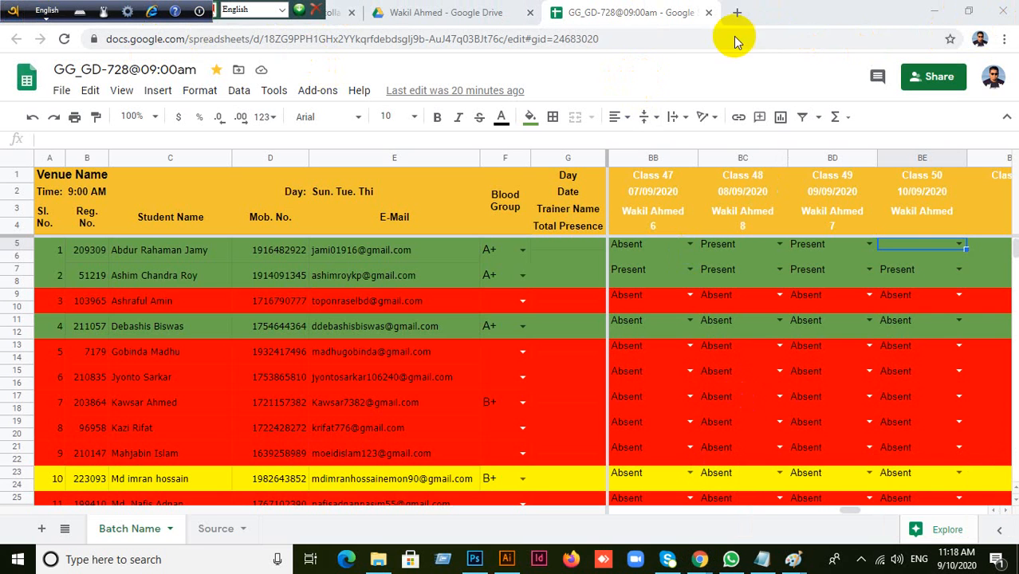
# Step: Open the GraphicRiver website (graphicriver.net) in a new browser tab
pyautogui.click(738, 13)
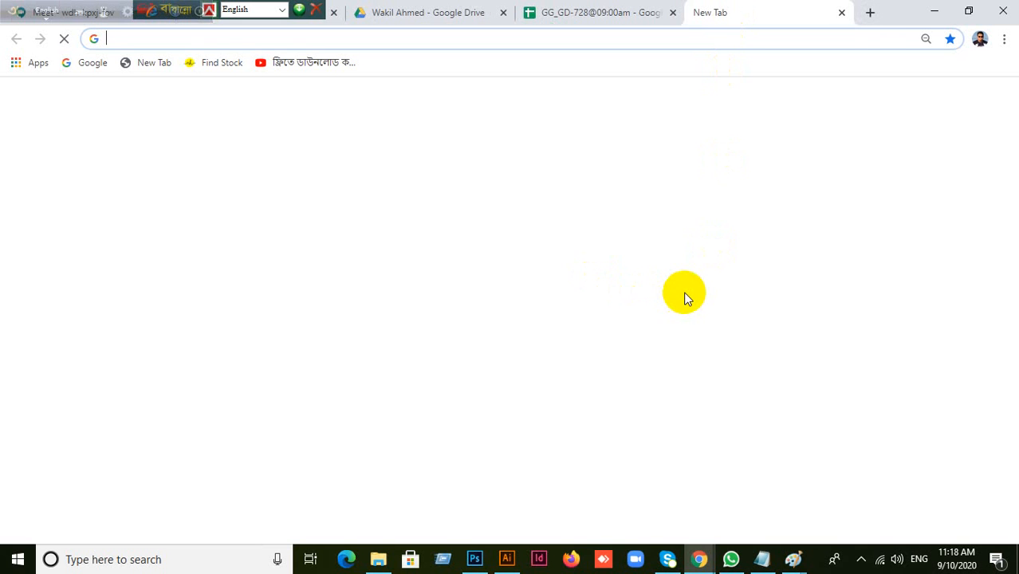
pyautogui.write('www.')
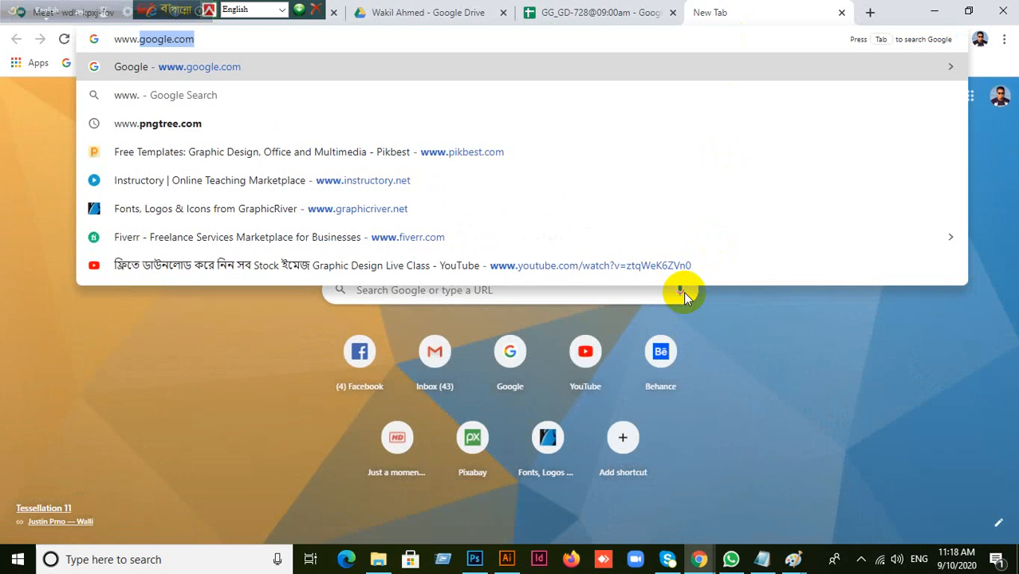
pyautogui.write('gr')
pyautogui.press('Return')
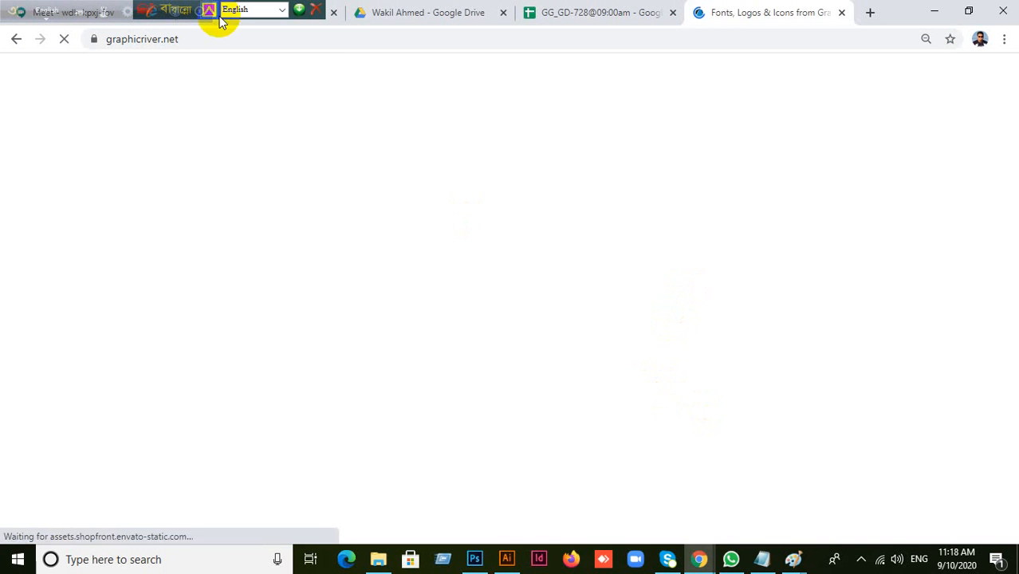
# Step: Move both floating keyboard toolbars off the browser tabs and check the Meet call
pyautogui.moveTo(29, 14); pyautogui.dragTo(1006, 10)
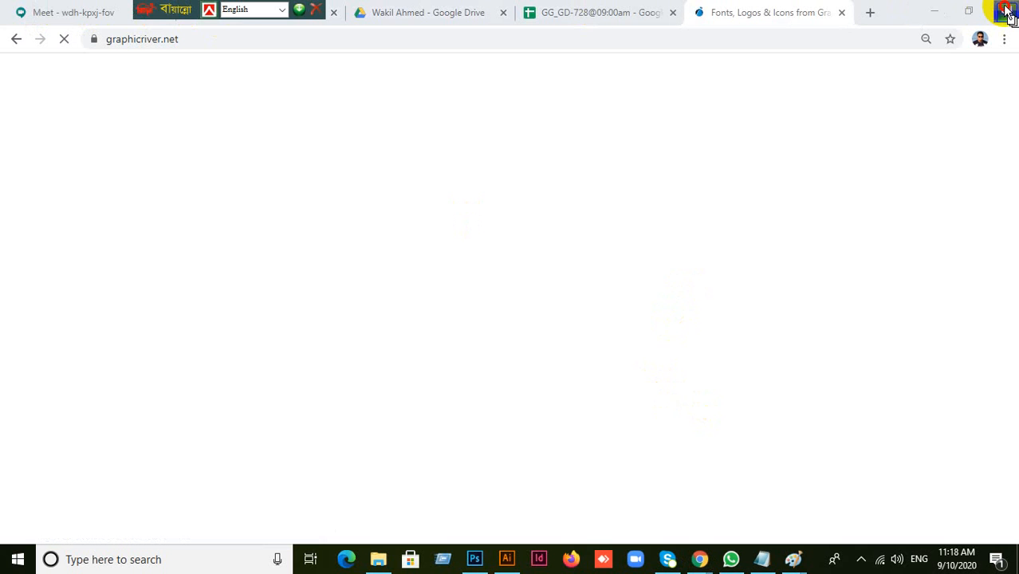
pyautogui.moveTo(136, 13); pyautogui.dragTo(272, 9)
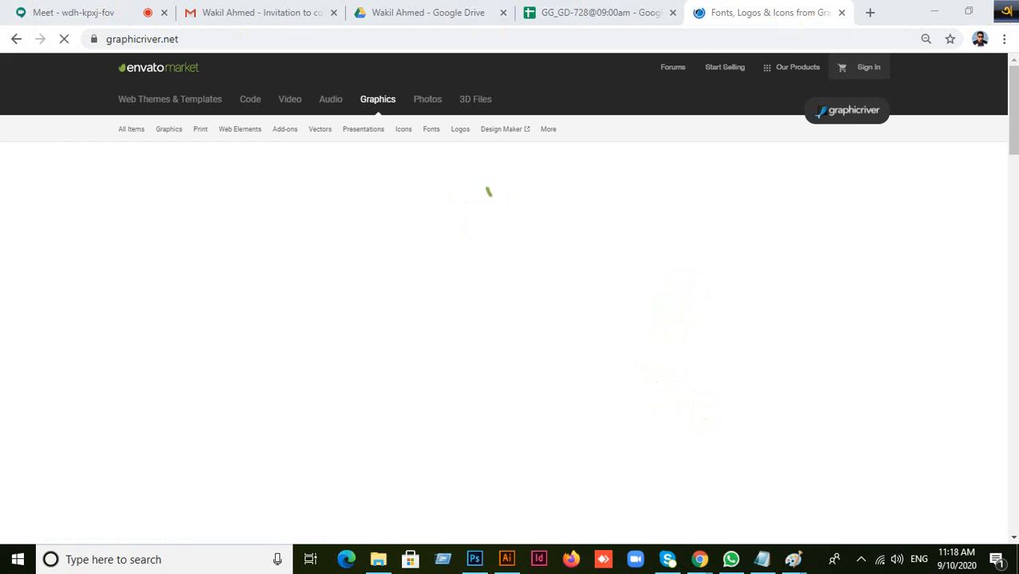
pyautogui.click(838, 102)
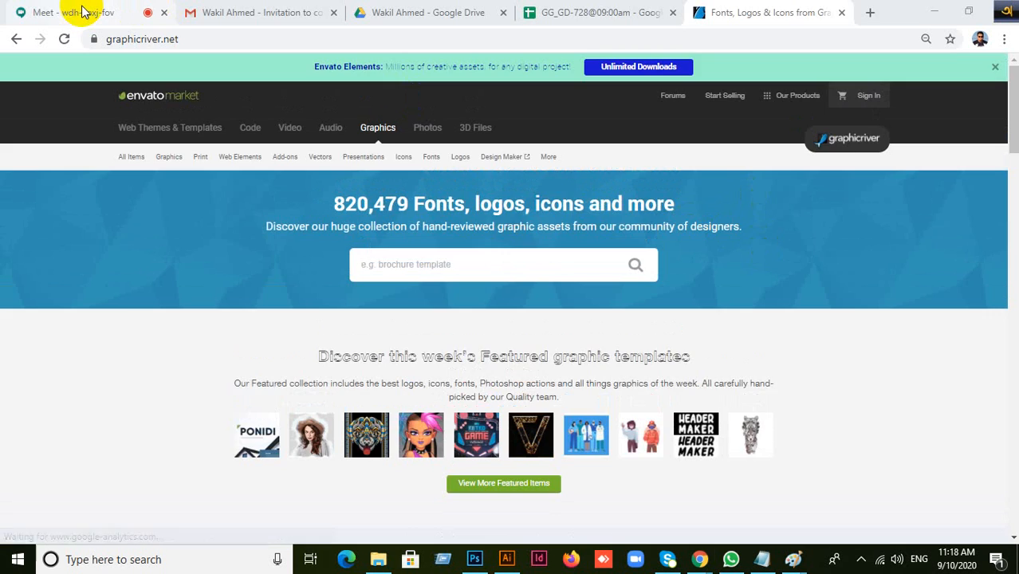
pyautogui.click(86, 12)
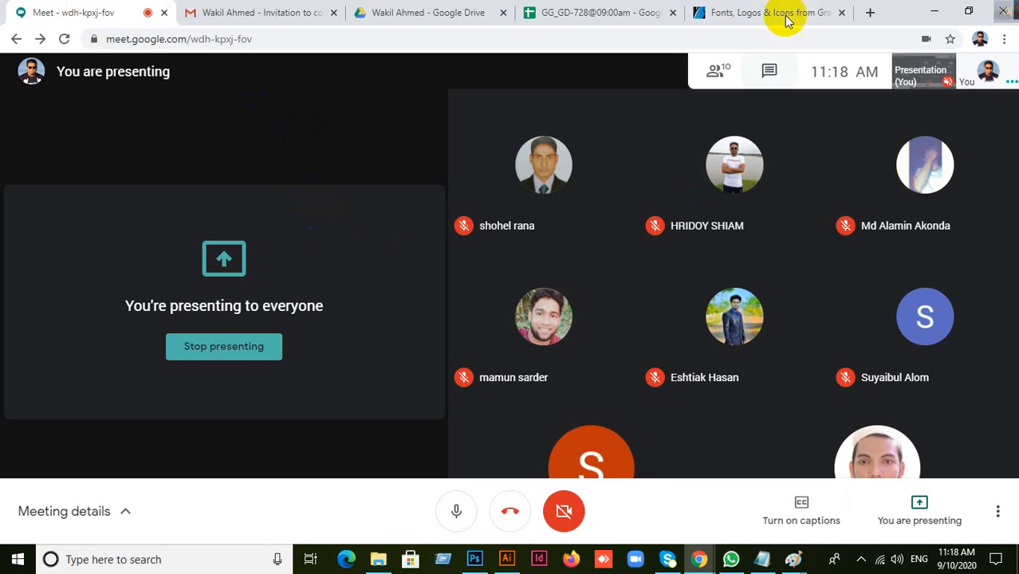
# Step: Search GraphicRiver for "Coporate business card"
pyautogui.click(770, 12)
pyautogui.click(502, 266)
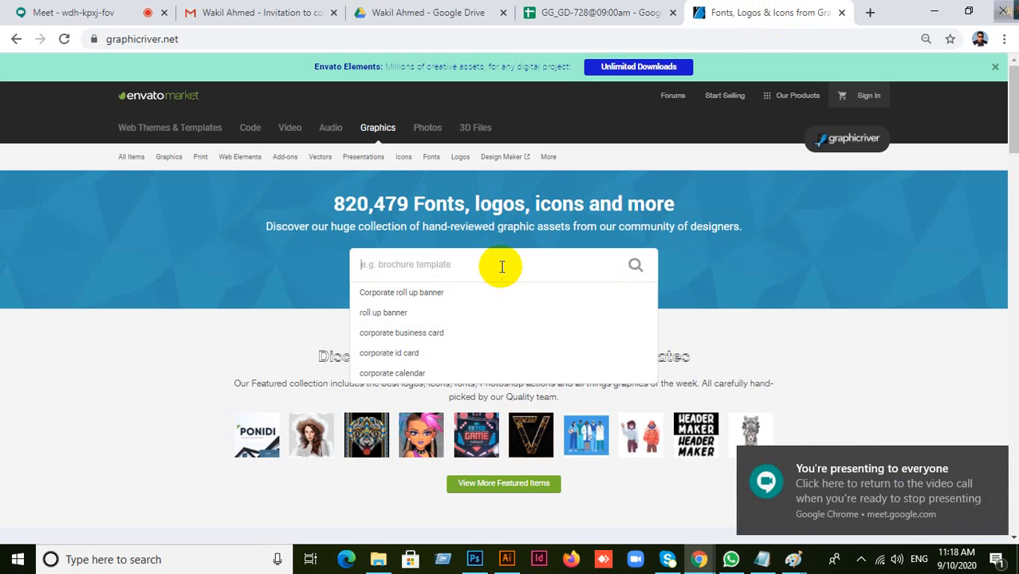
pyautogui.write('Copora')
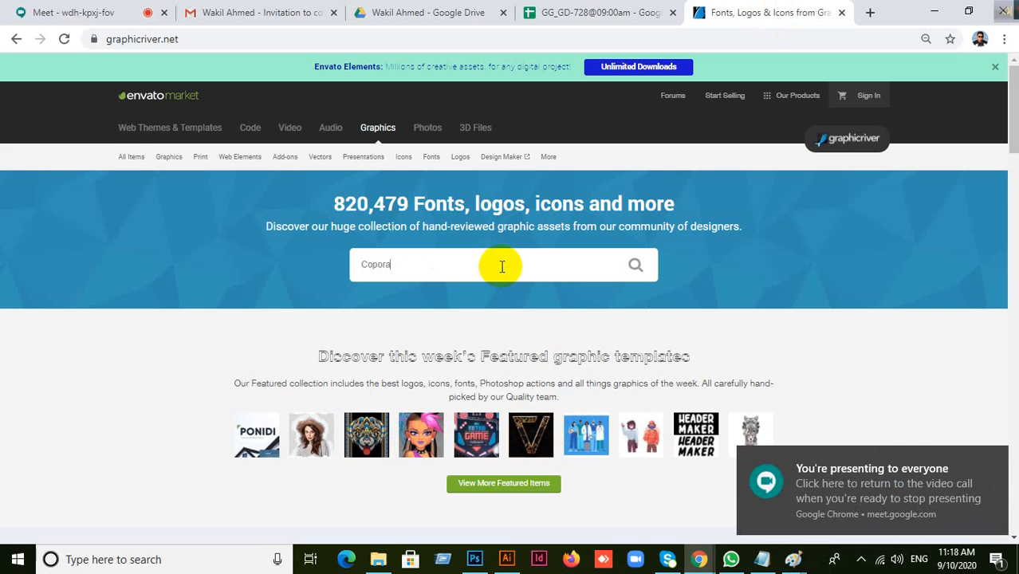
pyautogui.write('te business card')
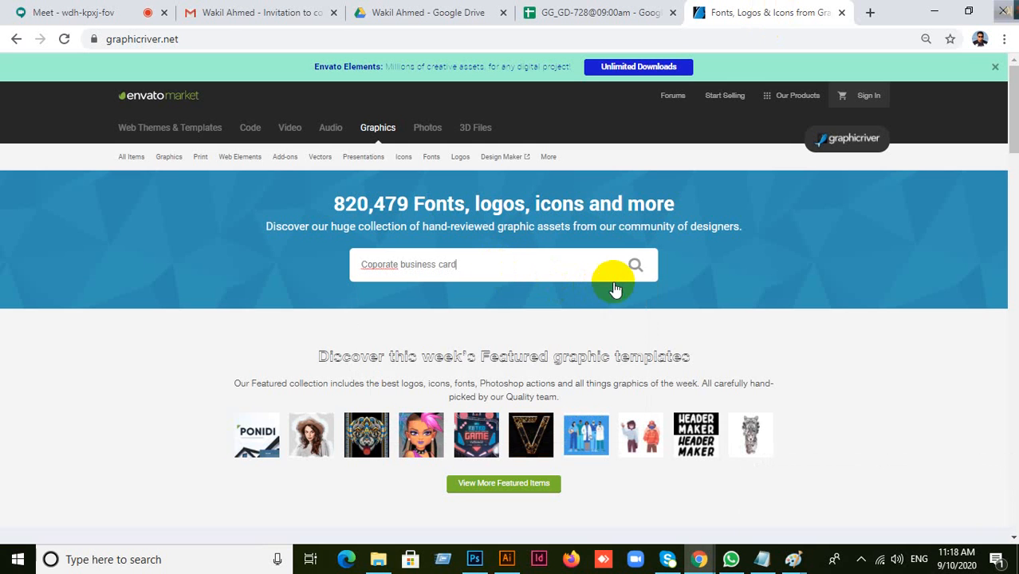
pyautogui.click(636, 266)
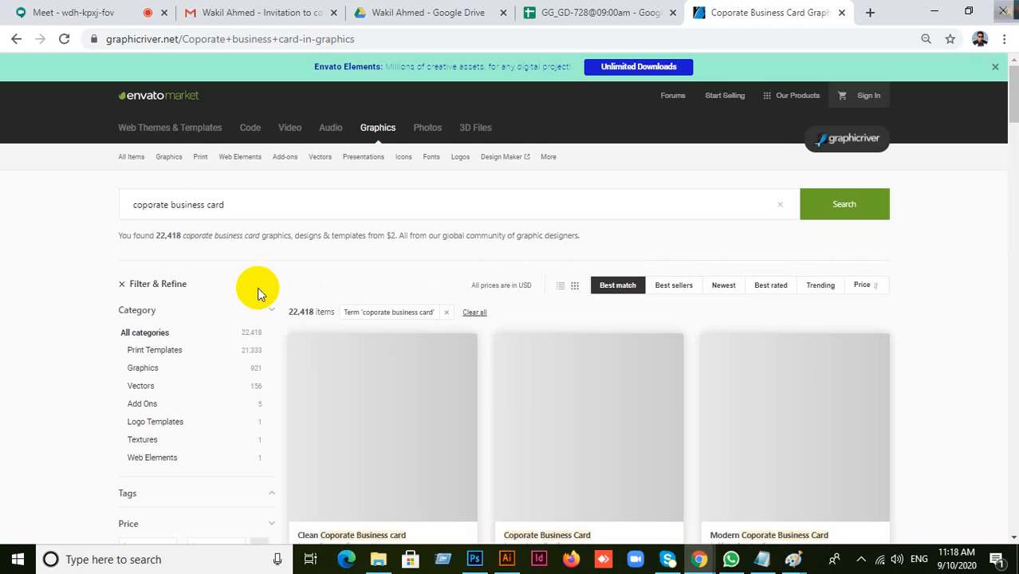
# Step: Look through the first page of business card designs for layout and style ideas
pyautogui.scroll(-3, 550, 390)
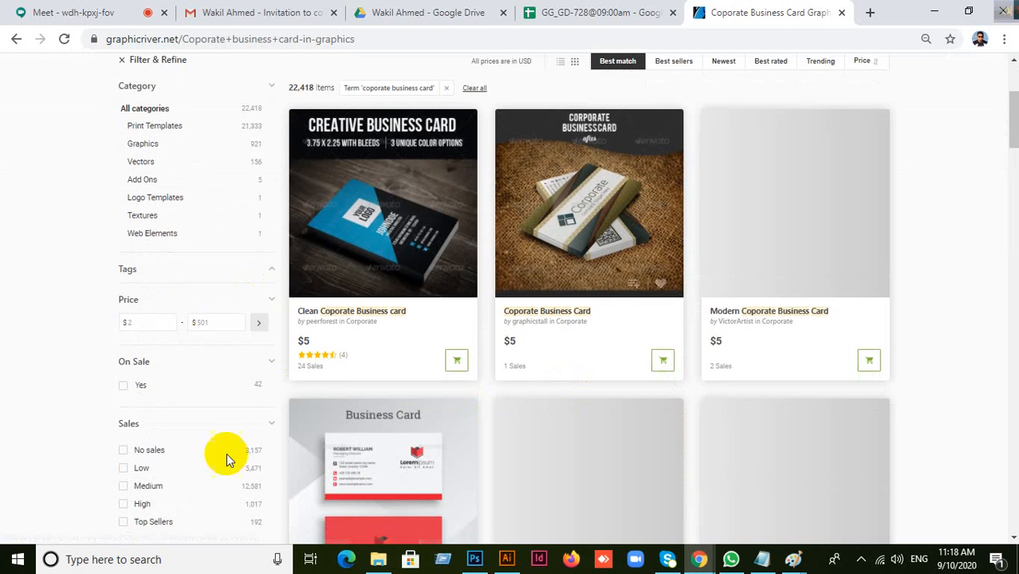
pyautogui.scroll(-2, 676, 403)
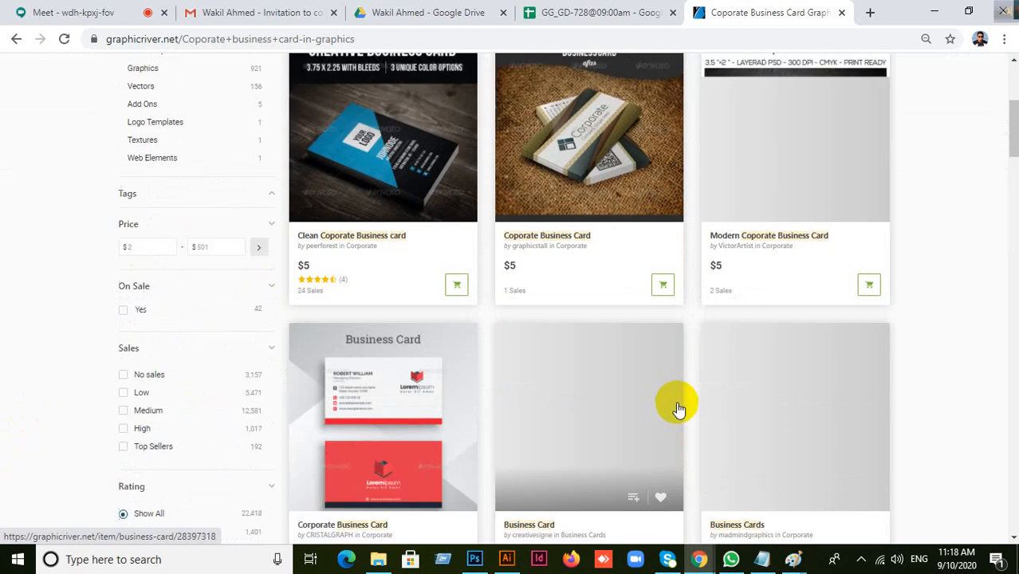
pyautogui.scroll(-2, 594, 405)
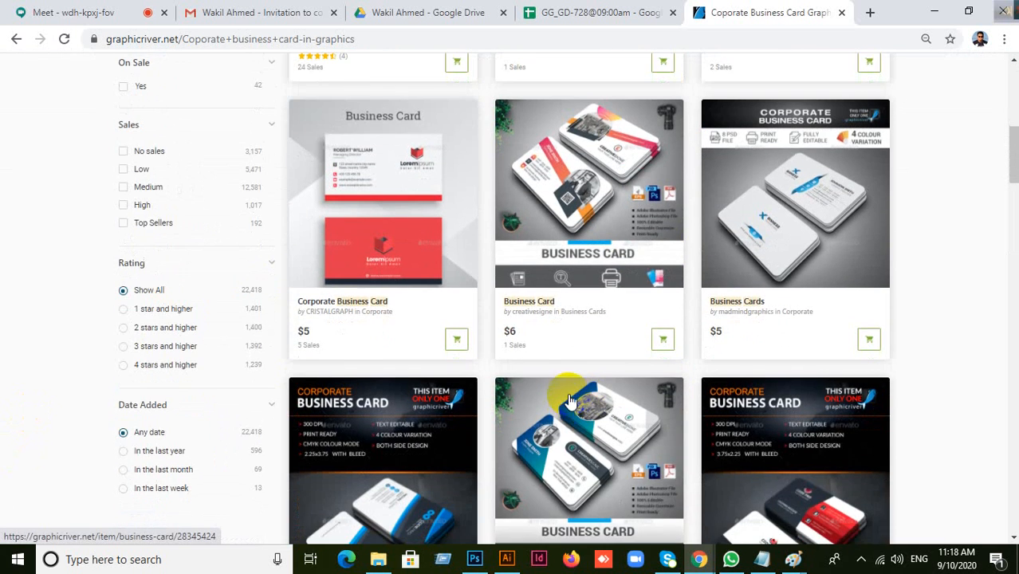
pyautogui.scroll(-3, 568, 395)
pyautogui.scroll(-6, 569, 401)
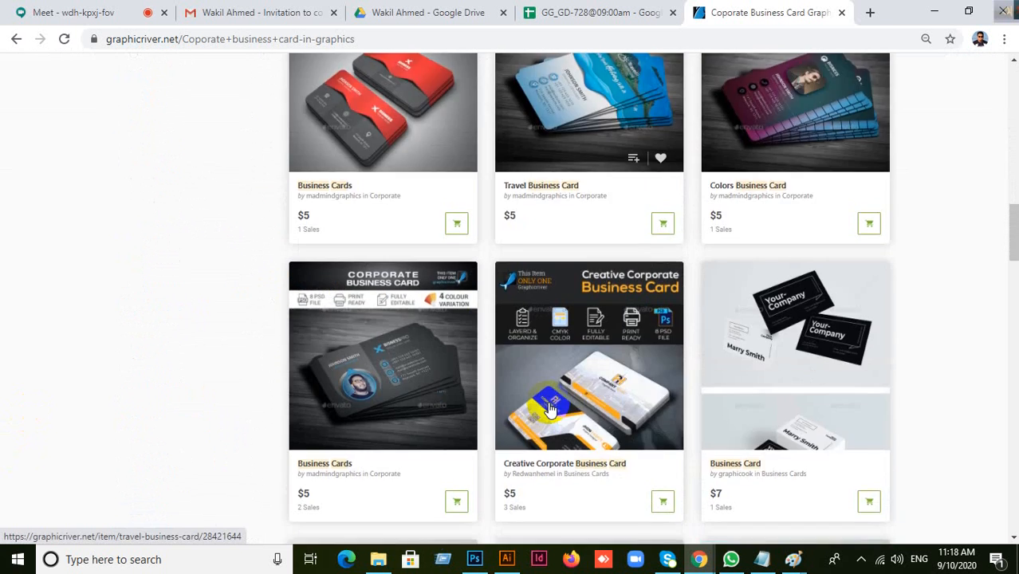
pyautogui.scroll(-3, 548, 408)
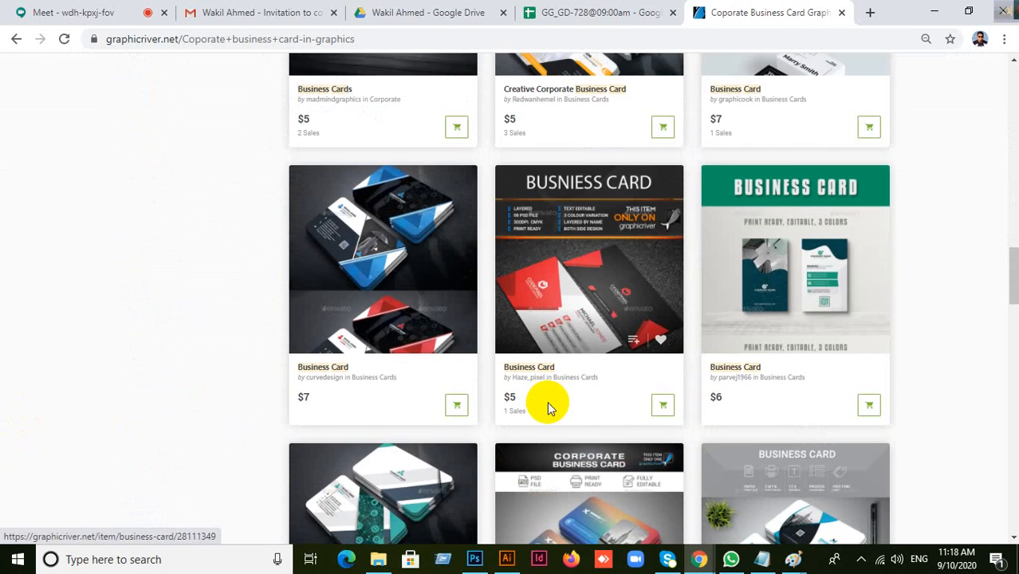
pyautogui.scroll(-2, 548, 408)
pyautogui.scroll(-5, 548, 409)
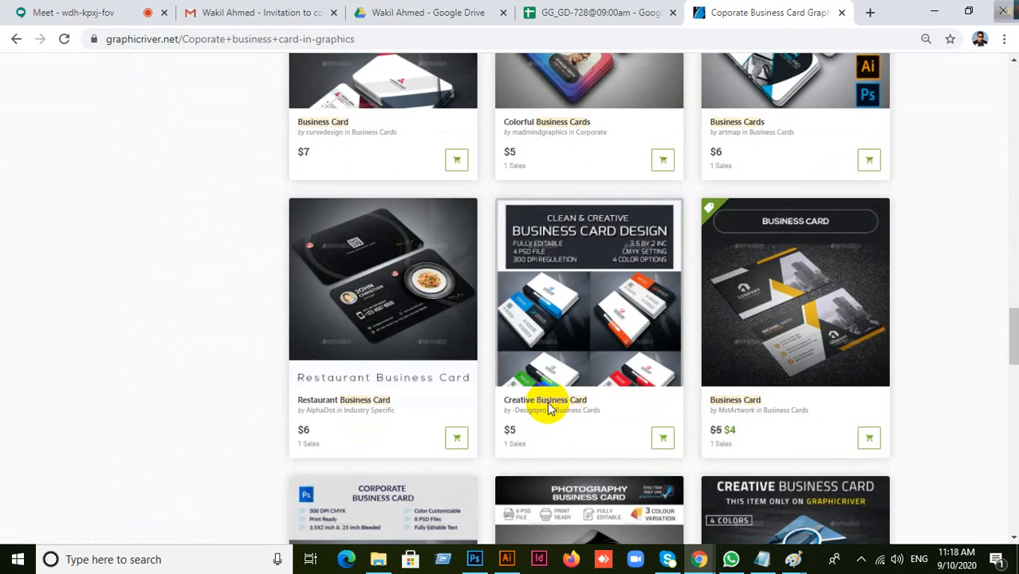
pyautogui.scroll(-2, 548, 410)
pyautogui.scroll(-5, 548, 408)
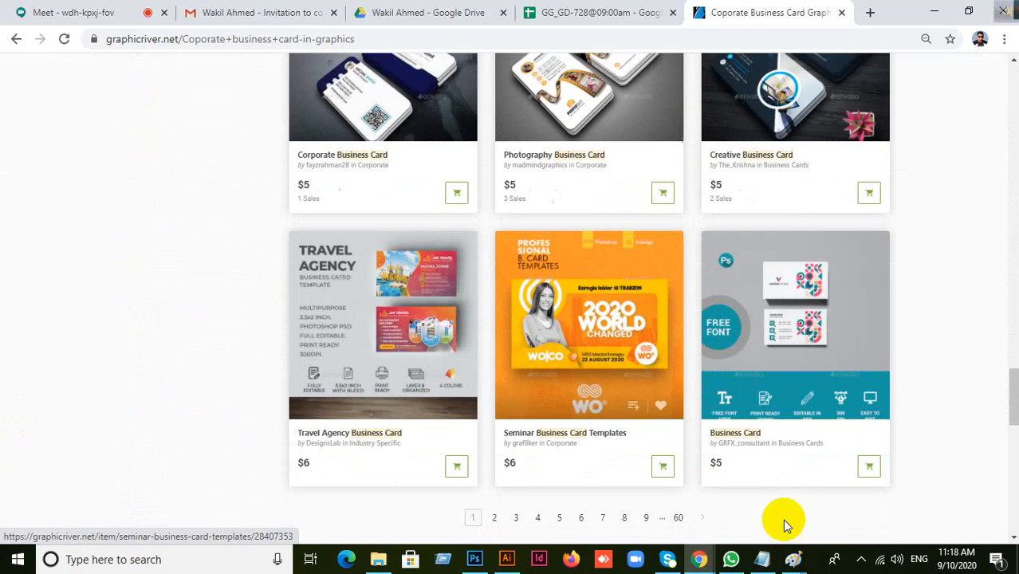
# Step: Switch to WhatsApp and locate the font + back.ai attachment in the Shariatpur GD-479@11:00am group chat
pyautogui.click(699, 557)
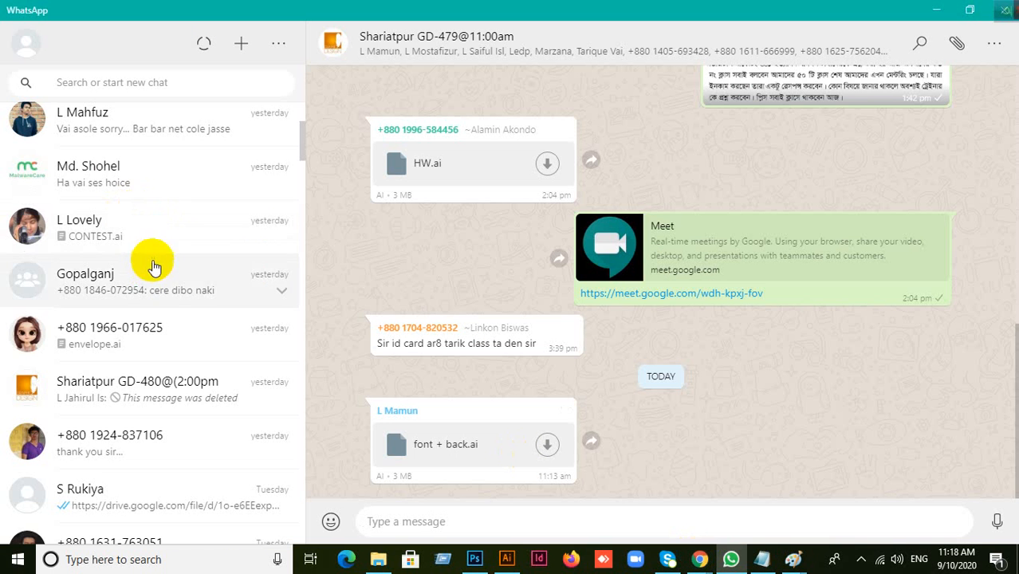
pyautogui.scroll(2, 200, 399)
pyautogui.scroll(3, 209, 351)
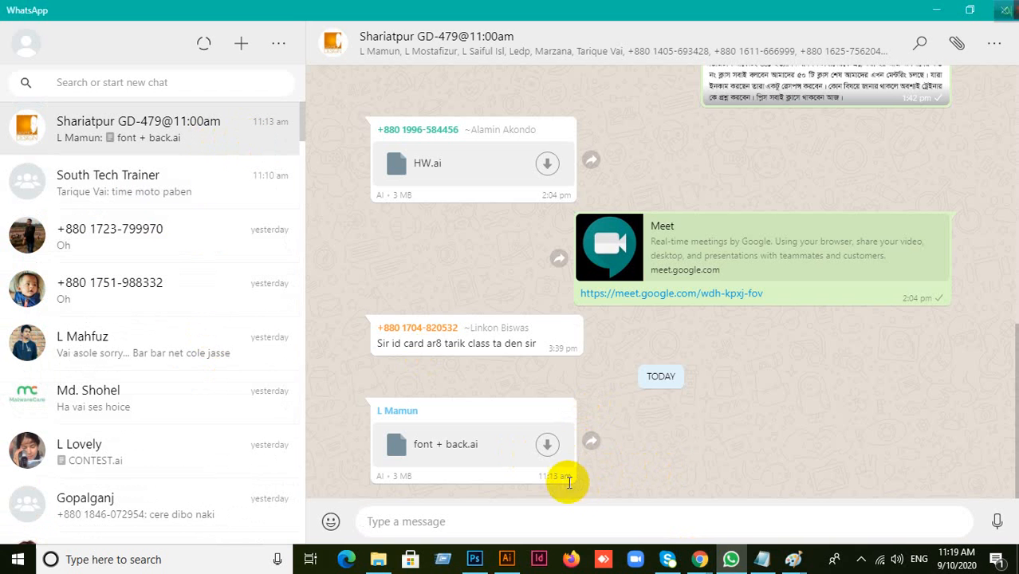
# Step: Save the font + back.ai attachment to the Desktop with a dot and the sender's name added to the file name, and reveal the desktop
pyautogui.click(548, 446)
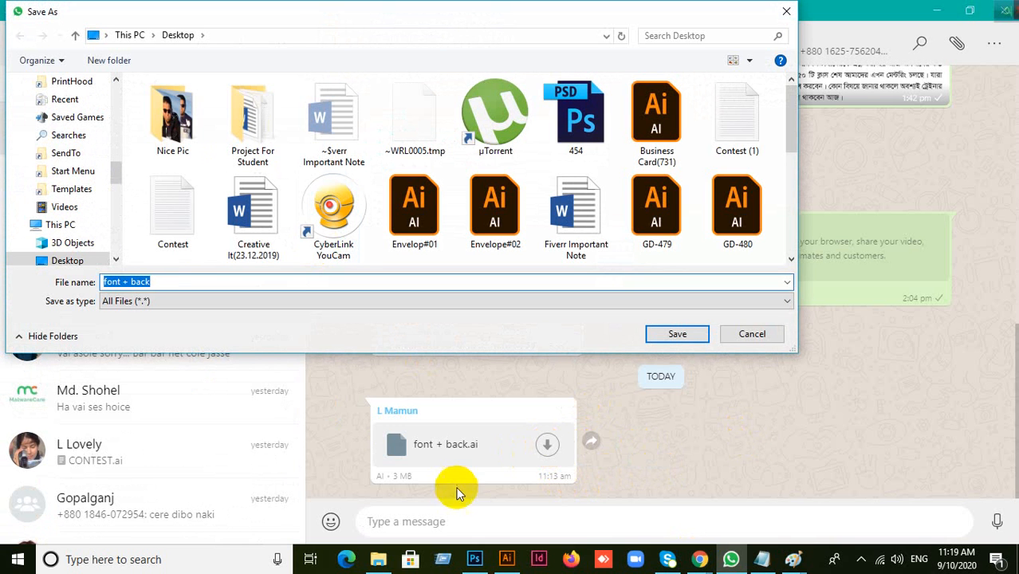
pyautogui.scroll(10, 102, 151)
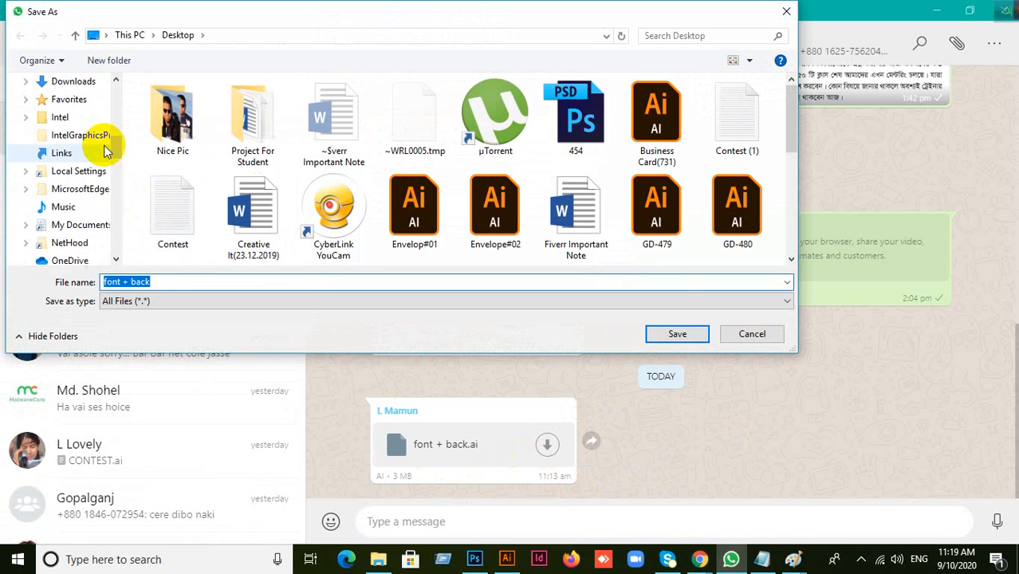
pyautogui.scroll(2, 102, 143)
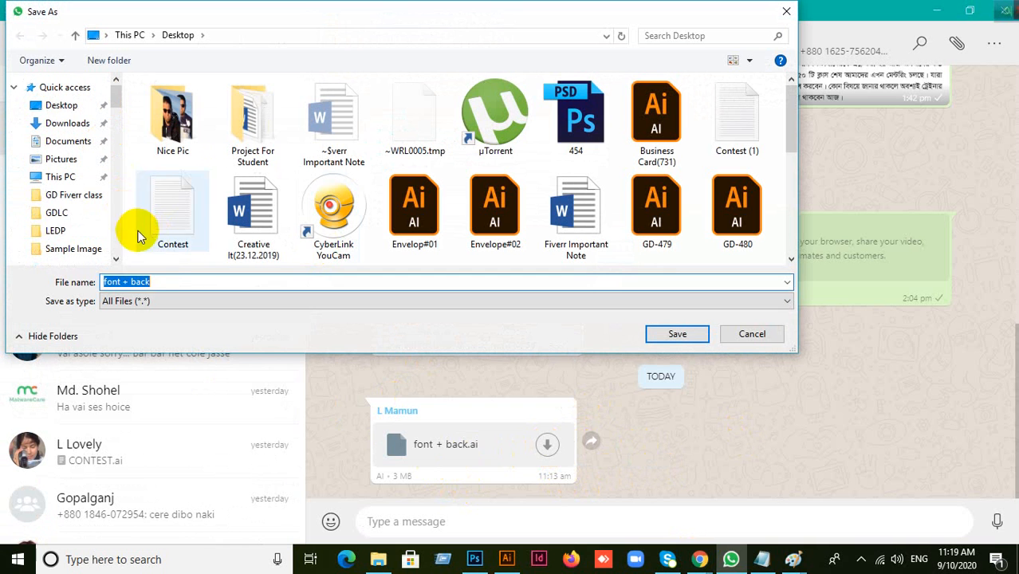
pyautogui.click(157, 280)
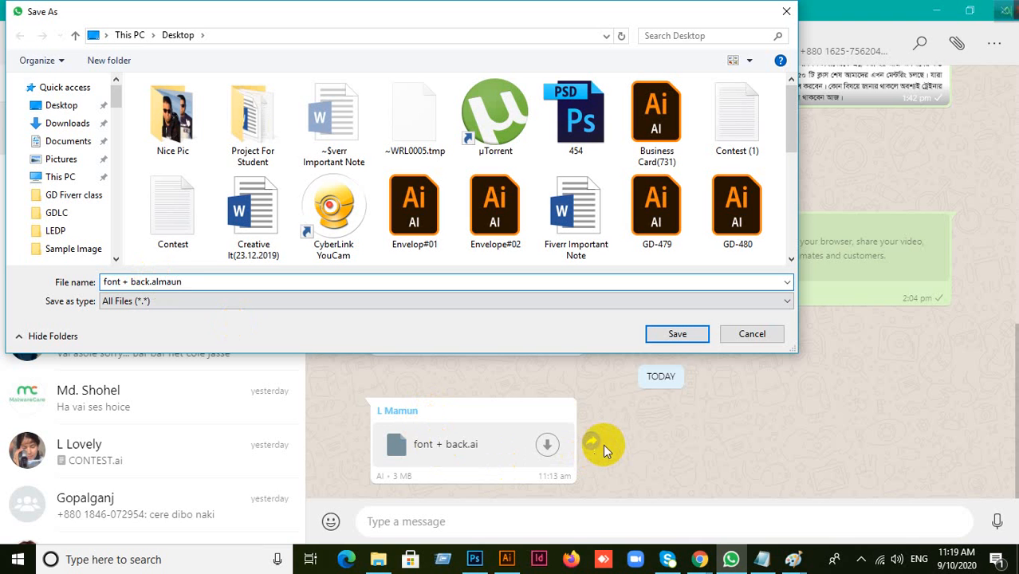
pyautogui.click(674, 335)
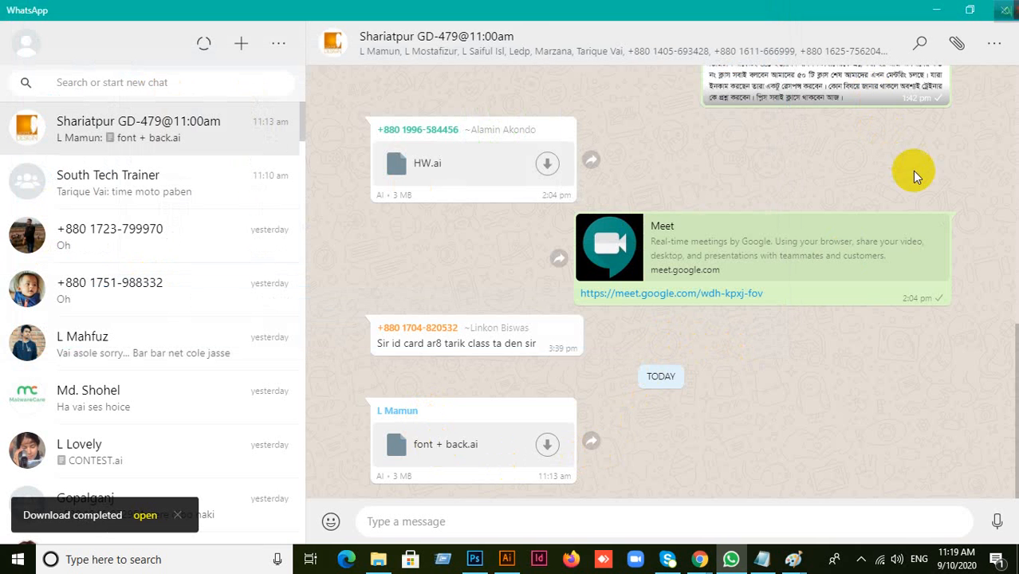
pyautogui.click(942, 16)
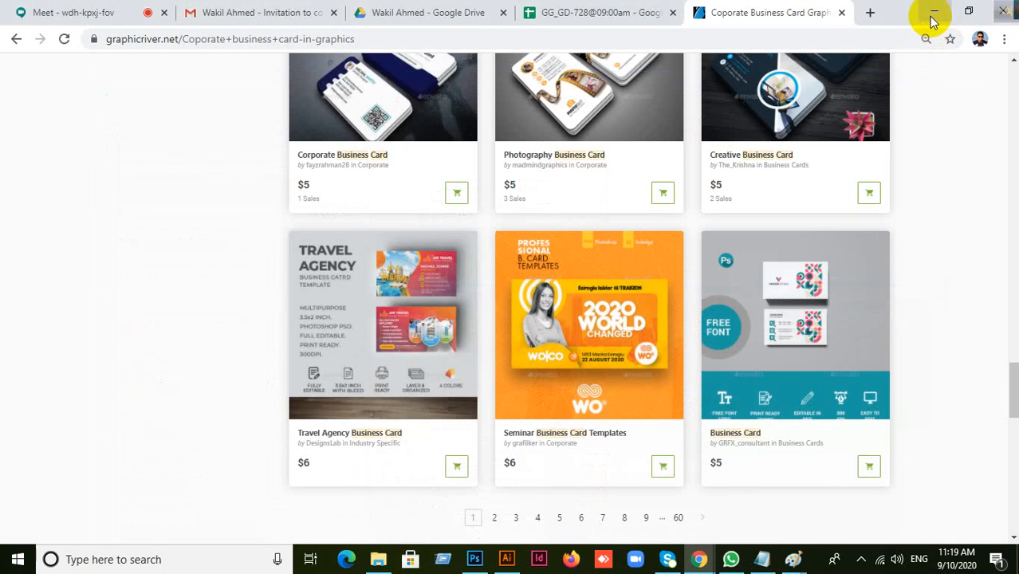
pyautogui.click(933, 16)
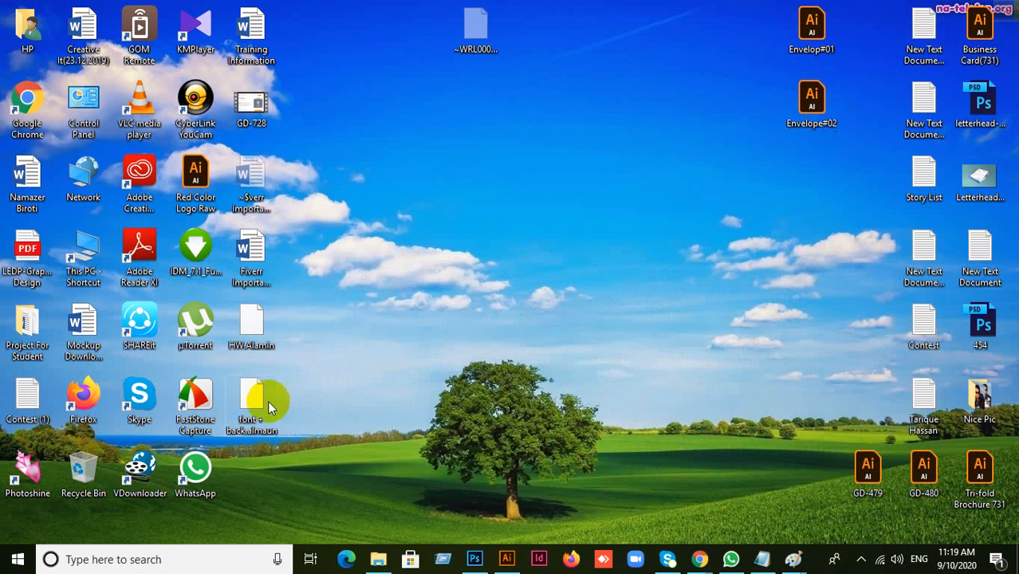
# Step: Open the font + back homework file from the desktop in Illustrator and check whether the signature block on the back card is grouped
pyautogui.moveTo(267, 399); pyautogui.dragTo(445, 7)
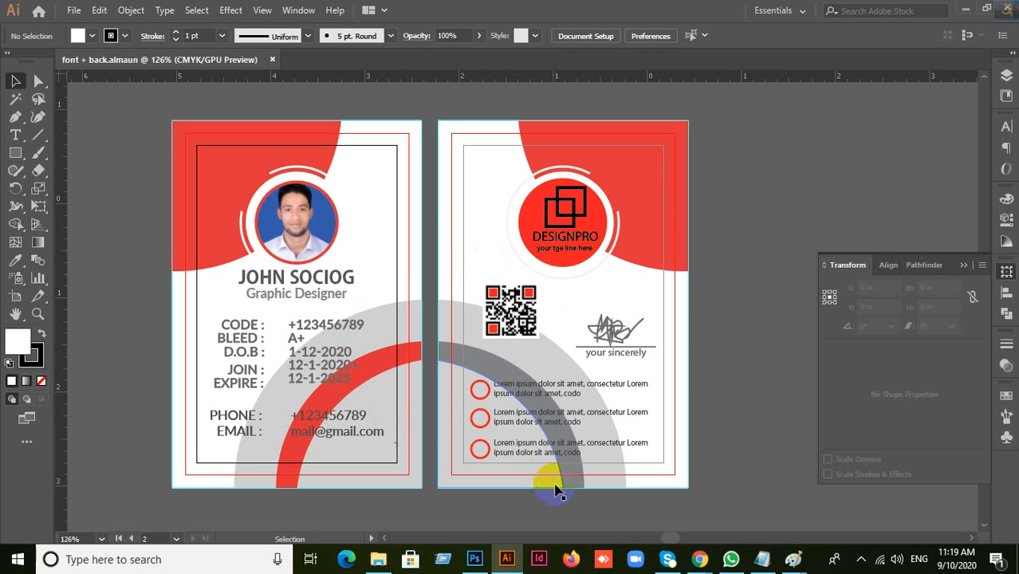
pyautogui.scroll(1, 556, 491)
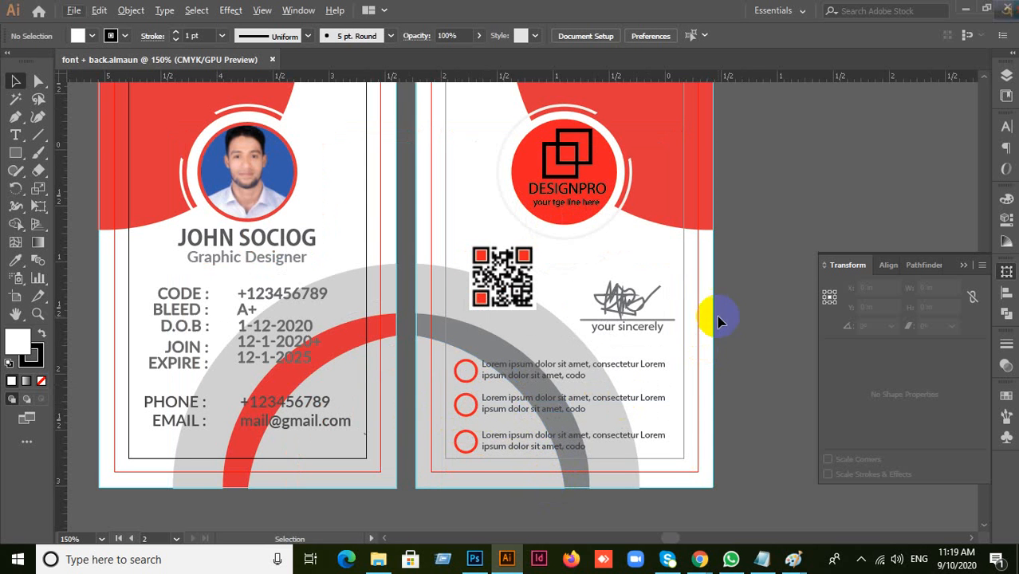
pyautogui.click(676, 320)
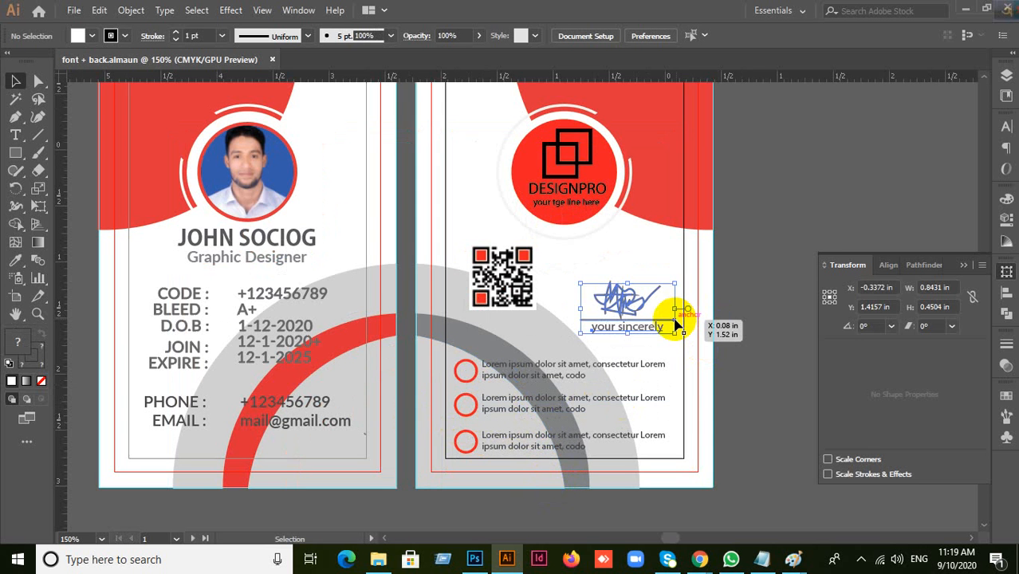
pyautogui.rightClick(674, 323)
pyautogui.click(904, 163)
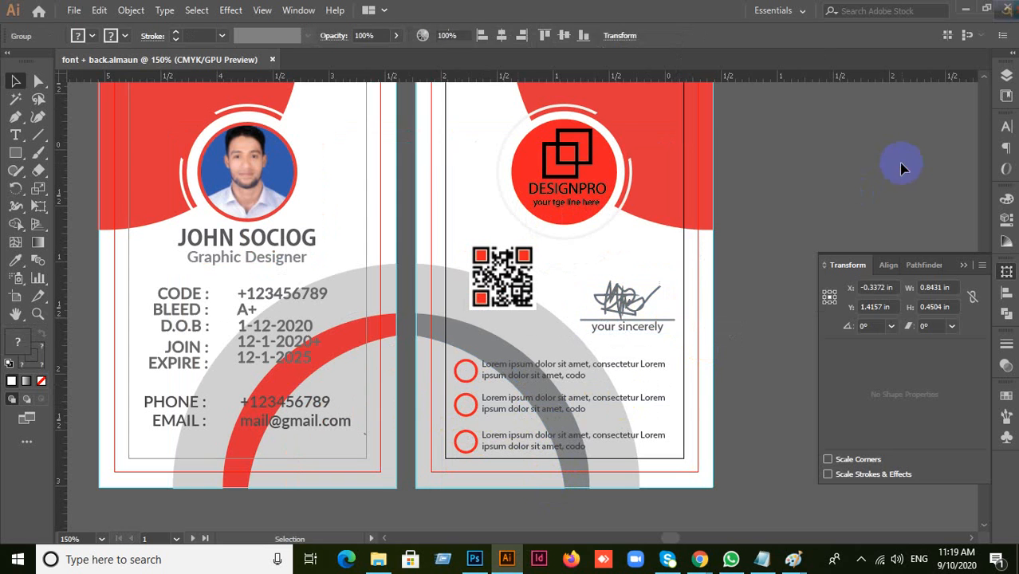
# Step: Set the stroke weight of the line under the signature on the back card to 0.5 pt
pyautogui.click(38, 80)
pyautogui.moveTo(42, 79); pyautogui.dragTo(82, 100)
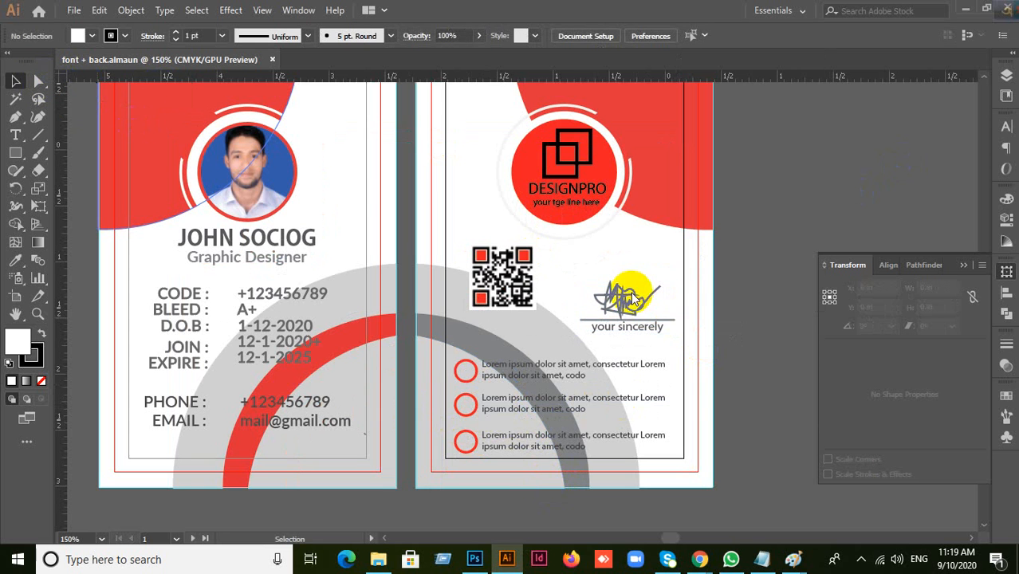
pyautogui.click(669, 325)
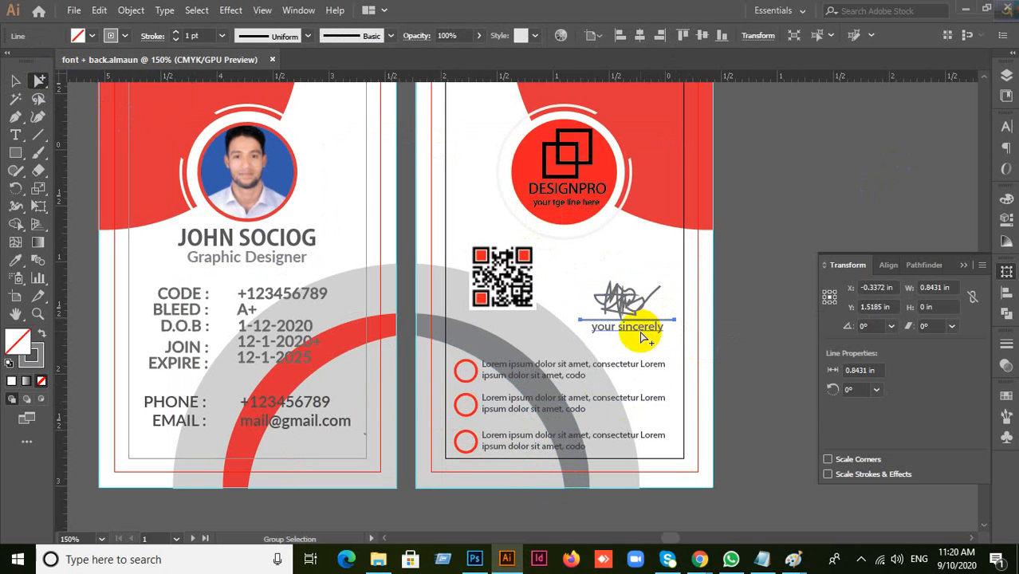
pyautogui.click(233, 106)
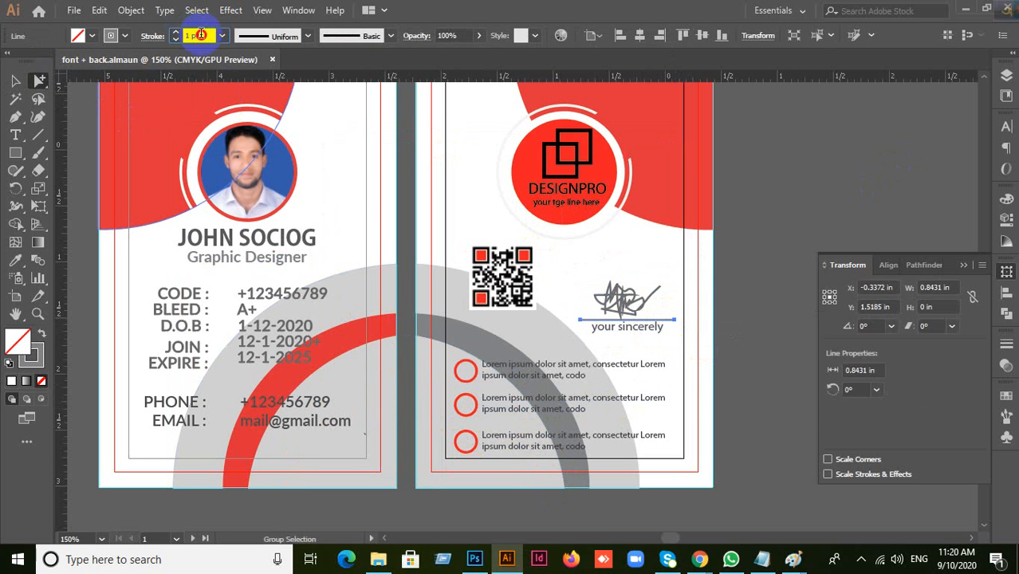
pyautogui.click(201, 34)
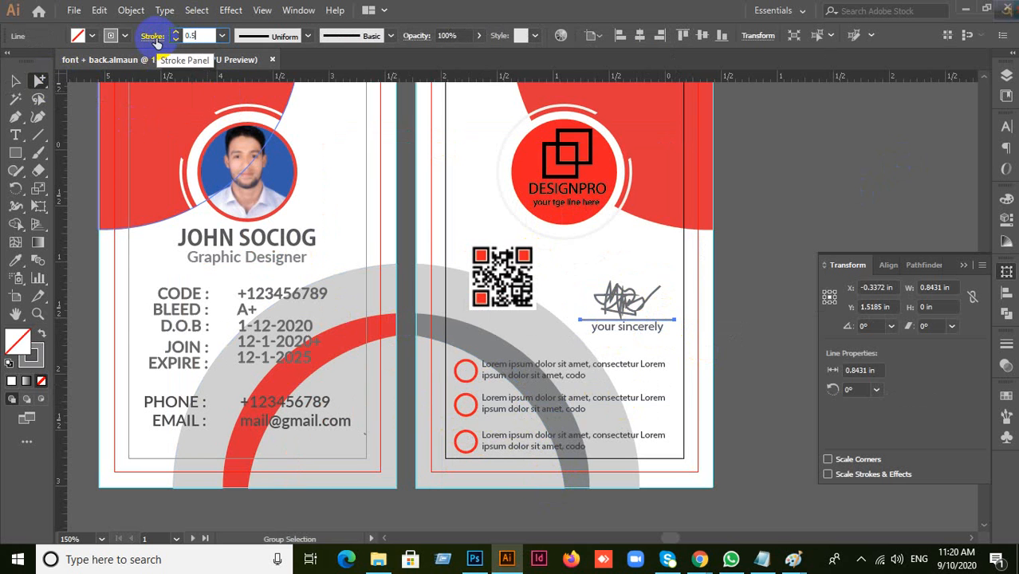
pyautogui.press('Return')
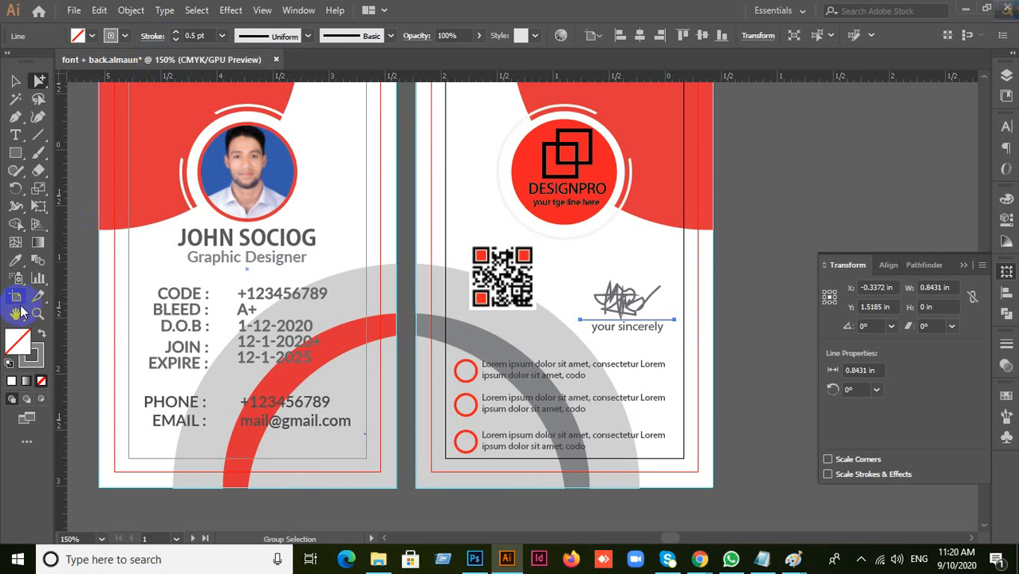
# Step: Recolour the stroke of the line under the signature to dark grey #383838 and deselect it
pyautogui.click(42, 365)
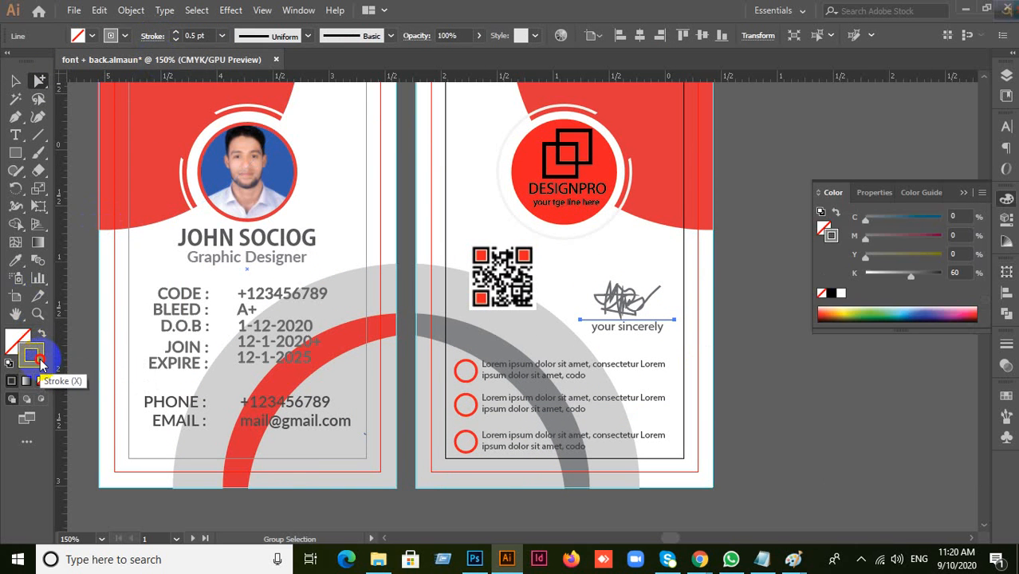
pyautogui.doubleClick(36, 357)
pyautogui.click(534, 334)
pyautogui.moveTo(534, 334); pyautogui.dragTo(519, 319)
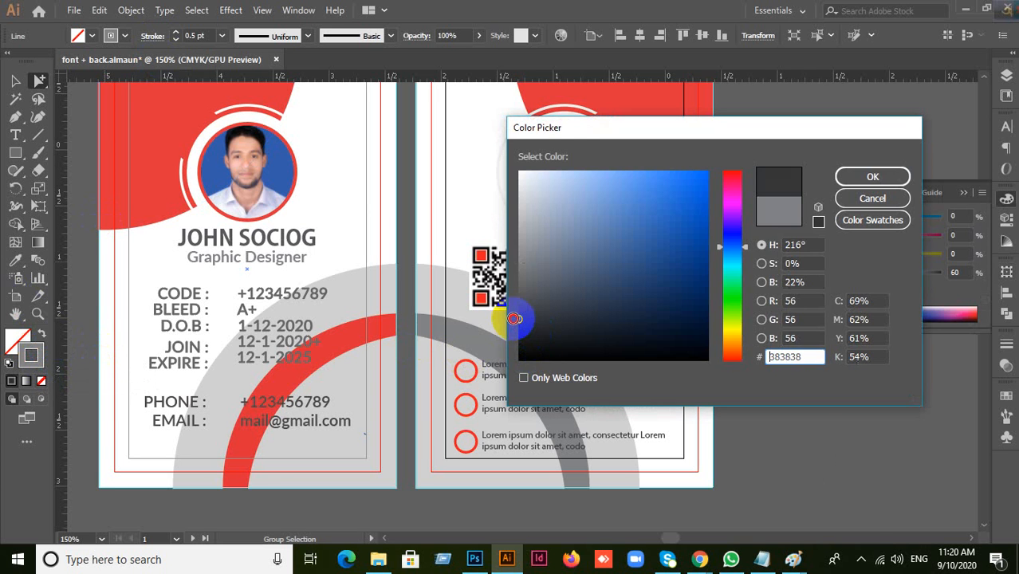
pyautogui.click(873, 177)
pyautogui.click(615, 224)
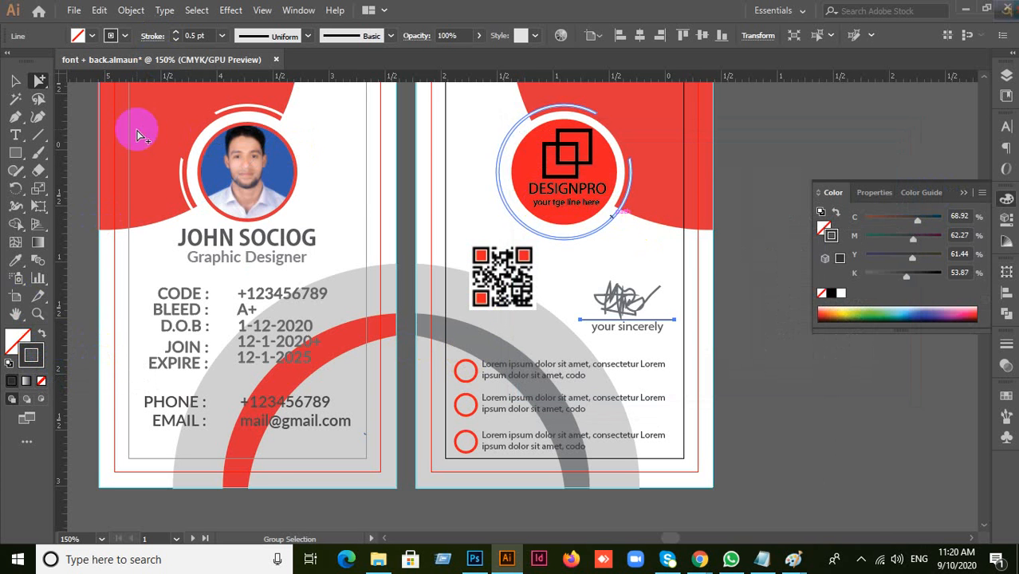
pyautogui.click(15, 80)
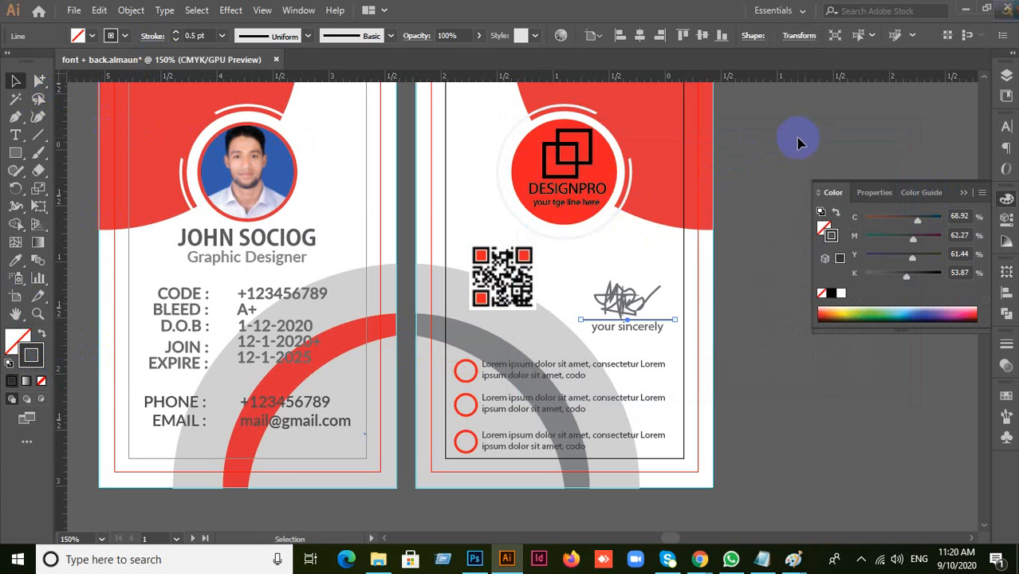
pyautogui.click(802, 236)
# Step: Select only the signature path within its group and set its stroke weight to 0.25 pt
pyautogui.click(630, 298)
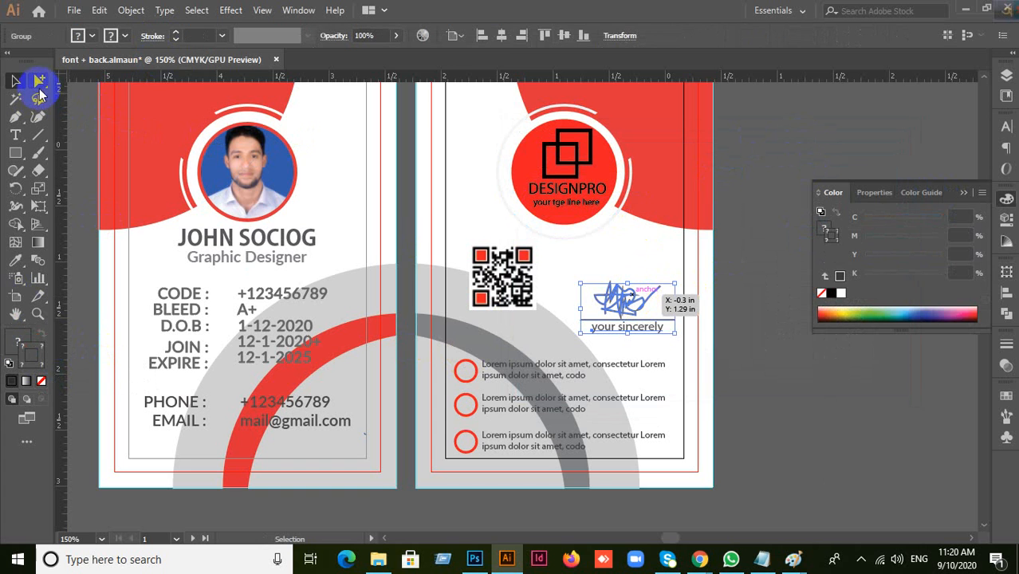
pyautogui.moveTo(39, 80); pyautogui.dragTo(80, 97)
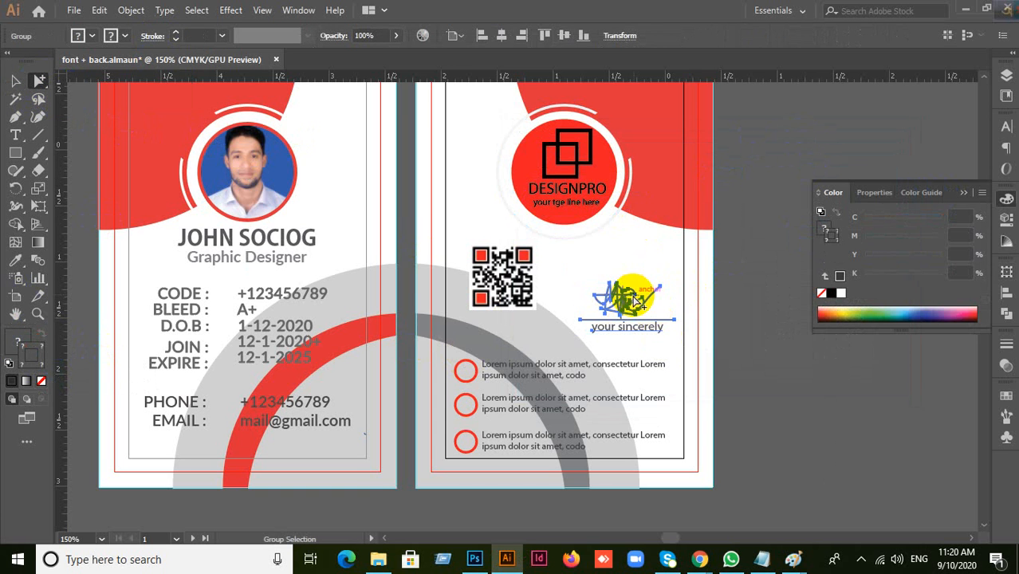
pyautogui.click(751, 320)
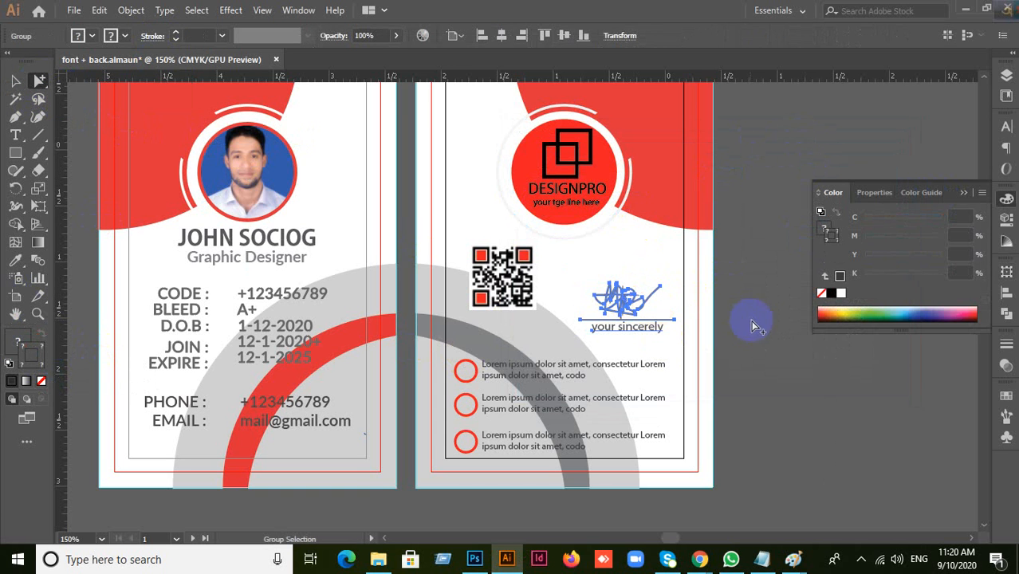
pyautogui.click(630, 307)
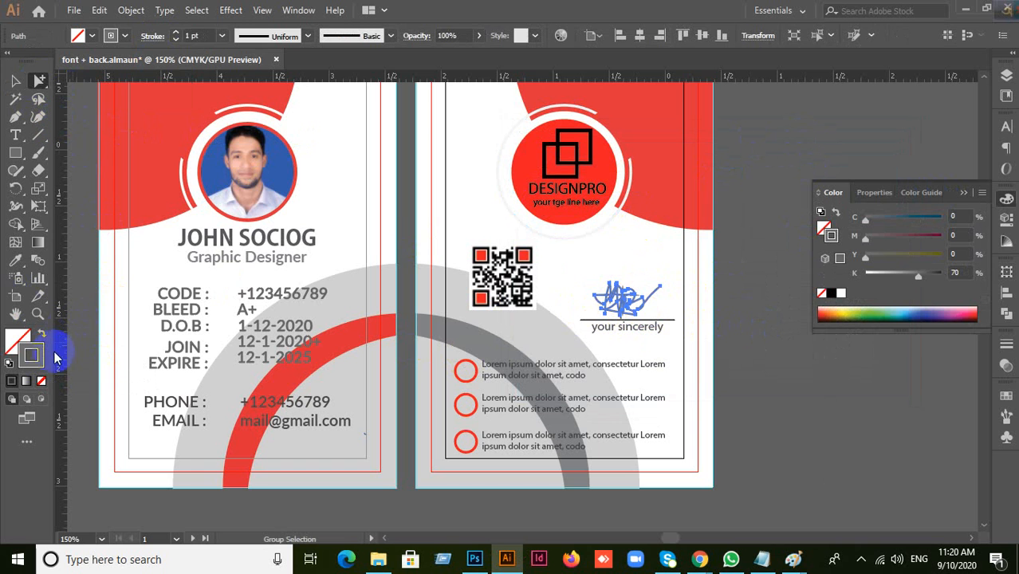
pyautogui.click(141, 149)
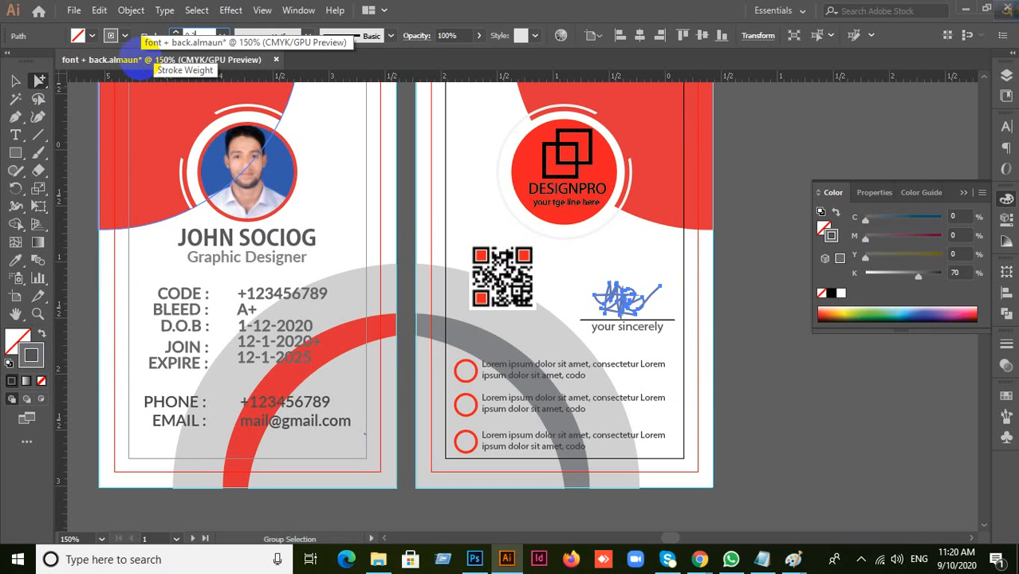
pyautogui.click(69, 337)
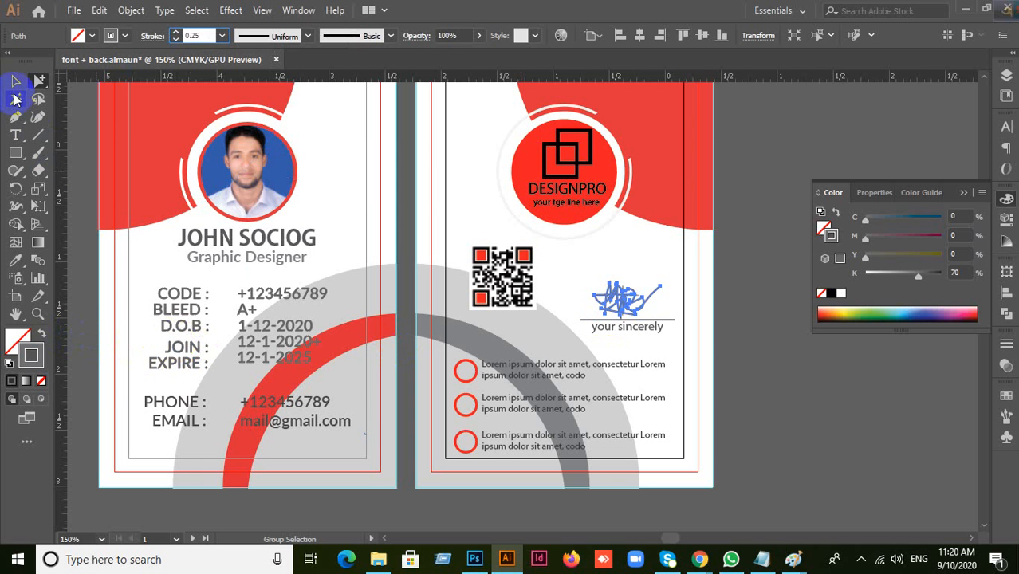
pyautogui.click(13, 82)
pyautogui.click(821, 371)
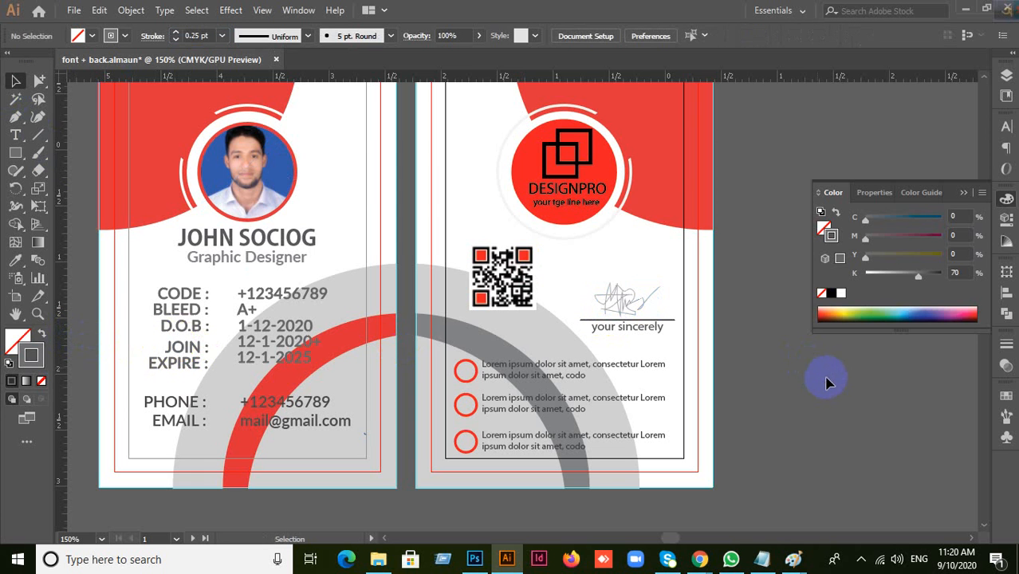
pyautogui.click(621, 306)
pyautogui.click(801, 356)
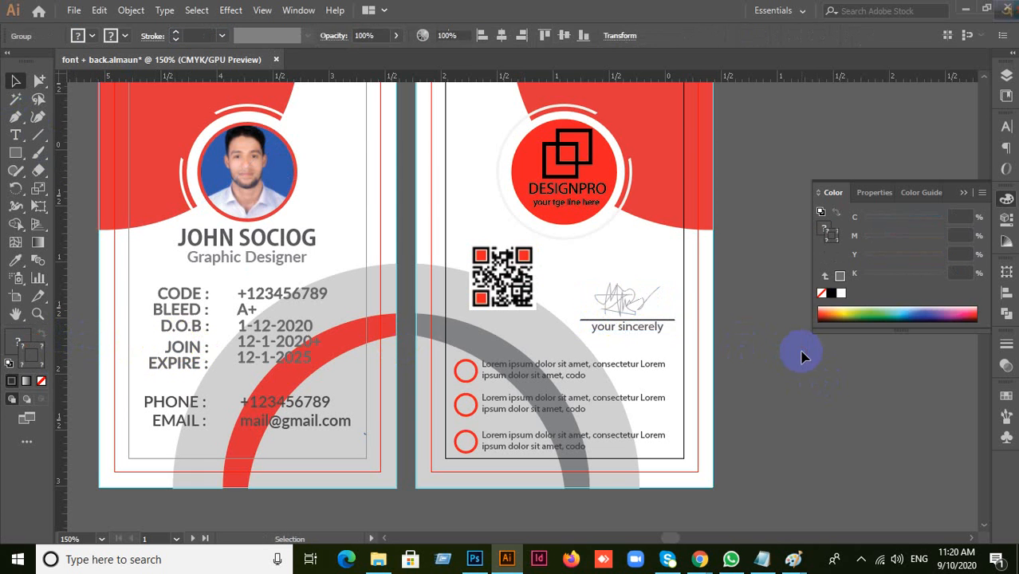
# Step: Recolour the signature path's stroke to dark grey (C 70.82, M 64.77, Y 63.76, K 67.73) and deselect it
pyautogui.click(38, 80)
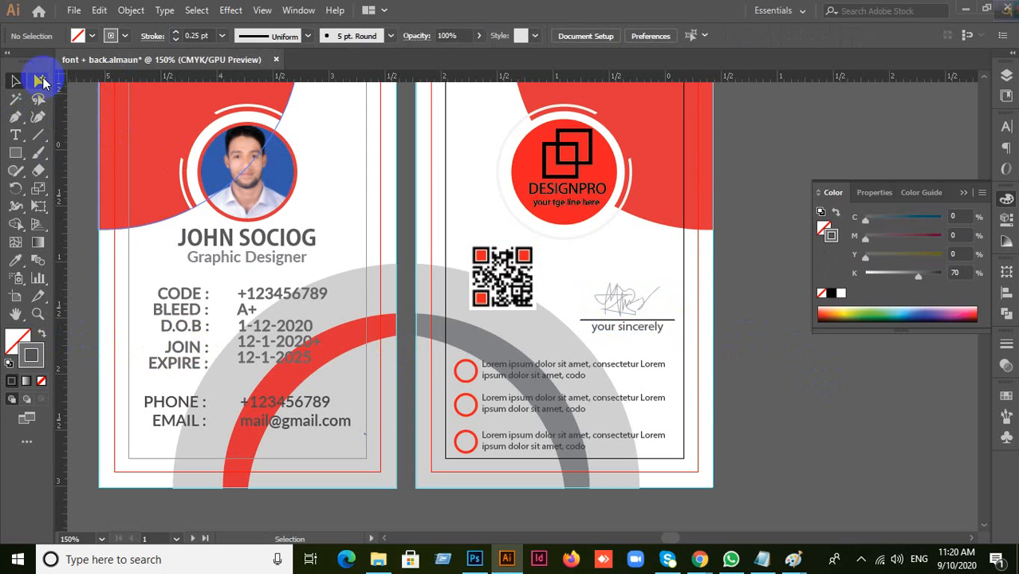
pyautogui.click(645, 295)
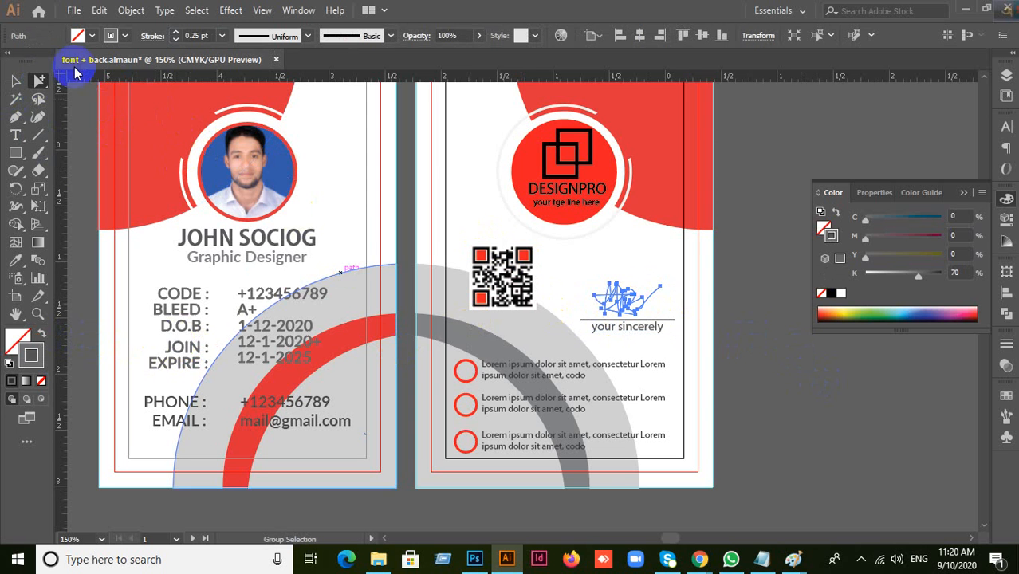
pyautogui.click(16, 80)
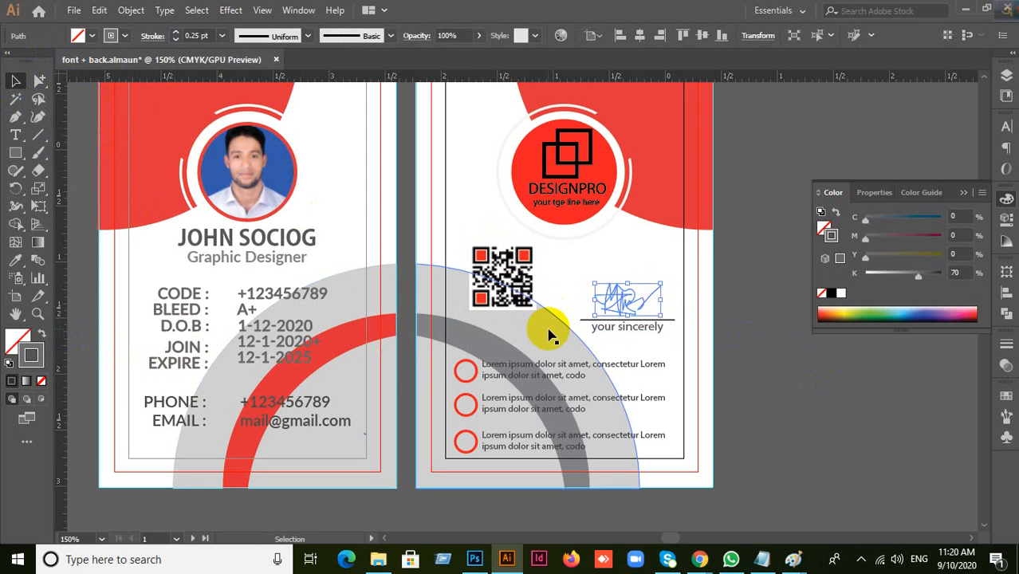
pyautogui.doubleClick(40, 360)
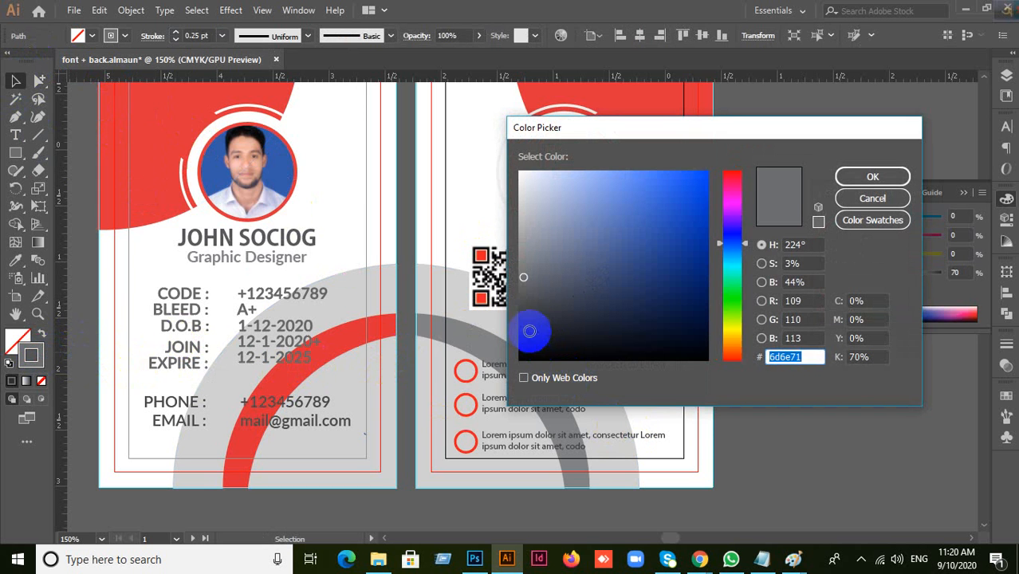
pyautogui.click(514, 325)
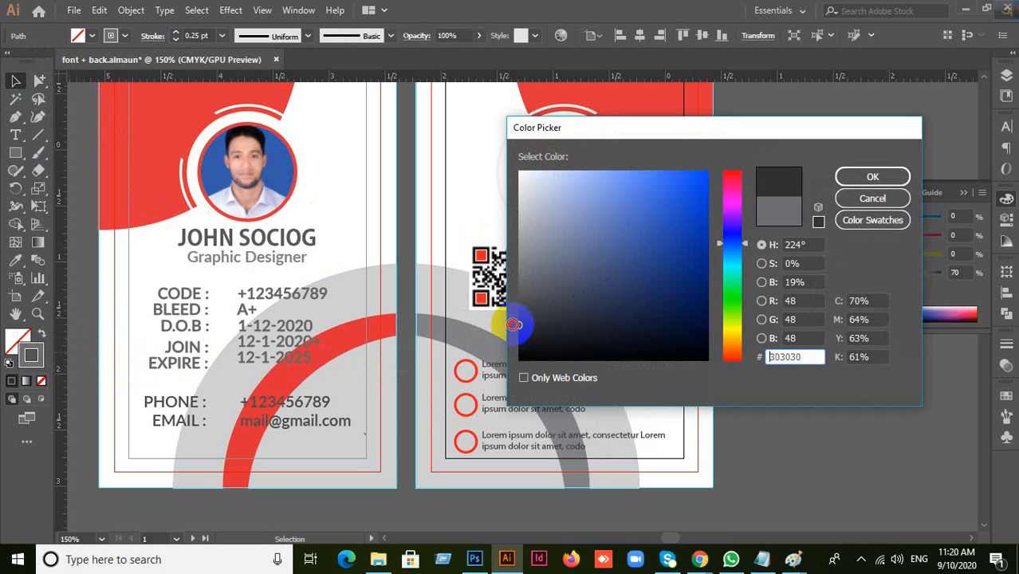
pyautogui.click(867, 180)
pyautogui.click(793, 381)
pyautogui.scroll(1, 744, 285)
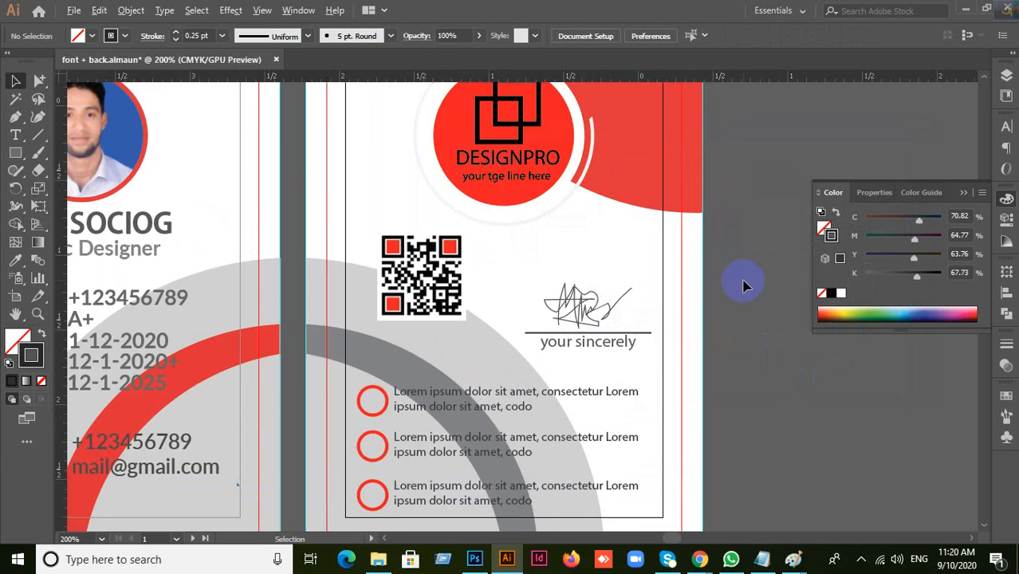
# Step: Try to scale down the overlapping squares of the DESIGNPRO logo on the back card, and undo the resize
pyautogui.moveTo(757, 264); pyautogui.dragTo(777, 390)
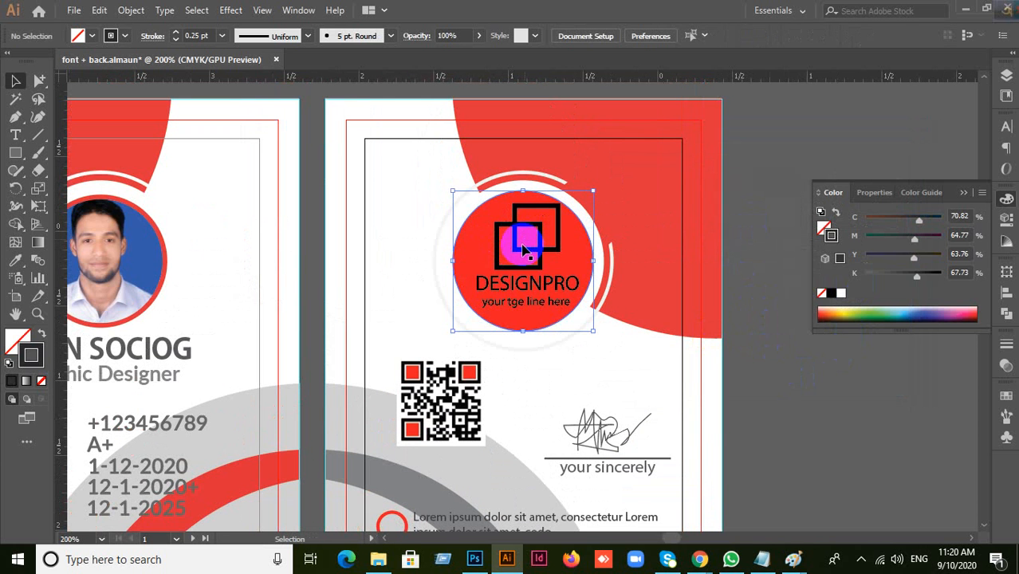
pyautogui.click(524, 250)
pyautogui.rightClick(540, 277)
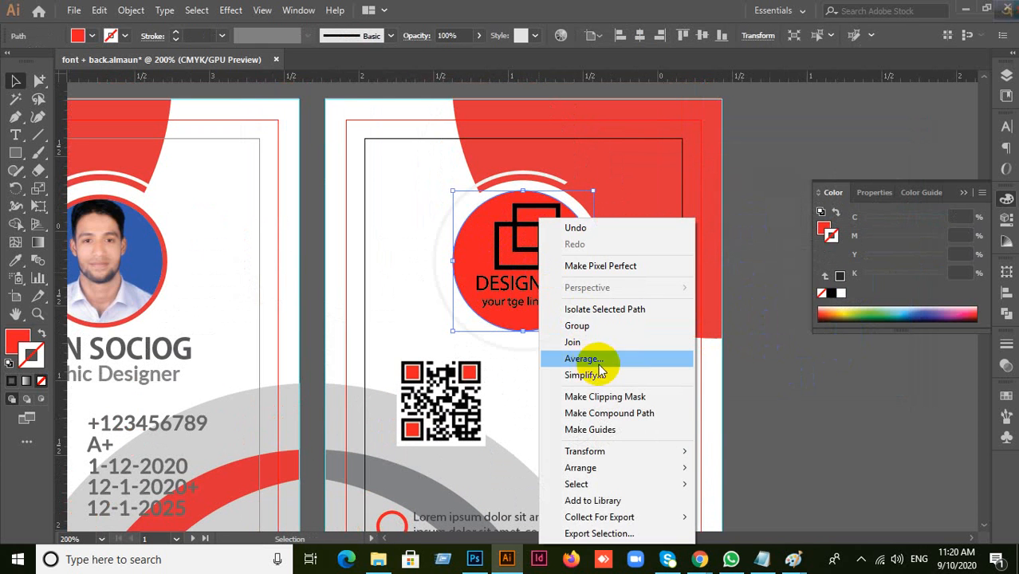
pyautogui.click(79, 140)
pyautogui.click(39, 81)
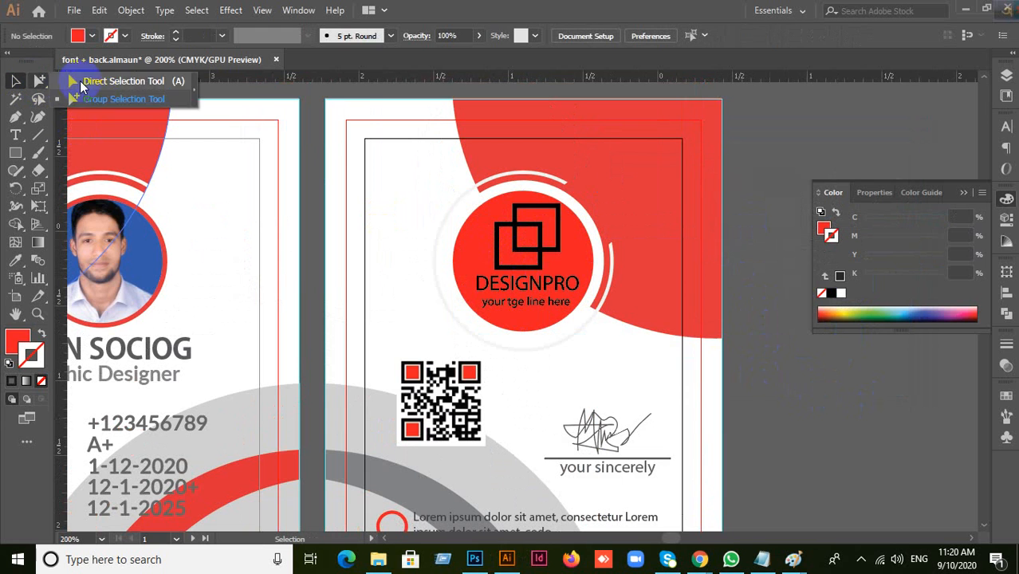
pyautogui.keyDown('alt'); pyautogui.click(556, 244); pyautogui.keyUp('alt')
pyautogui.keyDown('alt'); pyautogui.click(557, 255); pyautogui.keyUp('alt')
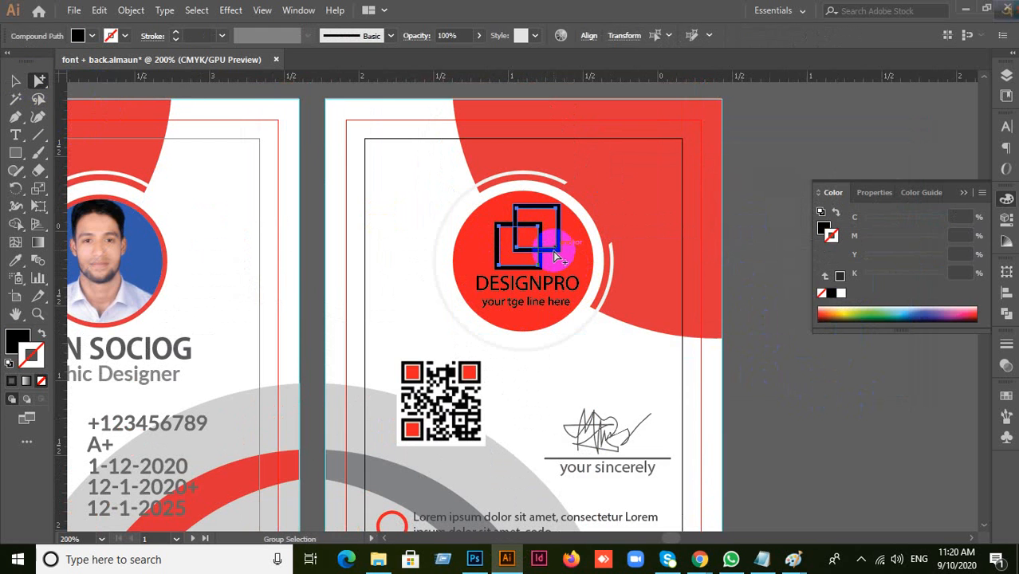
pyautogui.click(17, 82)
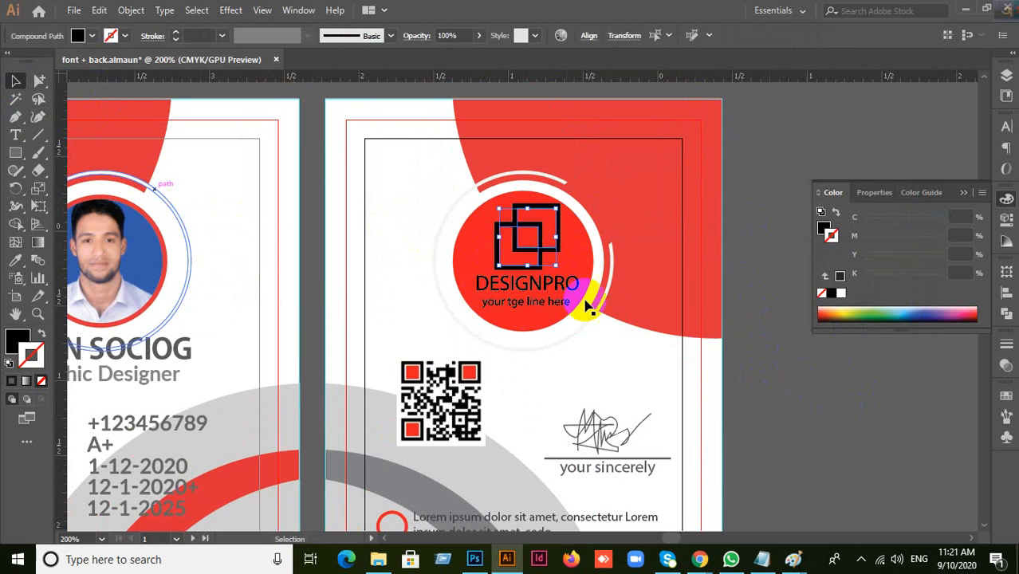
pyautogui.click(540, 259)
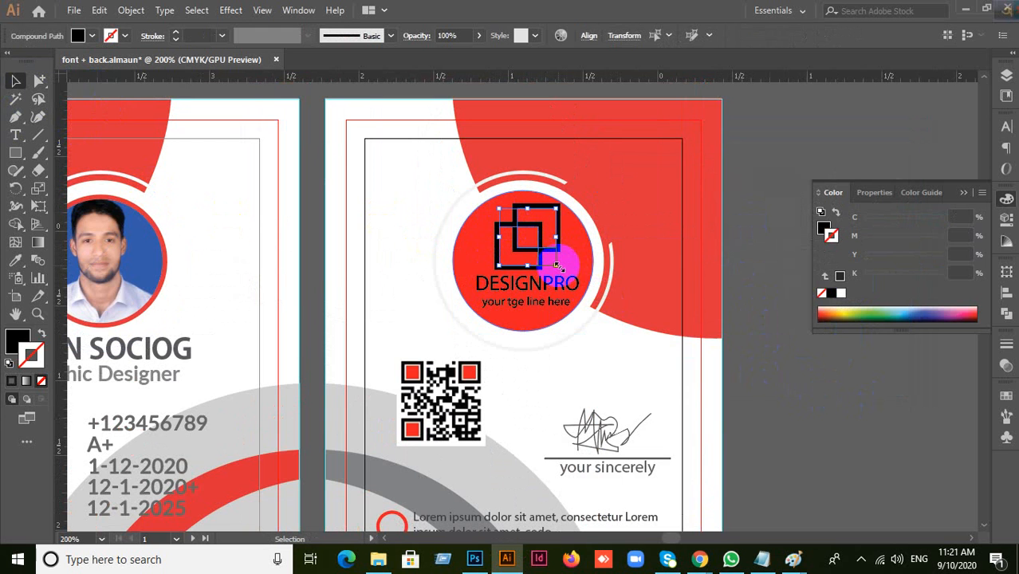
pyautogui.moveTo(556, 265); pyautogui.dragTo(547, 256)
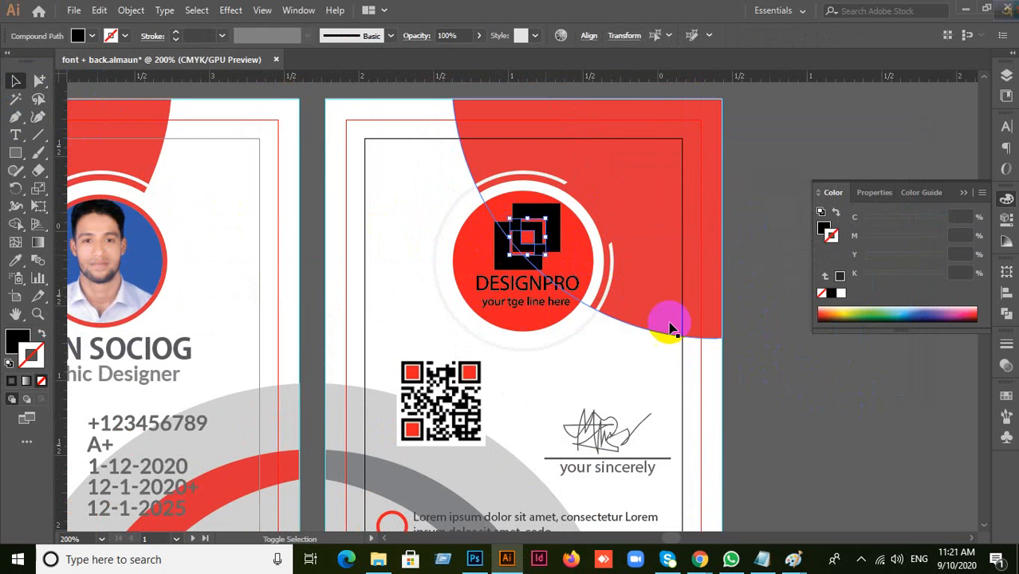
pyautogui.hotkey('ctrl', 'z')
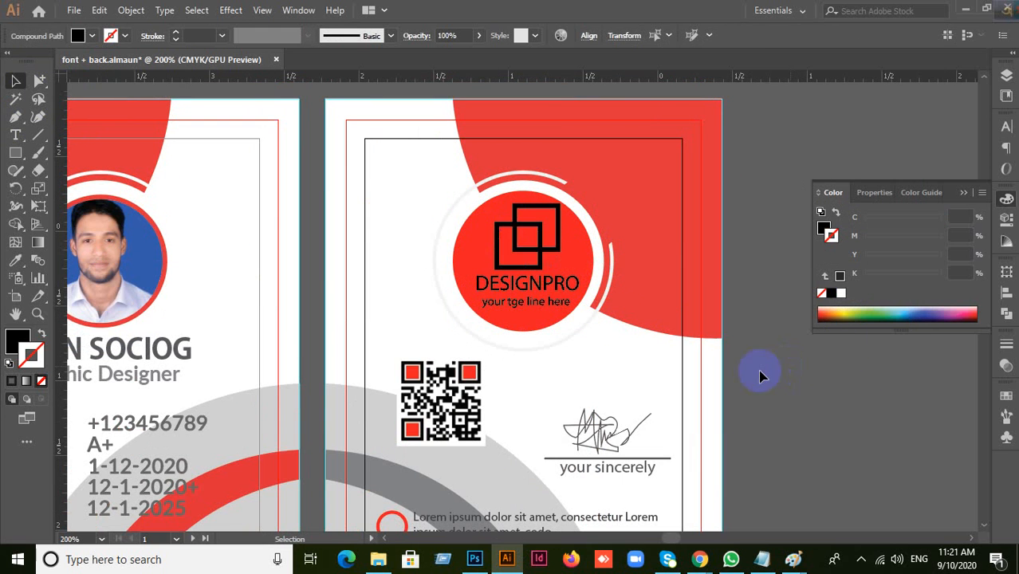
pyautogui.scroll(2, 602, 304)
pyautogui.moveTo(540, 260); pyautogui.dragTo(584, 377)
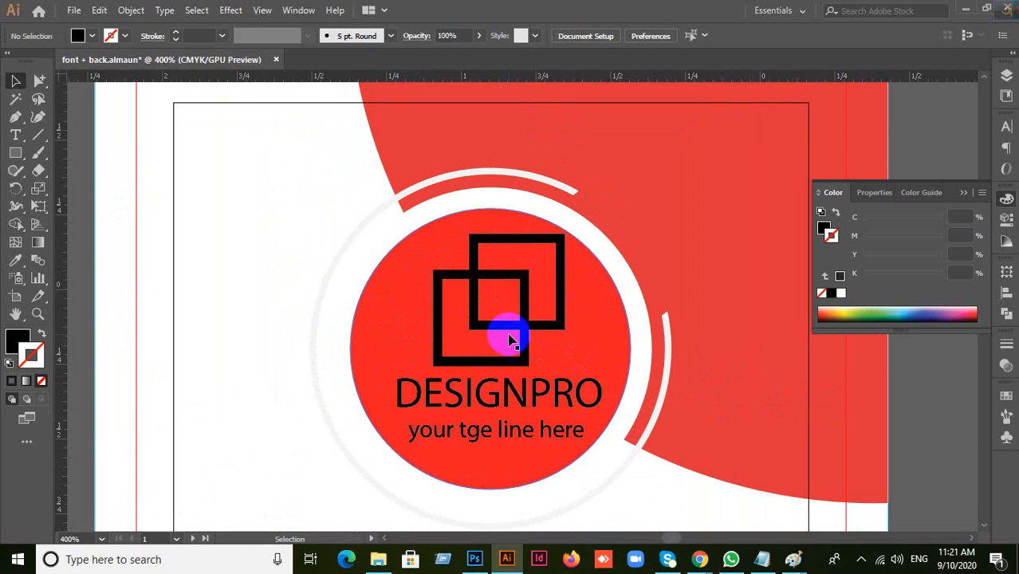
pyautogui.click(511, 339)
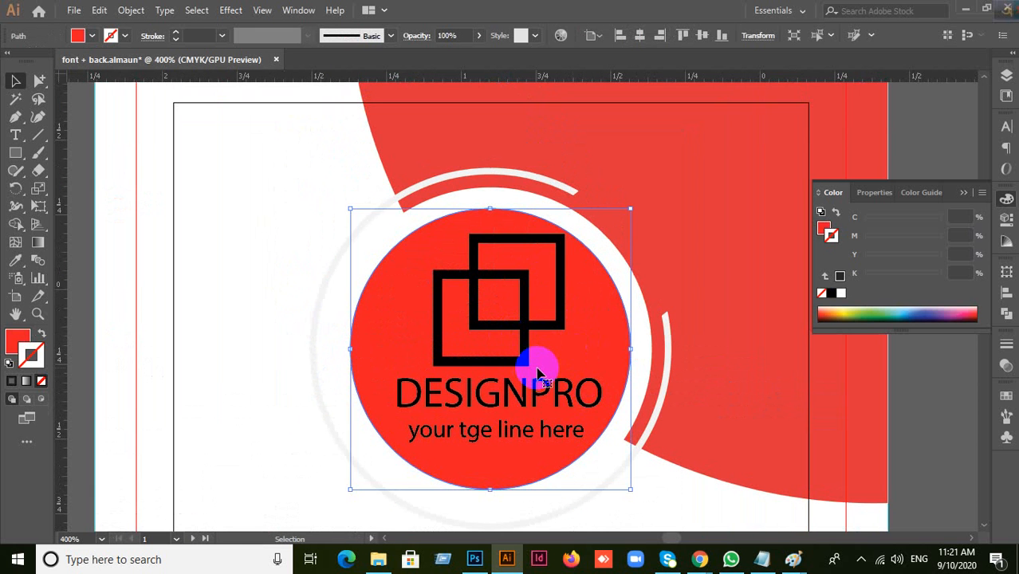
pyautogui.scroll(-1, 538, 374)
pyautogui.scroll(-3, 614, 288)
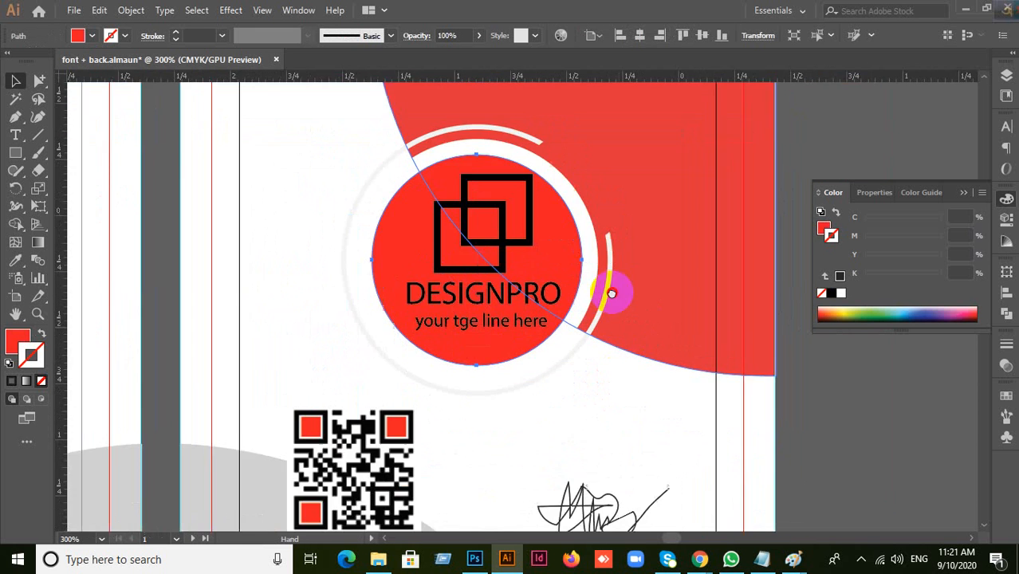
pyautogui.scroll(-3, 519, 339)
pyautogui.click(824, 426)
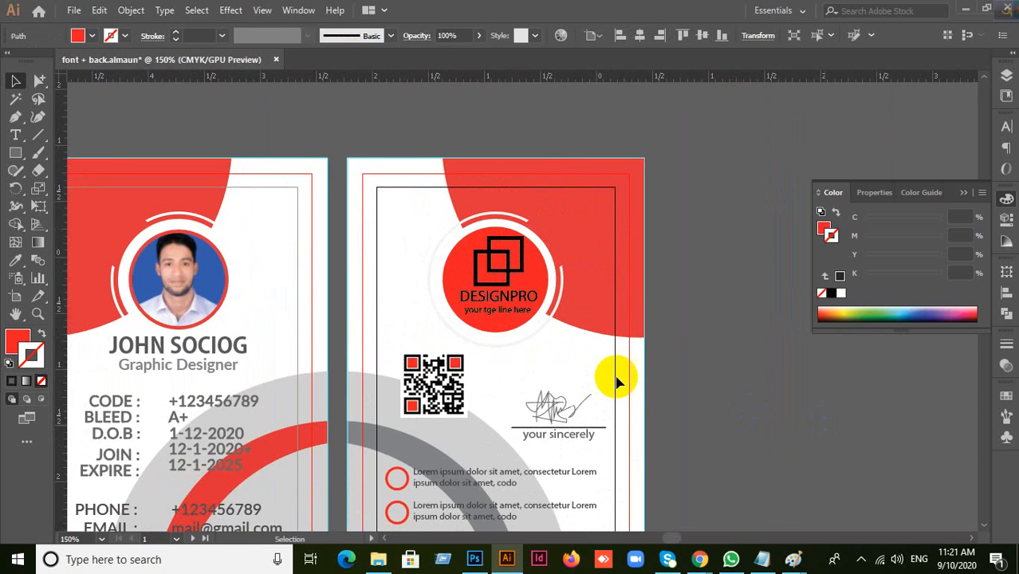
# Step: Select the red circle and its white rings behind the DESIGNPRO logo on the back card within their group, and lock them
pyautogui.scroll(2, 614, 376)
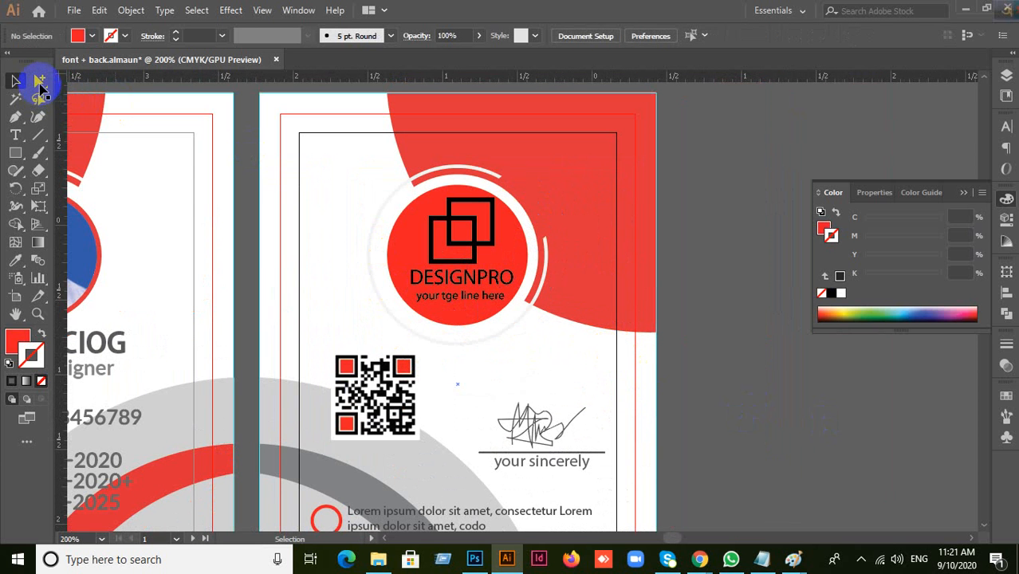
pyautogui.moveTo(37, 82); pyautogui.dragTo(87, 99)
pyautogui.click(403, 231)
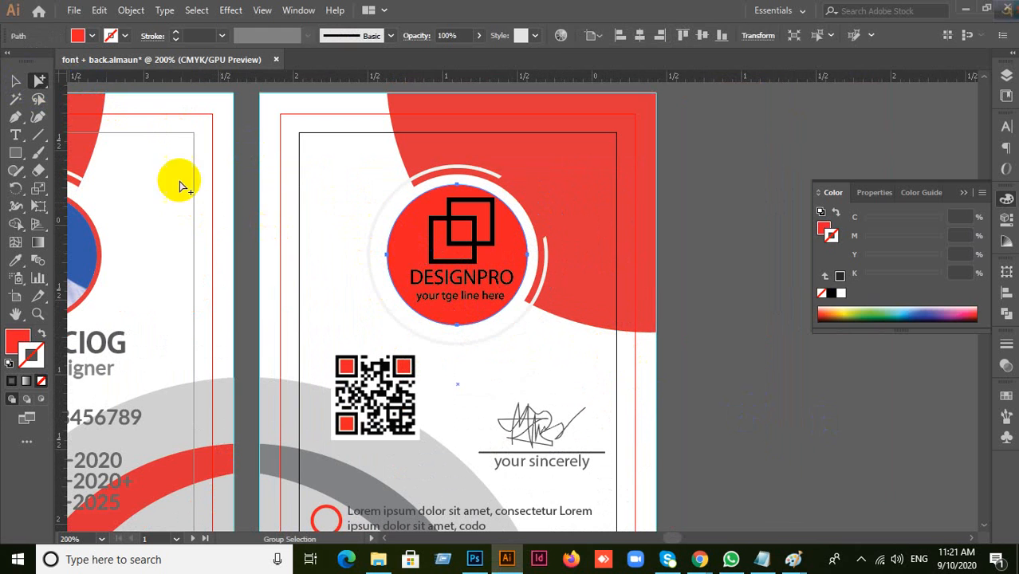
pyautogui.click(387, 248)
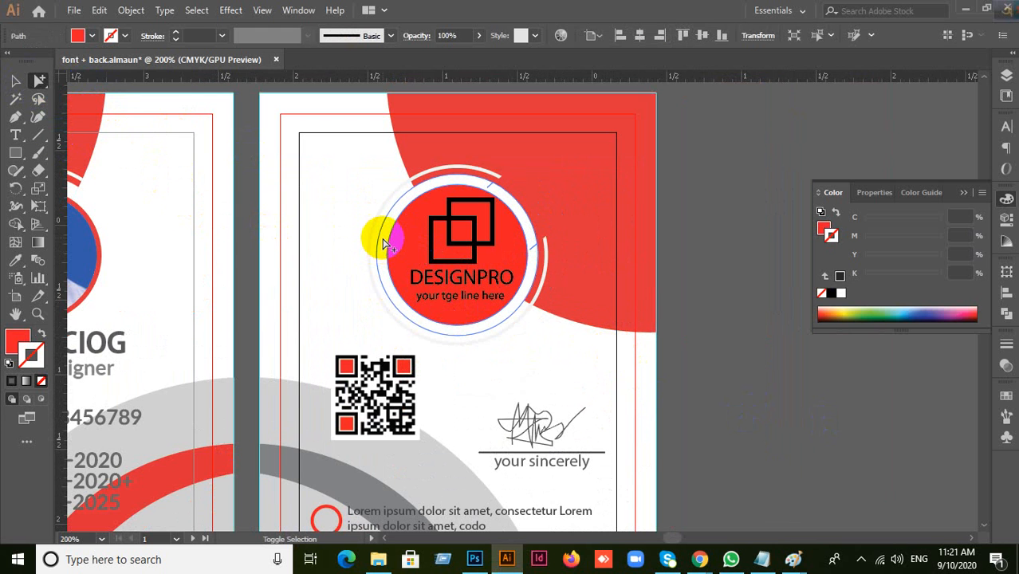
pyautogui.click(371, 240)
pyautogui.click(372, 241)
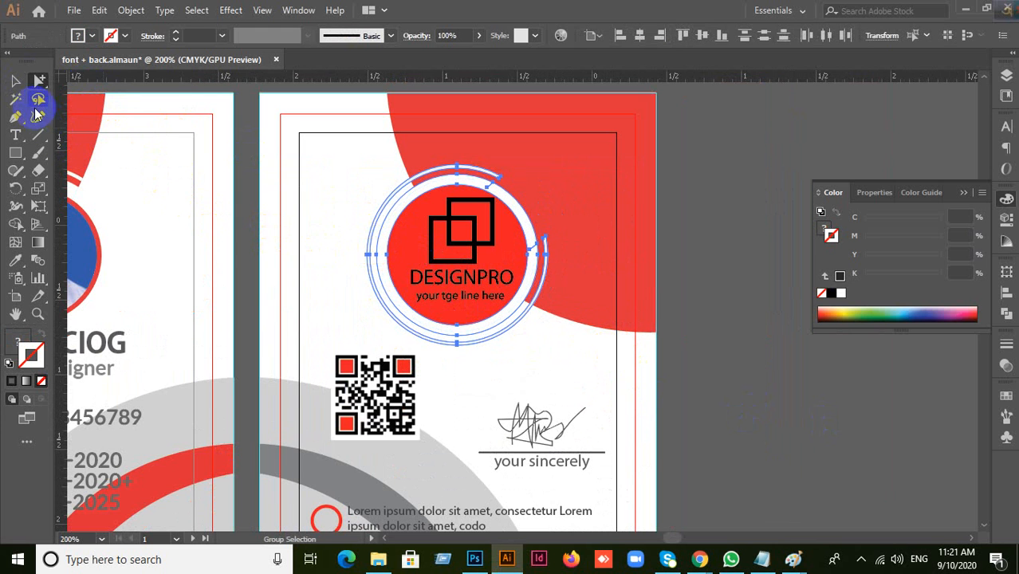
pyautogui.click(16, 80)
pyautogui.click(157, 186)
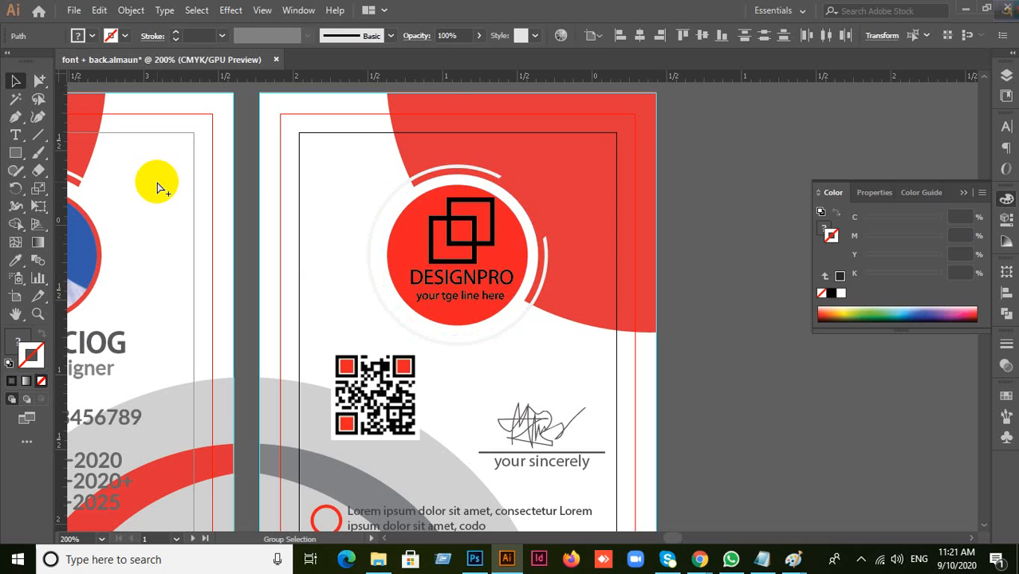
# Step: Lock the back card's white background and its curved red corner shape
pyautogui.click(440, 241)
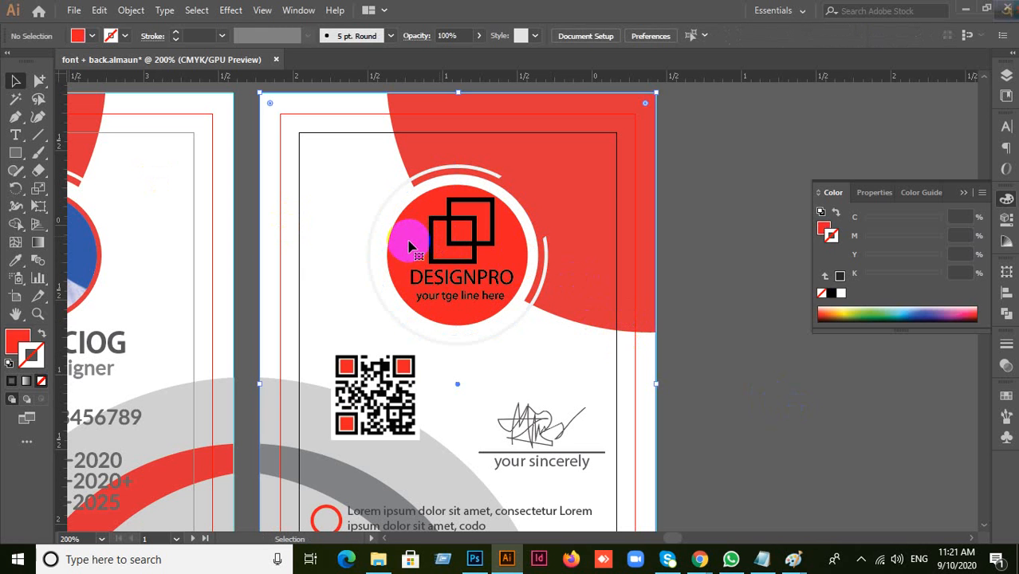
pyautogui.click(292, 172)
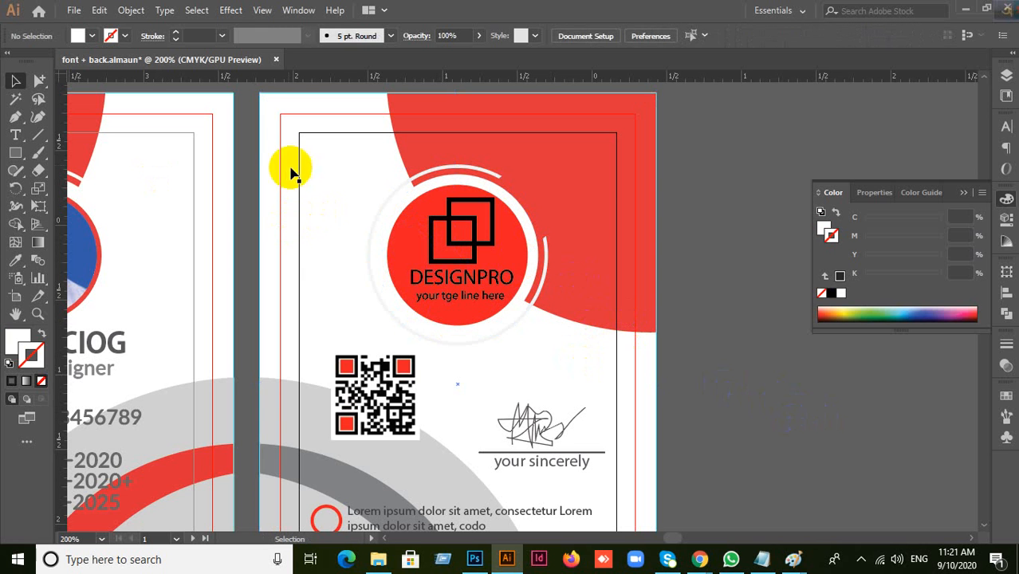
pyautogui.click(269, 129)
pyautogui.hotkey('ctrl', '2')
pyautogui.click(39, 81)
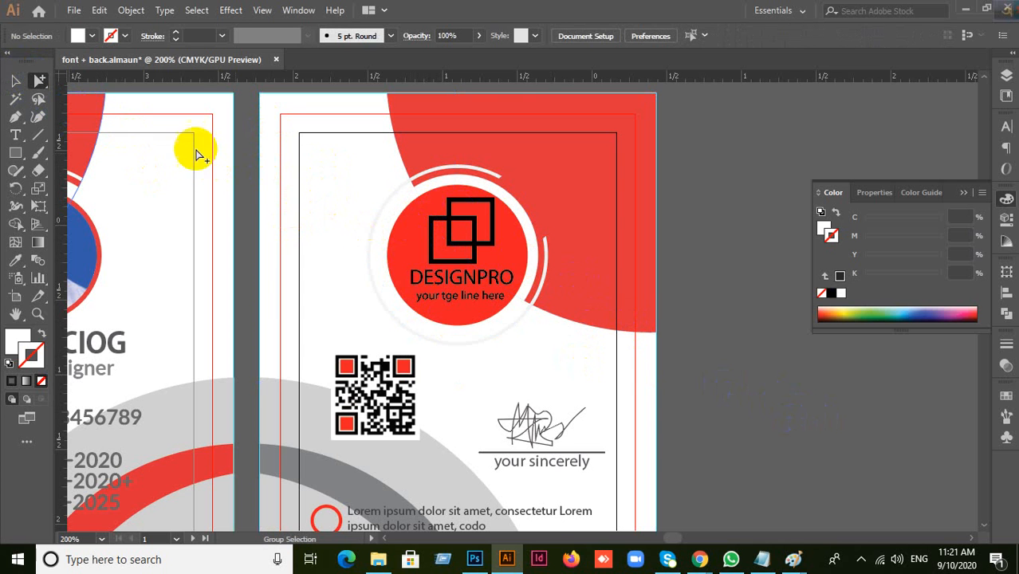
pyautogui.click(566, 181)
pyautogui.click(16, 81)
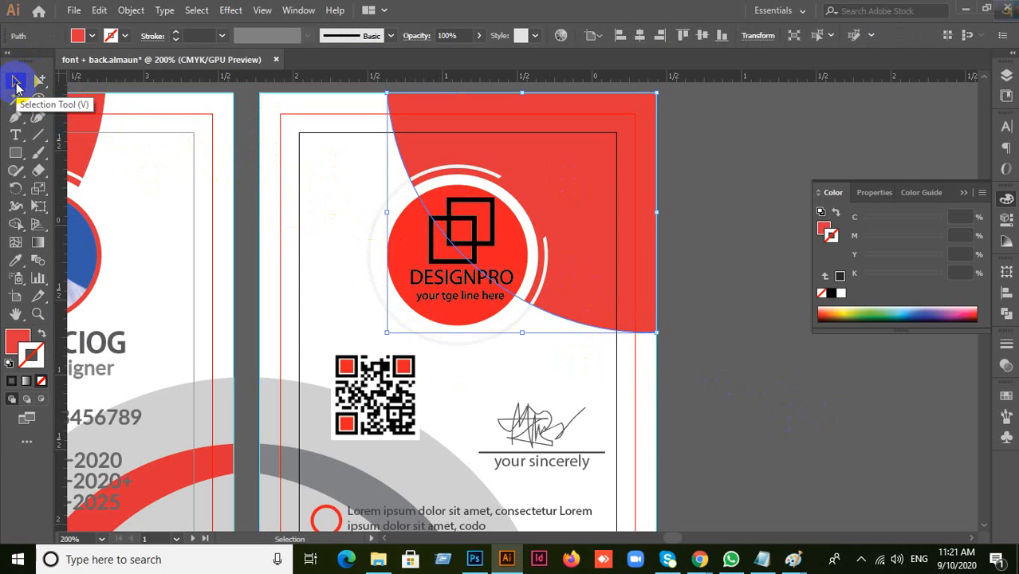
pyautogui.hotkey('ctrl', 'shift', 'a')
# Step: Select the DESIGNPRO logo's squares, name and tagline together and scale them down proportionally inside the red circle
pyautogui.keyDown('alt'); pyautogui.click(39, 81); pyautogui.keyUp('alt')
pyautogui.click(427, 249)
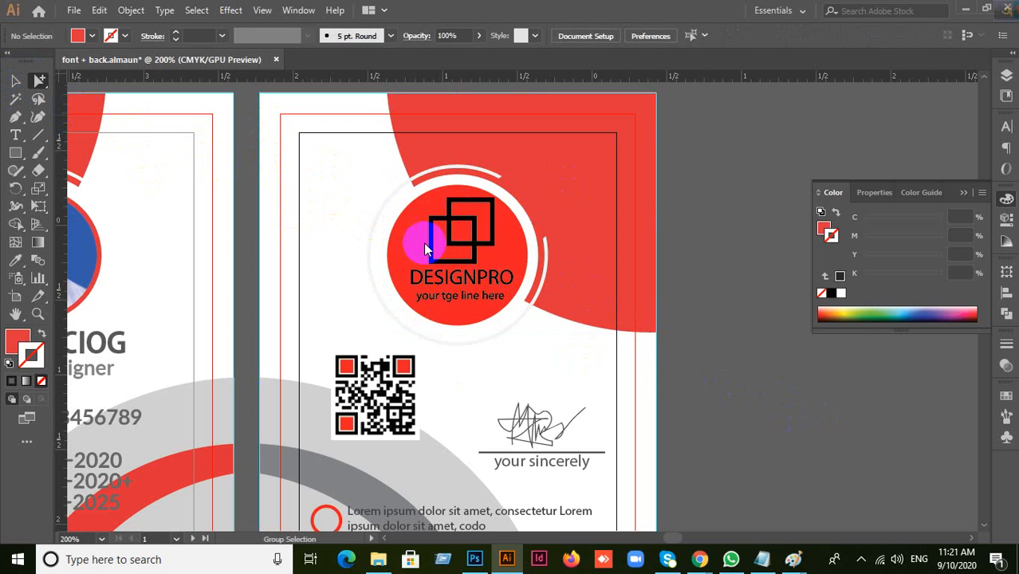
pyautogui.moveTo(422, 202); pyautogui.dragTo(495, 308)
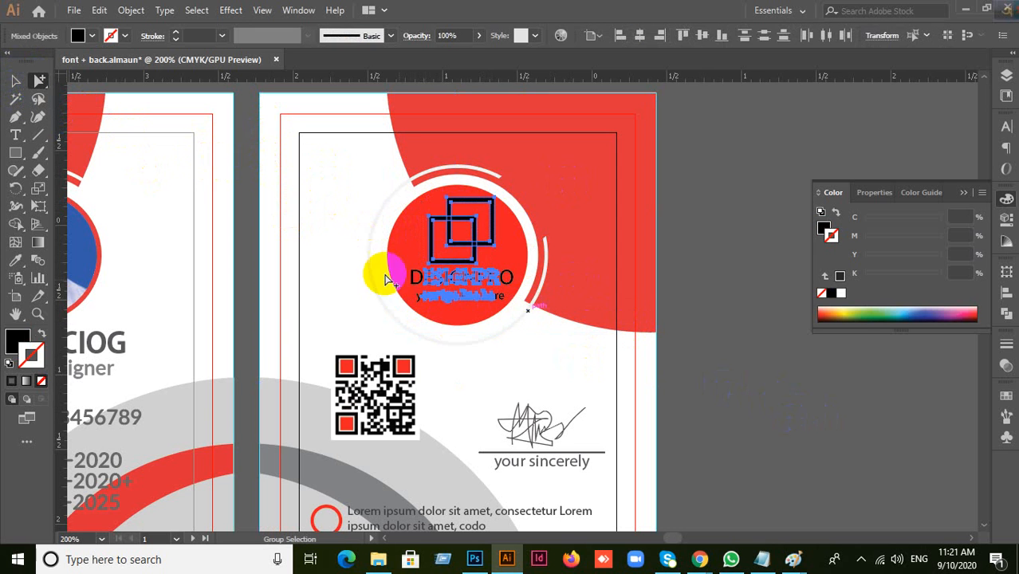
pyautogui.click(405, 222)
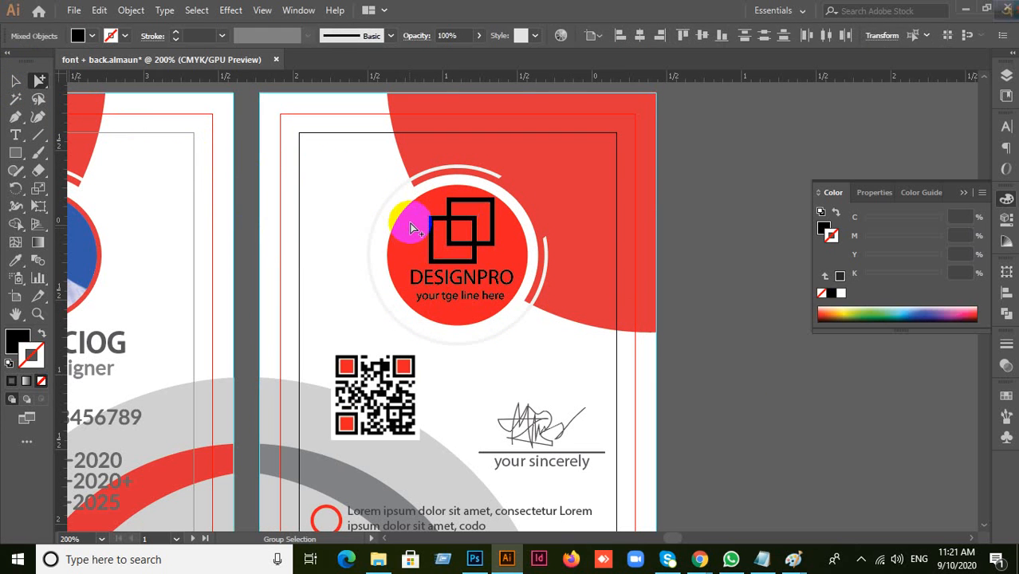
pyautogui.moveTo(426, 232); pyautogui.dragTo(513, 310)
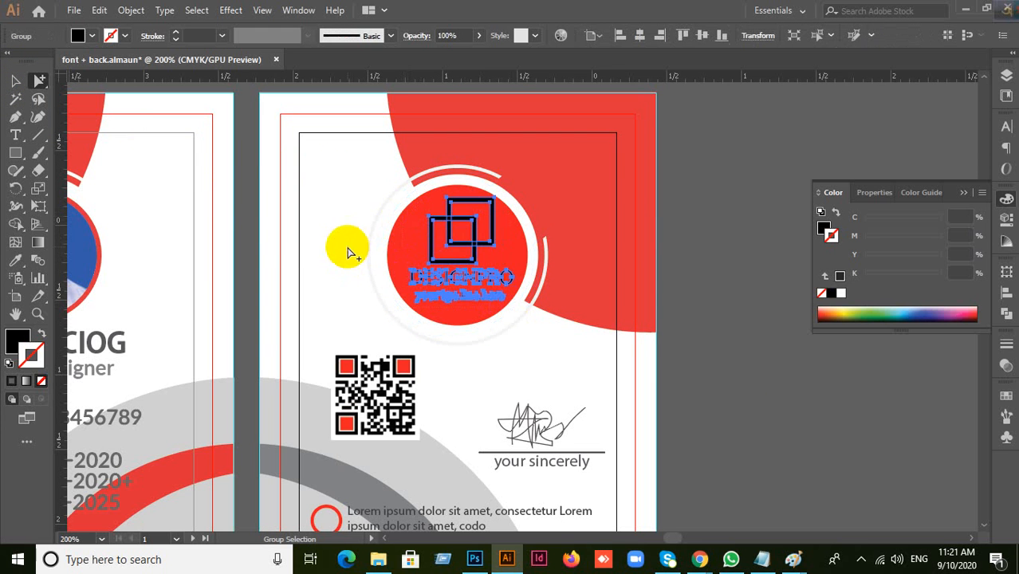
pyautogui.click(15, 80)
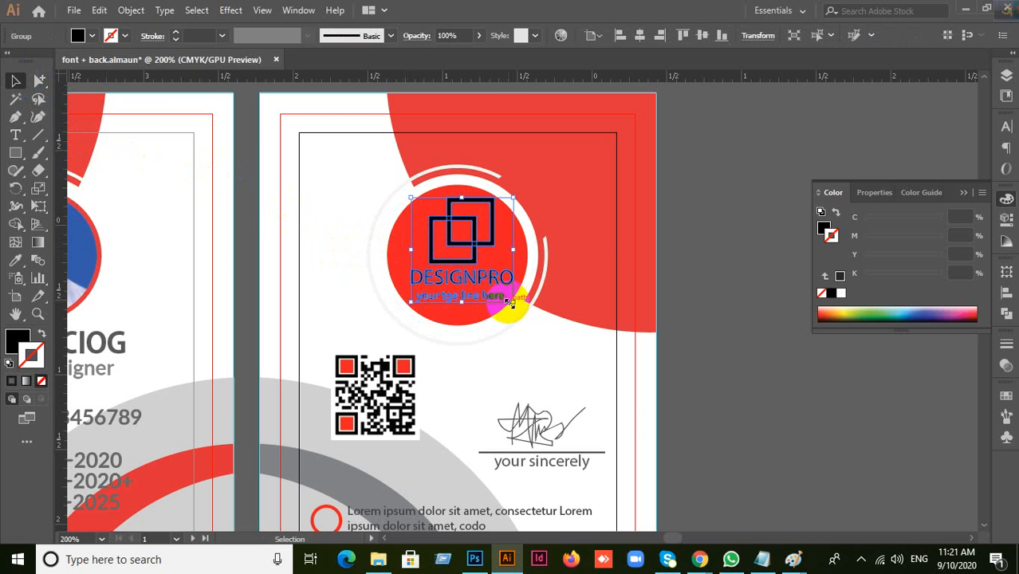
pyautogui.moveTo(512, 303); pyautogui.dragTo(495, 281)
pyautogui.click(760, 353)
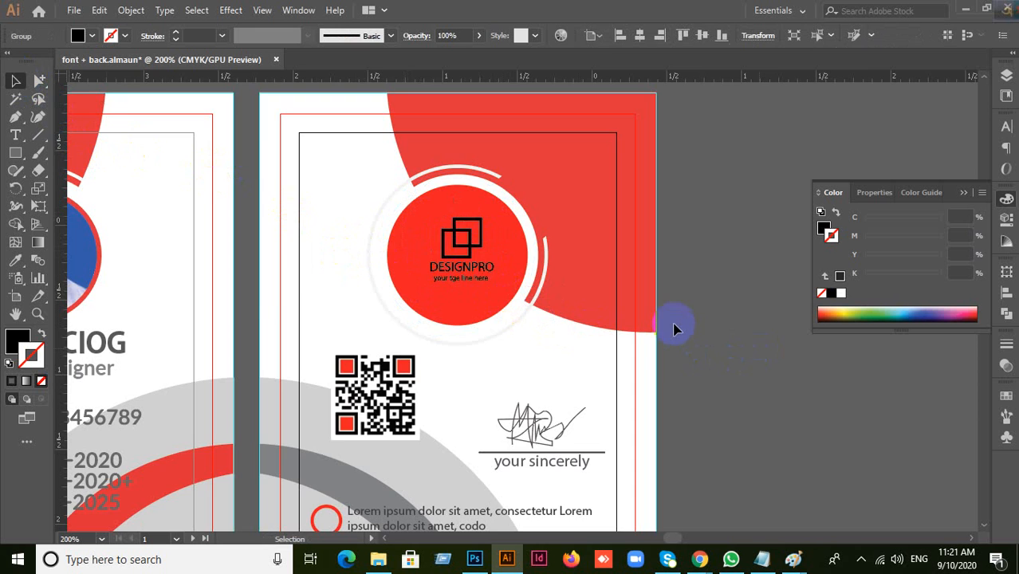
pyautogui.scroll(2, 675, 326)
pyautogui.scroll(-1, 676, 327)
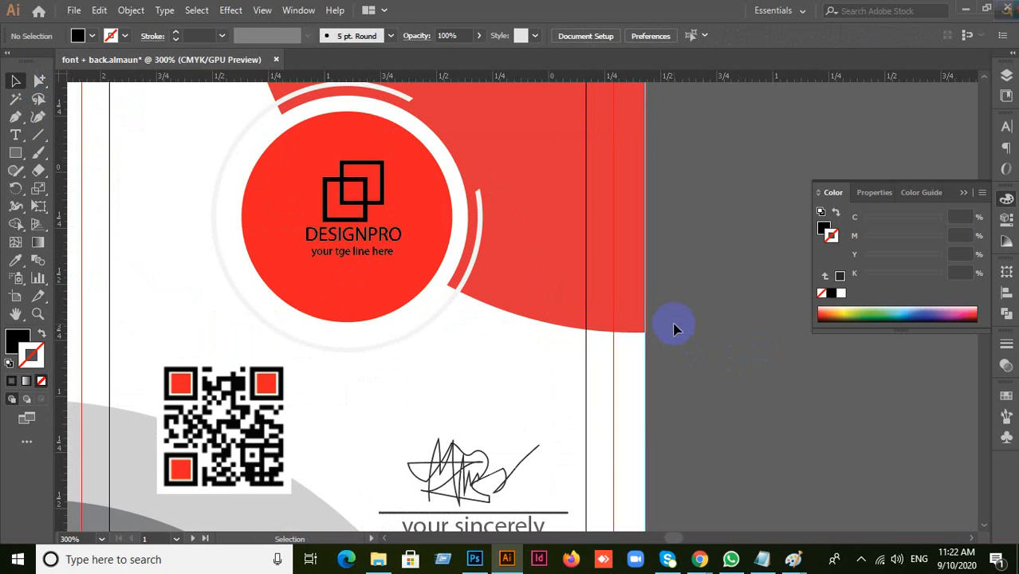
pyautogui.click(701, 556)
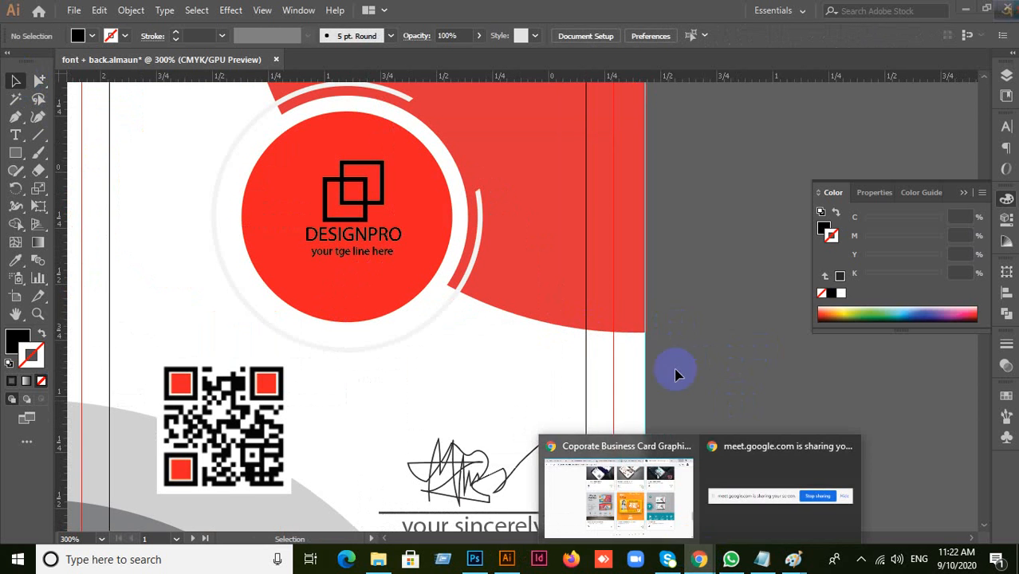
pyautogui.click(743, 270)
# Step: Unlock all locked artwork, and check that the back card's red circle and the logo group can be selected separately
pyautogui.scroll(-2, 693, 323)
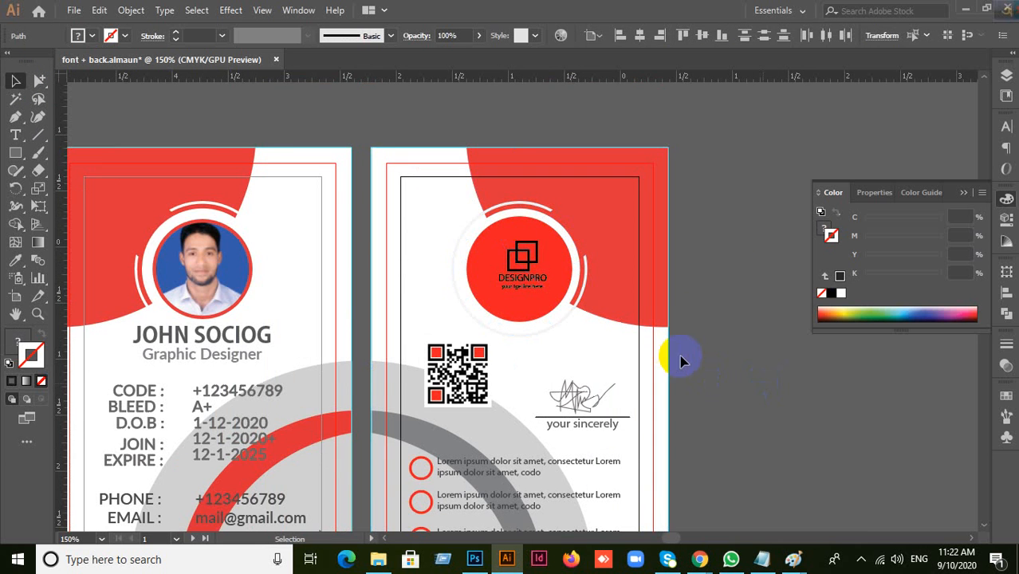
pyautogui.scroll(1, 680, 355)
pyautogui.click(468, 227)
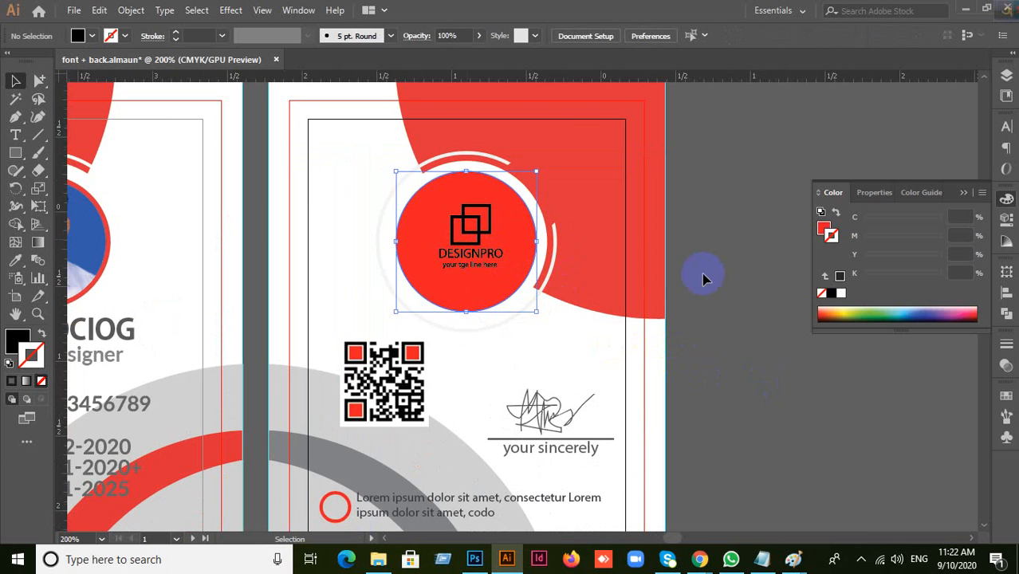
pyautogui.click(802, 342)
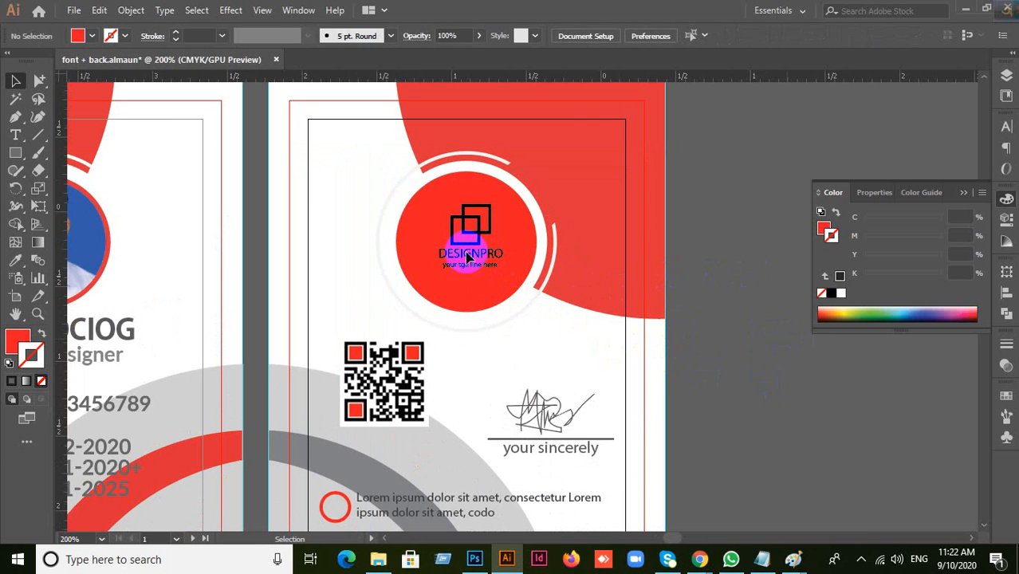
pyautogui.click(475, 231)
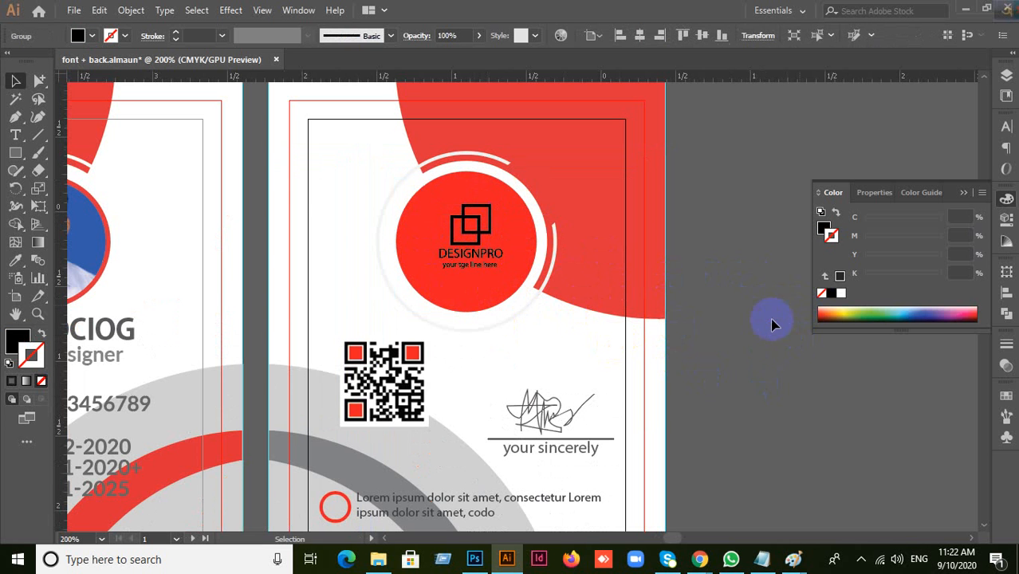
pyautogui.click(758, 343)
# Step: Ungroup the three bullet rows on the back card, and ungroup the first row's circle from its text
pyautogui.scroll(-1, 760, 353)
pyautogui.moveTo(764, 400); pyautogui.dragTo(789, 236)
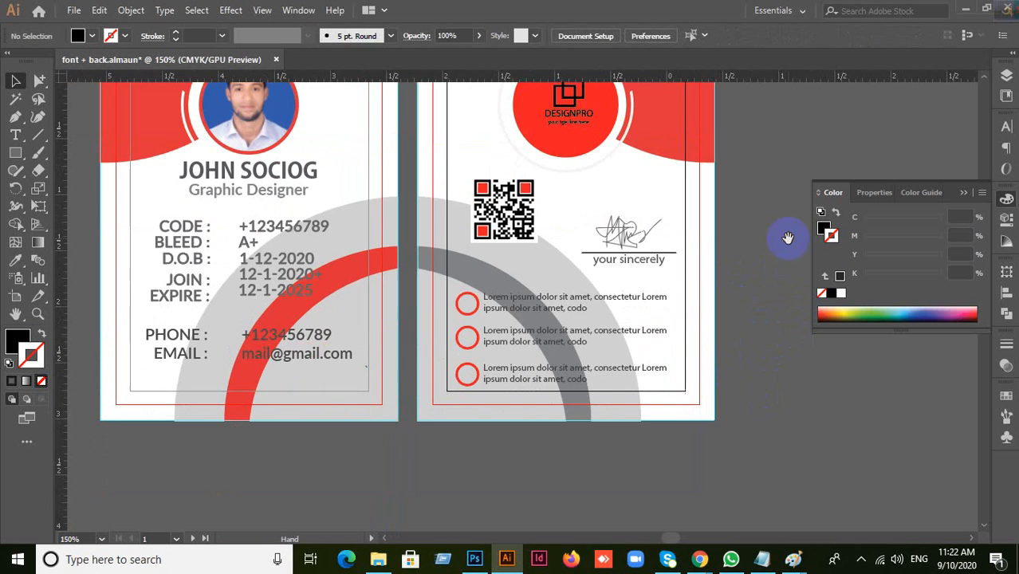
pyautogui.scroll(2, 546, 375)
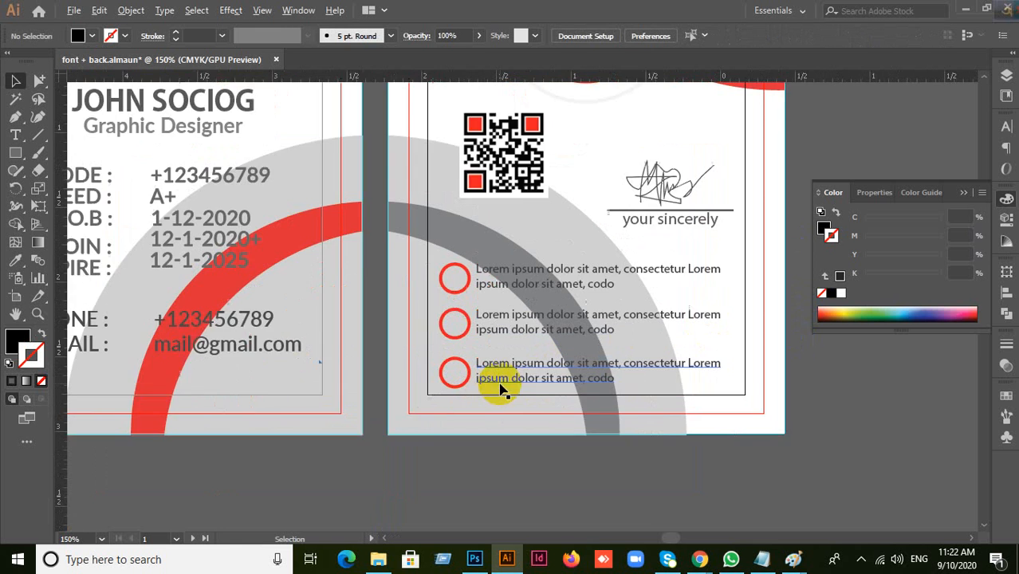
pyautogui.click(446, 245)
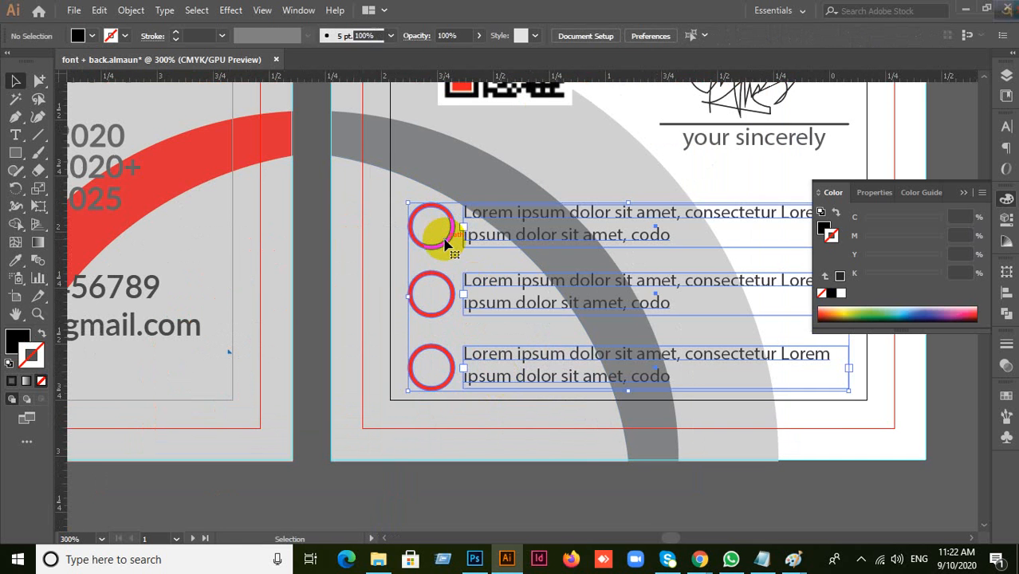
pyautogui.rightClick(445, 240)
pyautogui.click(489, 365)
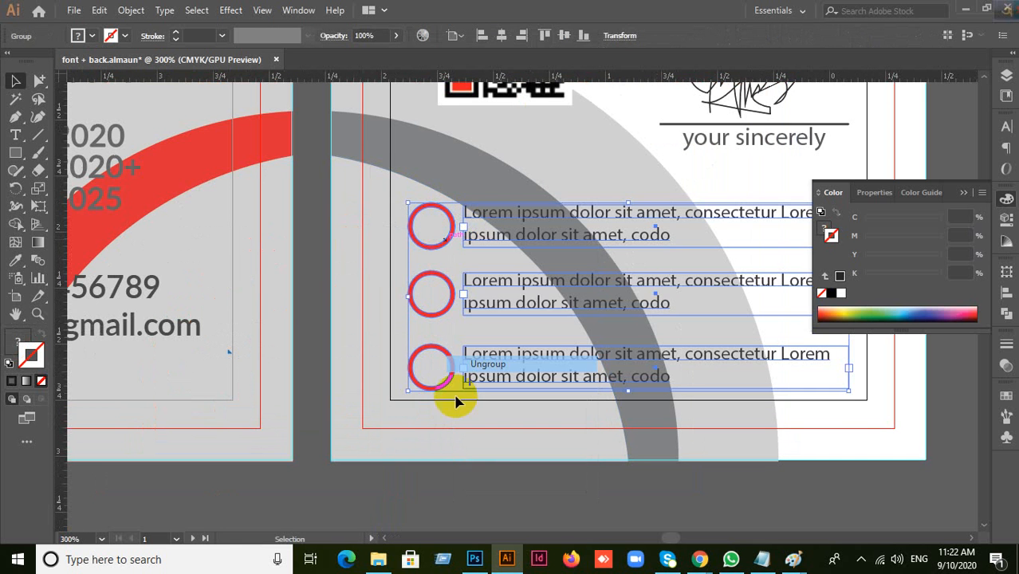
pyautogui.click(342, 497)
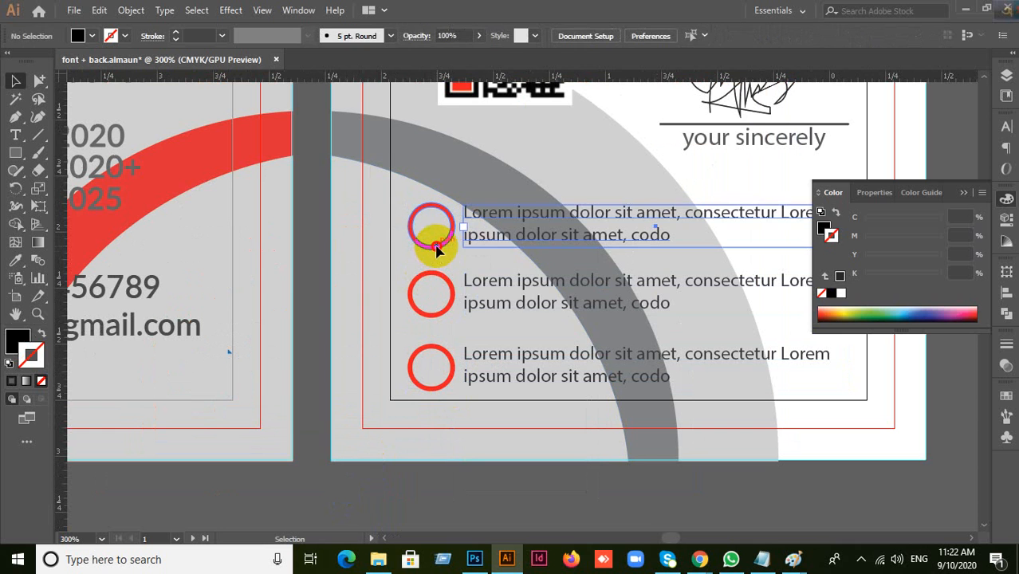
pyautogui.click(441, 254)
pyautogui.rightClick(452, 247)
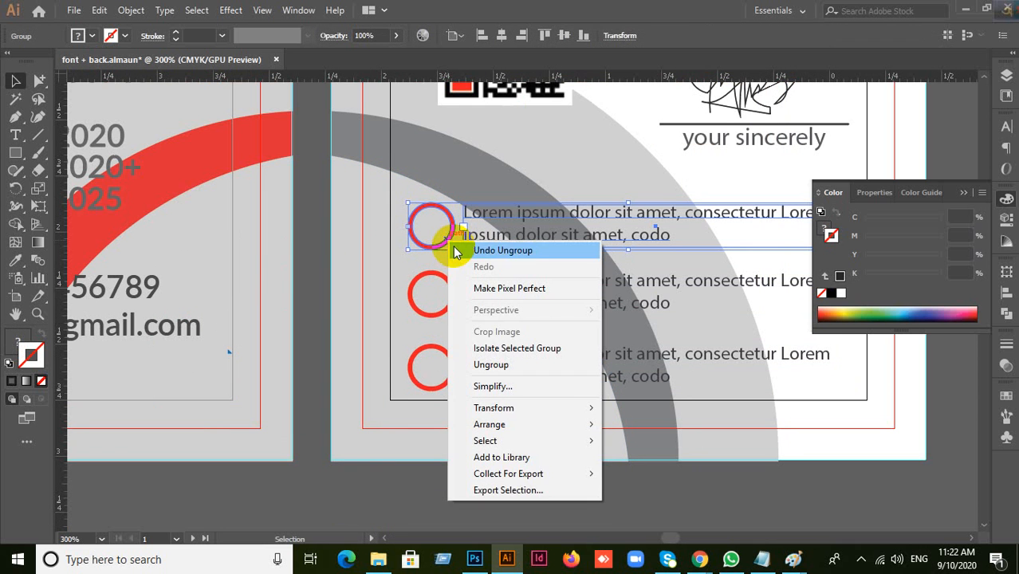
pyautogui.click(491, 365)
pyautogui.click(414, 482)
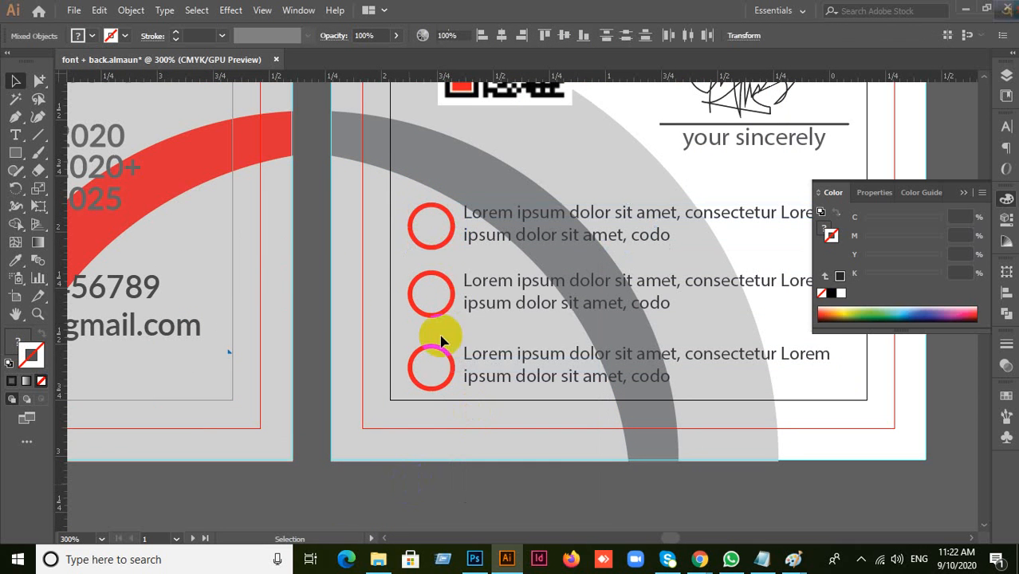
# Step: Apply Vertical Align Center to the first row's red circle and its Lorem ipsum text
pyautogui.click(448, 247)
pyautogui.keyDown('shift'); pyautogui.click(512, 239); pyautogui.keyUp('shift')
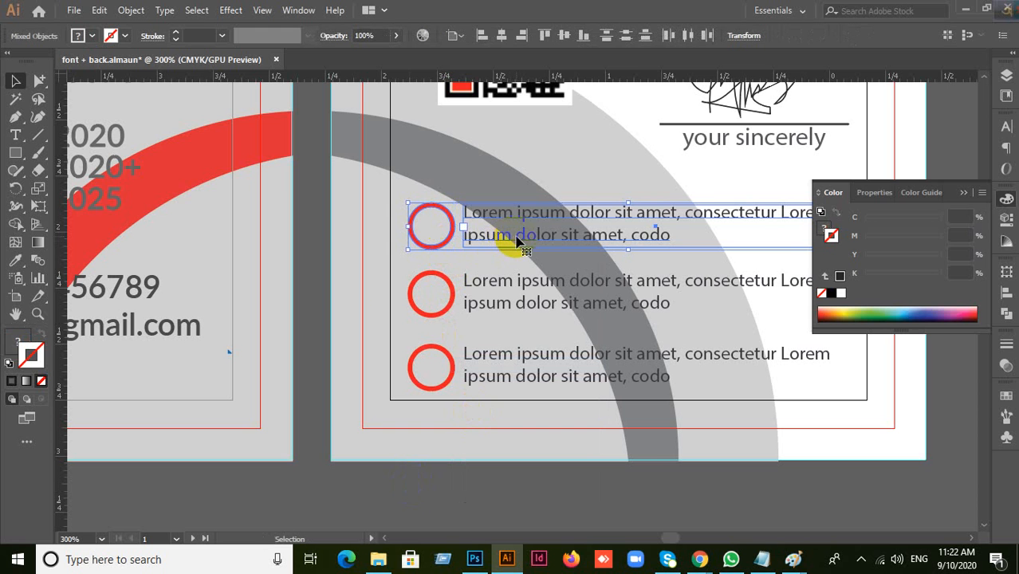
pyautogui.click(1007, 297)
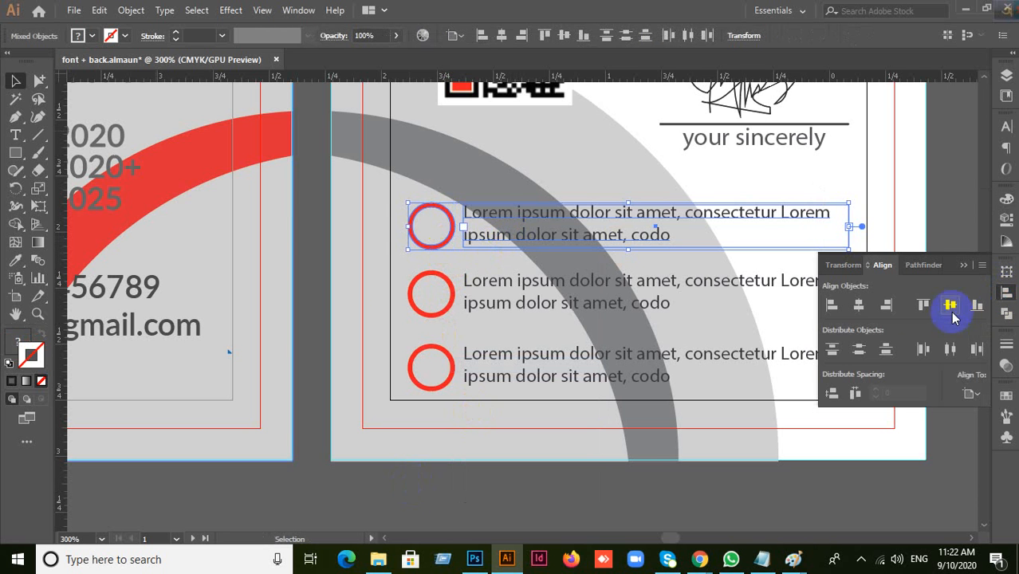
pyautogui.click(950, 306)
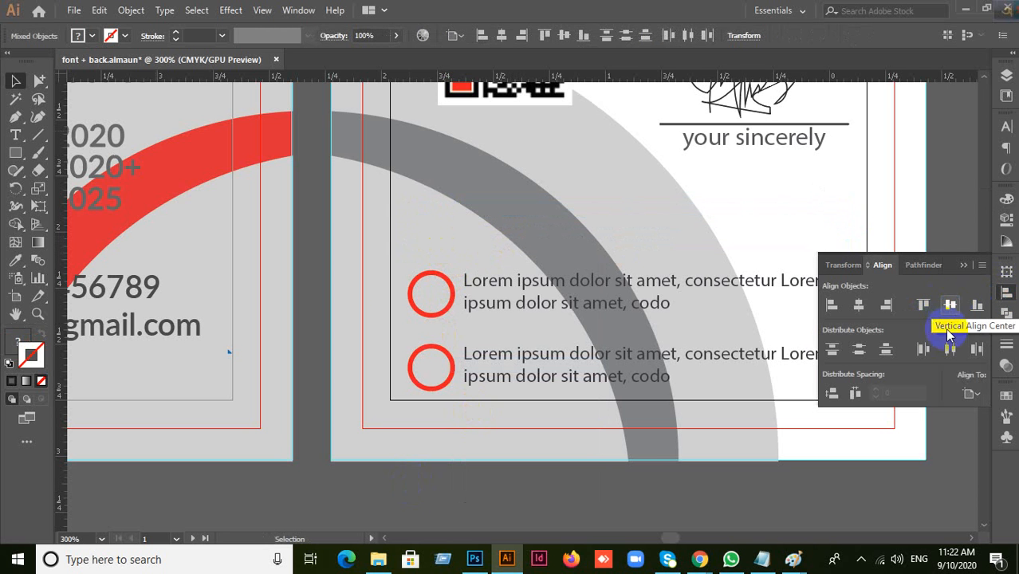
# Step: Undo the artboard-based alignment and vertically centre the first row's circle and text with Align To set to Selection
pyautogui.hotkey('ctrl', 'z')
pyautogui.click(970, 394)
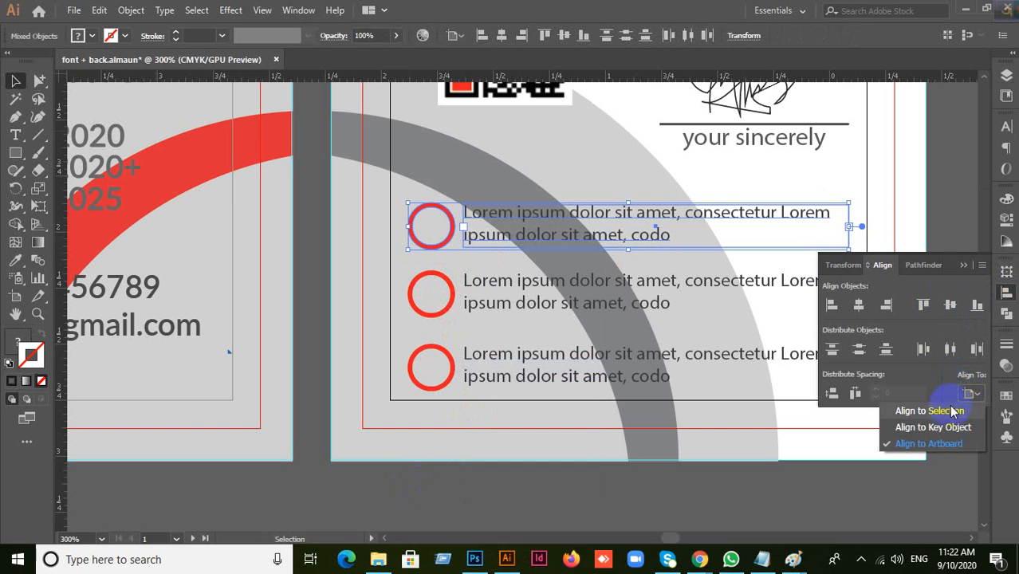
pyautogui.click(945, 410)
pyautogui.click(951, 306)
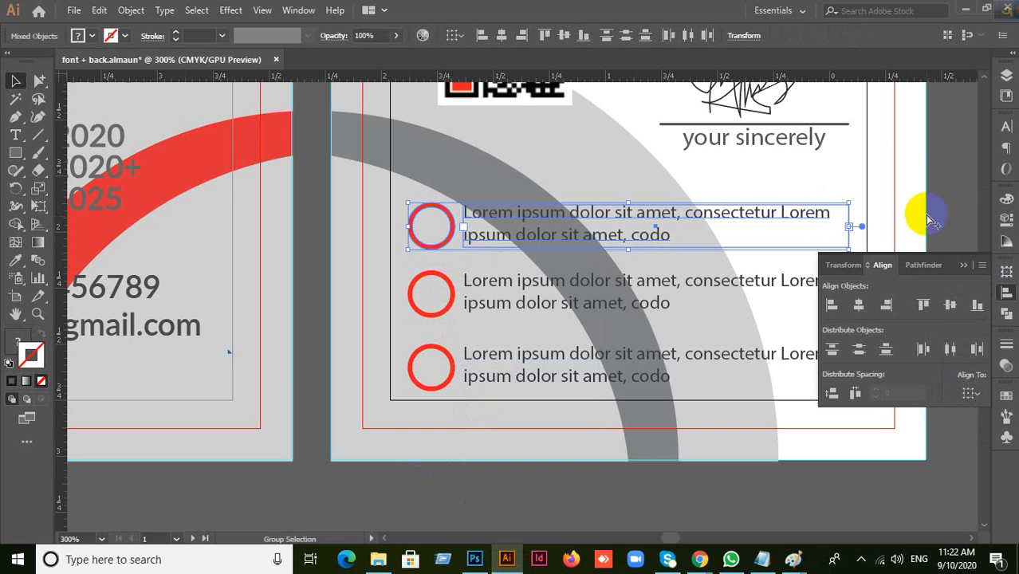
pyautogui.click(965, 165)
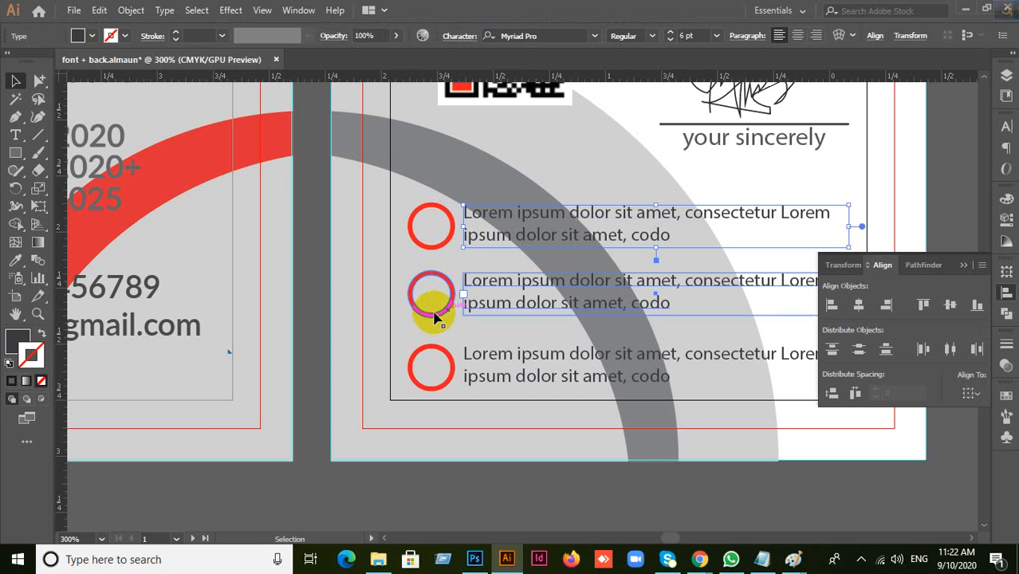
# Step: Group the first bullet row's red circle and its Lorem ipsum text back together on the back card
pyautogui.click(435, 318)
pyautogui.click(431, 389)
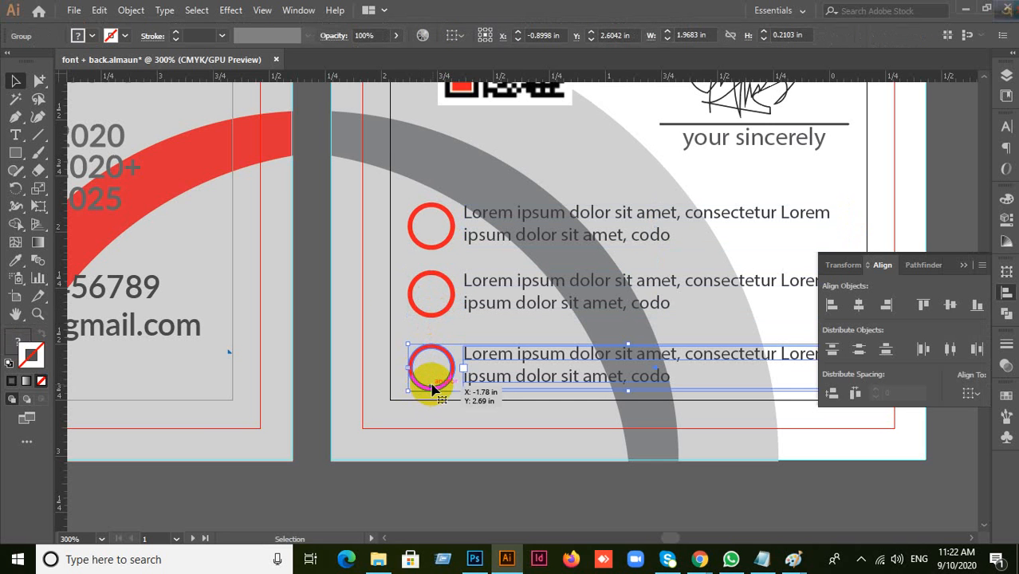
pyautogui.click(448, 312)
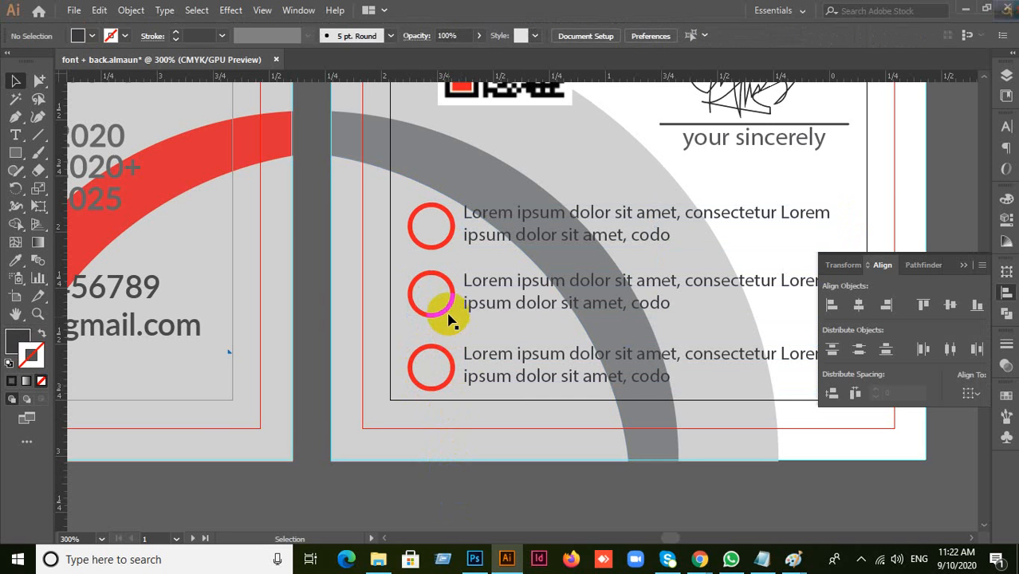
pyautogui.click(446, 238)
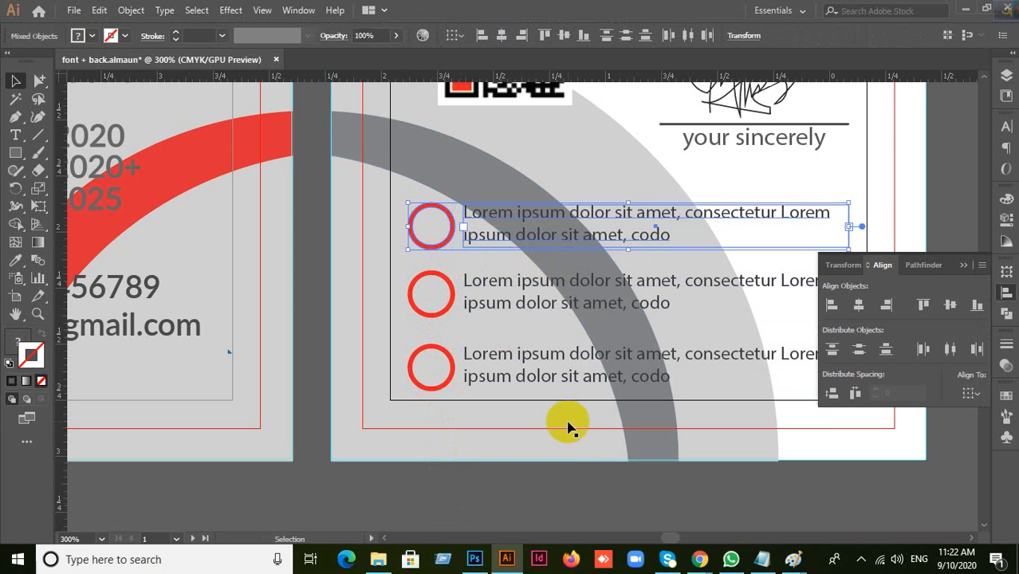
pyautogui.keyDown('shift'); pyautogui.click(568, 461); pyautogui.keyUp('shift')
pyautogui.press('ctrl')
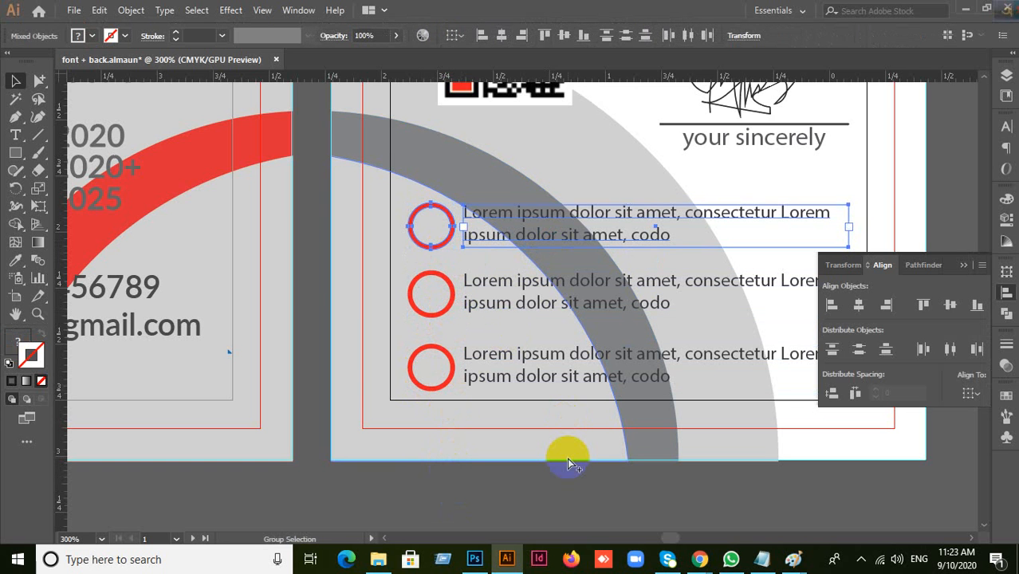
pyautogui.click(567, 461)
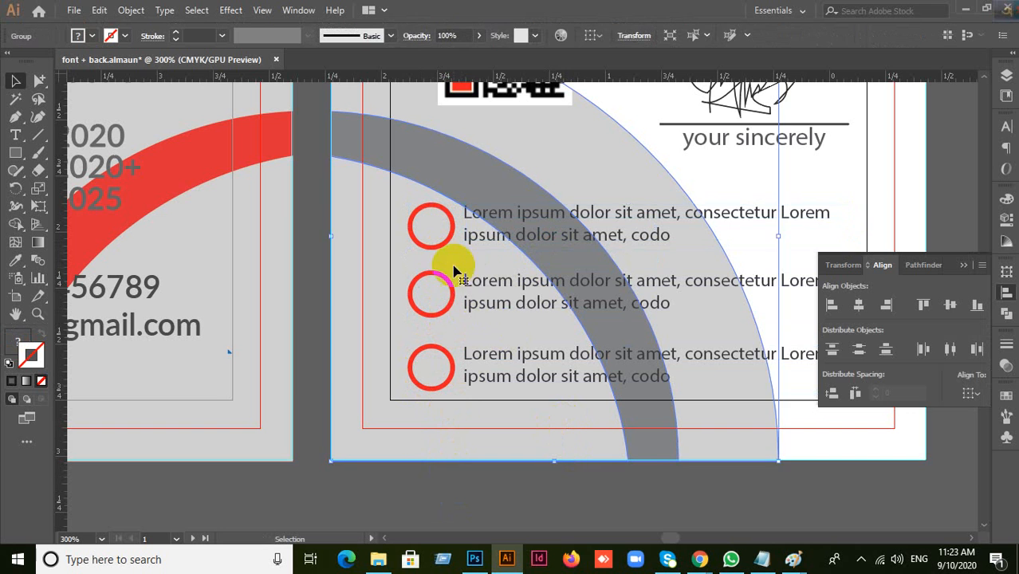
# Step: Select all three bullet rows on the back card and distribute the vertical spacing between them evenly
pyautogui.click(484, 237)
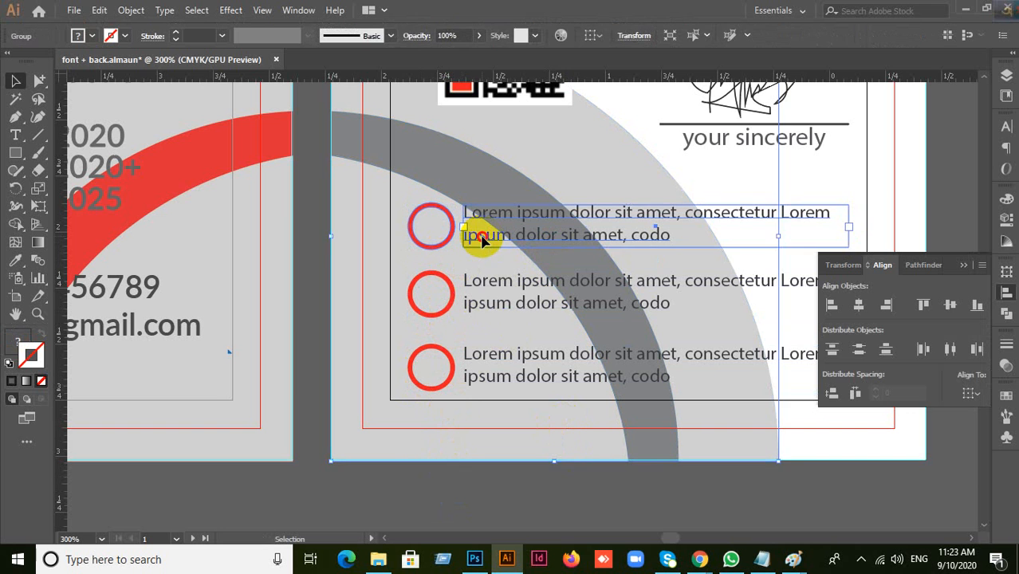
pyautogui.keyDown('shift'); pyautogui.click(492, 285); pyautogui.keyUp('shift')
pyautogui.keyDown('shift'); pyautogui.click(489, 354); pyautogui.keyUp('shift')
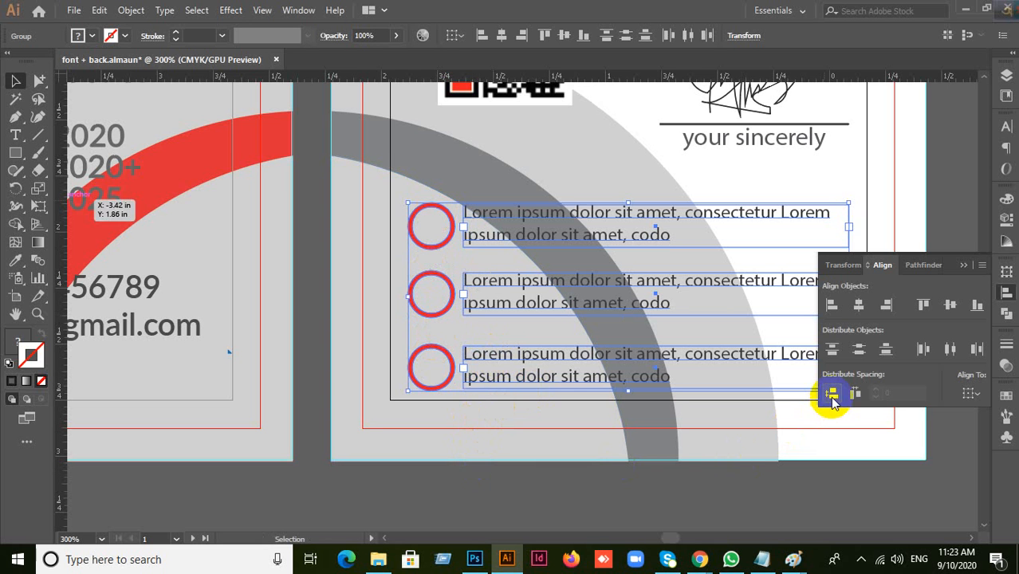
pyautogui.click(832, 394)
pyautogui.click(832, 394)
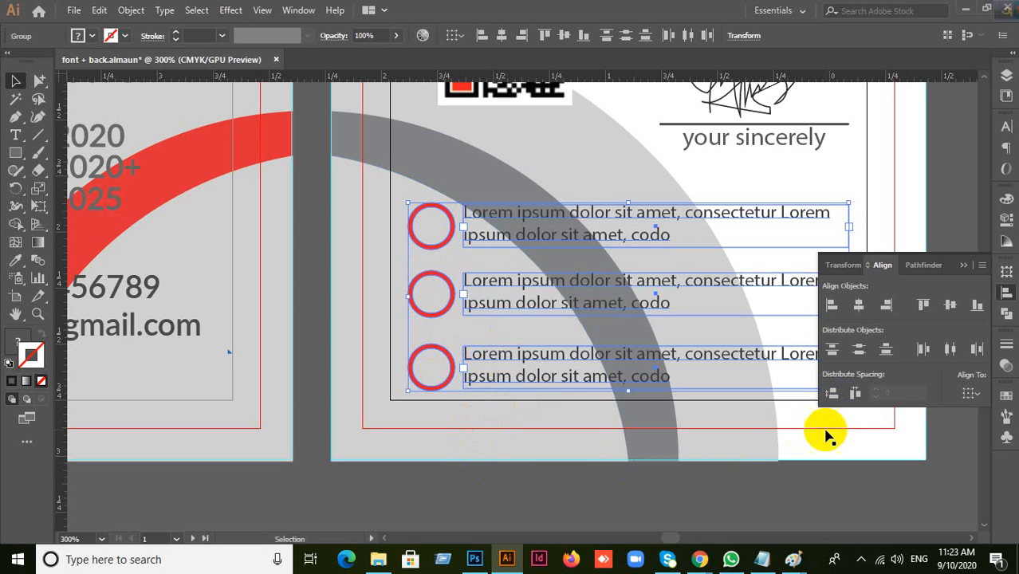
pyautogui.click(835, 394)
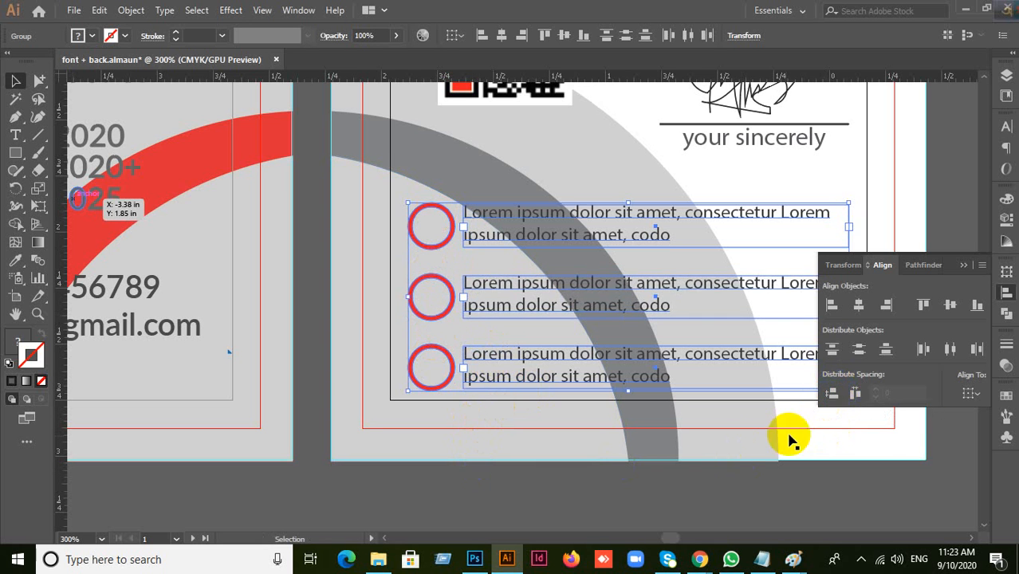
pyautogui.click(630, 494)
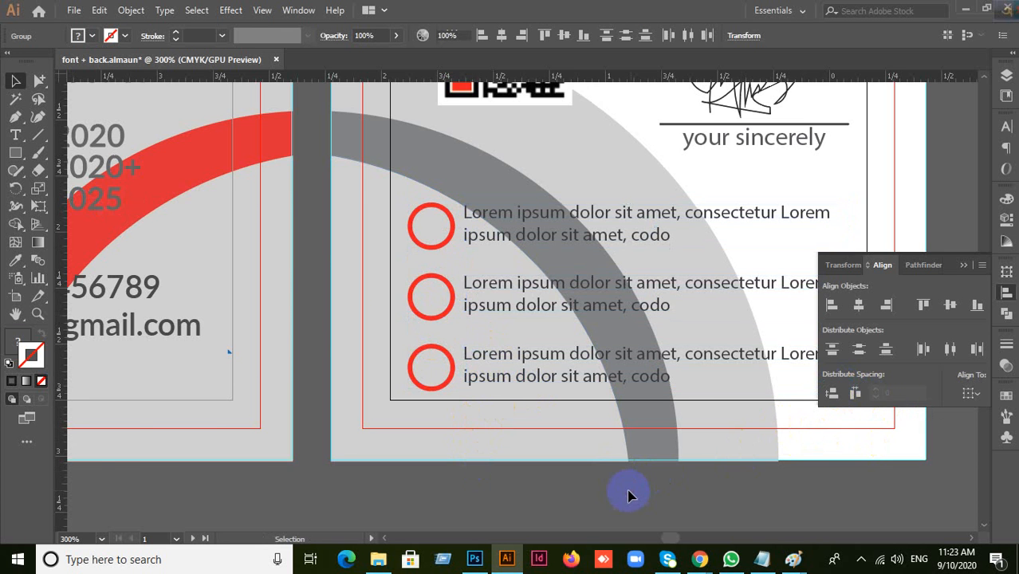
# Step: Scale down the front card's name and Graphic Designer title group slightly and nudge it down, away from the photo
pyautogui.scroll(-1, 630, 493)
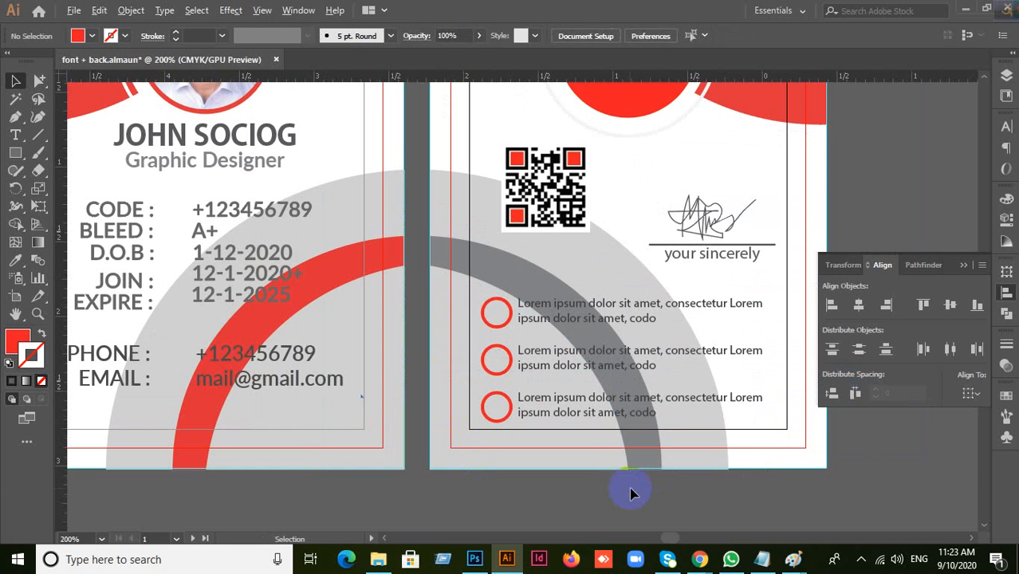
pyautogui.click(595, 440)
pyautogui.moveTo(357, 456); pyautogui.dragTo(523, 510)
pyautogui.moveTo(505, 356); pyautogui.dragTo(515, 436)
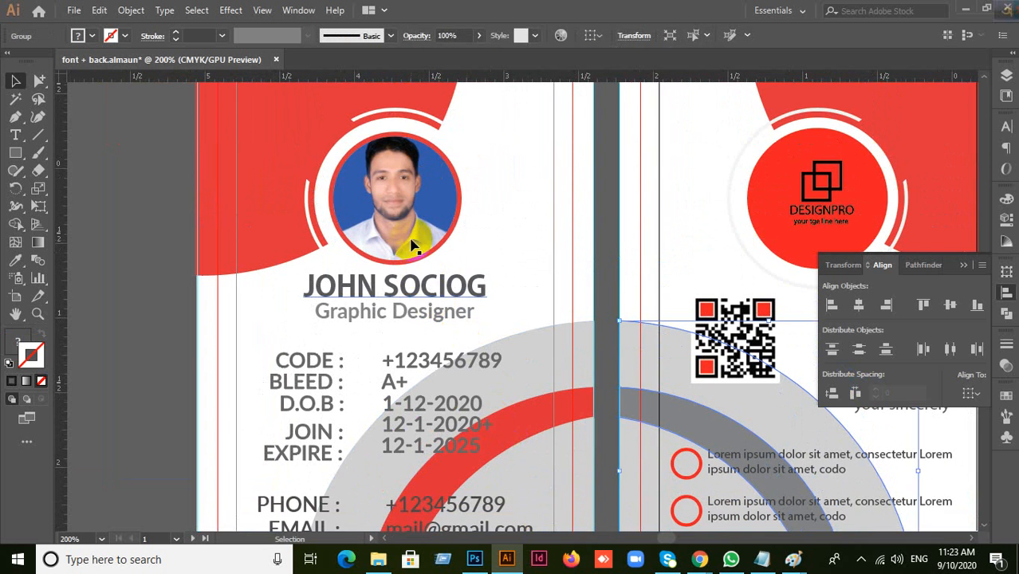
pyautogui.click(403, 283)
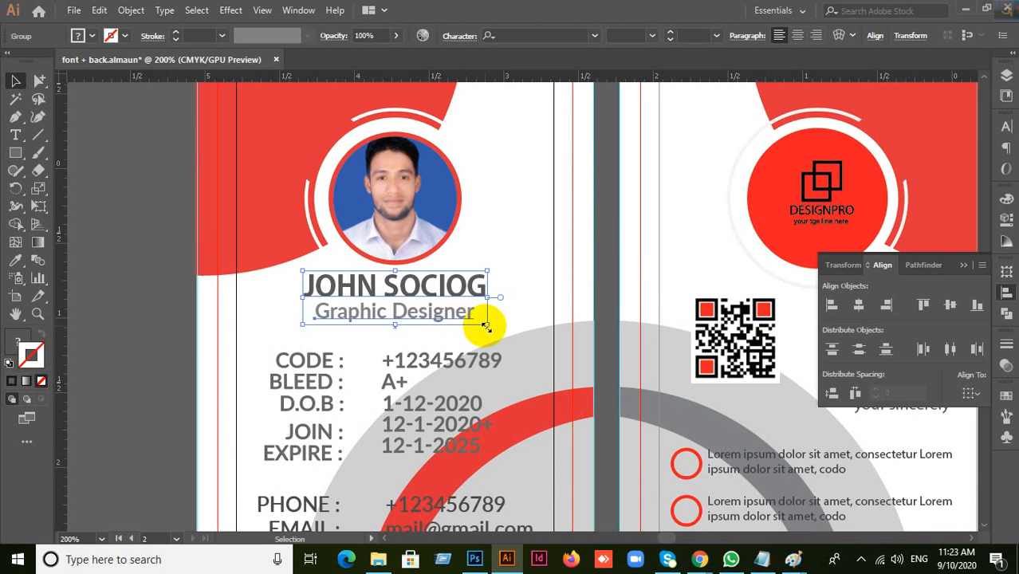
pyautogui.moveTo(486, 325)
pyautogui.mouseDown()
pyautogui.moveTo(496, 318)
pyautogui.moveTo(476, 321)
pyautogui.mouseUp()
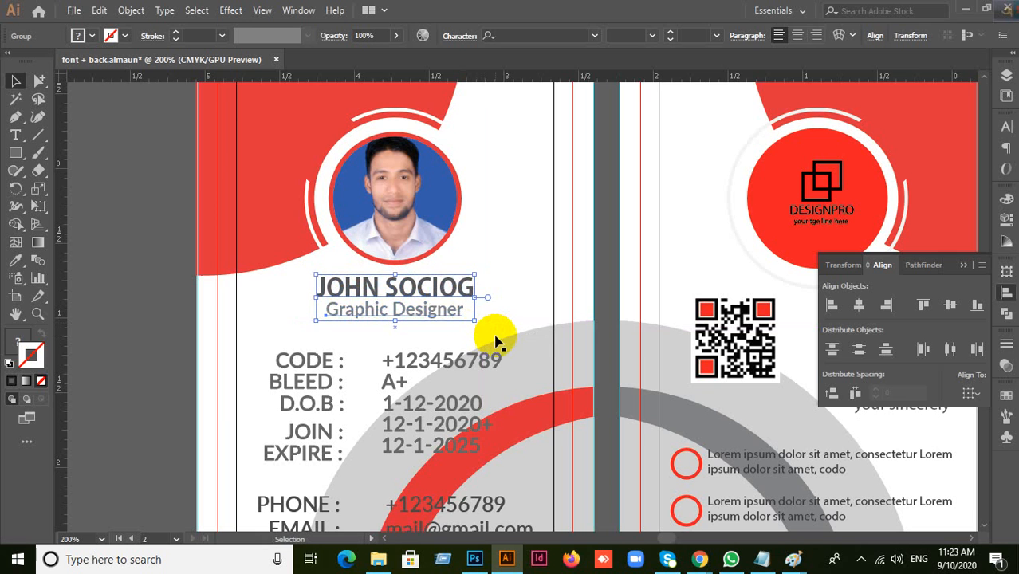
pyautogui.hotkey('shift', 'Down')
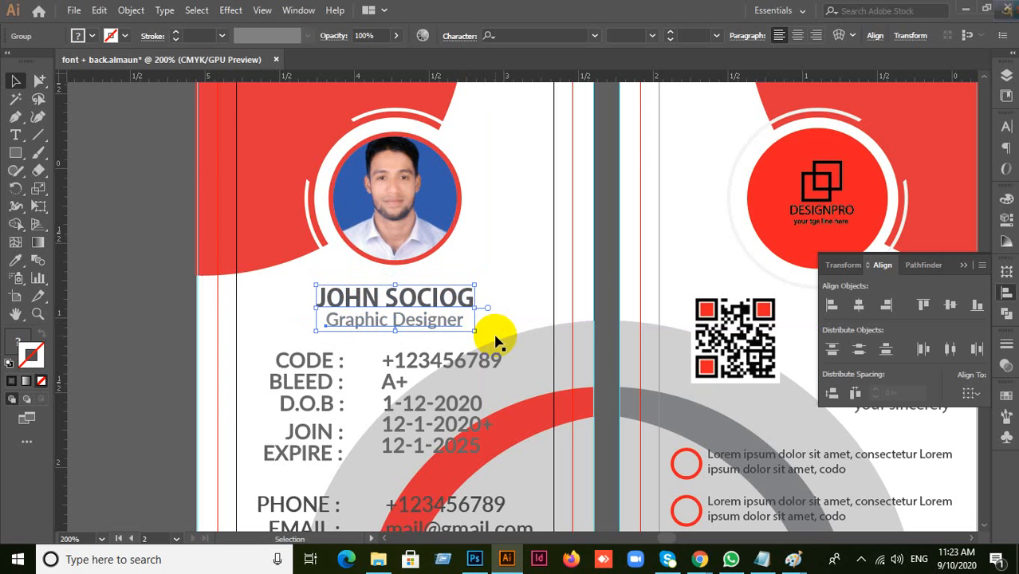
pyautogui.click(170, 277)
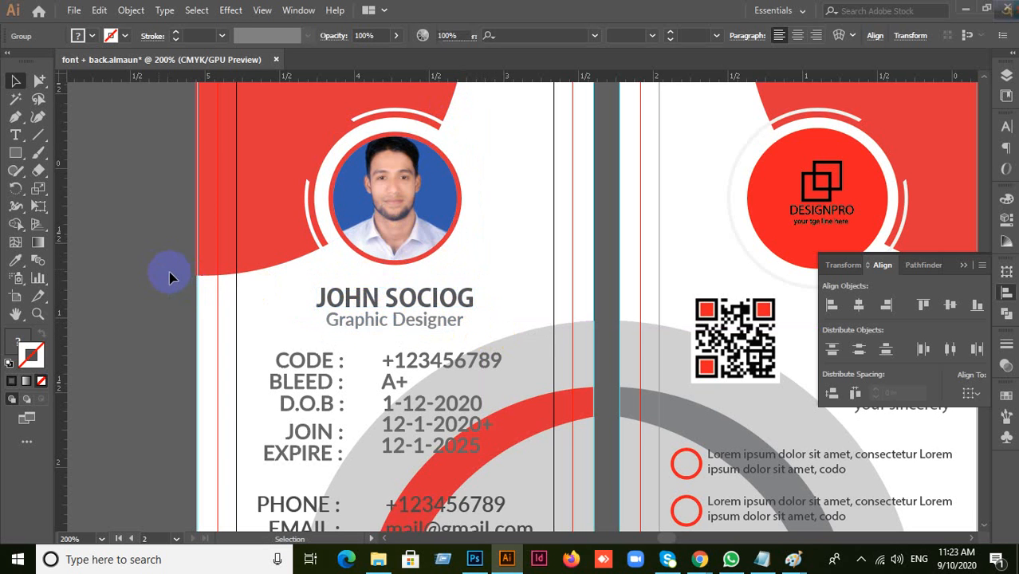
# Step: Ungroup the details block from CODE to EXPIRE on the front card
pyautogui.click(395, 329)
pyautogui.scroll(-2, 397, 323)
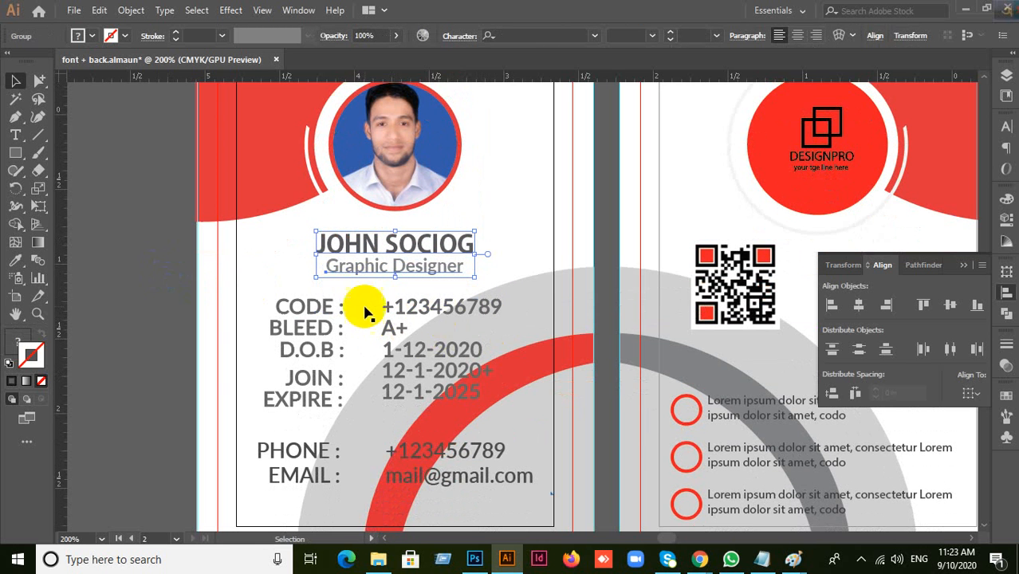
pyautogui.scroll(-3, 444, 330)
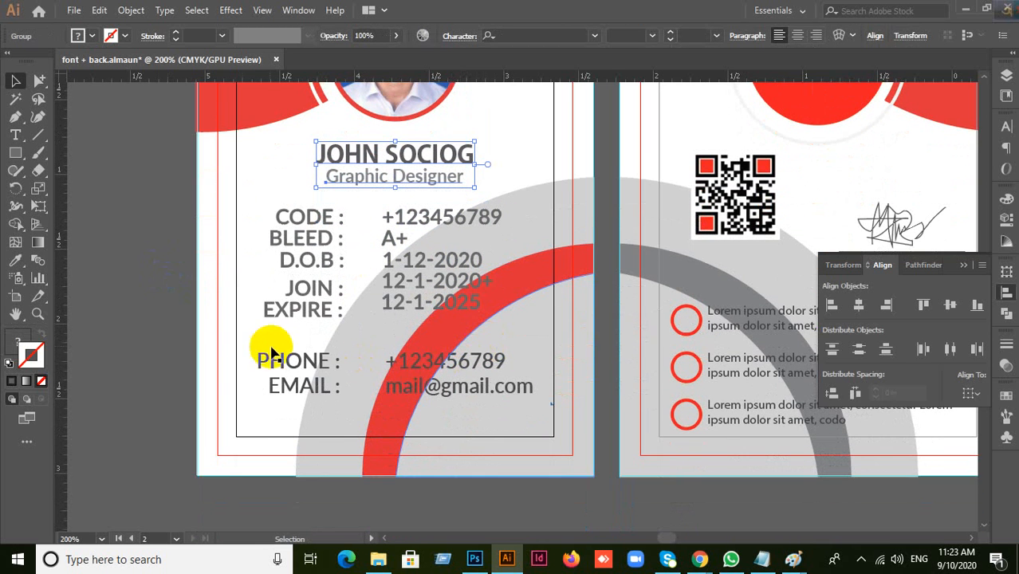
pyautogui.click(395, 242)
pyautogui.rightClick(397, 248)
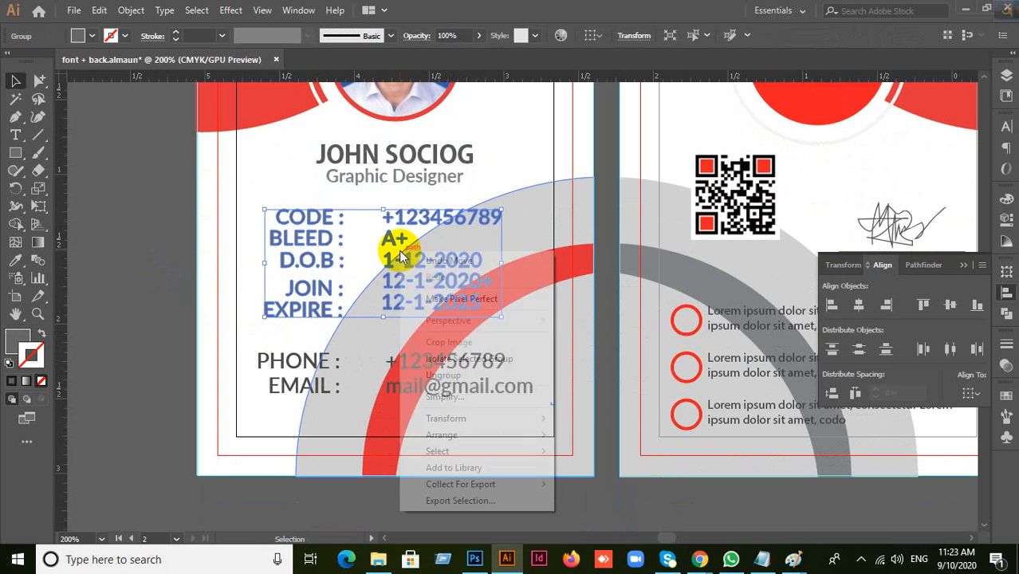
pyautogui.click(432, 378)
pyautogui.click(159, 278)
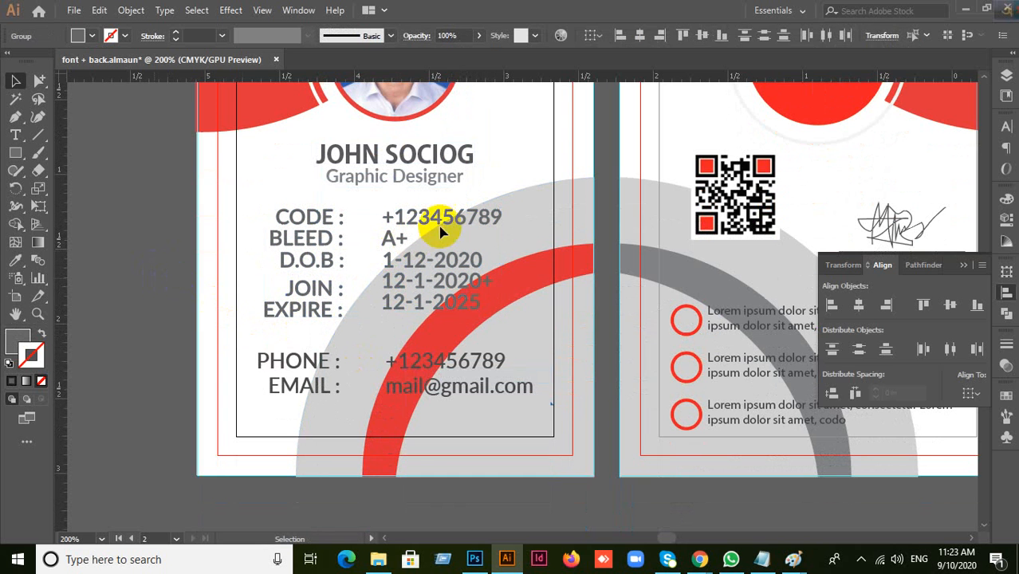
# Step: Ungroup the CODE row so its label and number are separate
pyautogui.moveTo(433, 218); pyautogui.dragTo(452, 226)
pyautogui.rightClick(452, 226)
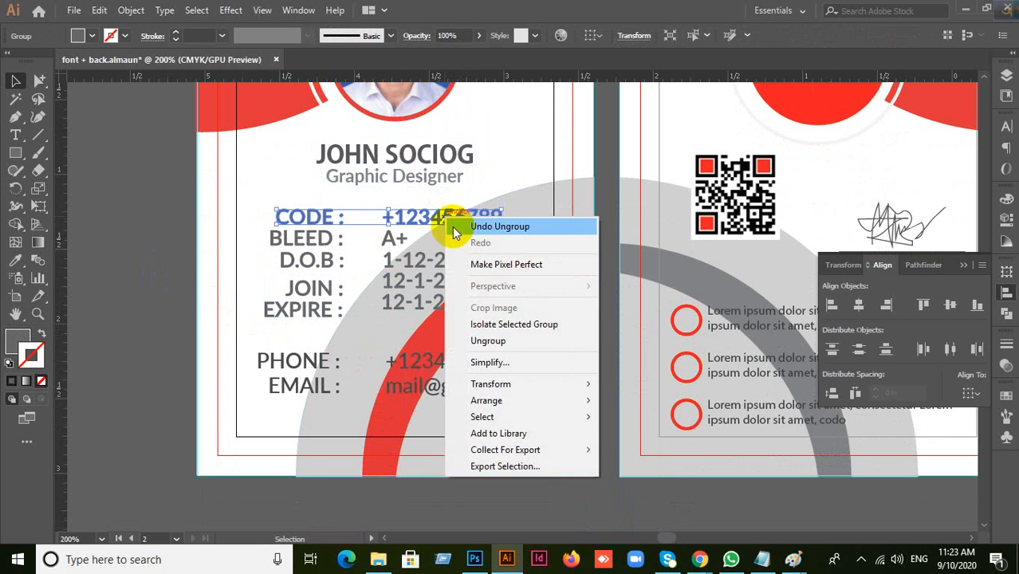
pyautogui.click(485, 337)
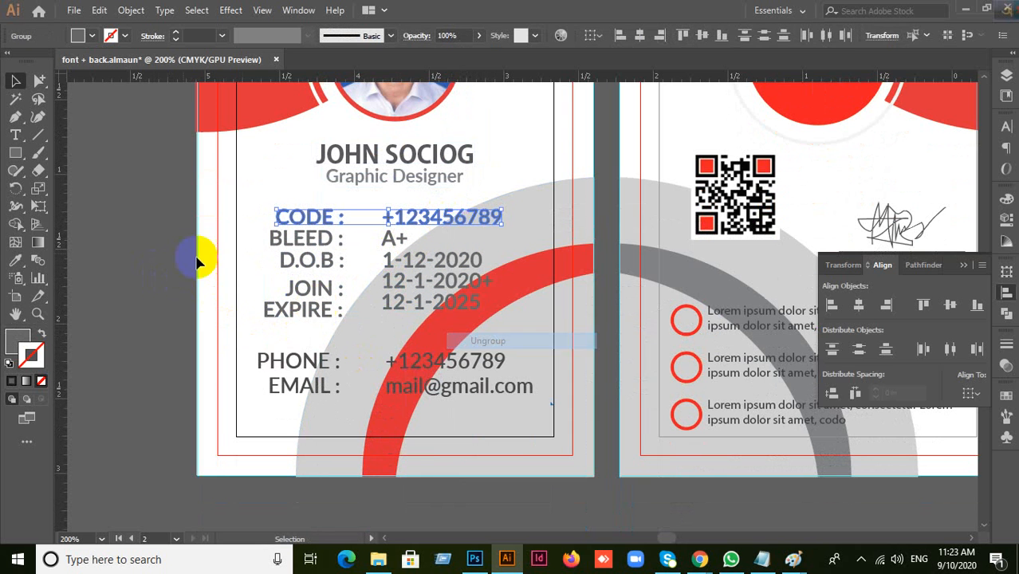
# Step: Check whether the code number is still editable text, and inspect how the BLEED and D.O.B rows are grouped
pyautogui.click(420, 229)
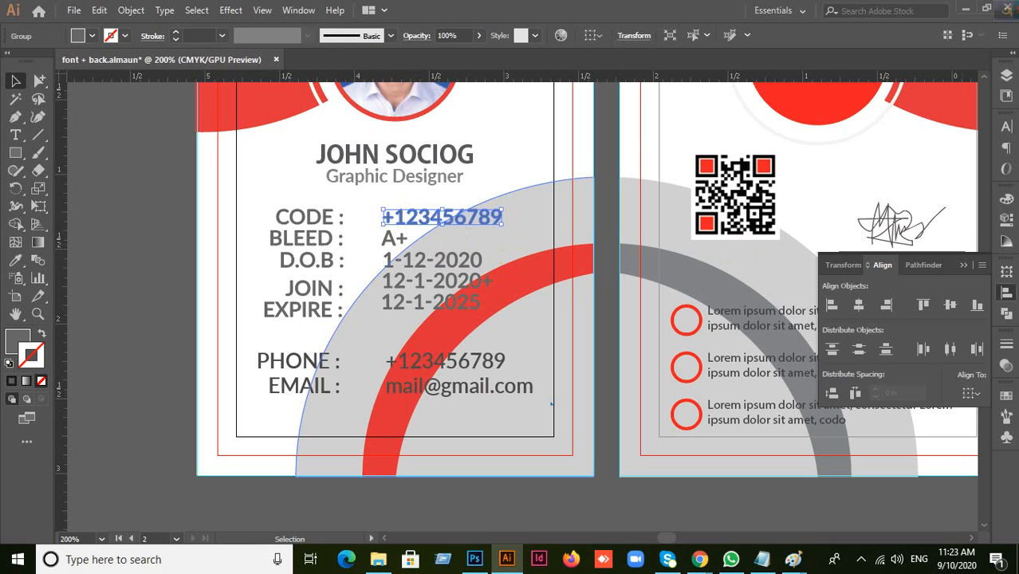
pyautogui.click(1005, 129)
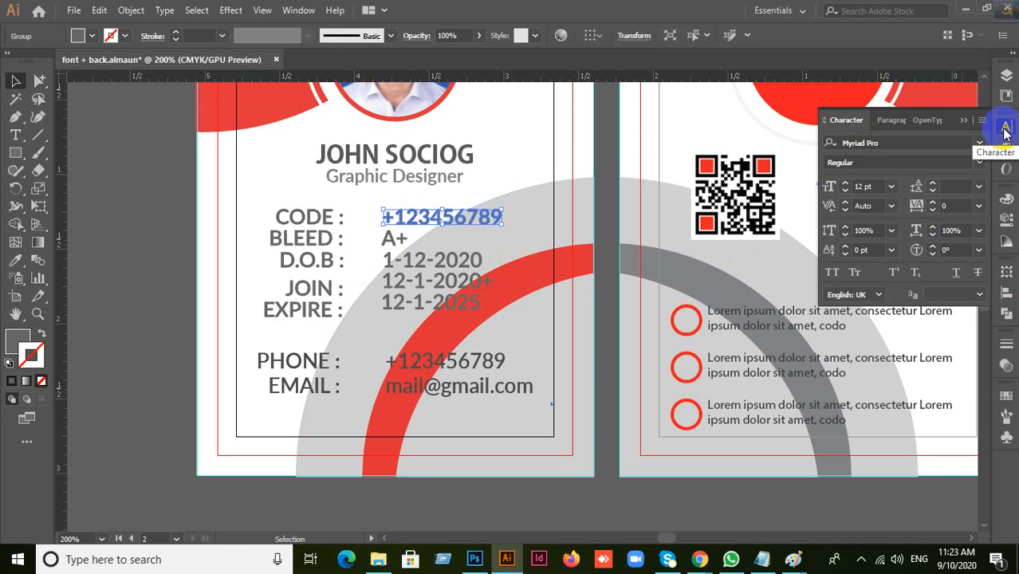
pyautogui.rightClick(458, 227)
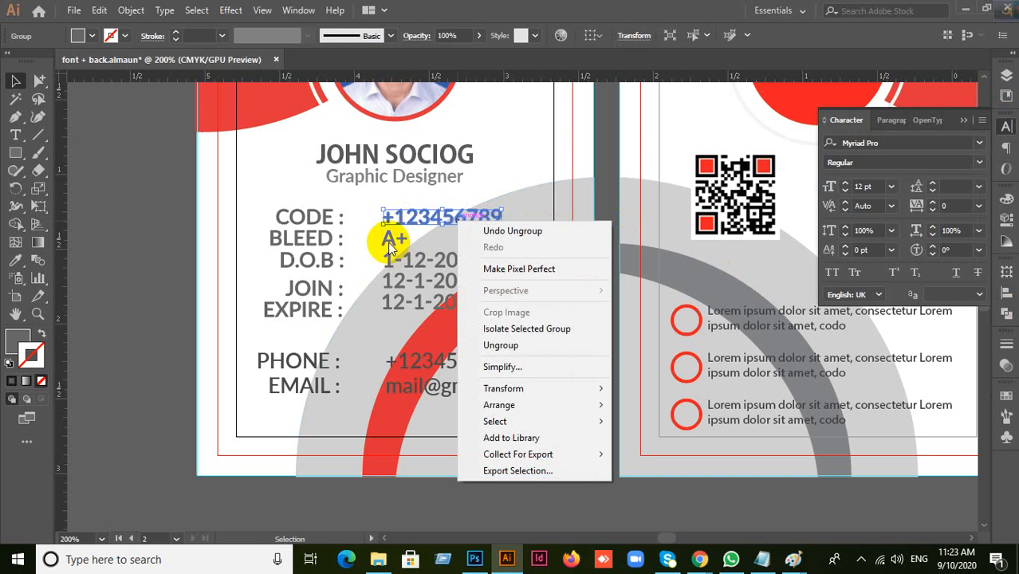
pyautogui.click(390, 246)
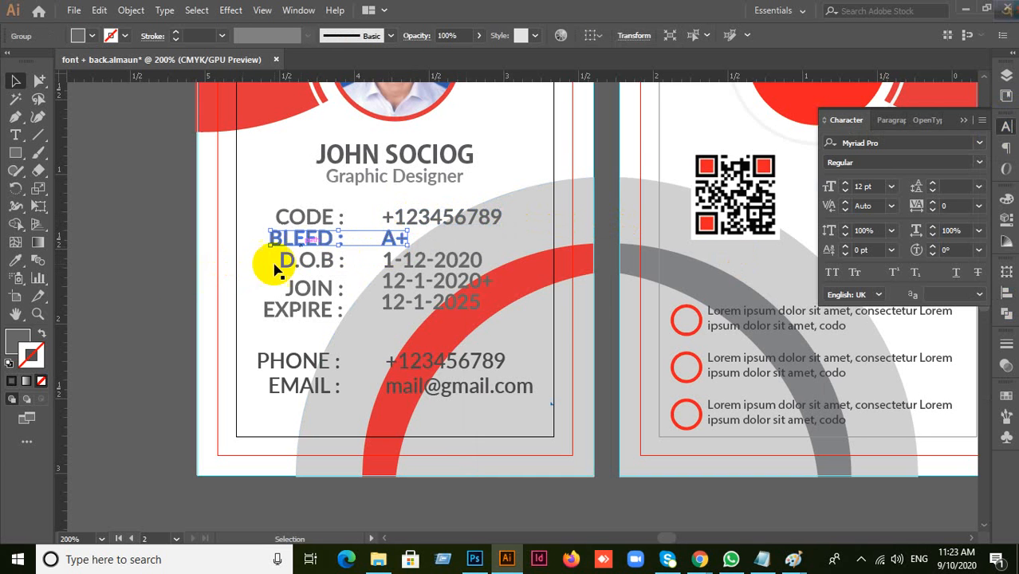
pyautogui.click(192, 274)
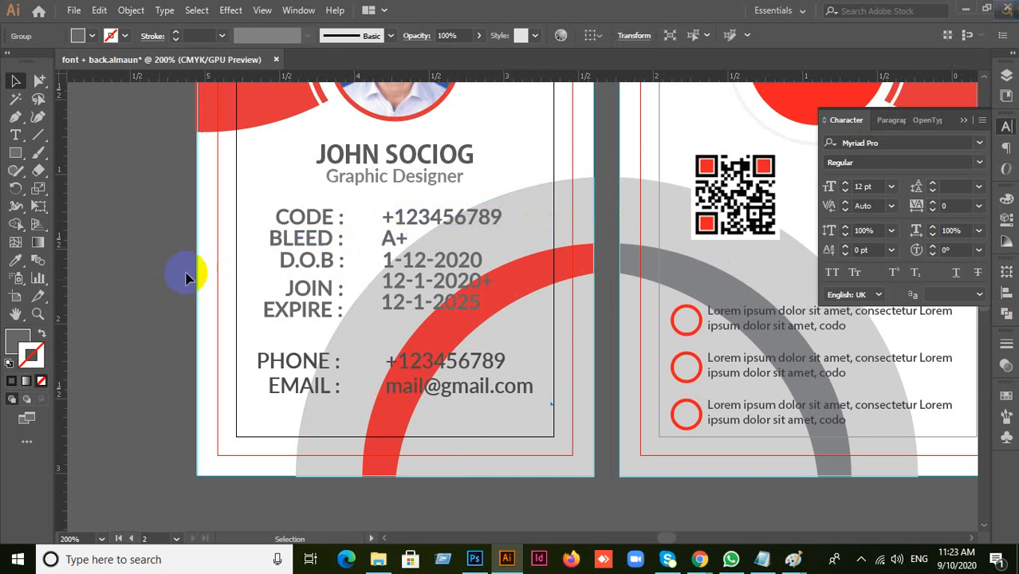
pyautogui.click(457, 221)
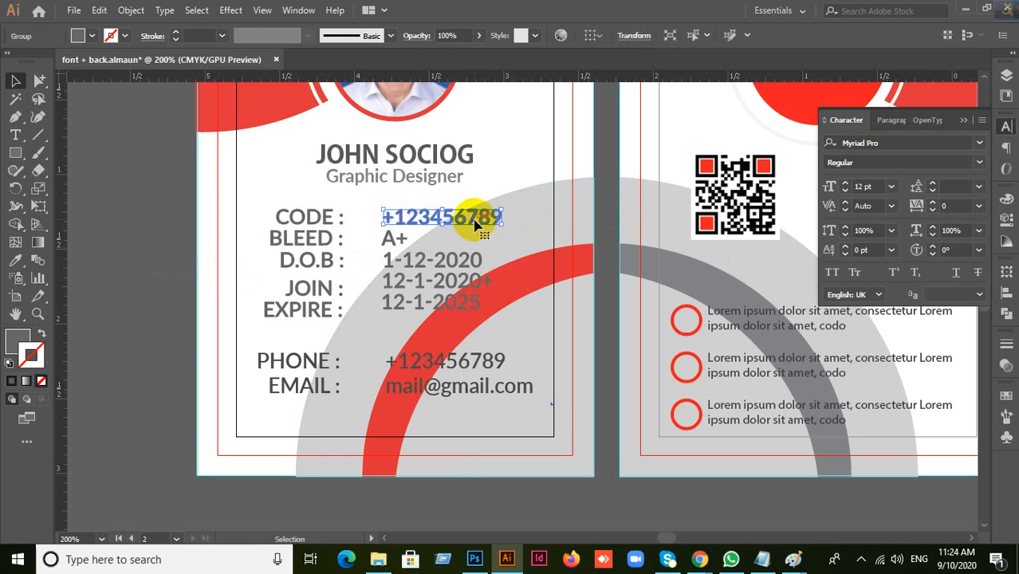
pyautogui.click(445, 266)
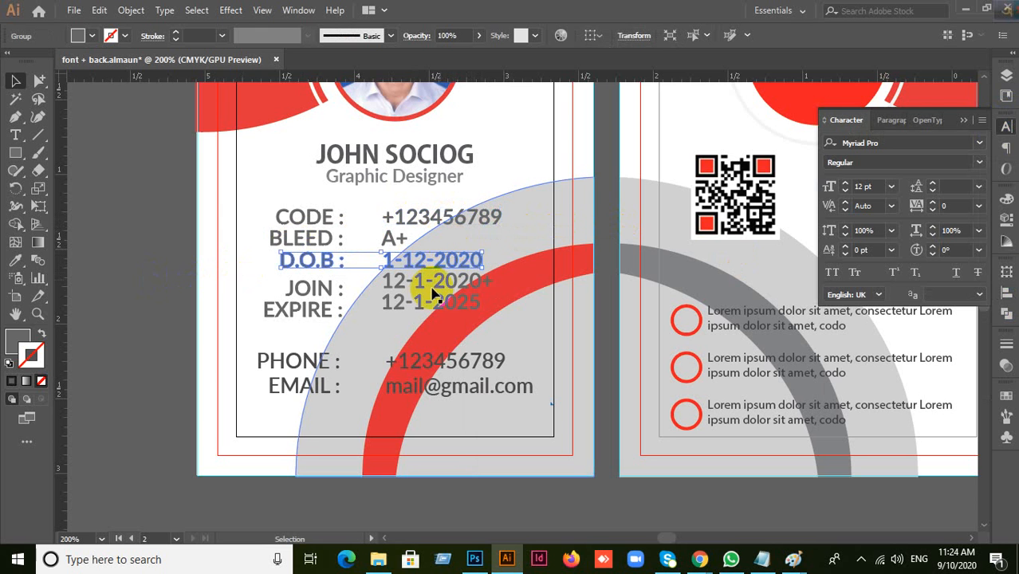
pyautogui.click(171, 332)
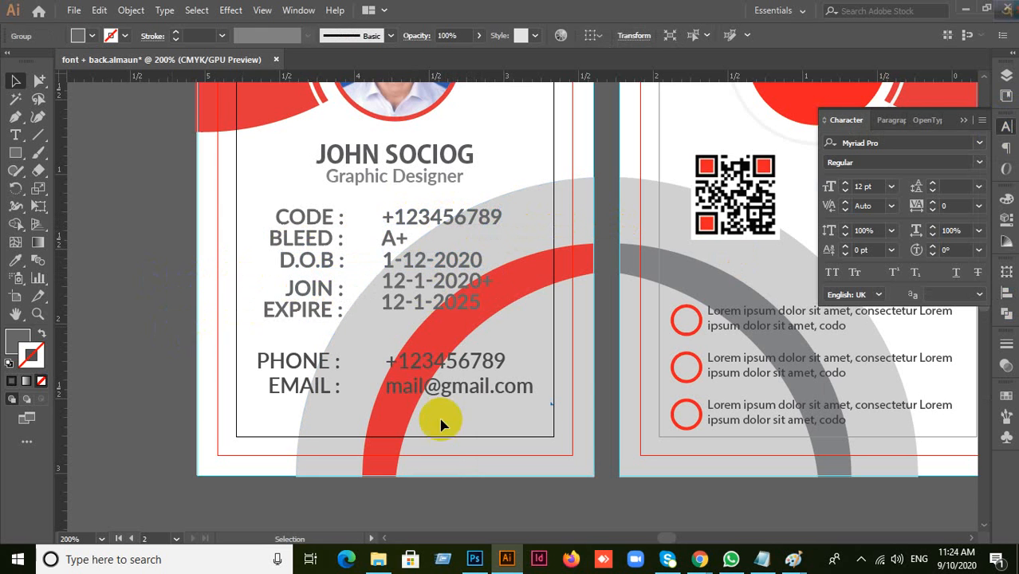
pyautogui.scroll(-3, 517, 422)
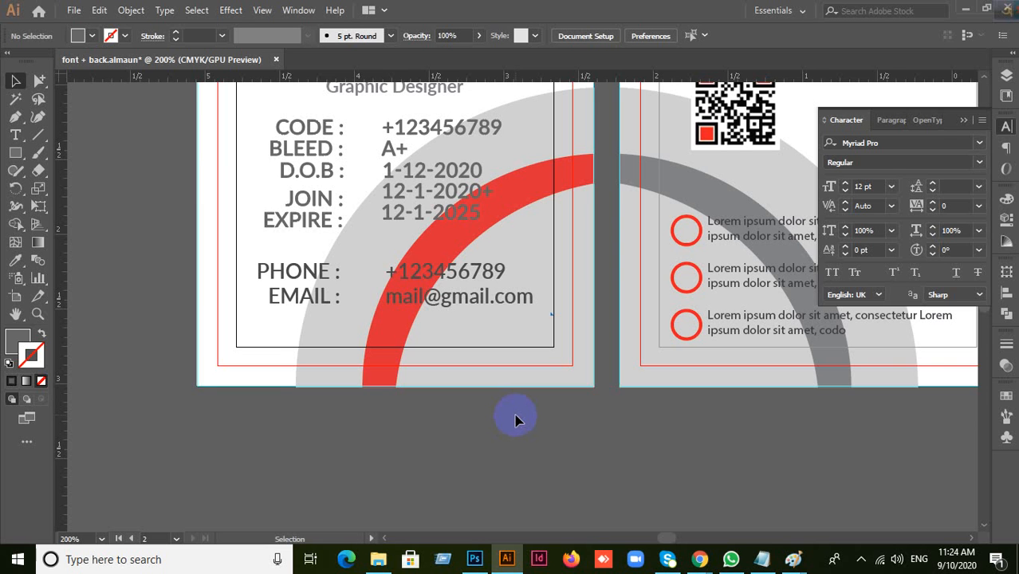
pyautogui.moveTo(514, 420); pyautogui.dragTo(413, 430)
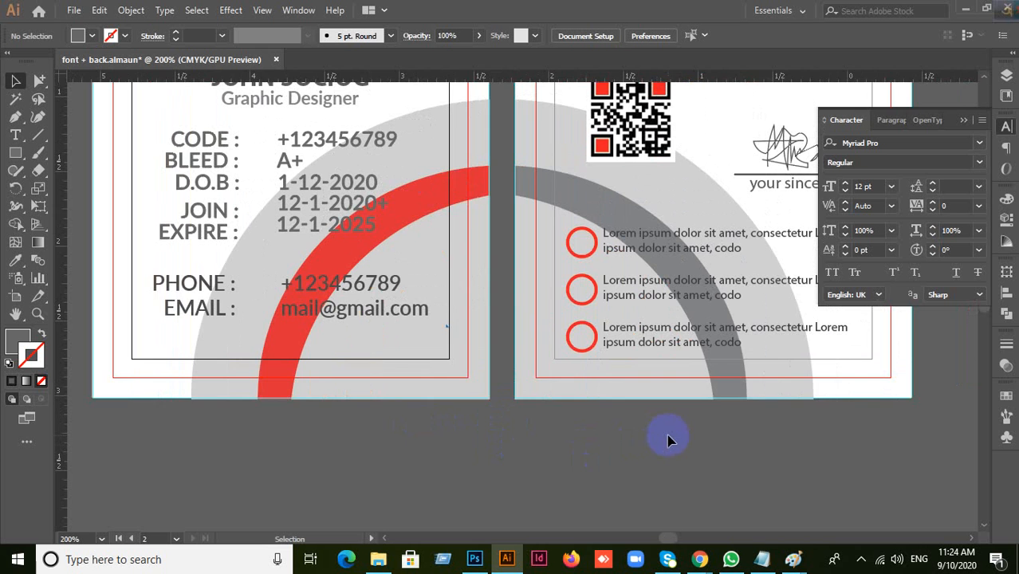
# Step: Examine the front and back cards, comparing the photo and logo area with the front card's details block
pyautogui.scroll(5, 669, 440)
pyautogui.hscroll(2, 669, 440)
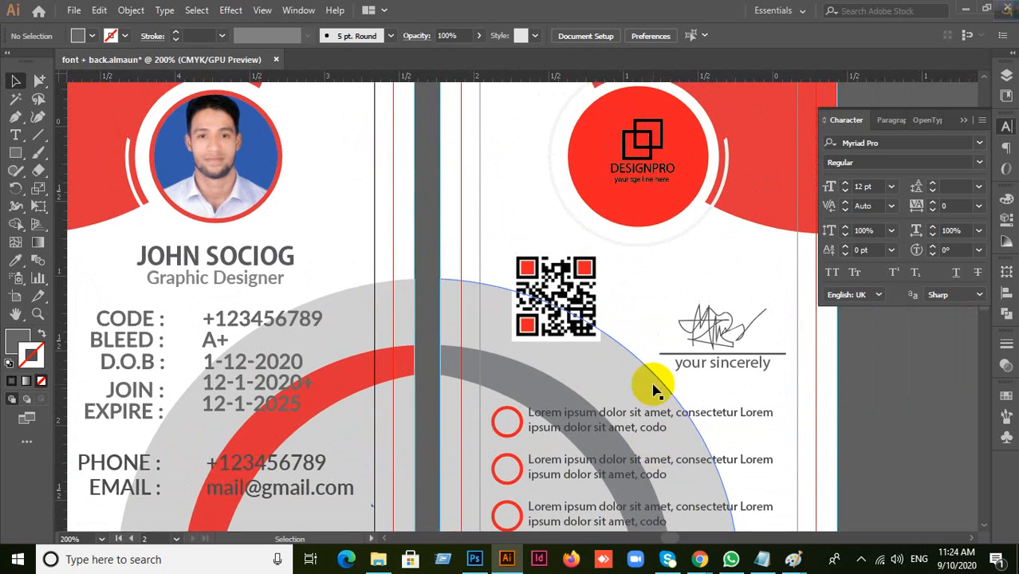
pyautogui.scroll(3, 652, 390)
pyautogui.hscroll(1, 646, 357)
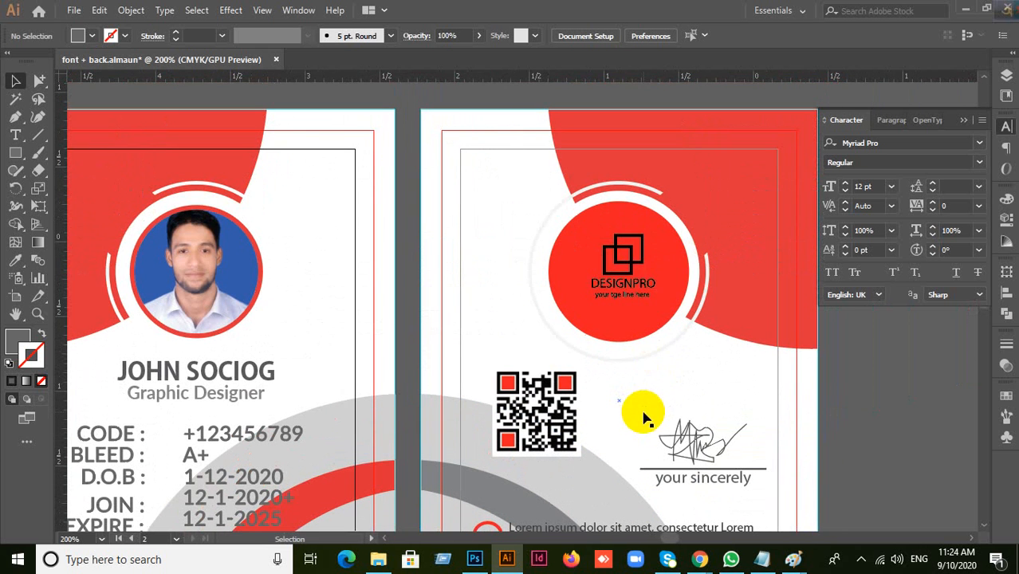
pyautogui.click(631, 275)
pyautogui.click(705, 221)
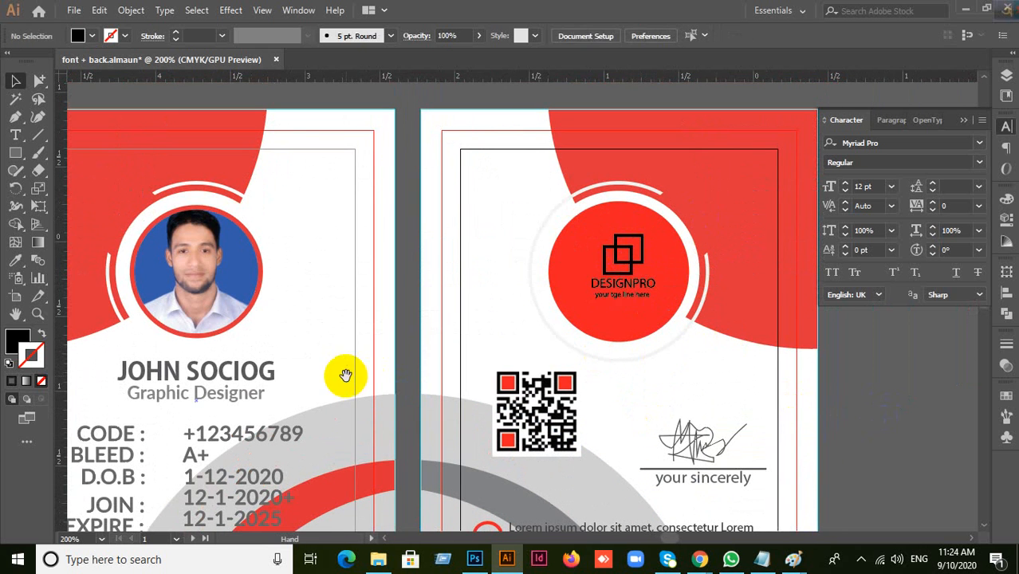
pyautogui.moveTo(345, 375); pyautogui.dragTo(517, 363)
pyautogui.moveTo(511, 427); pyautogui.dragTo(496, 359)
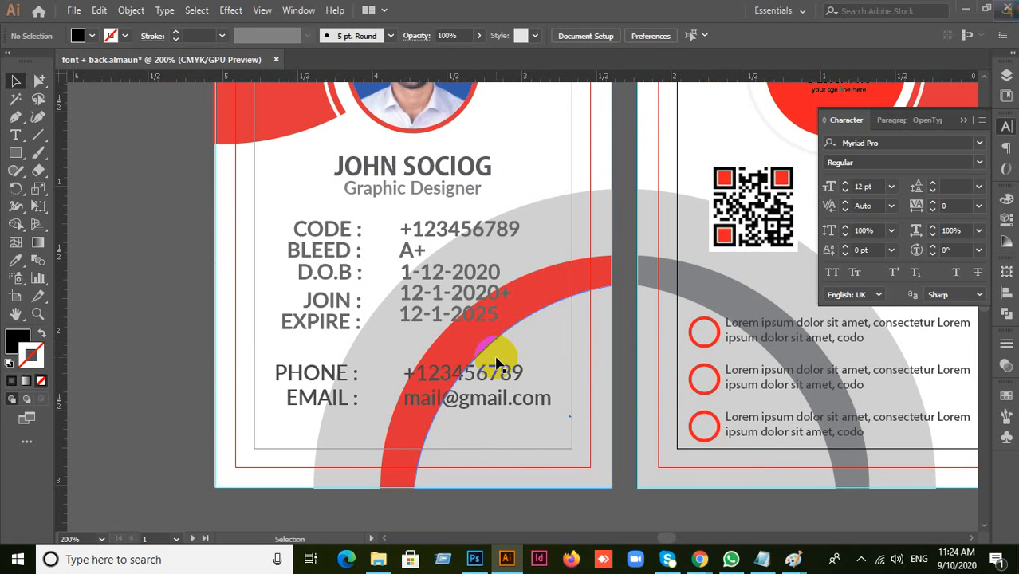
# Step: Check which values in the front card's details block can be selected separately from their labels
pyautogui.moveTo(451, 231); pyautogui.dragTo(419, 255)
pyautogui.keyDown('shift'); pyautogui.click(418, 249); pyautogui.keyUp('shift')
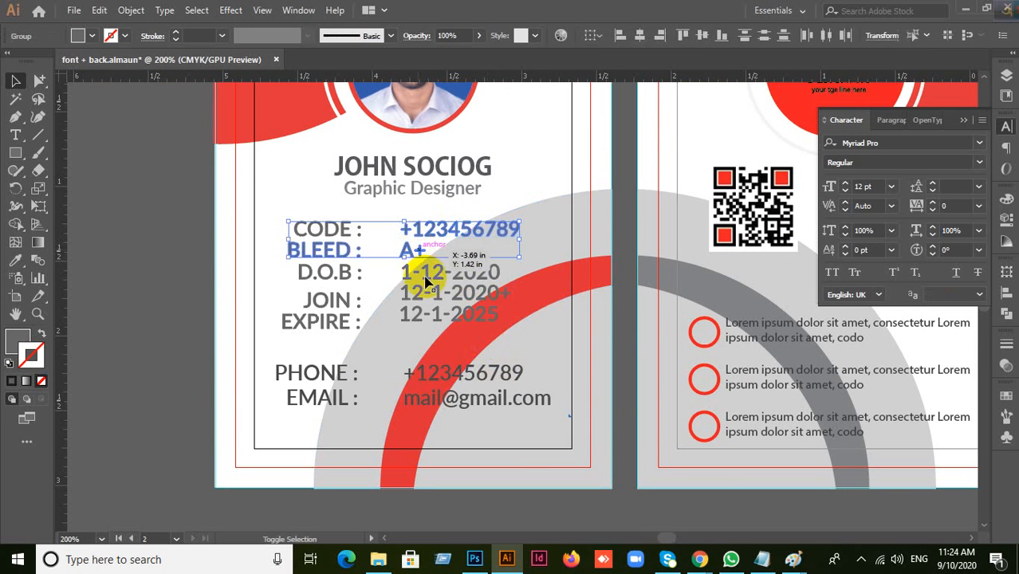
pyautogui.keyDown('shift'); pyautogui.click(429, 281); pyautogui.keyUp('shift')
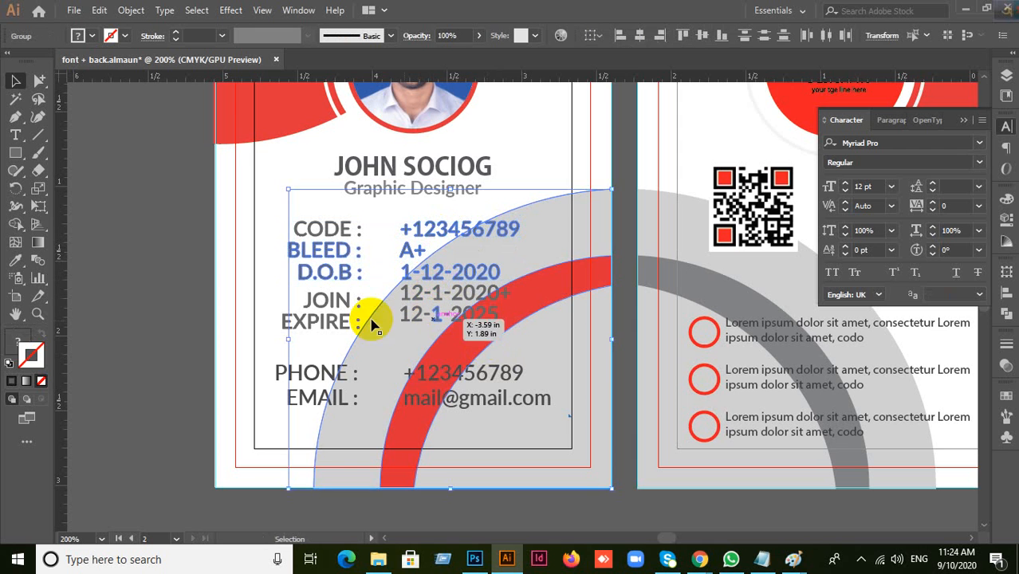
pyautogui.click(328, 281)
pyautogui.click(417, 229)
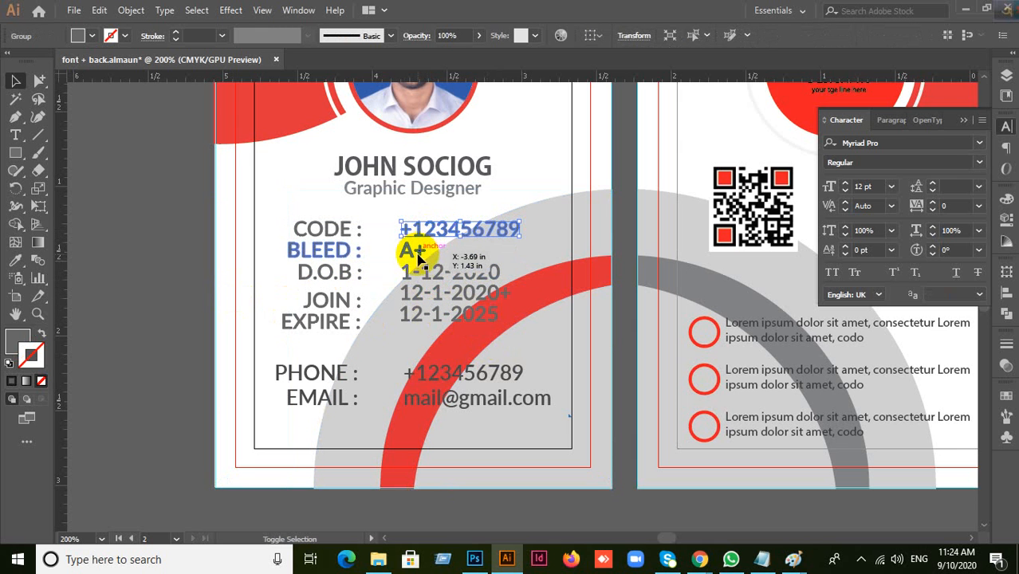
pyautogui.click(405, 271)
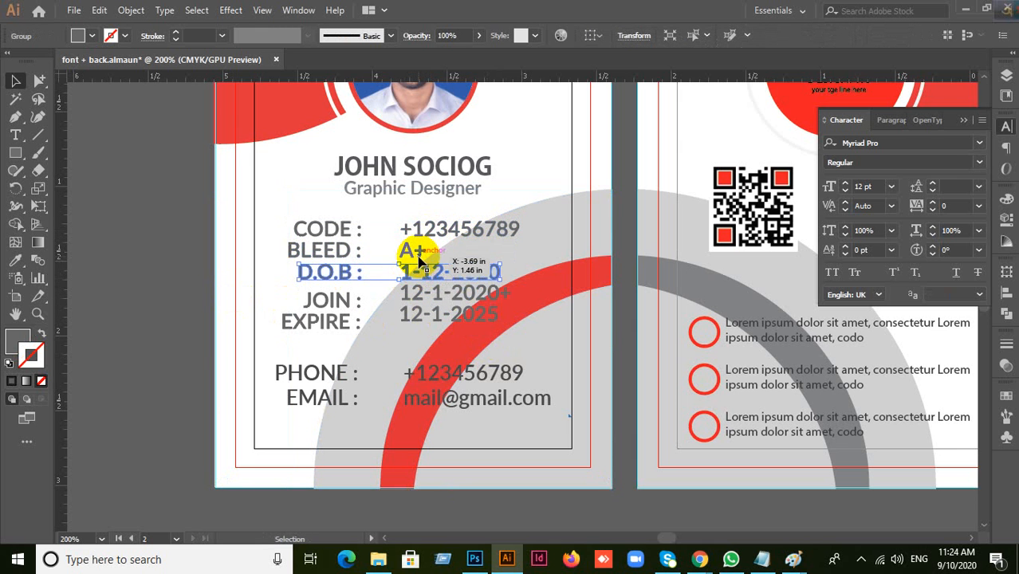
pyautogui.click(410, 252)
pyautogui.click(424, 233)
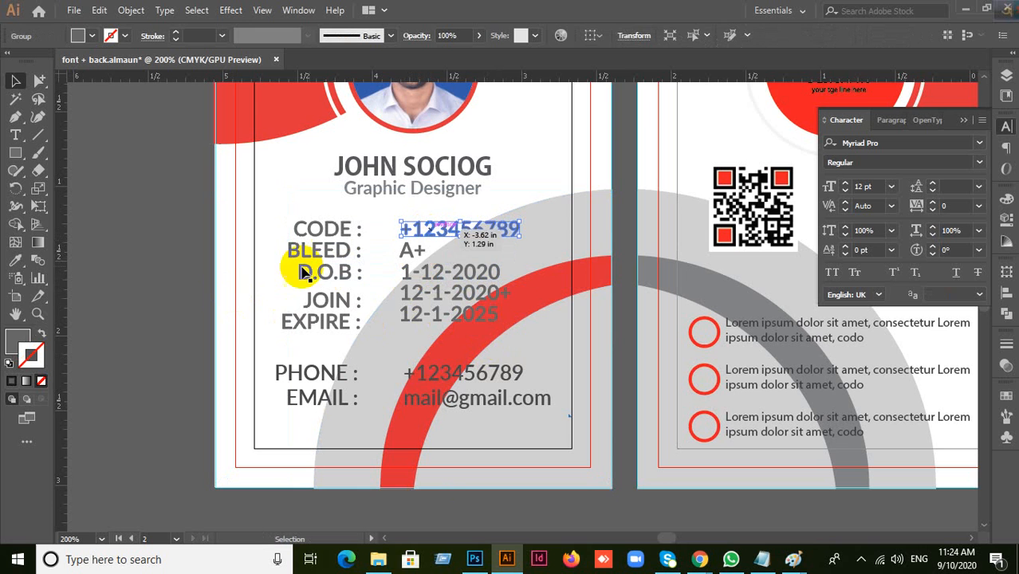
pyautogui.click(229, 285)
pyautogui.click(196, 321)
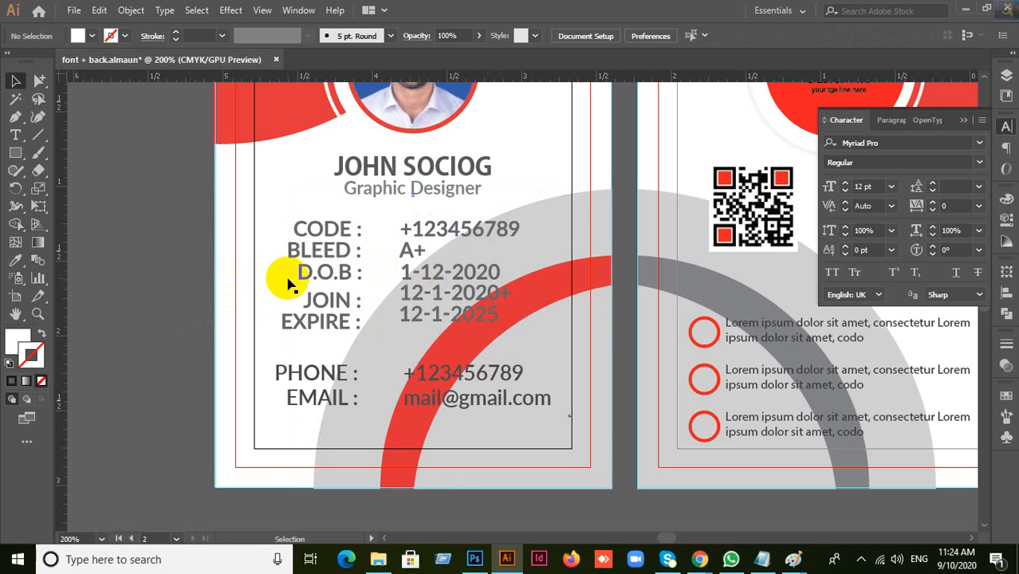
# Step: Ungroup the BLEED row and the D.O.B row on the front card so each label and value is separate
pyautogui.click(311, 230)
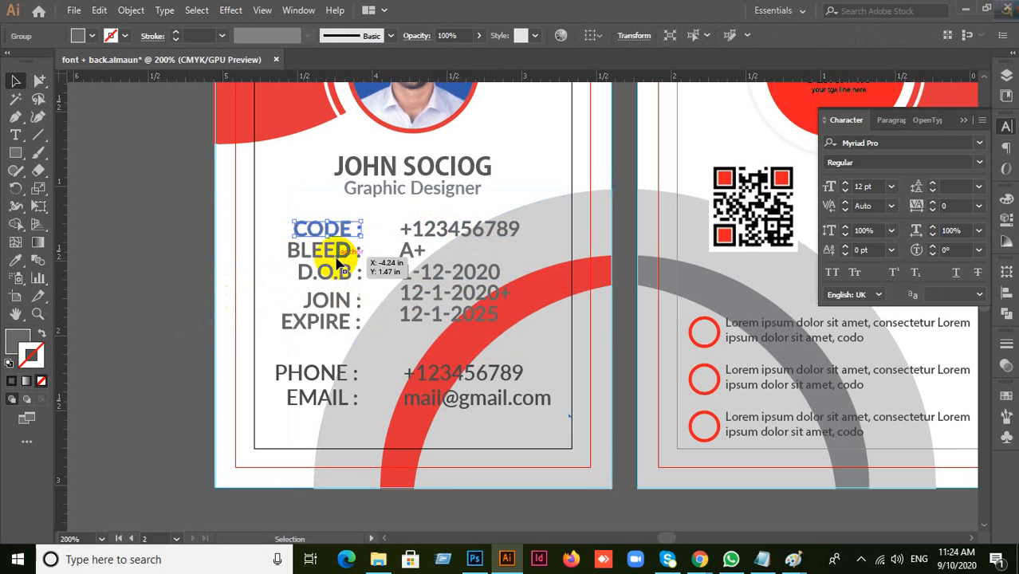
pyautogui.click(335, 255)
pyautogui.rightClick(346, 258)
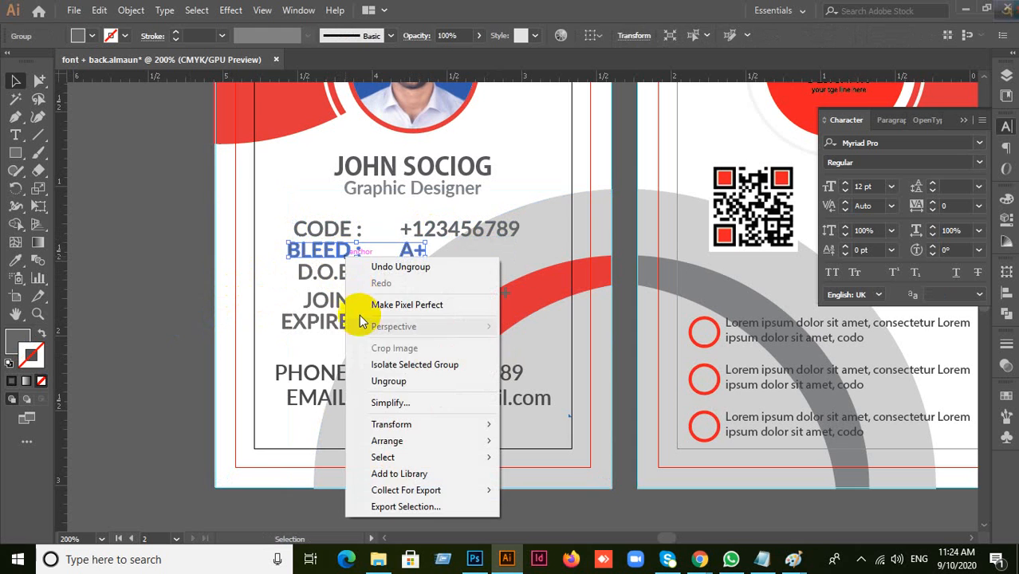
pyautogui.click(389, 381)
pyautogui.click(351, 271)
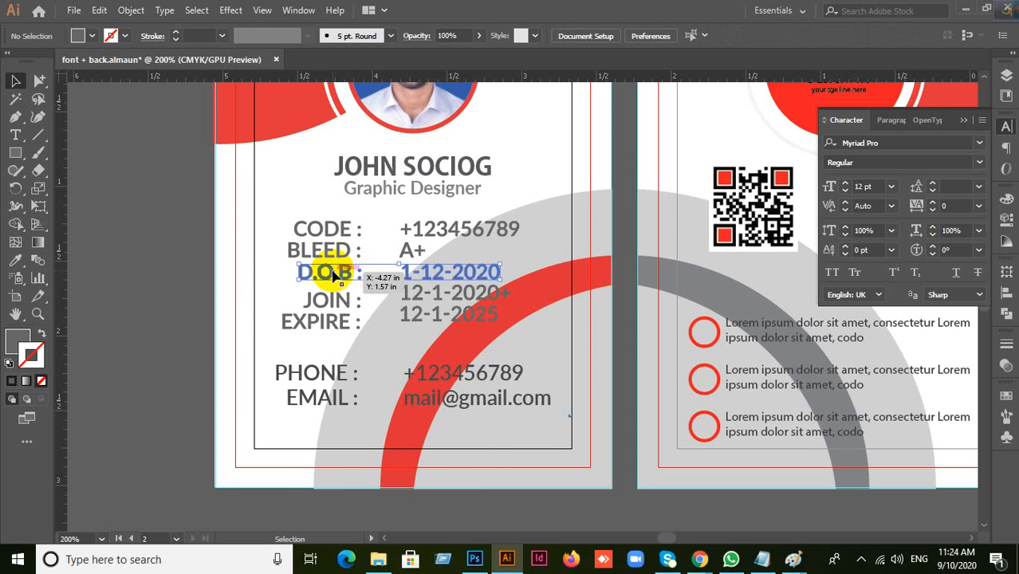
pyautogui.rightClick(335, 274)
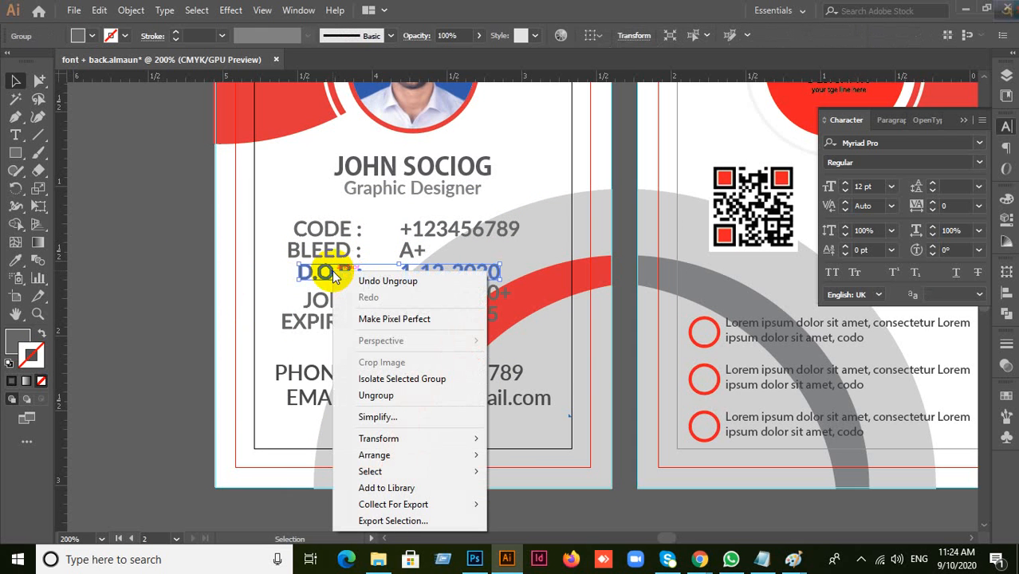
pyautogui.click(388, 395)
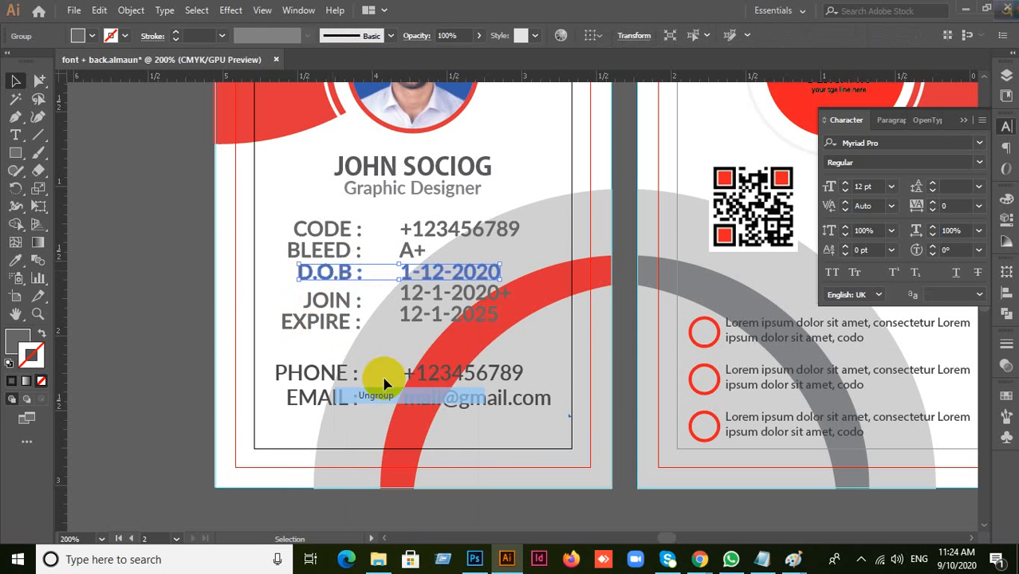
# Step: Ungroup the JOIN row and the EXPIRE row so their labels and dates are separate
pyautogui.click(332, 303)
pyautogui.rightClick(334, 296)
pyautogui.click(375, 164)
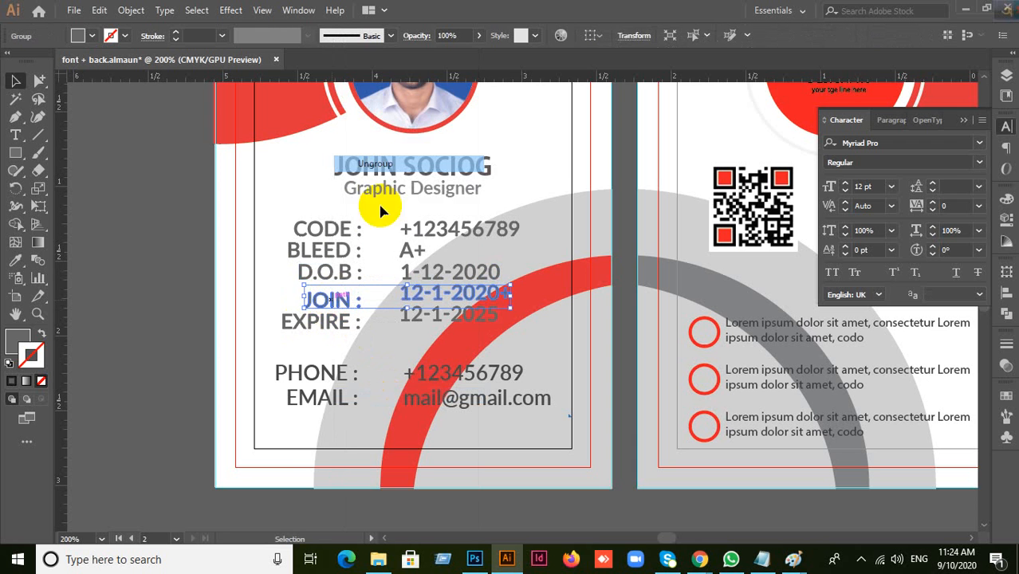
pyautogui.click(346, 323)
pyautogui.rightClick(345, 327)
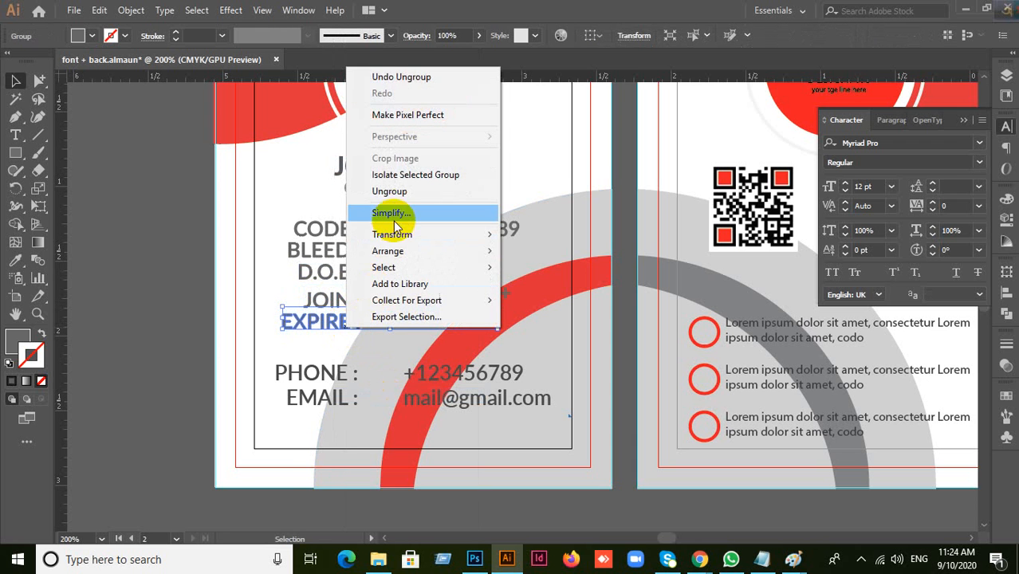
pyautogui.click(434, 191)
# Step: Ungroup the PHONE and EMAIL contact lines on the front card
pyautogui.click(321, 373)
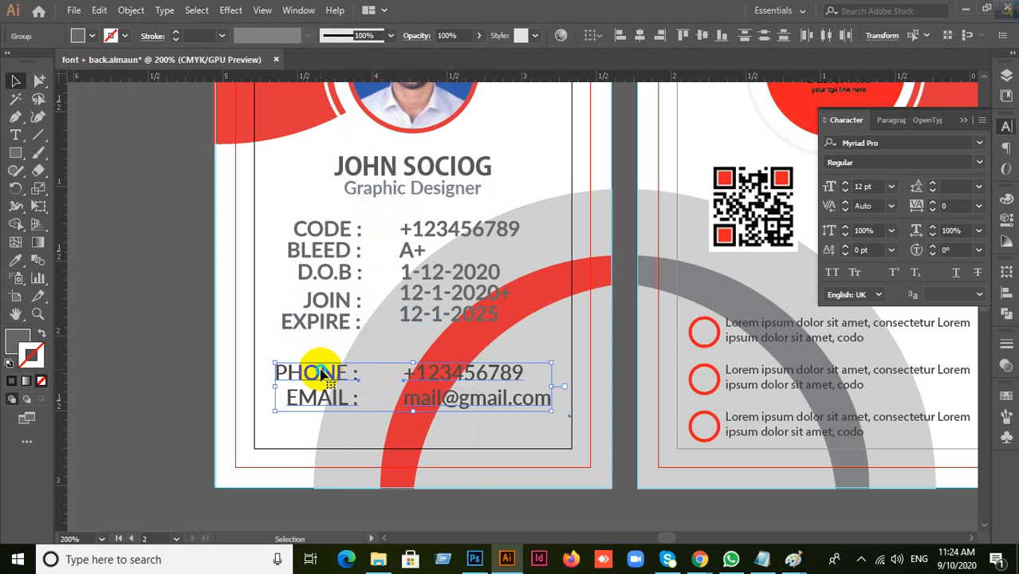
pyautogui.rightClick(320, 372)
pyautogui.click(364, 233)
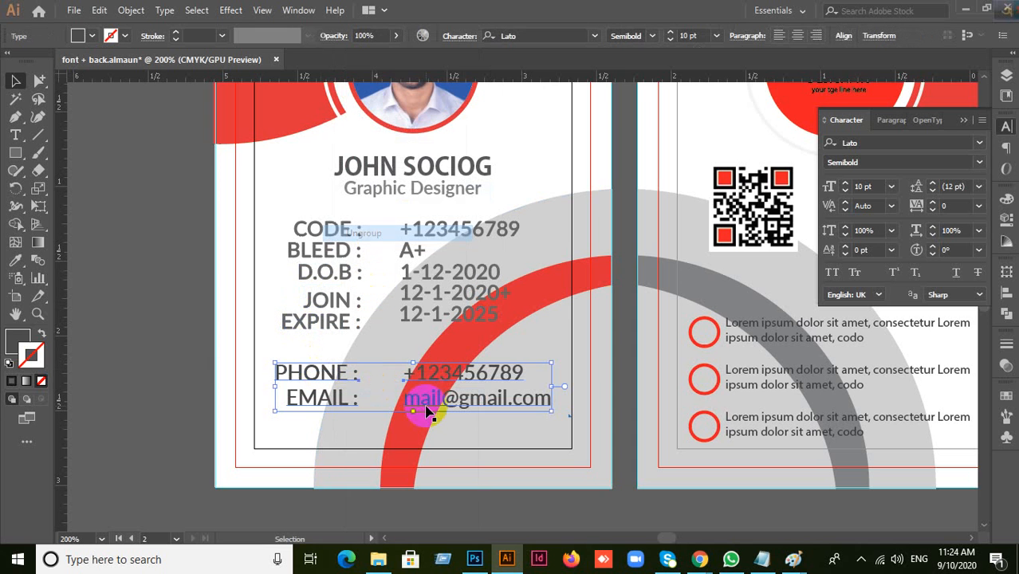
pyautogui.click(155, 342)
# Step: Try grouping each label with its value, row by row, for CODE, BLEED and D.O.B
pyautogui.click(315, 233)
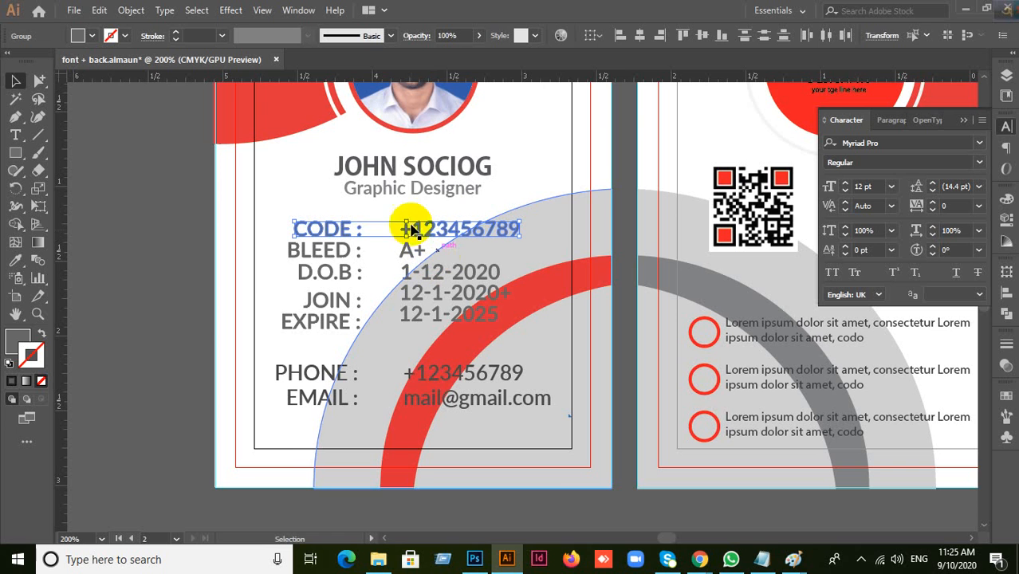
pyautogui.click(166, 269)
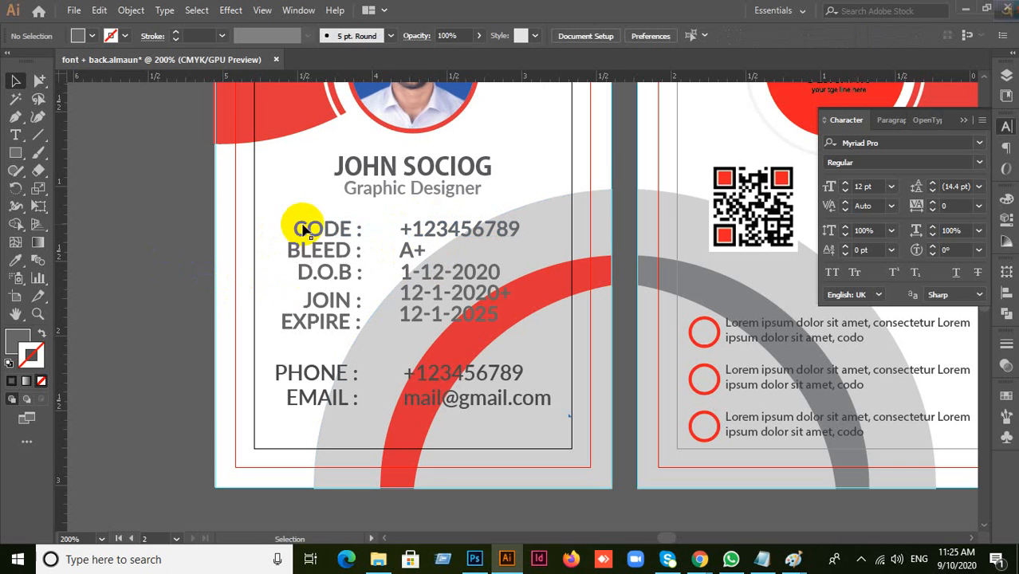
pyautogui.click(303, 229)
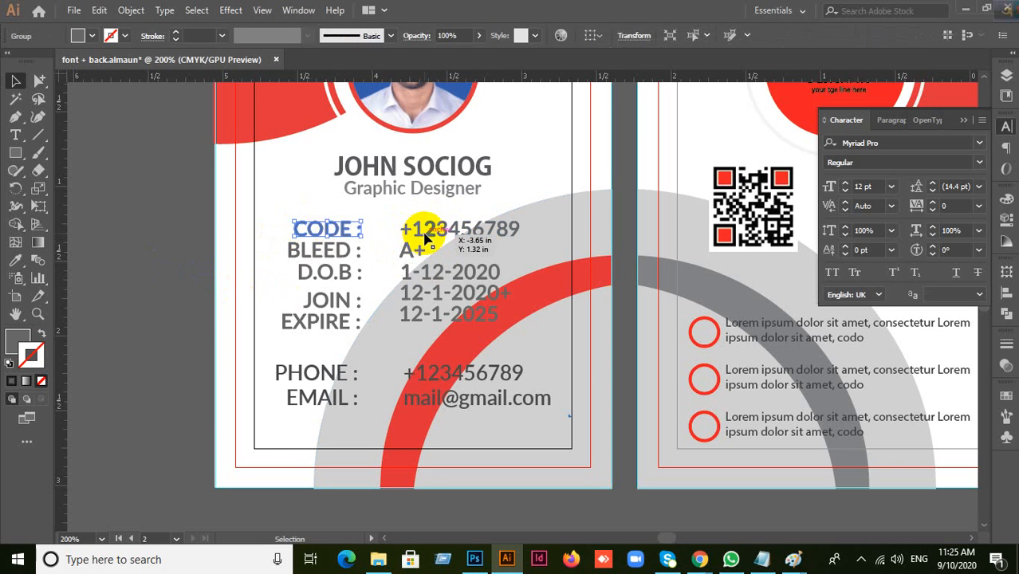
pyautogui.keyDown('shift'); pyautogui.click(427, 237); pyautogui.keyUp('shift')
pyautogui.hotkey('ctrl', 'shift', 'o')
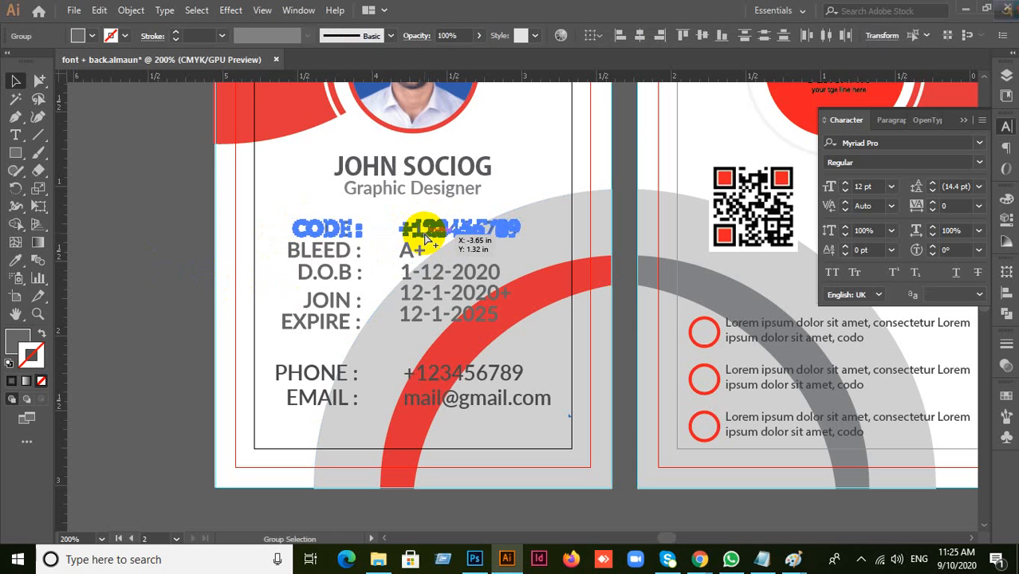
pyautogui.click(171, 285)
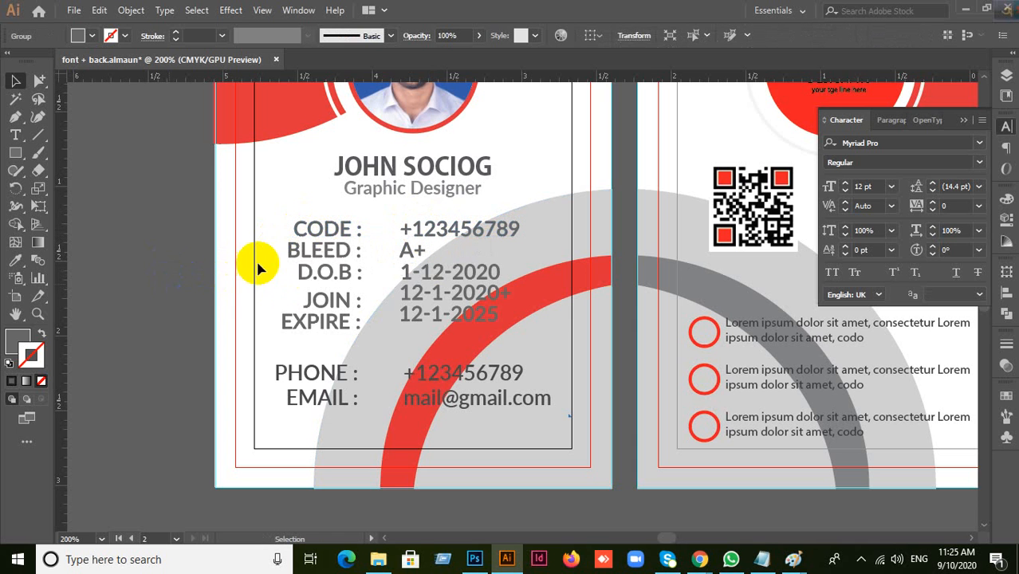
pyautogui.click(306, 257)
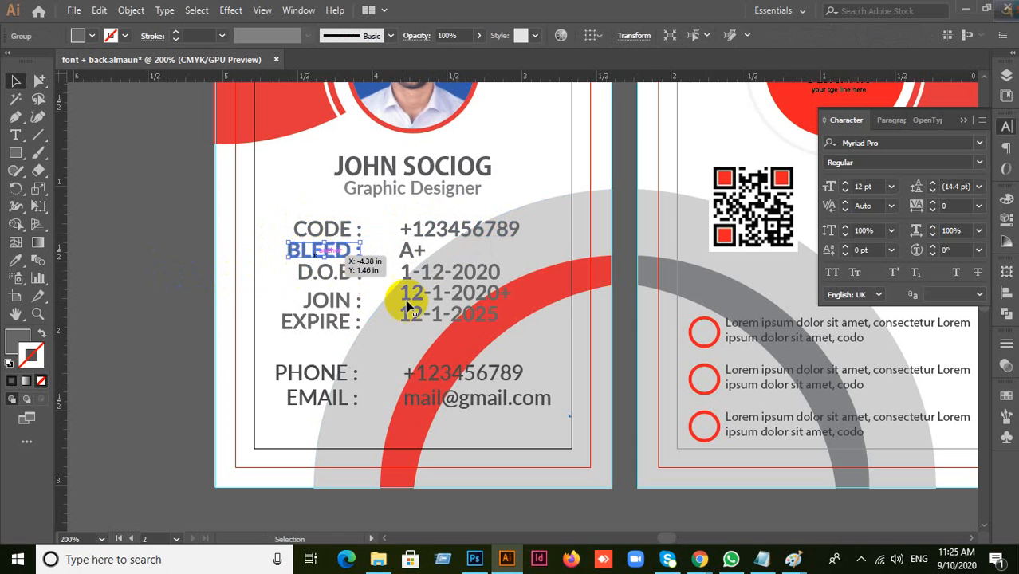
pyautogui.keyDown('shift'); pyautogui.click(410, 251); pyautogui.keyUp('shift')
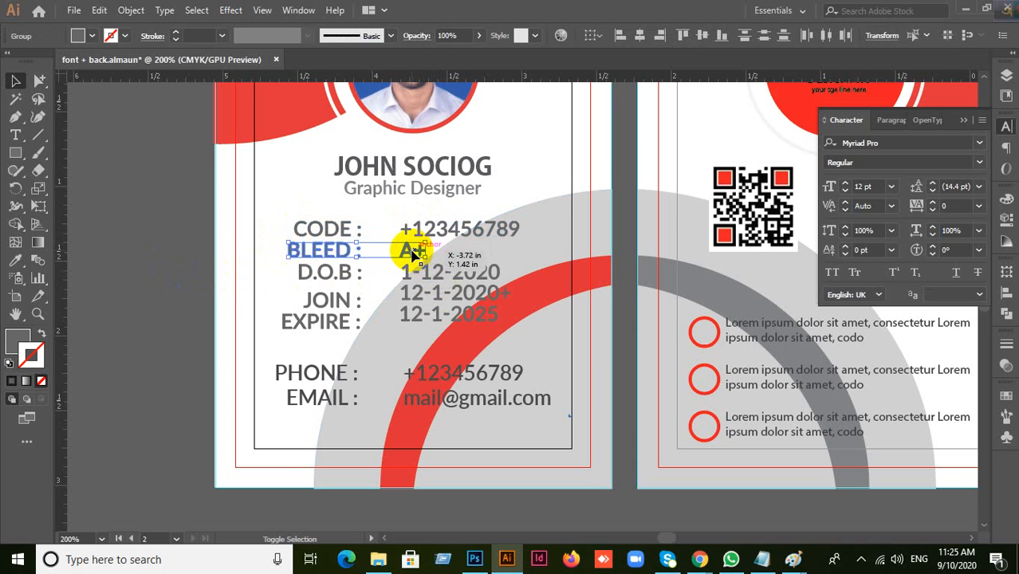
pyautogui.click(88, 296)
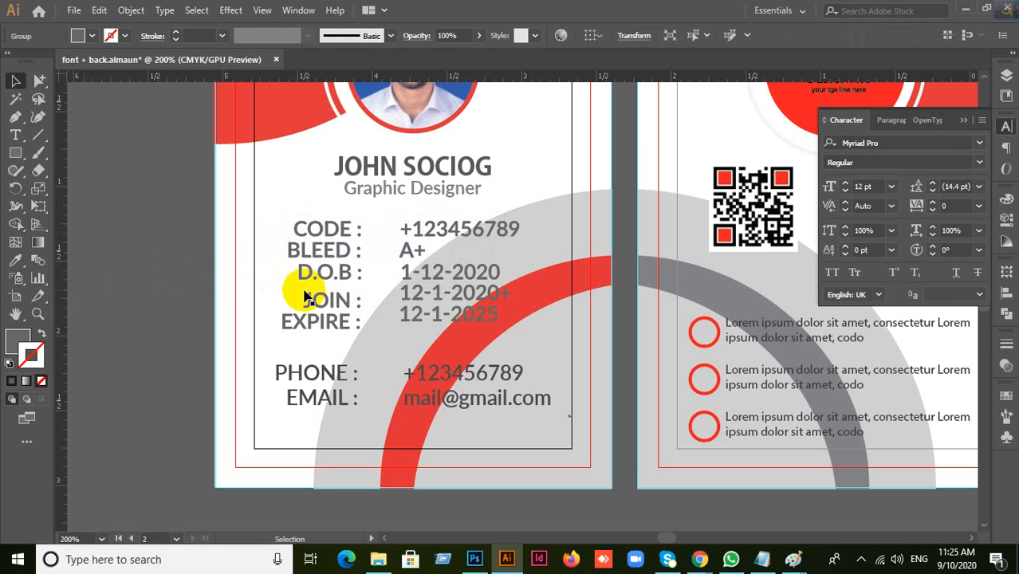
pyautogui.click(339, 273)
pyautogui.keyDown('shift'); pyautogui.click(435, 274); pyautogui.keyUp('shift')
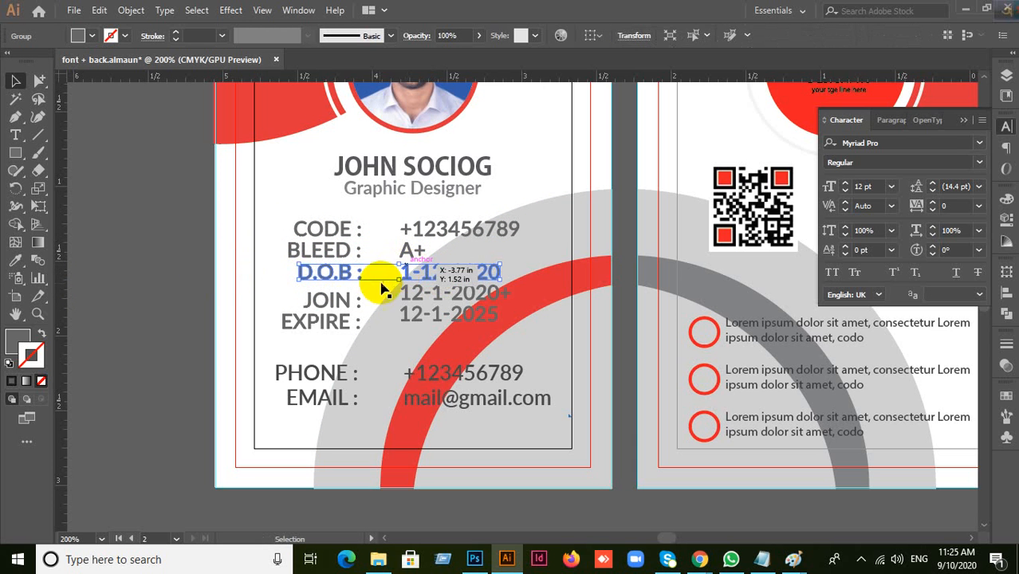
# Step: Undo the grouping of the CODE, BLEED and D.O.B rows and clear the selection
pyautogui.hotkey('ctrl', 'z')
pyautogui.hotkey('ctrl', 'z')
pyautogui.hotkey('ctrl', 'z')
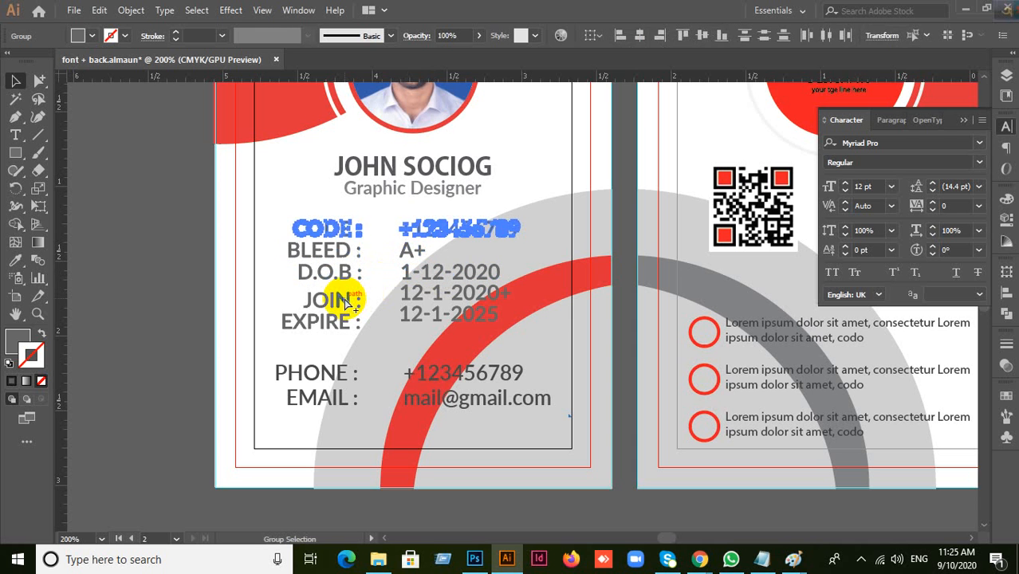
pyautogui.click(166, 236)
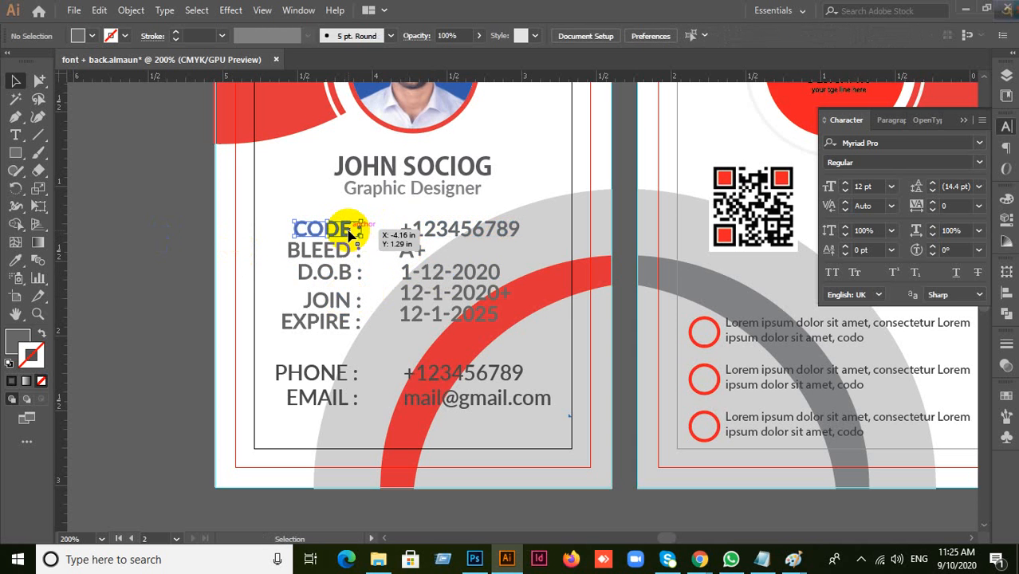
# Step: Align the left edges of the five detail values, from the code number through the expiry date
pyautogui.click(455, 236)
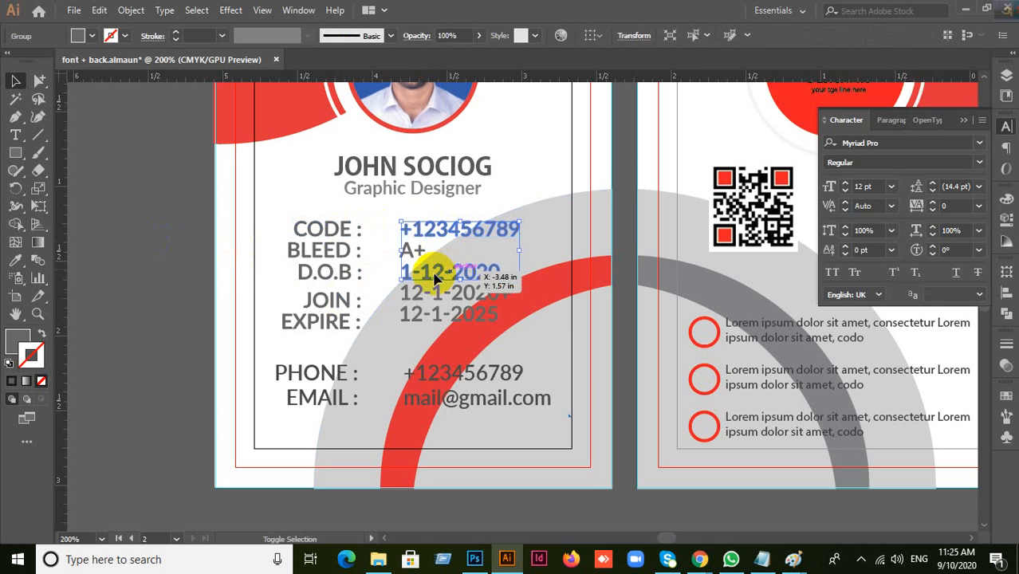
pyautogui.keyDown('shift'); pyautogui.click(419, 294); pyautogui.keyUp('shift')
pyautogui.keyDown('shift'); pyautogui.click(417, 316); pyautogui.keyUp('shift')
pyautogui.keyDown('shift'); pyautogui.click(420, 252); pyautogui.keyUp('shift')
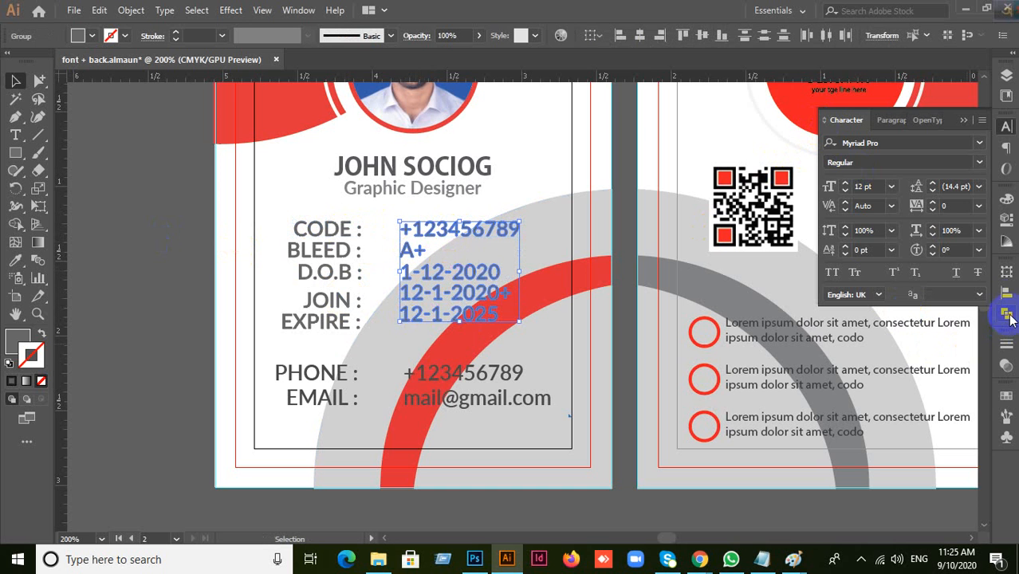
pyautogui.click(1008, 296)
pyautogui.click(833, 307)
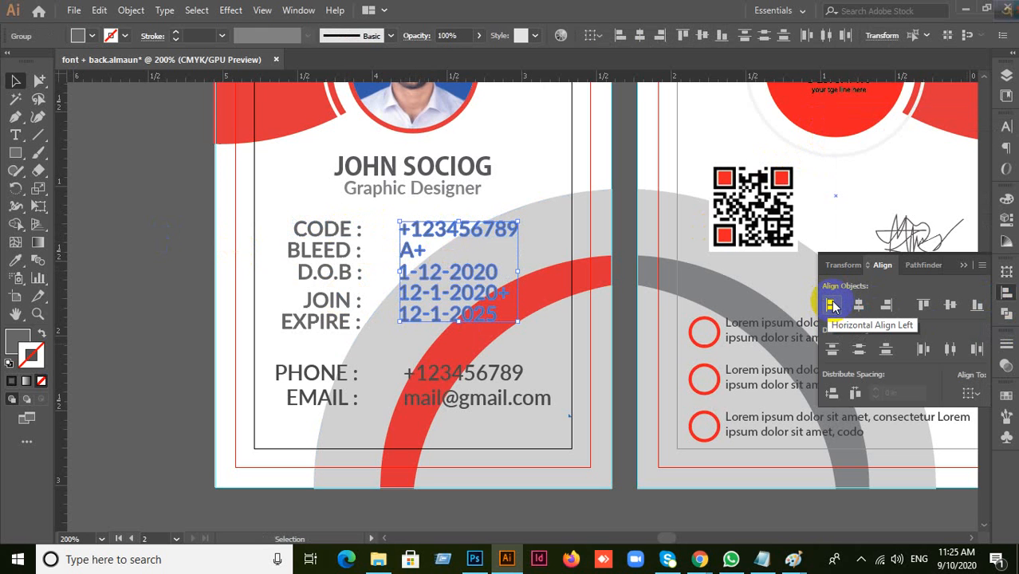
pyautogui.hotkey('ctrl', 'z')
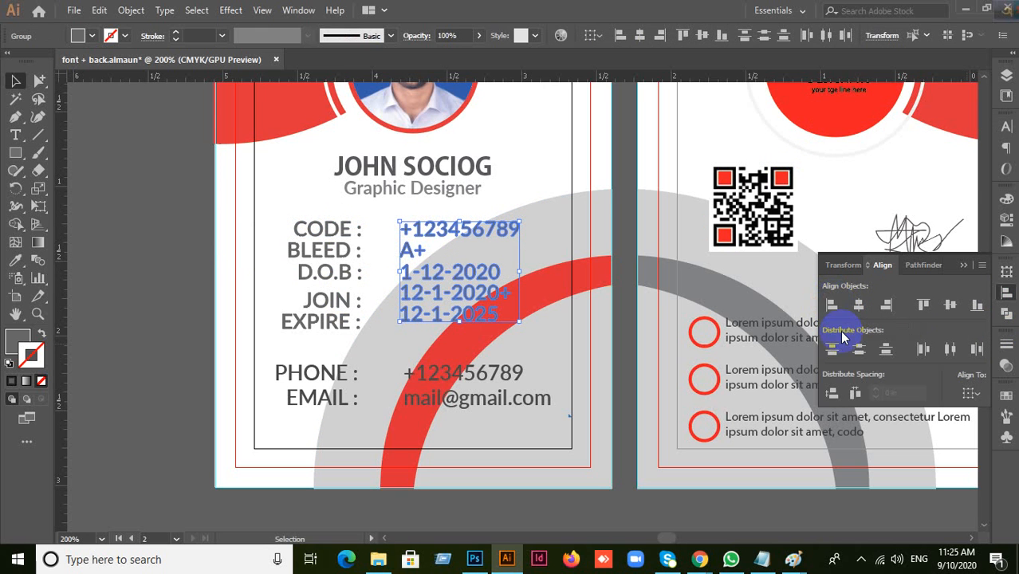
pyautogui.click(831, 306)
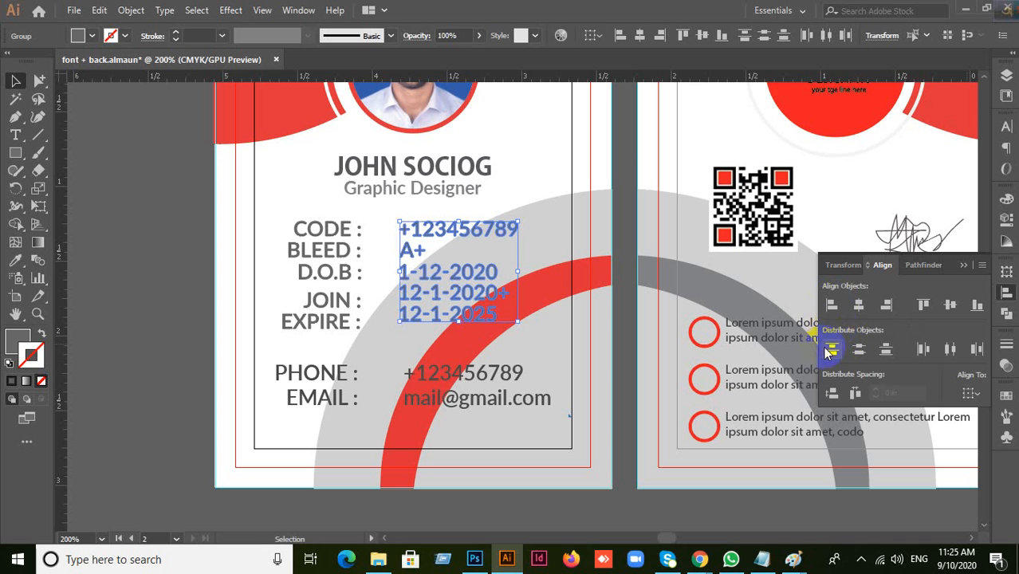
# Step: Undo the left alignment of the five detail values and clear the selection
pyautogui.hotkey('ctrl', 'z')
pyautogui.hotkey('ctrl', 'z')
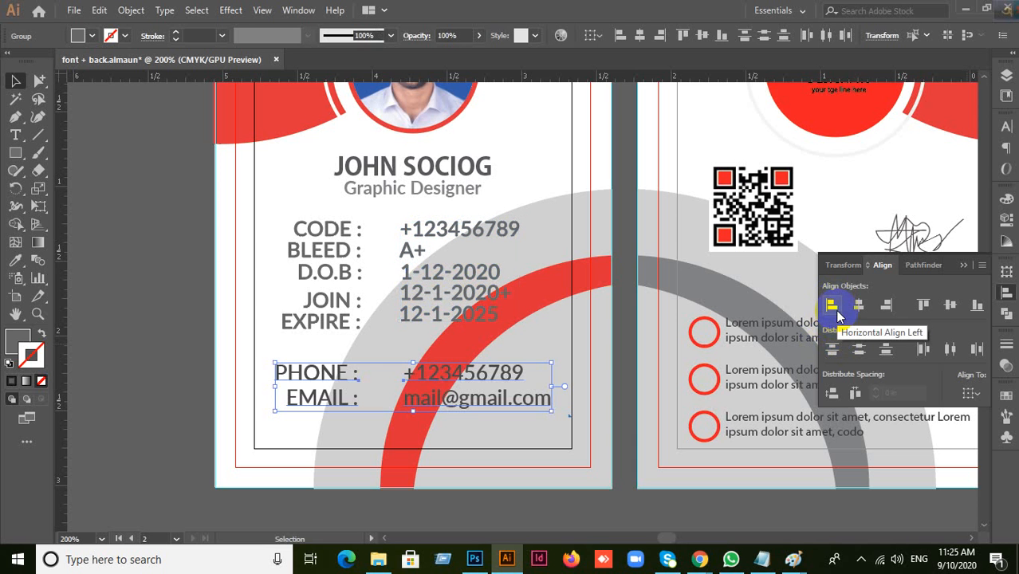
pyautogui.keyDown('shift'); pyautogui.click(792, 375); pyautogui.keyUp('shift')
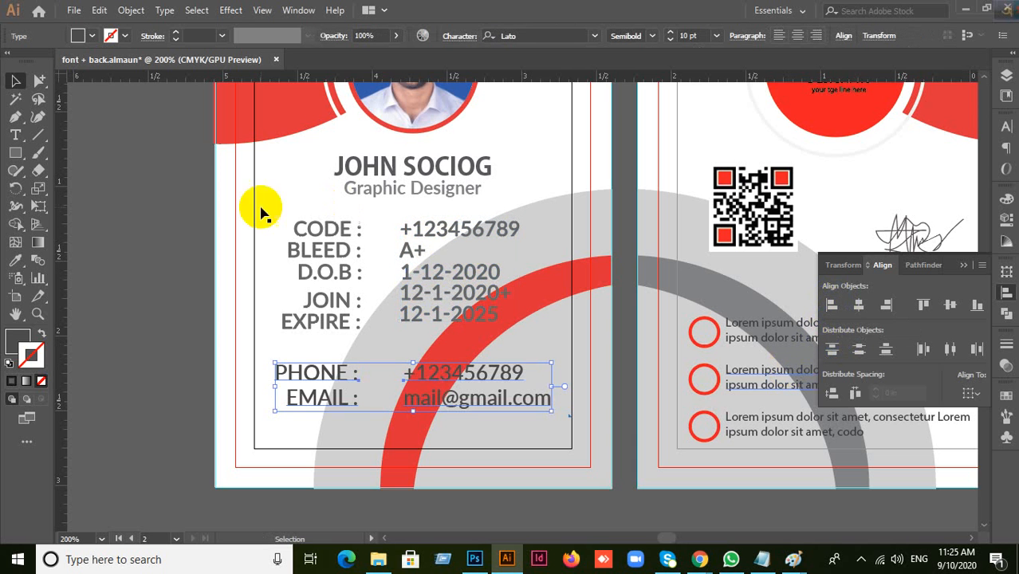
pyautogui.click(188, 220)
# Step: Try aligning the five detail values on the front card to a common left edge
pyautogui.click(411, 231)
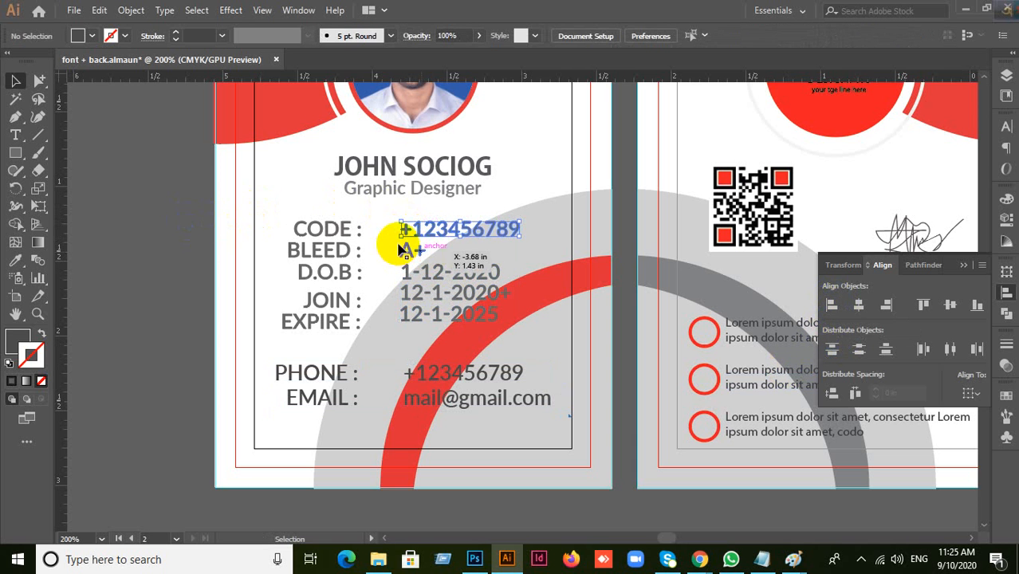
pyautogui.keyDown('shift'); pyautogui.click(411, 252); pyautogui.keyUp('shift')
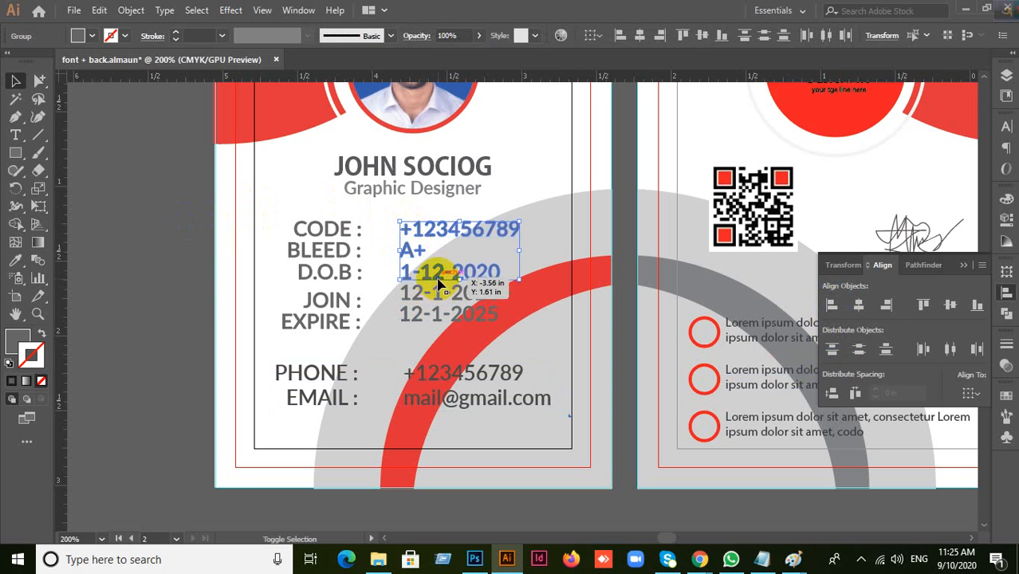
pyautogui.keyDown('shift'); pyautogui.click(434, 298); pyautogui.keyUp('shift')
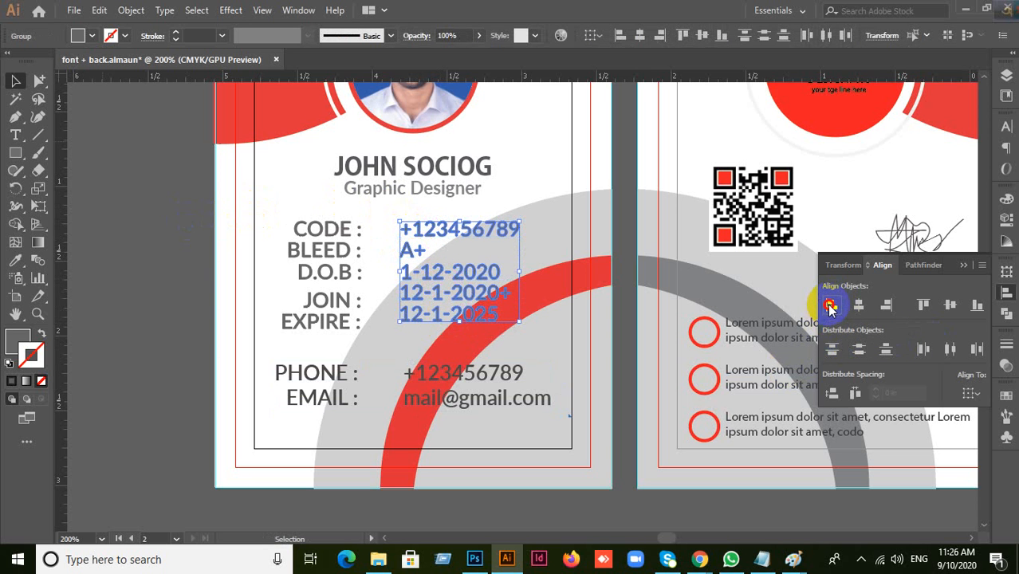
pyautogui.click(168, 248)
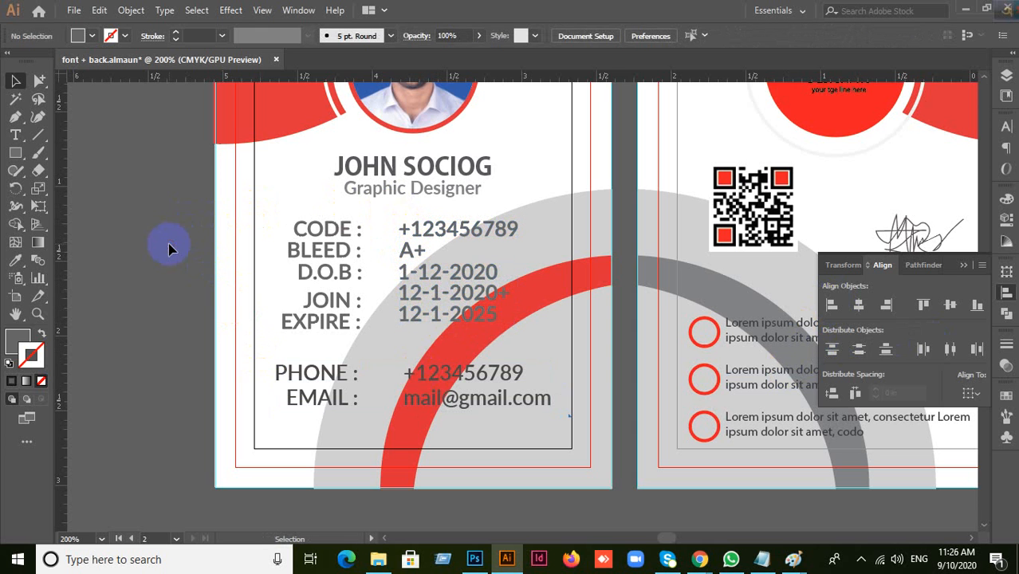
pyautogui.rightClick(462, 404)
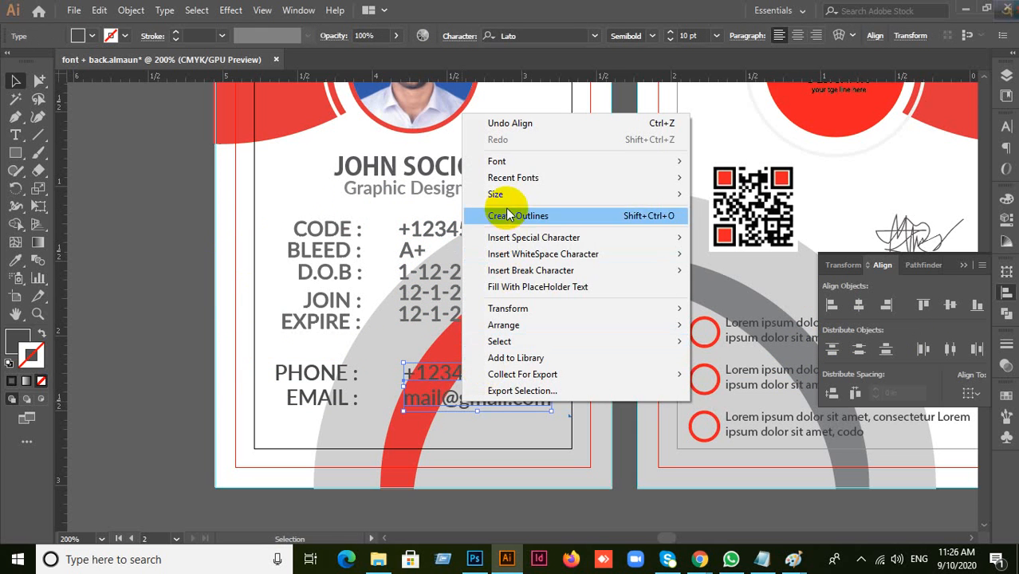
pyautogui.click(96, 259)
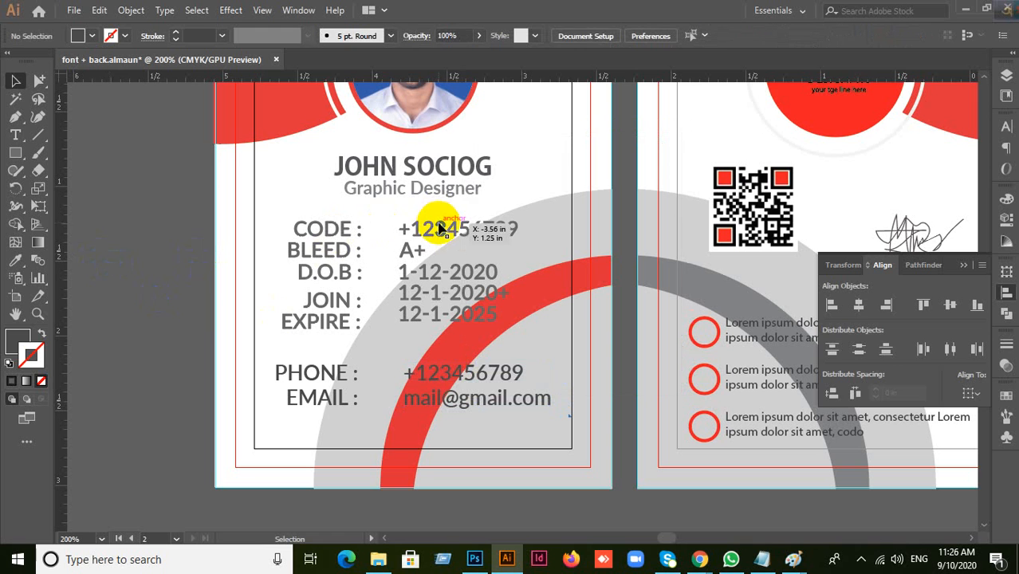
# Step: Try grouping each label with its value in the CODE, BLEED and D.O.B rows of the front card
pyautogui.click(328, 228)
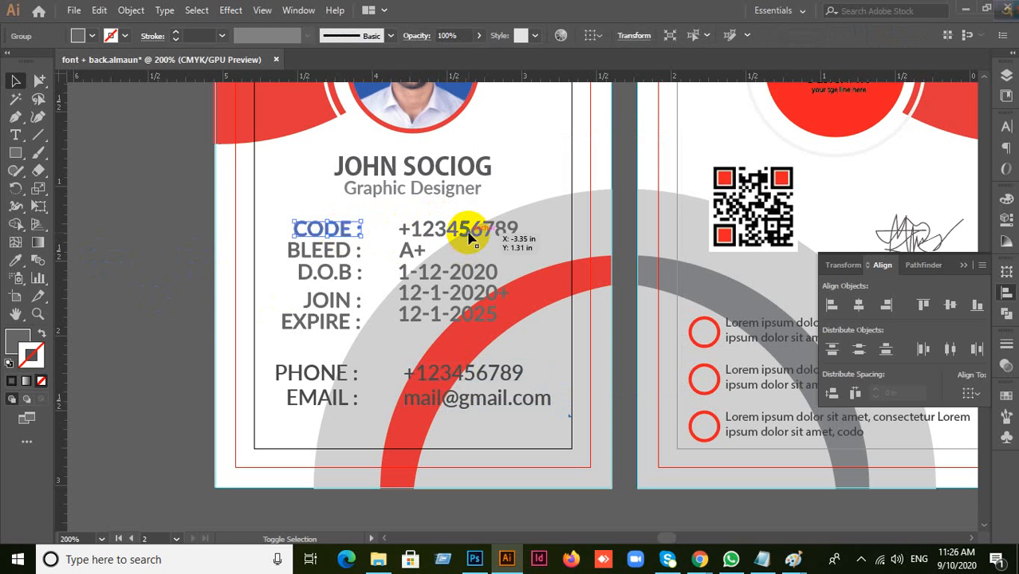
pyautogui.keyDown('shift'); pyautogui.click(472, 238); pyautogui.keyUp('shift')
pyautogui.hotkey('ctrl', 'g')
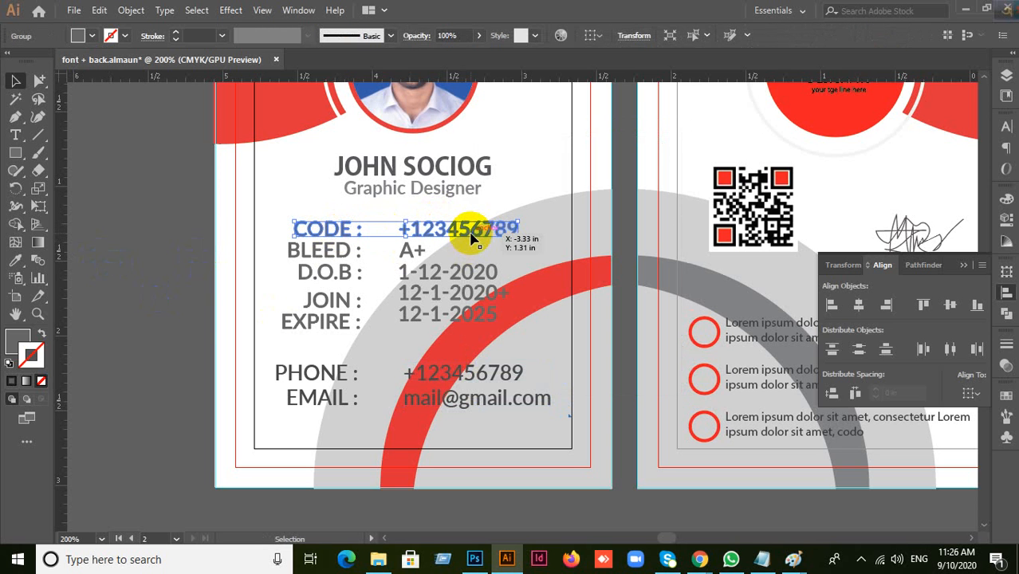
pyautogui.click(326, 254)
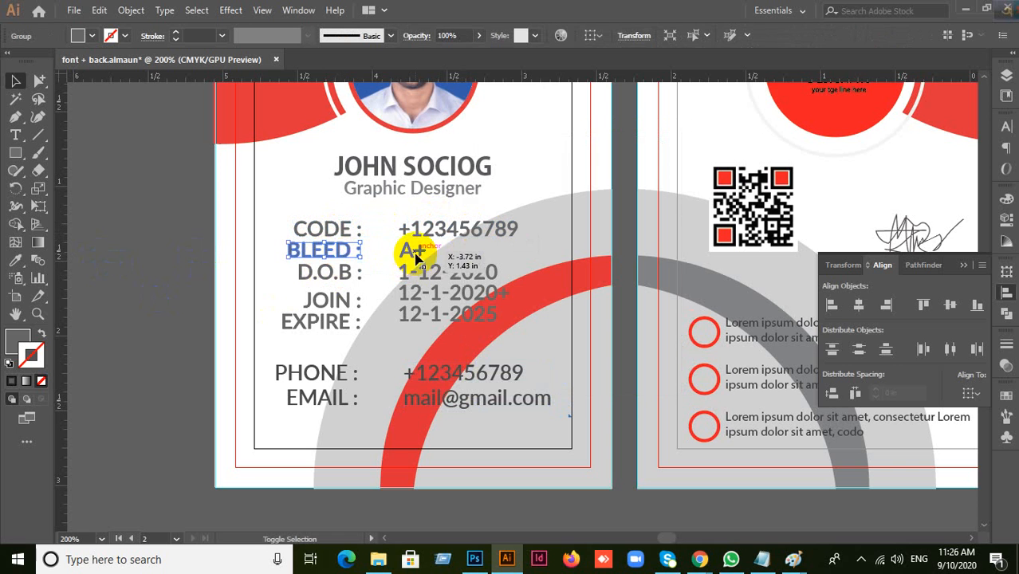
pyautogui.keyDown('shift'); pyautogui.click(411, 253); pyautogui.keyUp('shift')
pyautogui.hotkey('ctrl', 'g')
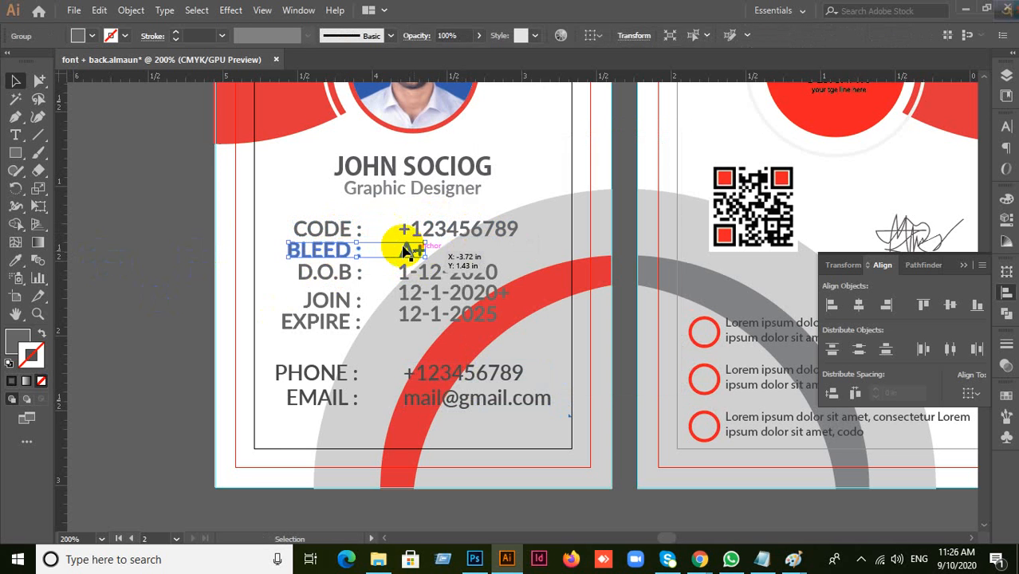
pyautogui.click(322, 271)
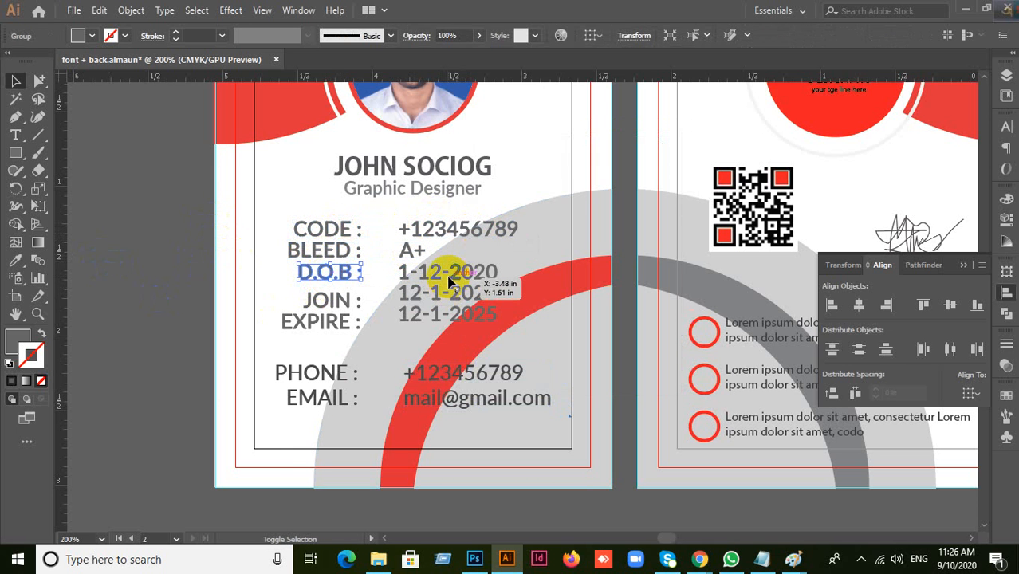
pyautogui.keyDown('shift'); pyautogui.click(449, 283); pyautogui.keyUp('shift')
pyautogui.hotkey('ctrl', 'g')
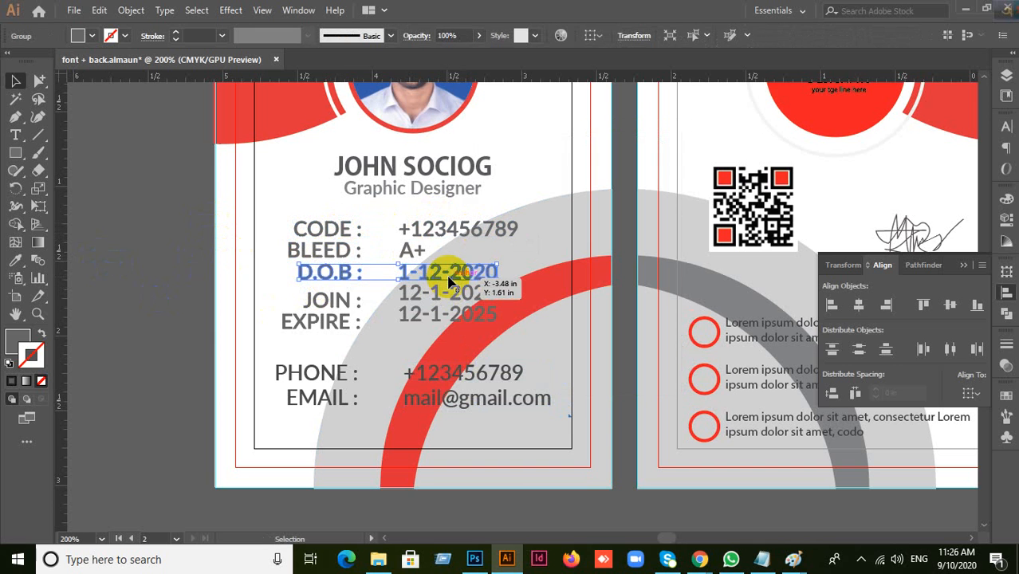
# Step: Try aligning the JOIN label and its date on their vertical centers
pyautogui.click(336, 299)
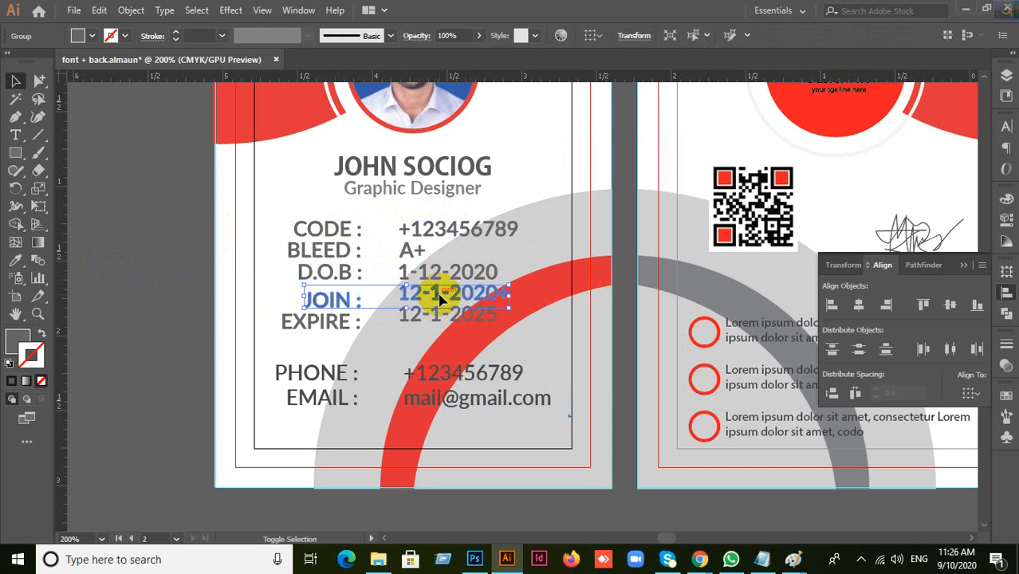
pyautogui.click(222, 304)
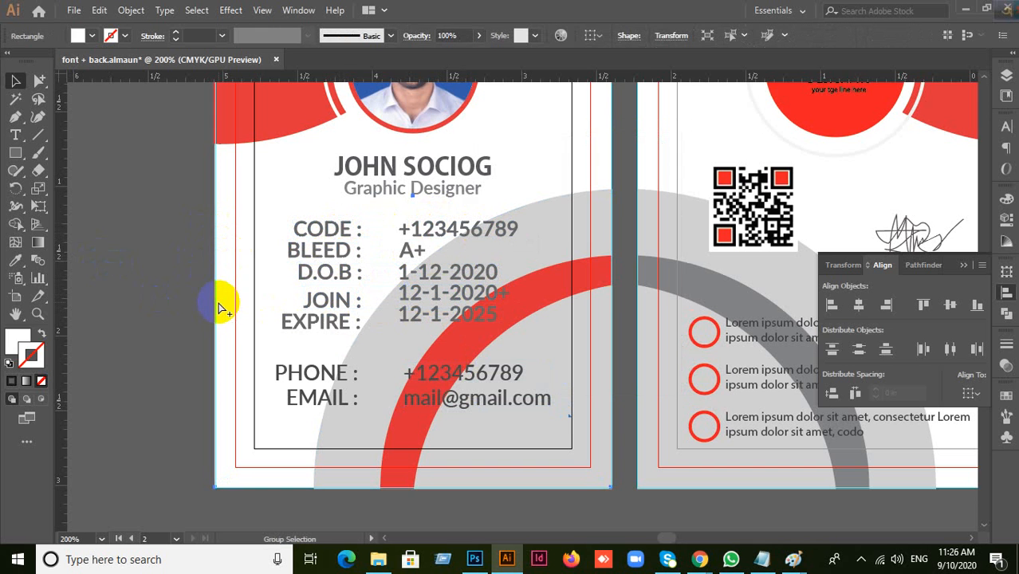
pyautogui.click(146, 318)
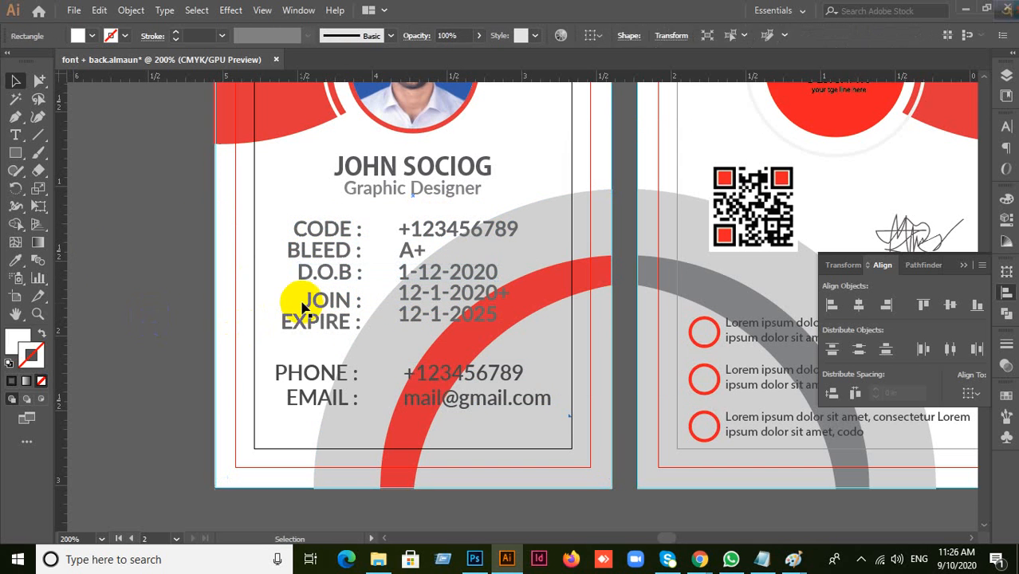
pyautogui.click(347, 309)
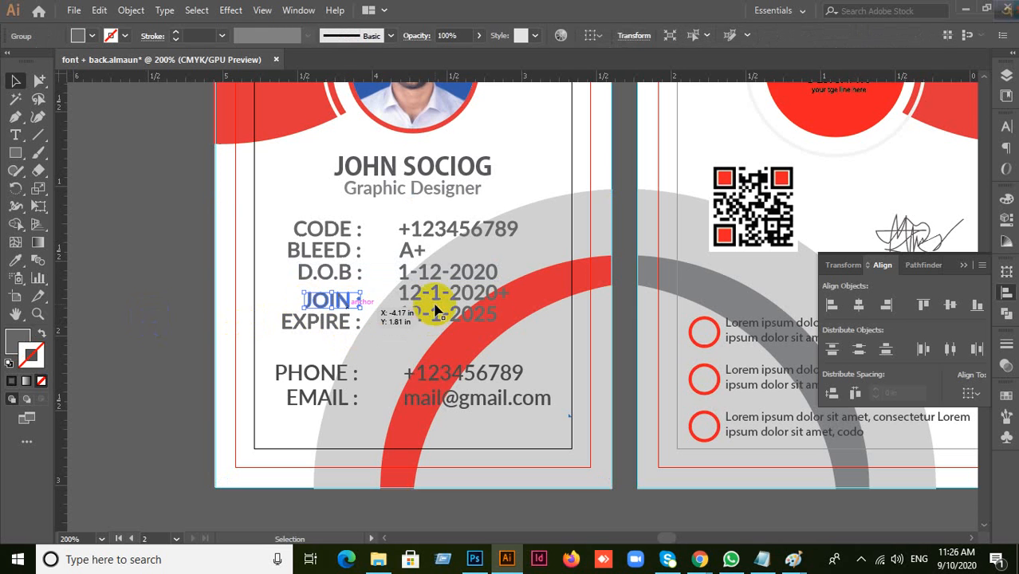
pyautogui.click(950, 306)
pyautogui.click(235, 347)
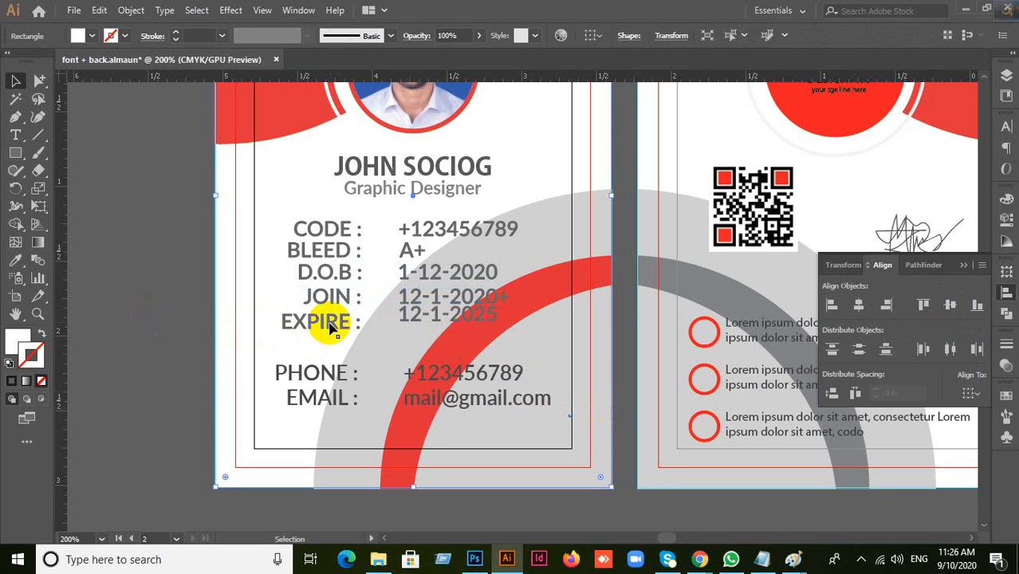
# Step: Try aligning the EXPIRE label and its date on their vertical centers, and clear the selection
pyautogui.click(327, 323)
pyautogui.keyDown('shift'); pyautogui.click(456, 319); pyautogui.keyUp('shift')
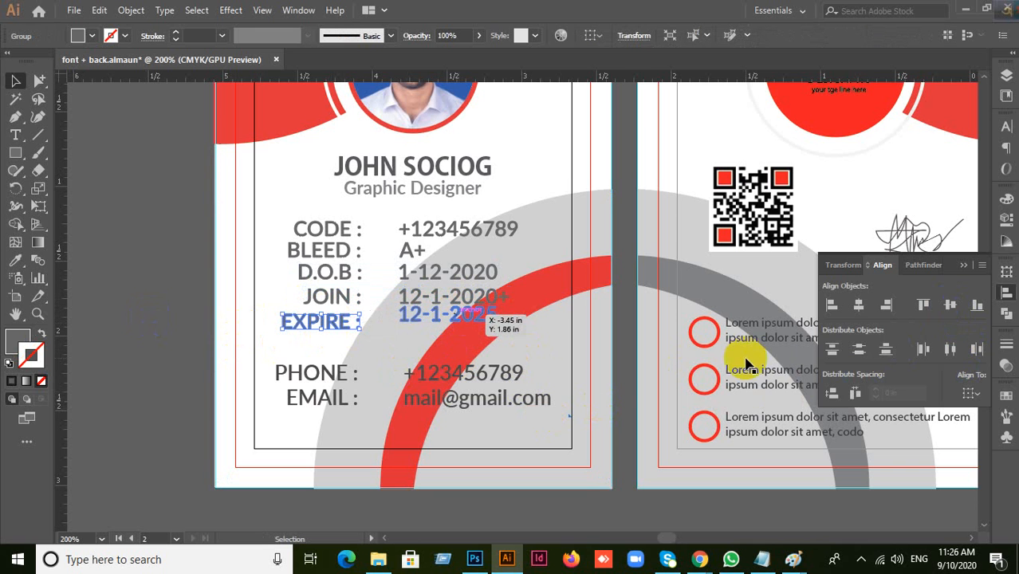
pyautogui.click(951, 307)
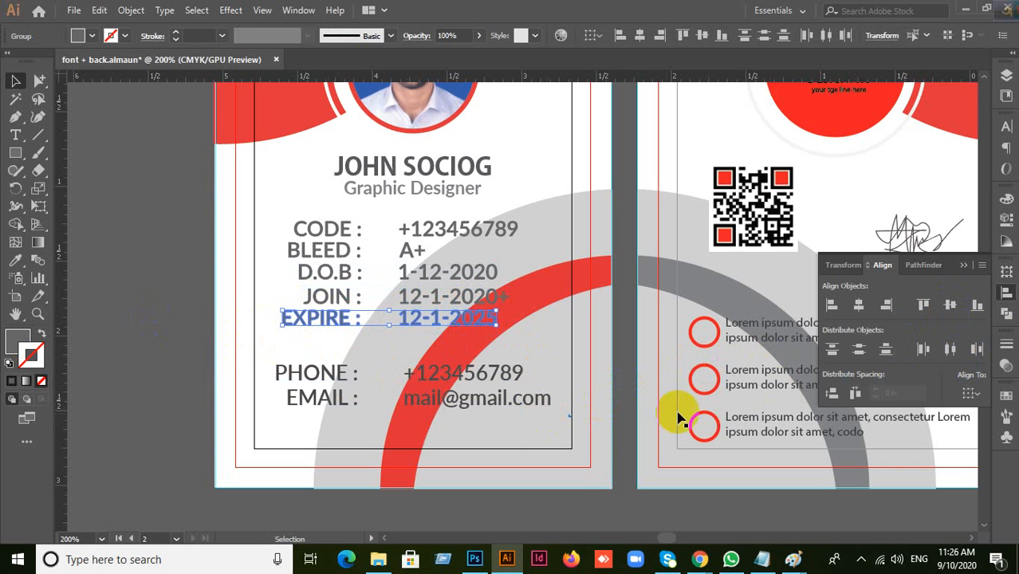
pyautogui.click(212, 346)
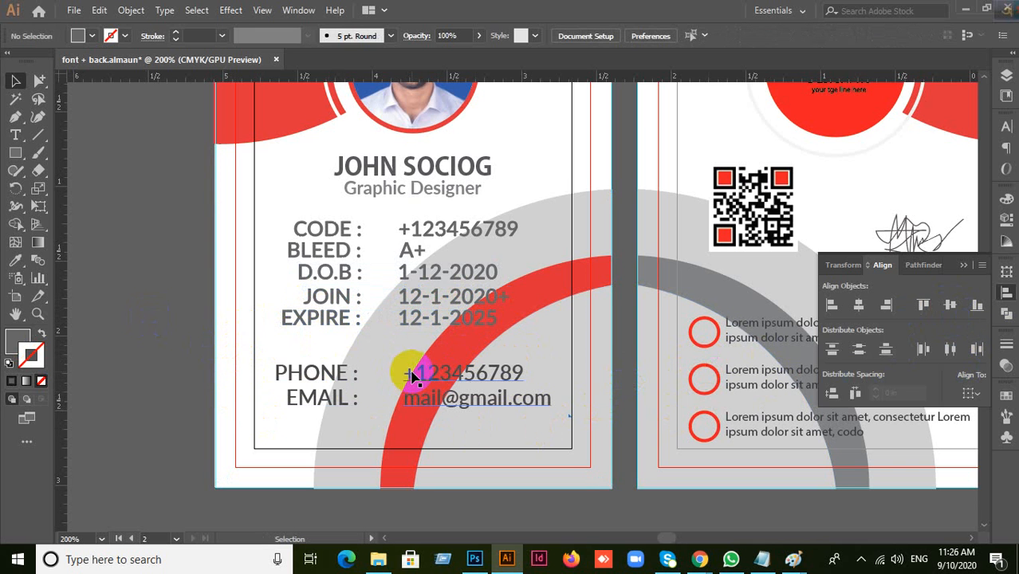
# Step: Check the rows from CODE to EXPIRE one by one, selecting each label with its value
pyautogui.click(363, 248)
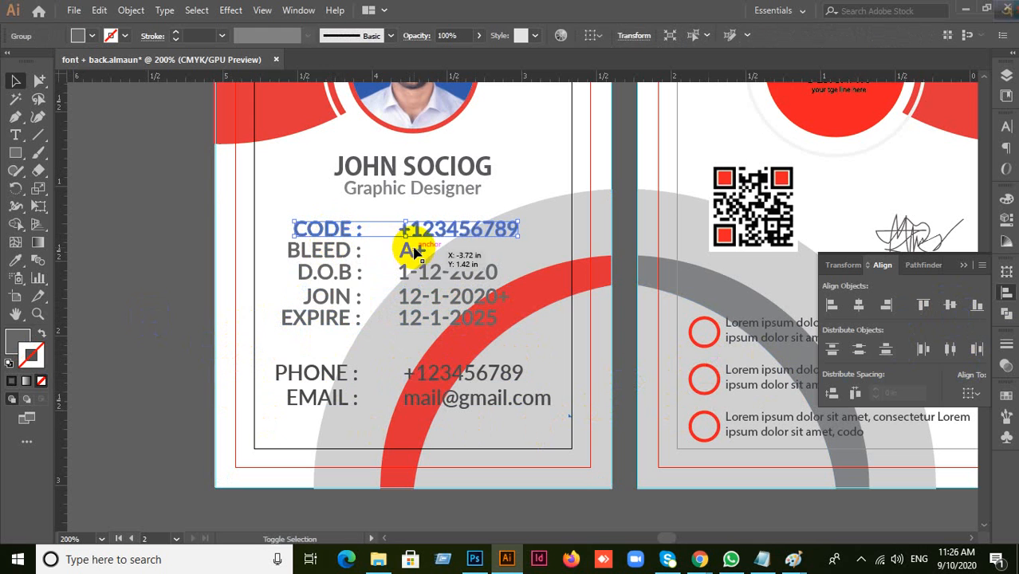
pyautogui.click(355, 256)
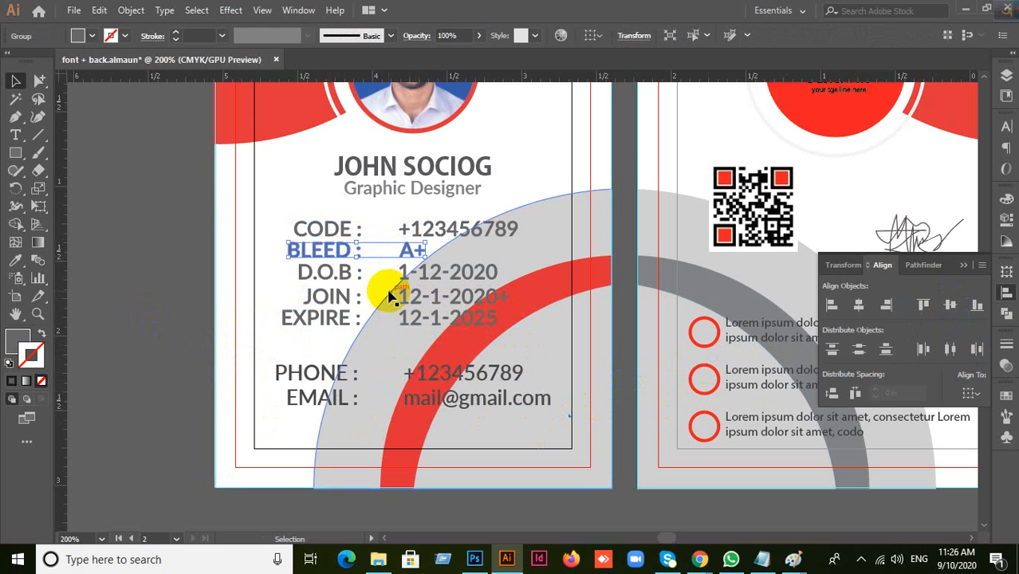
pyautogui.click(349, 272)
pyautogui.keyDown('shift'); pyautogui.click(450, 280); pyautogui.keyUp('shift')
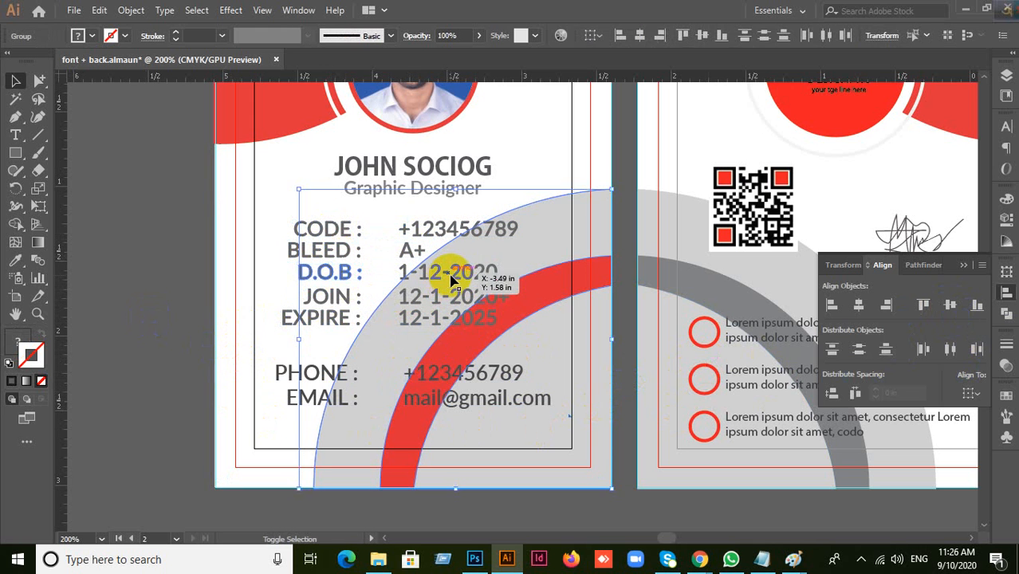
pyautogui.click(182, 304)
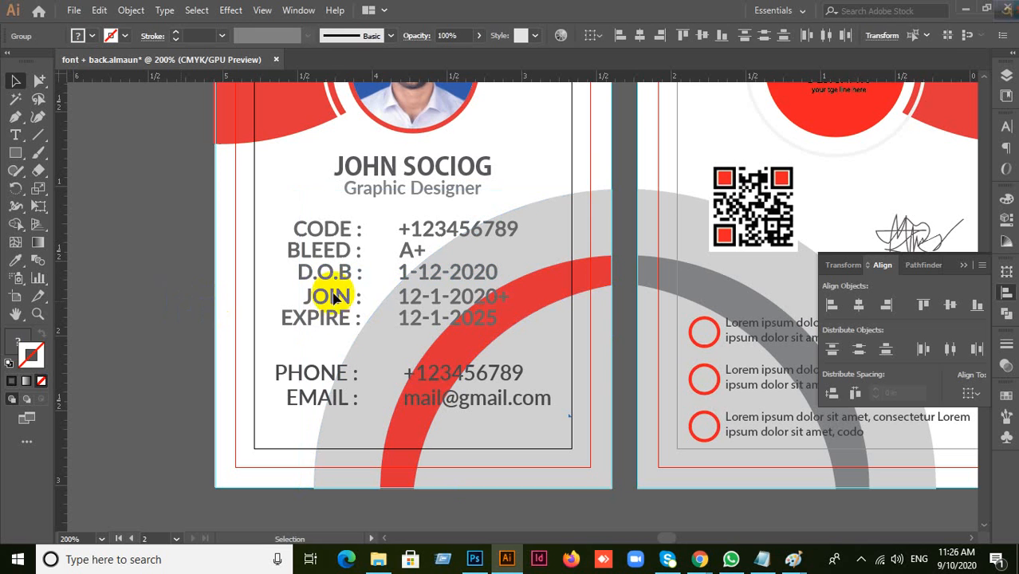
pyautogui.click(480, 272)
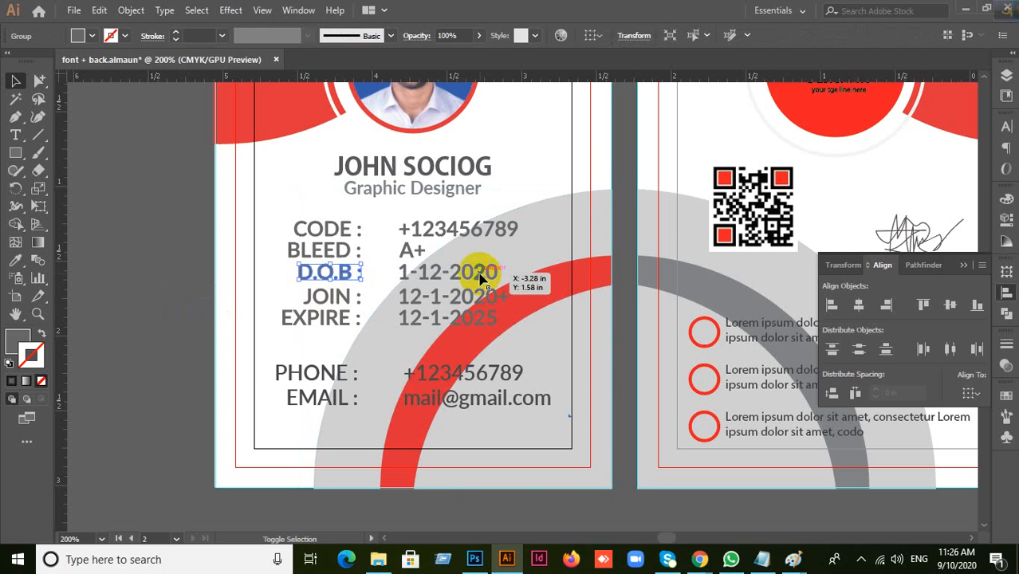
pyautogui.click(330, 298)
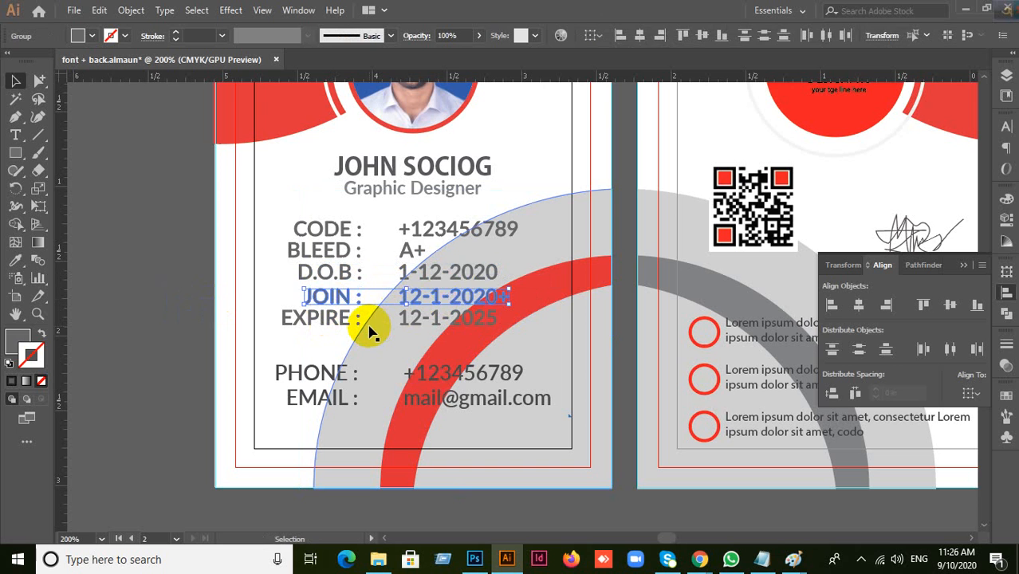
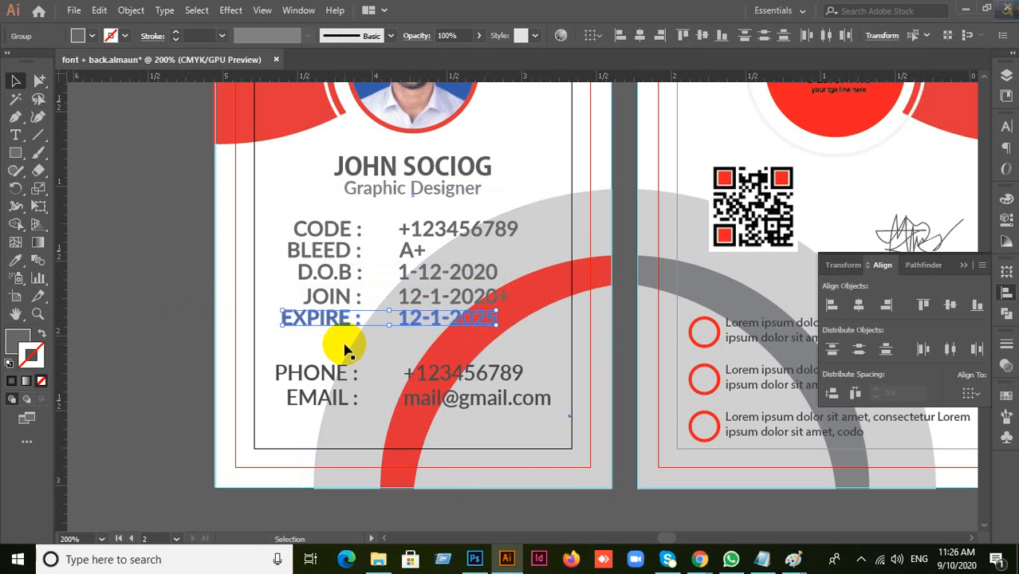
pyautogui.click(191, 279)
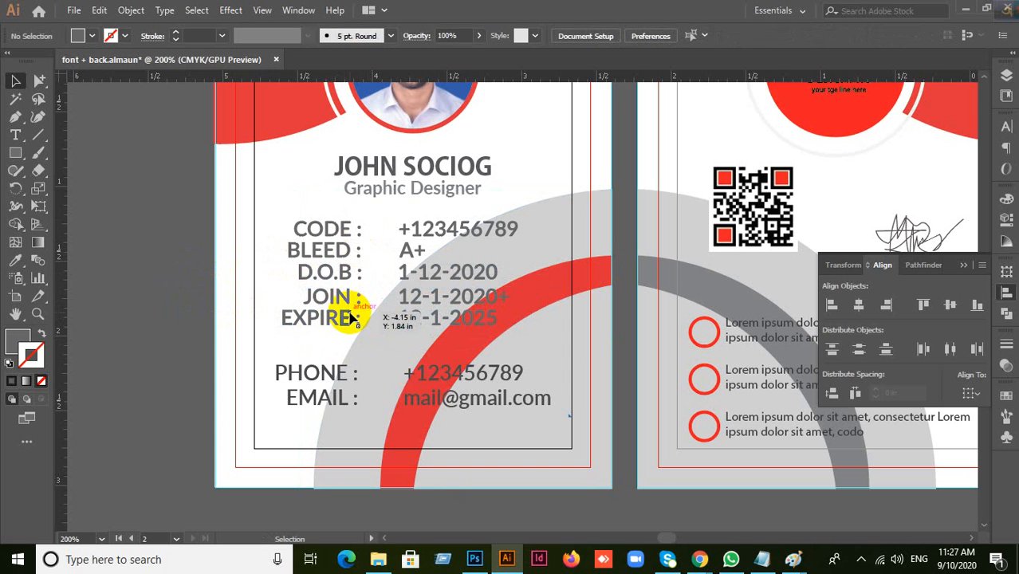
# Step: Undo the row-by-row changes from EXPIRE back to CODE and the left alignment of the detail values
pyautogui.hotkey('ctrl', 'z')
pyautogui.hotkey('ctrl', 'z')
pyautogui.hotkey('ctrl', 'z')
pyautogui.hotkey('ctrl', 'z')
pyautogui.hotkey('ctrl', 'z')
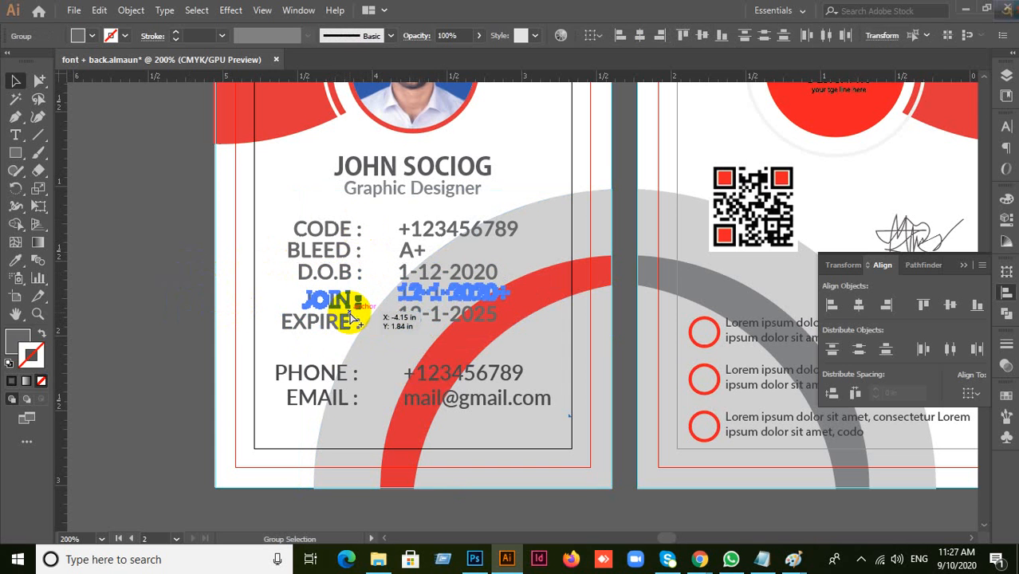
pyautogui.hotkey('ctrl', 'shift', 'z')
pyautogui.hotkey('ctrl', 'shift', 'z')
pyautogui.hotkey('ctrl', 'shift', 'z')
pyautogui.hotkey('ctrl', 'shift', 'z')
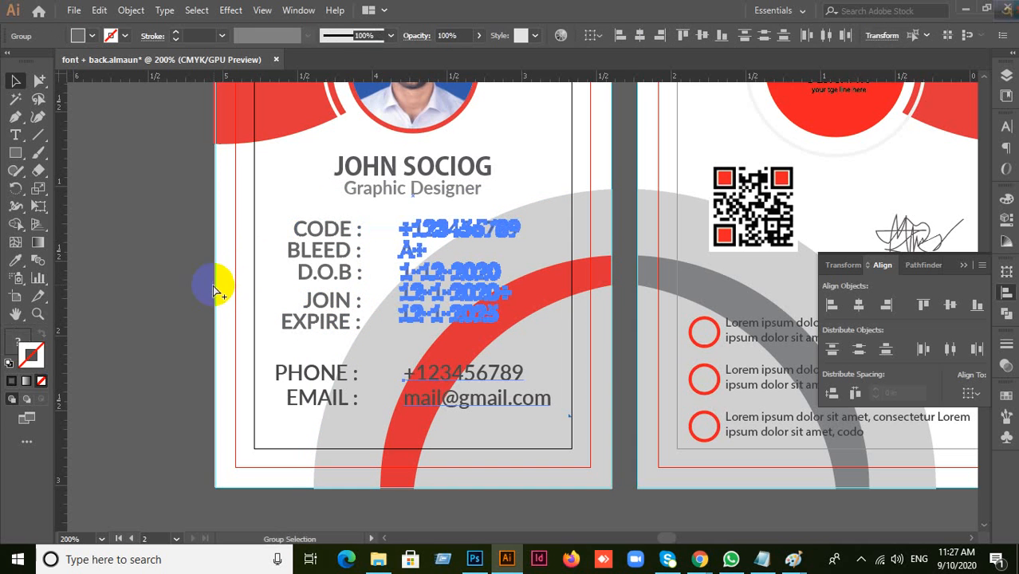
pyautogui.moveTo(335, 229); pyautogui.dragTo(339, 262)
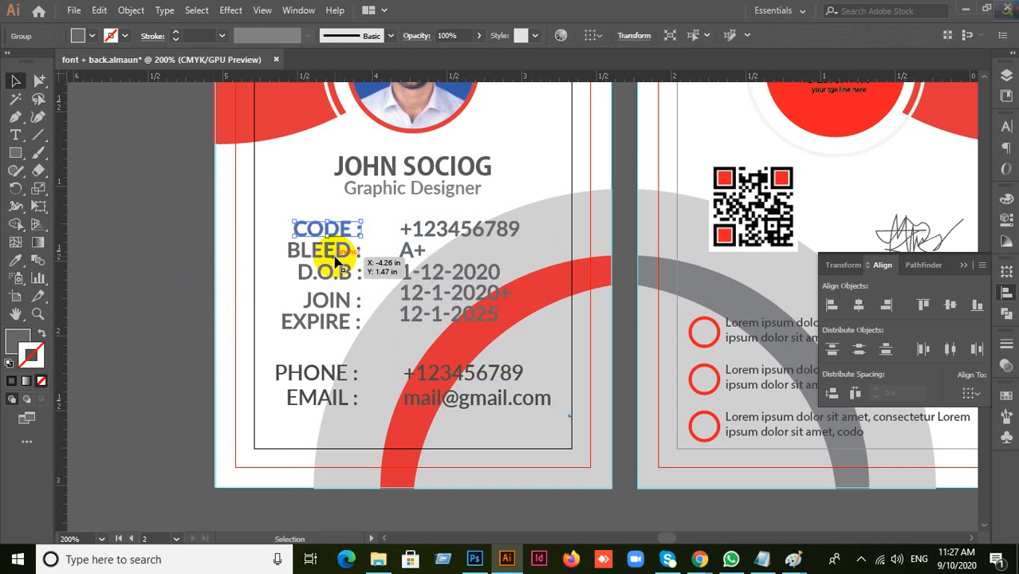
pyautogui.click(198, 279)
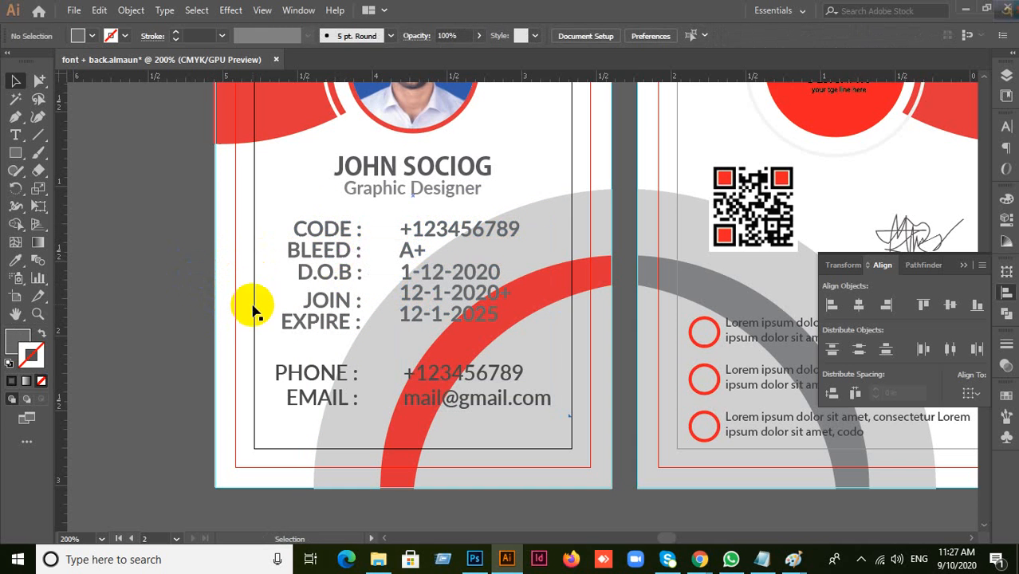
pyautogui.click(300, 239)
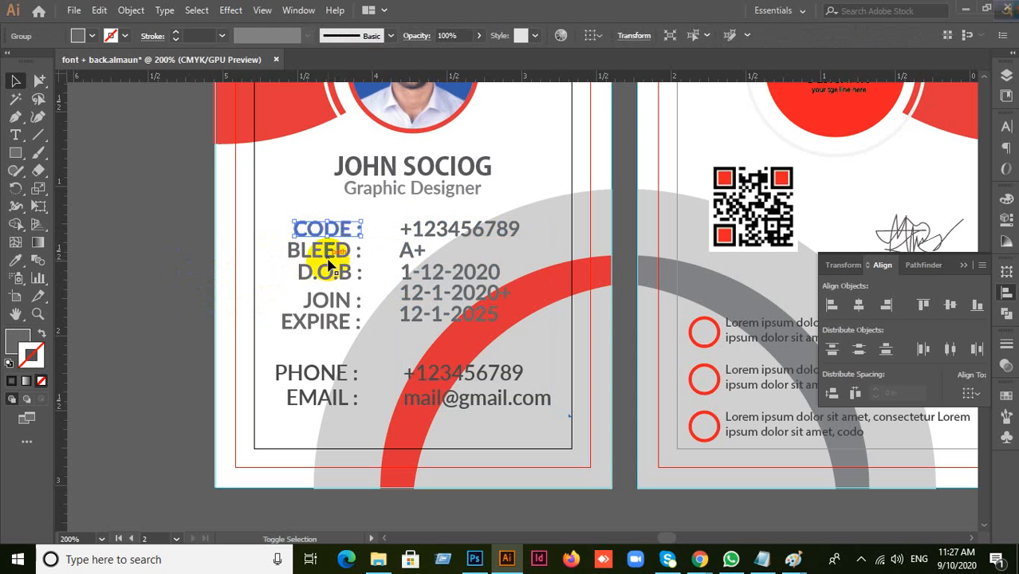
pyautogui.keyDown('shift'); pyautogui.click(328, 260); pyautogui.keyUp('shift')
pyautogui.keyDown('shift'); pyautogui.click(332, 276); pyautogui.keyUp('shift')
pyautogui.keyDown('shift'); pyautogui.click(332, 301); pyautogui.keyUp('shift')
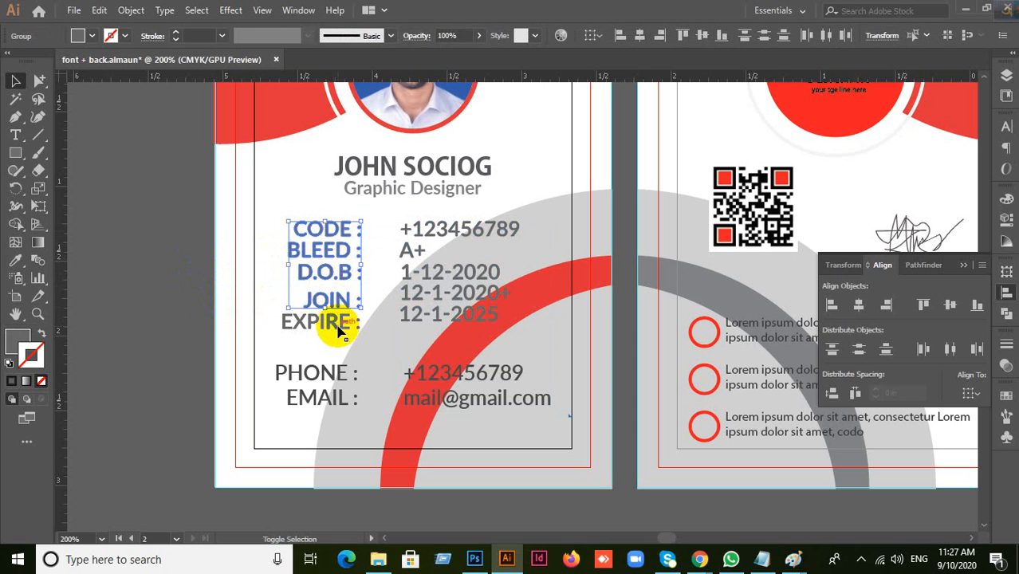
pyautogui.keyDown('shift'); pyautogui.click(341, 328); pyautogui.keyUp('shift')
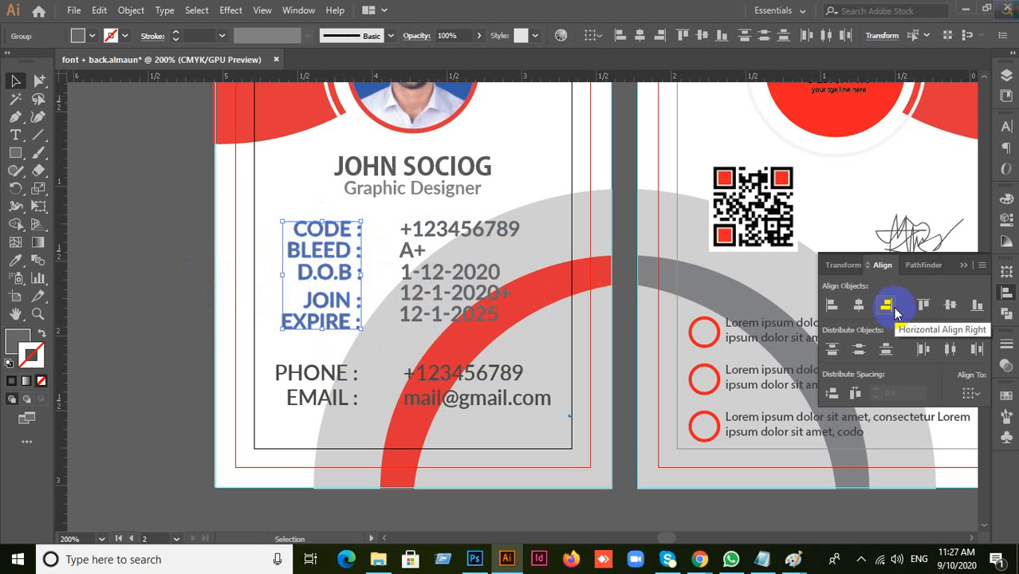
pyautogui.click(189, 321)
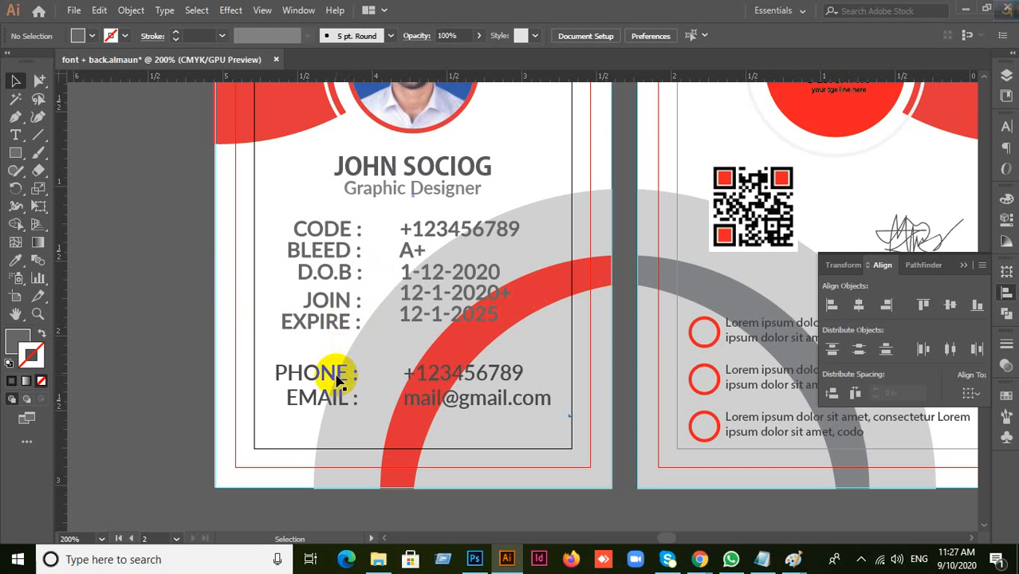
pyautogui.click(369, 369)
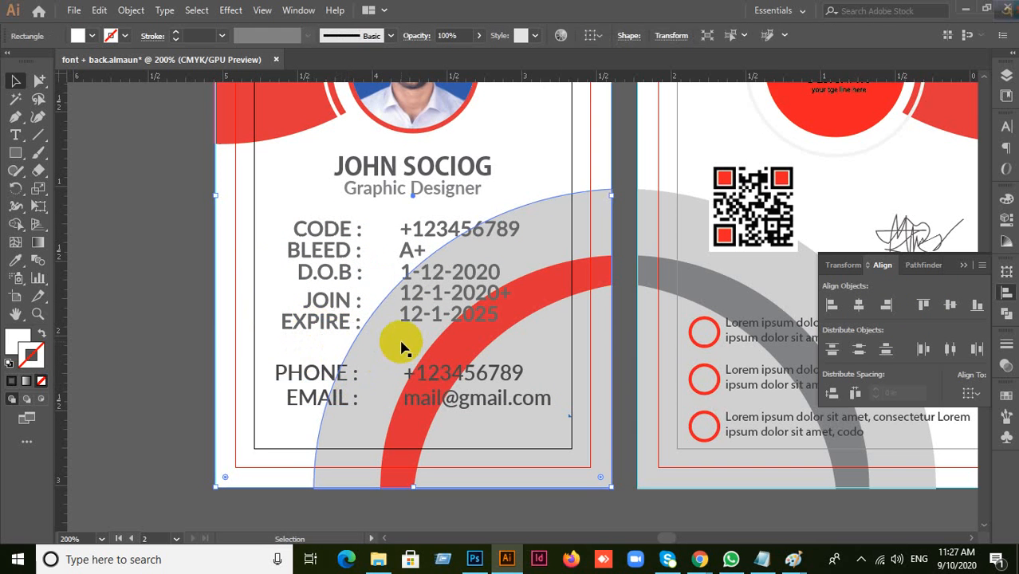
pyautogui.click(163, 296)
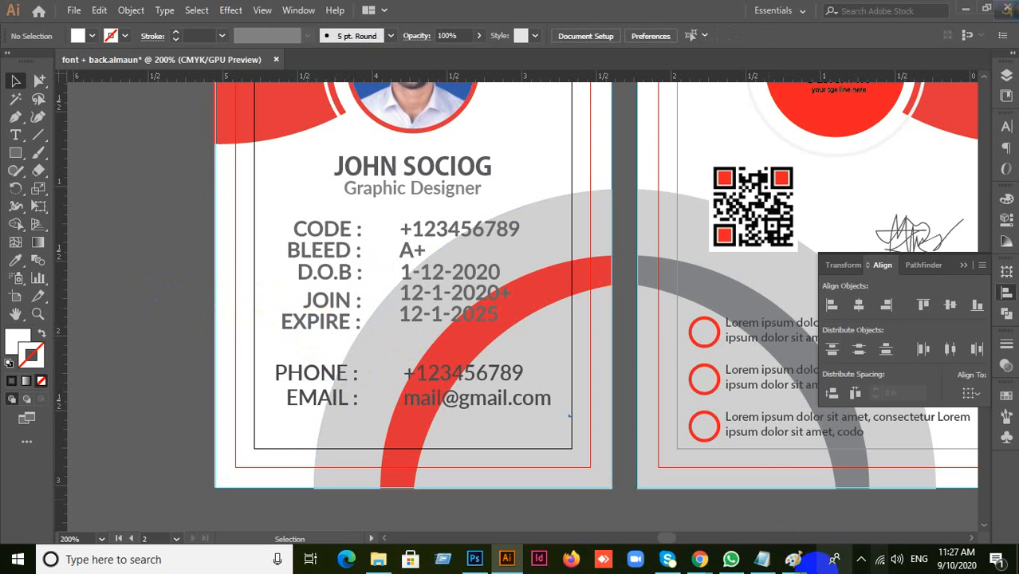
# Step: Switch to Chrome to check the Google Meet call, and return to the ID card in Illustrator
pyautogui.moveTo(699, 559)
pyautogui.click(650, 502)
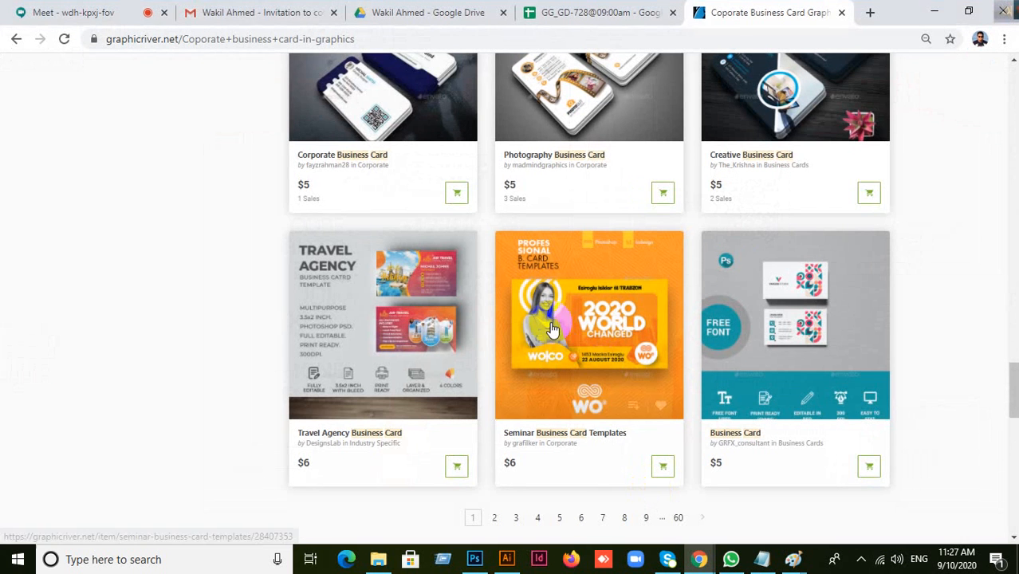
pyautogui.click(48, 14)
pyautogui.click(666, 343)
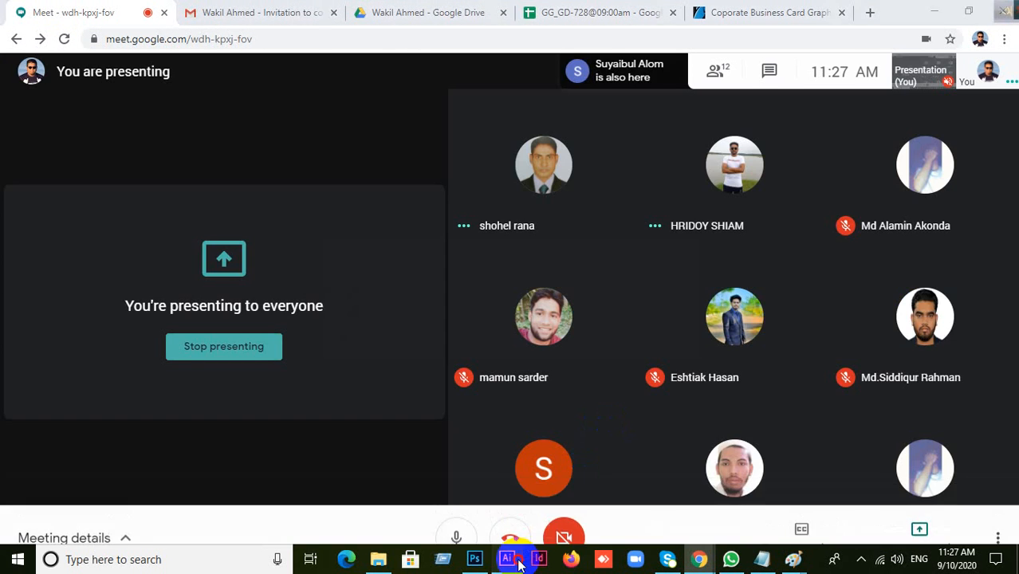
pyautogui.click(519, 562)
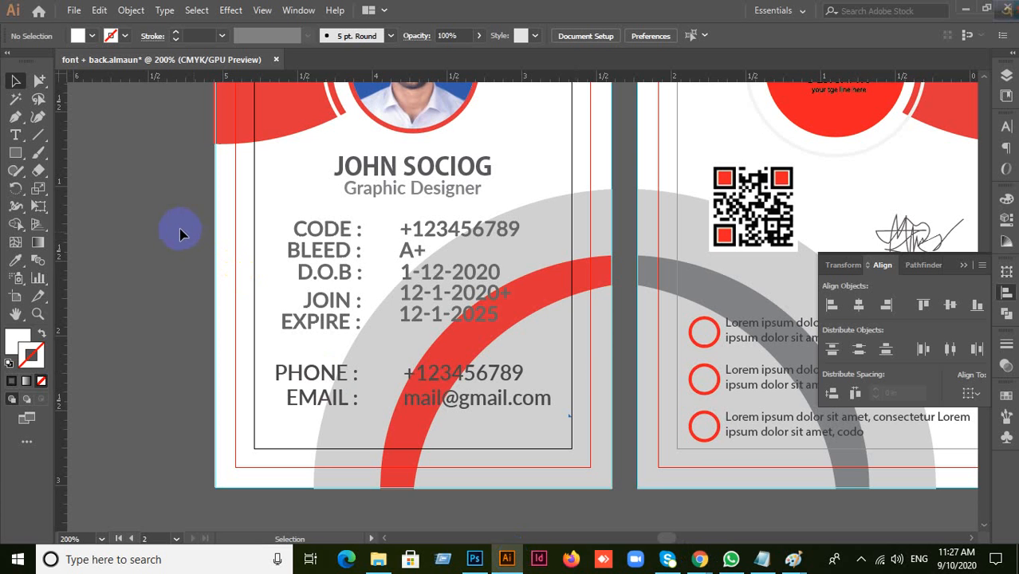
# Step: Align the five labels from CODE to EXPIRE on their right edges and clear the selection
pyautogui.click(323, 232)
pyautogui.keyDown('shift'); pyautogui.click(335, 257); pyautogui.keyUp('shift')
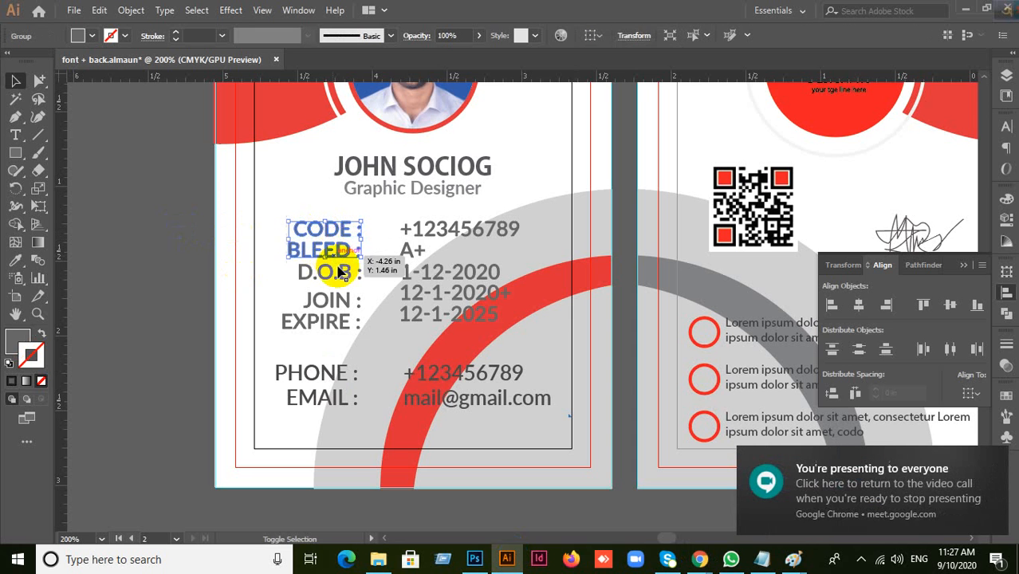
pyautogui.keyDown('shift'); pyautogui.click(341, 274); pyautogui.keyUp('shift')
pyautogui.keyDown('shift'); pyautogui.click(345, 302); pyautogui.keyUp('shift')
pyautogui.keyDown('shift'); pyautogui.click(351, 327); pyautogui.keyUp('shift')
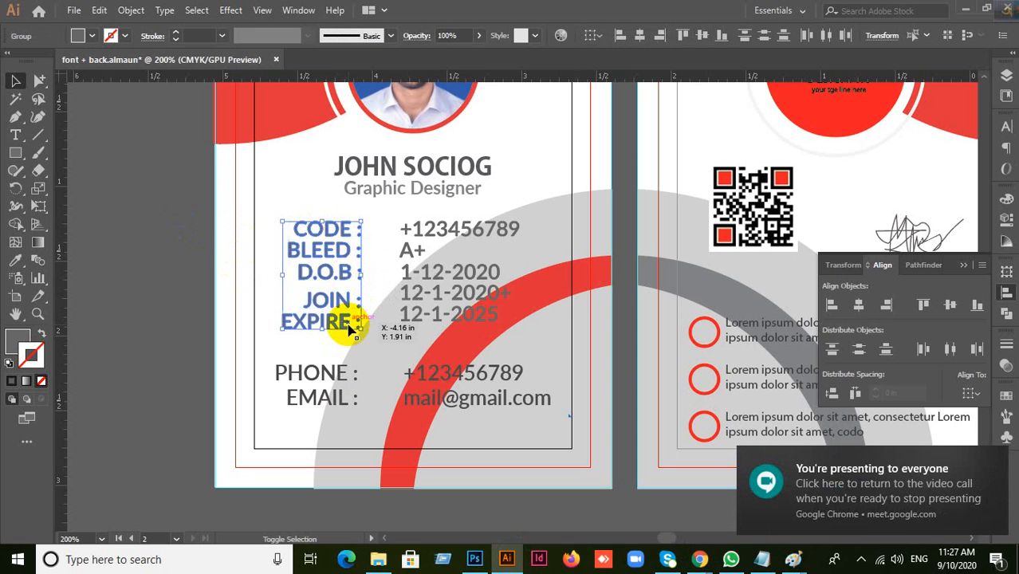
pyautogui.click(892, 305)
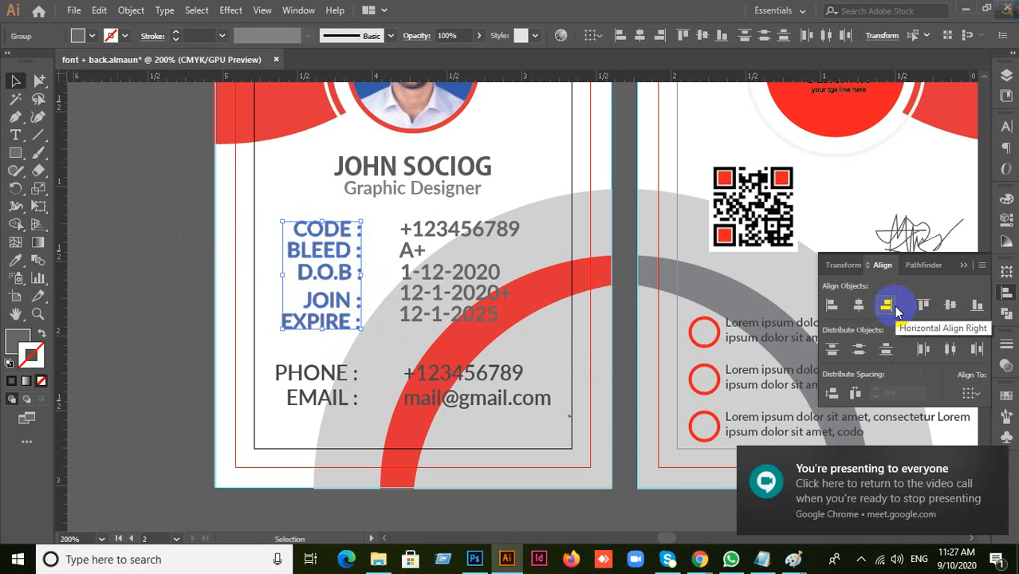
pyautogui.click(894, 307)
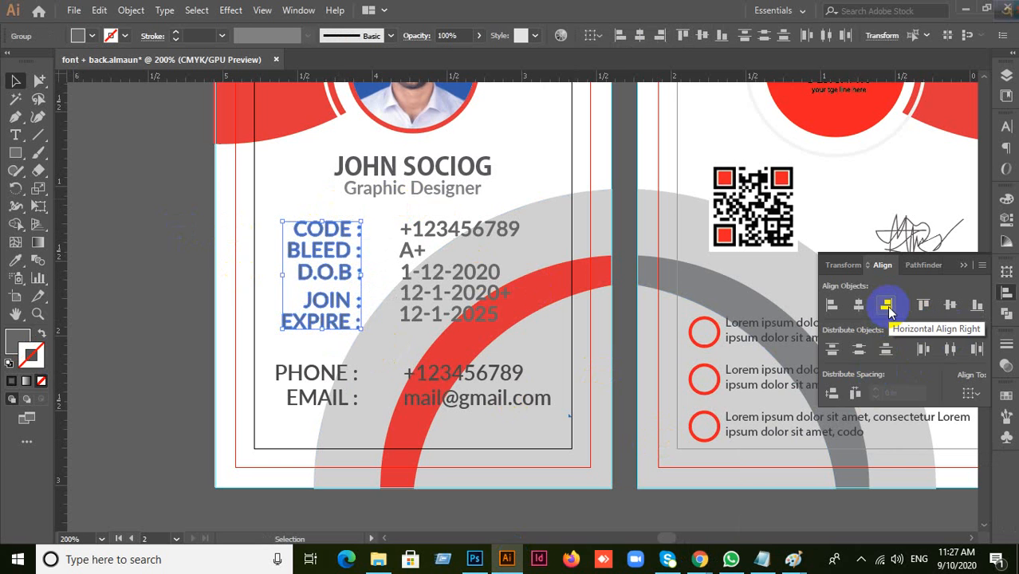
pyautogui.click(887, 306)
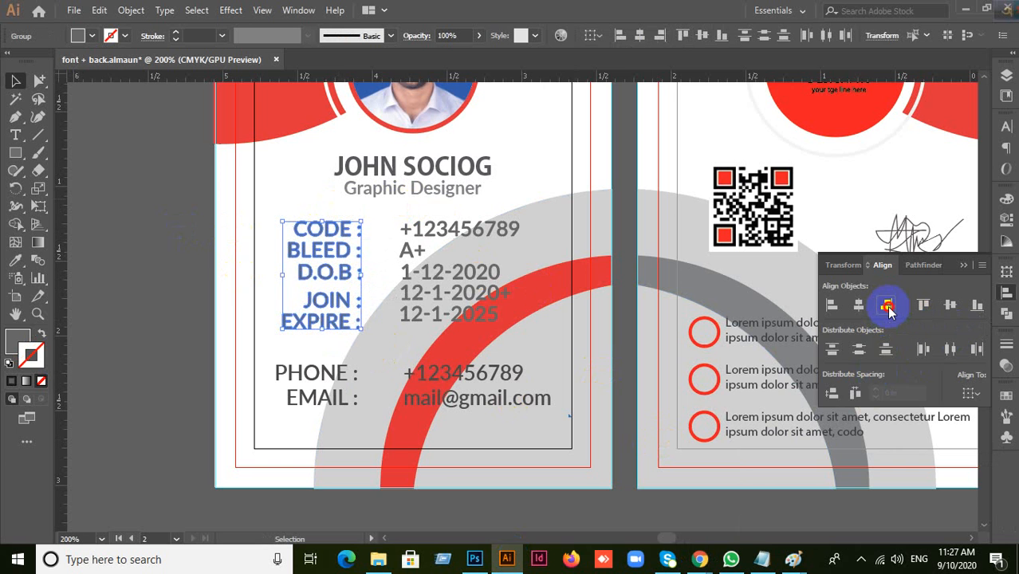
pyautogui.click(162, 292)
# Step: Group the CODE label with its number, and the BLEED label with its A+ value
pyautogui.click(343, 229)
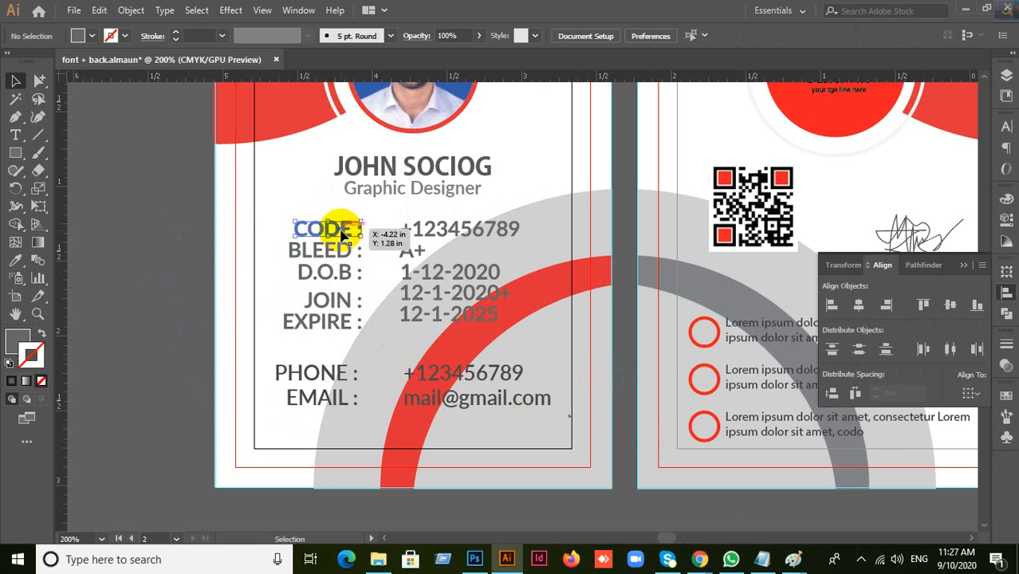
pyautogui.keyDown('shift'); pyautogui.click(433, 237); pyautogui.keyUp('shift')
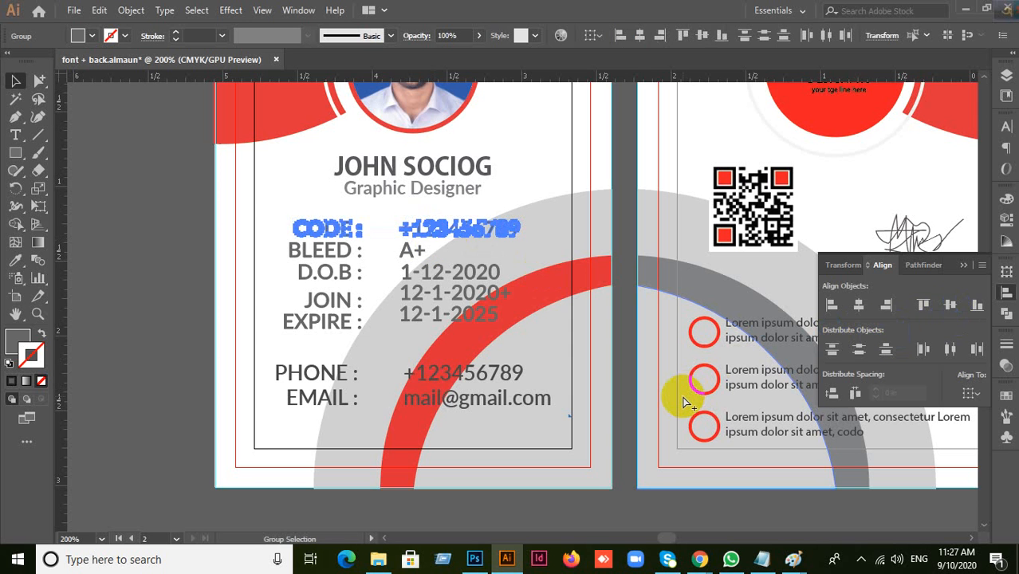
pyautogui.hotkey('ctrl', 'g')
pyautogui.click(355, 251)
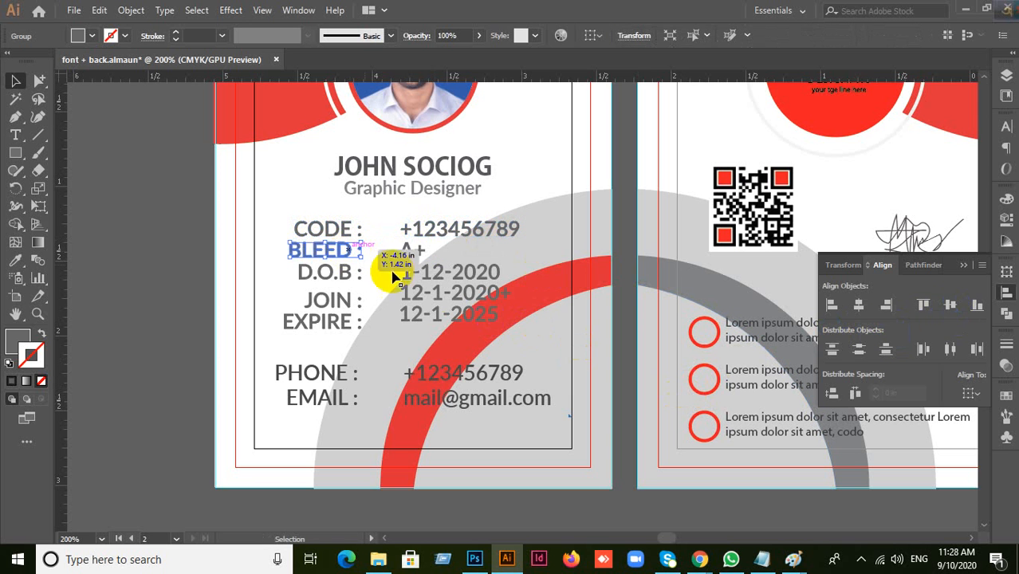
pyautogui.keyDown('shift'); pyautogui.click(412, 250); pyautogui.keyUp('shift')
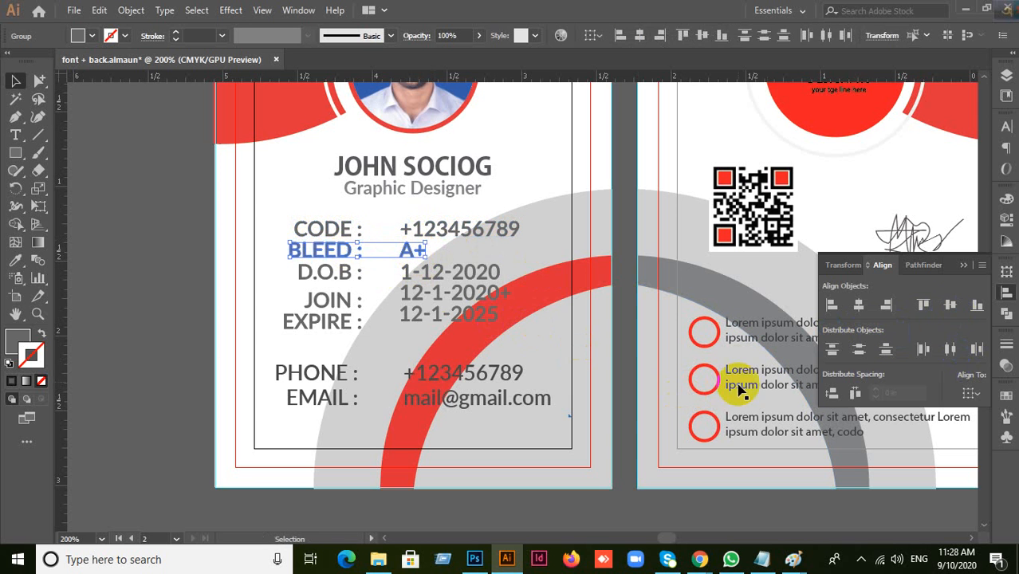
pyautogui.hotkey('ctrl', 'g')
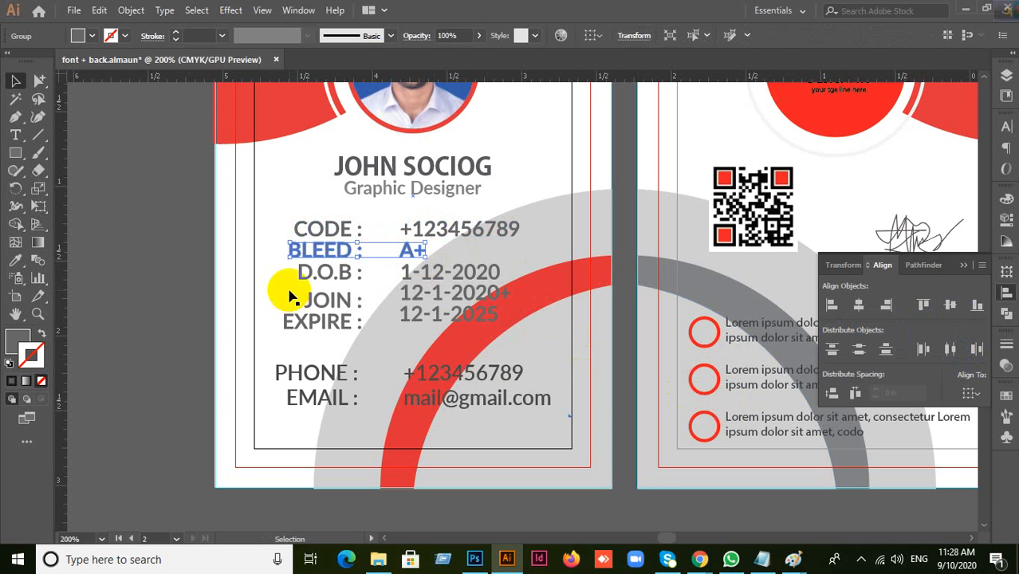
# Step: Group the D.O.B label with its date, and the JOIN label with its date
pyautogui.click(345, 276)
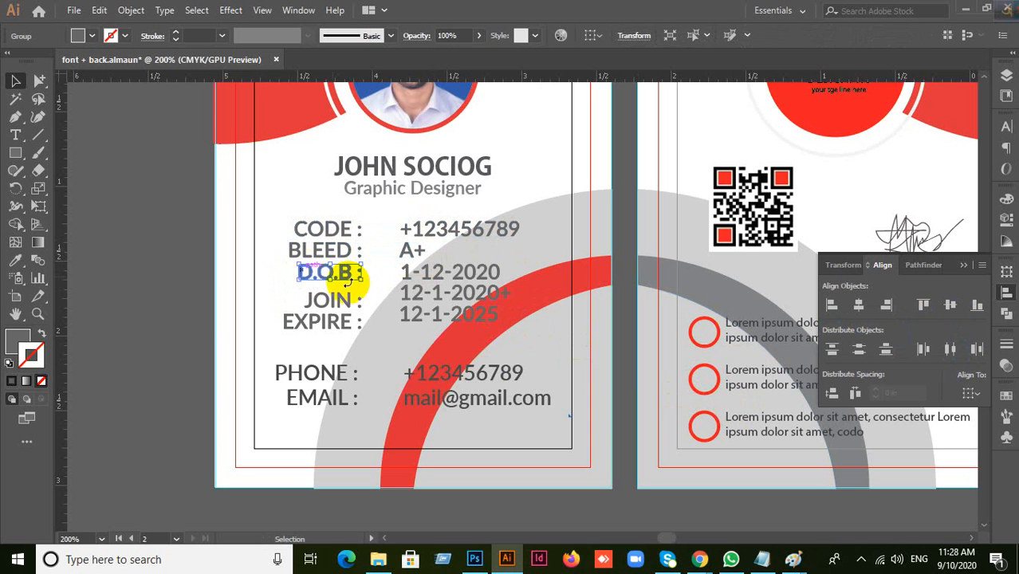
pyautogui.keyDown('shift'); pyautogui.click(427, 275); pyautogui.keyUp('shift')
pyautogui.hotkey('ctrl', 'g')
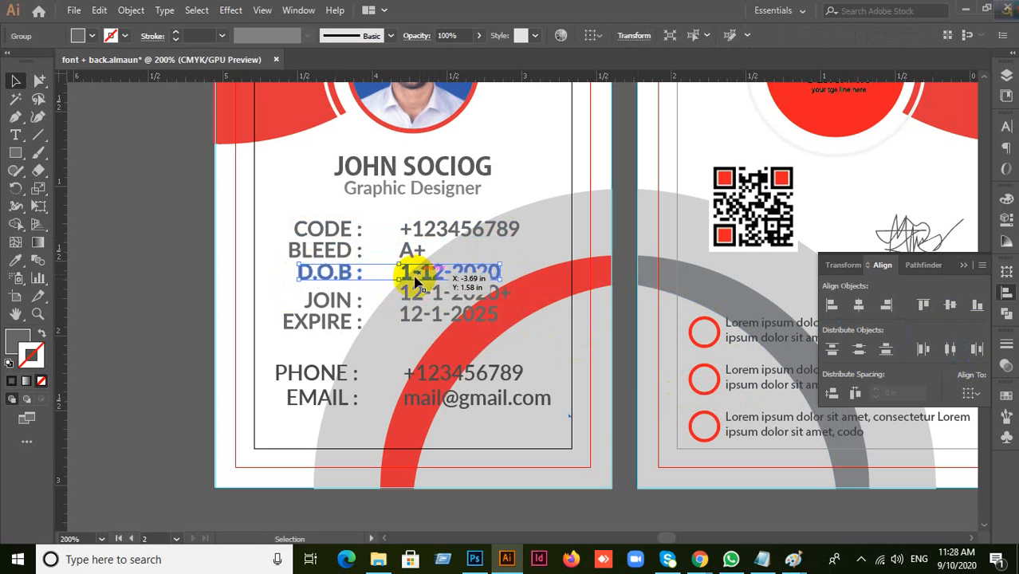
pyautogui.click(331, 301)
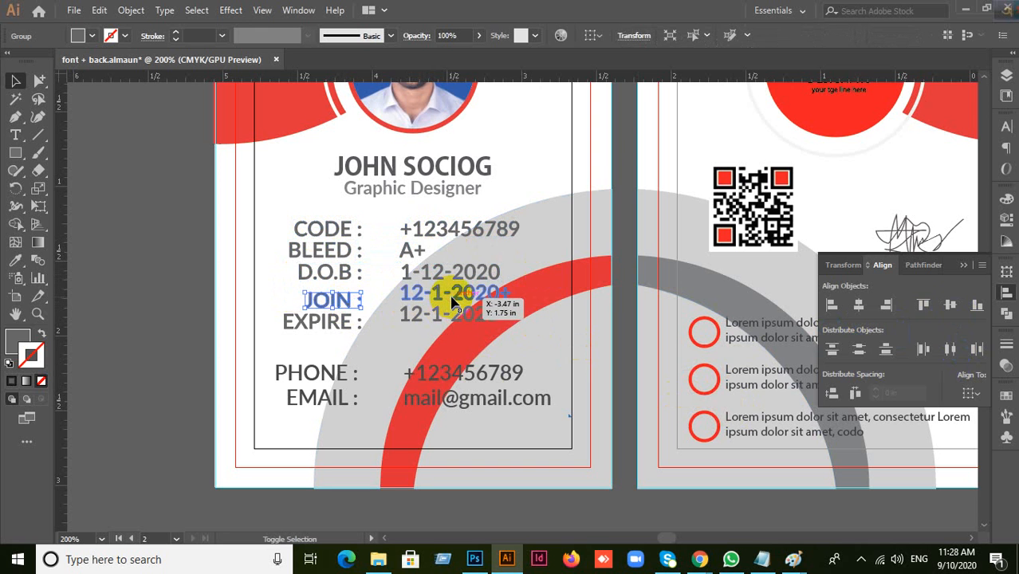
pyautogui.keyDown('shift'); pyautogui.click(451, 299); pyautogui.keyUp('shift')
pyautogui.hotkey('ctrl', 'g')
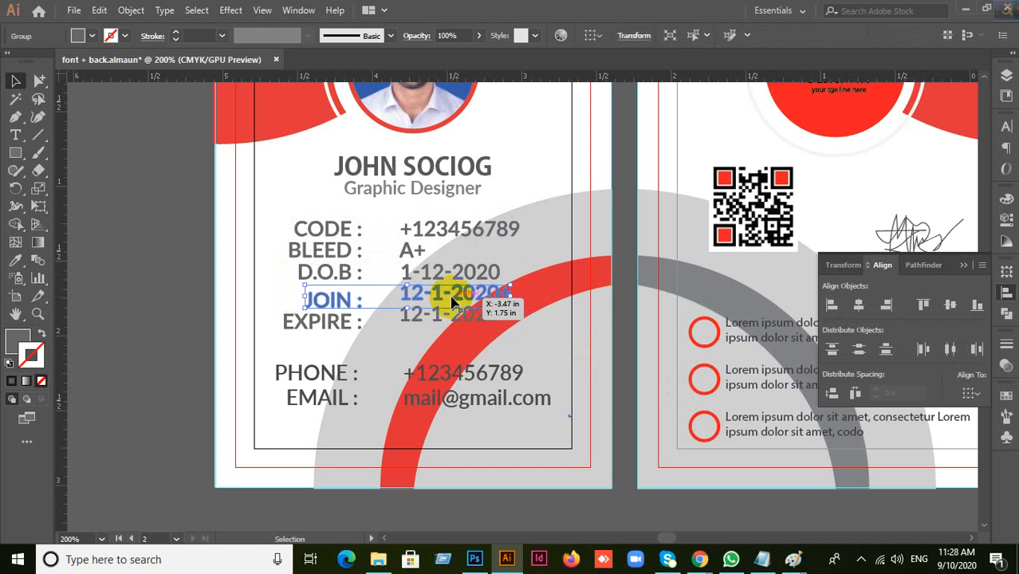
# Step: Group the EXPIRE label with its date and clear the selection
pyautogui.click(335, 321)
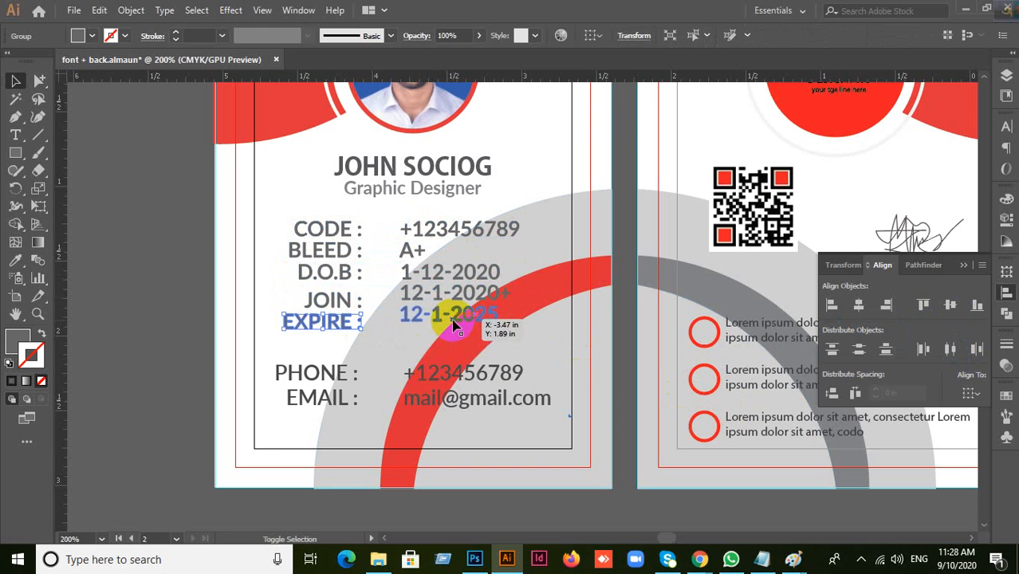
pyautogui.keyDown('shift'); pyautogui.click(456, 323); pyautogui.keyUp('shift')
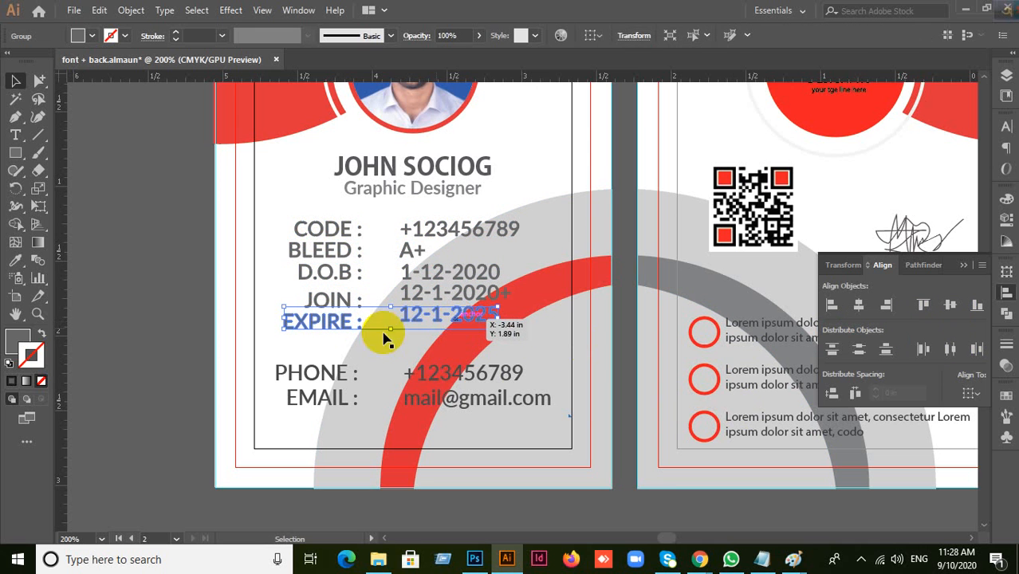
pyautogui.click(183, 279)
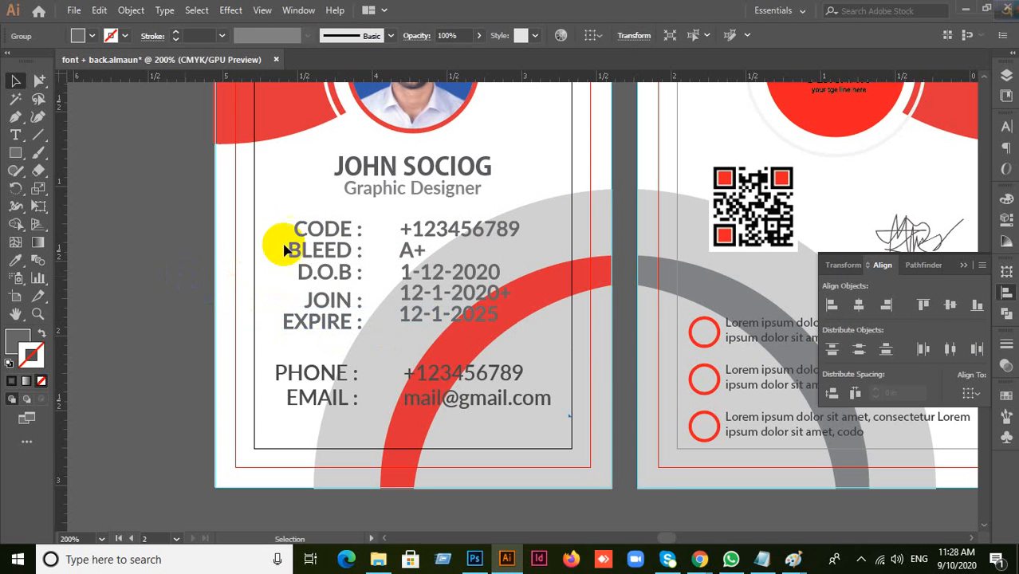
# Step: Try distributing the vertical spacing evenly between the five grouped rows from CODE to EXPIRE
pyautogui.click(333, 239)
pyautogui.keyDown('shift'); pyautogui.click(349, 249); pyautogui.keyUp('shift')
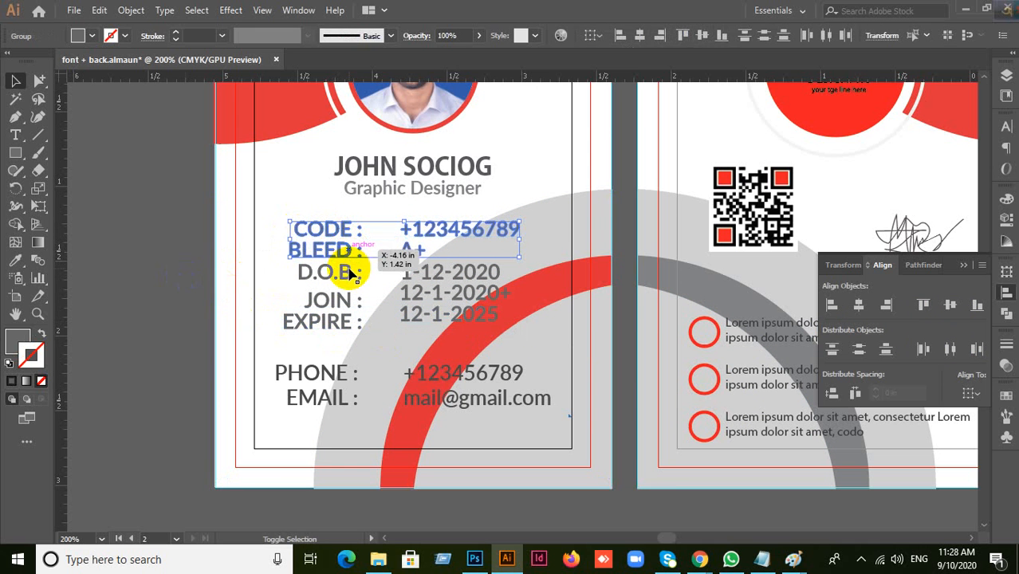
pyautogui.keyDown('shift'); pyautogui.click(343, 271); pyautogui.keyUp('shift')
pyautogui.keyDown('shift'); pyautogui.click(352, 307); pyautogui.keyUp('shift')
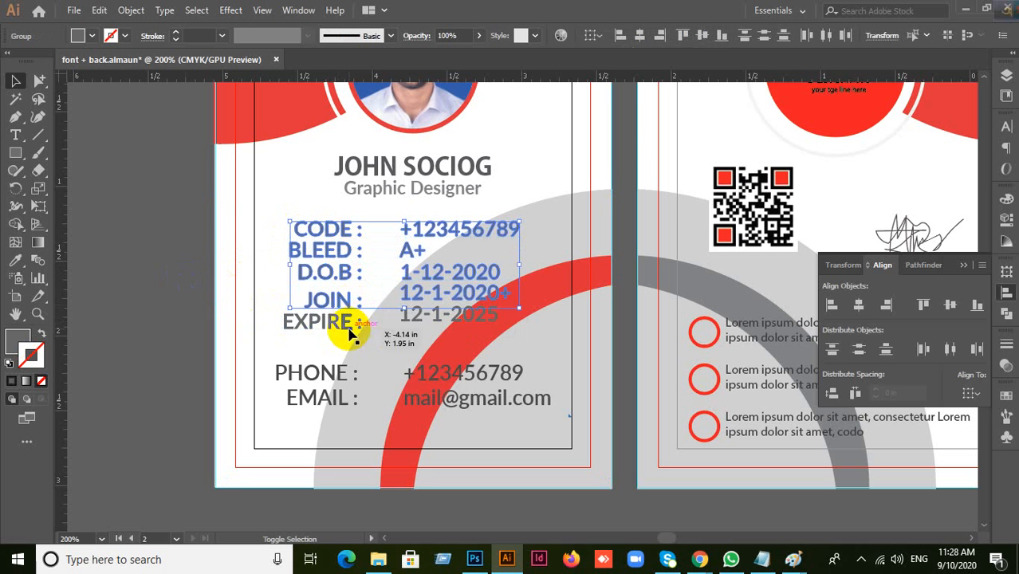
pyautogui.keyDown('shift'); pyautogui.click(340, 323); pyautogui.keyUp('shift')
pyautogui.click(833, 394)
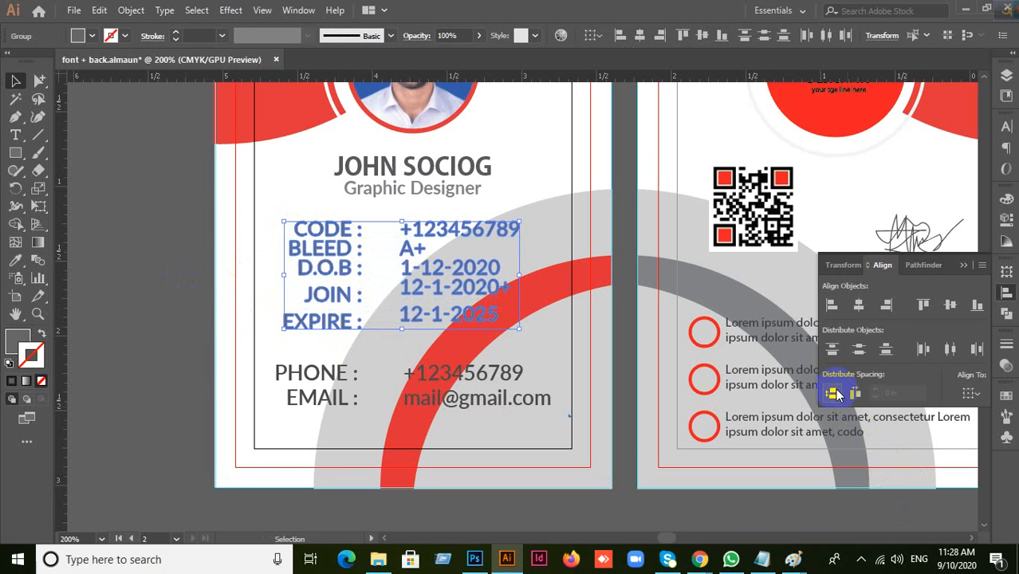
pyautogui.click(196, 357)
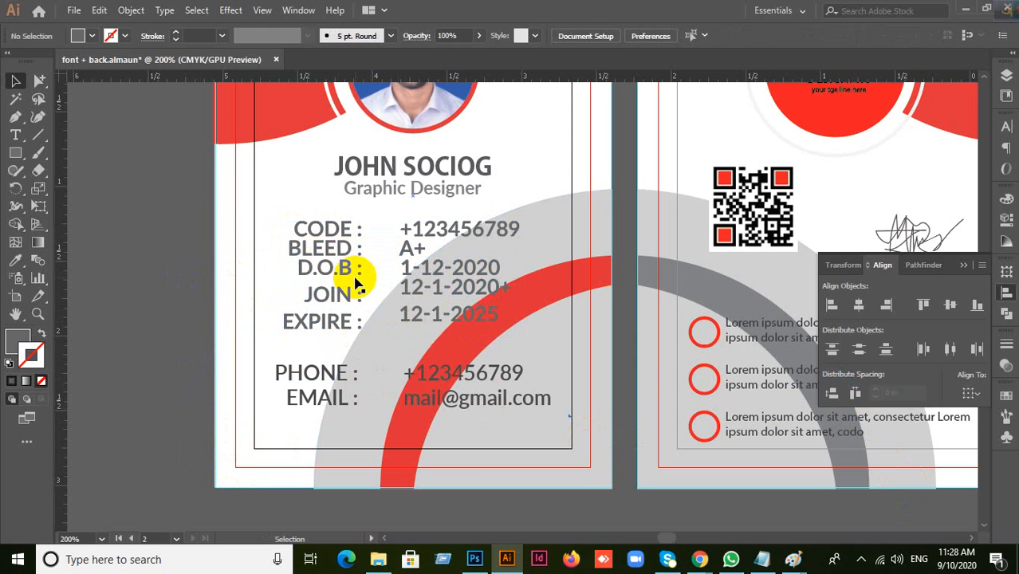
# Step: Undo the vertical spacing distribution, check the grouping of the BLEED row, and clear the selection
pyautogui.hotkey('ctrl', 'z')
pyautogui.click(172, 279)
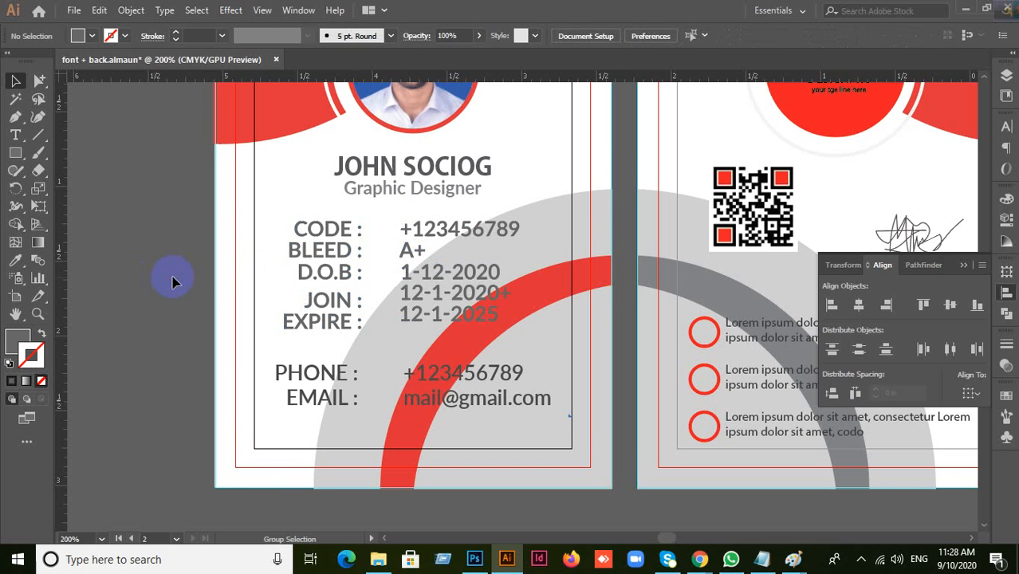
pyautogui.click(324, 254)
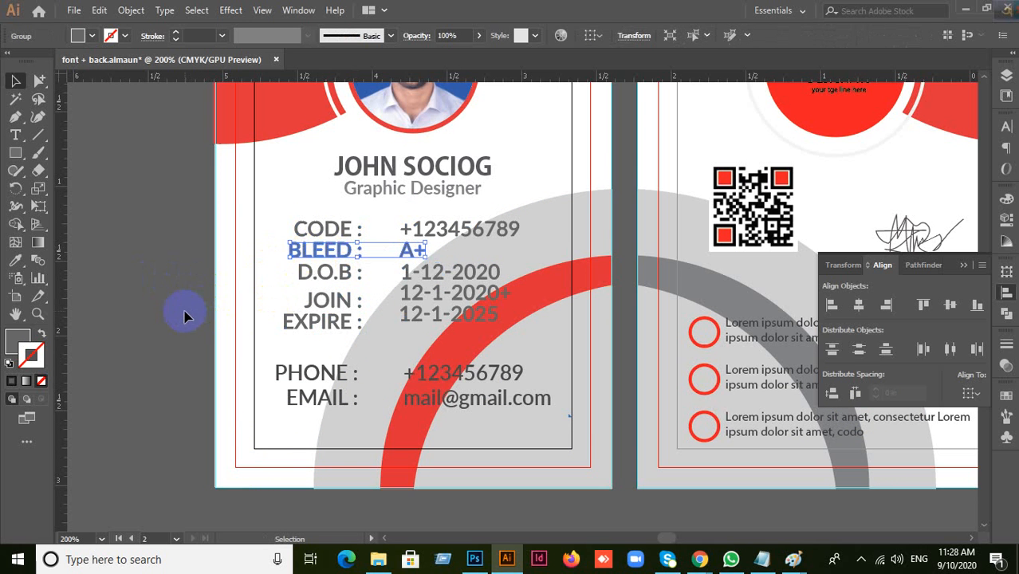
pyautogui.click(186, 311)
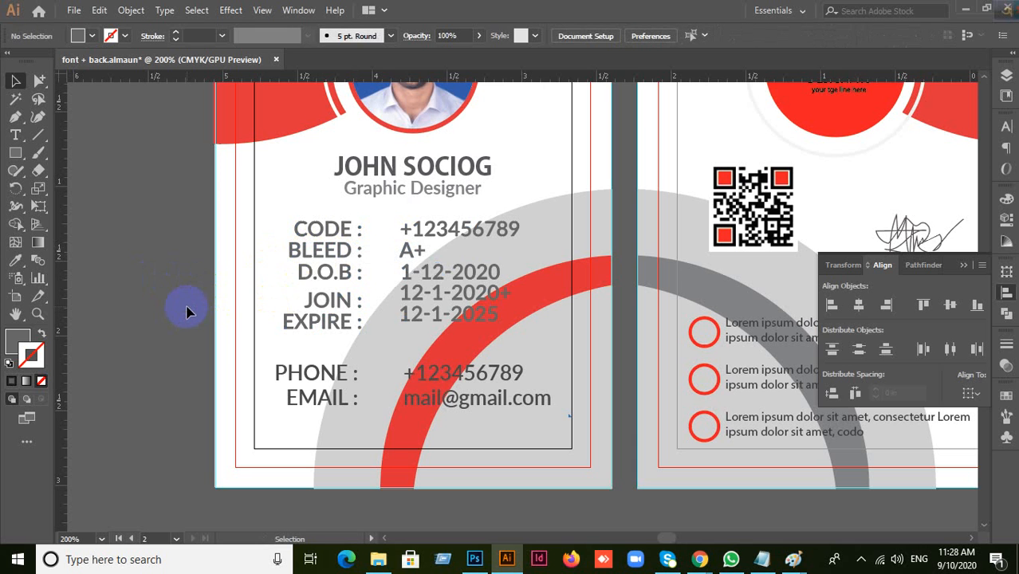
# Step: Ungroup the JOIN row on the front card and clear the selection
pyautogui.click(453, 296)
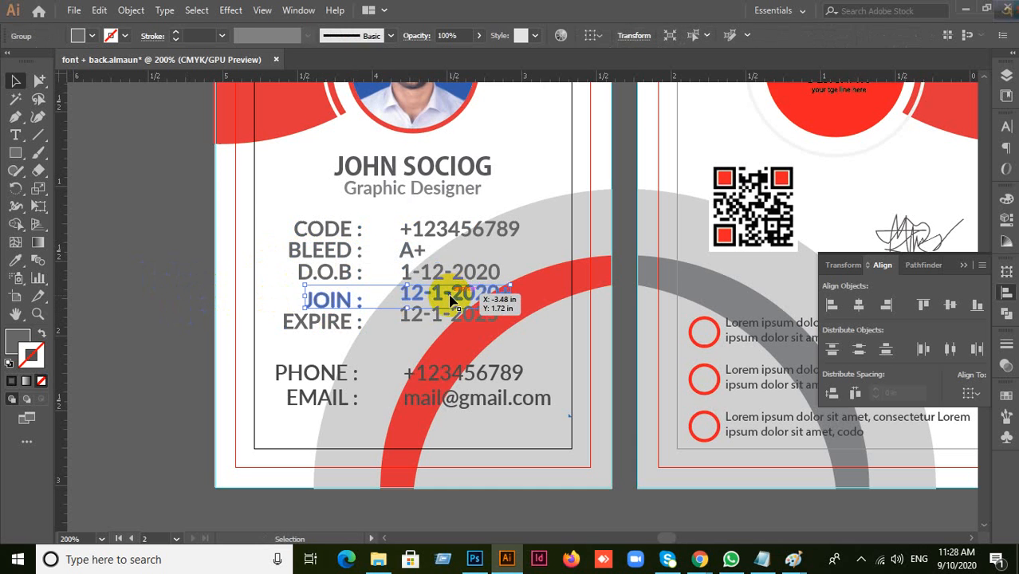
pyautogui.rightClick(449, 294)
pyautogui.click(475, 159)
pyautogui.click(177, 280)
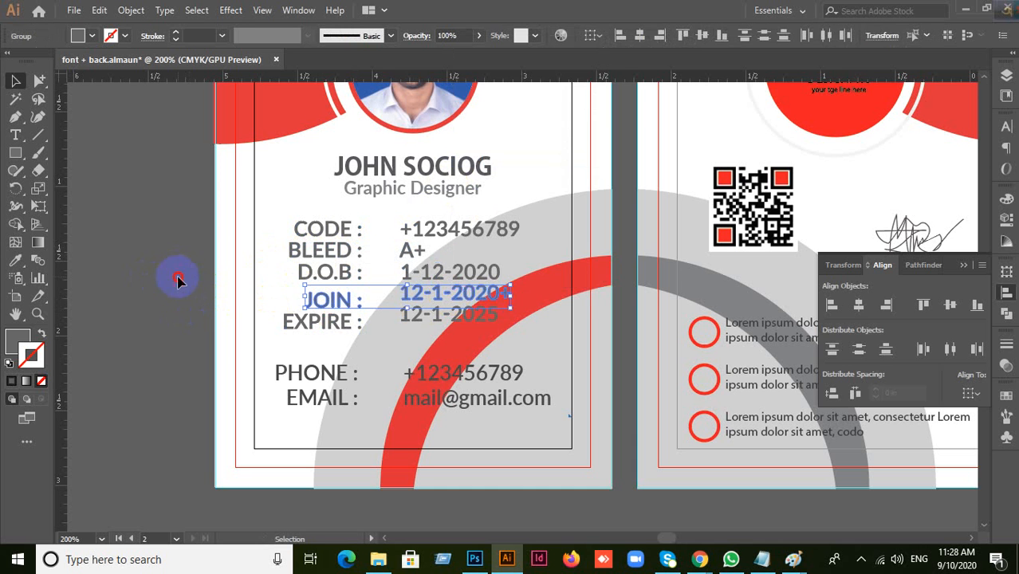
# Step: Align the JOIN label and its date on their vertical centres and group them again
pyautogui.click(323, 308)
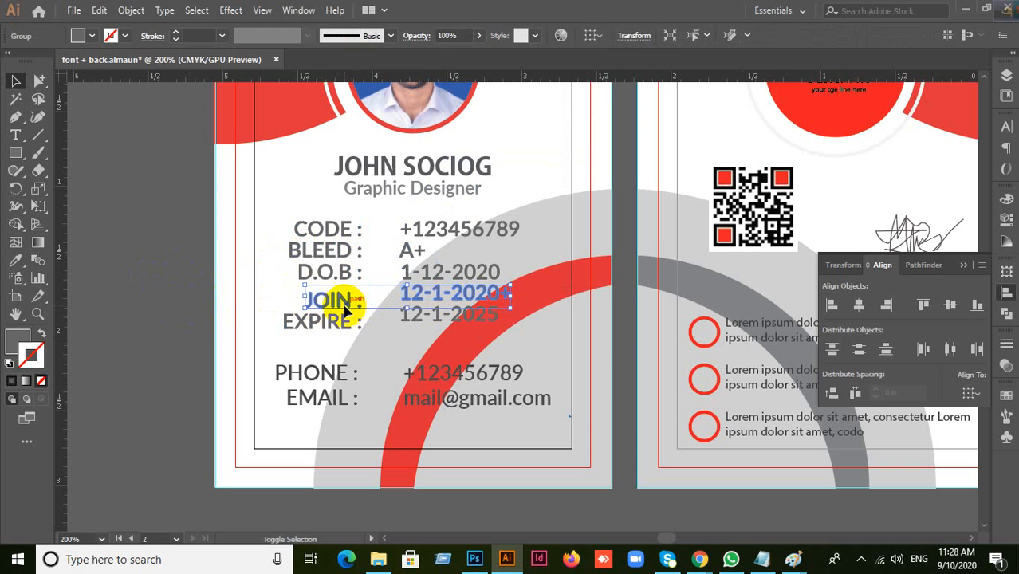
pyautogui.click(950, 304)
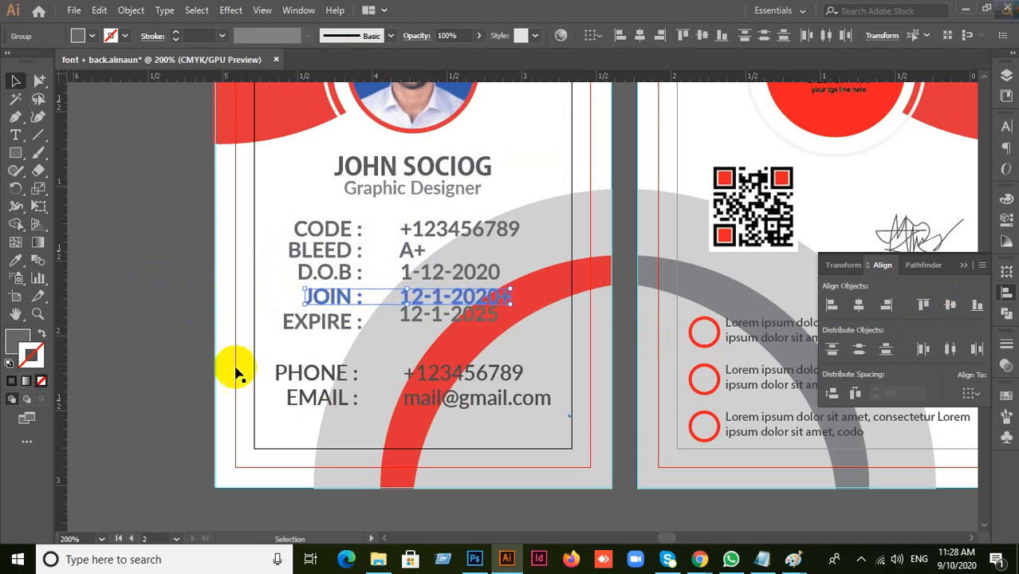
pyautogui.hotkey('ctrl', 'g')
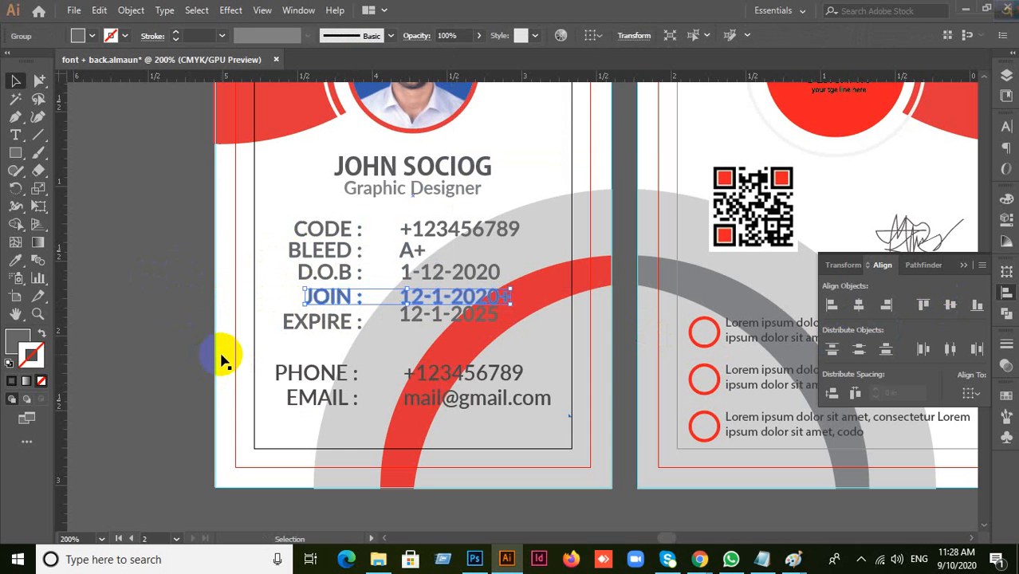
pyautogui.click(224, 362)
# Step: Try distributing the vertical spacing evenly between the five grouped rows from CODE to EXPIRE
pyautogui.scroll(2, 338, 274)
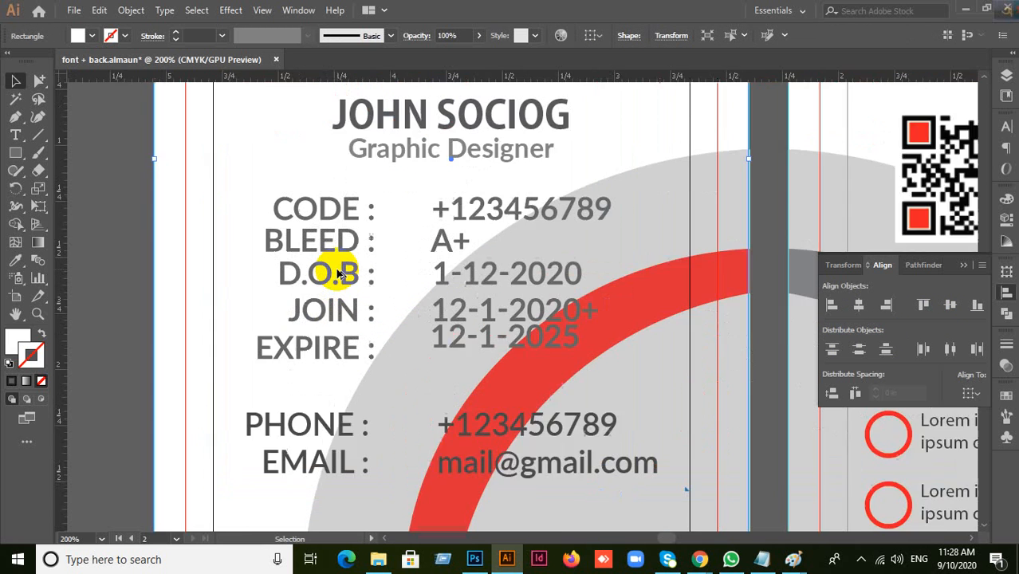
pyautogui.scroll(2, 337, 274)
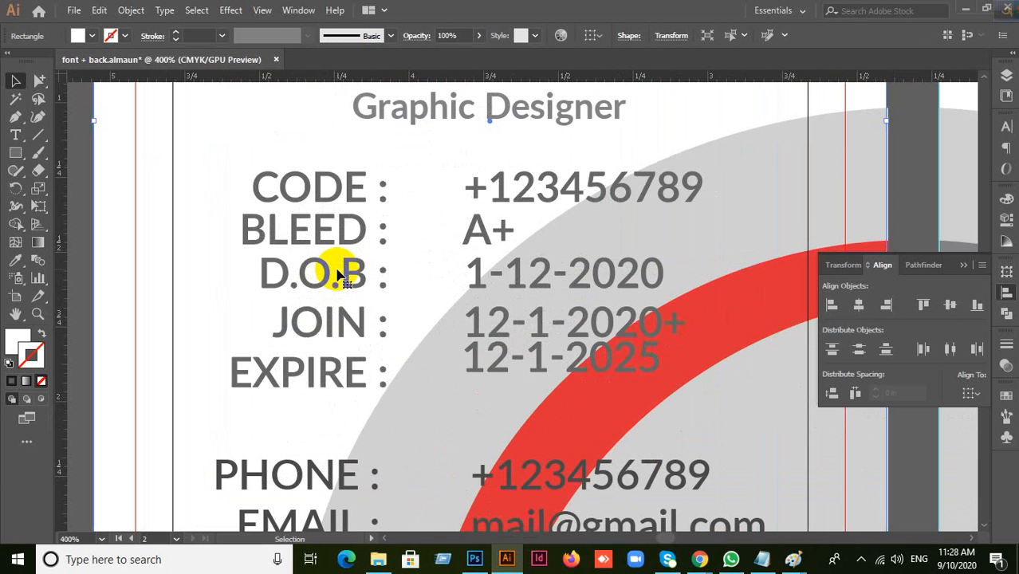
pyautogui.click(336, 190)
pyautogui.keyDown('shift'); pyautogui.click(359, 244); pyautogui.keyUp('shift')
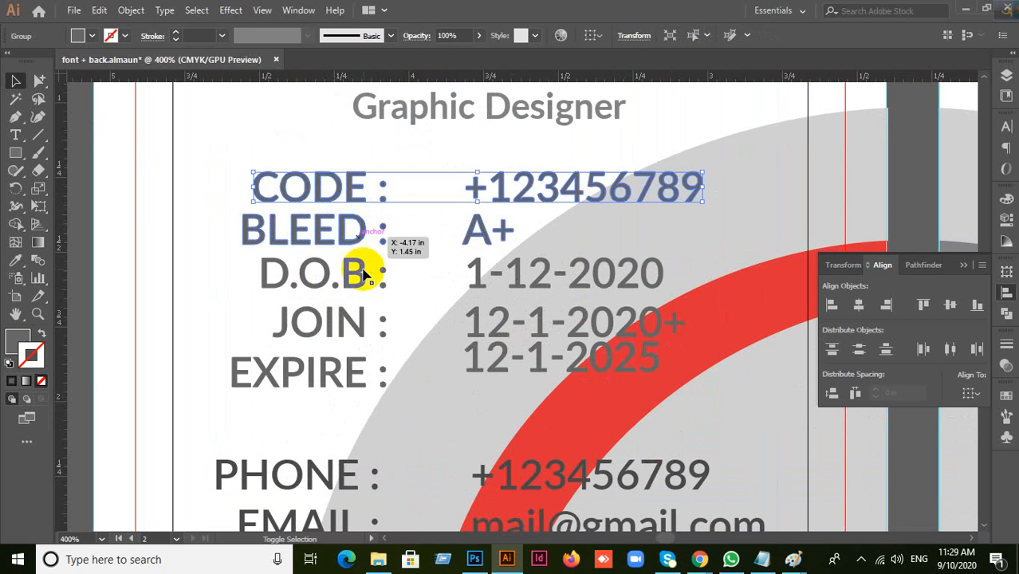
pyautogui.keyDown('shift'); pyautogui.click(359, 273); pyautogui.keyUp('shift')
pyautogui.keyDown('shift'); pyautogui.click(356, 323); pyautogui.keyUp('shift')
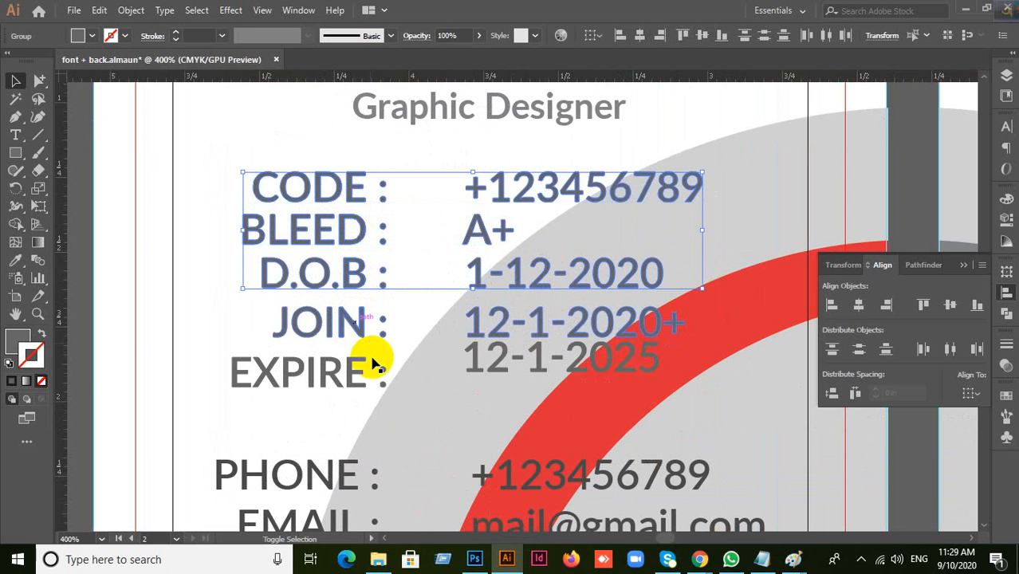
pyautogui.keyDown('shift'); pyautogui.click(355, 378); pyautogui.keyUp('shift')
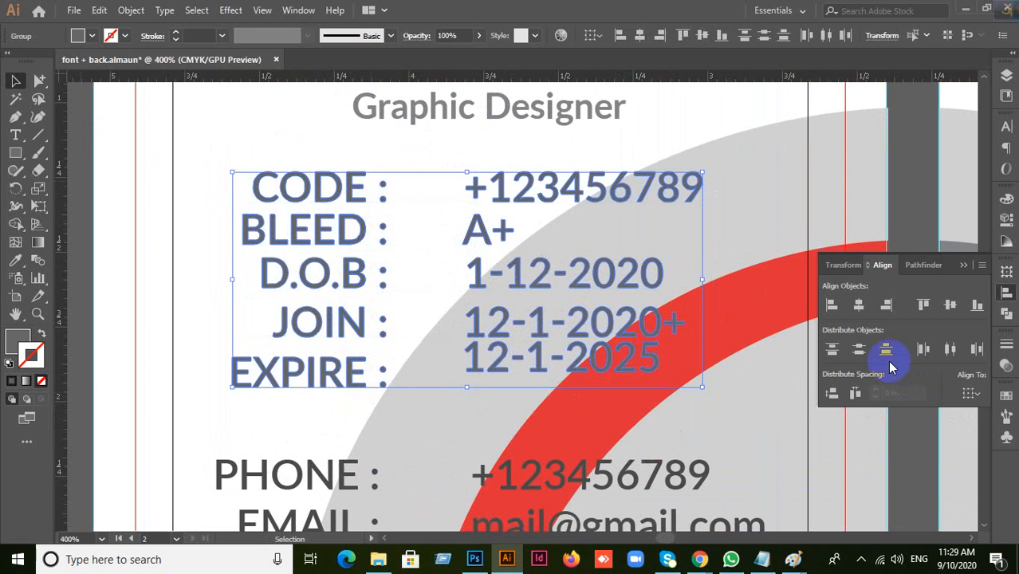
pyautogui.click(831, 393)
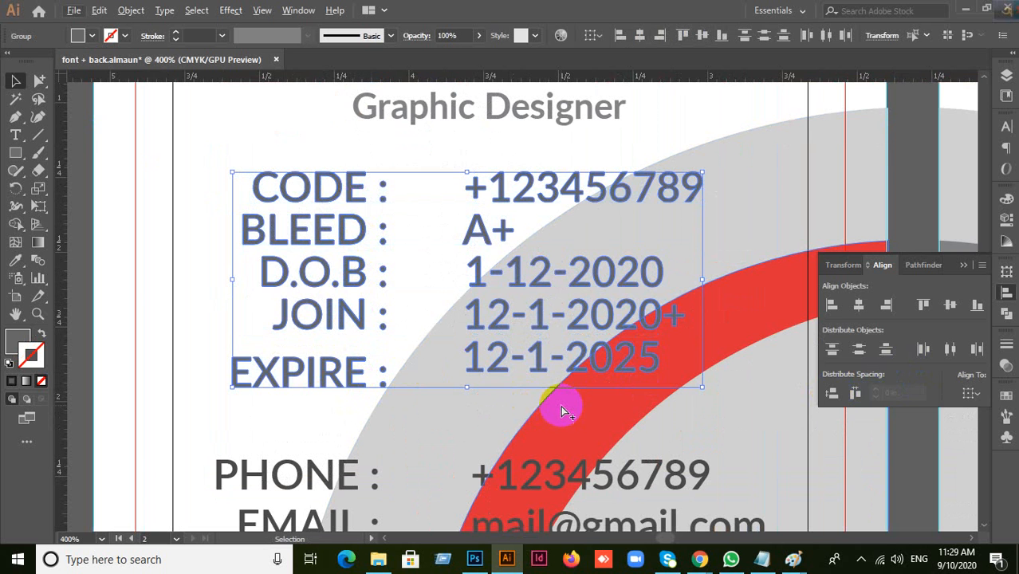
# Step: Undo the vertical spacing distribution of the five rows and clear the selection
pyautogui.hotkey('ctrl', 'z')
pyautogui.scroll(-2, 564, 404)
pyautogui.click(292, 351)
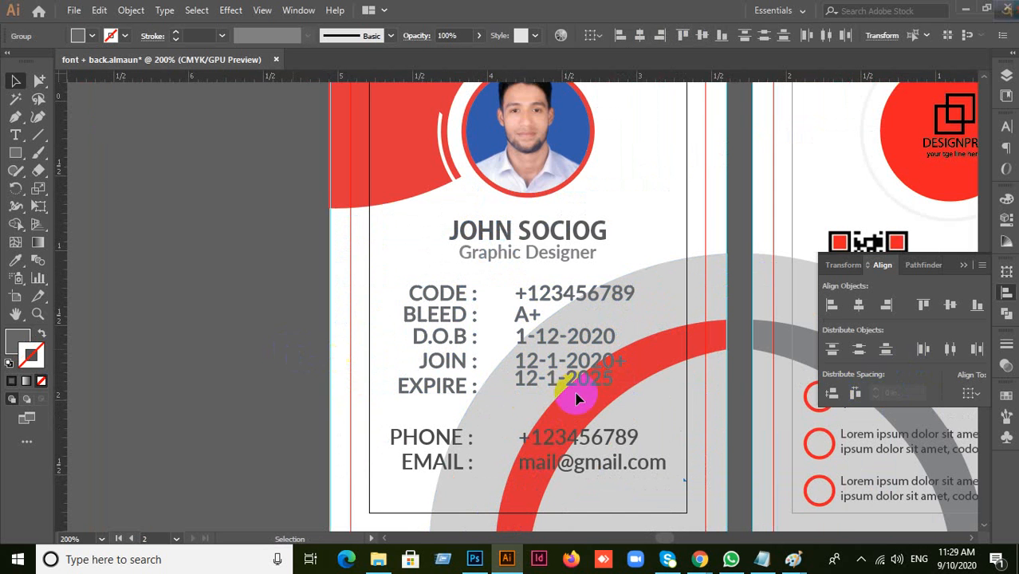
# Step: Ungroup the EXPIRE label from its date and clear the selection
pyautogui.click(601, 385)
pyautogui.rightClick(599, 381)
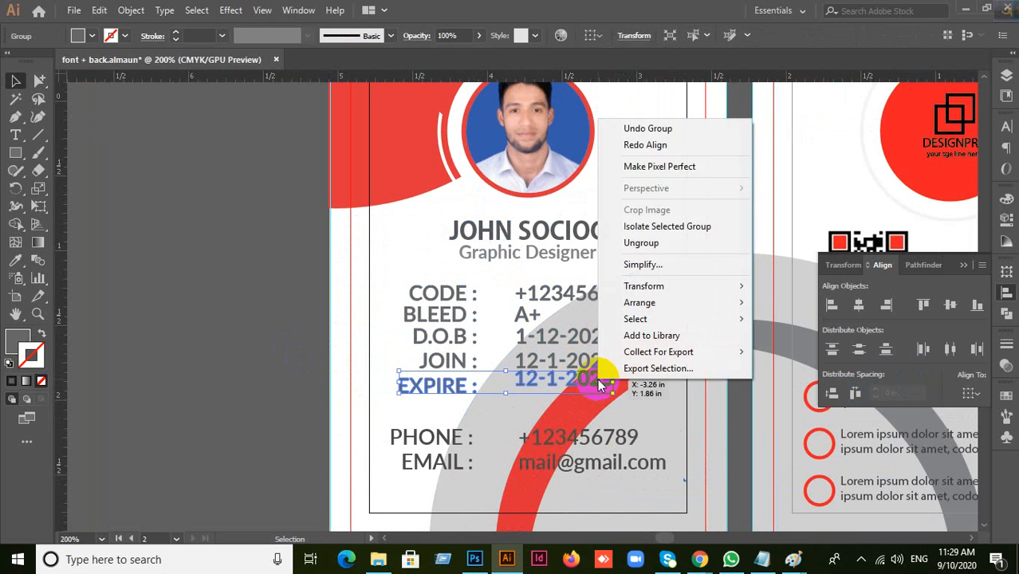
pyautogui.click(653, 246)
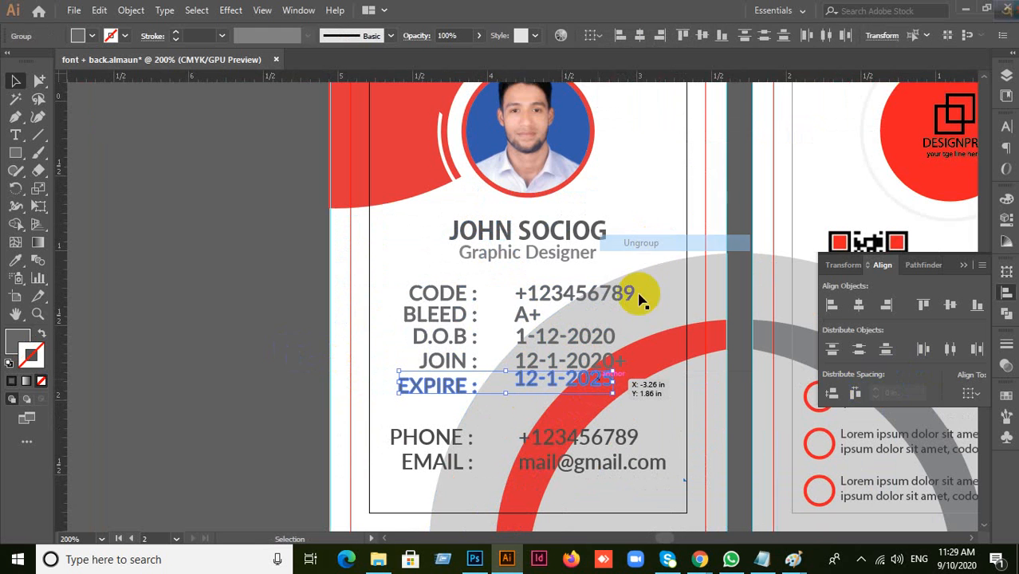
pyautogui.click(252, 366)
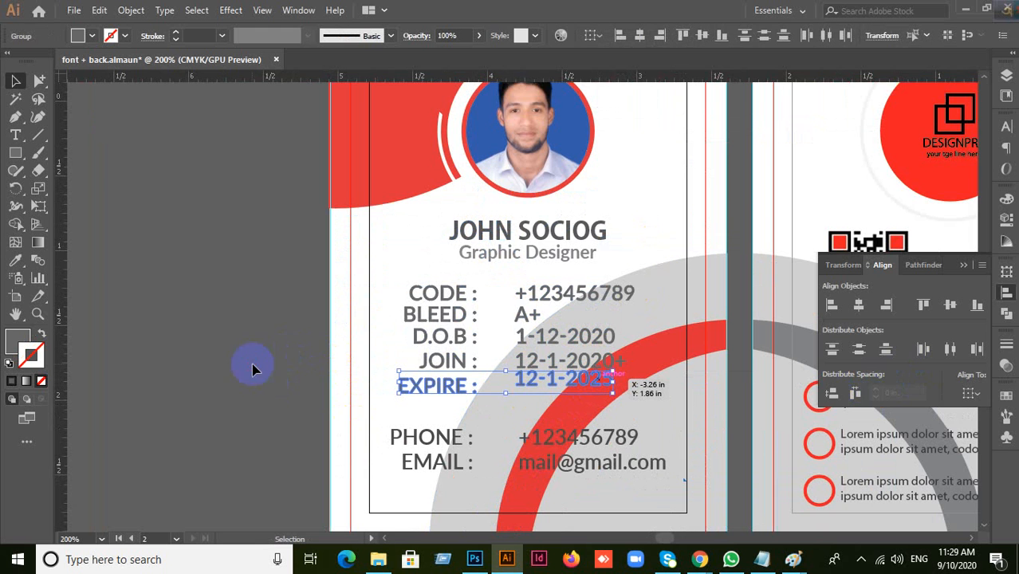
# Step: Ungroup the JOIN label from its date and clear the selection
pyautogui.click(561, 366)
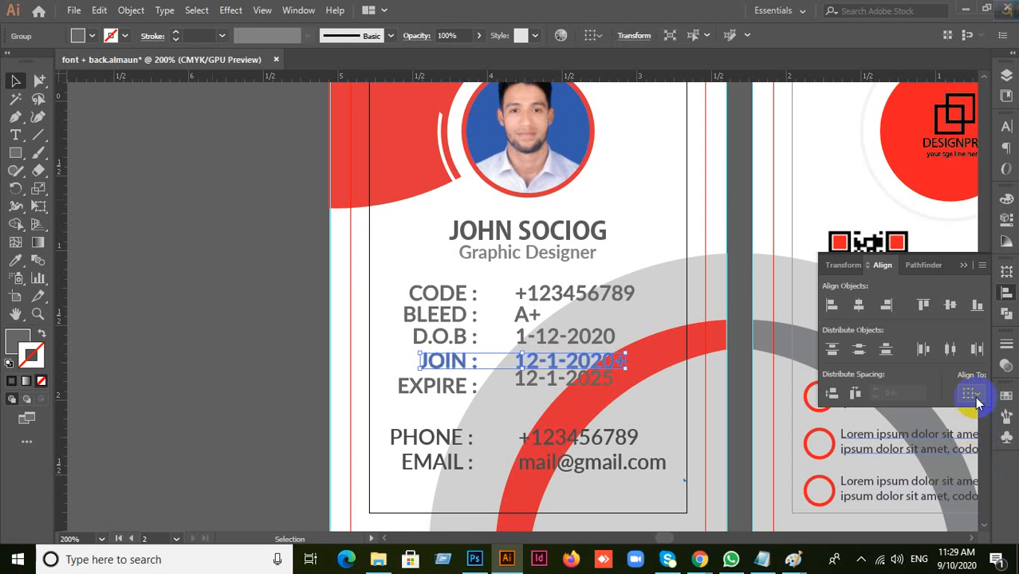
pyautogui.click(977, 401)
pyautogui.click(977, 397)
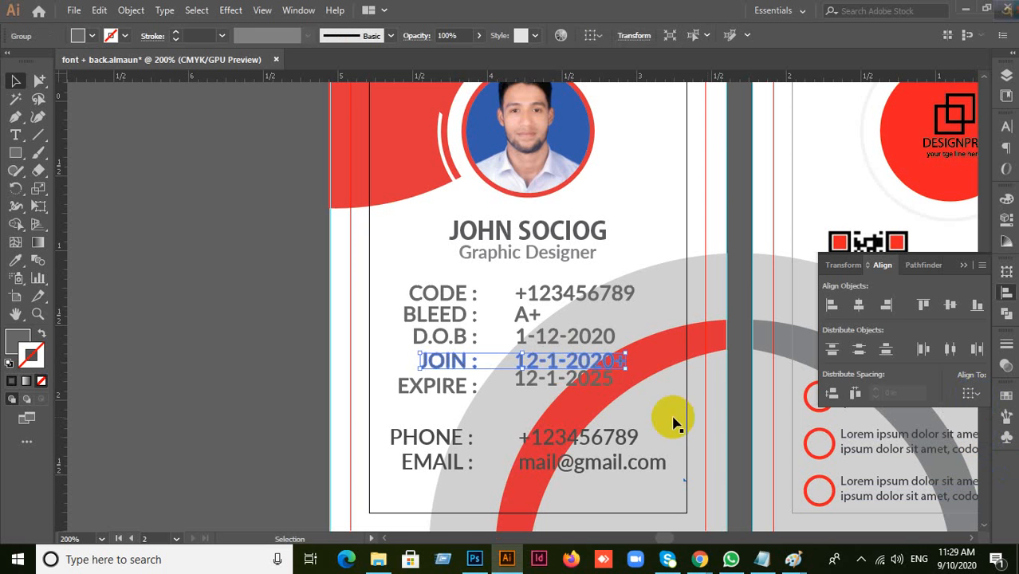
pyautogui.rightClick(552, 366)
pyautogui.click(608, 220)
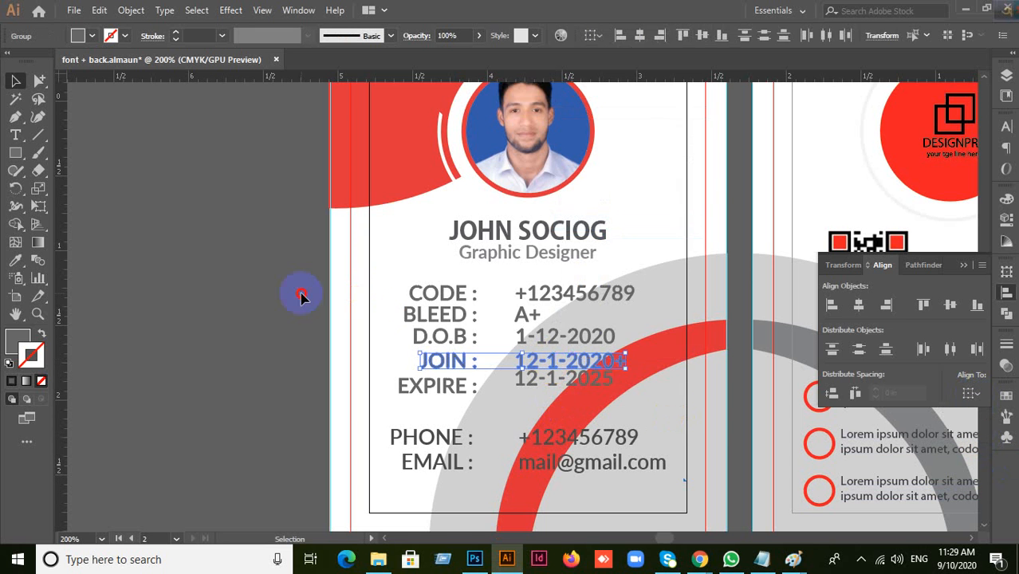
pyautogui.click(302, 291)
# Step: Ungroup the D.O.B label from its date and clear the selection
pyautogui.click(585, 338)
pyautogui.rightClick(579, 336)
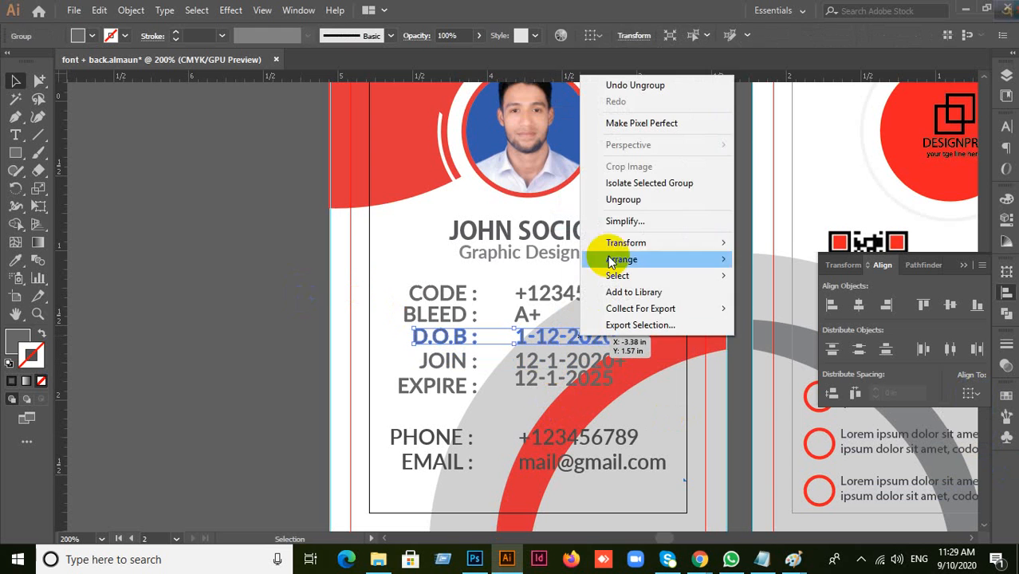
pyautogui.click(623, 200)
pyautogui.click(291, 285)
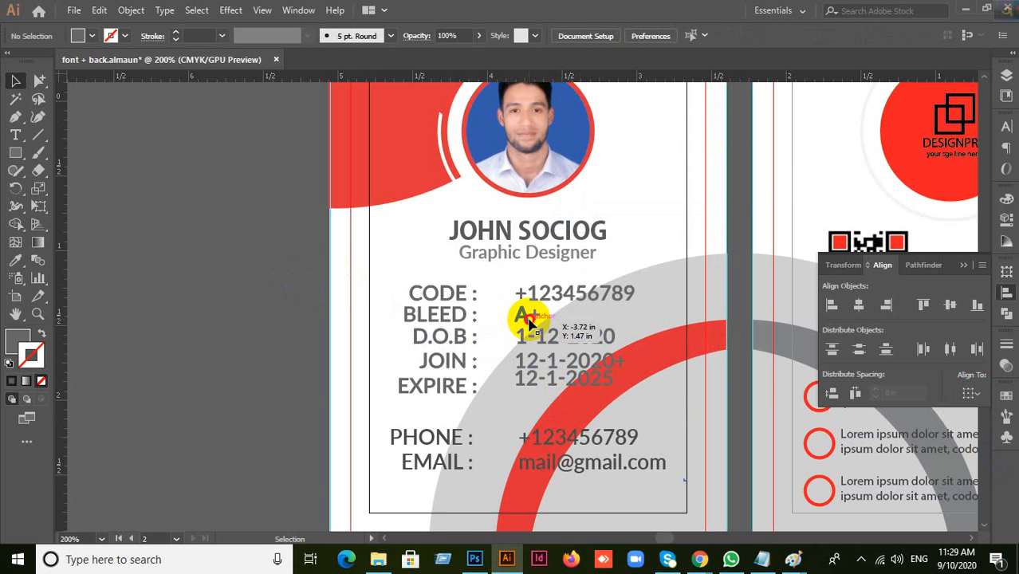
# Step: Ungroup the BLEED row and the CODE row into separate labels and values
pyautogui.rightClick(528, 319)
pyautogui.click(568, 188)
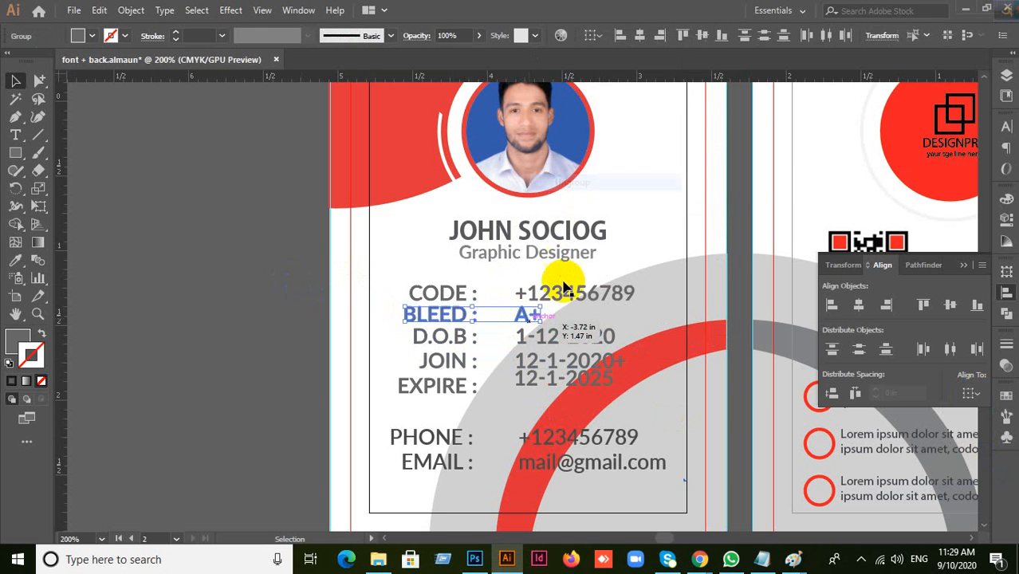
pyautogui.click(568, 294)
pyautogui.rightClick(563, 294)
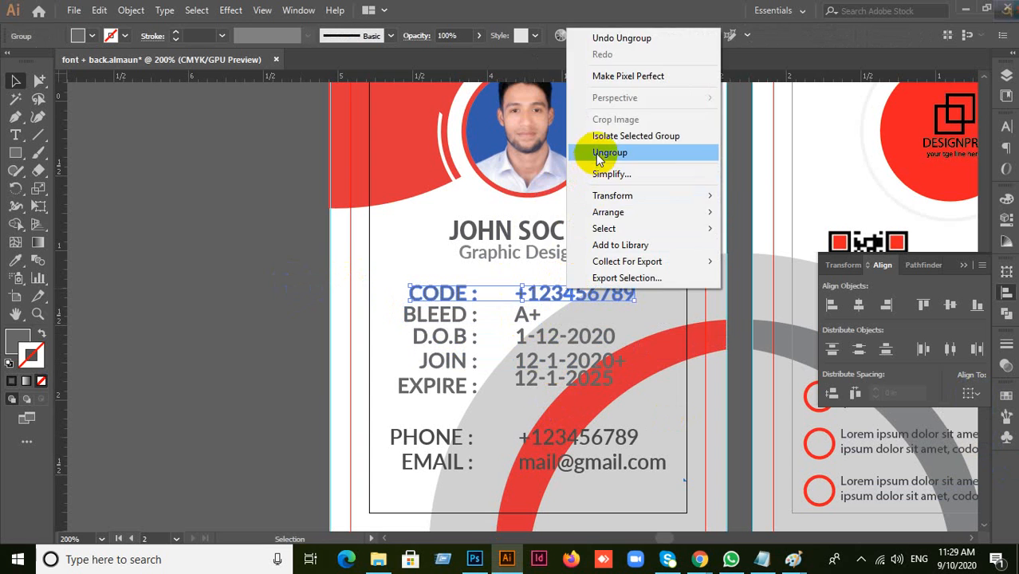
pyautogui.click(603, 156)
pyautogui.click(327, 267)
# Step: Select the front card's labels and values one by one to check which of them are separate objects
pyautogui.click(440, 305)
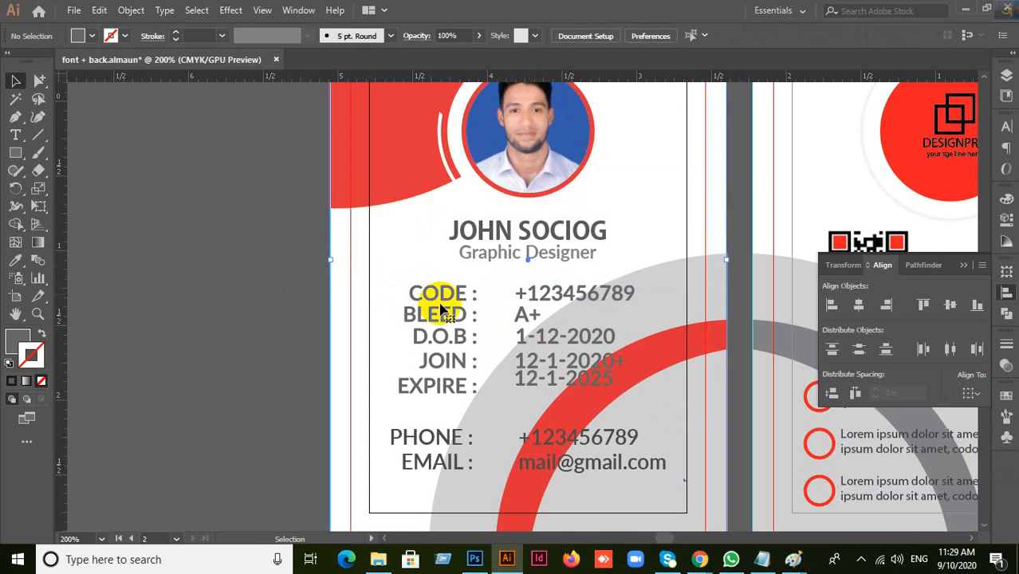
pyautogui.click(447, 296)
pyautogui.click(447, 297)
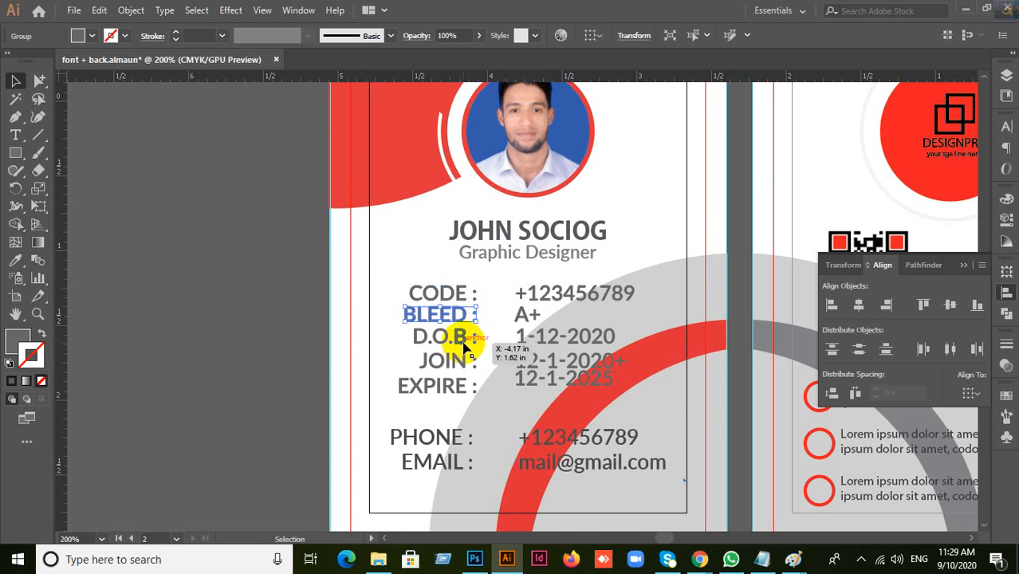
pyautogui.click(465, 340)
pyautogui.click(463, 367)
pyautogui.click(456, 390)
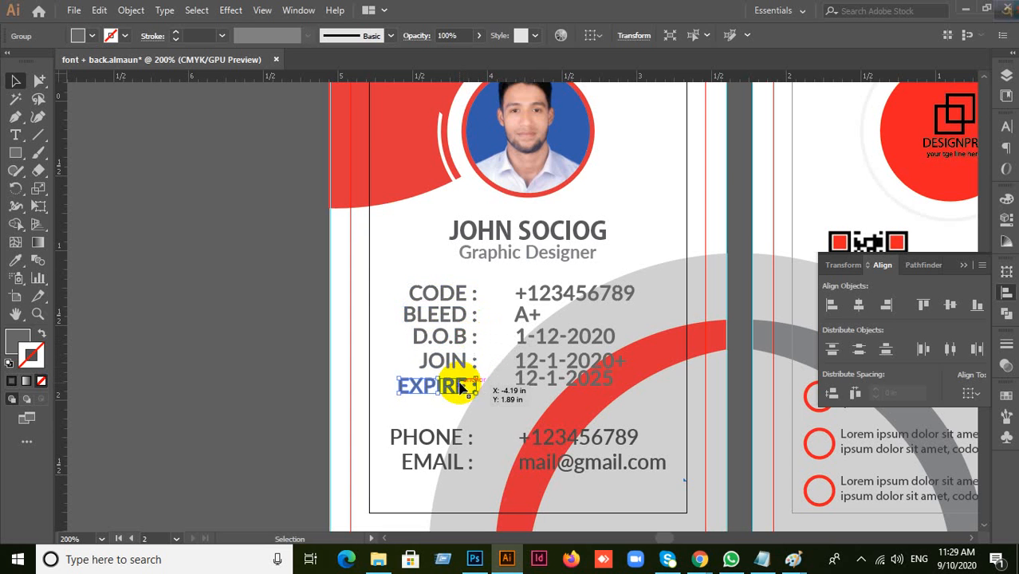
pyautogui.click(459, 437)
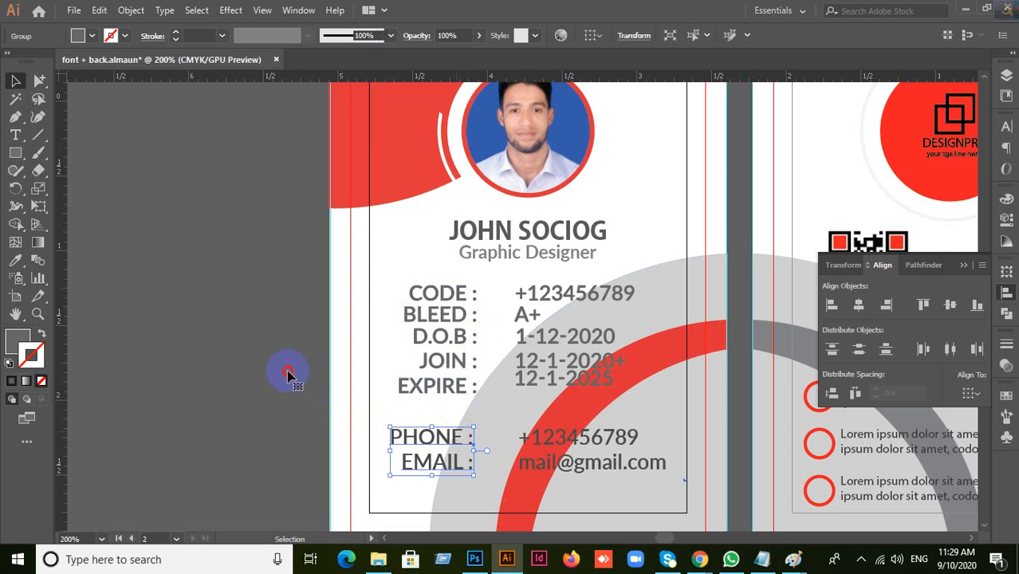
pyautogui.click(608, 337)
pyautogui.click(604, 339)
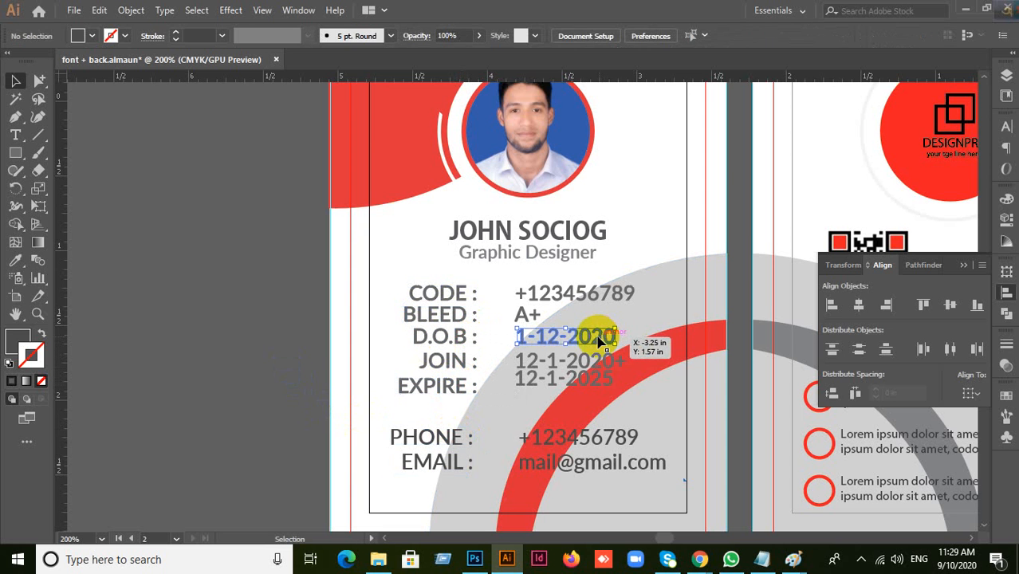
pyautogui.click(531, 317)
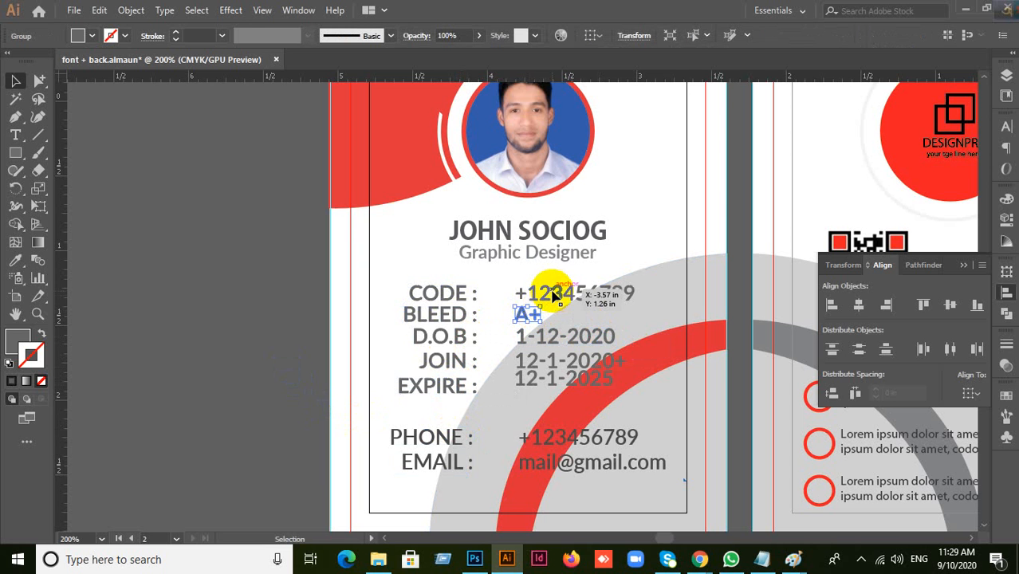
pyautogui.click(557, 294)
pyautogui.click(578, 365)
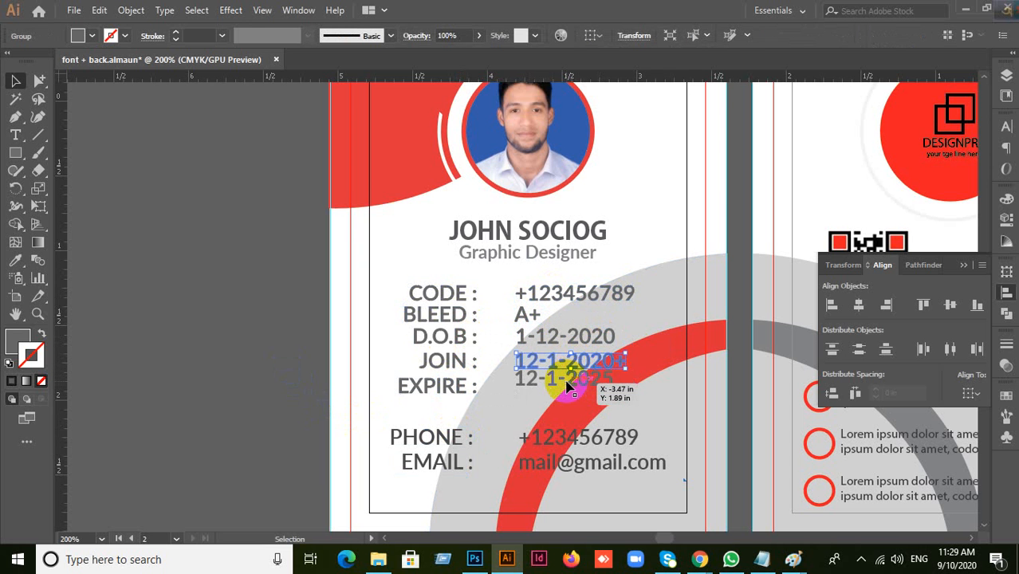
pyautogui.scroll(-1, 356, 333)
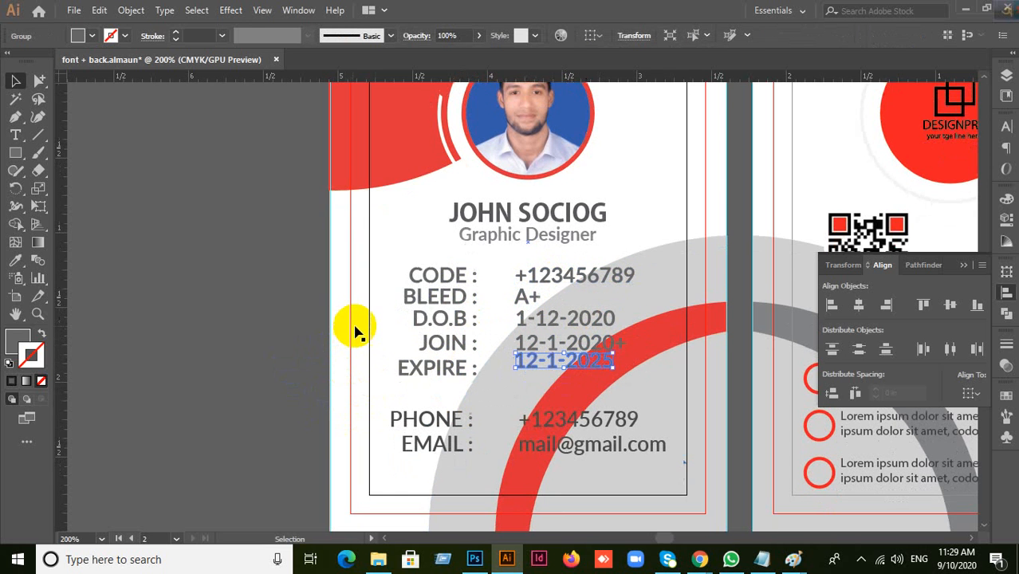
pyautogui.click(228, 371)
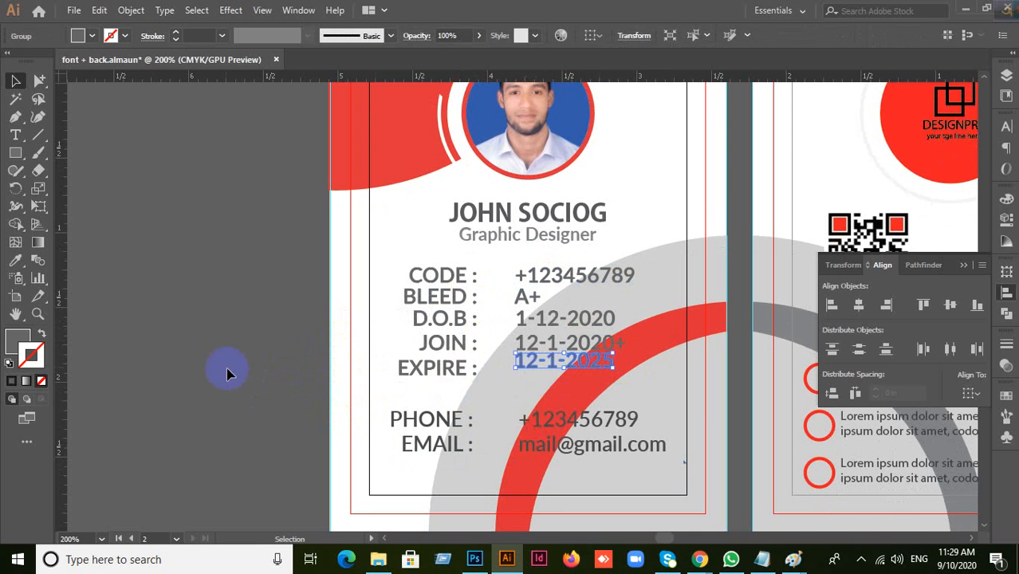
# Step: Select the CODE label together with its number as an example pair, and clear the selection
pyautogui.scroll(1, 712, 407)
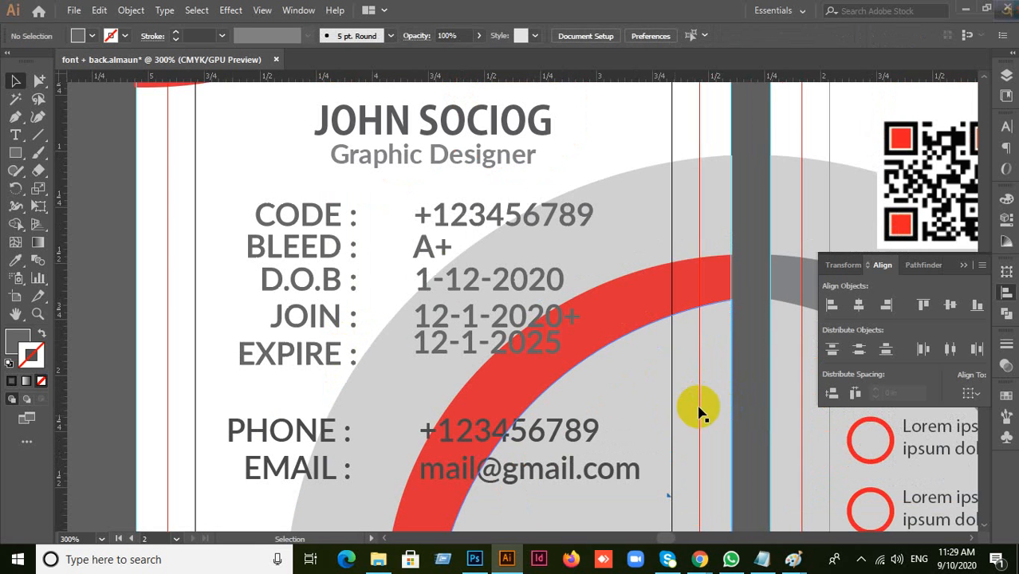
pyautogui.click(311, 217)
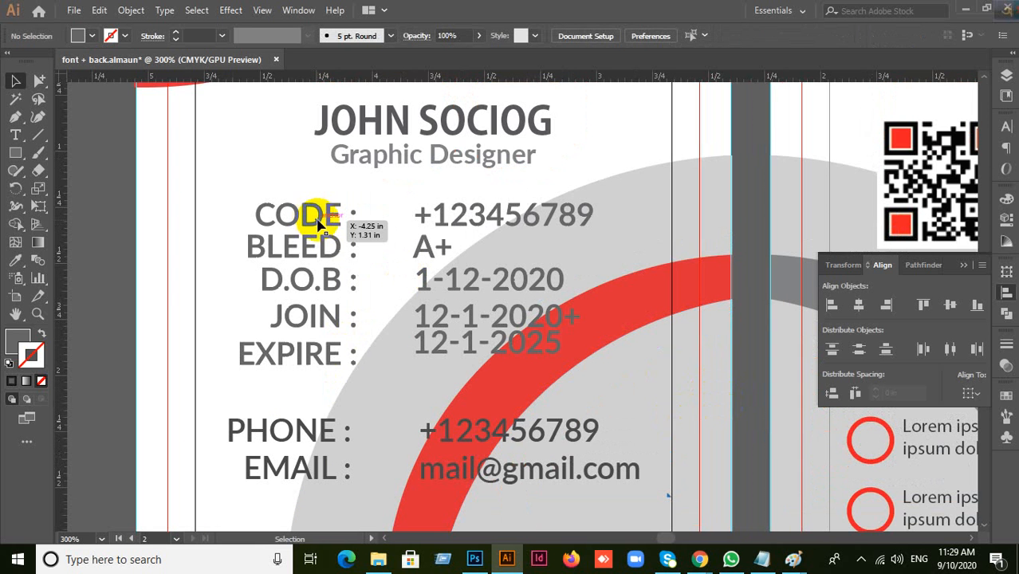
pyautogui.keyDown('shift'); pyautogui.click(461, 225); pyautogui.keyUp('shift')
pyautogui.click(402, 315)
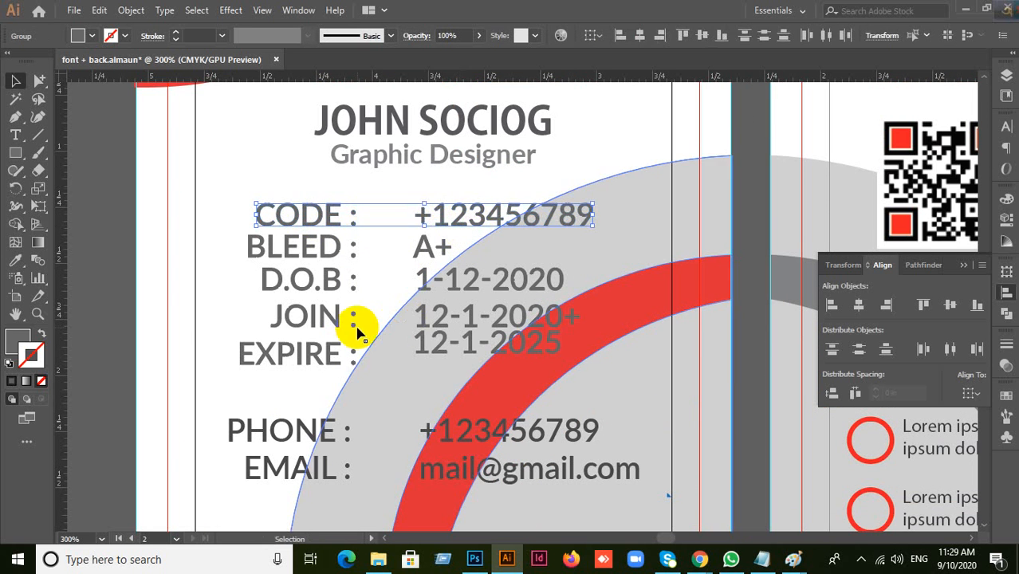
pyautogui.click(136, 317)
pyautogui.scroll(-2, 142, 321)
pyautogui.moveTo(489, 375); pyautogui.dragTo(822, 446)
pyautogui.click(273, 60)
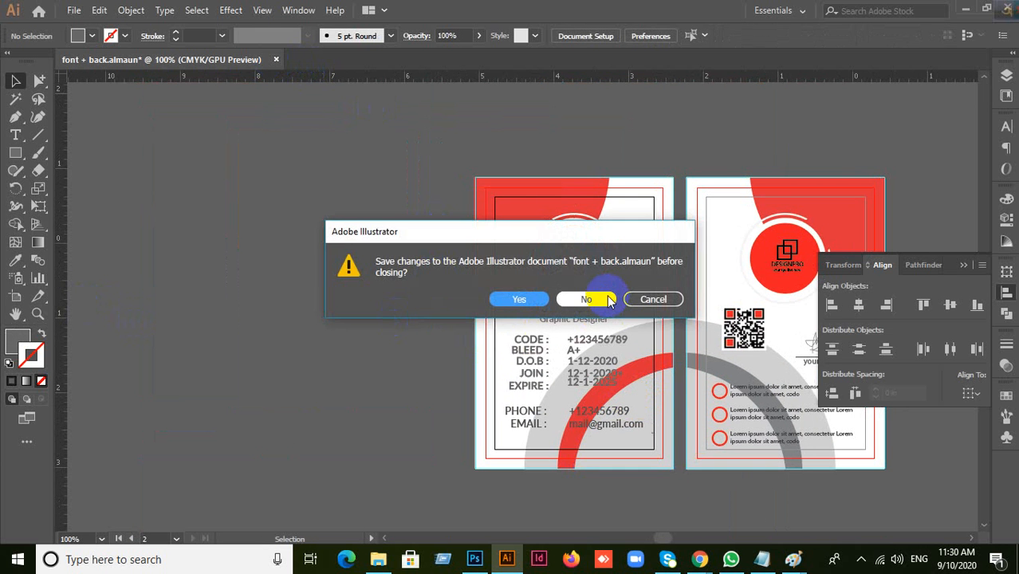
pyautogui.click(658, 299)
# Step: Close the ID card document without saving its changes
pyautogui.scroll(3, 671, 391)
pyautogui.scroll(-3, 674, 392)
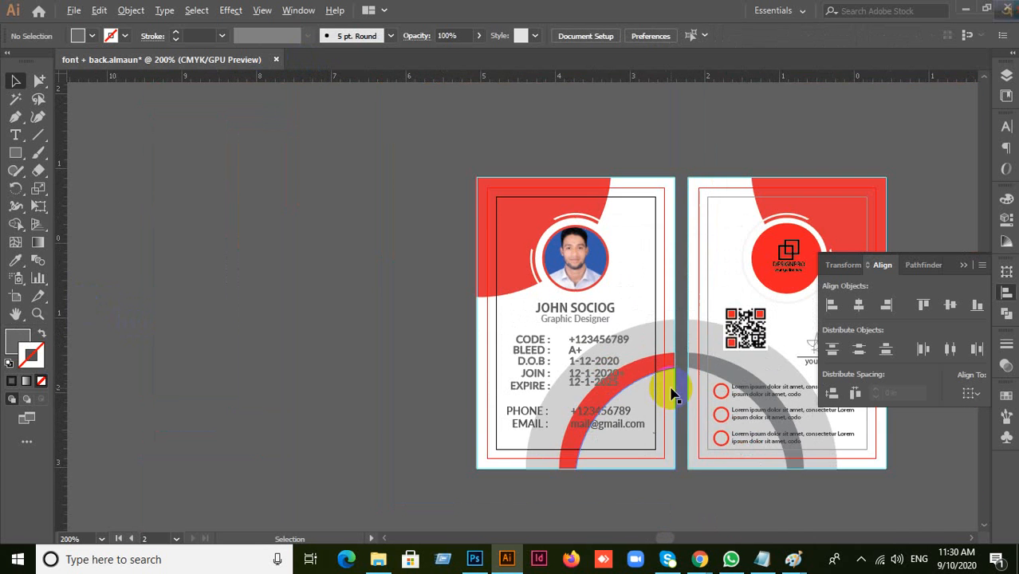
pyautogui.moveTo(767, 357); pyautogui.dragTo(684, 314)
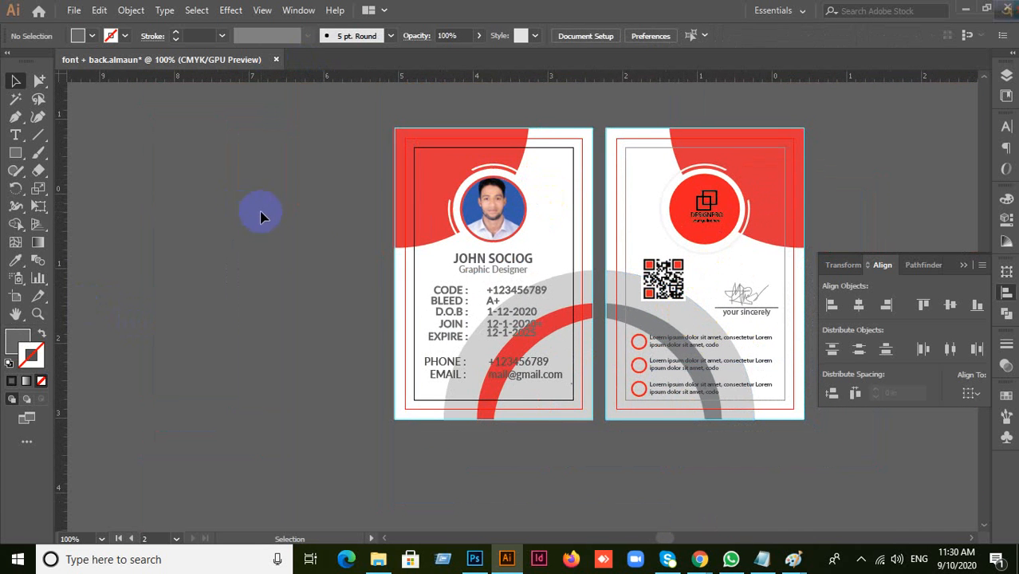
pyautogui.click(277, 60)
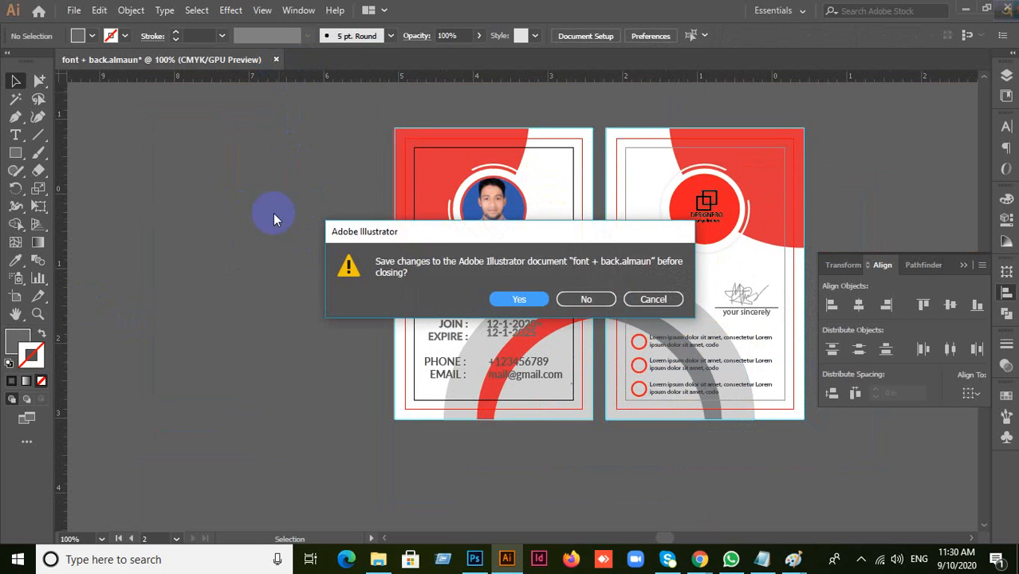
pyautogui.click(594, 301)
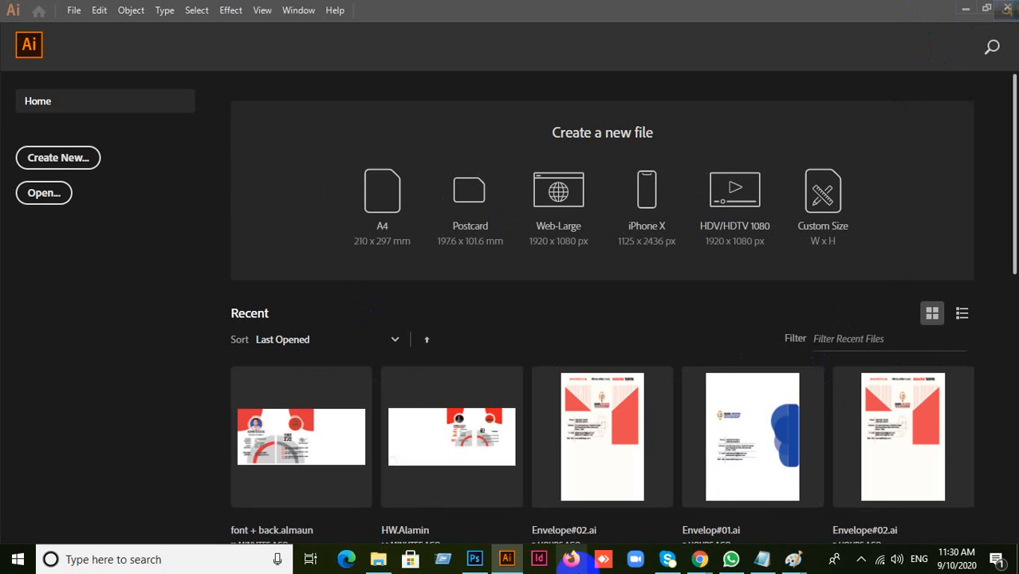
# Step: Switch to the Google Meet class window in Chrome
pyautogui.click(712, 560)
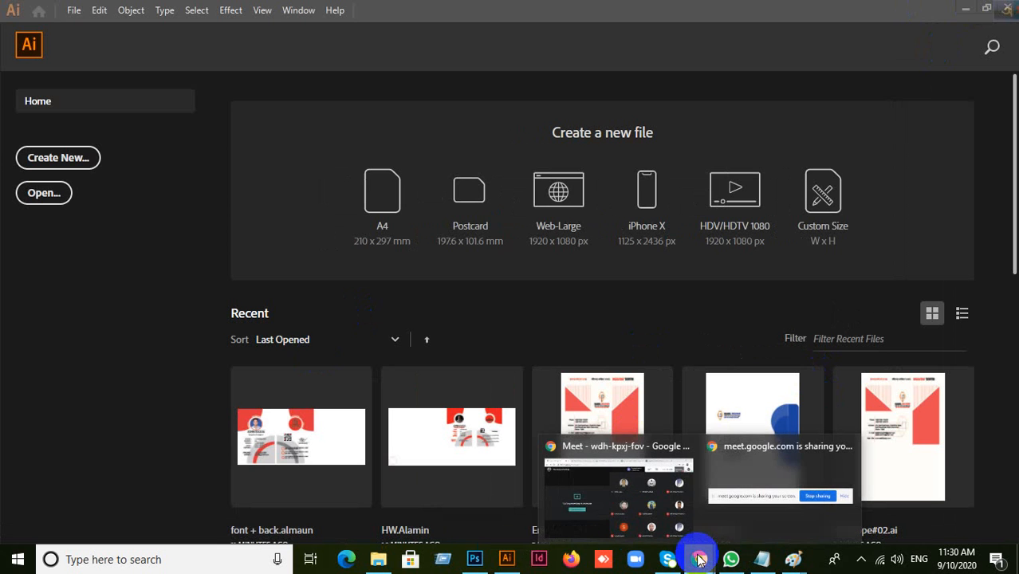
pyautogui.click(615, 513)
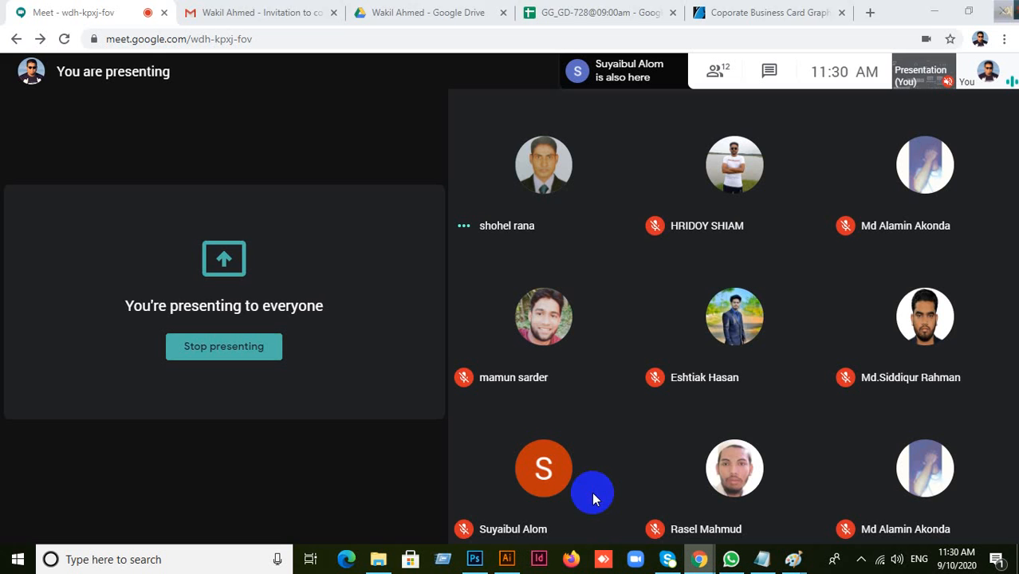
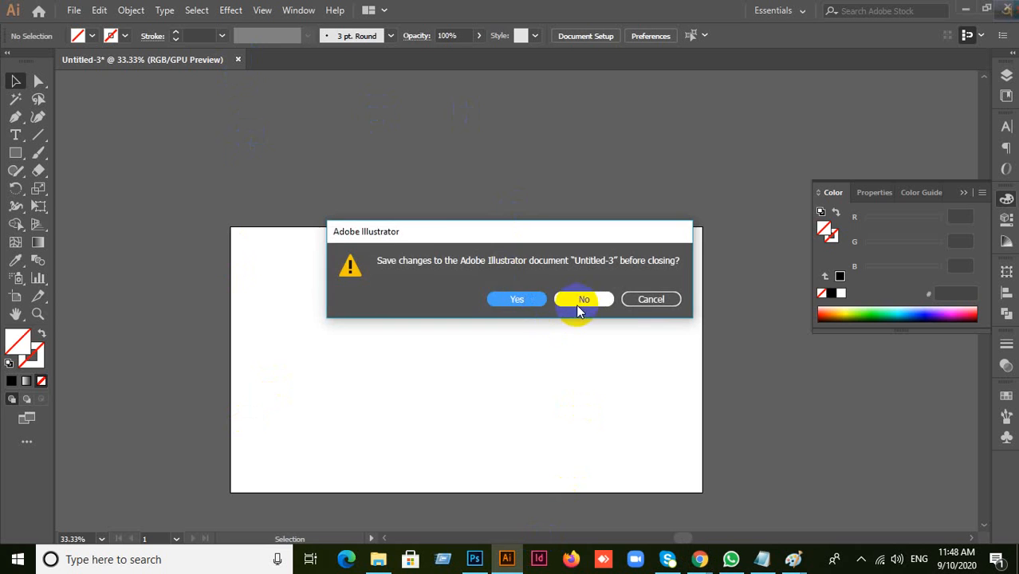
# Step: Close the Untitled-3 document without saving and start setting up a new document
pyautogui.click(578, 301)
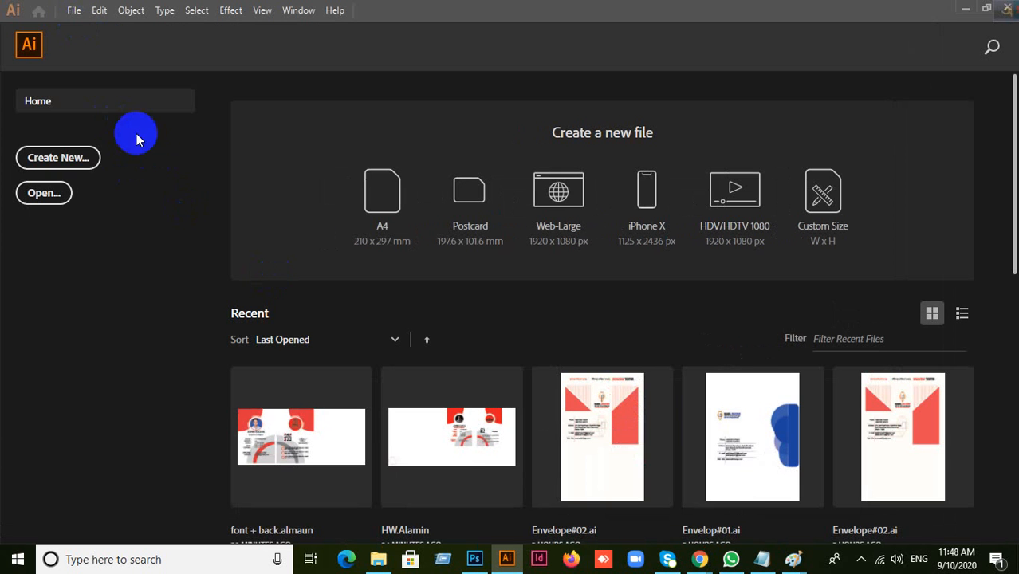
pyautogui.click(72, 11)
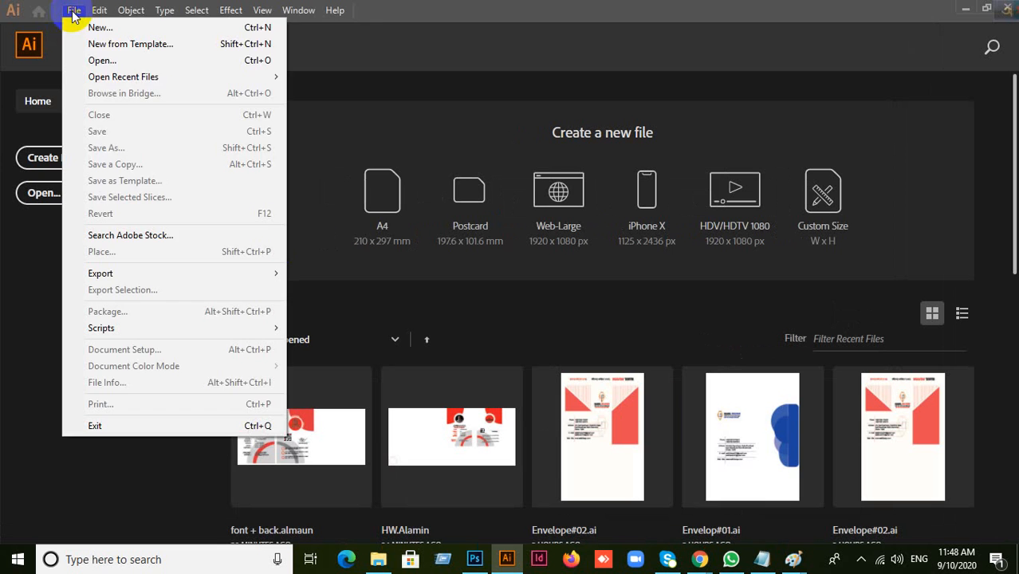
pyautogui.click(72, 15)
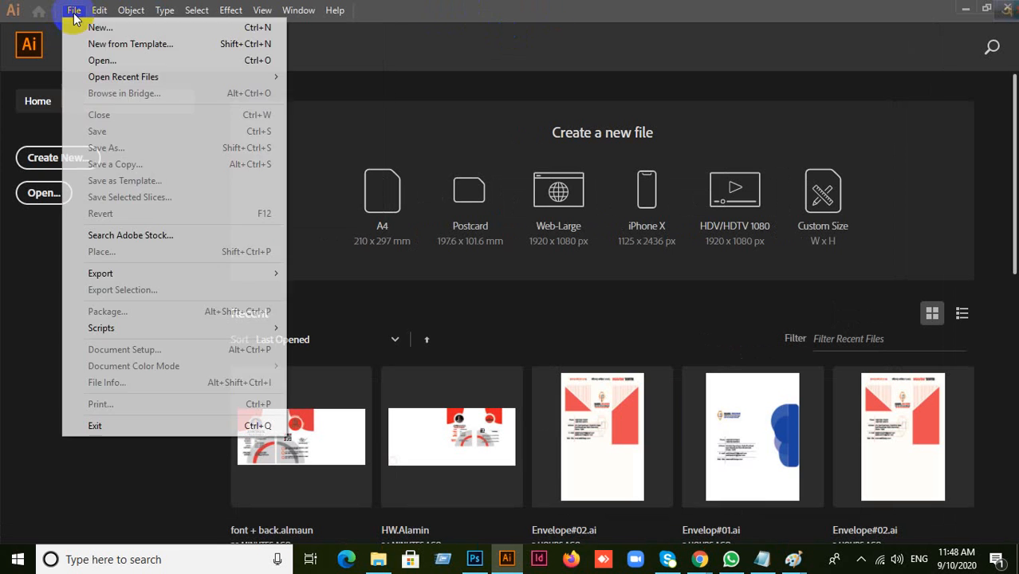
pyautogui.click(86, 29)
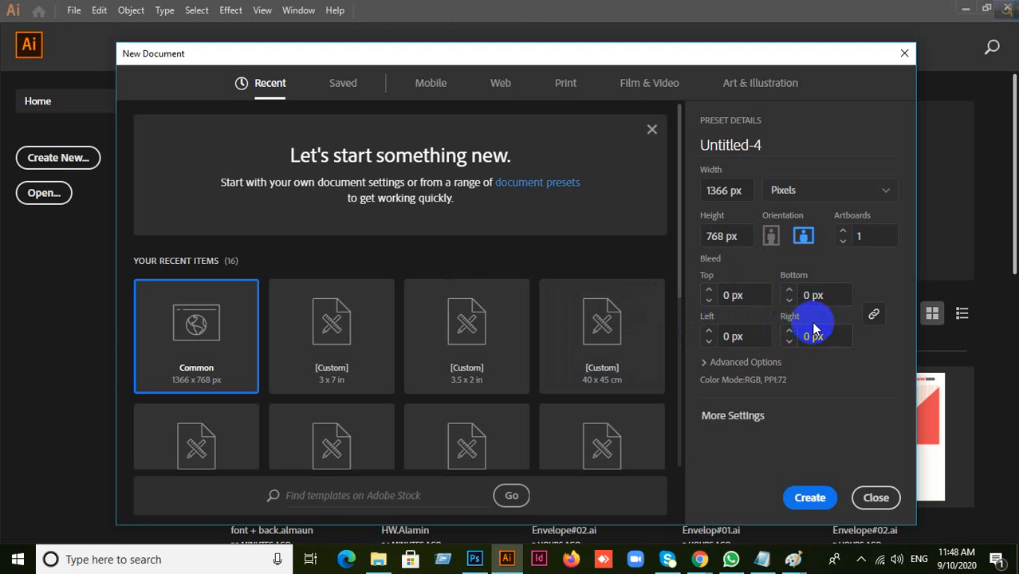
# Step: Set the new document's units to inches, with a width of 3.5 in and a height of 2 in
pyautogui.click(887, 192)
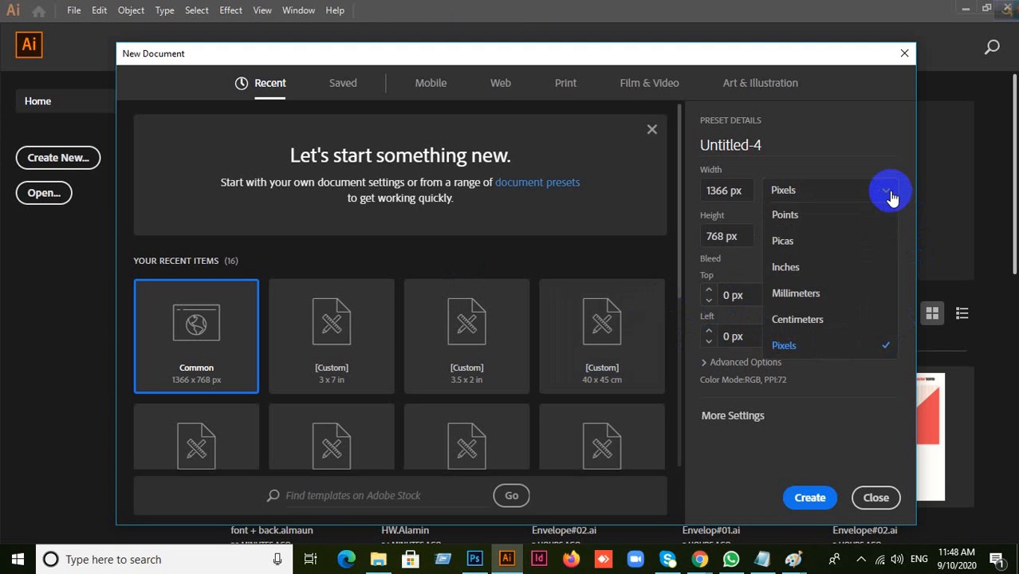
pyautogui.click(798, 266)
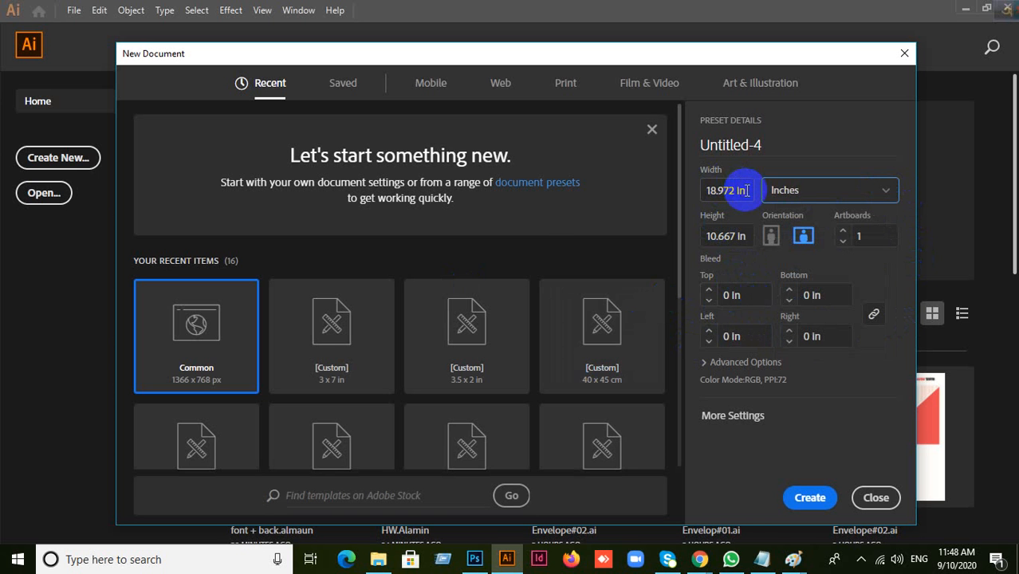
pyautogui.moveTo(745, 189); pyautogui.dragTo(544, 216)
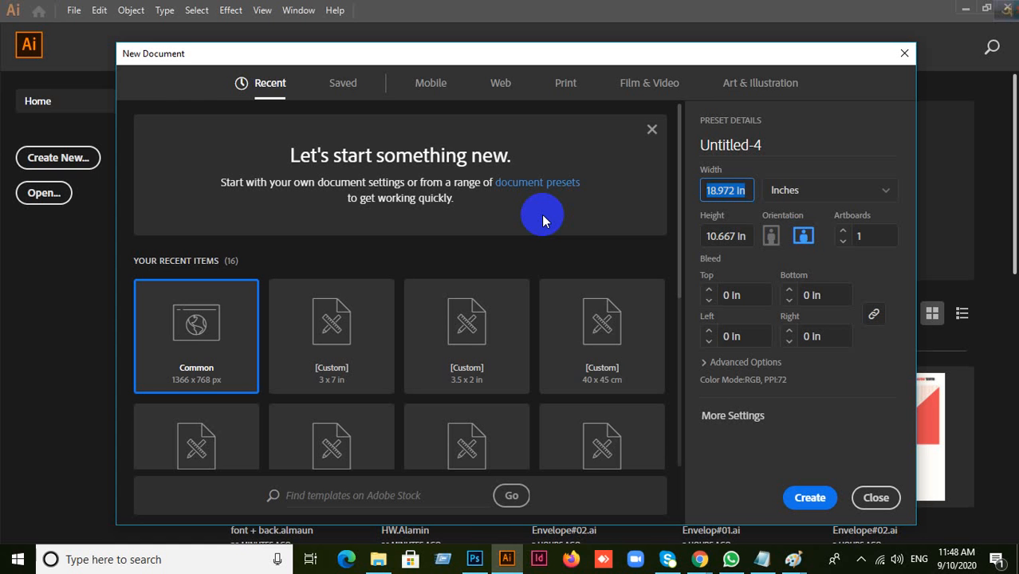
pyautogui.write('3.5')
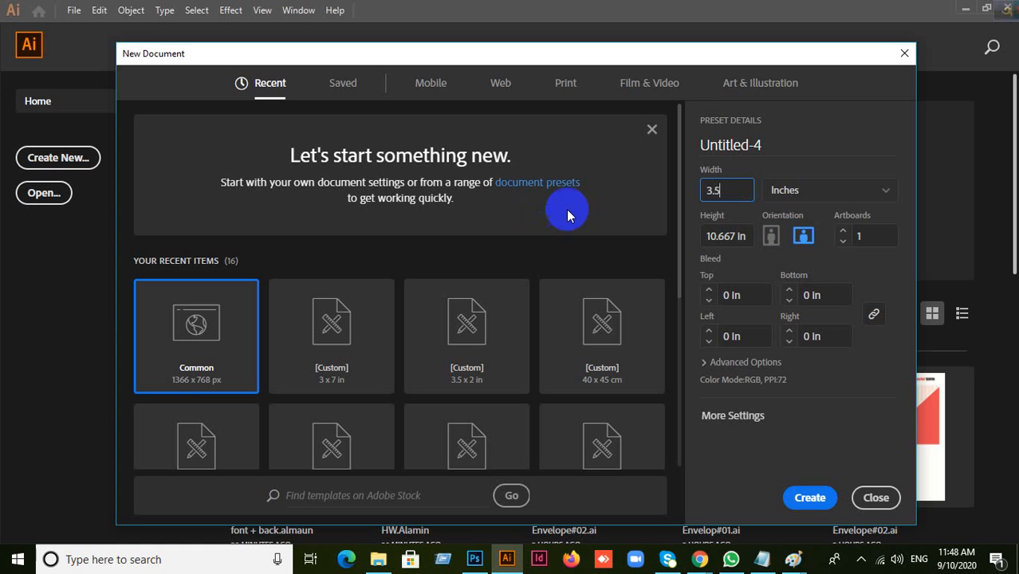
pyautogui.moveTo(753, 237); pyautogui.dragTo(687, 238)
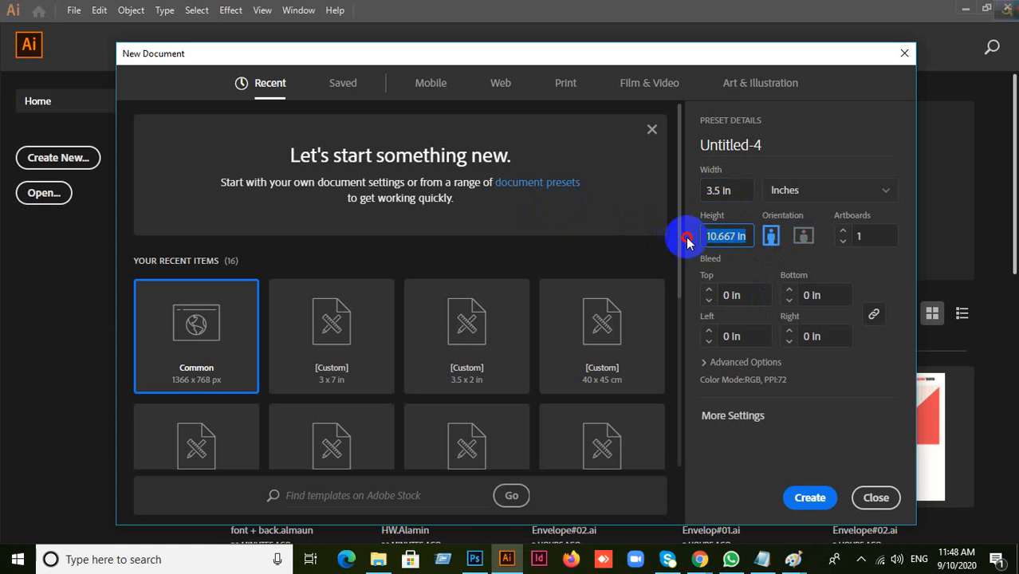
pyautogui.write('25')
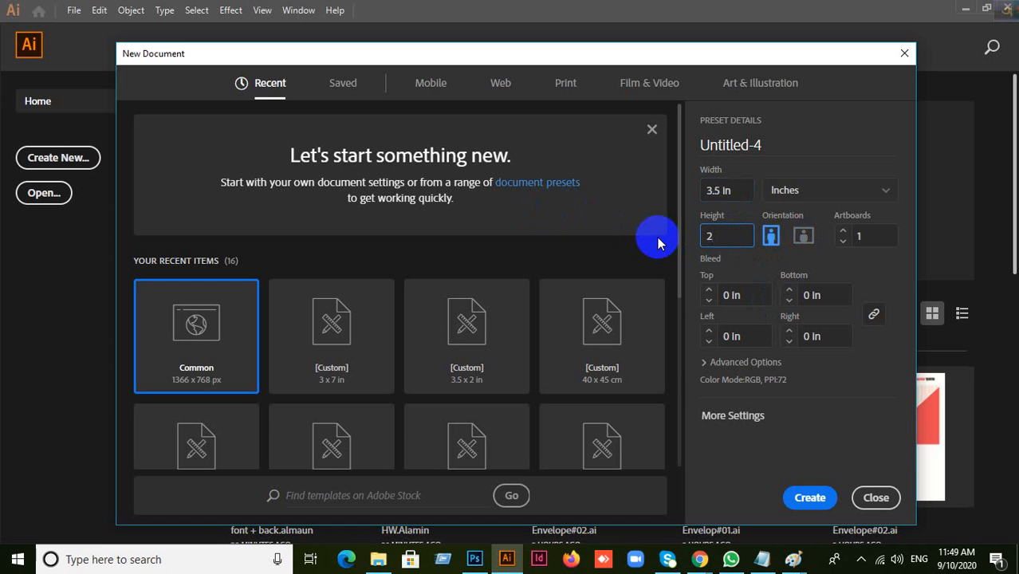
# Step: Set the new document's raster effects to High (300 ppi) and its color mode to CMYK Color
pyautogui.click(705, 362)
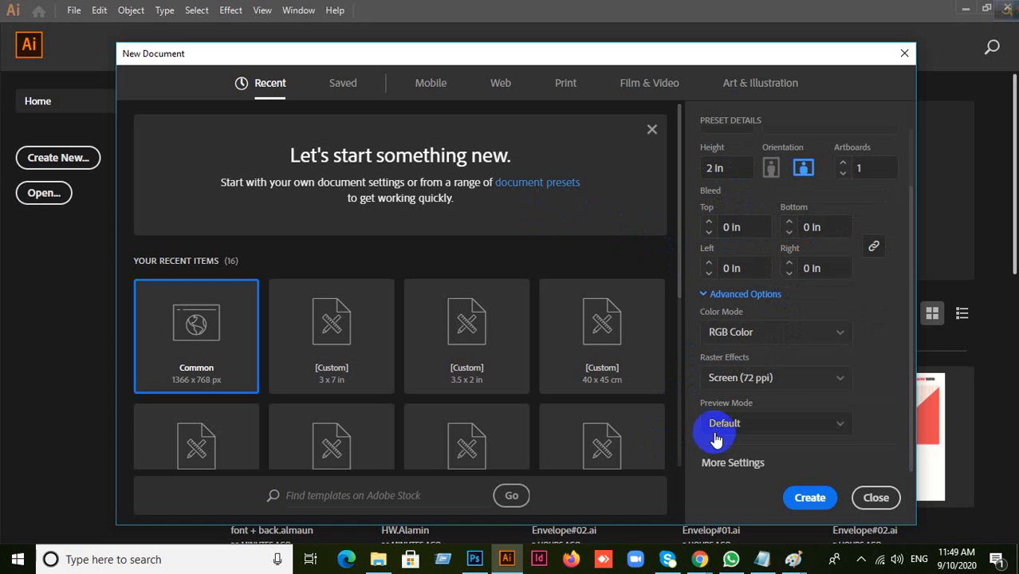
pyautogui.click(839, 377)
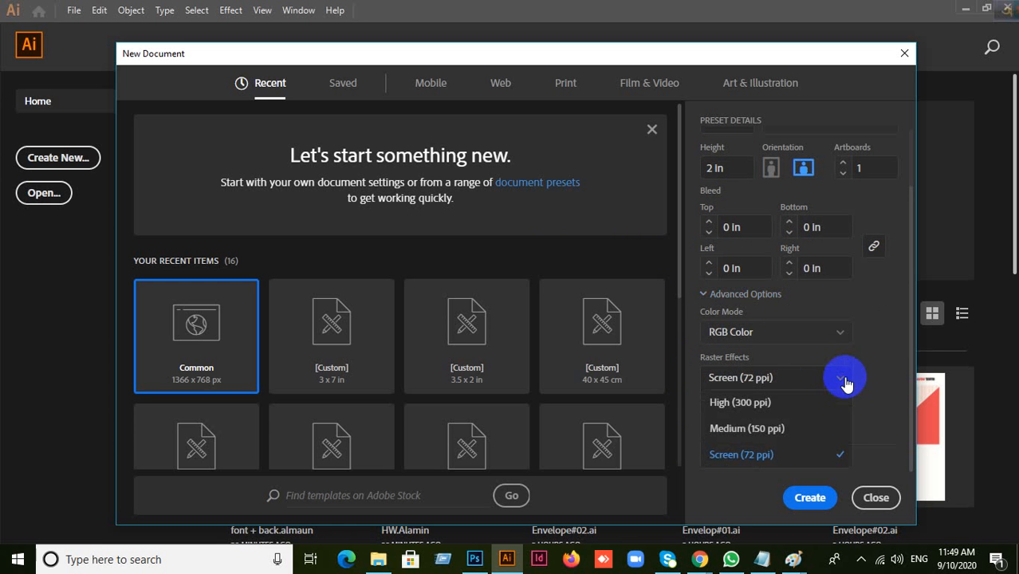
pyautogui.click(745, 405)
pyautogui.click(834, 332)
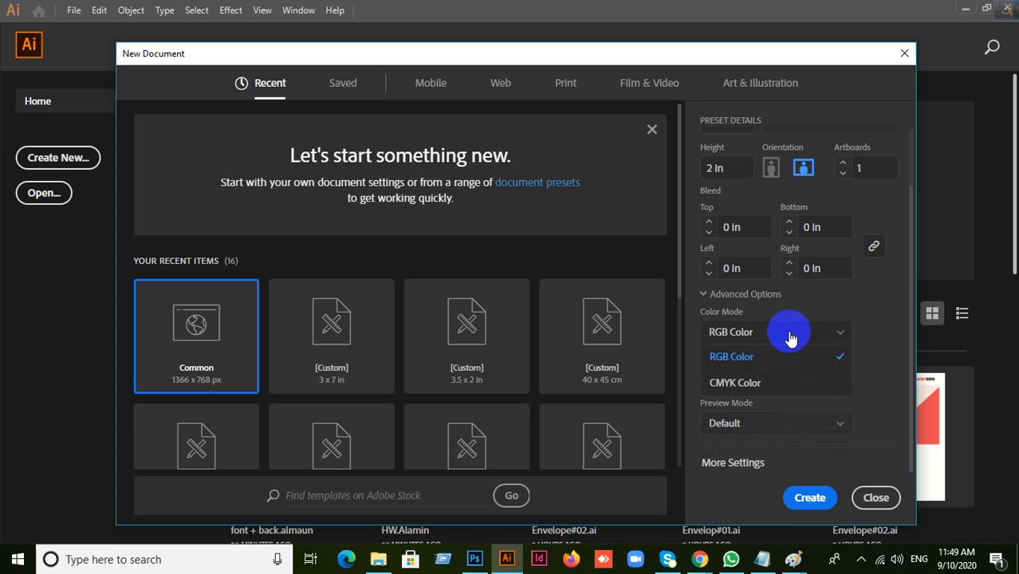
pyautogui.click(728, 382)
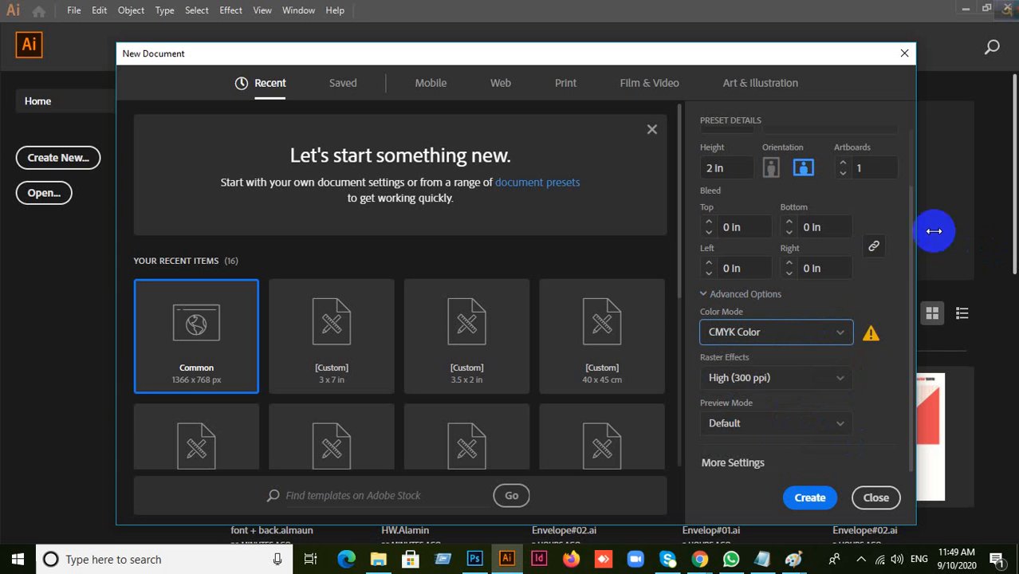
pyautogui.scroll(2, 822, 263)
pyautogui.scroll(-2, 819, 255)
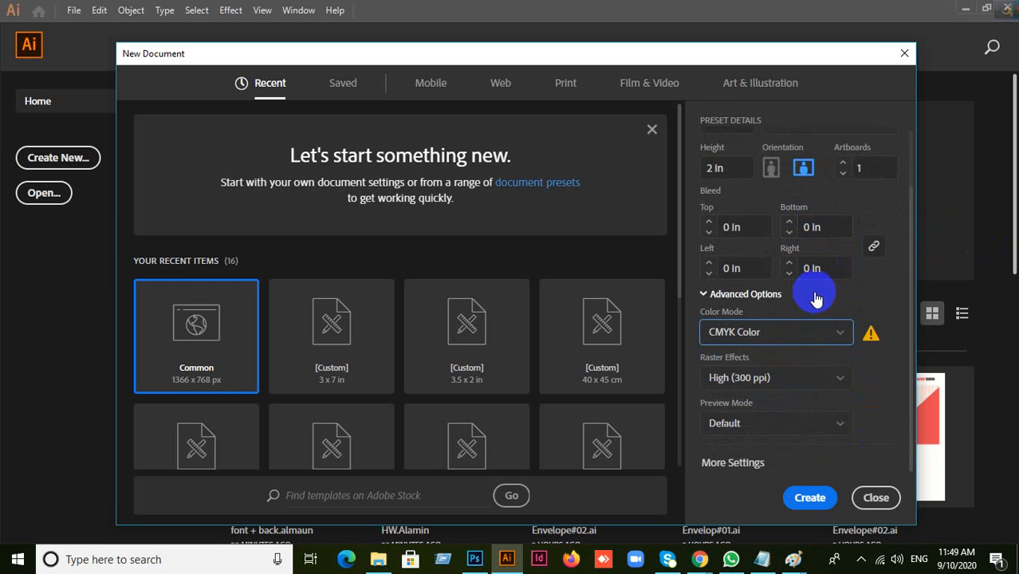
# Step: Set the number of artboards for the new document to 2
pyautogui.scroll(2, 815, 296)
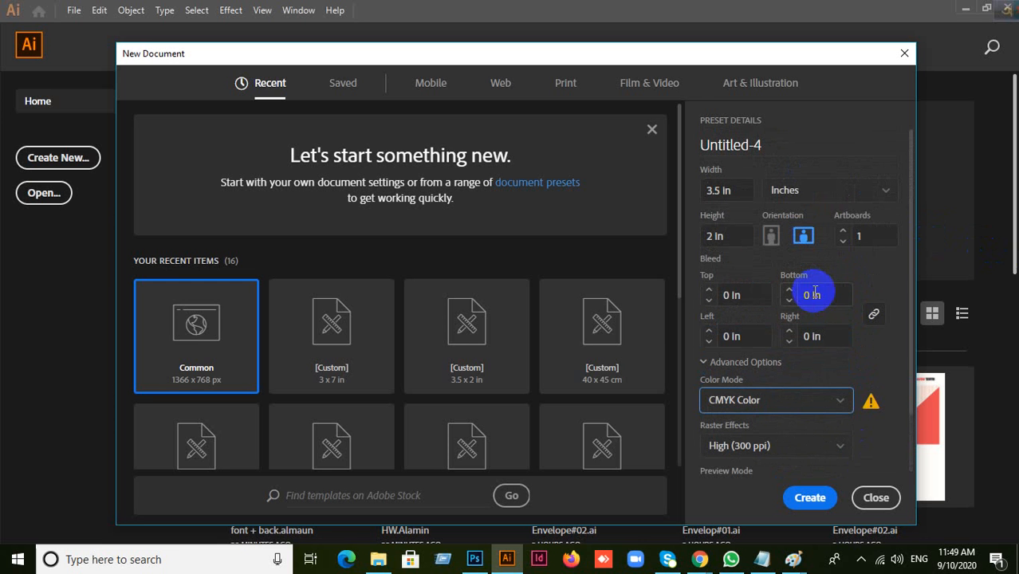
pyautogui.click(860, 236)
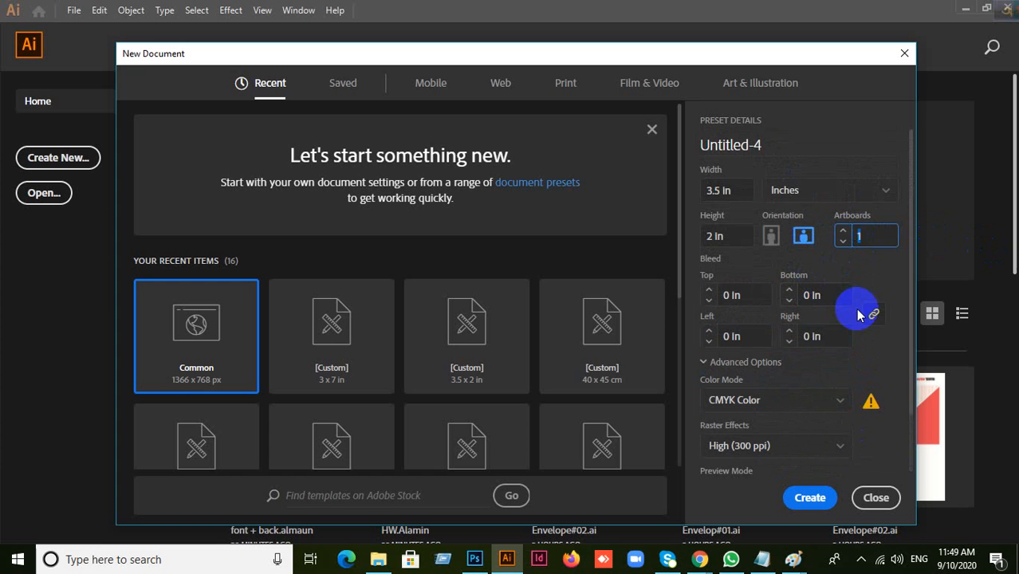
pyautogui.write('2')
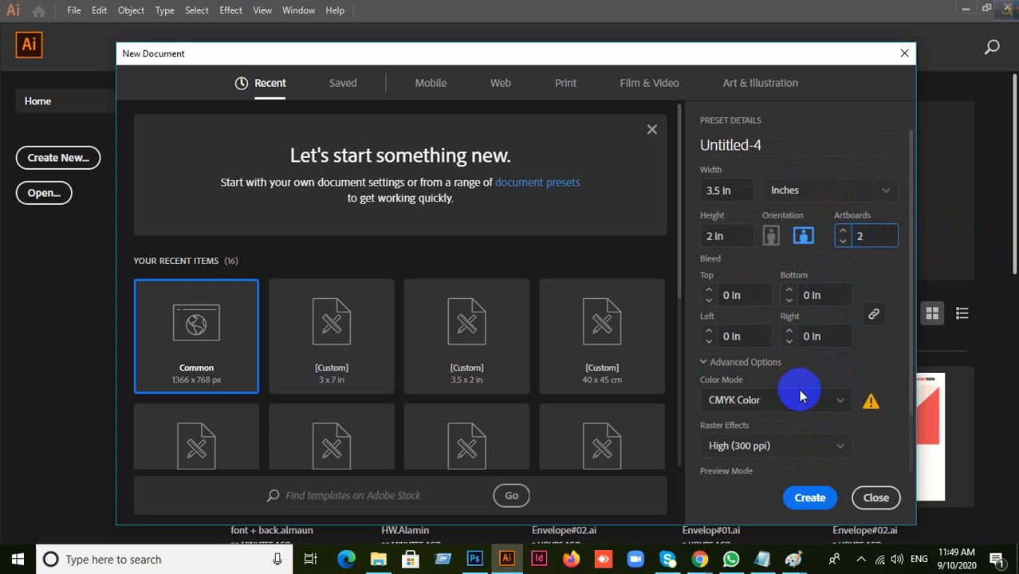
pyautogui.scroll(-1, 766, 403)
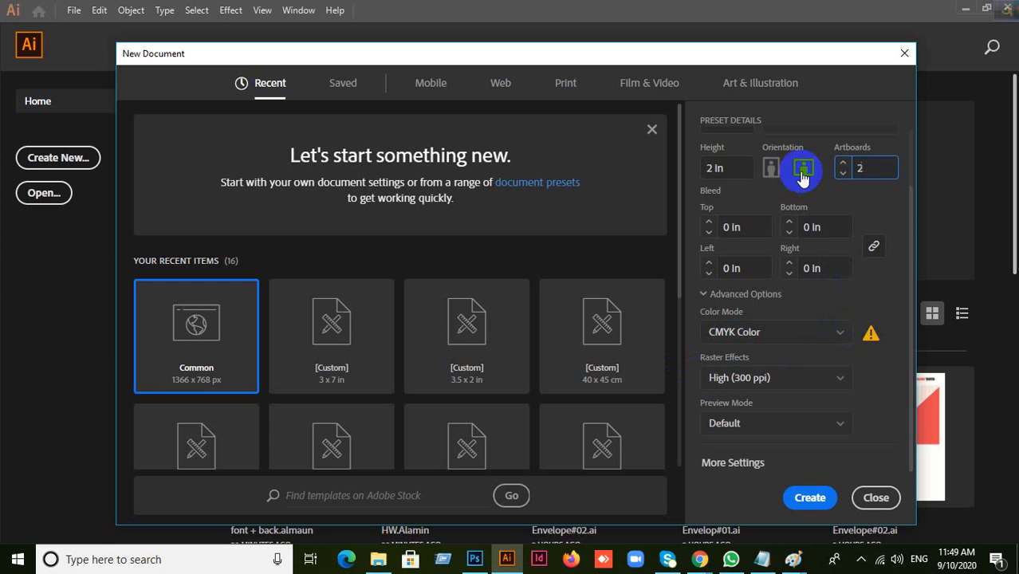
# Step: Create a landscape CMYK document 2 in high with two artboards, no bleed and 300 ppi raster effects
pyautogui.scroll(1, 771, 268)
pyautogui.scroll(-1, 768, 271)
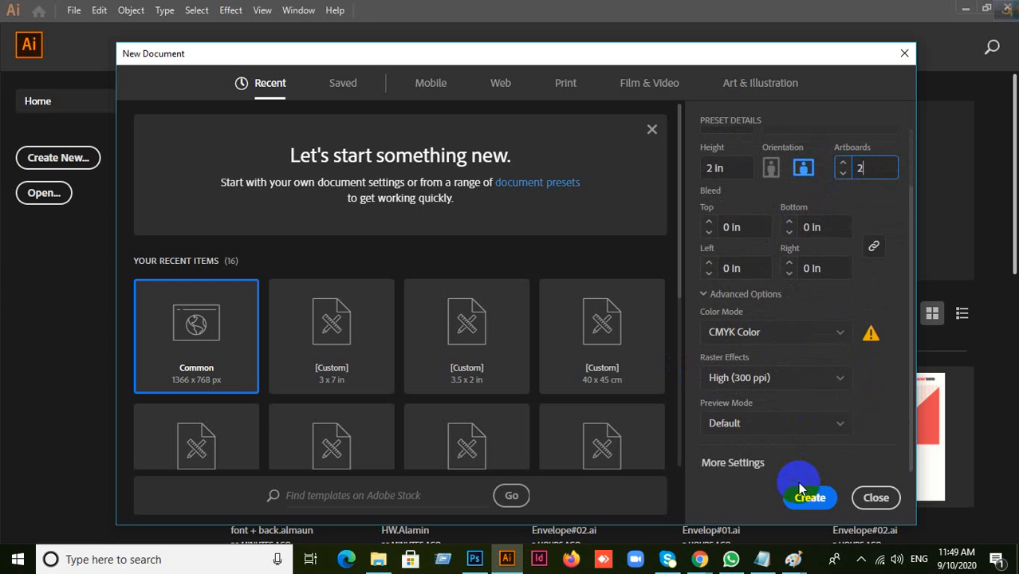
pyautogui.click(807, 499)
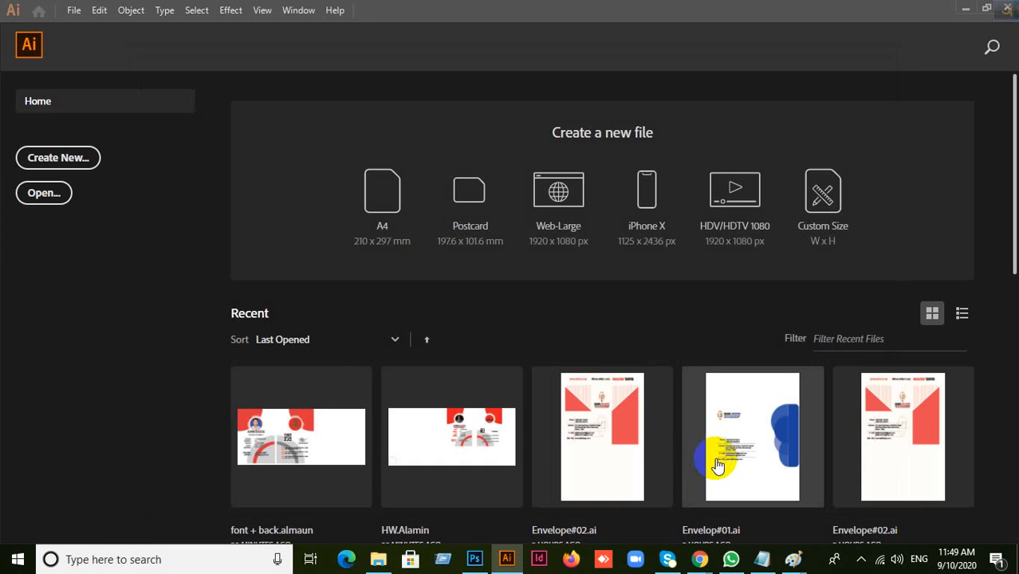
pyautogui.click(520, 375)
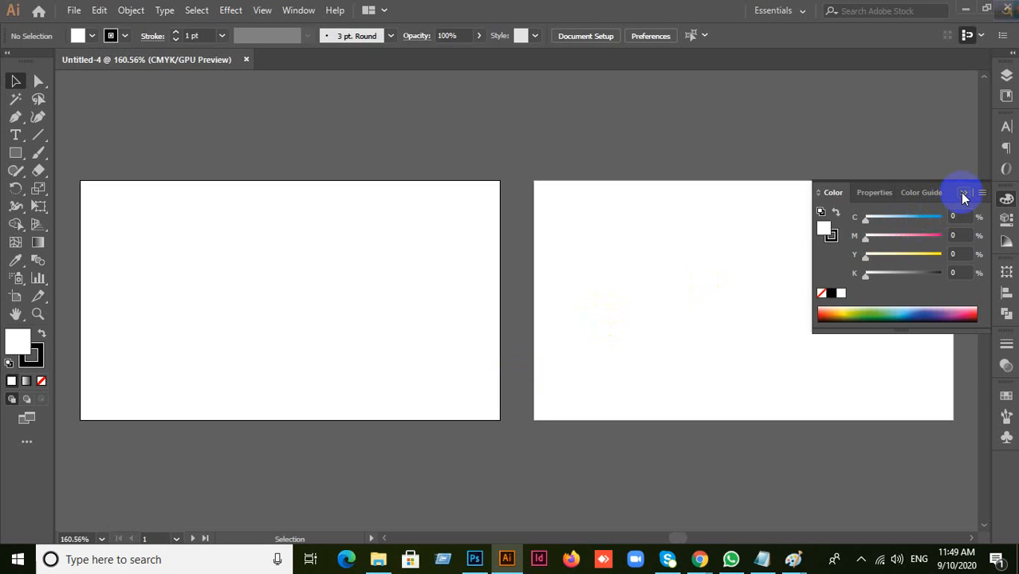
pyautogui.click(964, 194)
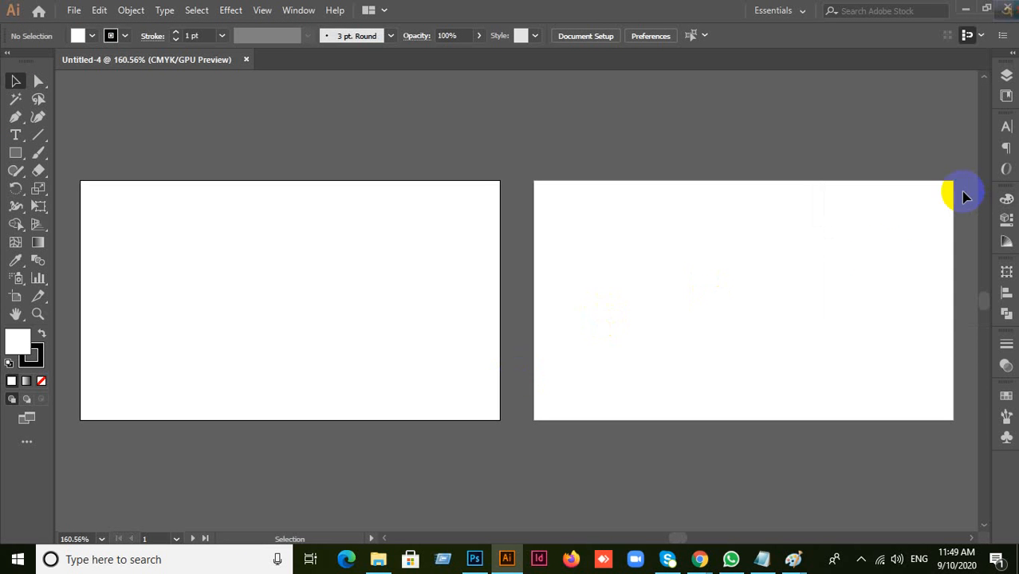
pyautogui.scroll(-1, 318, 344)
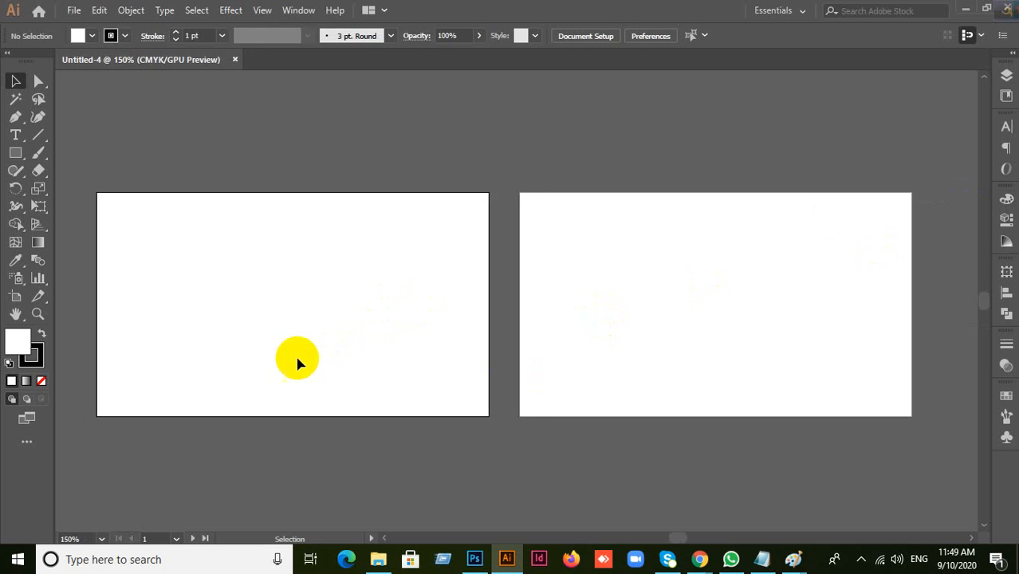
pyautogui.moveTo(243, 364); pyautogui.dragTo(363, 347)
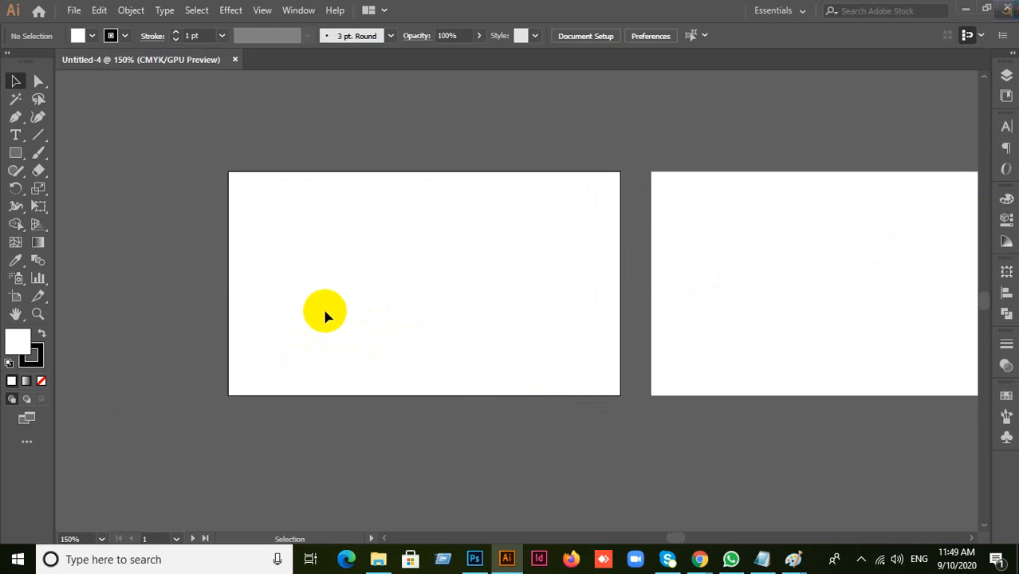
# Step: Set the default stroke to none and make the white fill active
pyautogui.click(32, 355)
pyautogui.click(41, 381)
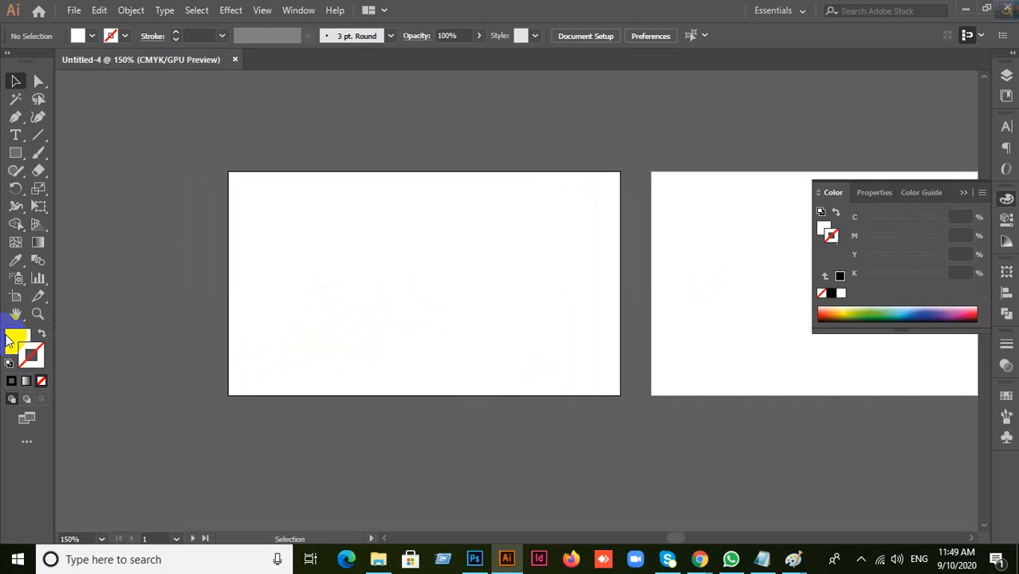
pyautogui.click(1007, 199)
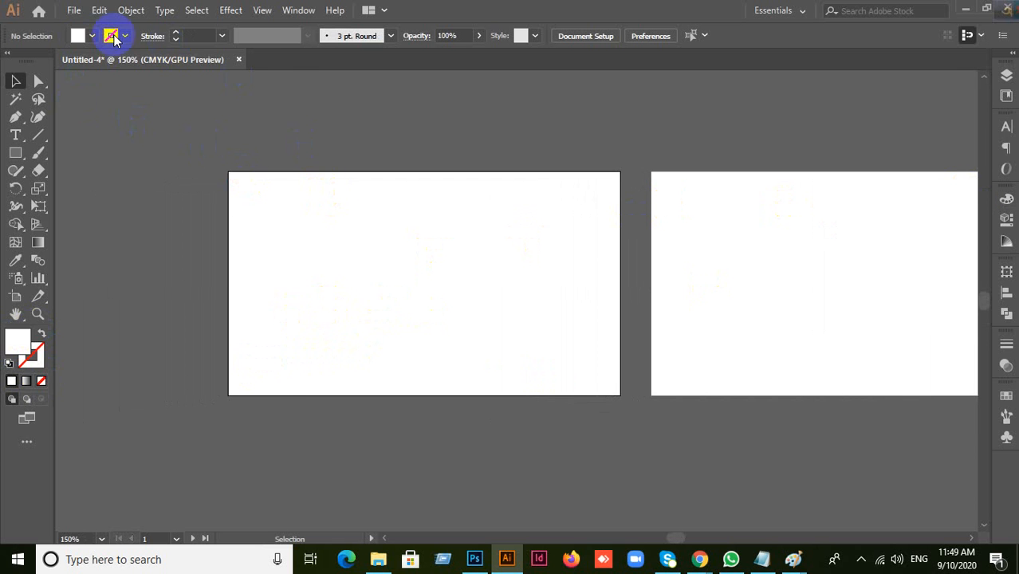
# Step: Set the document bleed to 0.125 in on all four sides in Document Setup
pyautogui.click(74, 10)
pyautogui.click(596, 166)
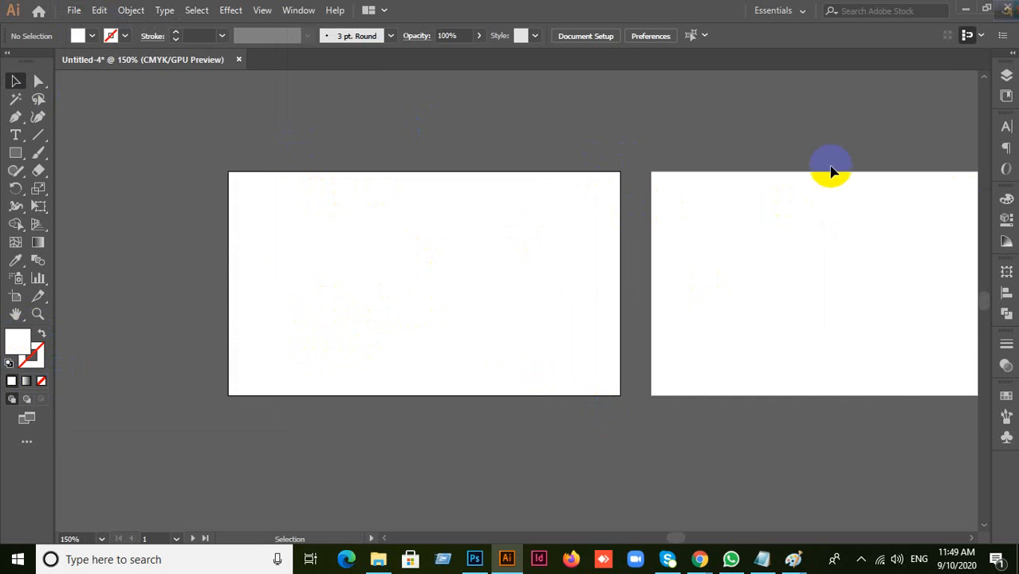
pyautogui.click(74, 9)
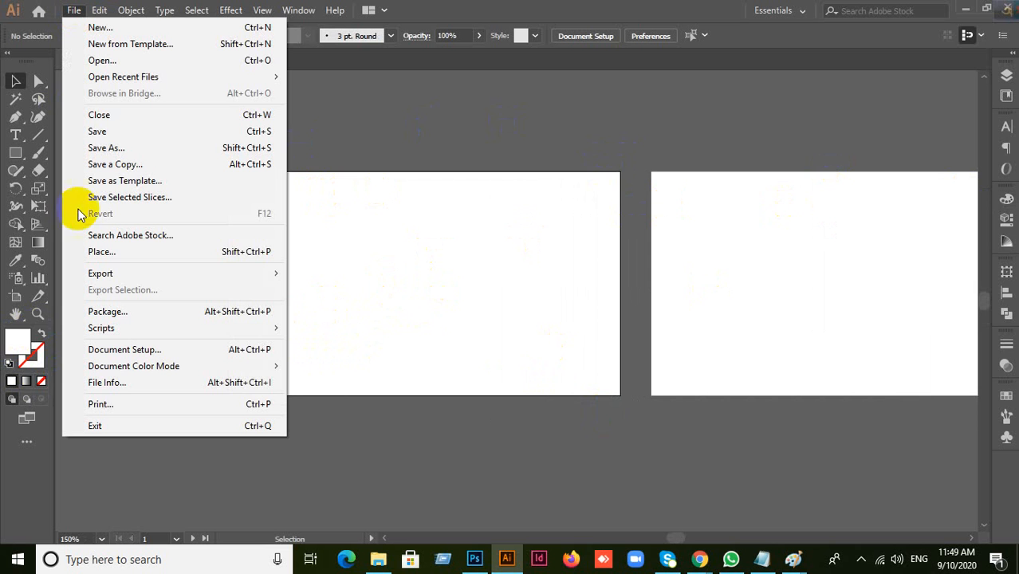
pyautogui.click(123, 349)
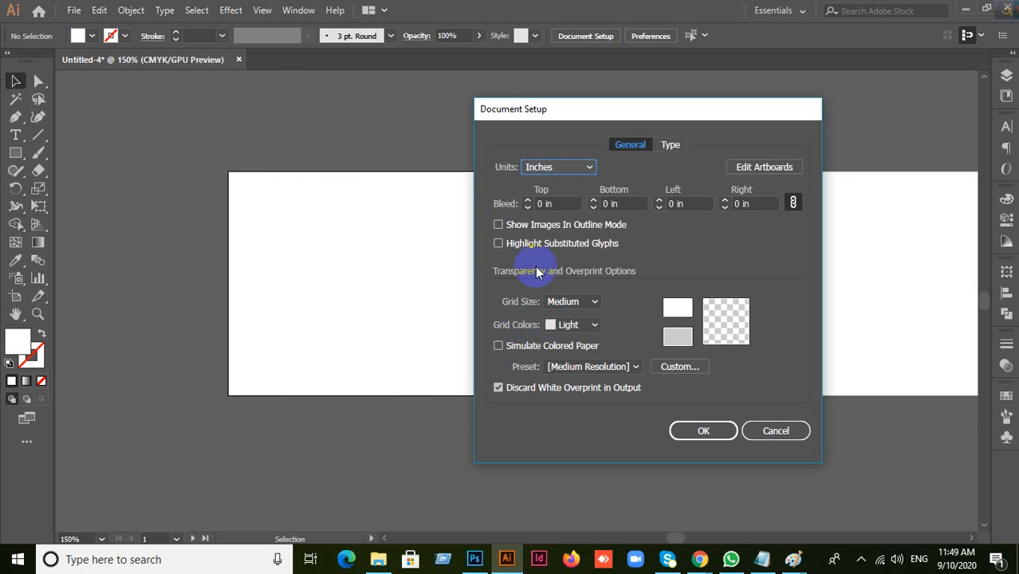
pyautogui.moveTo(539, 205); pyautogui.dragTo(550, 205)
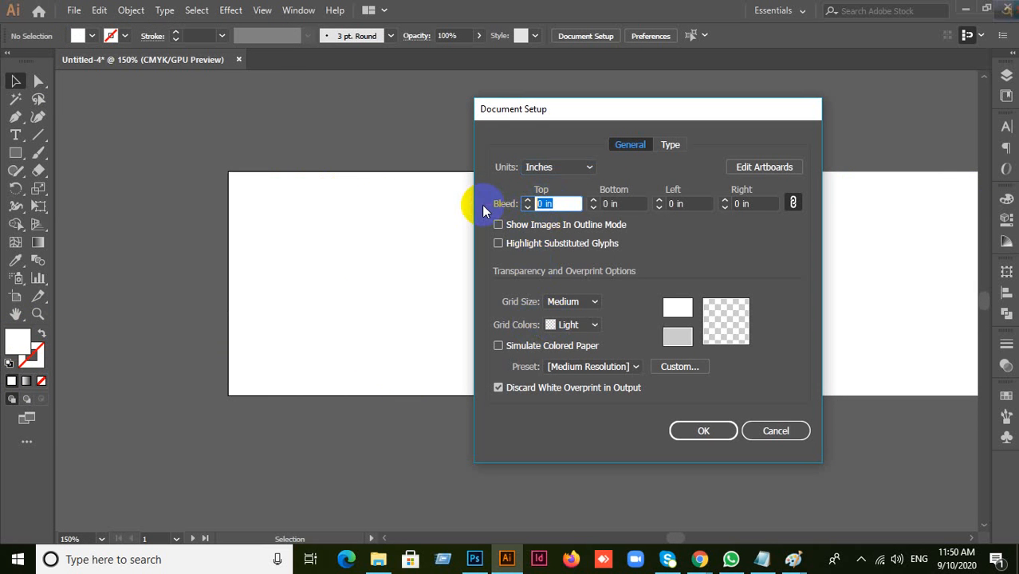
pyautogui.write('0.125')
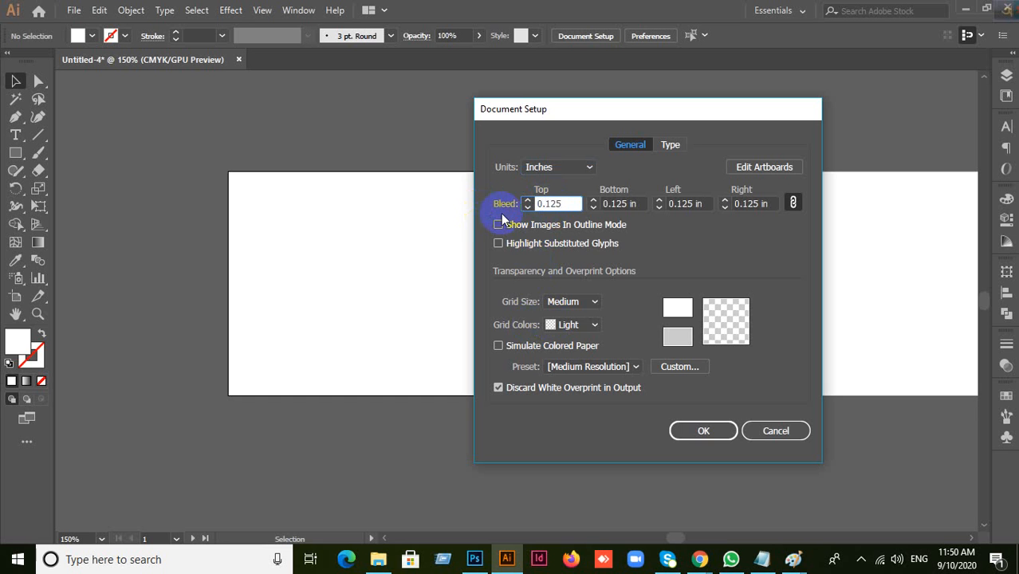
pyautogui.click(705, 431)
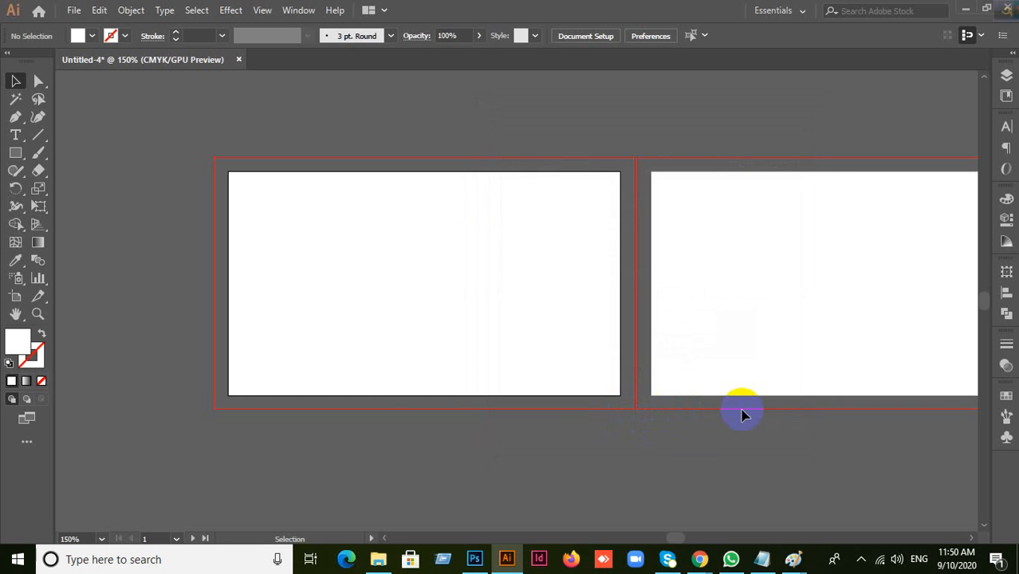
# Step: Inspect the bleed guides around both artboards and close the document without saving it
pyautogui.scroll(-1, 750, 409)
pyautogui.moveTo(826, 401); pyautogui.dragTo(694, 375)
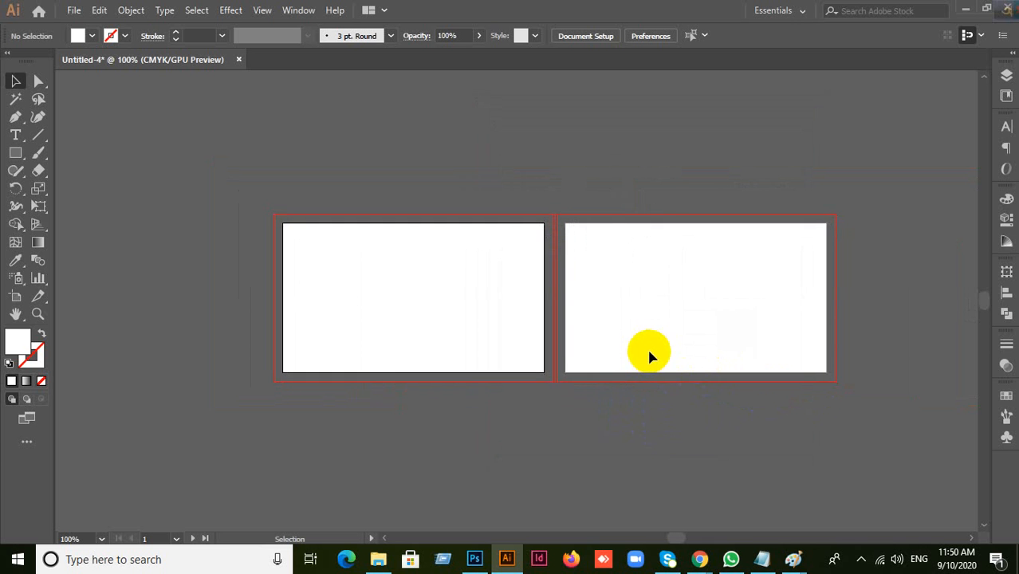
pyautogui.scroll(2, 566, 281)
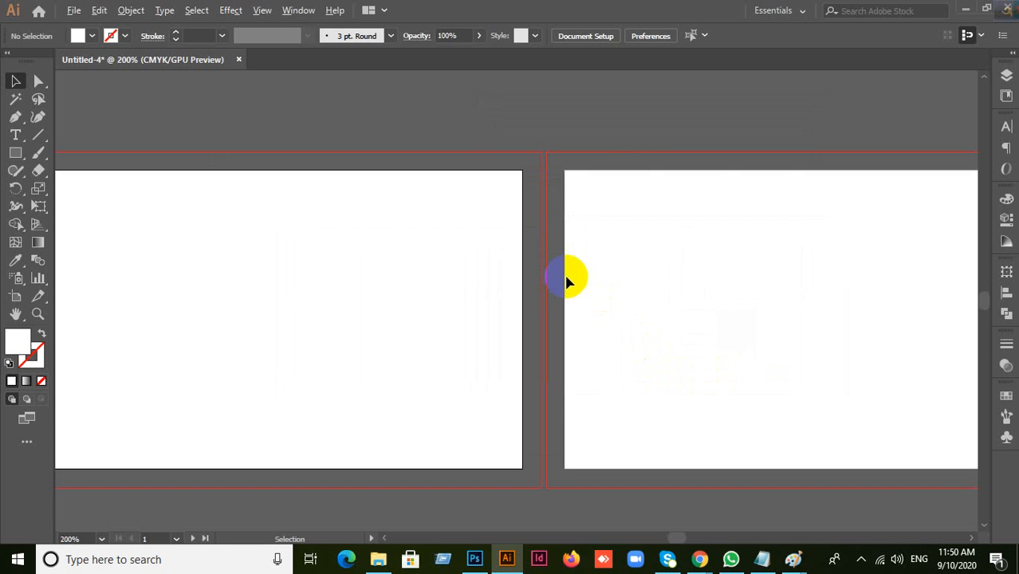
pyautogui.scroll(-2, 566, 281)
pyautogui.click(74, 10)
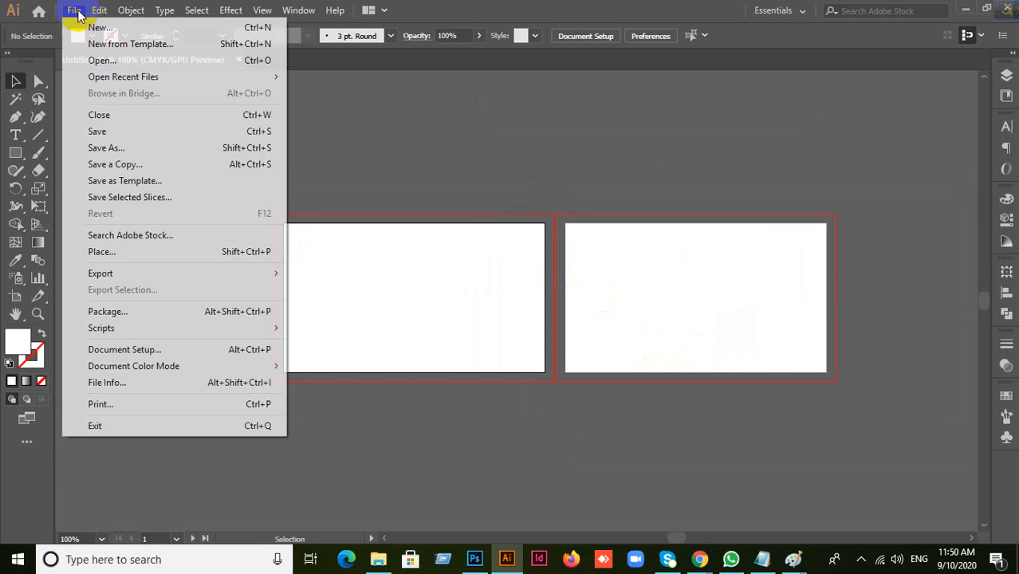
pyautogui.click(574, 182)
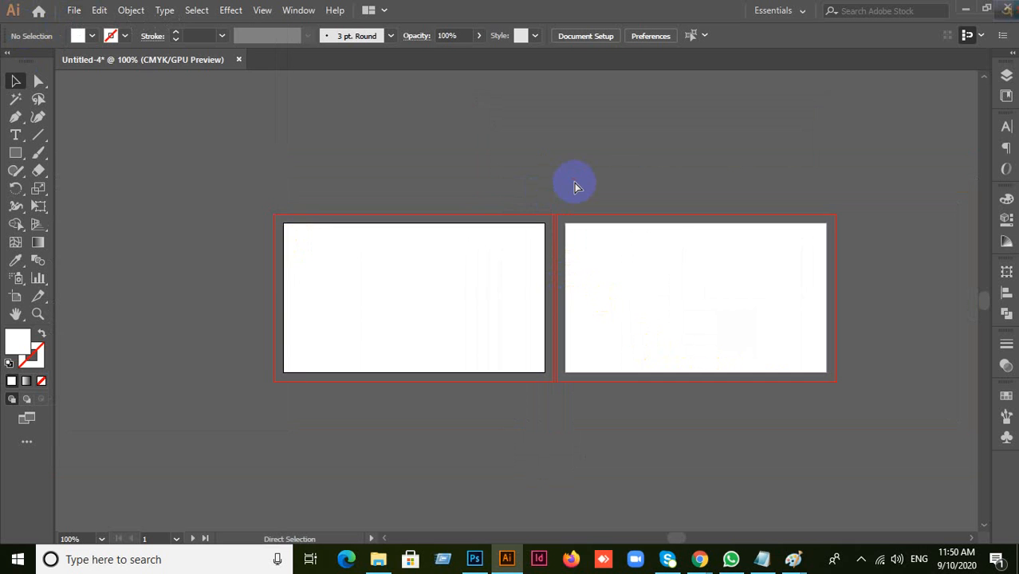
pyautogui.click(240, 60)
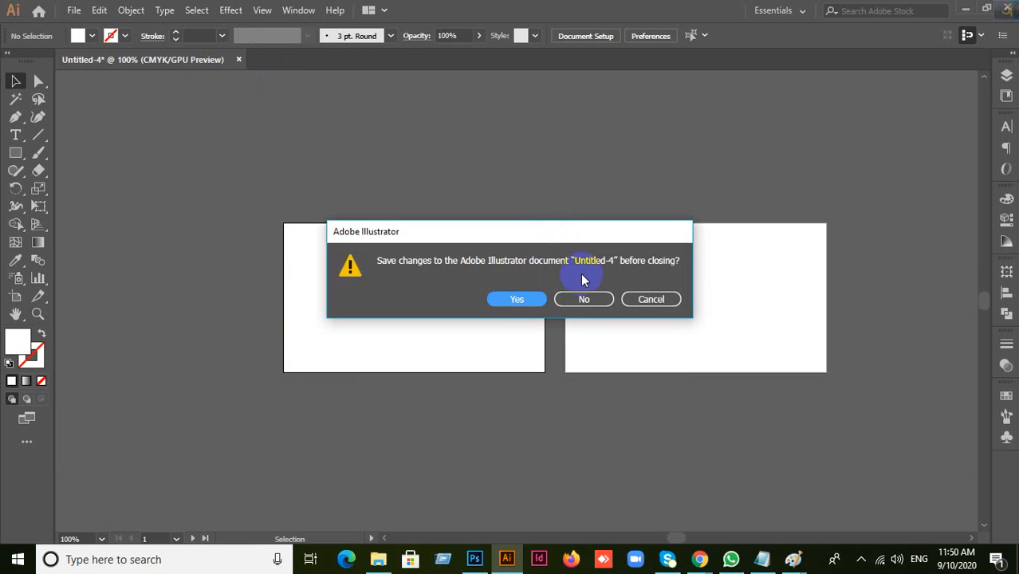
pyautogui.click(584, 299)
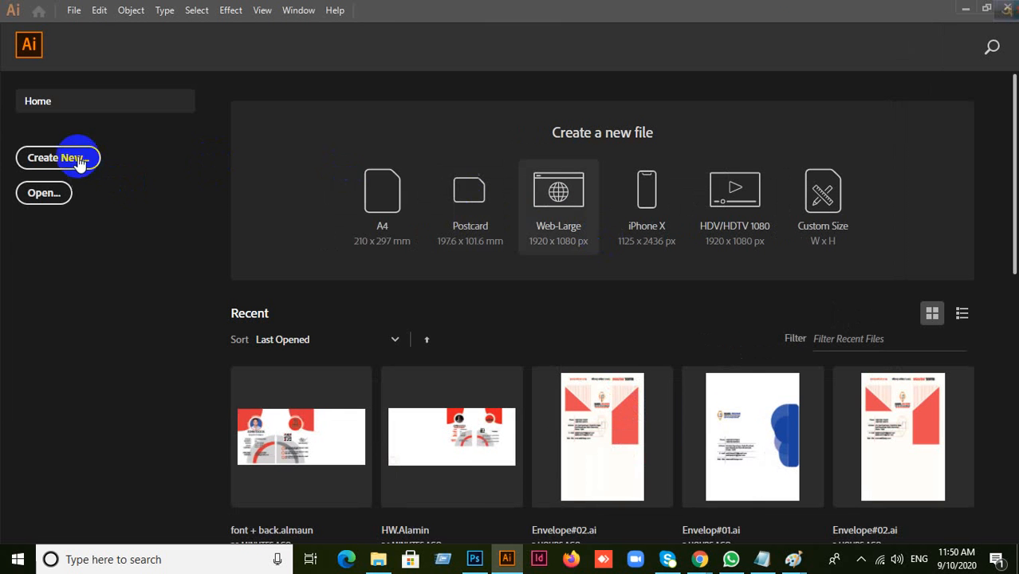
# Step: Create a 3.5 x 2 in landscape CMYK document with two artboards and a linked 0.125 in bleed on all sides
pyautogui.click(69, 160)
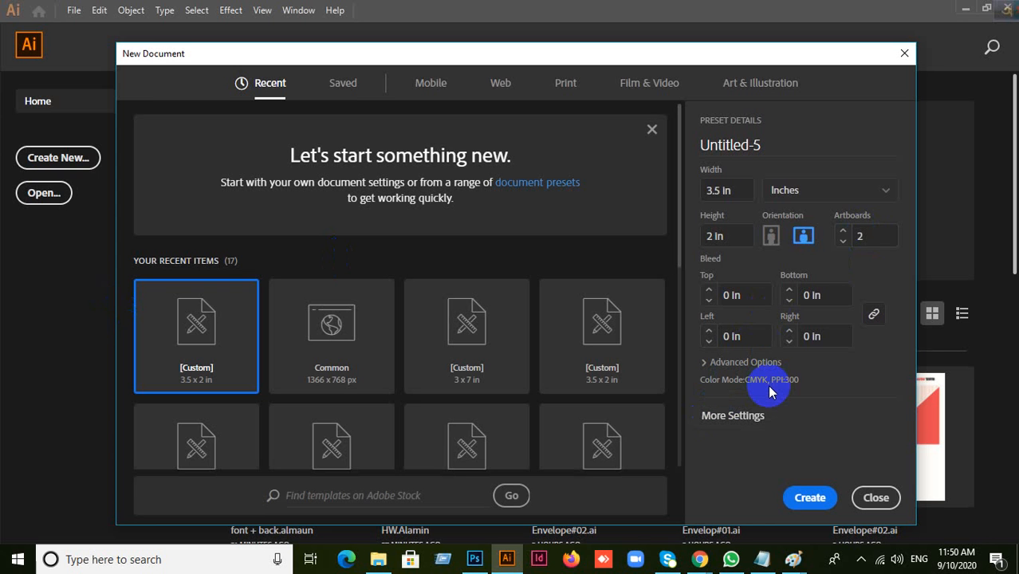
pyautogui.click(718, 295)
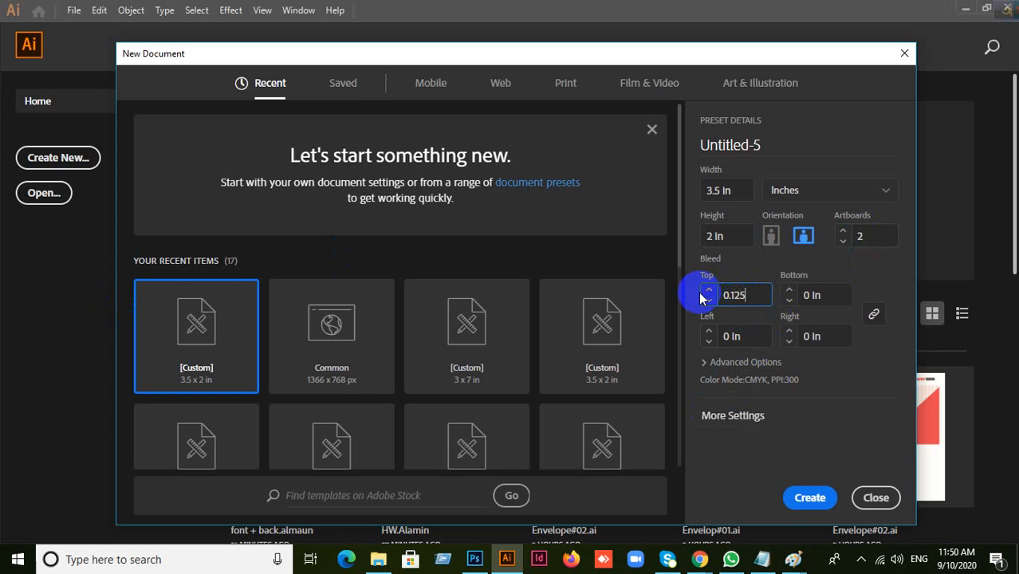
pyautogui.click(874, 314)
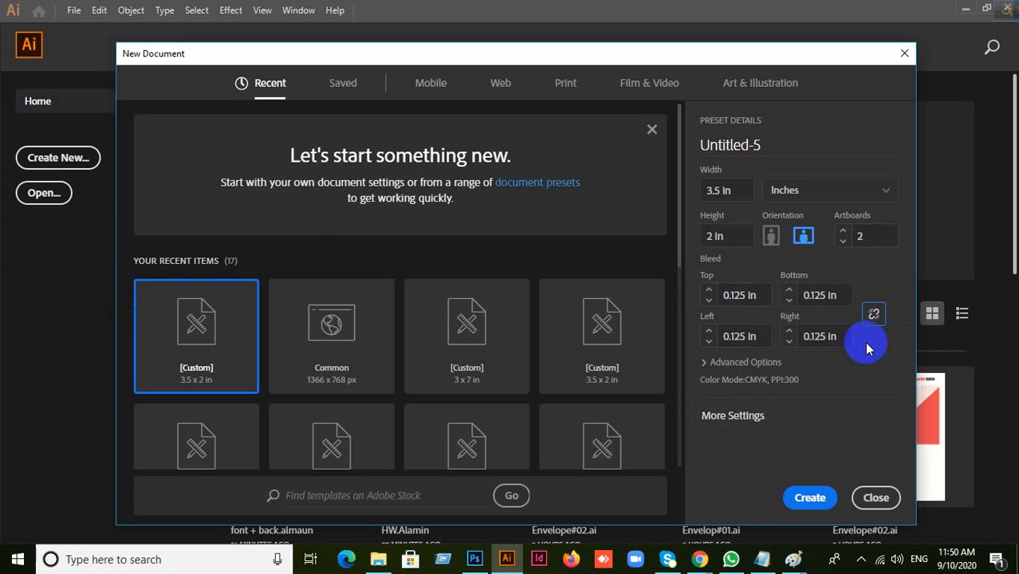
pyautogui.click(810, 497)
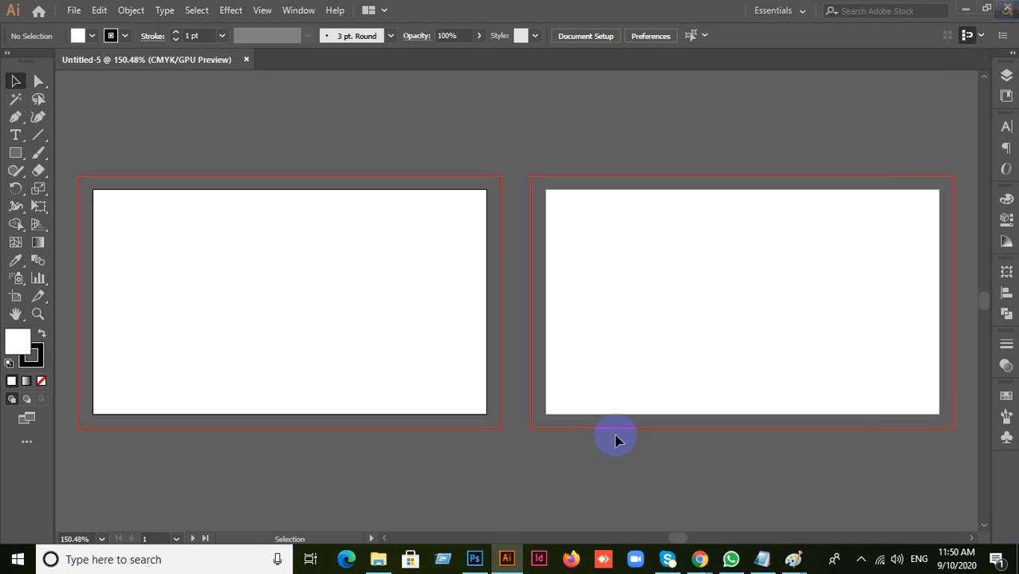
pyautogui.scroll(-1, 533, 452)
pyautogui.moveTo(495, 429); pyautogui.dragTo(540, 330)
pyautogui.scroll(1, 559, 306)
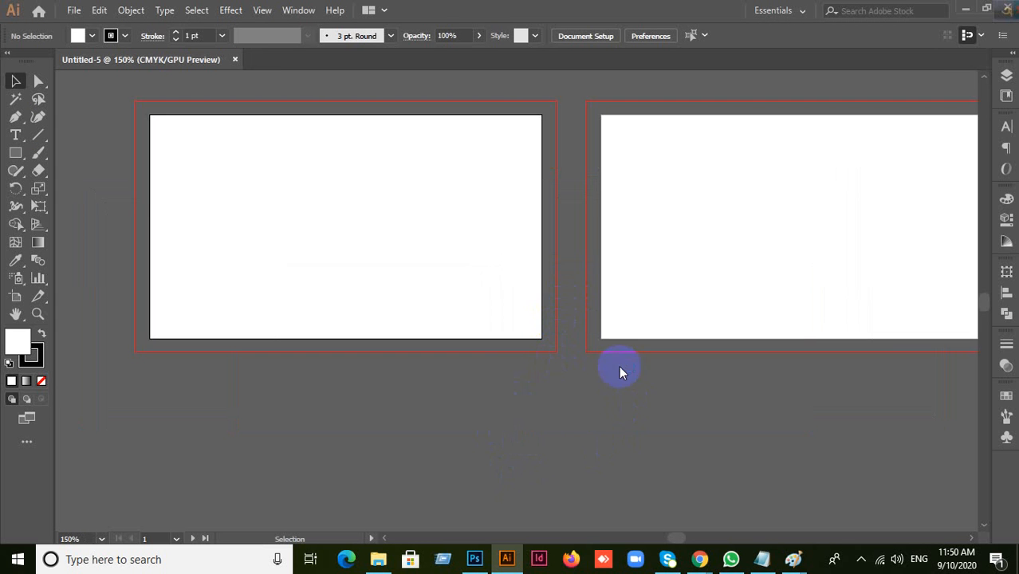
# Step: Dismiss the antivirus advertisement and set the default stroke to none with the white fill active
pyautogui.click(1006, 265)
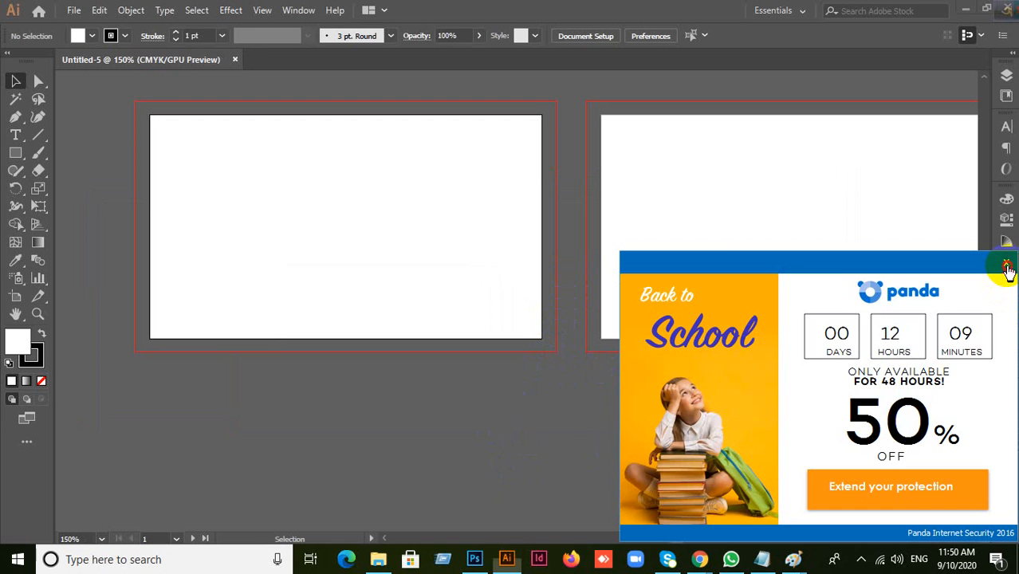
pyautogui.scroll(-1, 577, 312)
pyautogui.moveTo(635, 274); pyautogui.dragTo(599, 285)
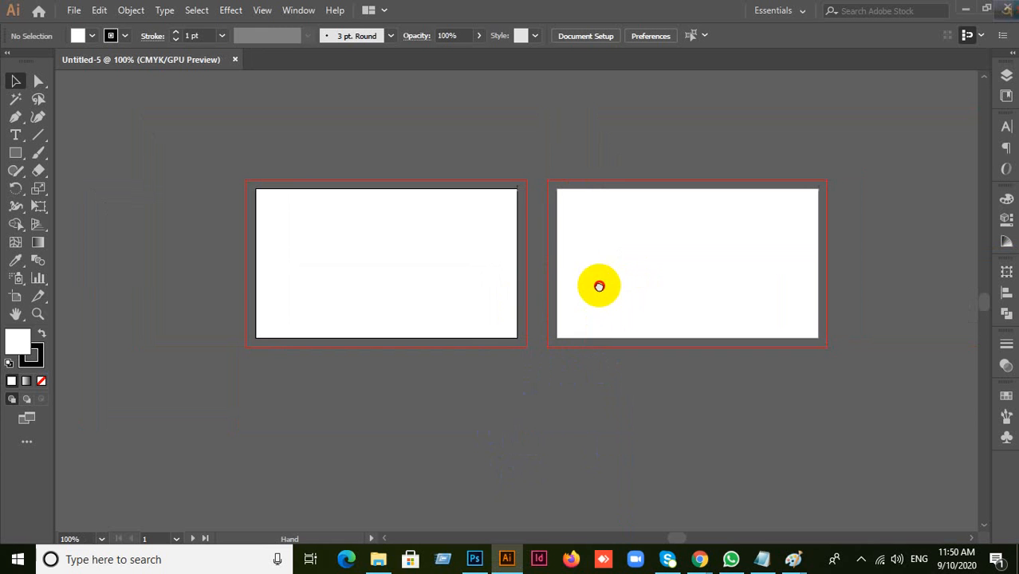
pyautogui.click(34, 367)
pyautogui.click(41, 380)
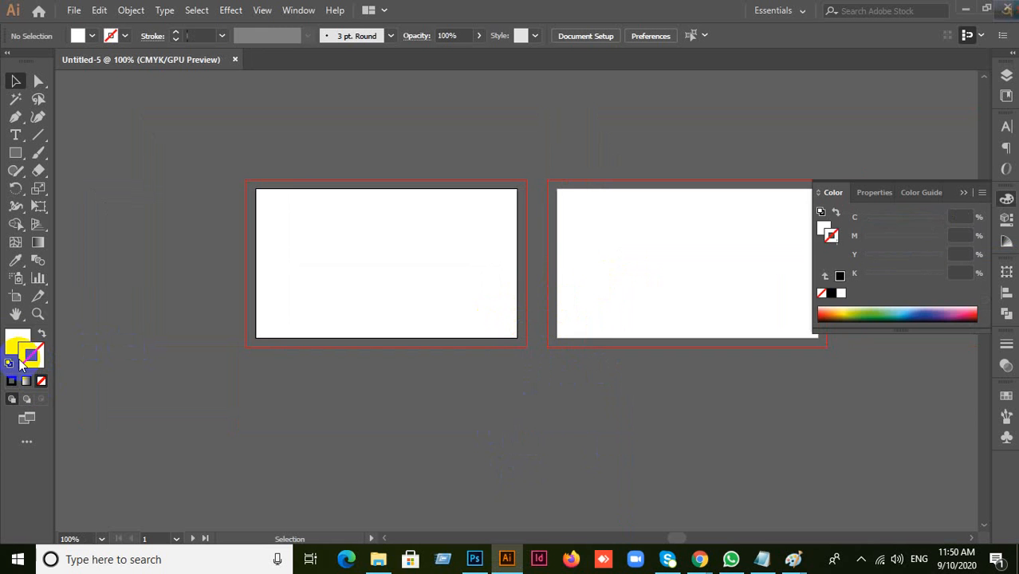
pyautogui.click(24, 342)
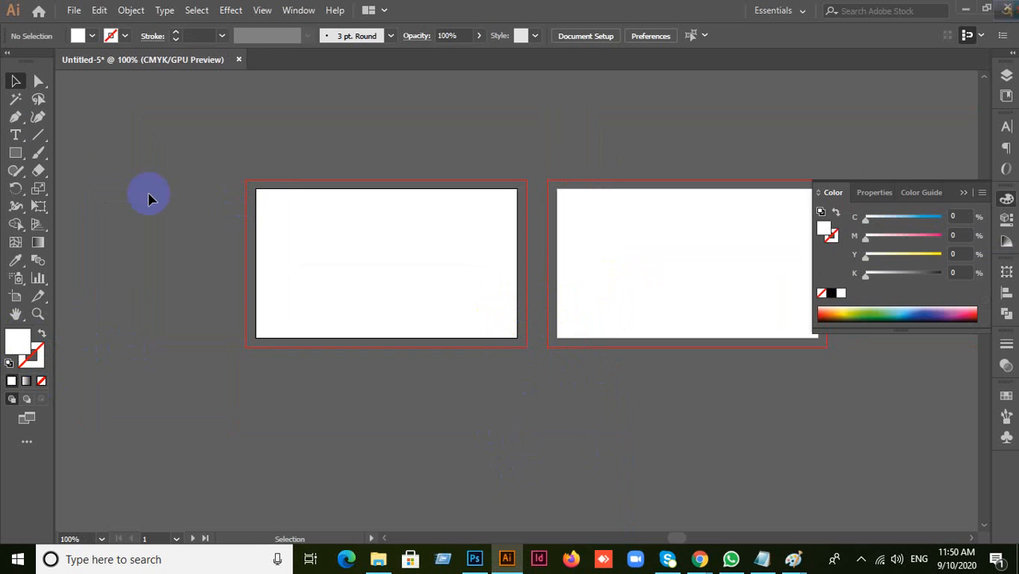
# Step: Draw a white rectangle without stroke covering the first artboard exactly from corner to corner
pyautogui.click(15, 153)
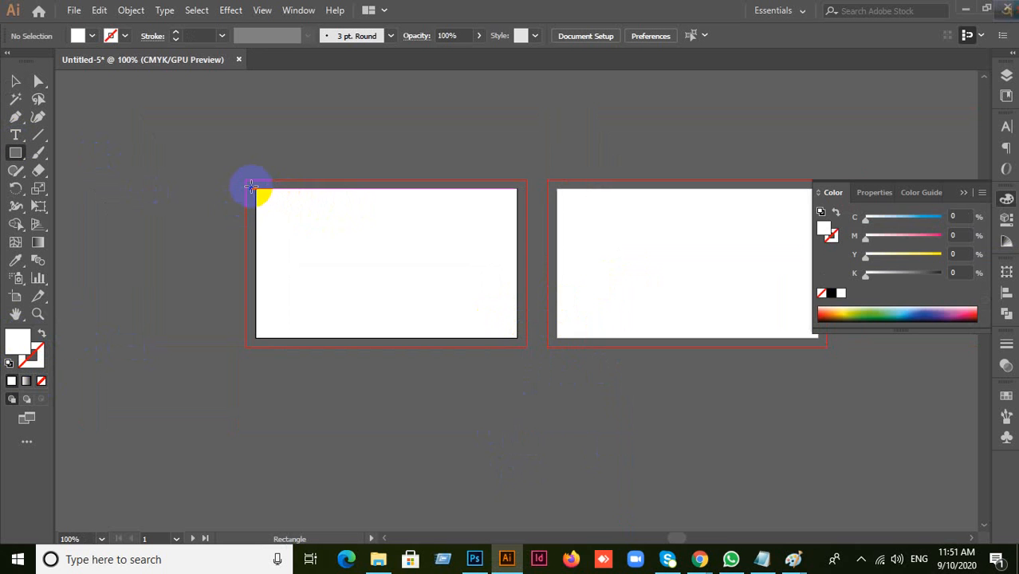
pyautogui.moveTo(256, 189); pyautogui.dragTo(517, 337)
pyautogui.click(39, 82)
pyautogui.click(16, 80)
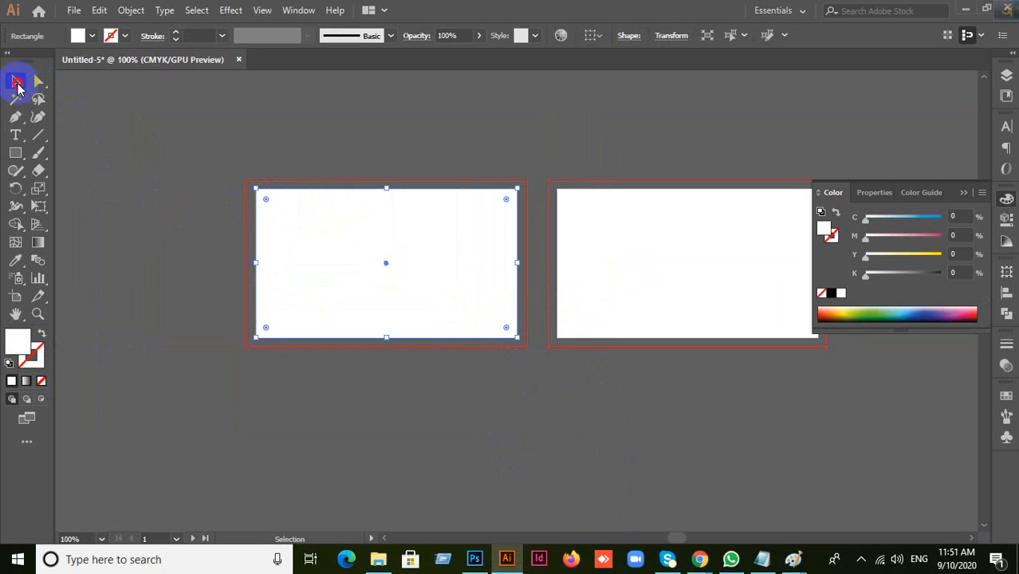
# Step: Look at the business card listings in Chrome, and back in Illustrator collapse the Color panel and deselect the rectangle
pyautogui.click(700, 559)
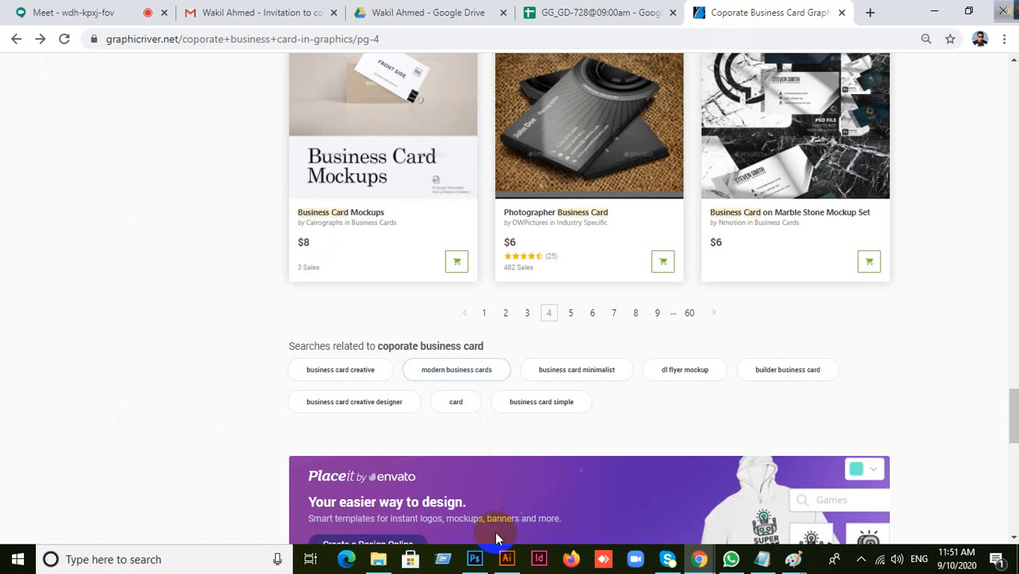
pyautogui.click(506, 559)
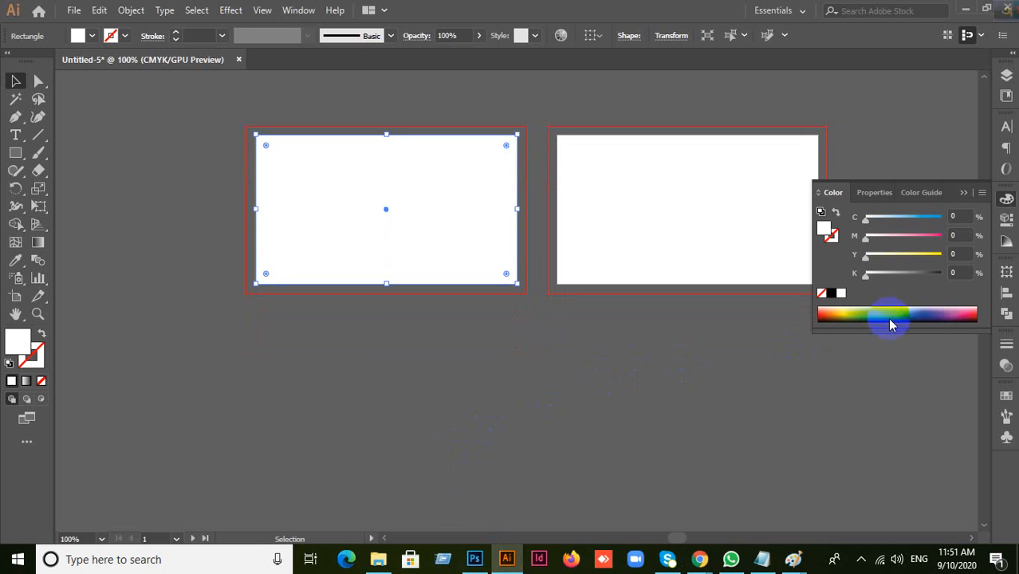
pyautogui.click(963, 192)
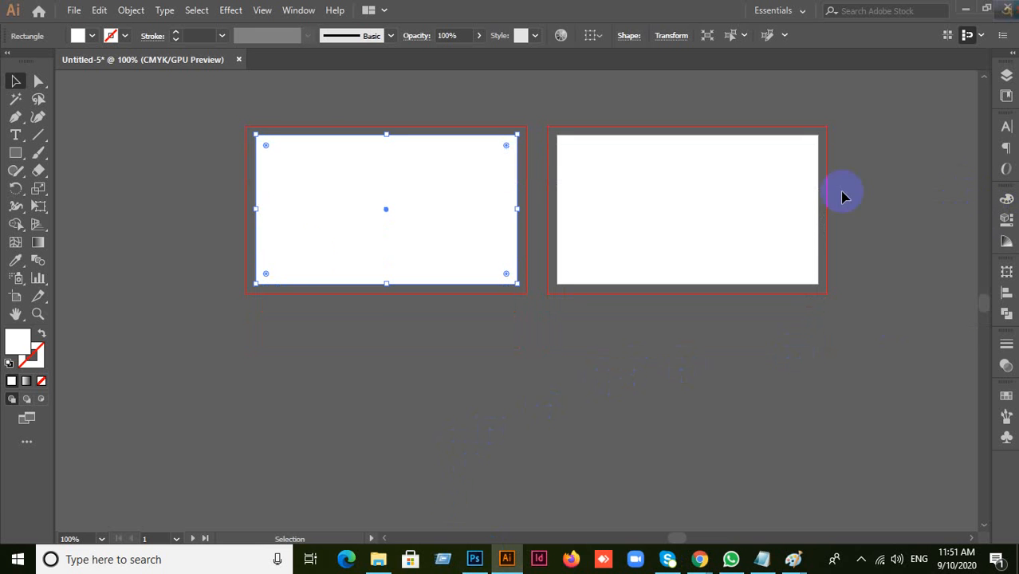
pyautogui.click(164, 347)
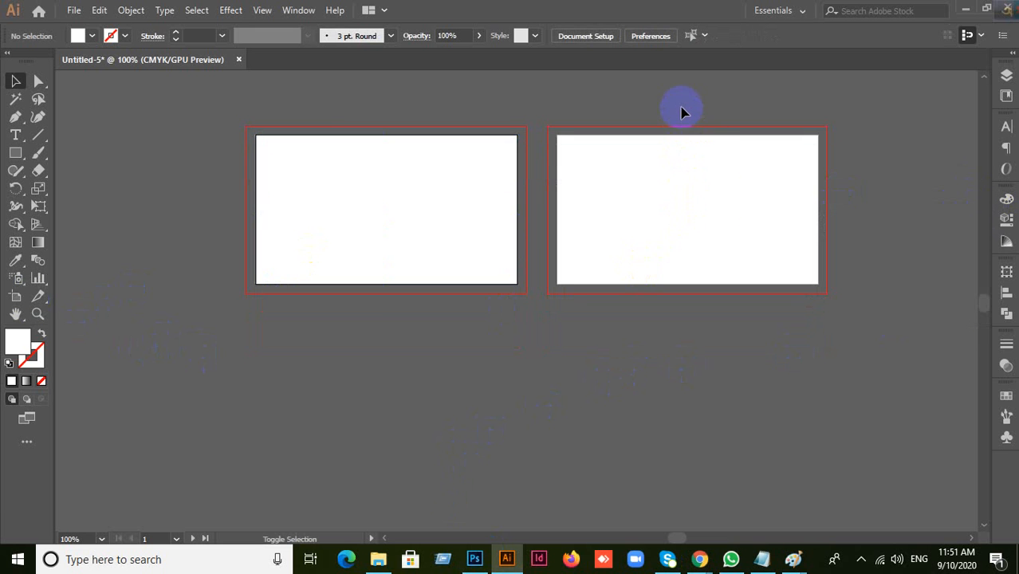
# Step: Duplicate Artboard 2 twice below the existing artboards, and delete both copies
pyautogui.click(621, 275)
pyautogui.click(16, 296)
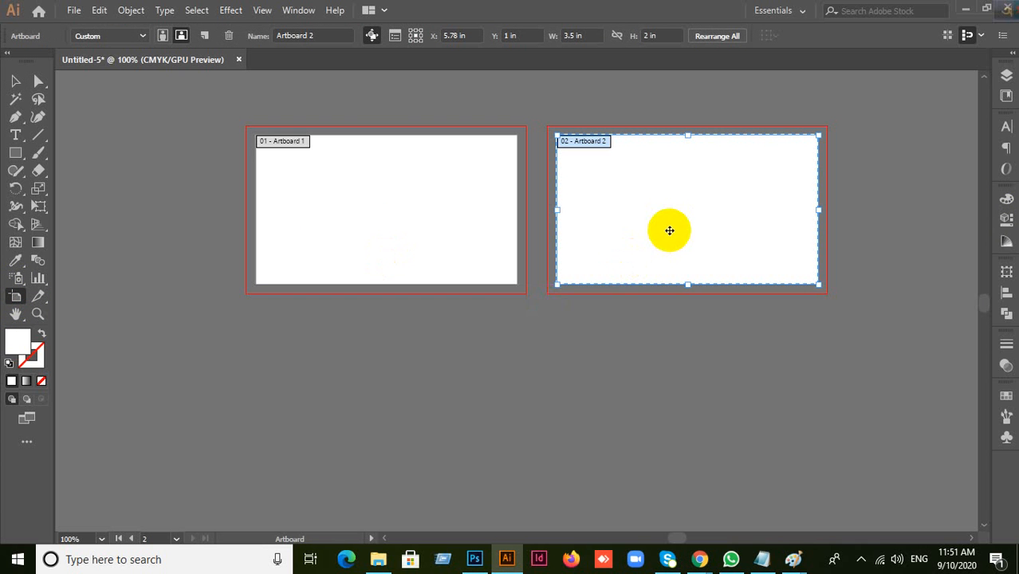
pyautogui.moveTo(670, 230); pyautogui.dragTo(316, 410)
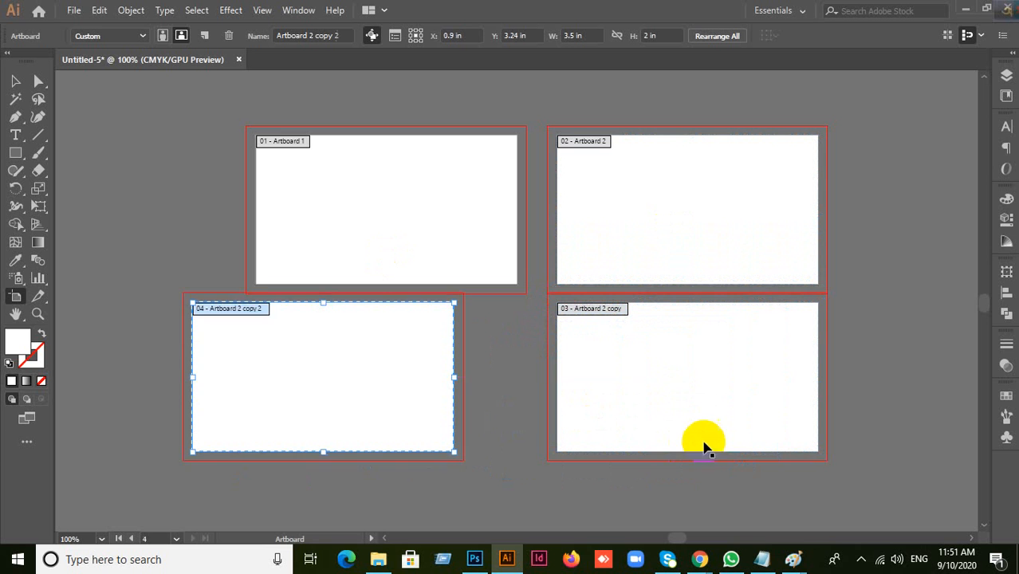
pyautogui.press('Delete')
pyautogui.press('Delete')
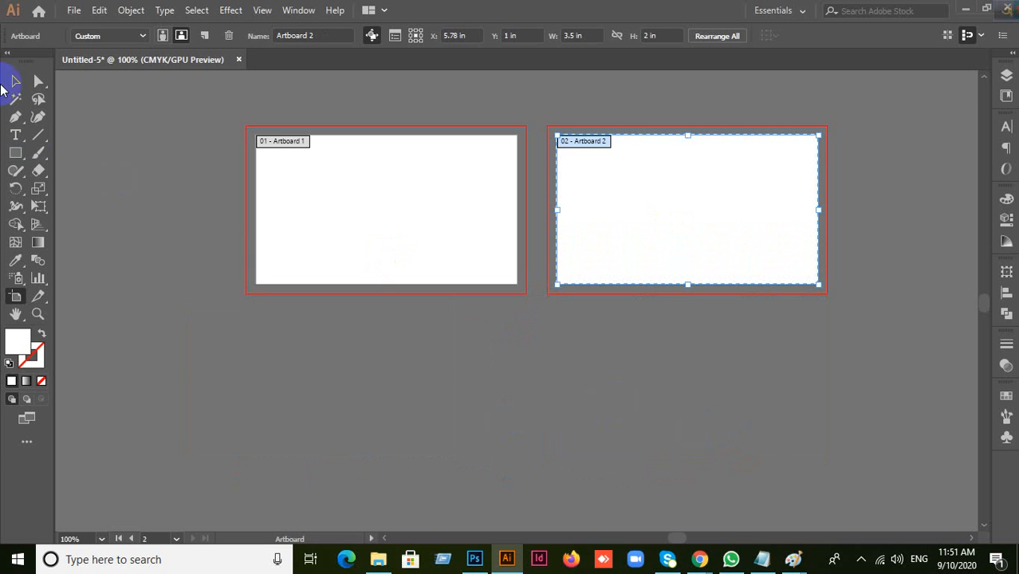
pyautogui.click(13, 80)
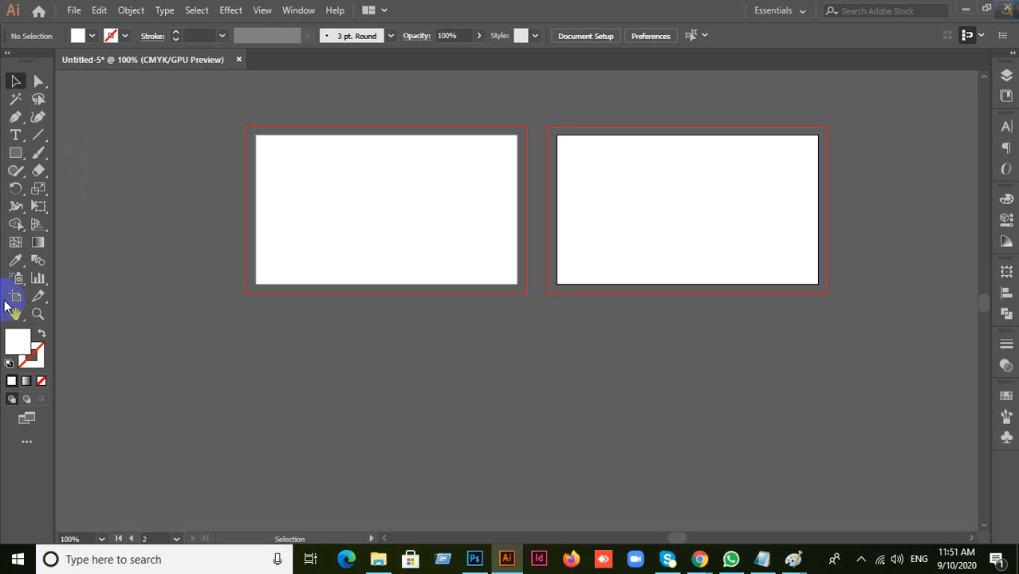
pyautogui.click(337, 218)
pyautogui.scroll(2, 525, 339)
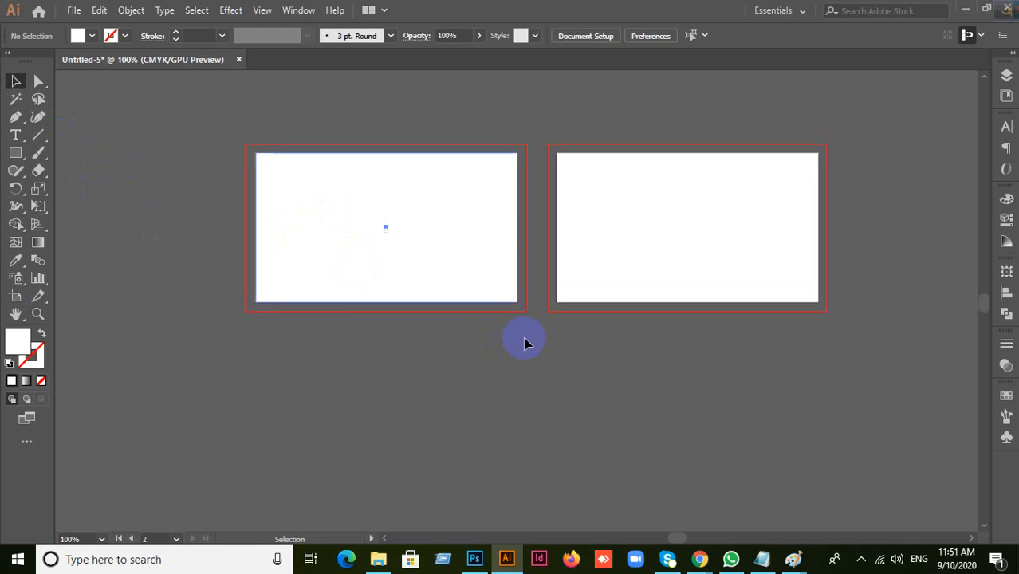
pyautogui.click(310, 267)
pyautogui.click(367, 277)
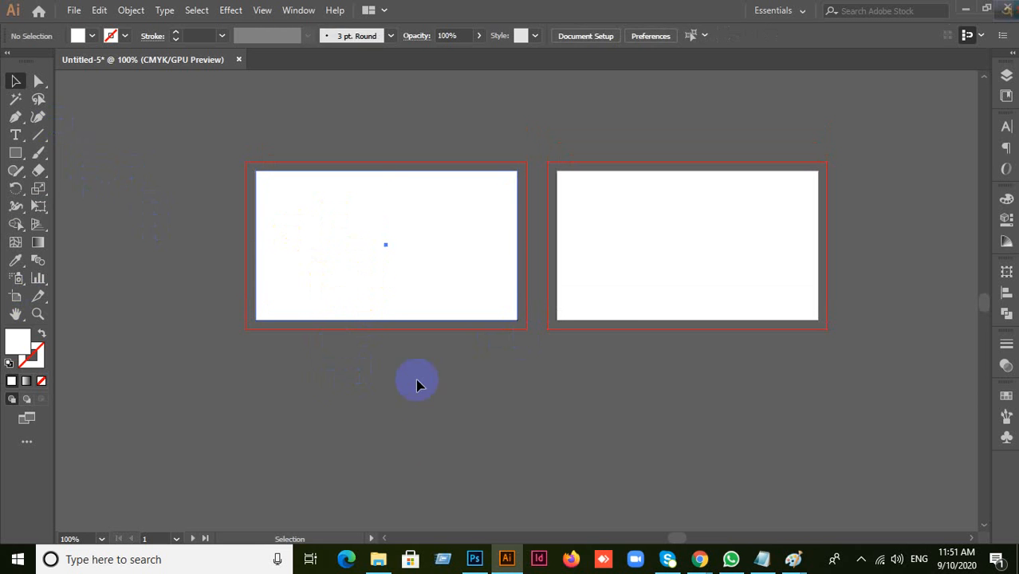
pyautogui.click(429, 441)
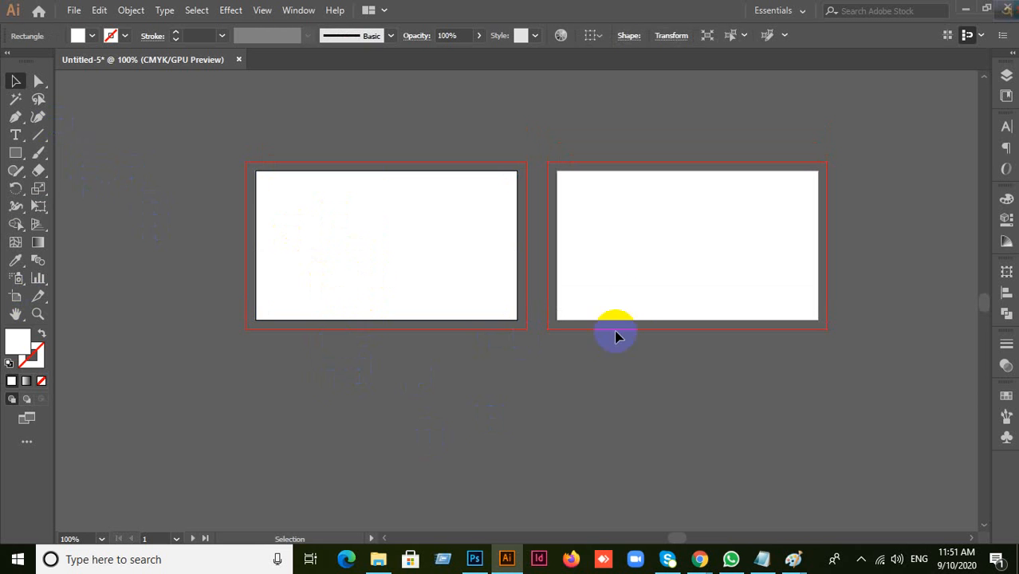
pyautogui.click(611, 332)
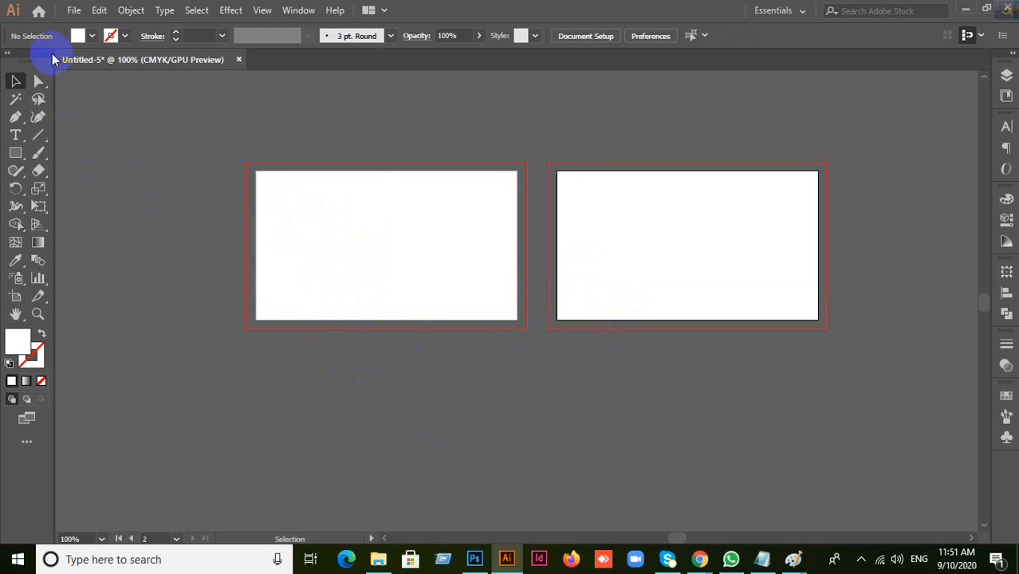
pyautogui.click(73, 10)
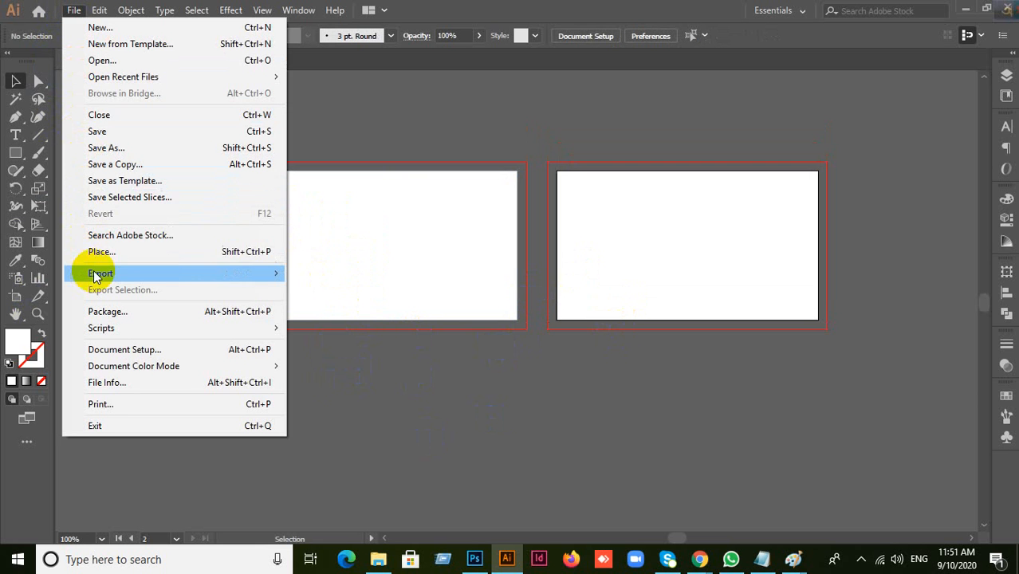
pyautogui.moveTo(109, 269)
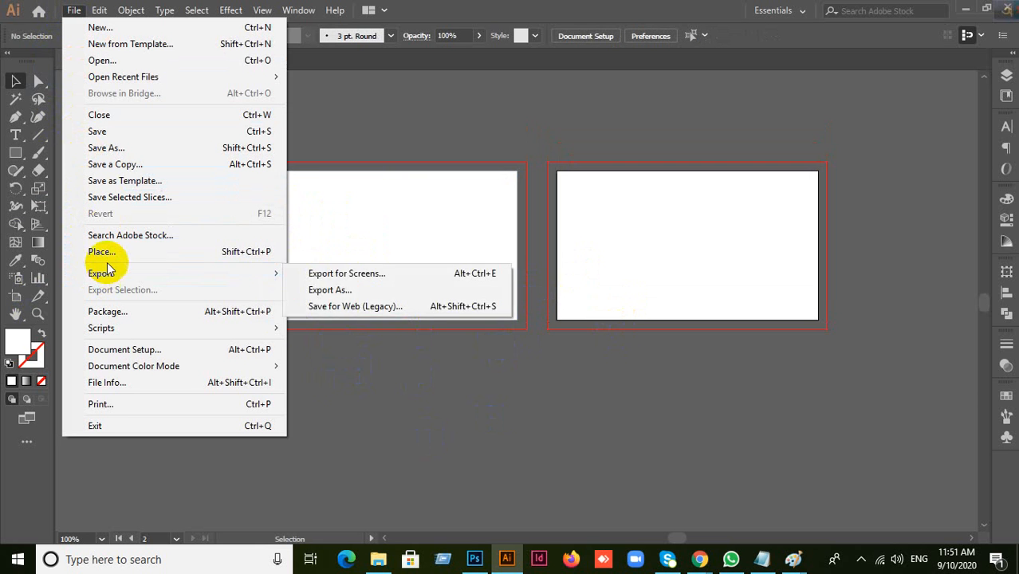
pyautogui.click(407, 366)
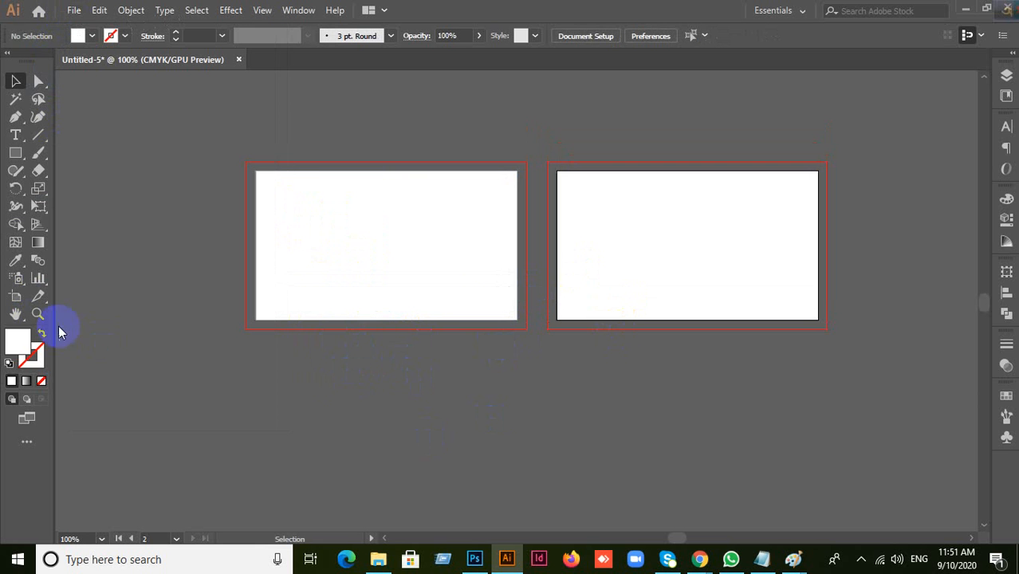
# Step: Examine the preset and size options of Artboard 2 and close them without applying changes
pyautogui.click(15, 297)
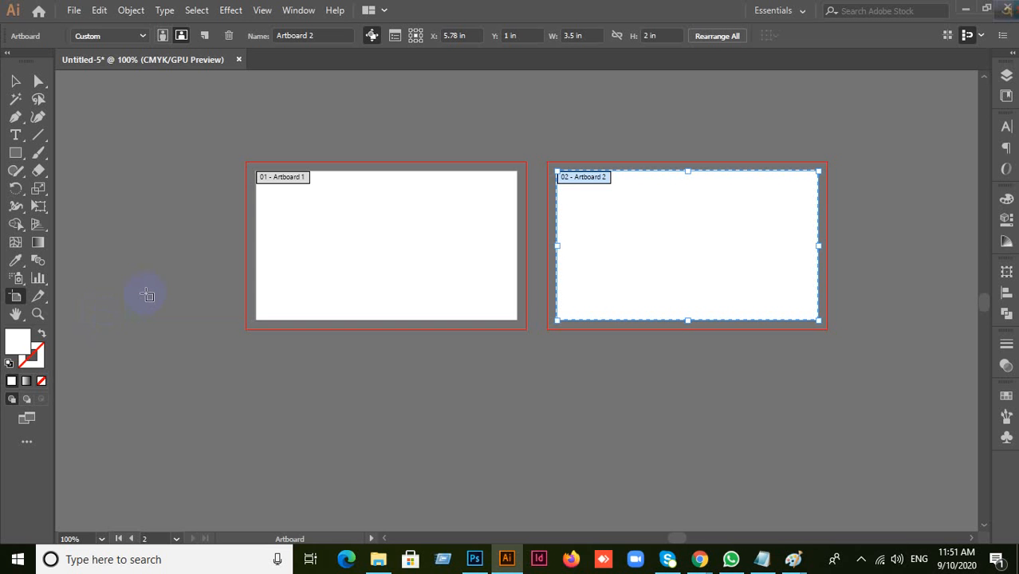
pyautogui.press('Return')
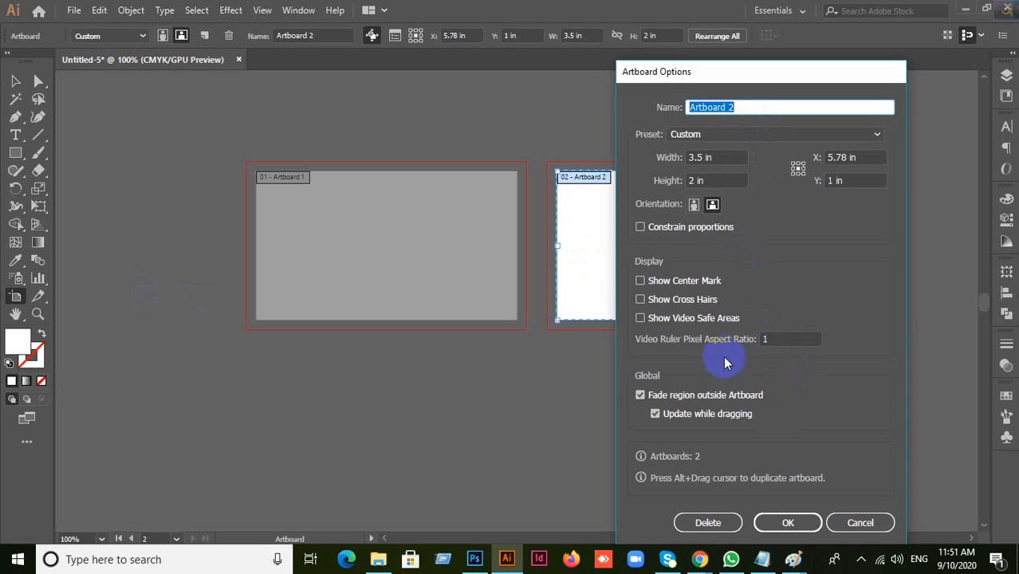
pyautogui.click(875, 140)
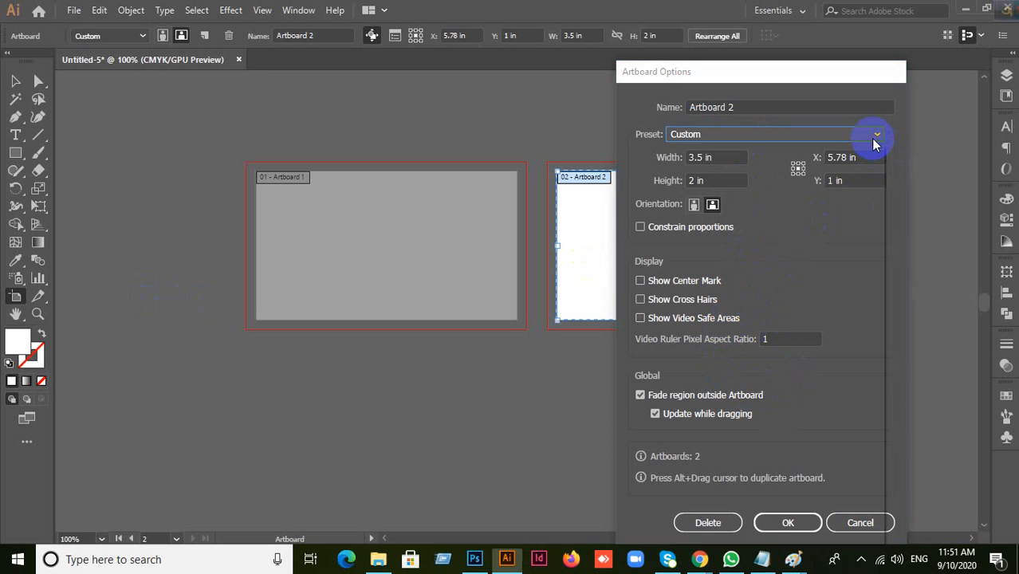
pyautogui.click(875, 141)
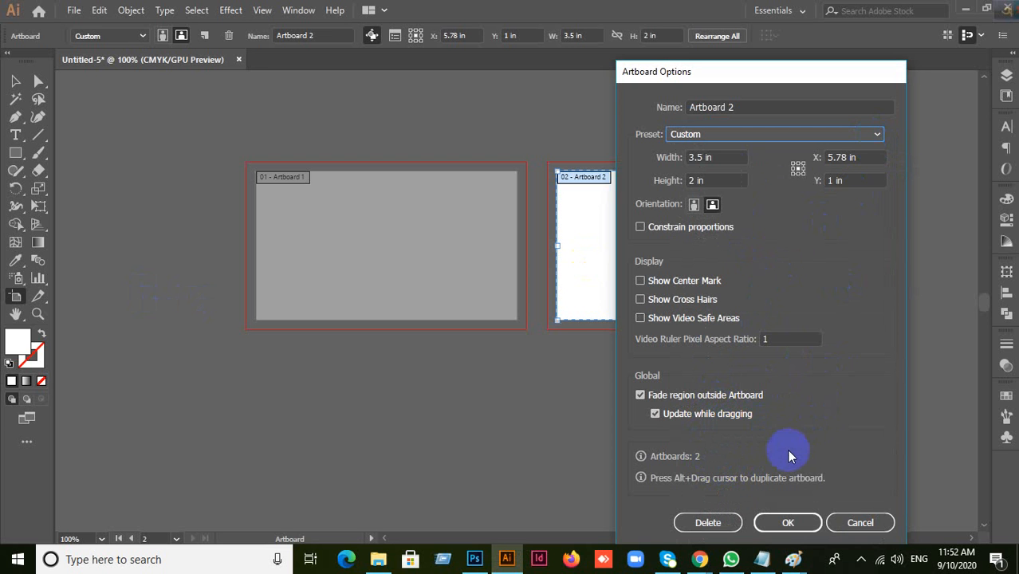
pyautogui.click(851, 528)
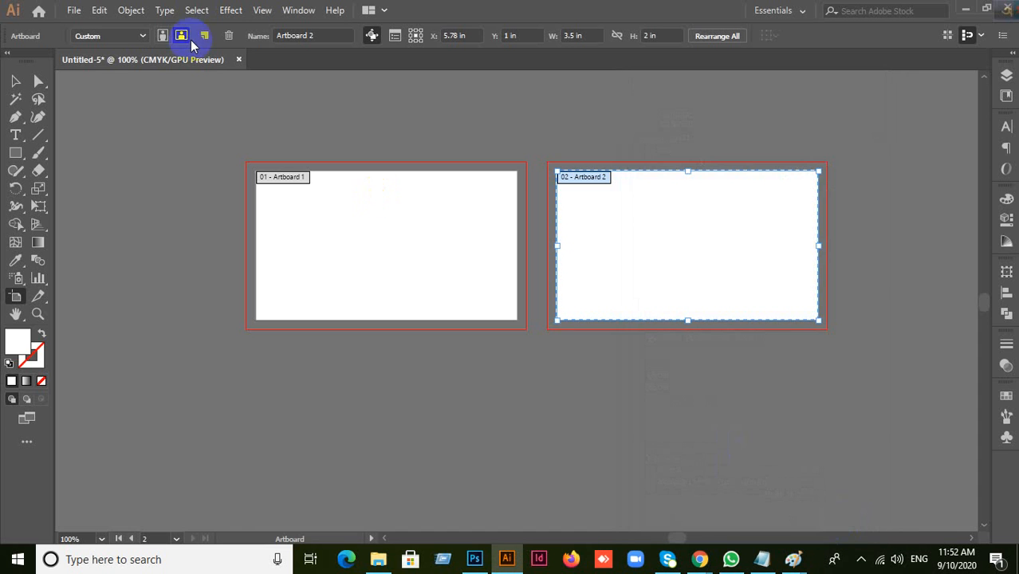
# Step: Check the document's units and bleed in Document Setup and close it without applying changes
pyautogui.click(74, 10)
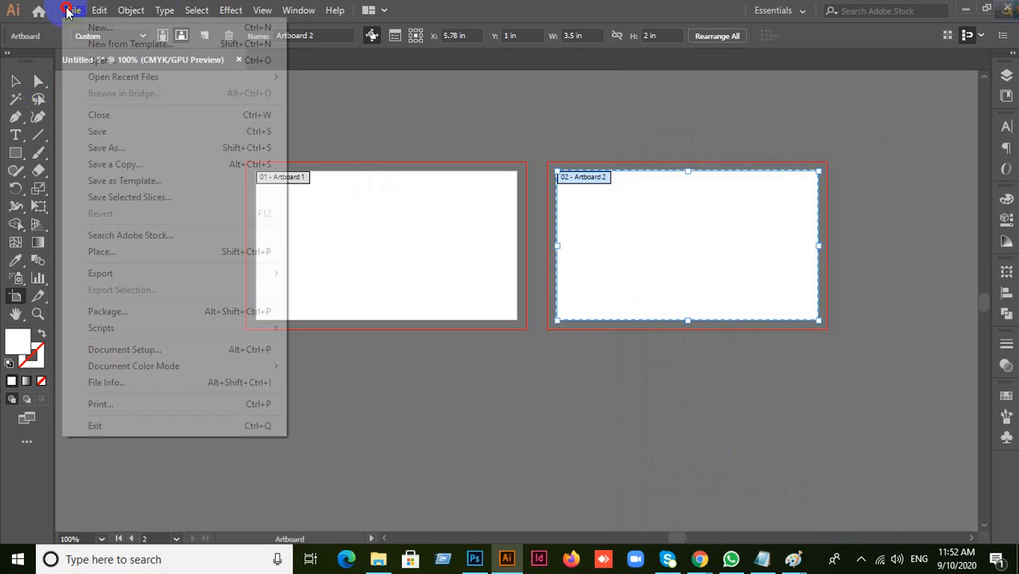
pyautogui.click(120, 350)
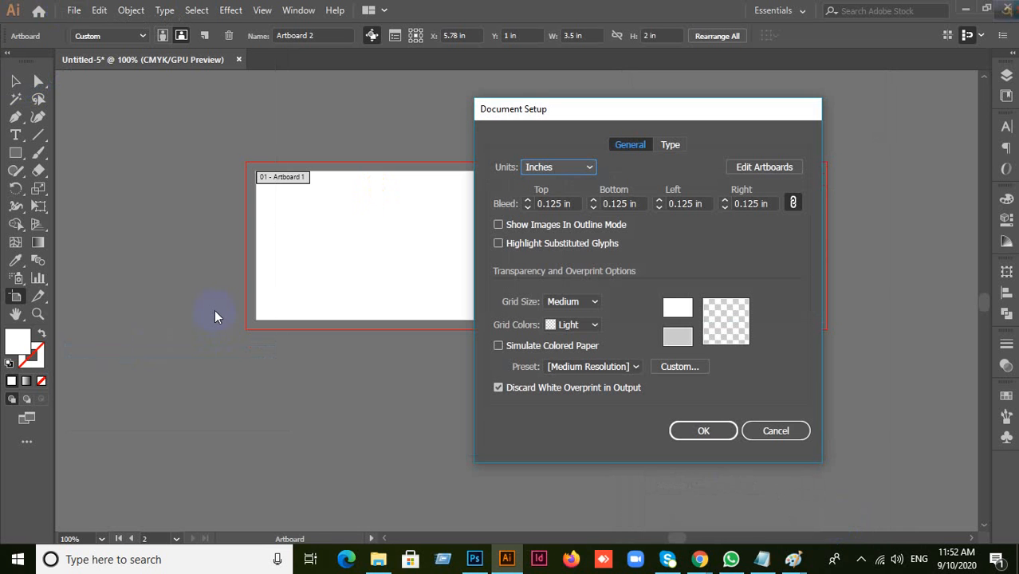
pyautogui.click(776, 431)
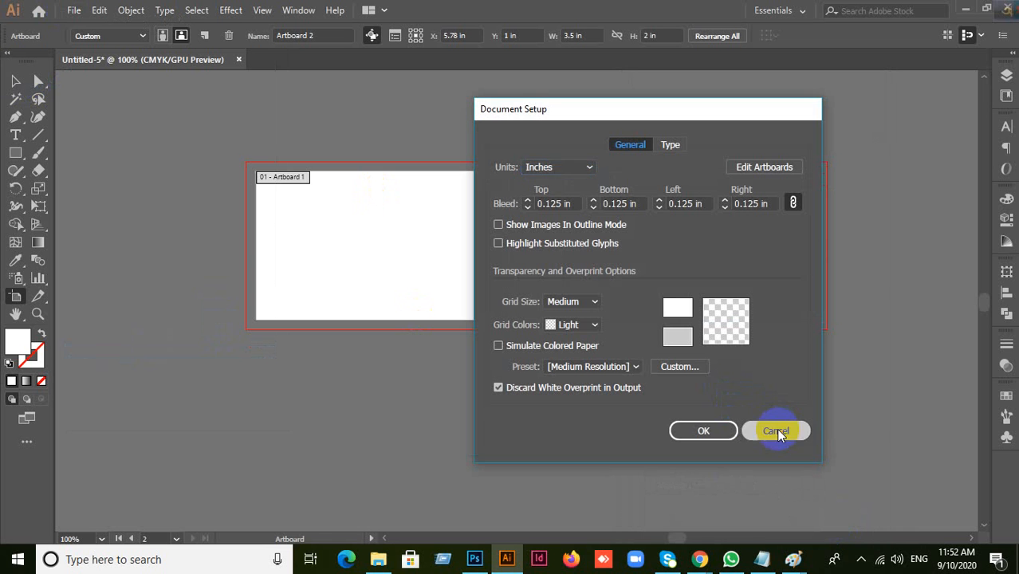
# Step: Delete the white rectangle over the first artboard and draw a new one covering that artboard exactly from corner to corner
pyautogui.click(15, 81)
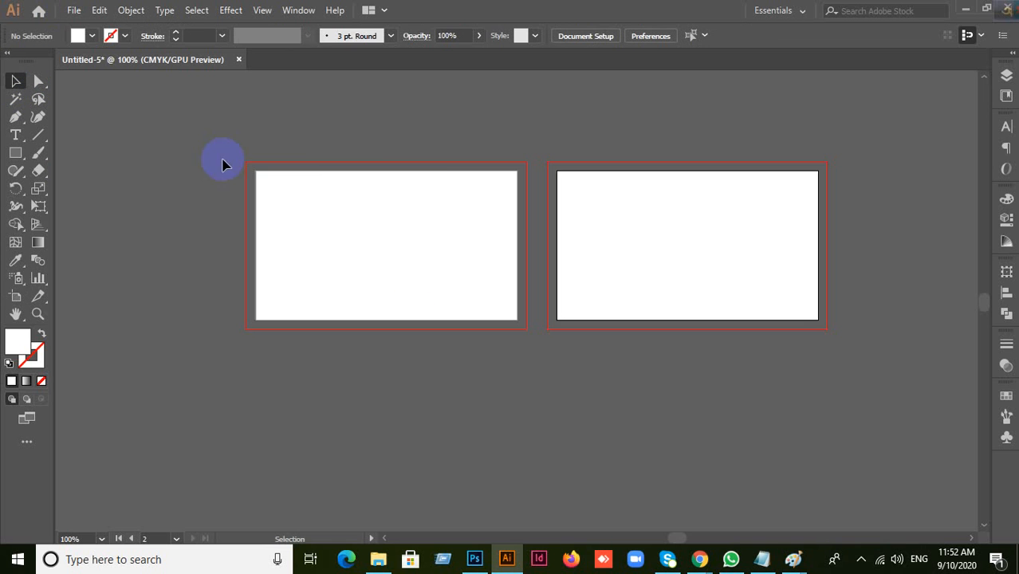
pyautogui.moveTo(405, 241); pyautogui.dragTo(320, 326)
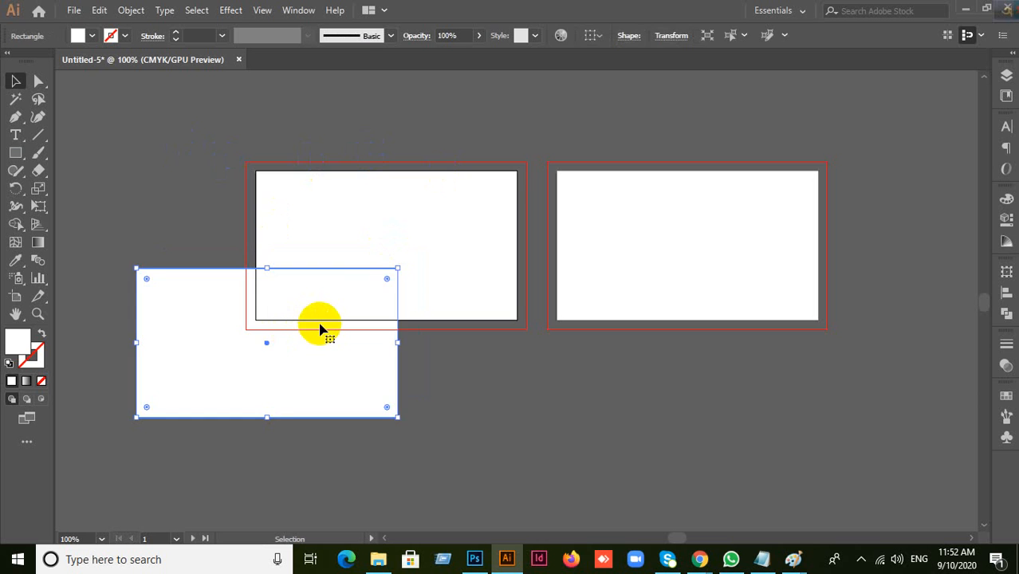
pyautogui.press('Delete')
pyautogui.click(15, 152)
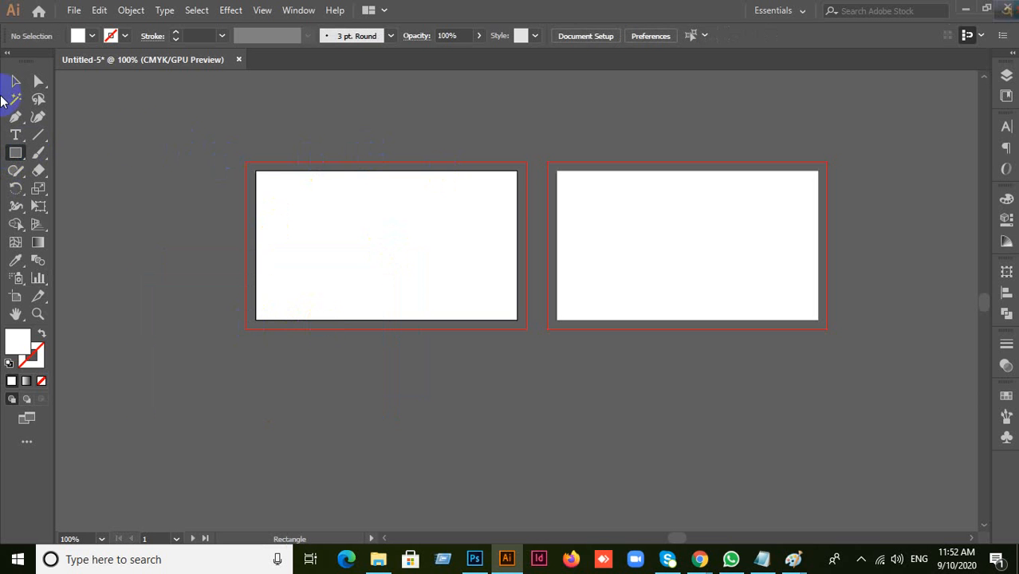
pyautogui.moveTo(256, 171); pyautogui.dragTo(517, 320)
# Step: Offset the artboard-sized rectangle's path outward by 0.125 in with the preview enabled, and deselect the result
pyautogui.click(132, 10)
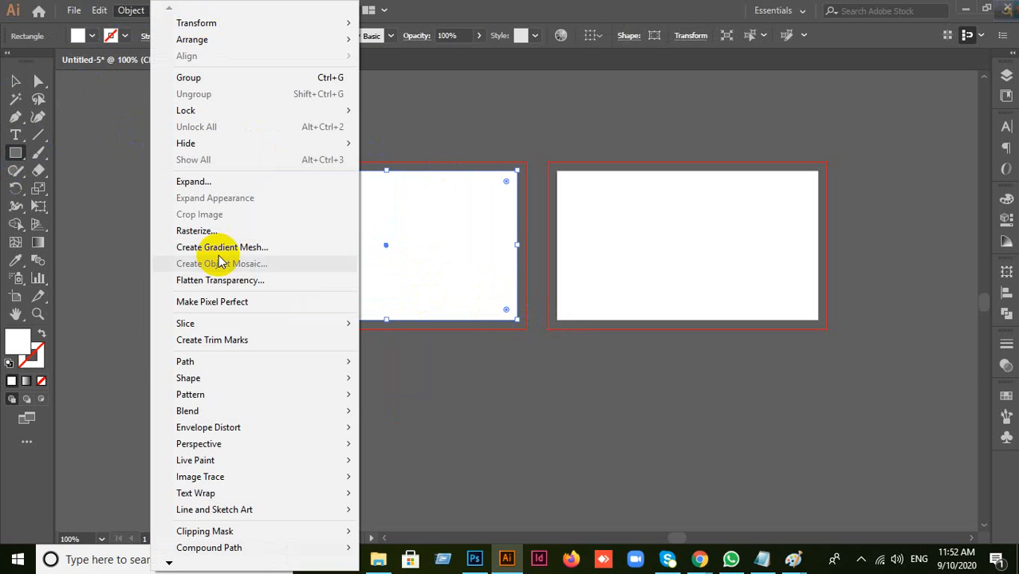
pyautogui.moveTo(200, 362)
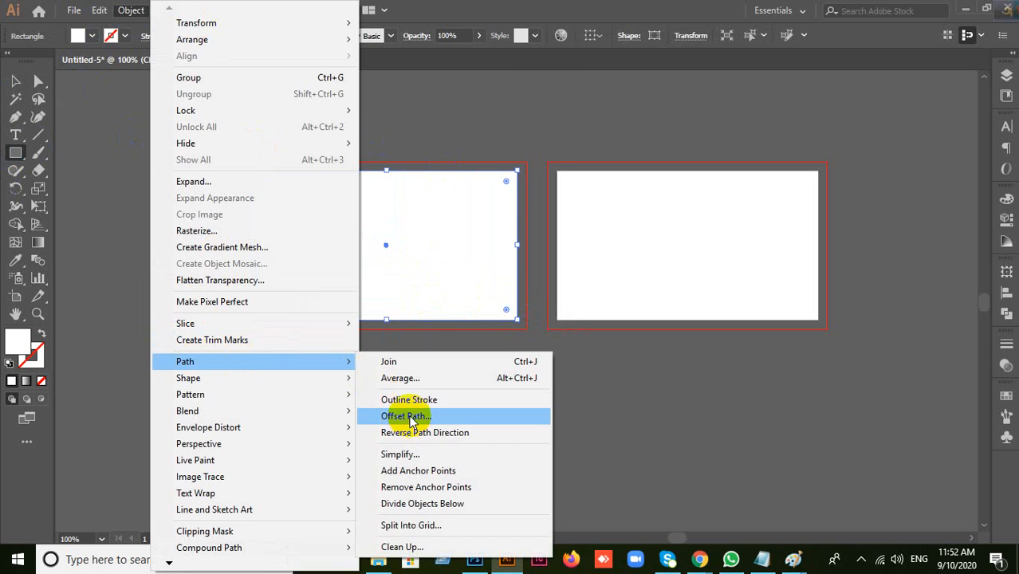
pyautogui.click(407, 416)
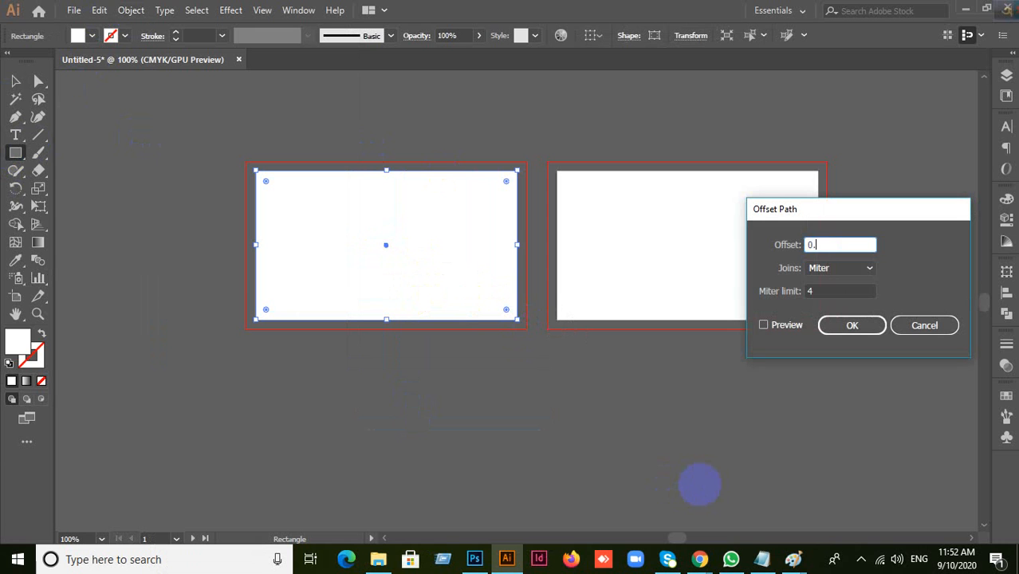
pyautogui.write('0.125')
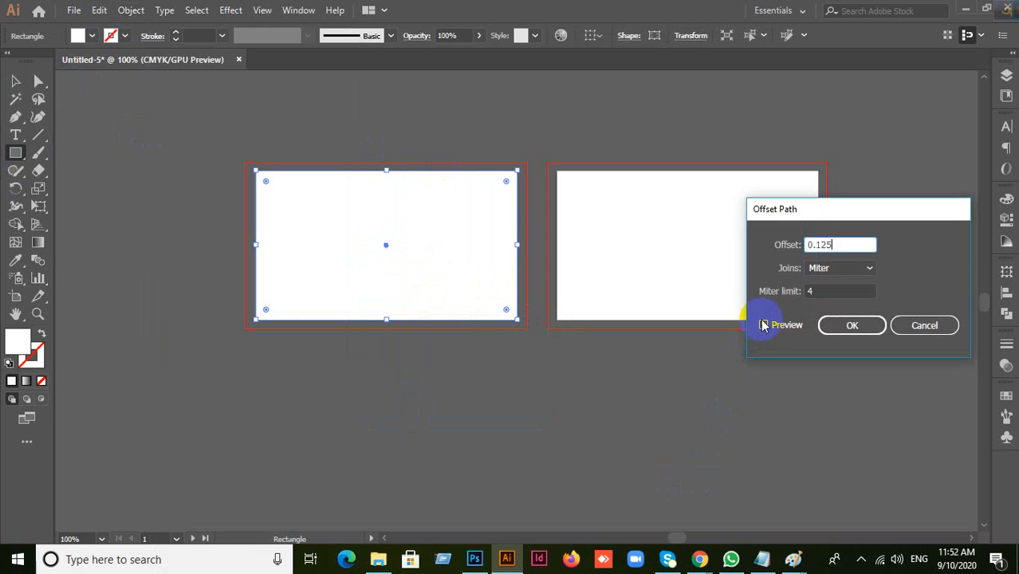
pyautogui.click(763, 325)
pyautogui.click(851, 326)
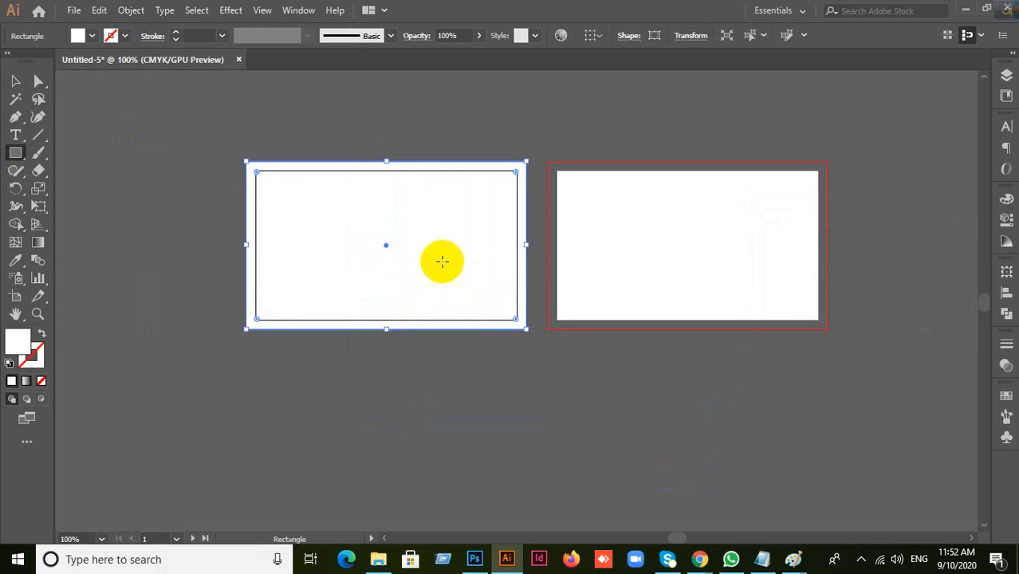
pyautogui.keyDown('ctrl'); pyautogui.click(158, 153); pyautogui.keyUp('ctrl')
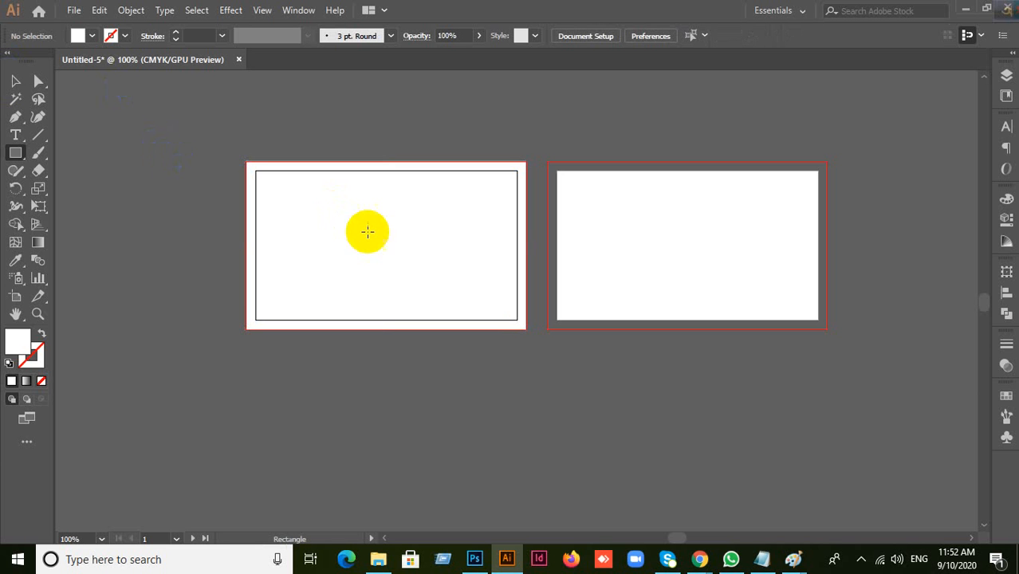
# Step: Offset the artboard-sized rectangle's path by -0.125 in to create an inner safe-area rectangle, and deselect it
pyautogui.click(15, 80)
pyautogui.click(386, 260)
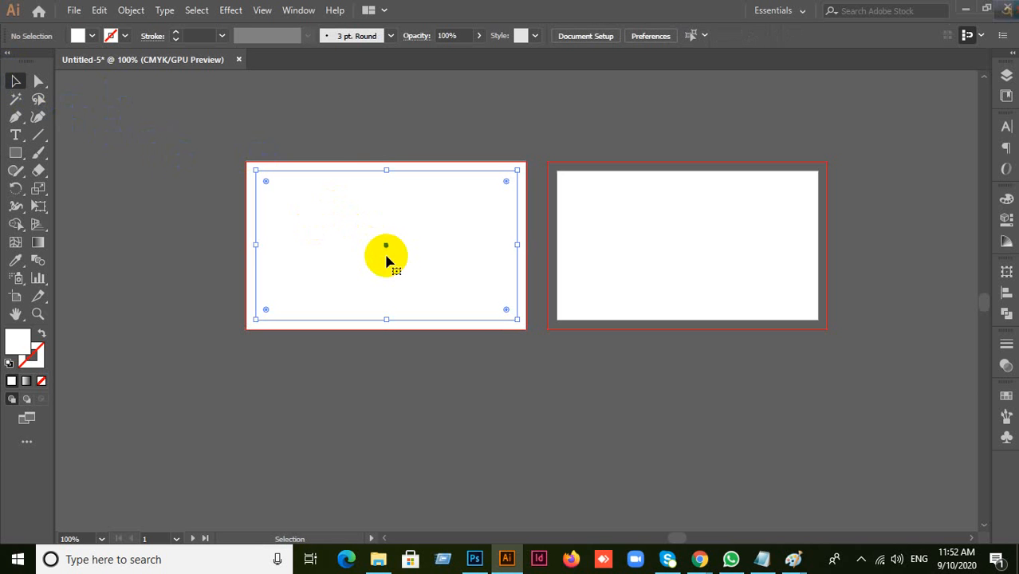
pyautogui.click(131, 9)
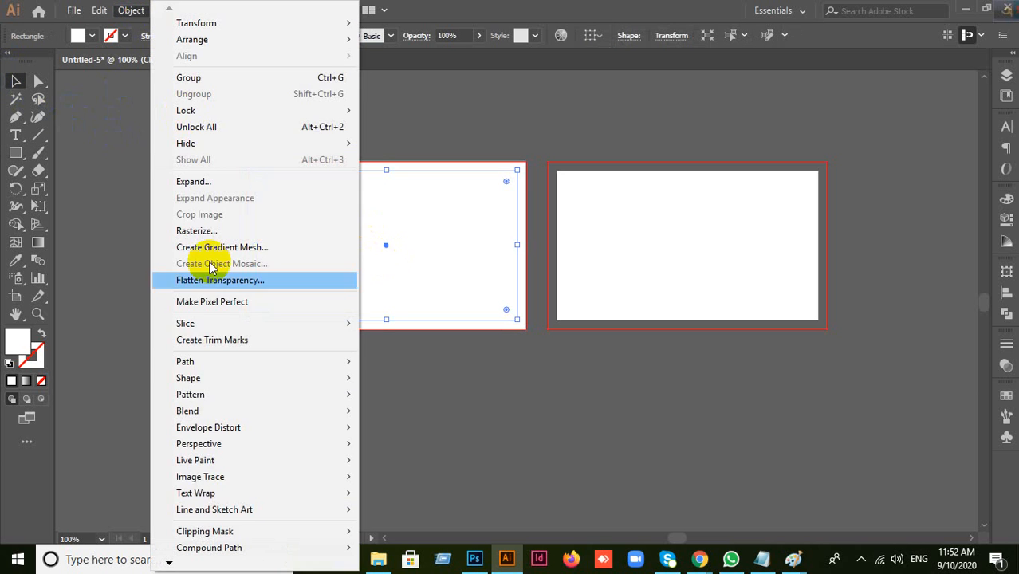
pyautogui.moveTo(210, 369)
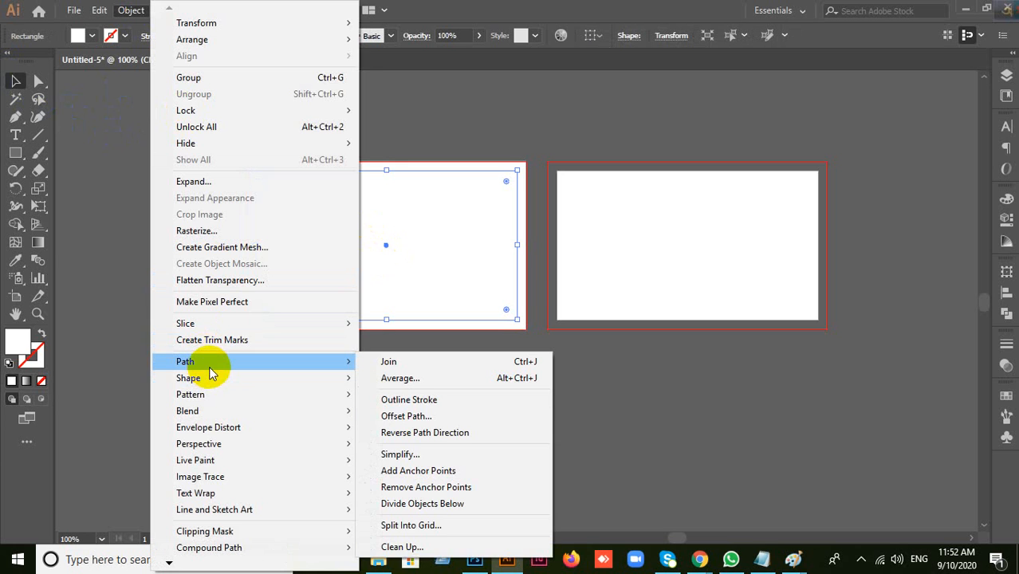
pyautogui.click(408, 415)
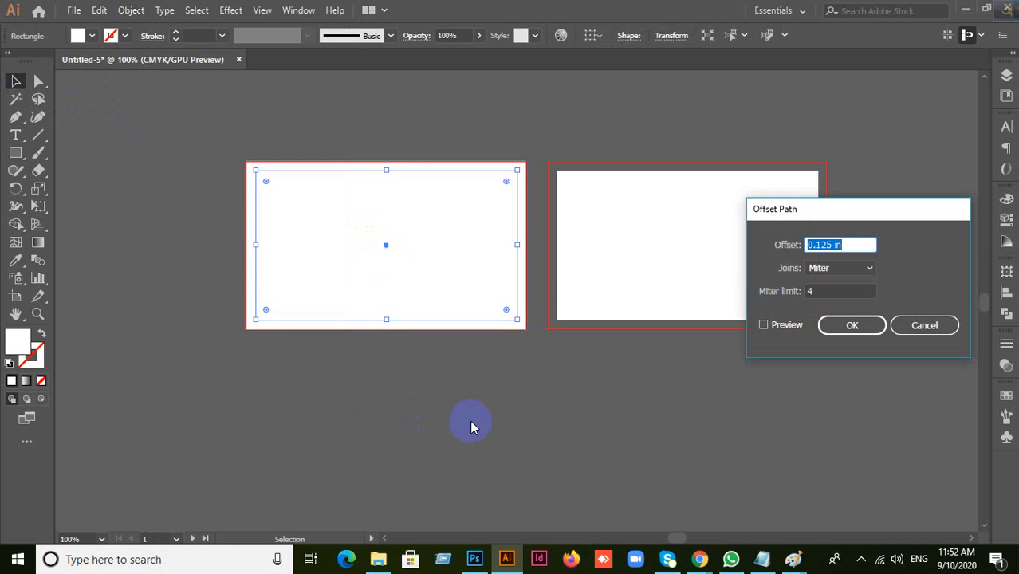
pyautogui.write('-0.125')
pyautogui.click(852, 326)
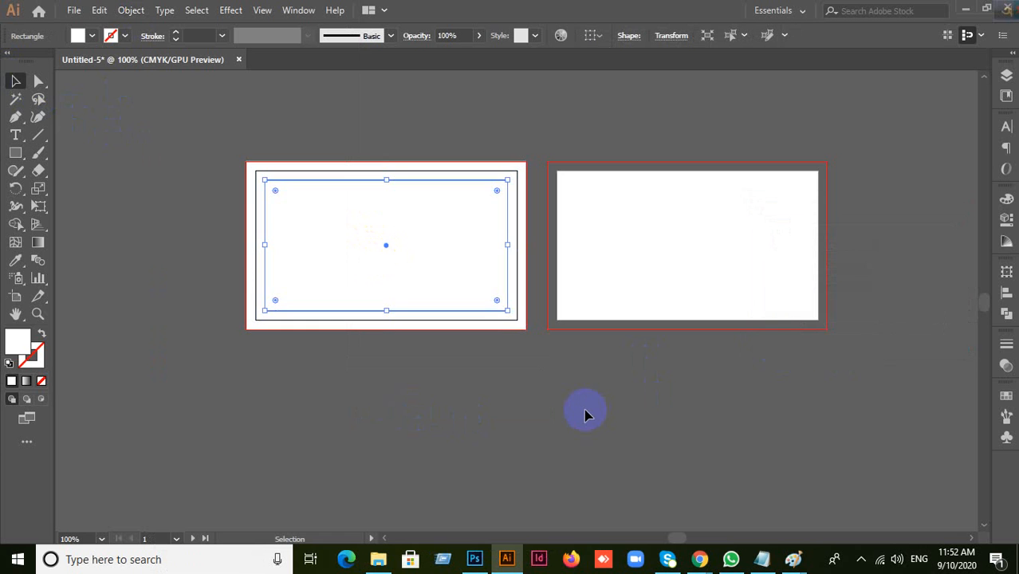
pyautogui.click(501, 406)
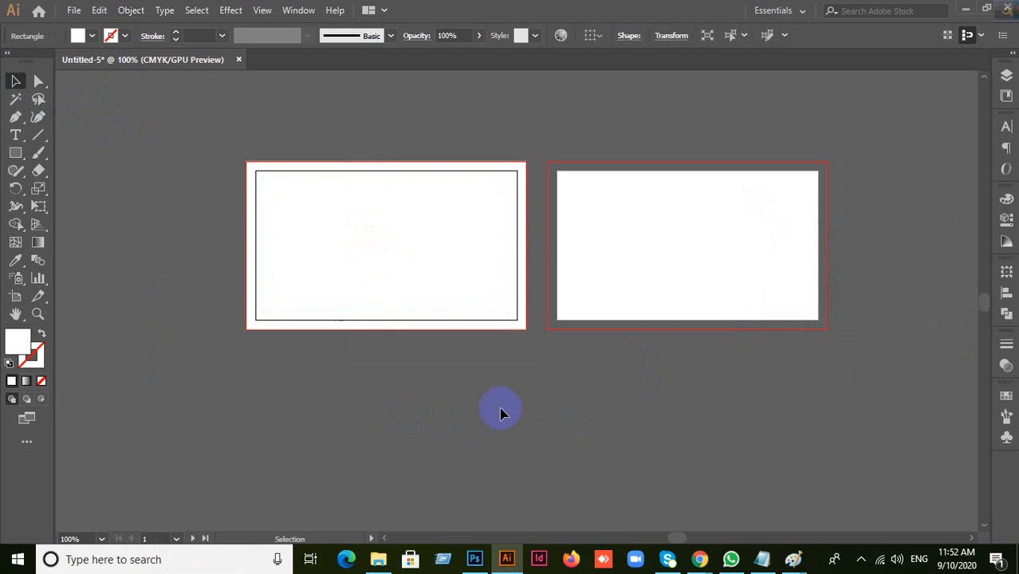
# Step: Convert the artboard-sized and safe-area rectangles on the first artboard into guides, and unlock all locked objects
pyautogui.moveTo(194, 144); pyautogui.dragTo(402, 363)
pyautogui.rightClick(335, 250)
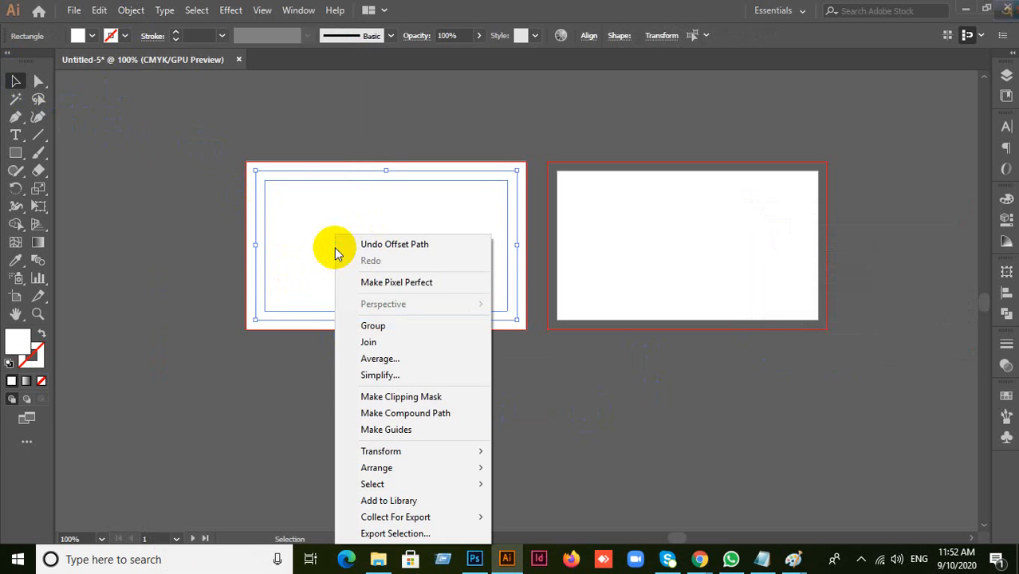
pyautogui.click(388, 429)
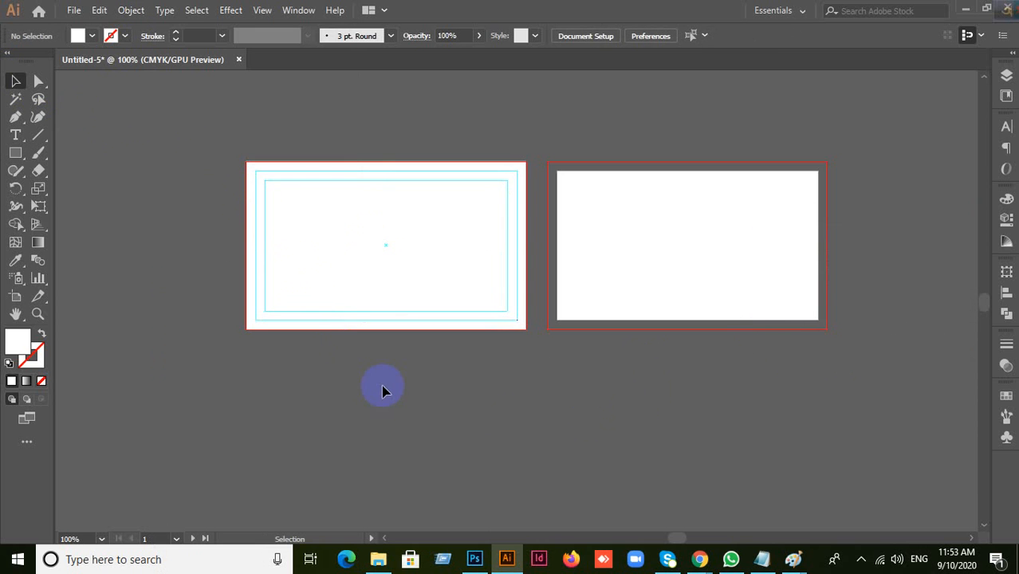
pyautogui.hotkey('ctrl', 'alt', '2')
pyautogui.click(381, 384)
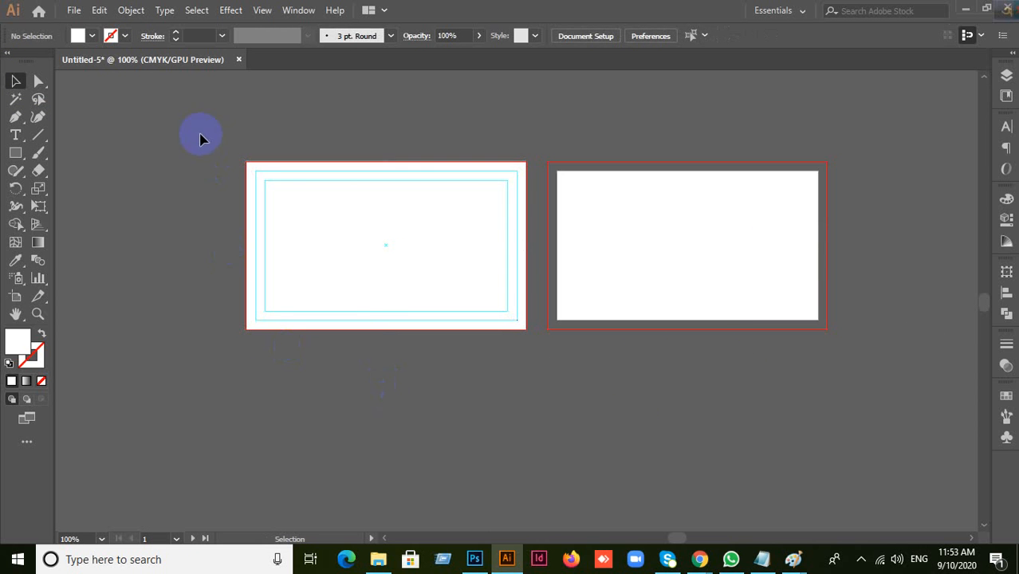
# Step: Try to copy the first artboard's background rectangle together with its guides onto the second artboard
pyautogui.moveTo(200, 139); pyautogui.dragTo(426, 378)
pyautogui.click(376, 269)
pyautogui.moveTo(401, 269); pyautogui.dragTo(674, 266)
pyautogui.click(592, 437)
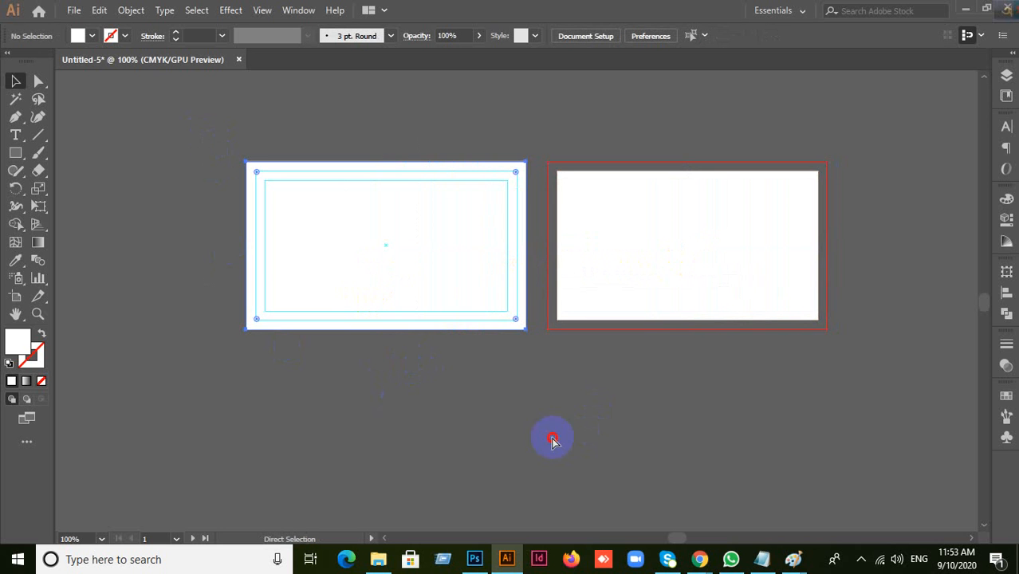
# Step: Unlock the guides and copy the first artboard's background rectangle and both guides into alignment on the second artboard
pyautogui.rightClick(336, 253)
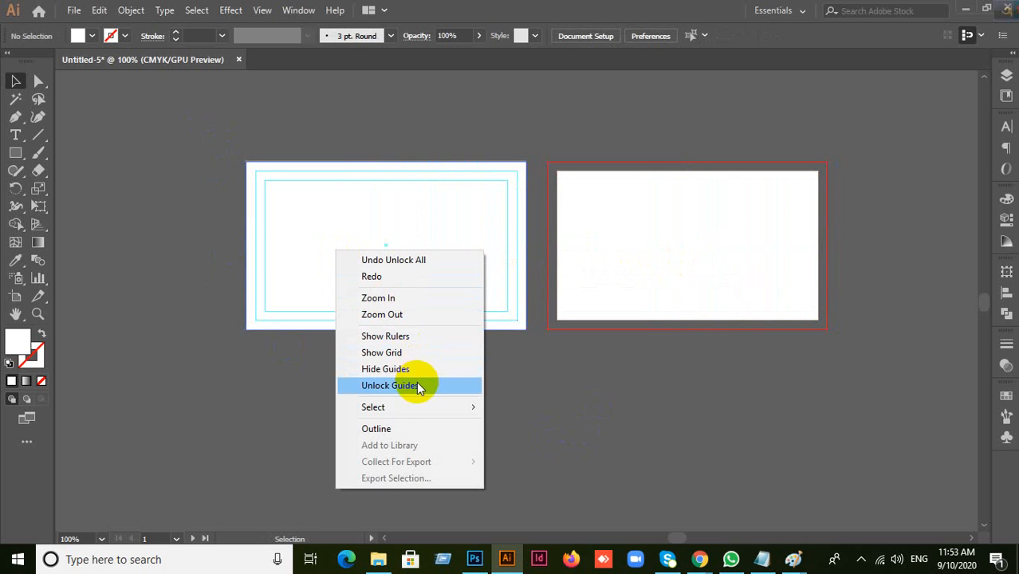
pyautogui.click(421, 385)
pyautogui.moveTo(193, 118); pyautogui.dragTo(521, 363)
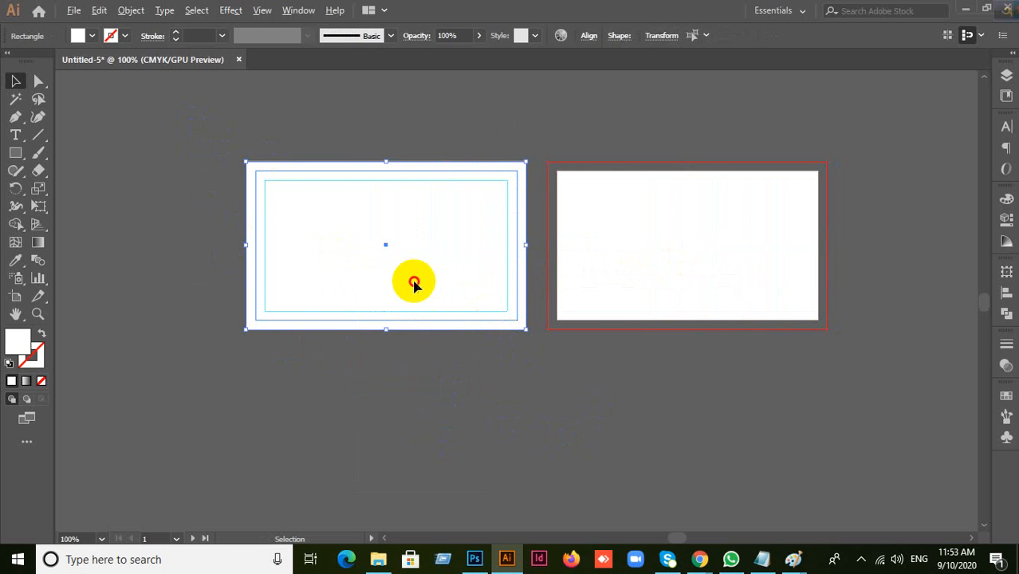
pyautogui.moveTo(414, 285); pyautogui.dragTo(715, 295)
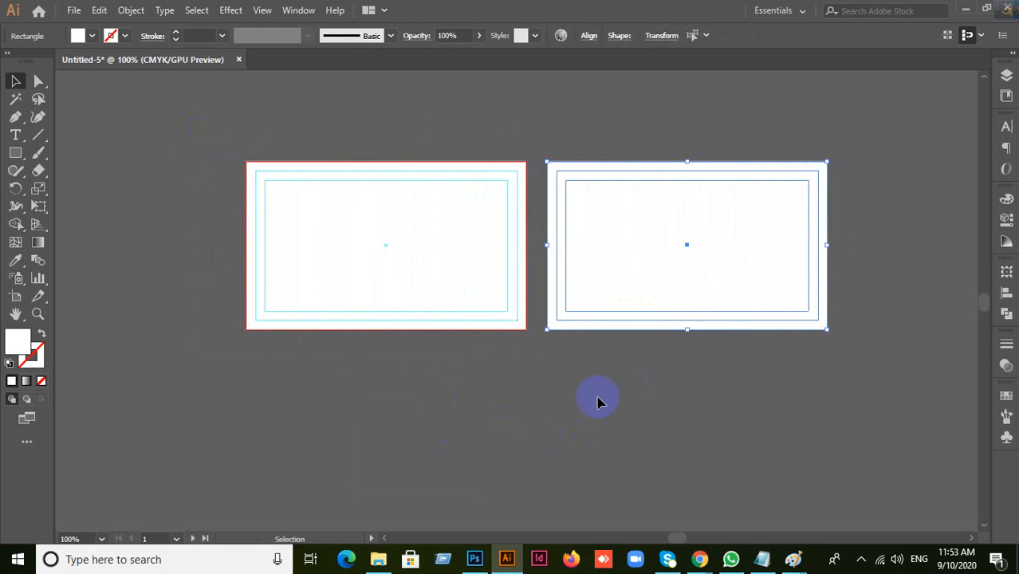
pyautogui.click(517, 414)
# Step: Lock the guides from the first artboard, and toggle the guide lock once more from the second
pyautogui.scroll(1, 513, 416)
pyautogui.scroll(-1, 513, 416)
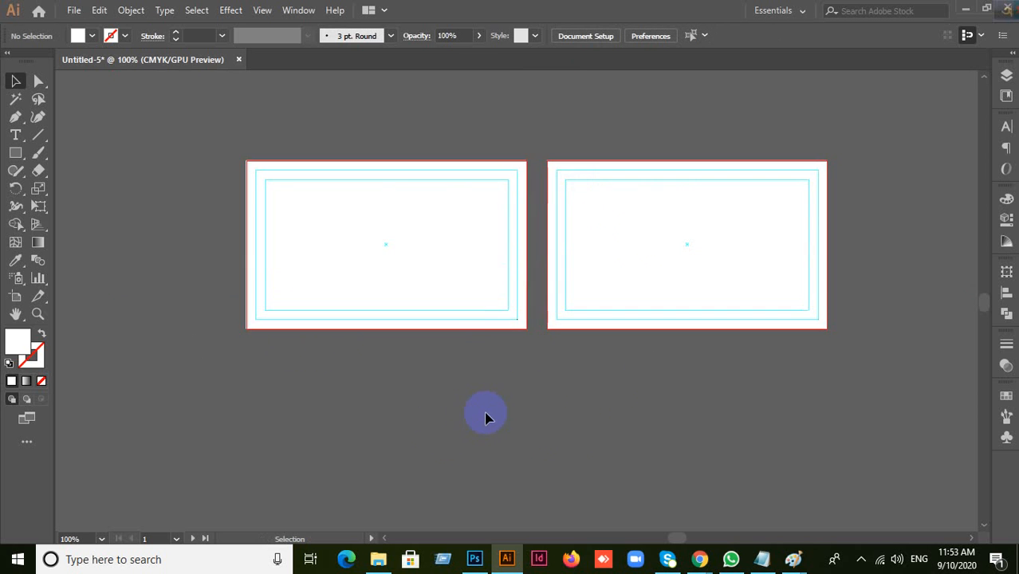
pyautogui.scroll(1, 446, 439)
pyautogui.scroll(1, 470, 425)
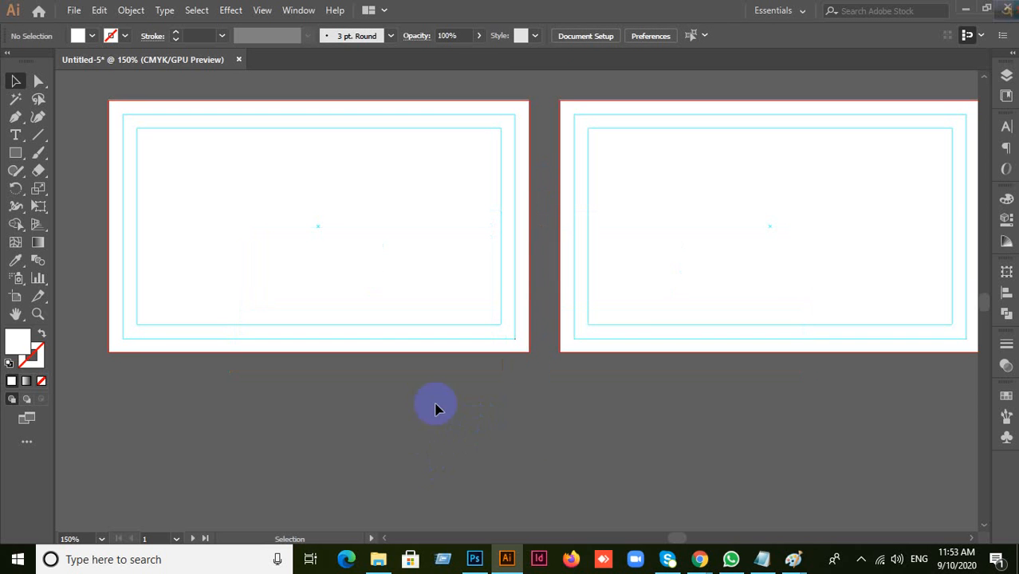
pyautogui.rightClick(359, 238)
pyautogui.click(419, 370)
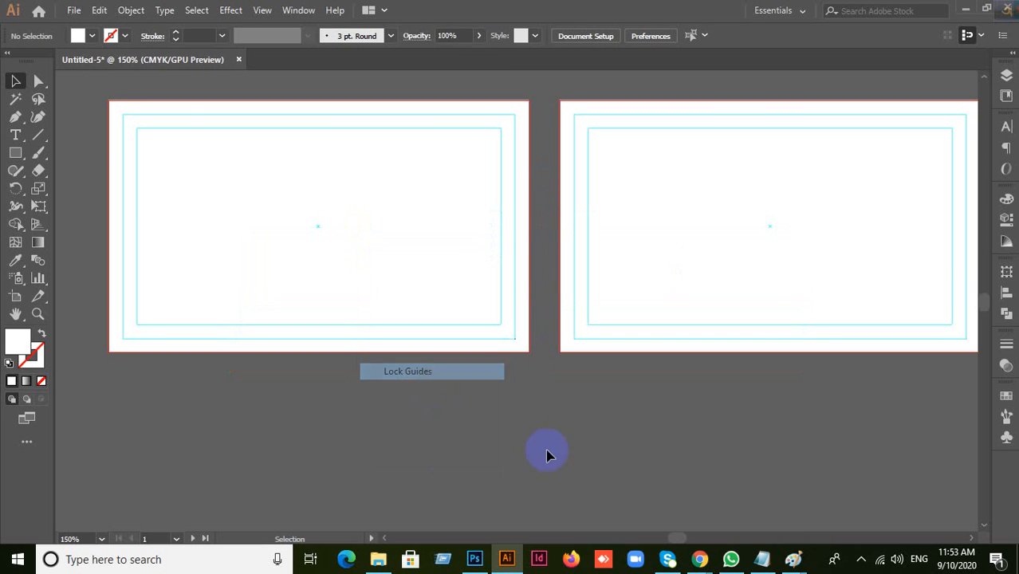
pyautogui.rightClick(693, 224)
pyautogui.click(759, 355)
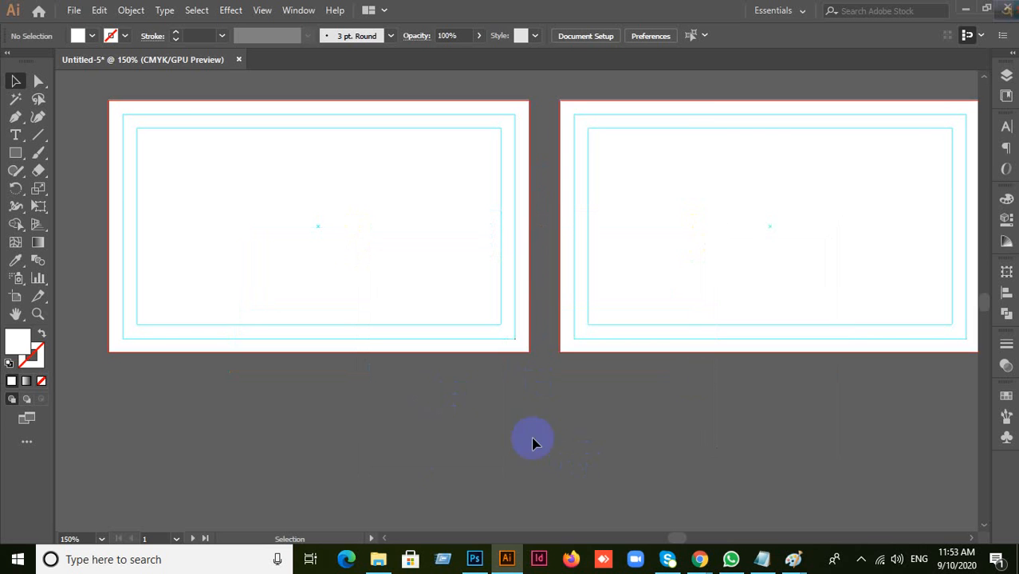
pyautogui.scroll(-1, 550, 441)
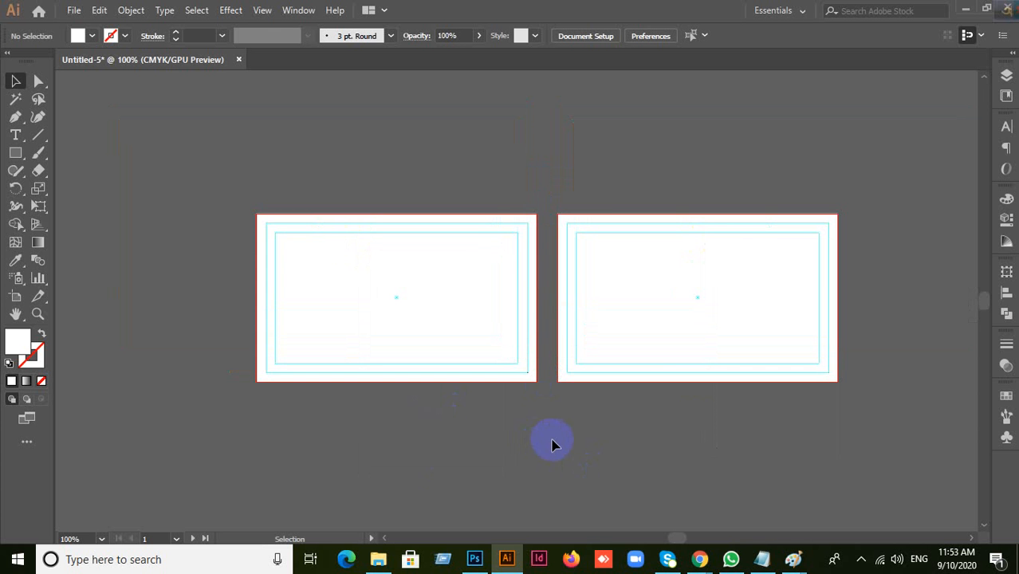
# Step: Switch to Chrome, examine the first page of GraphicRiver results for corporate business card designs, and return to Illustrator
pyautogui.moveTo(701, 555)
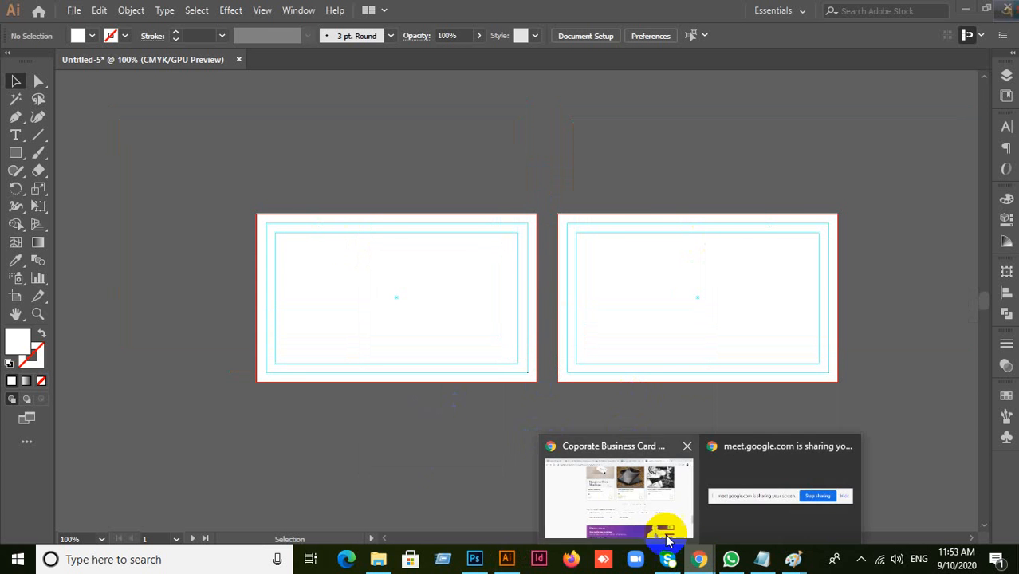
pyautogui.moveTo(621, 501)
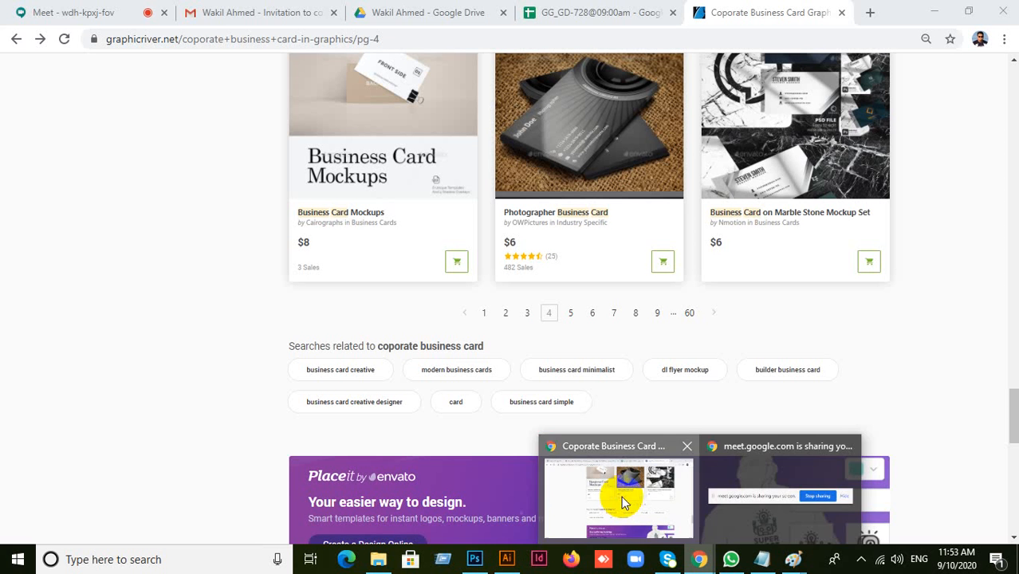
pyautogui.click(483, 313)
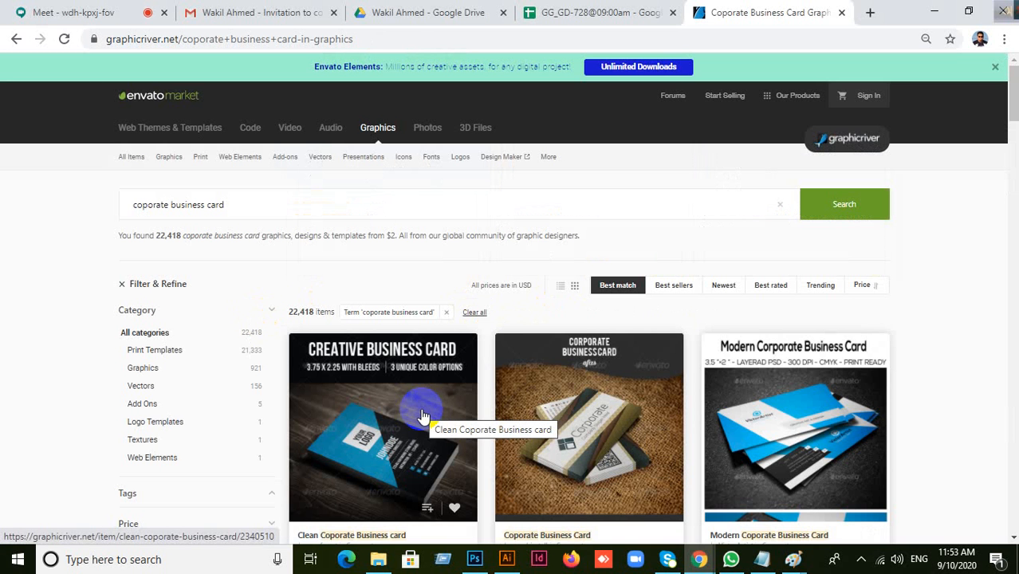
pyautogui.scroll(-5, 653, 417)
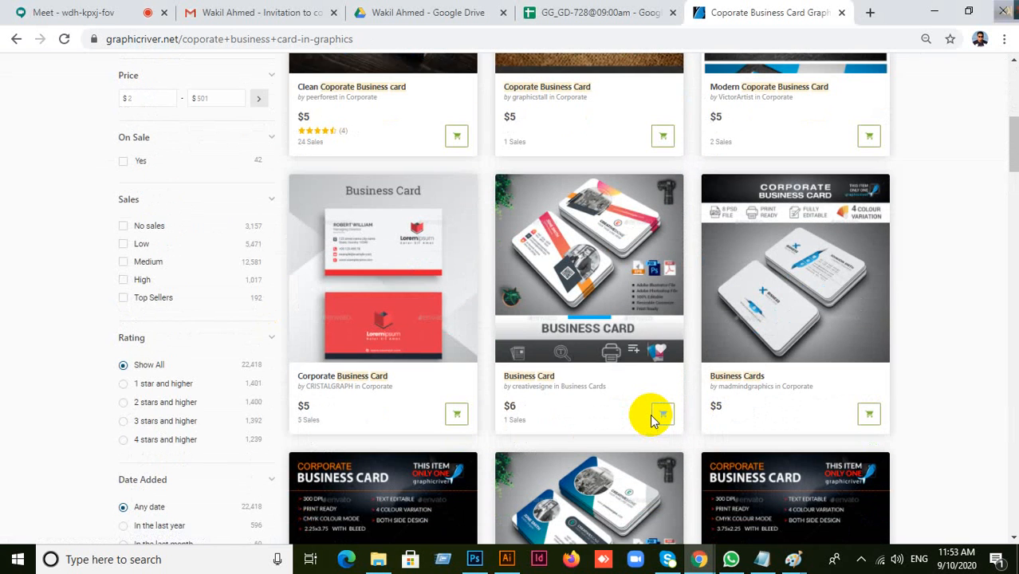
pyautogui.scroll(-7, 653, 421)
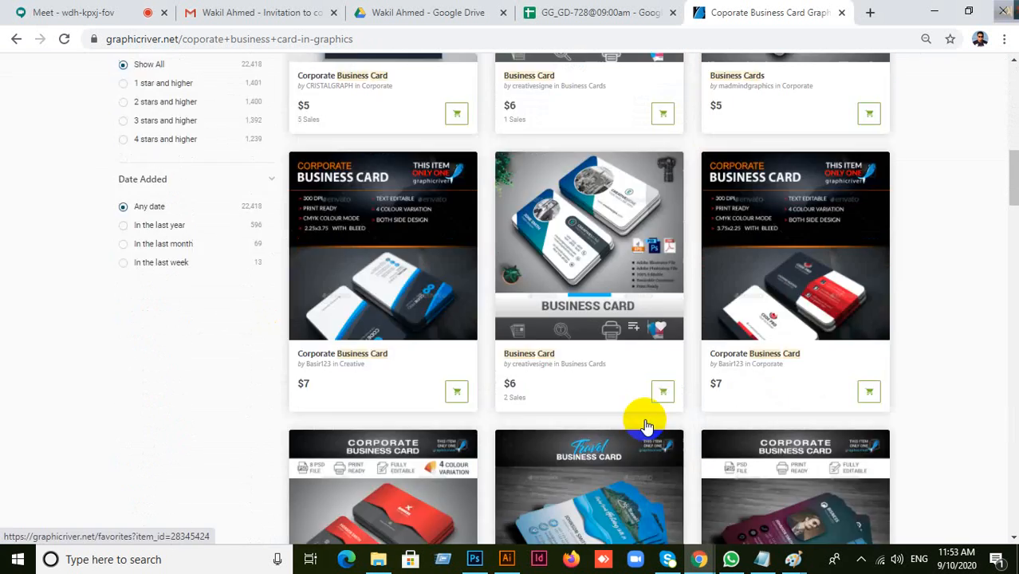
pyautogui.scroll(-4, 646, 429)
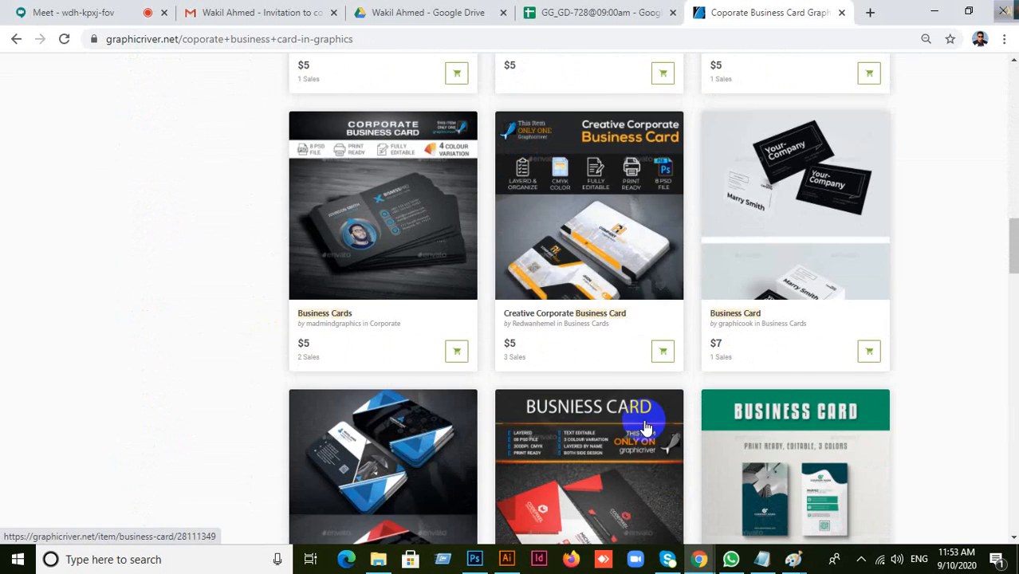
pyautogui.scroll(-8, 646, 429)
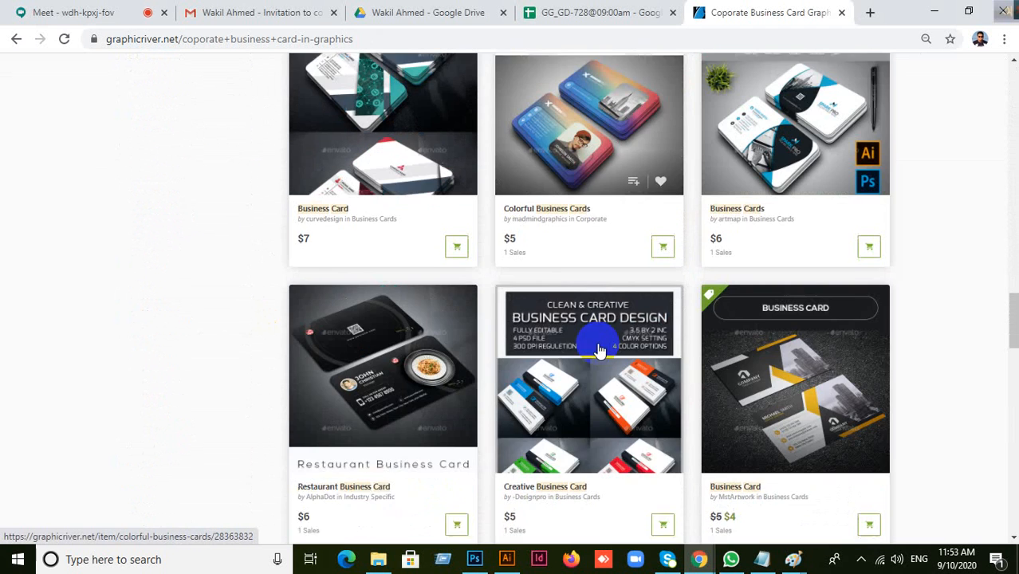
pyautogui.click(507, 559)
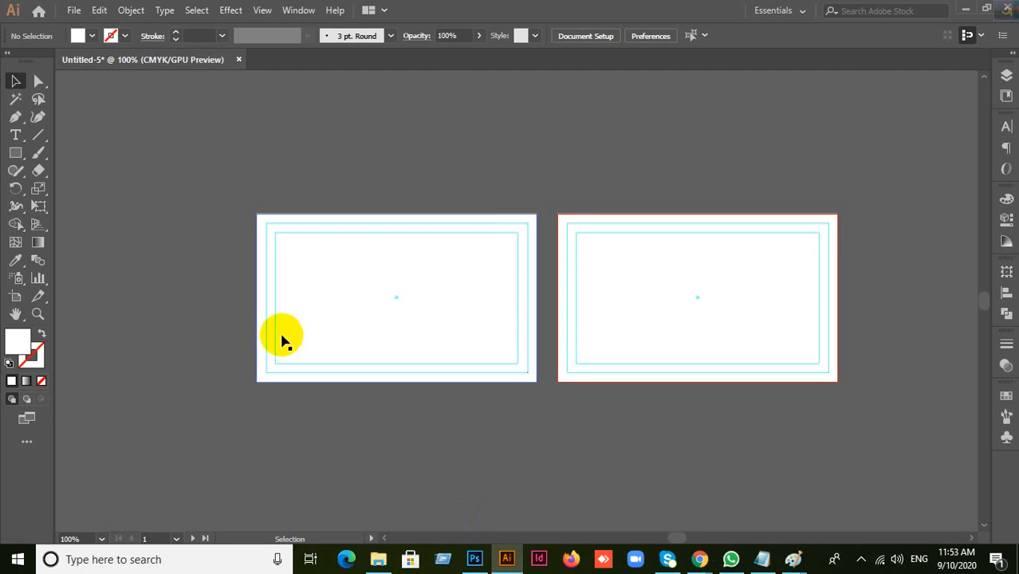
pyautogui.scroll(2, 386, 311)
pyautogui.scroll(-1, 398, 314)
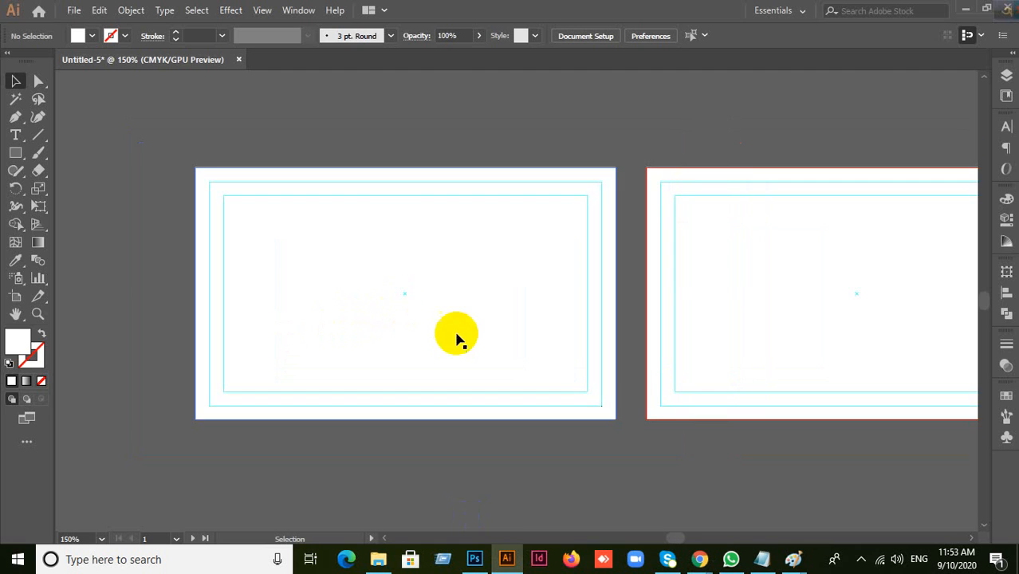
pyautogui.moveTo(513, 345); pyautogui.dragTo(444, 301)
pyautogui.scroll(-1, 467, 315)
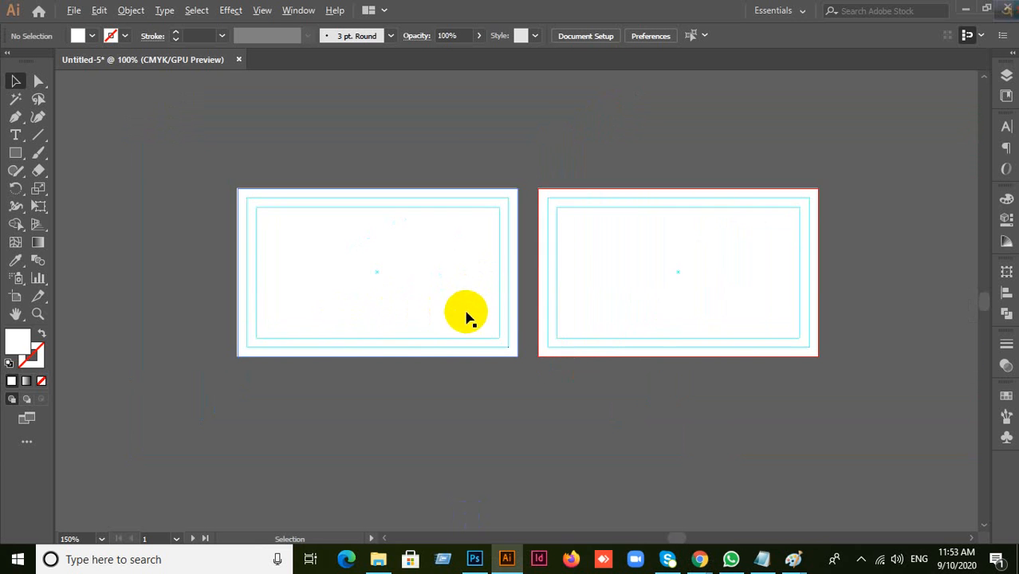
pyautogui.moveTo(648, 321); pyautogui.dragTo(651, 257)
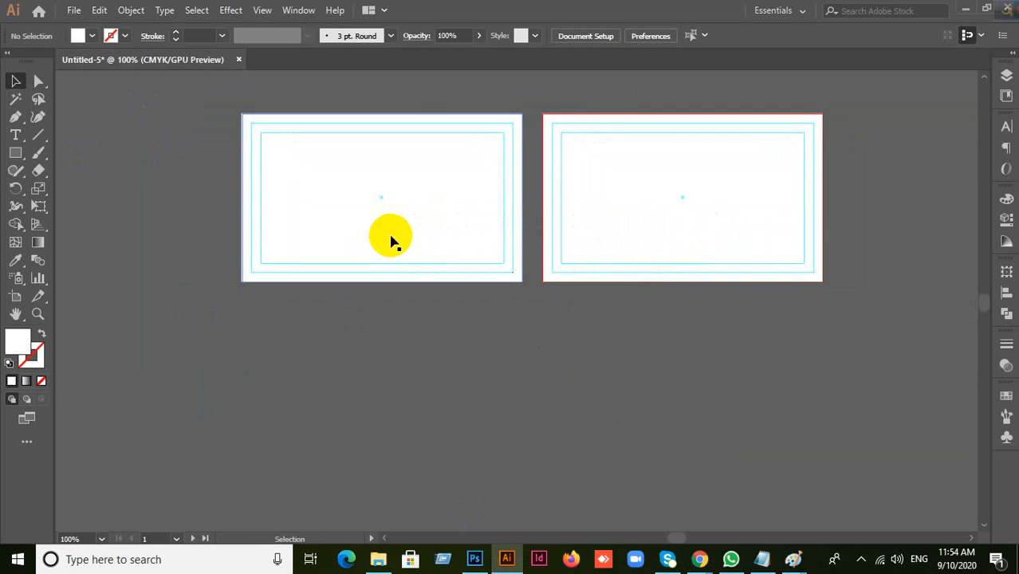
pyautogui.click(17, 153)
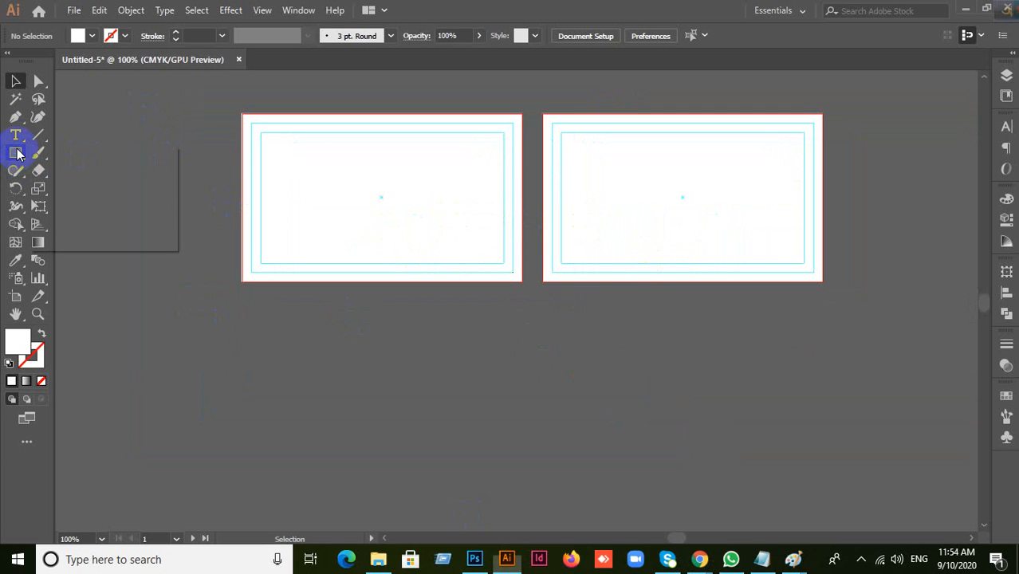
pyautogui.click(292, 327)
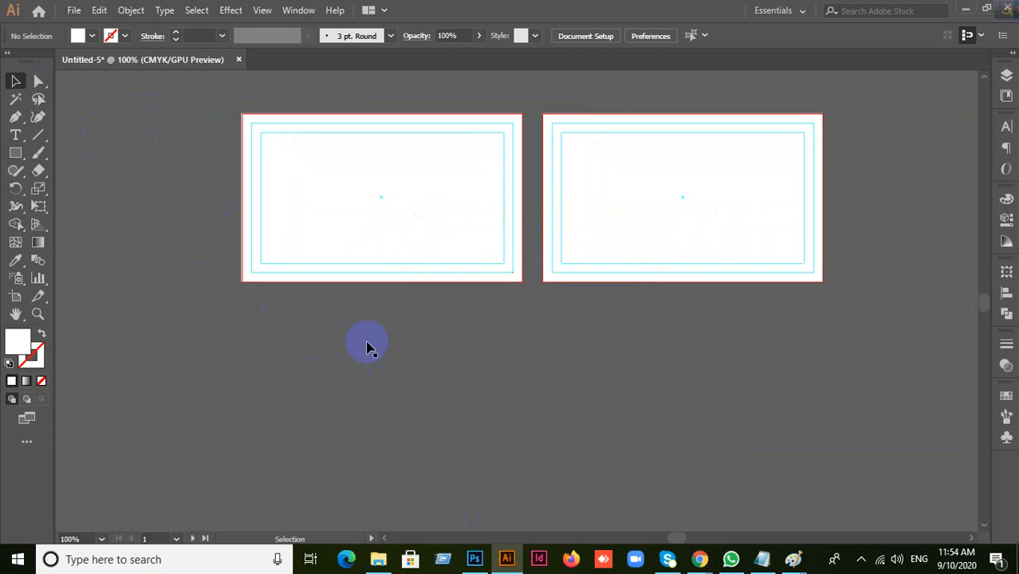
# Step: Switch to Chrome, open flaticon.com in the GraphicRiver tab, and dismiss the premium offer
pyautogui.moveTo(699, 558)
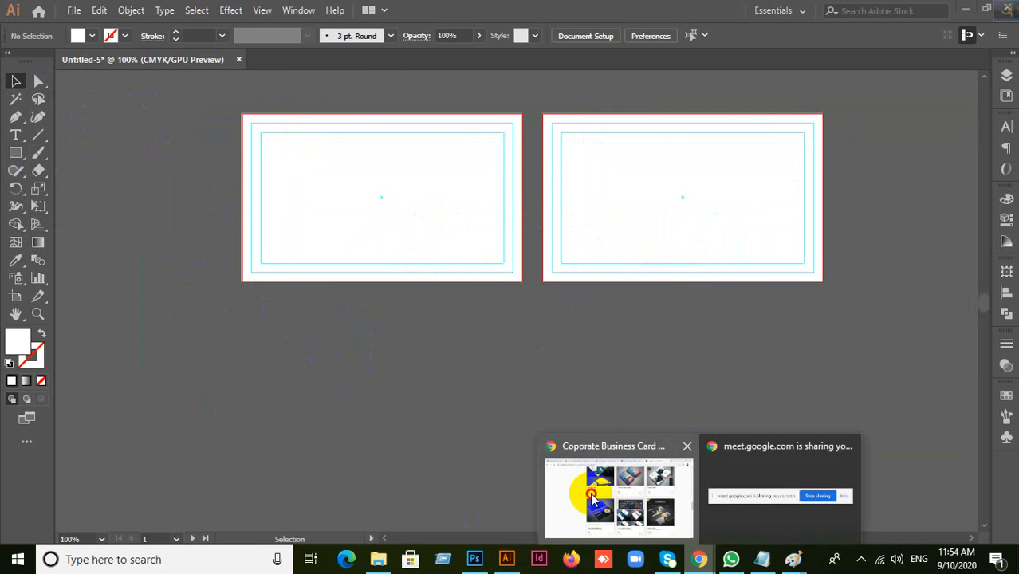
pyautogui.click(576, 485)
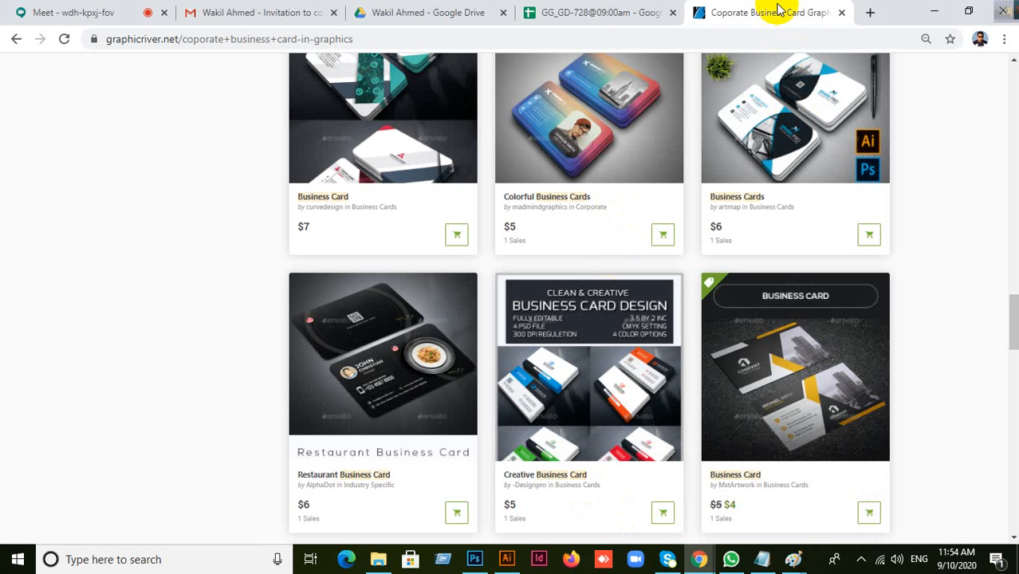
pyautogui.click(556, 41)
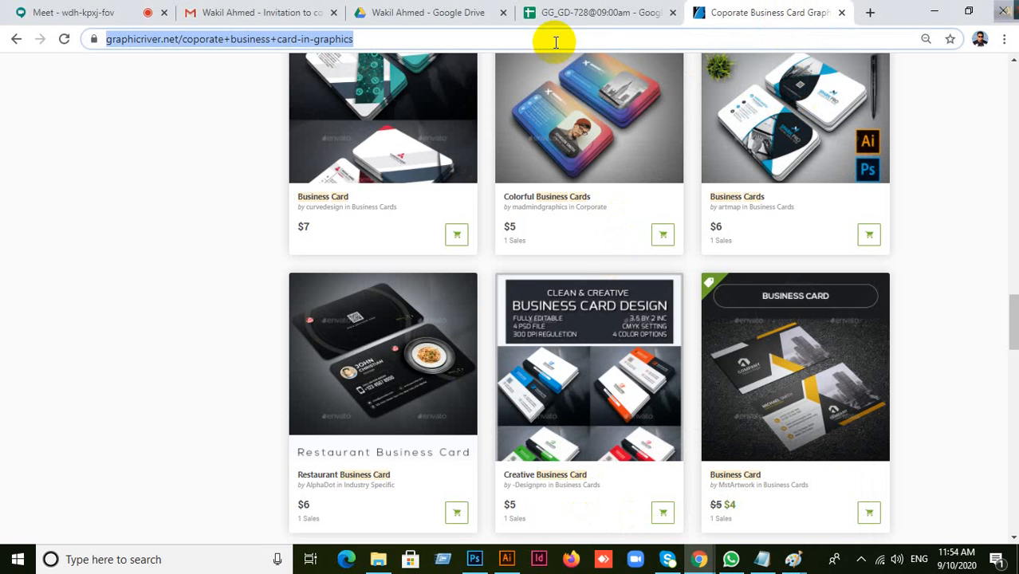
pyautogui.write('www.')
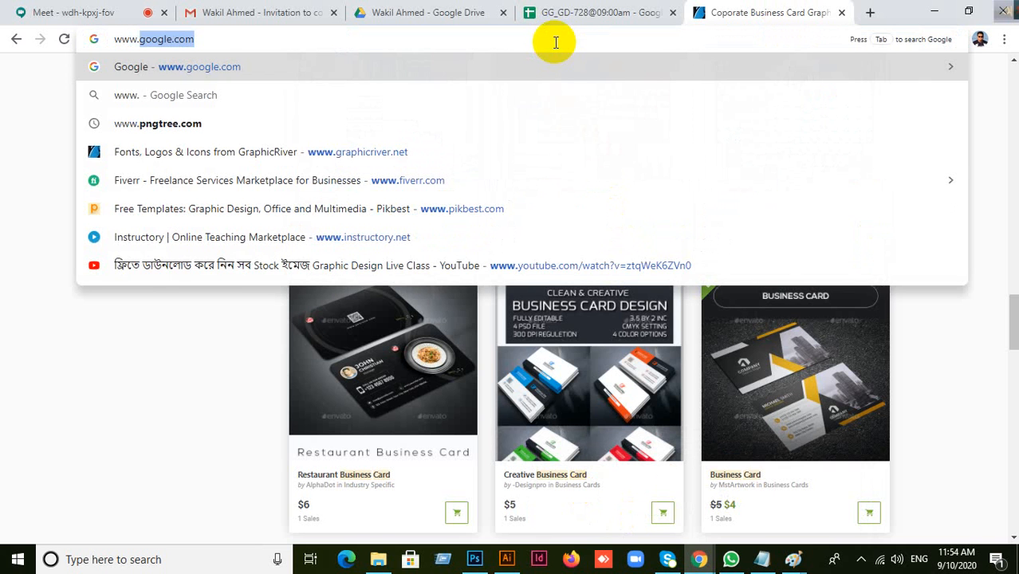
pyautogui.write('f')
pyautogui.press('Return')
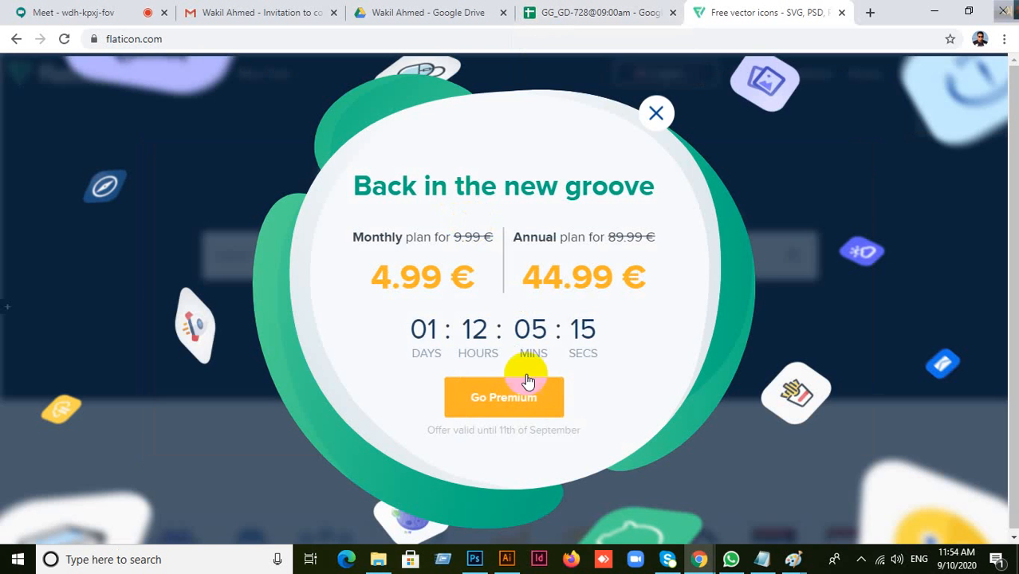
pyautogui.click(656, 109)
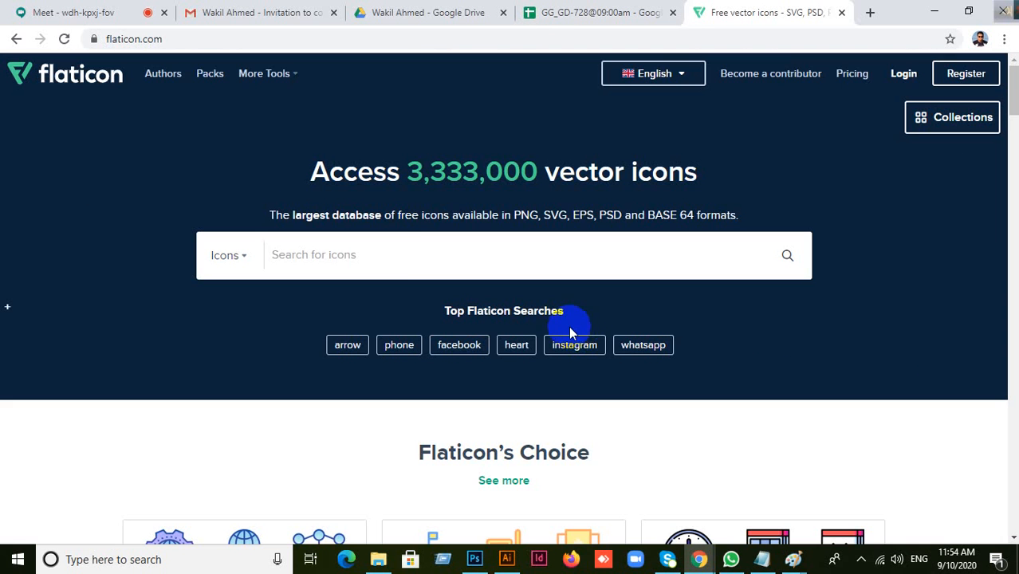
# Step: Search Flaticon's icons for "world map" using the matching search suggestion
pyautogui.click(403, 169)
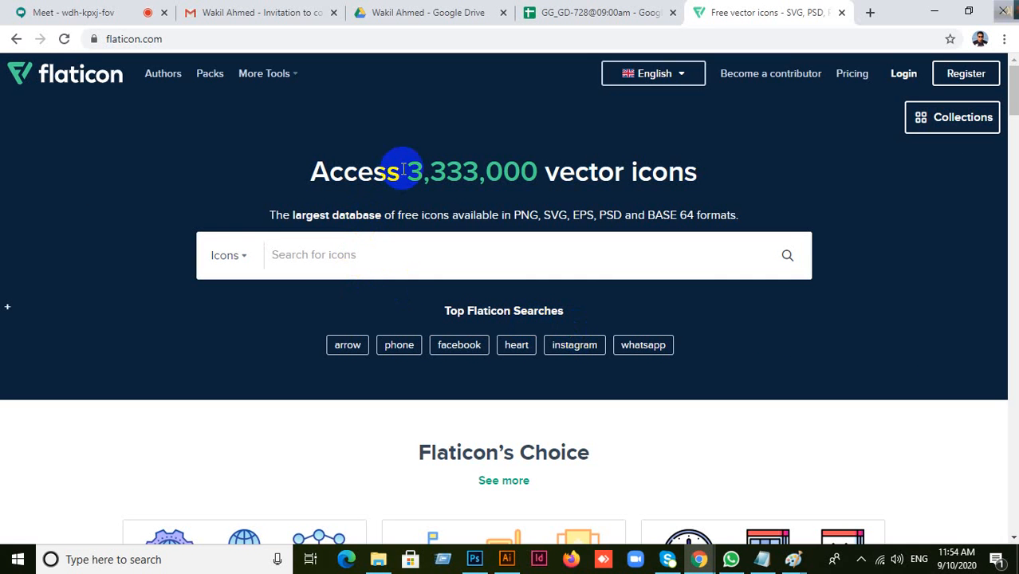
pyautogui.write('Wo')
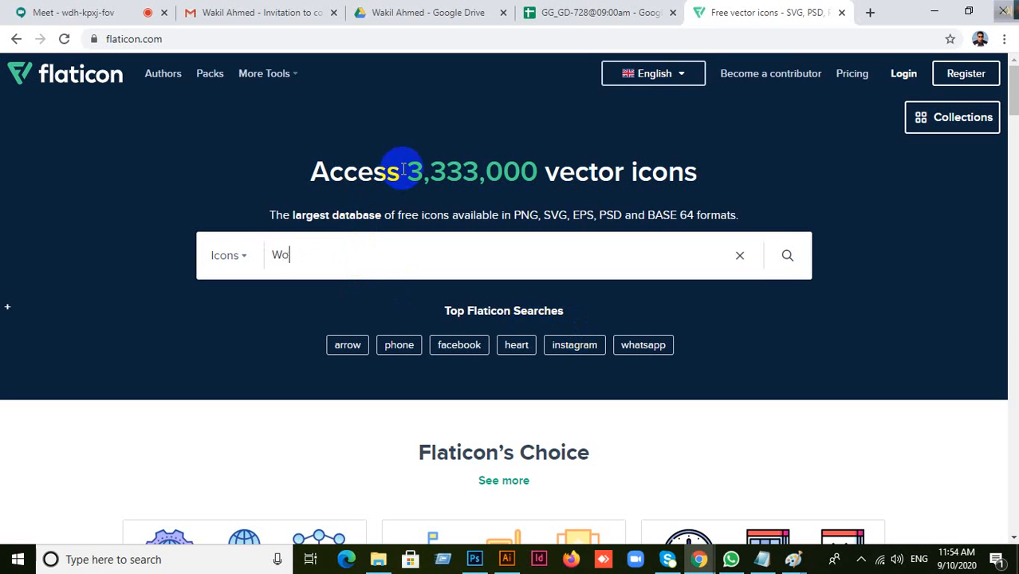
pyautogui.write('rld')
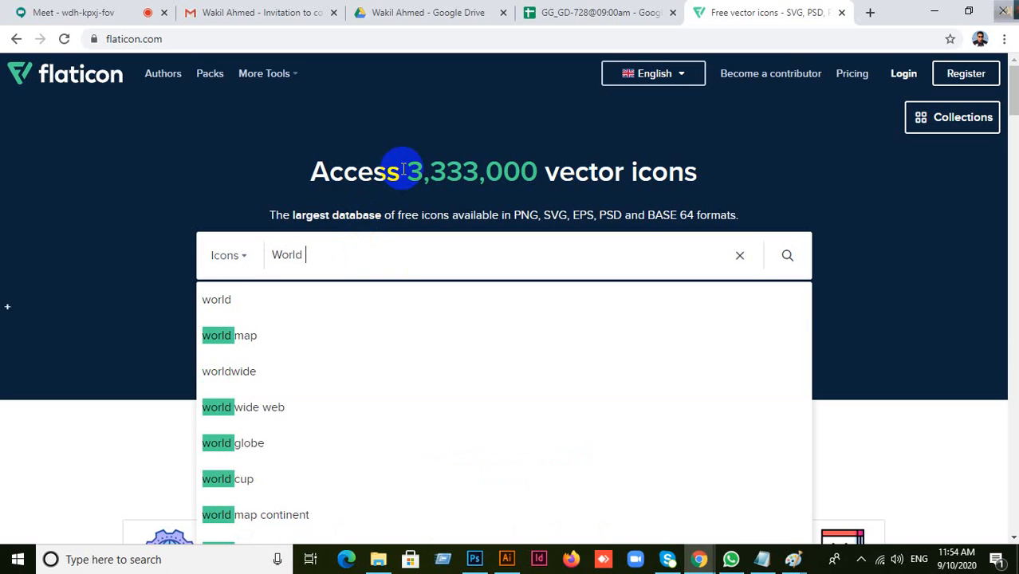
pyautogui.click(241, 344)
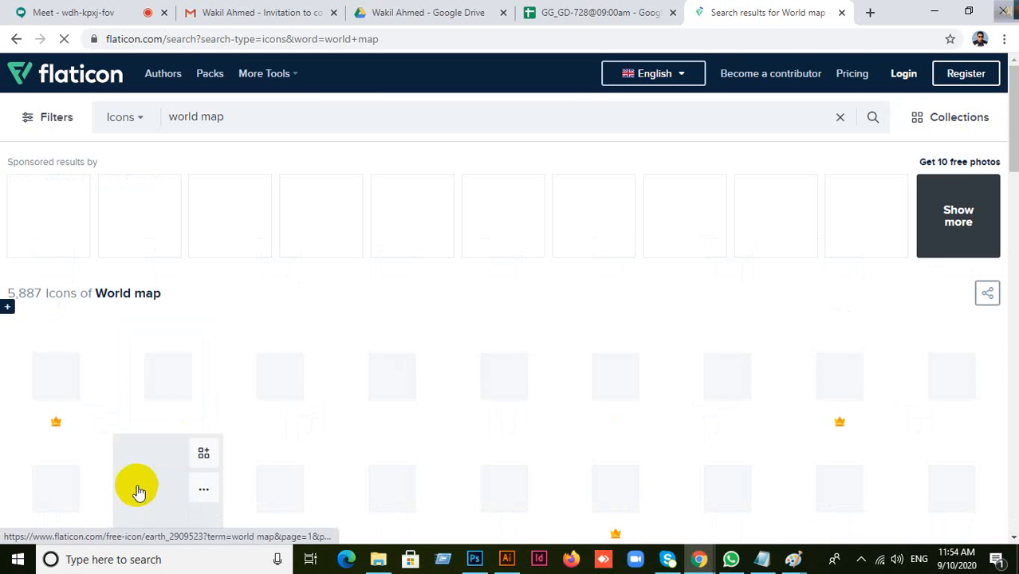
# Step: Examine Flaticon's world map icon results and the sponsored map images for a usable world map graphic
pyautogui.scroll(-1, 313, 439)
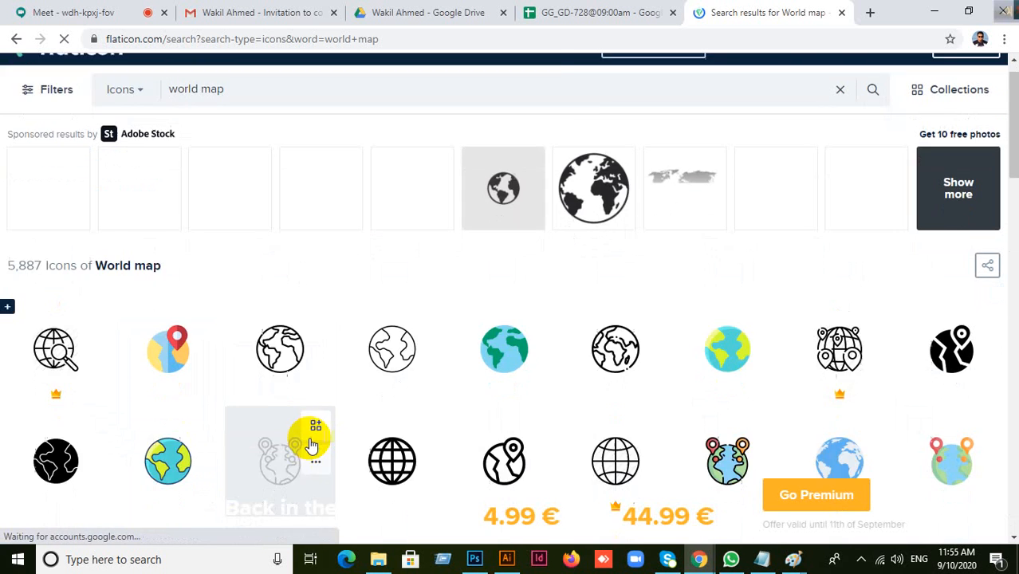
pyautogui.scroll(-5, 311, 445)
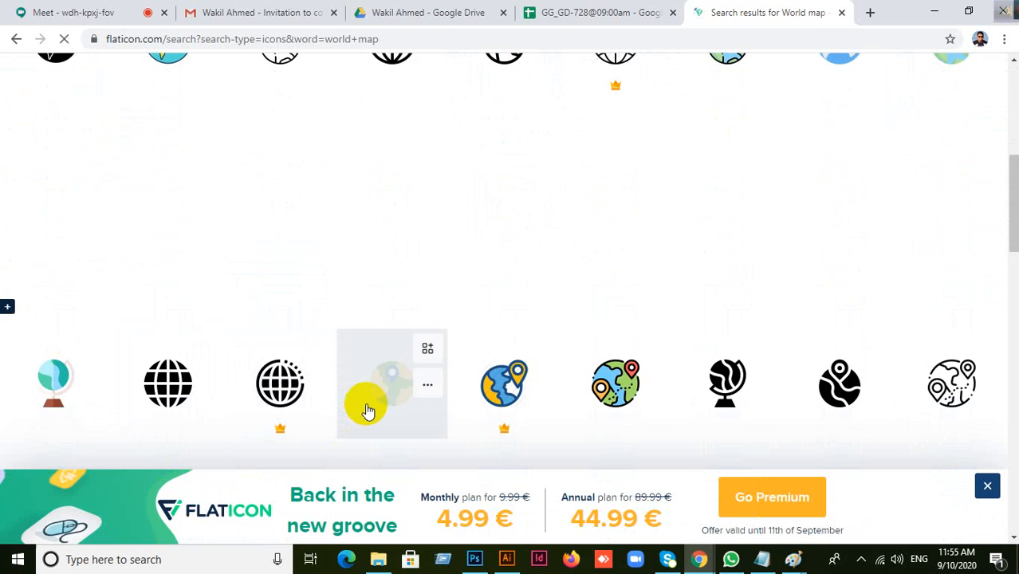
pyautogui.scroll(3, 367, 411)
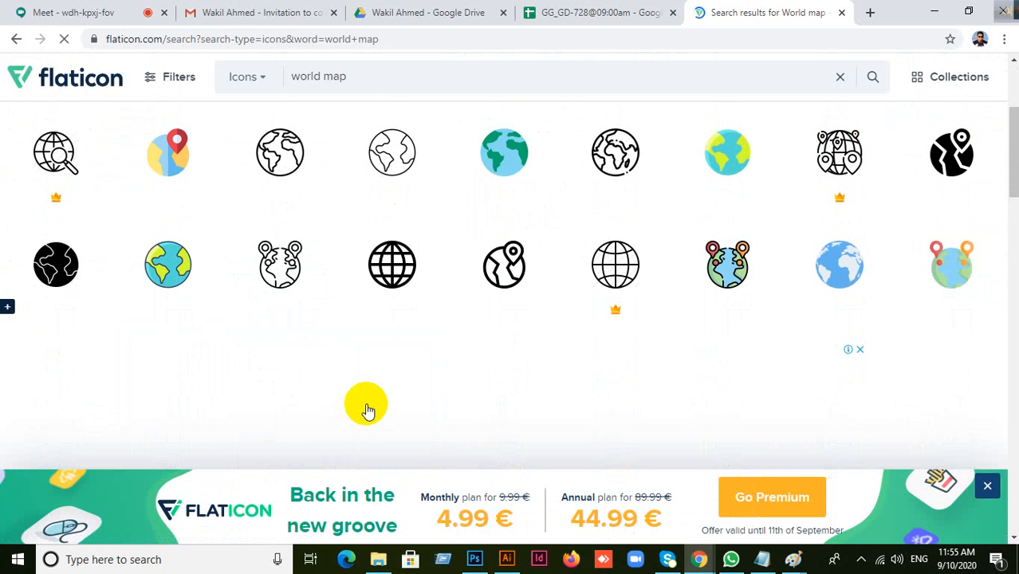
pyautogui.scroll(-6, 366, 410)
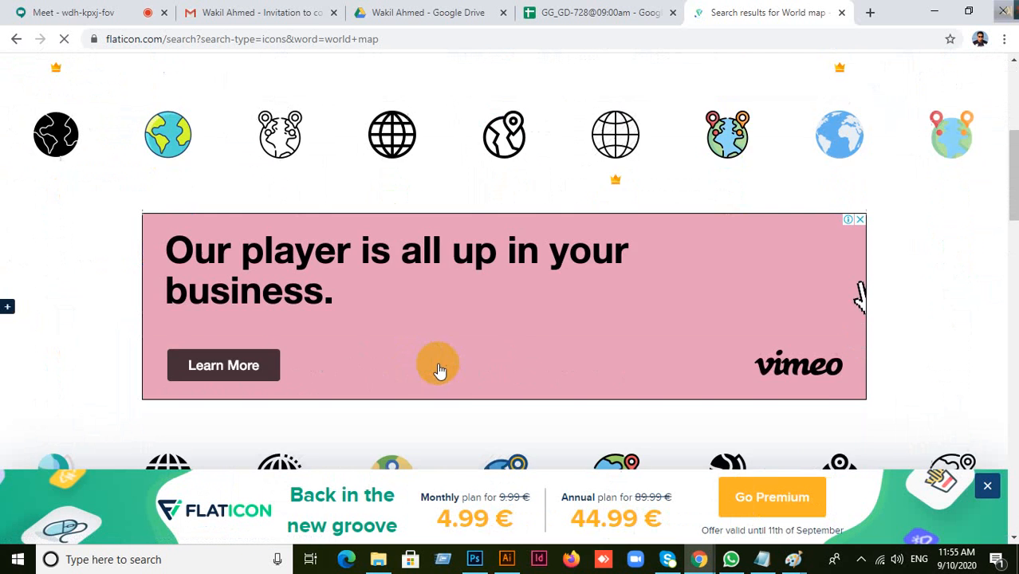
pyautogui.scroll(-8, 474, 364)
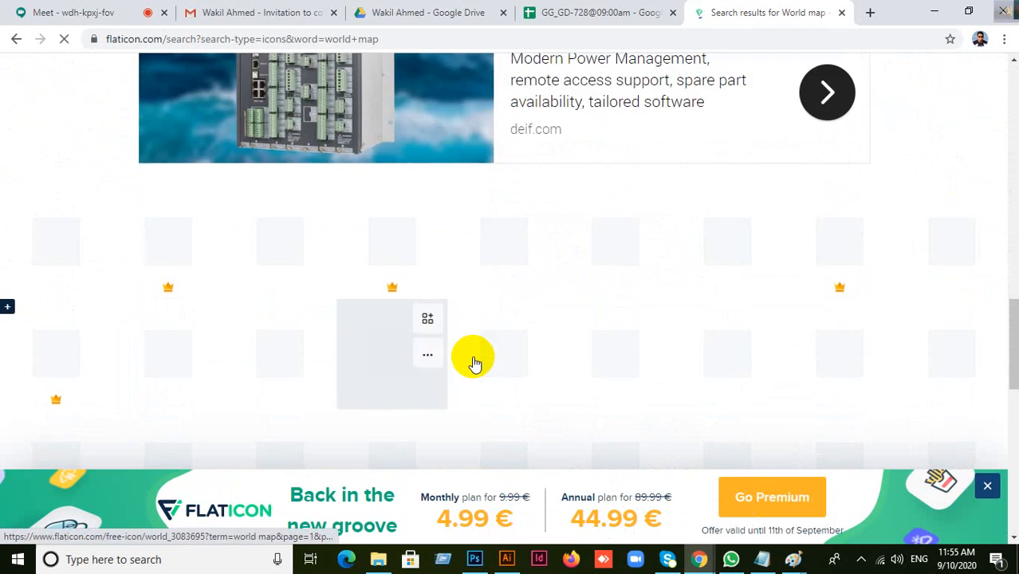
pyautogui.scroll(8, 474, 363)
pyautogui.scroll(5, 474, 364)
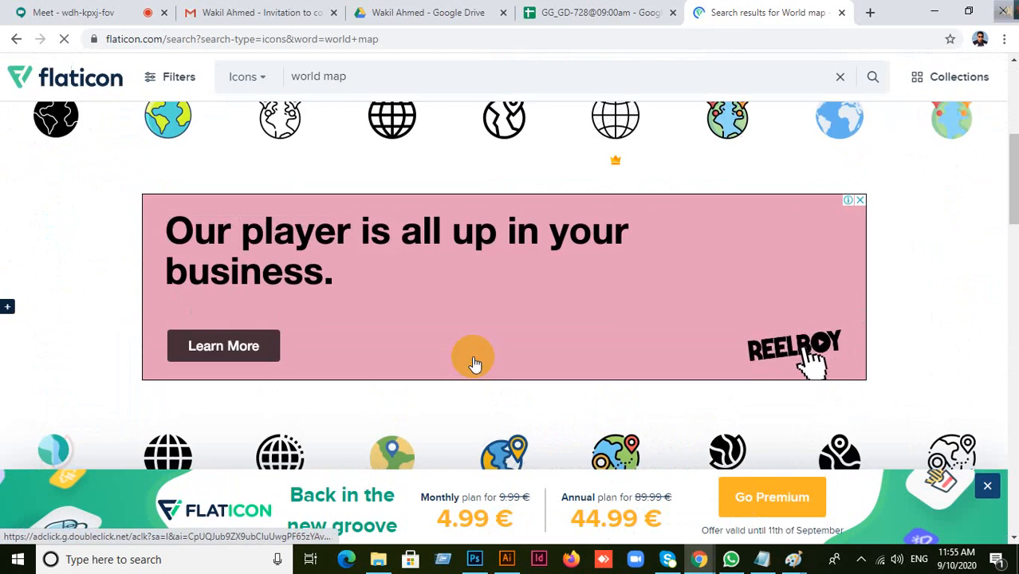
pyautogui.scroll(-8, 474, 364)
pyautogui.scroll(-3, 473, 363)
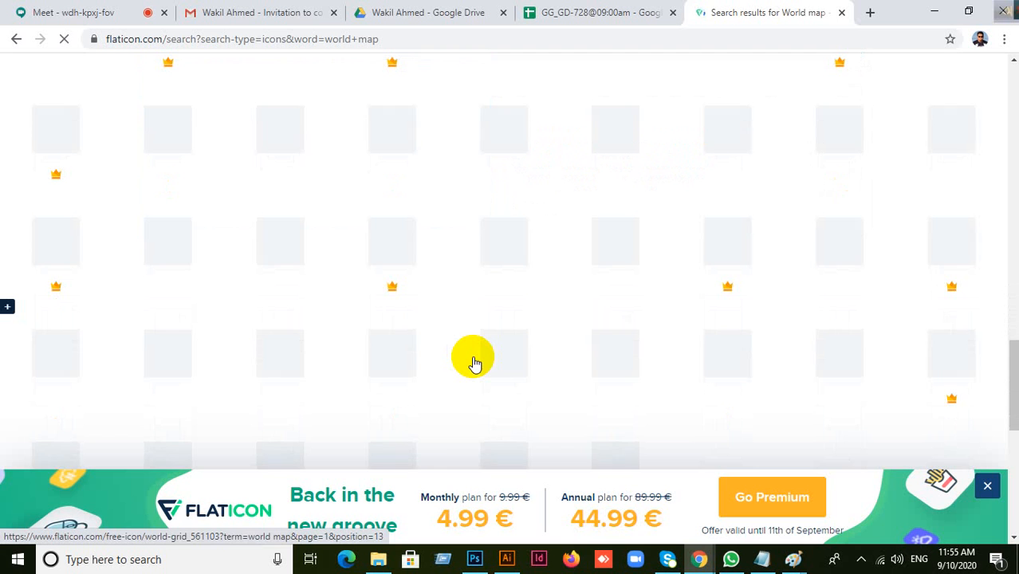
pyautogui.scroll(1, 474, 364)
pyautogui.scroll(5, 474, 364)
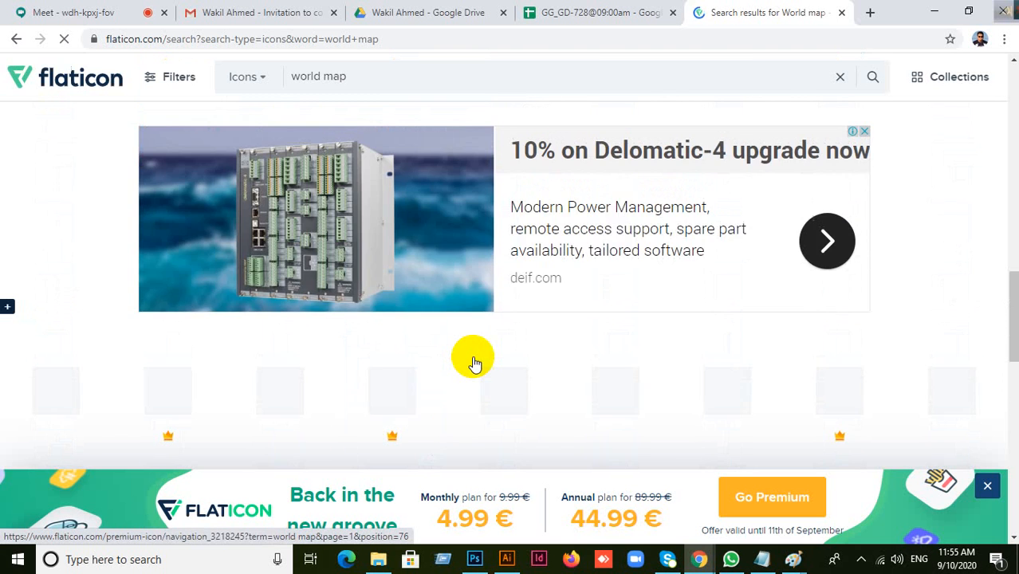
pyautogui.scroll(8, 474, 364)
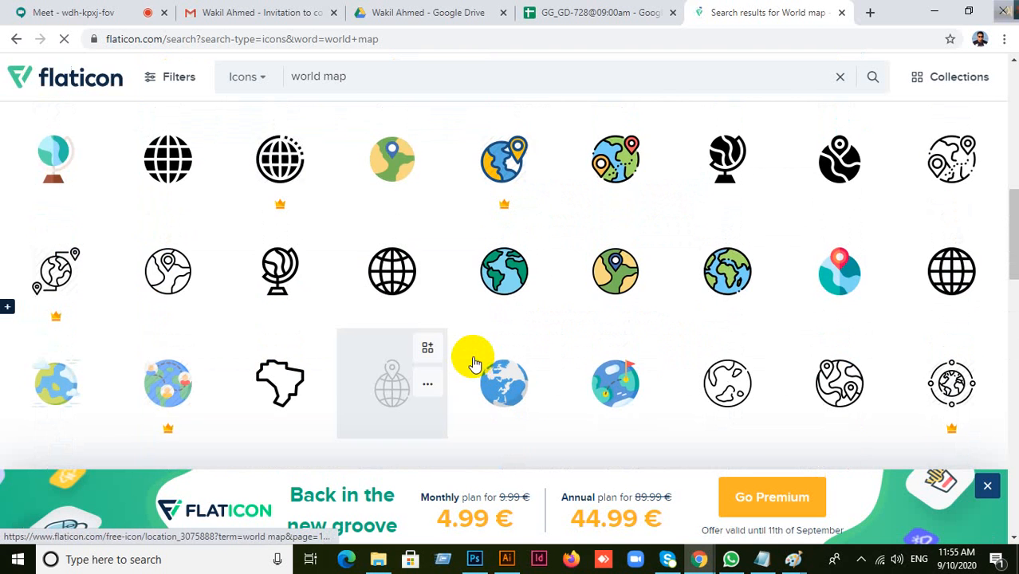
pyautogui.scroll(2, 545, 253)
pyautogui.scroll(3, 547, 254)
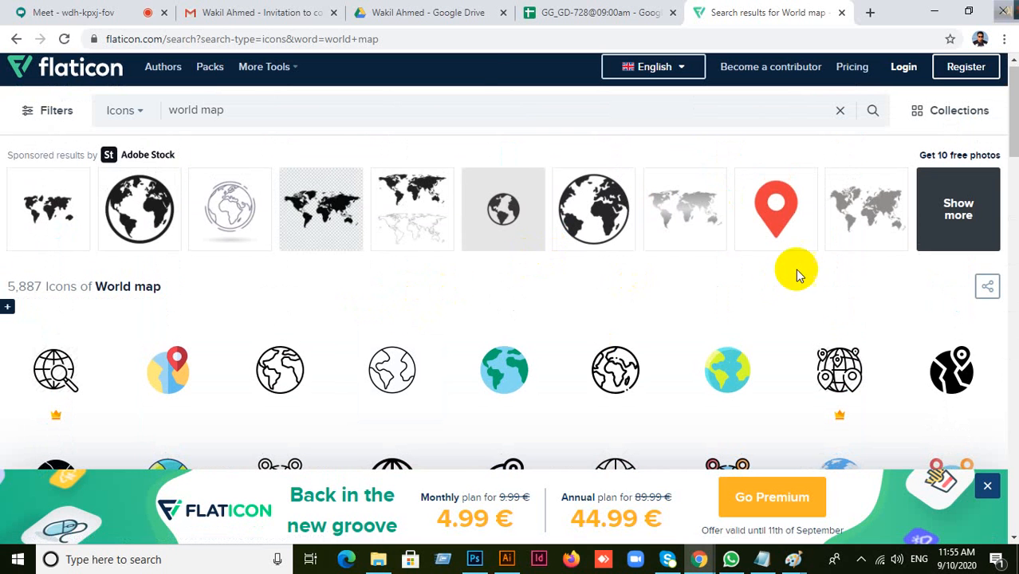
pyautogui.click(423, 40)
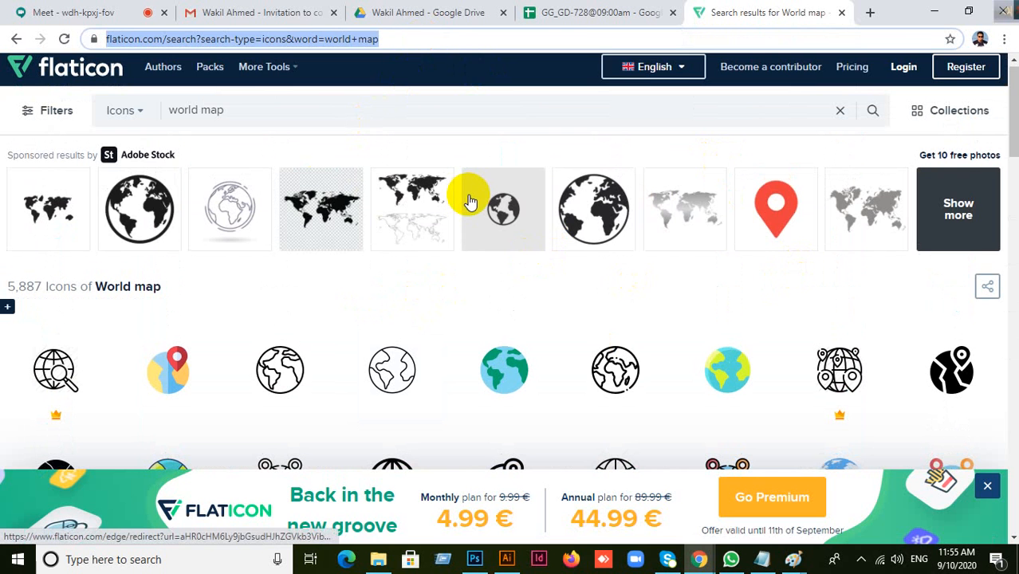
pyautogui.write('www.')
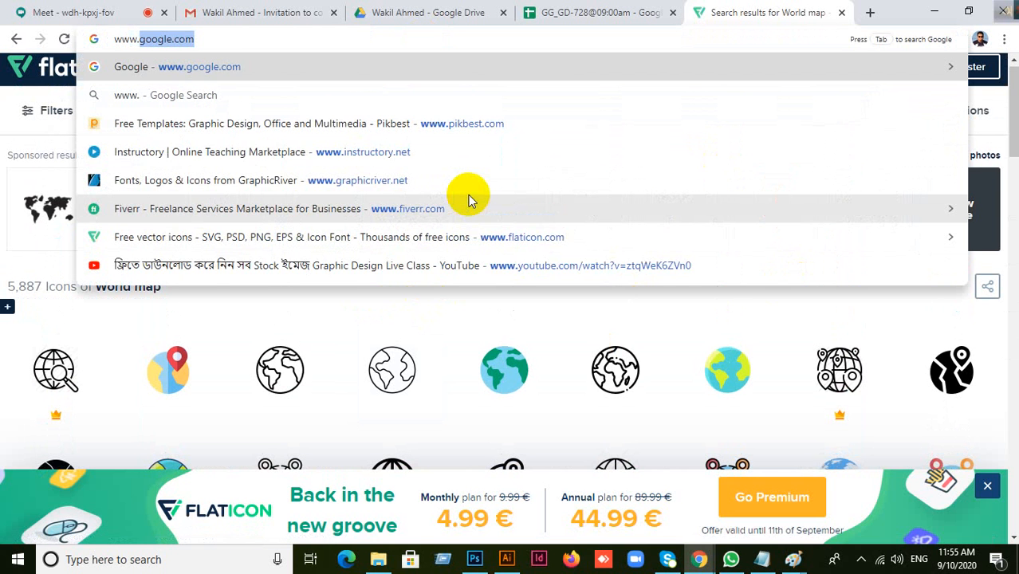
pyautogui.write('fre')
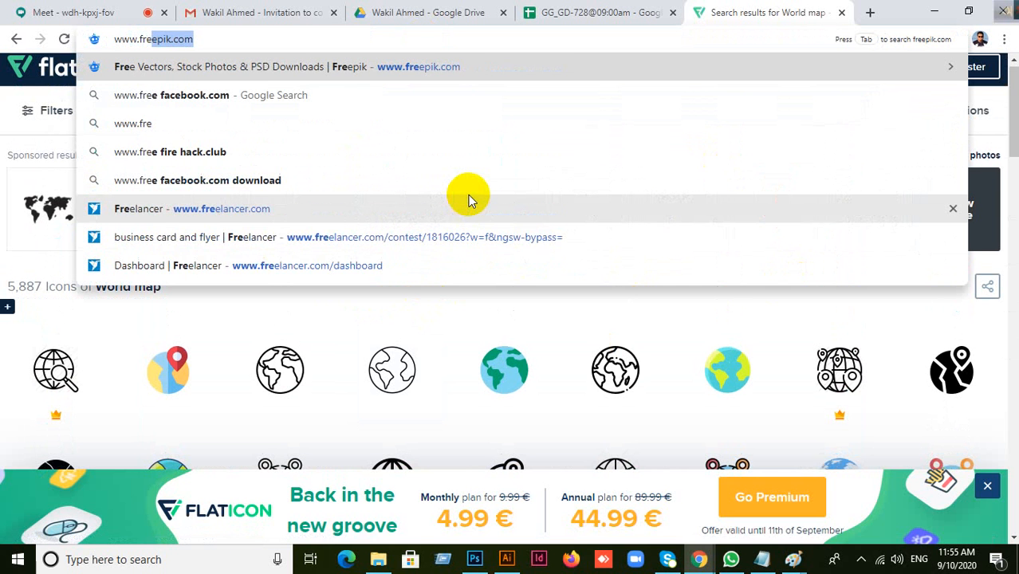
pyautogui.press('Return')
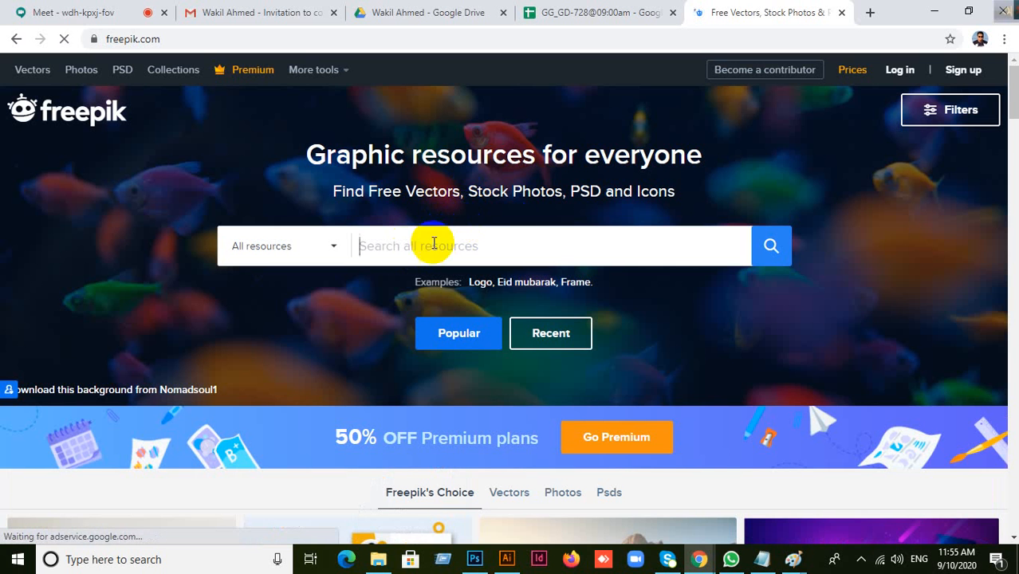
# Step: Search all Freepik resources for "world map" using the matching search suggestion
pyautogui.write('Worl')
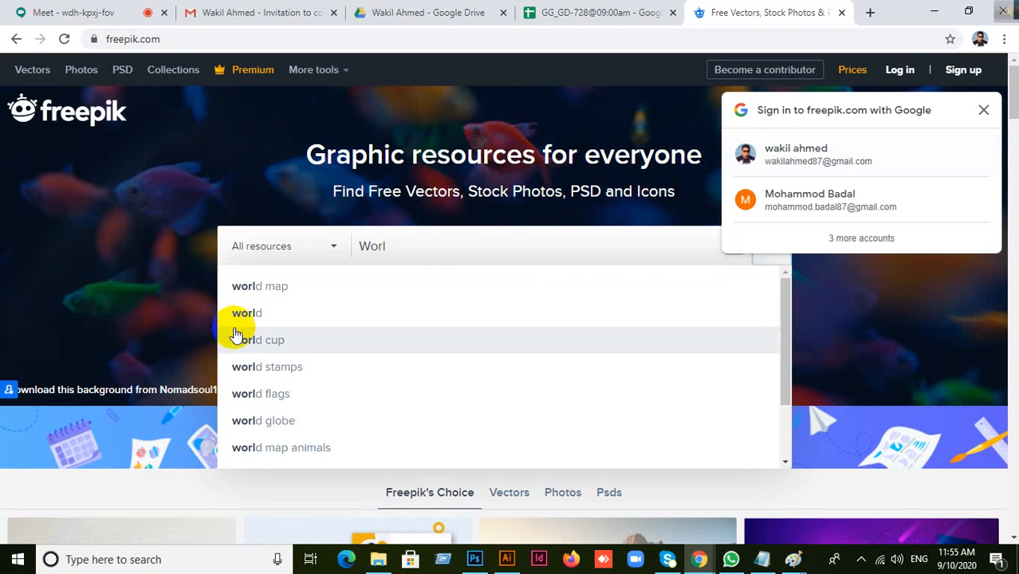
pyautogui.click(236, 292)
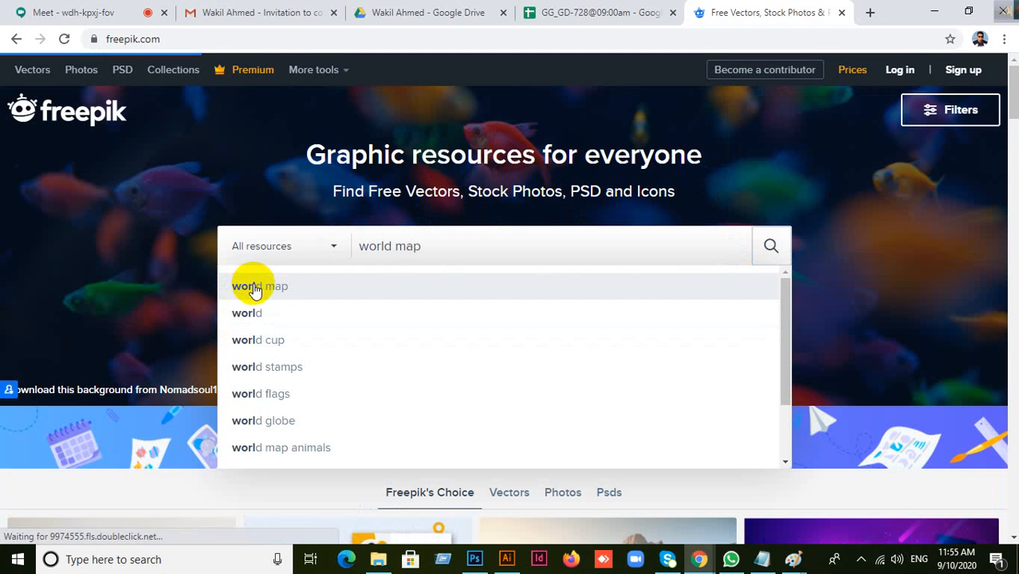
pyautogui.click(766, 244)
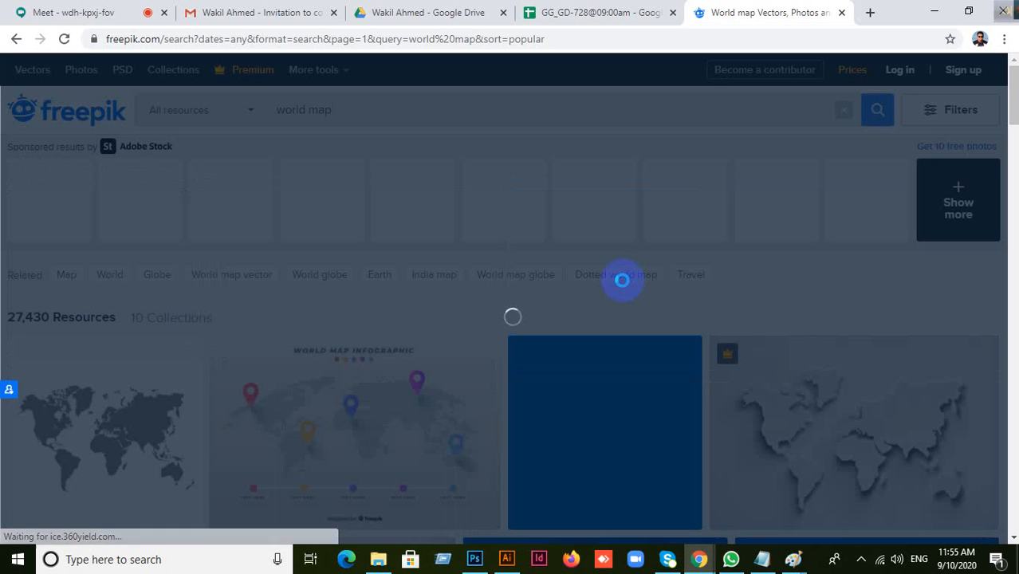
# Step: View the world map infographic preview, close it, and examine the first rows of Freepik's world map results
pyautogui.click(622, 280)
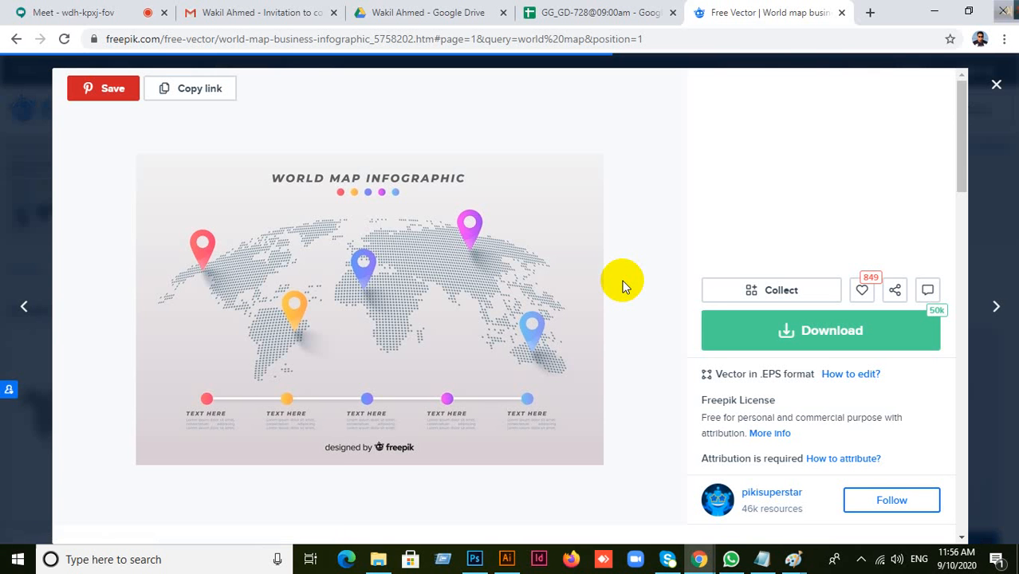
pyautogui.click(996, 85)
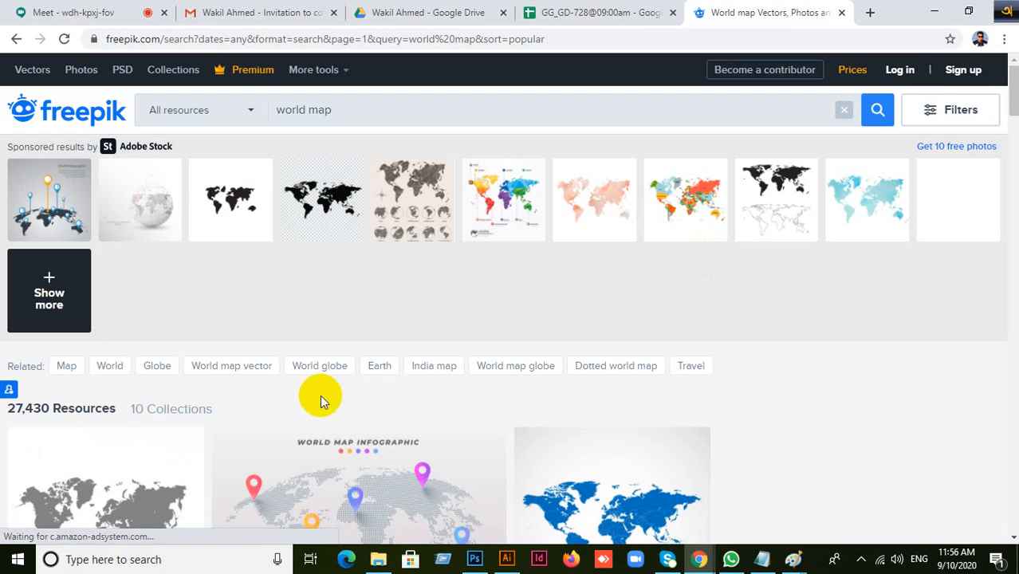
pyautogui.scroll(-5, 320, 394)
pyautogui.scroll(2, 370, 390)
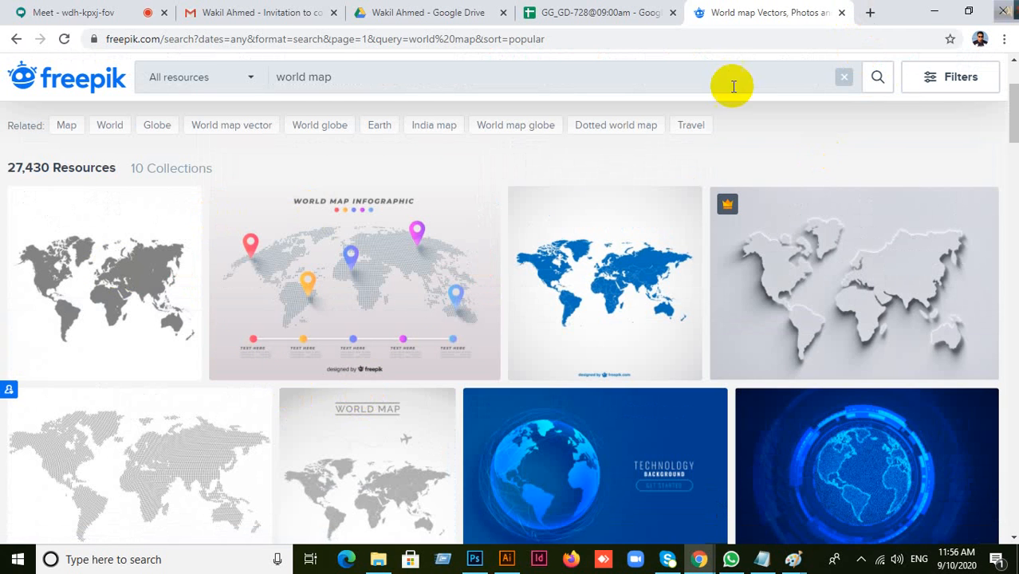
# Step: Open Google in a new browser tab and search for "world map free download" using the suggested query
pyautogui.click(873, 14)
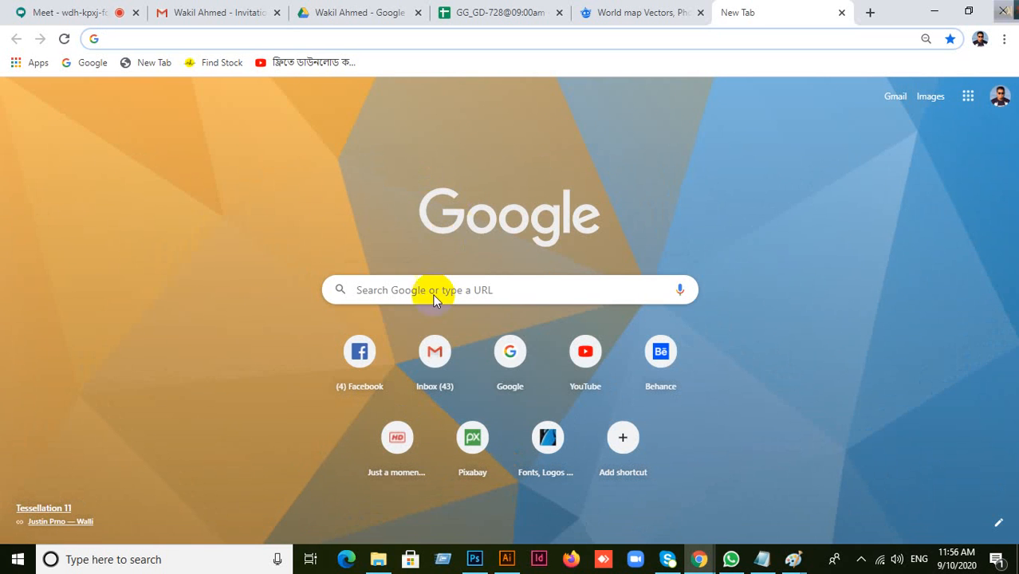
pyautogui.click(509, 349)
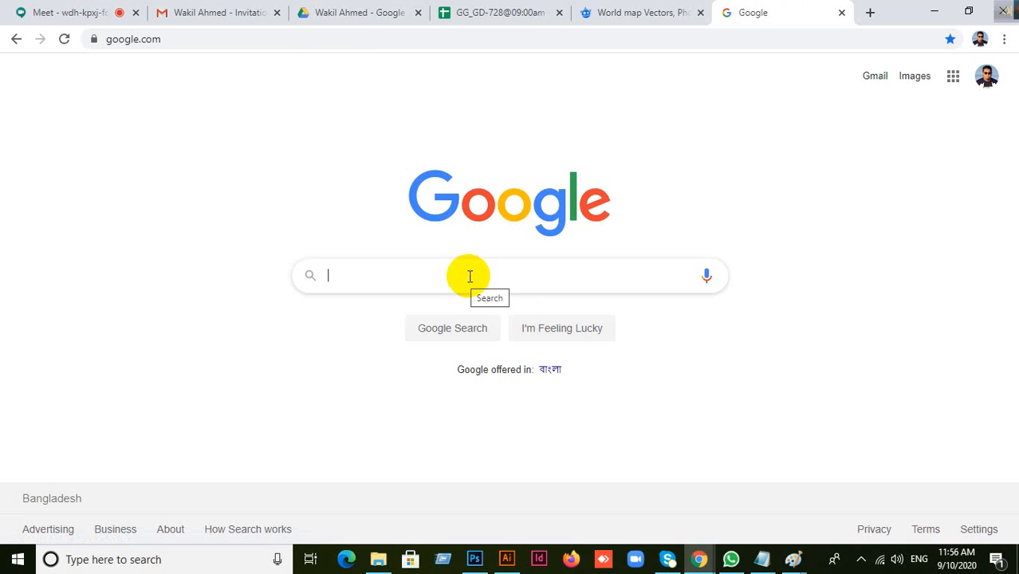
pyautogui.write('orl')
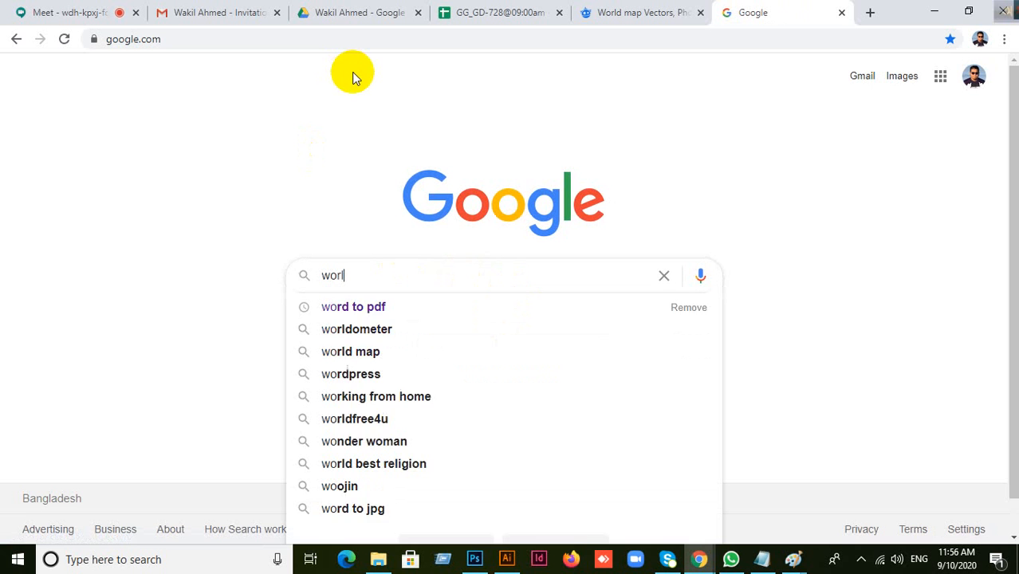
pyautogui.write('d map free')
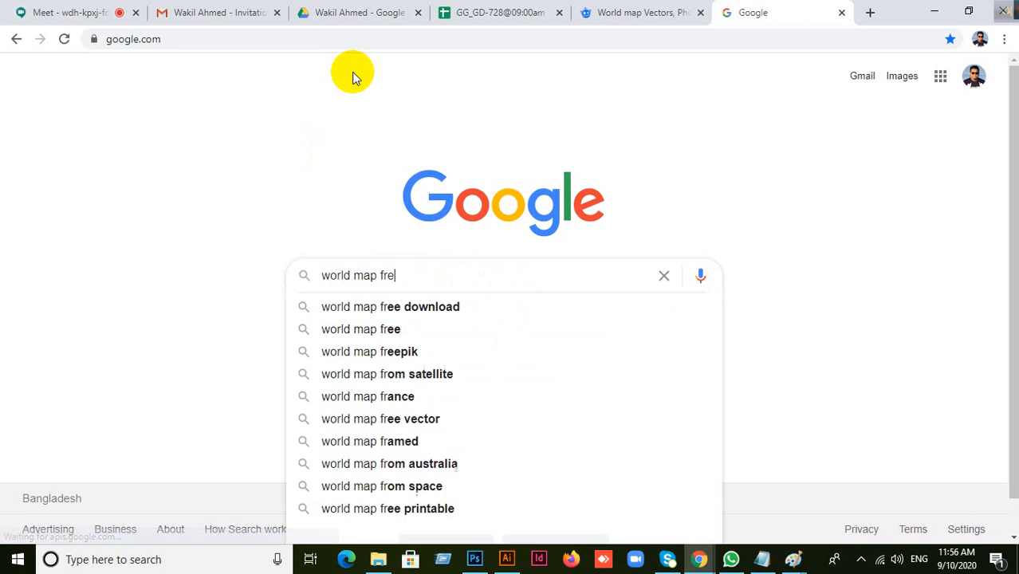
pyautogui.click(387, 306)
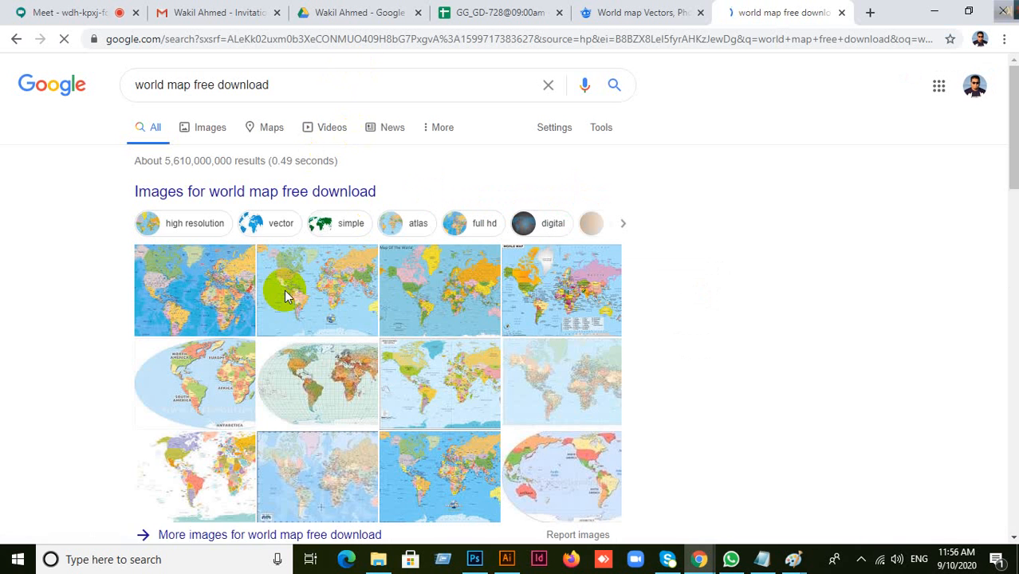
# Step: Refine the Google search to the suggested query "world map vector free download ai"
pyautogui.click(278, 84)
pyautogui.click(217, 85)
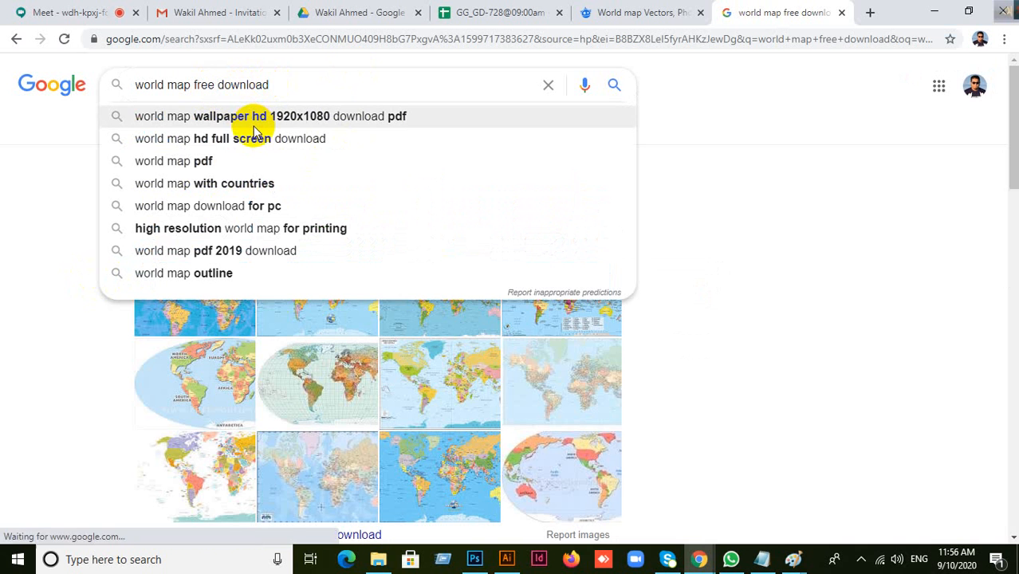
pyautogui.press('Left')
pyautogui.write('ai')
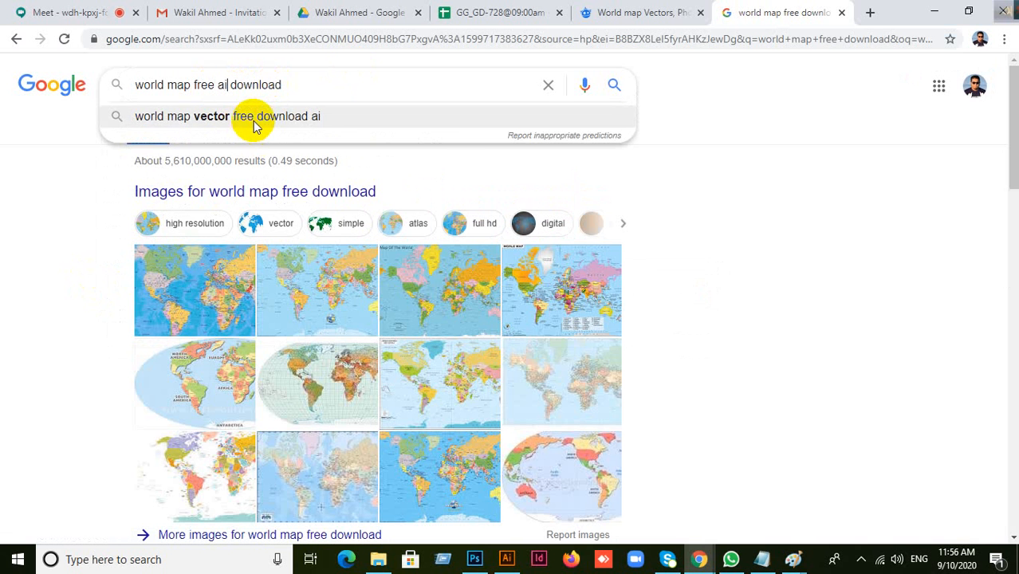
pyautogui.click(252, 123)
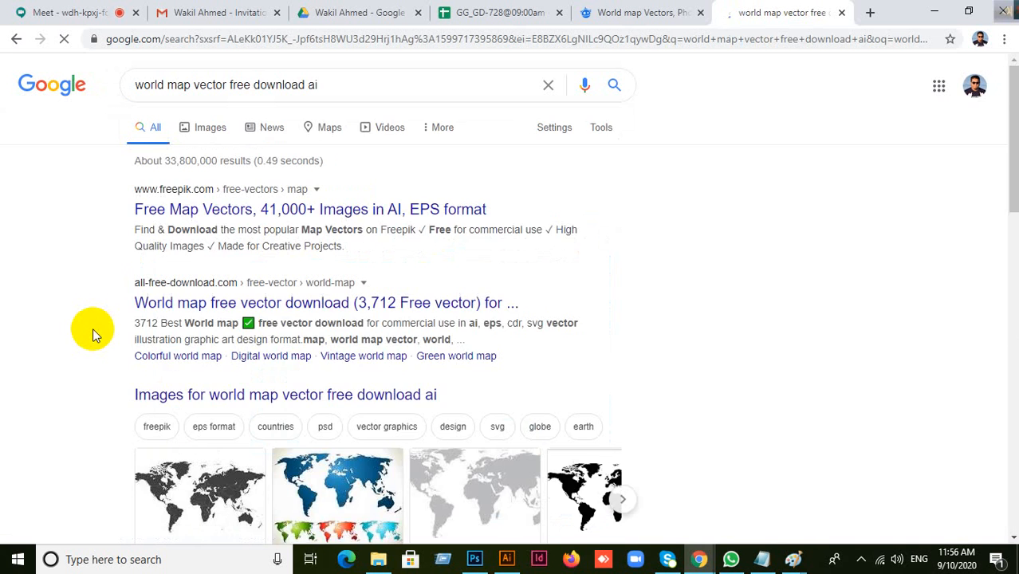
# Step: Look through the Google results and open Vecteezy's World Map Free Vector Art page
pyautogui.scroll(-3, 94, 323)
pyautogui.scroll(3, 94, 323)
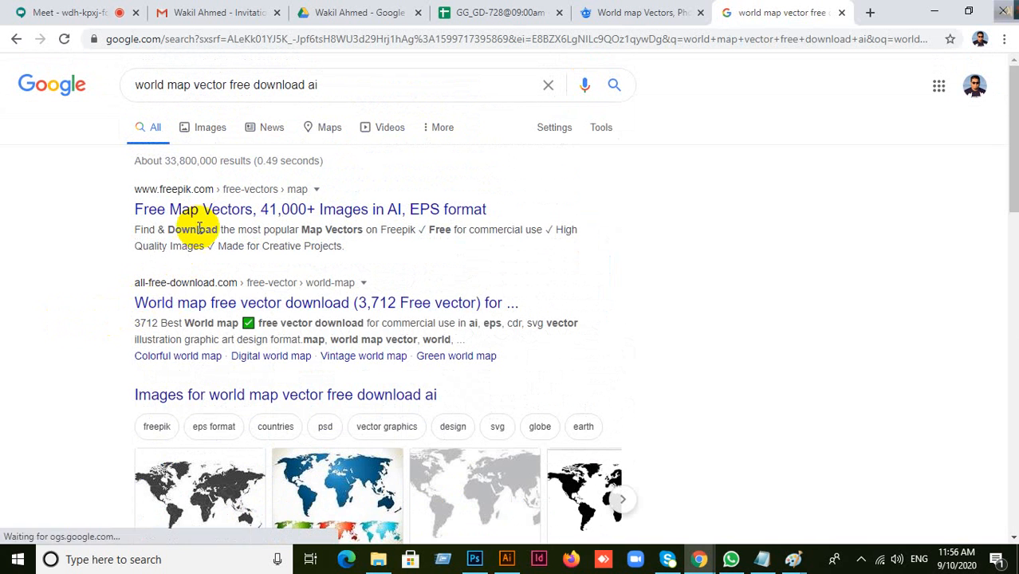
pyautogui.scroll(-6, 114, 335)
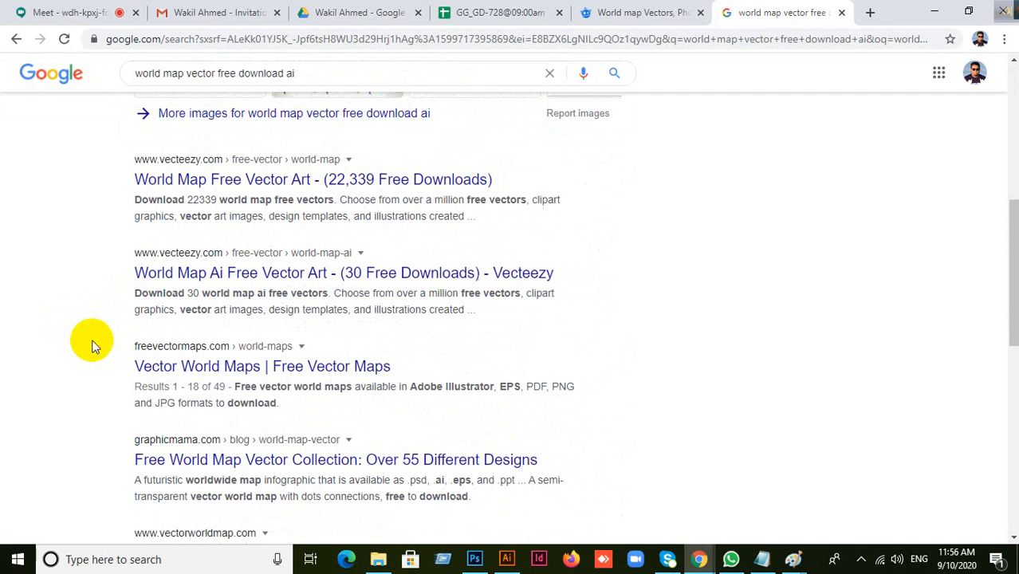
pyautogui.click(227, 180)
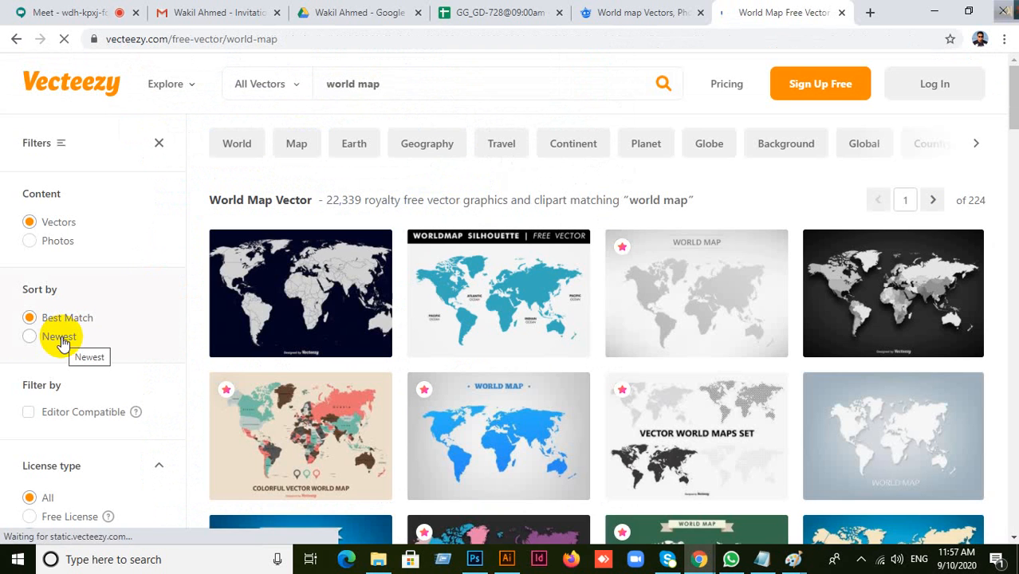
# Step: Examine Vecteezy's world map vectors, and return to the Freepik world map results
pyautogui.scroll(-2, 287, 353)
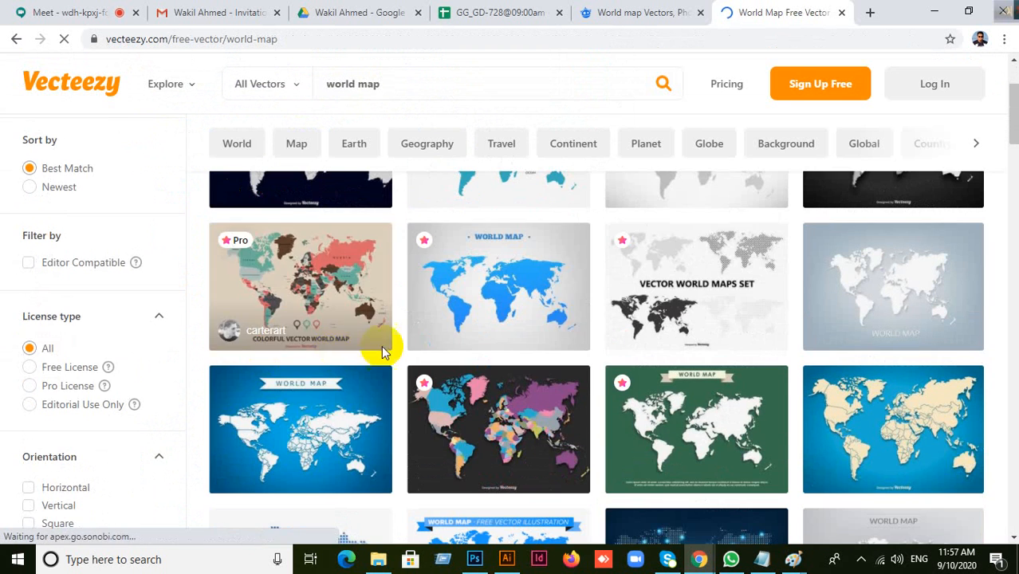
pyautogui.scroll(-10, 433, 374)
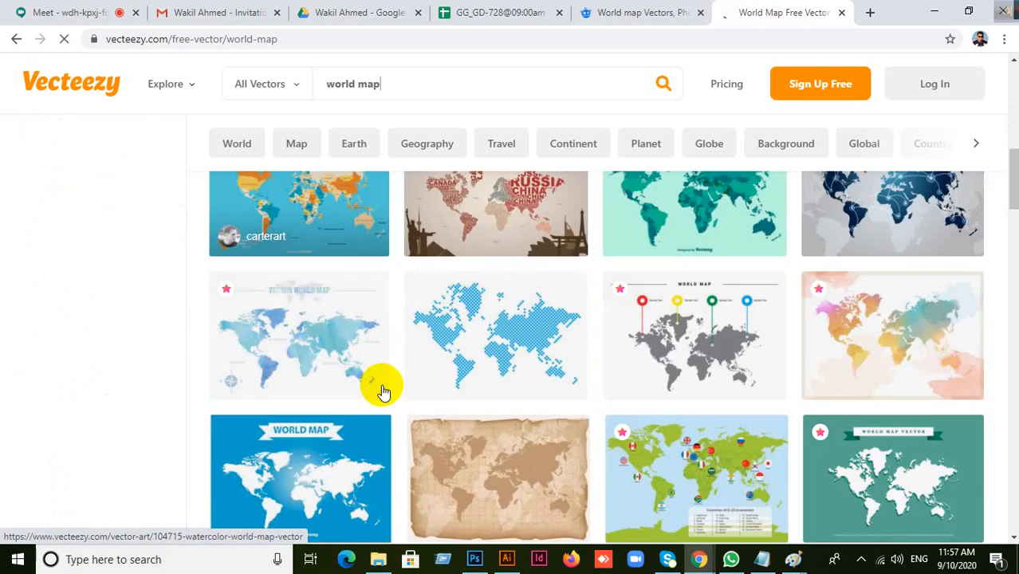
pyautogui.scroll(-3, 383, 391)
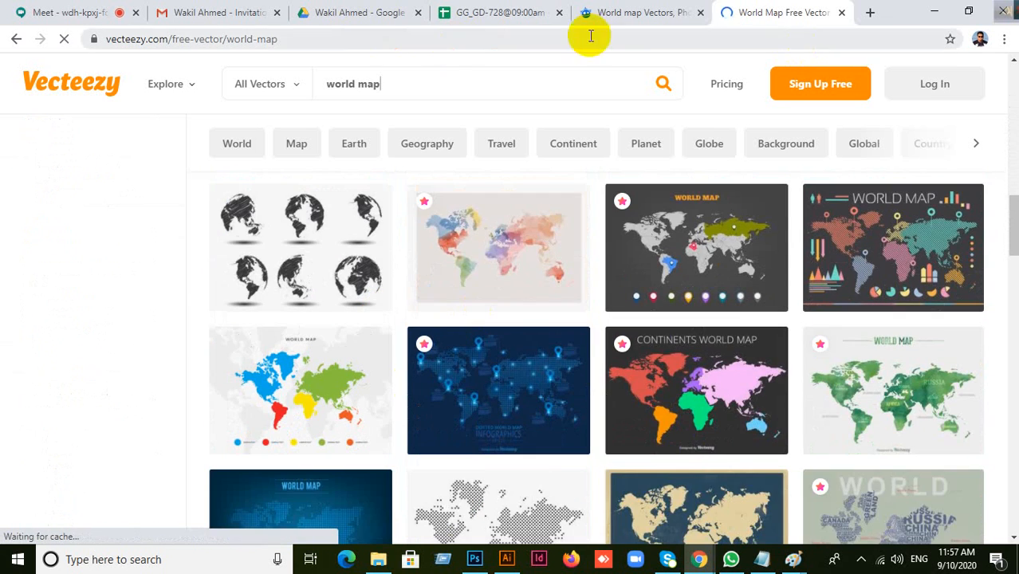
pyautogui.click(645, 16)
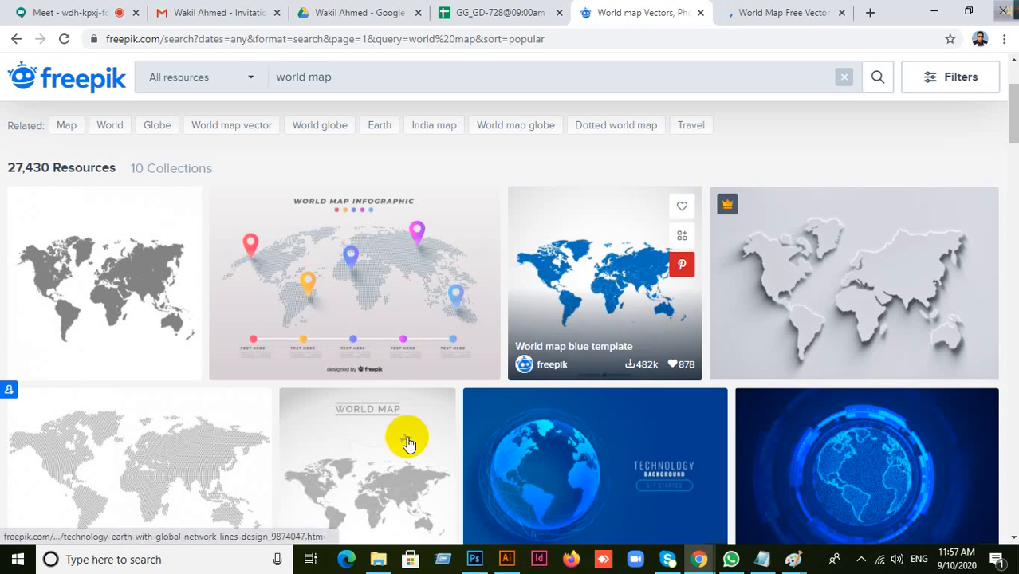
# Step: Open the Grey world map vector on Freepik, get its free attribution-required download, and close the preview
pyautogui.click(239, 531)
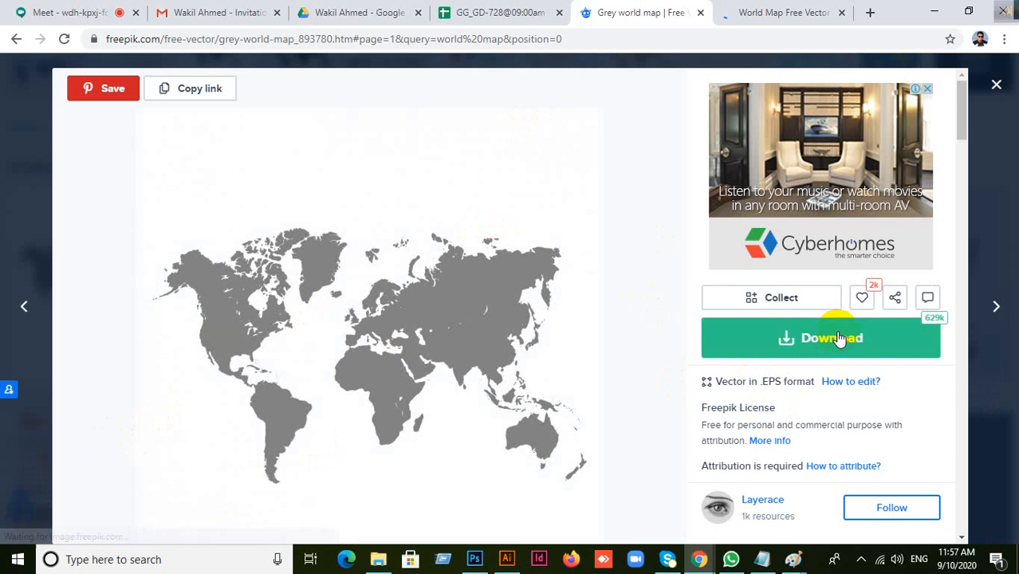
pyautogui.click(837, 336)
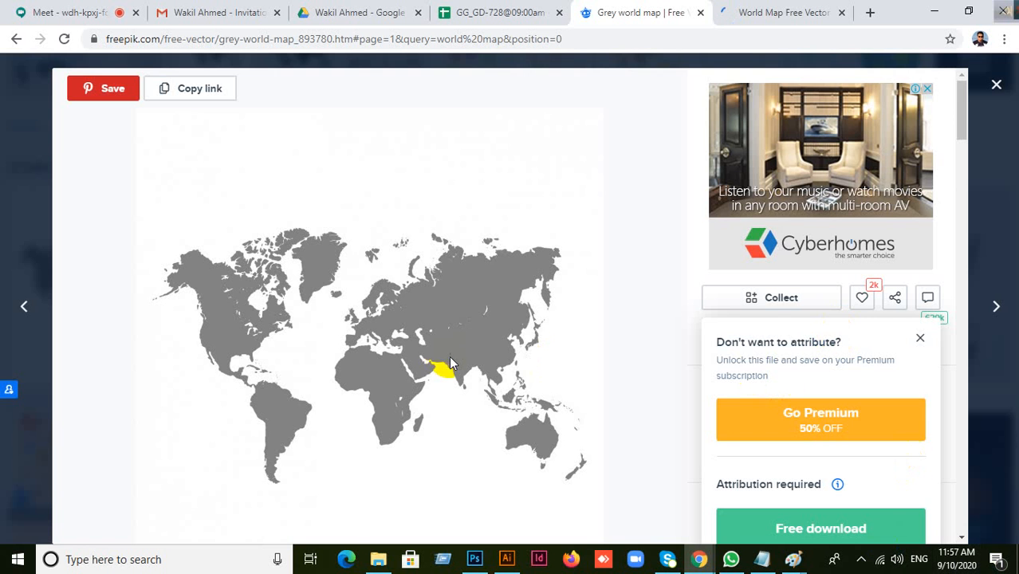
pyautogui.scroll(-2, 479, 391)
pyautogui.scroll(1, 511, 403)
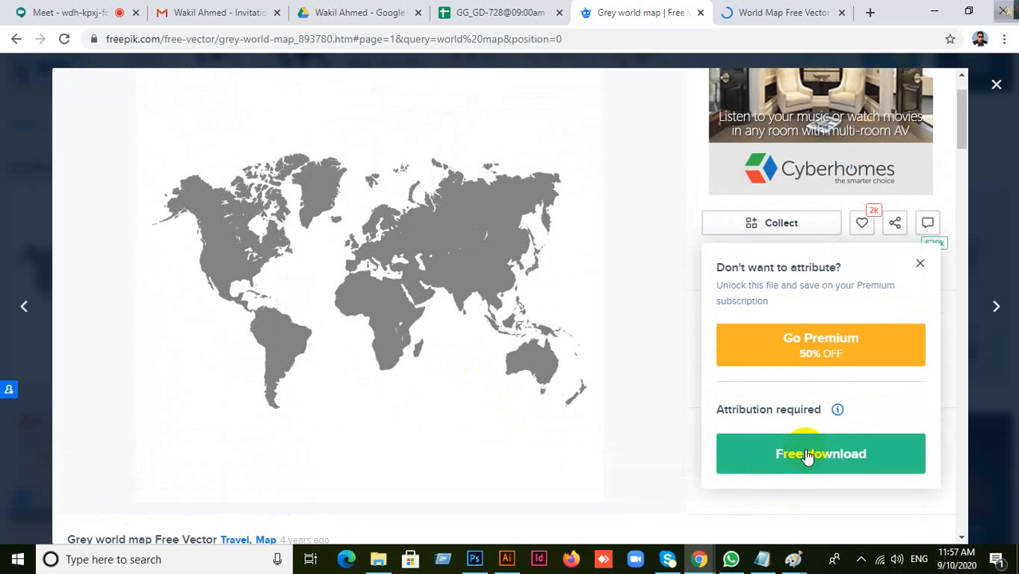
pyautogui.click(807, 453)
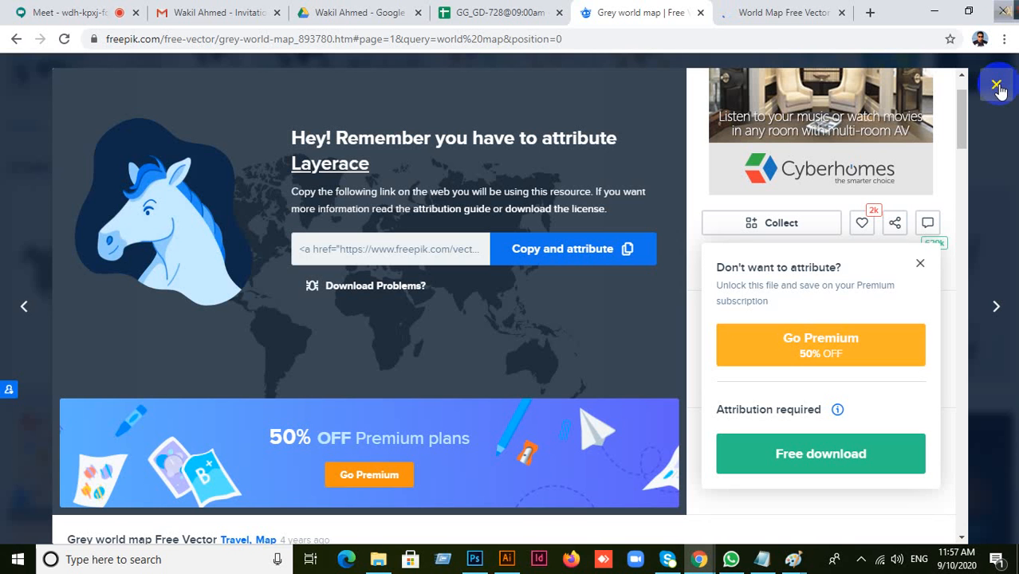
pyautogui.click(819, 456)
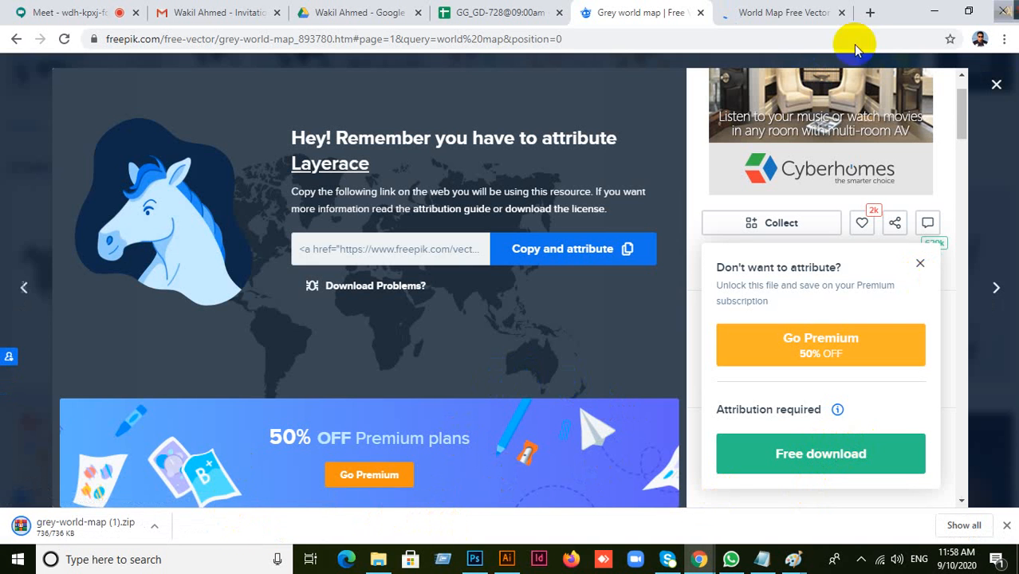
pyautogui.click(997, 84)
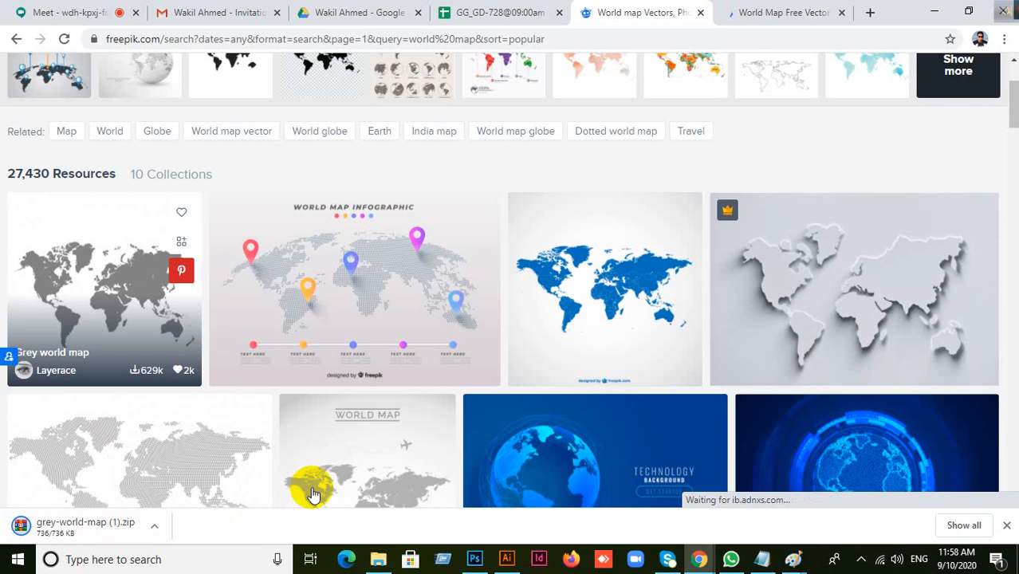
# Step: Show the downloaded grey-world-map (1).zip in its folder and extract it into a grey-world-map (1) folder
pyautogui.rightClick(67, 536)
pyautogui.click(112, 496)
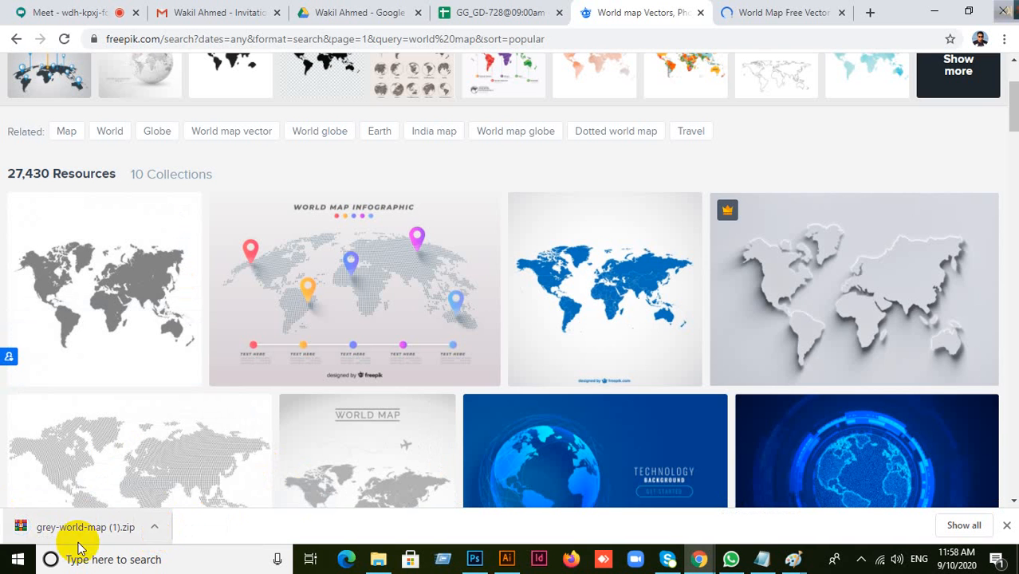
pyautogui.moveTo(673, 234)
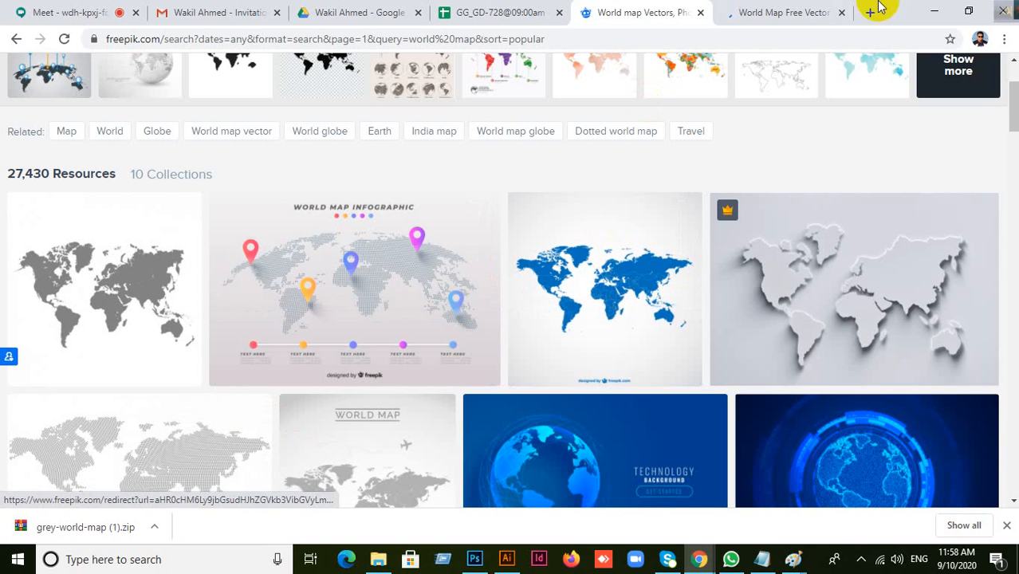
pyautogui.click(809, 12)
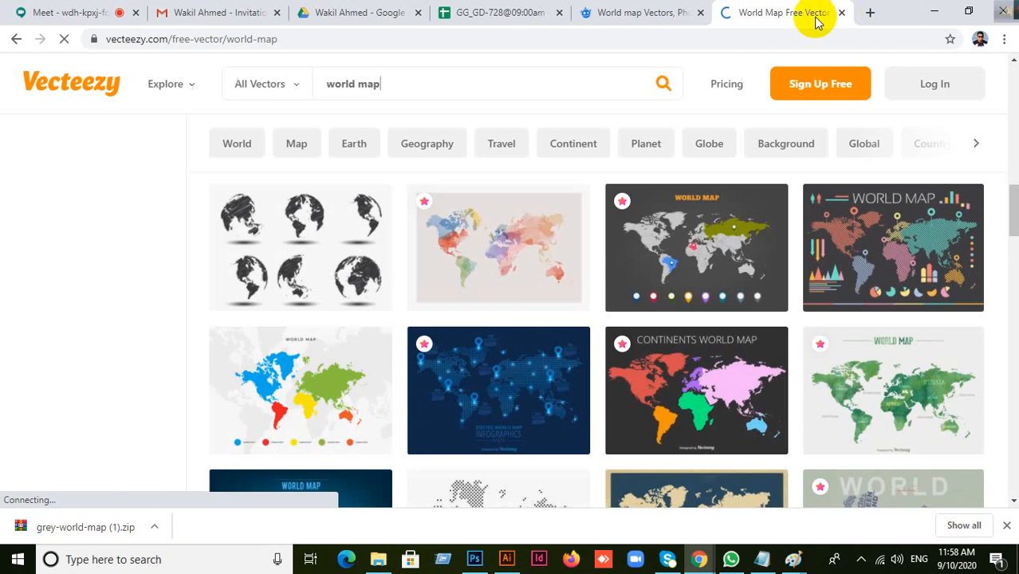
pyautogui.click(649, 14)
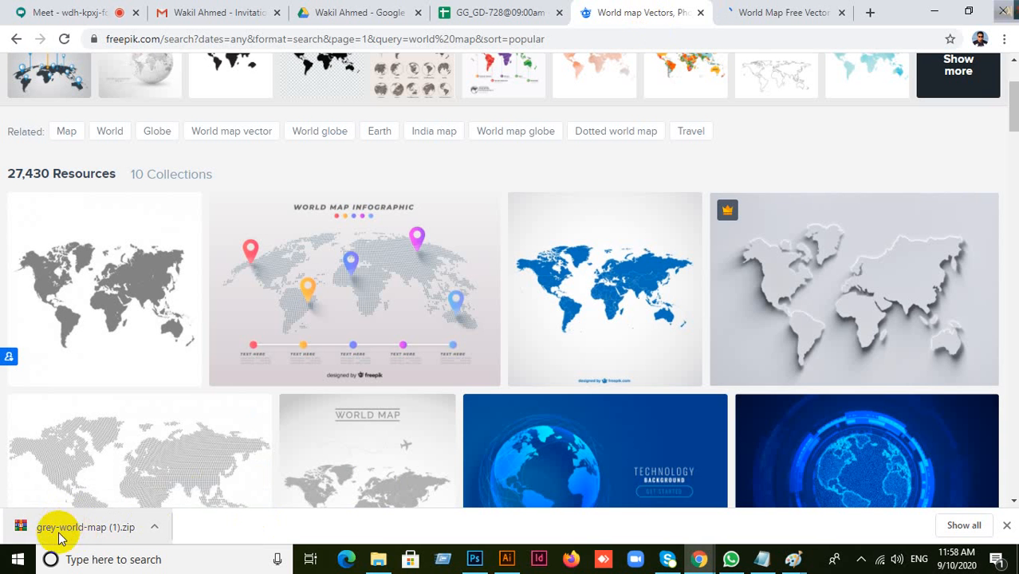
pyautogui.rightClick(30, 533)
pyautogui.click(96, 494)
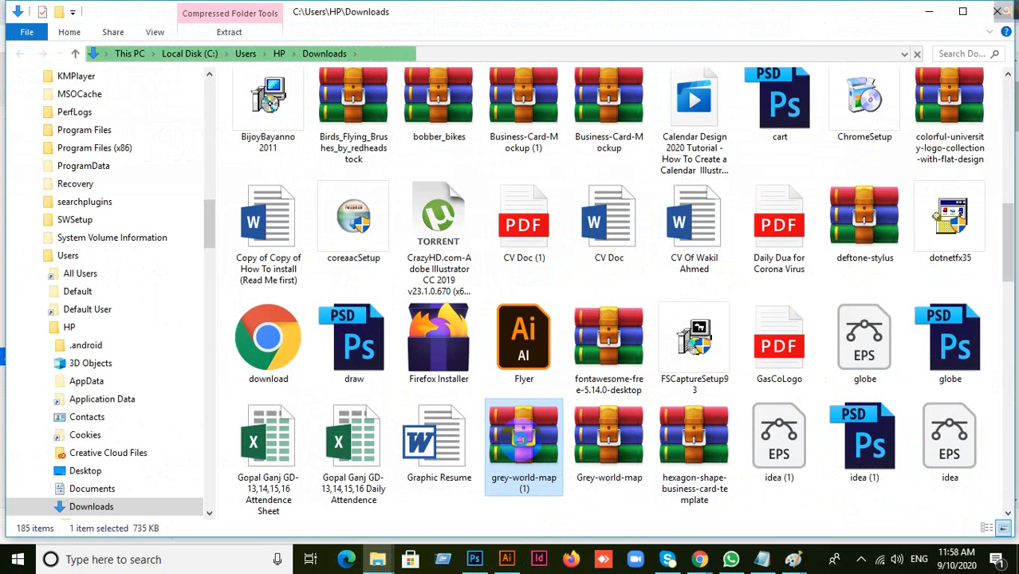
pyautogui.rightClick(520, 439)
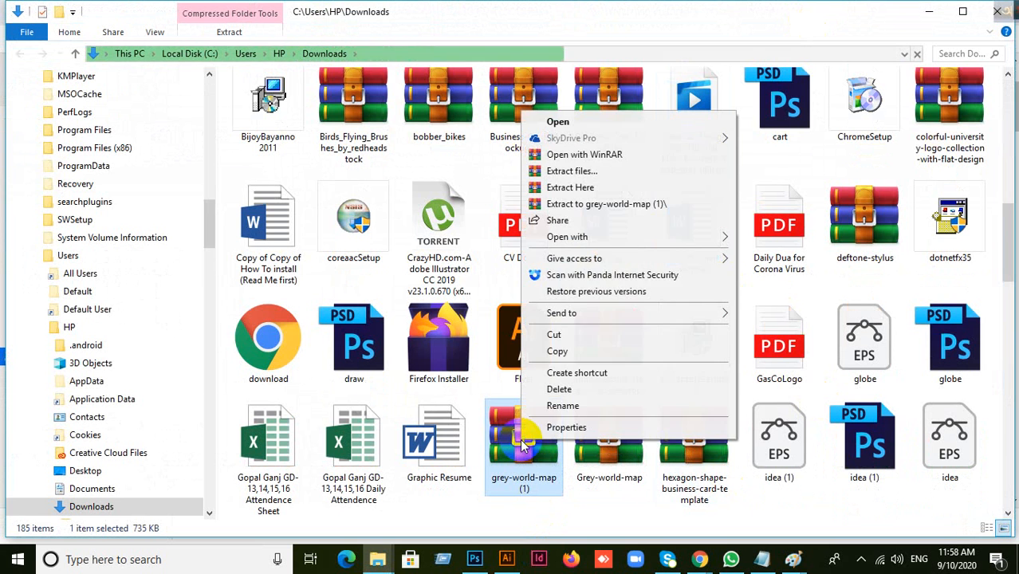
pyautogui.click(626, 204)
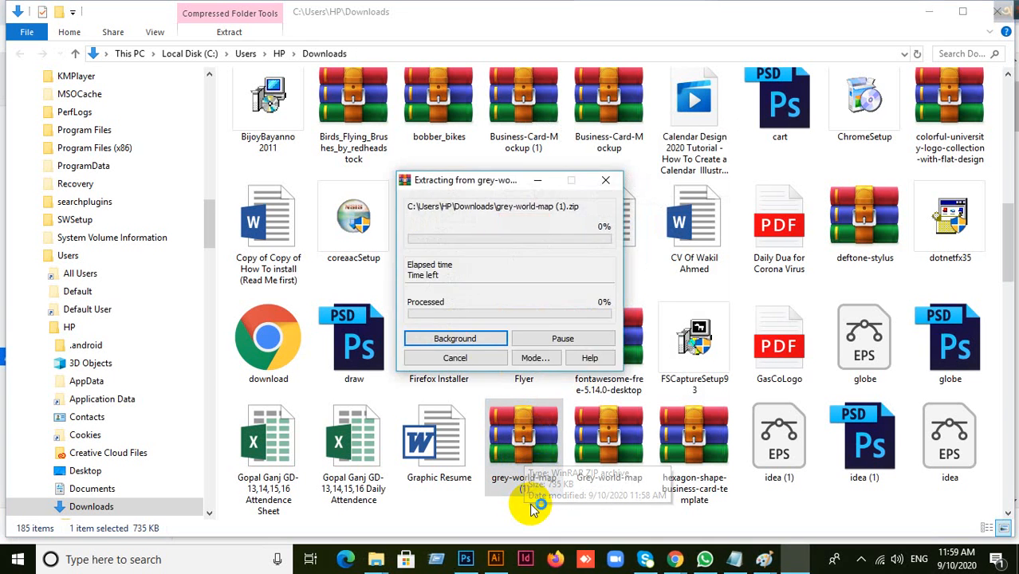
# Step: Look through the Downloads folder for the extracted map files and open the Grey-world-map folder
pyautogui.scroll(10, 581, 375)
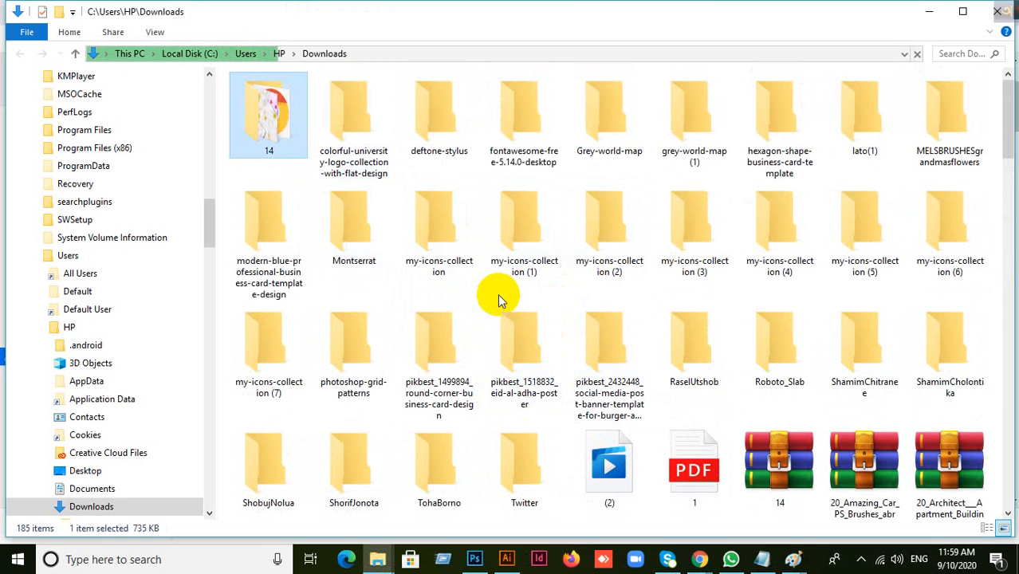
pyautogui.press('Right')
pyautogui.press('Right')
pyautogui.press('Right')
pyautogui.press('Right')
pyautogui.press('Right')
pyautogui.press('Right')
pyautogui.press('Right')
pyautogui.press('Right')
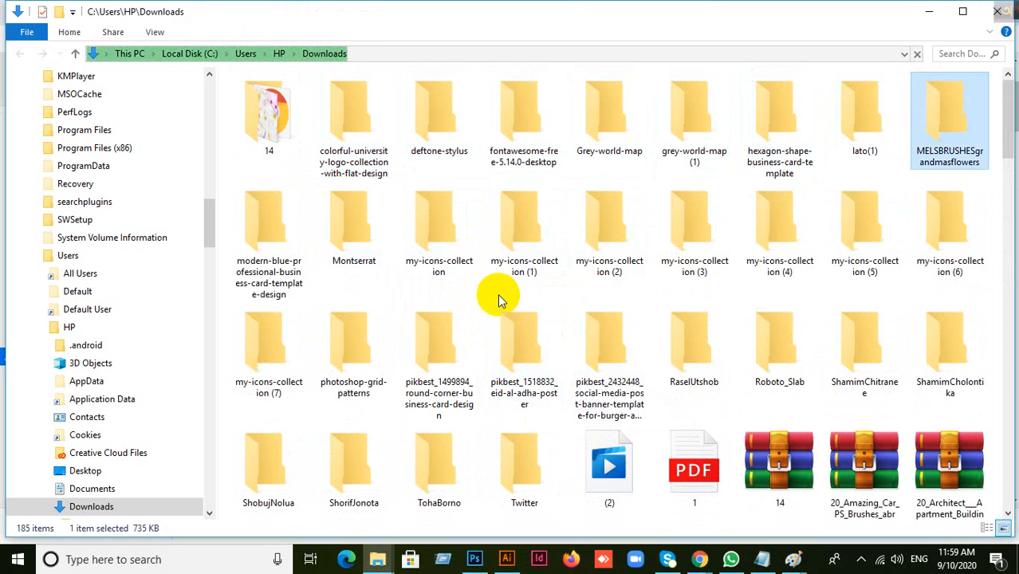
pyautogui.write('wh')
pyautogui.scroll(1, 565, 394)
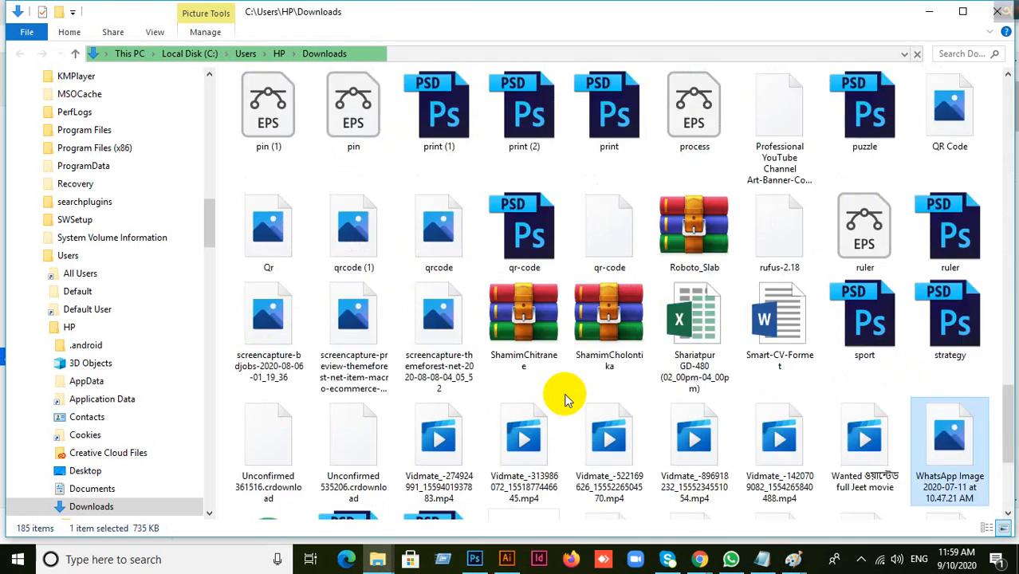
pyautogui.scroll(3, 564, 399)
pyautogui.scroll(-5, 566, 394)
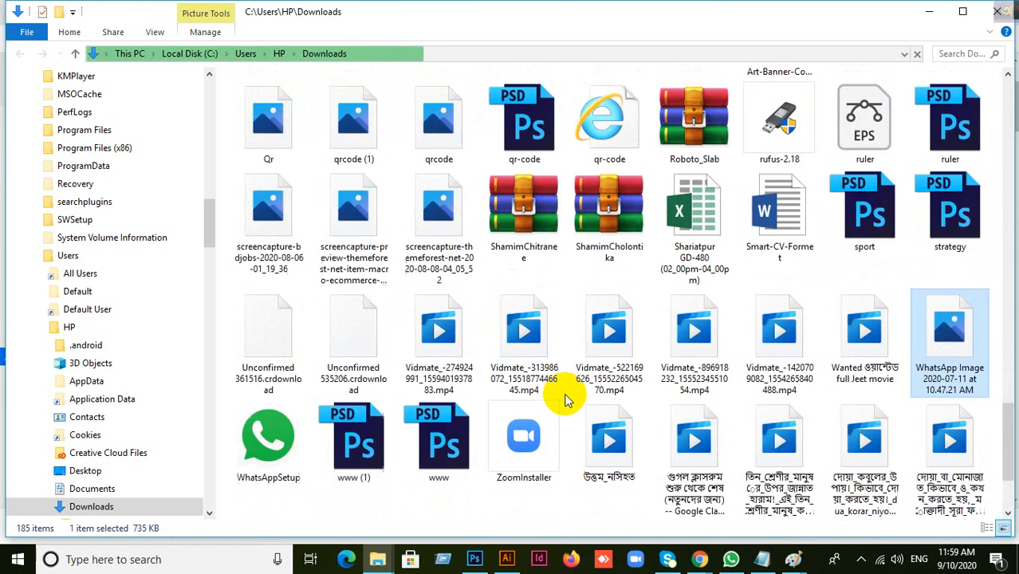
pyautogui.scroll(5, 592, 391)
pyautogui.scroll(6, 592, 391)
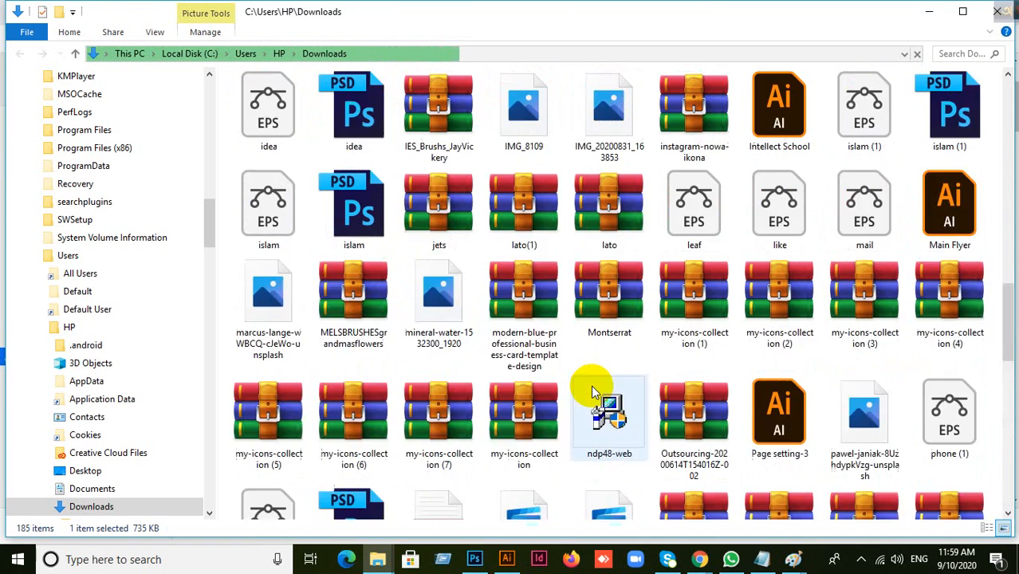
pyautogui.scroll(2, 592, 390)
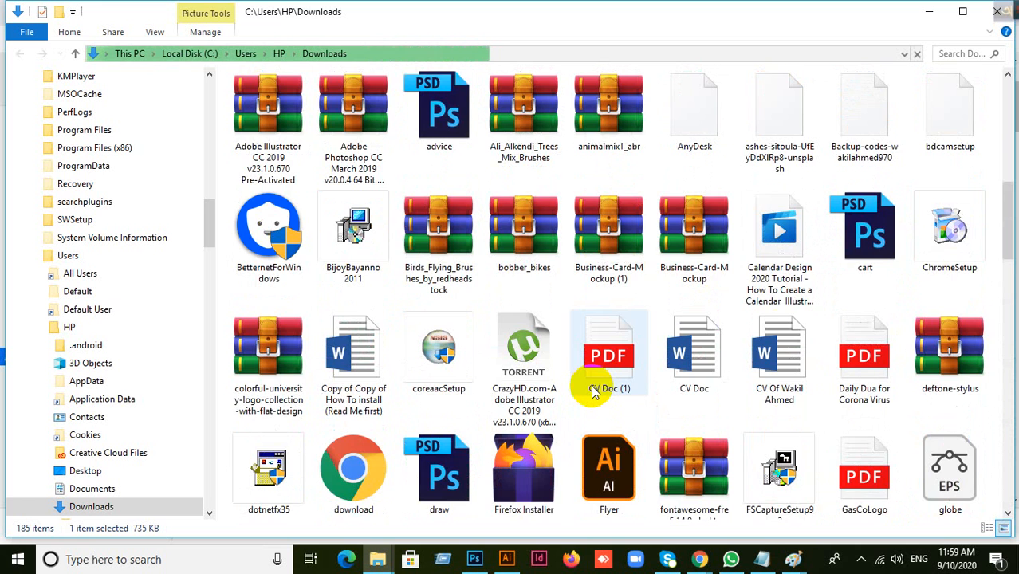
pyautogui.scroll(-2, 592, 390)
pyautogui.scroll(8, 591, 391)
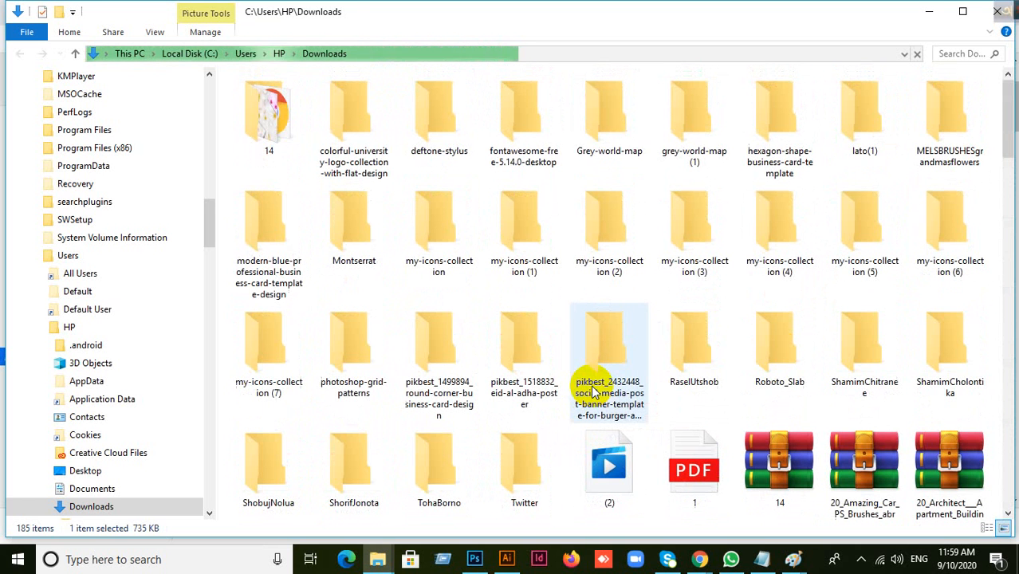
pyautogui.doubleClick(624, 130)
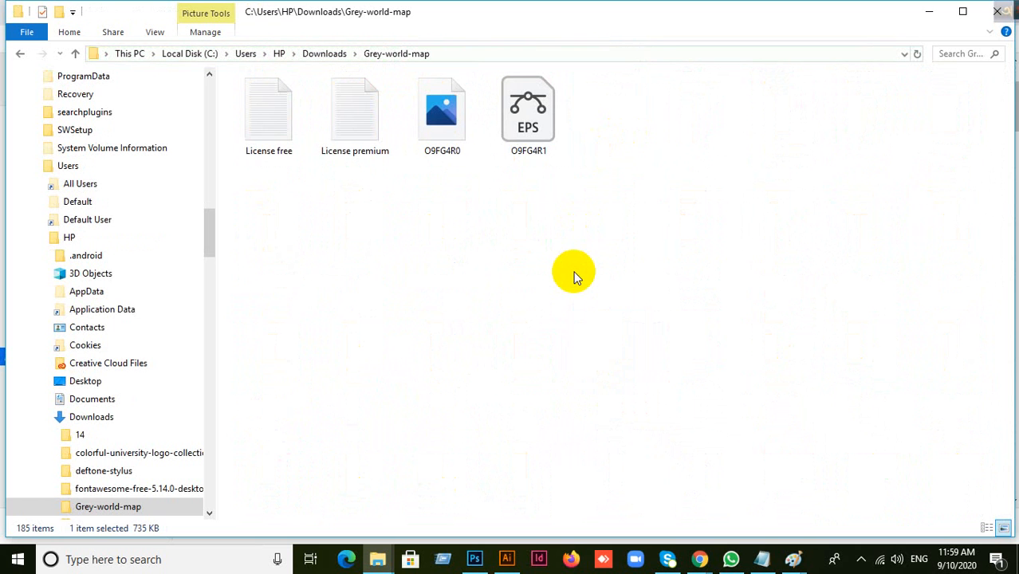
pyautogui.moveTo(700, 559)
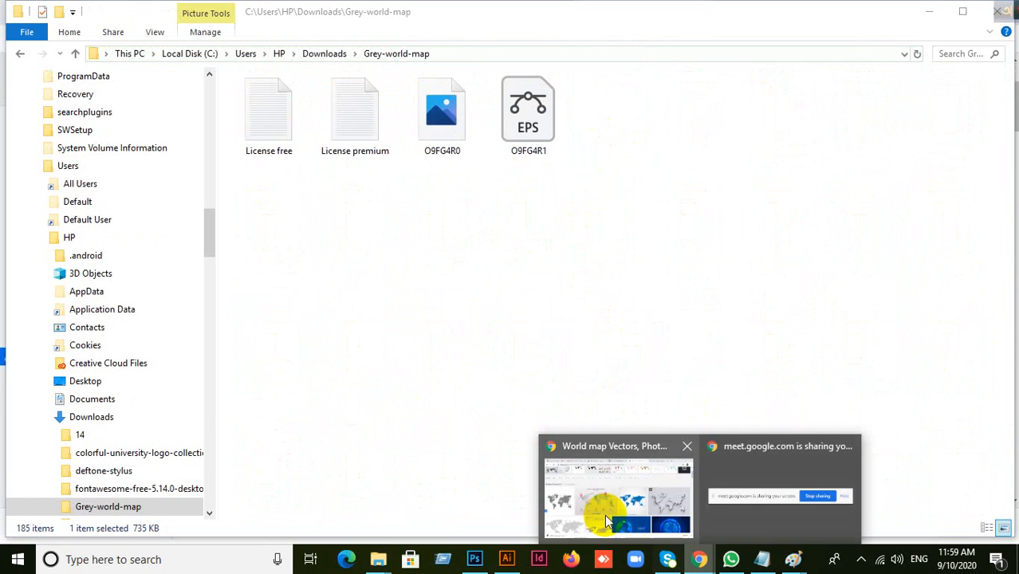
pyautogui.click(598, 506)
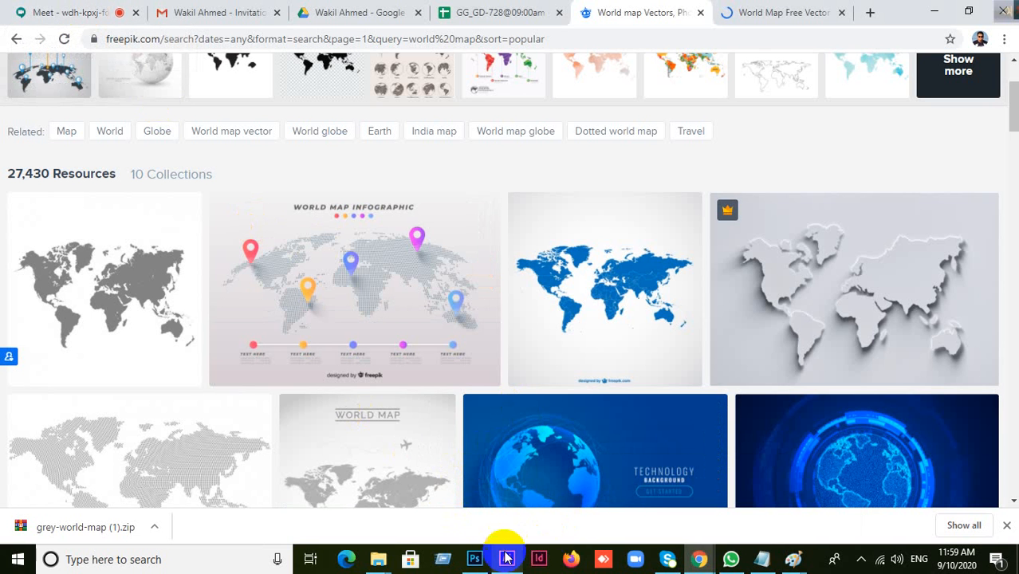
pyautogui.moveTo(691, 566)
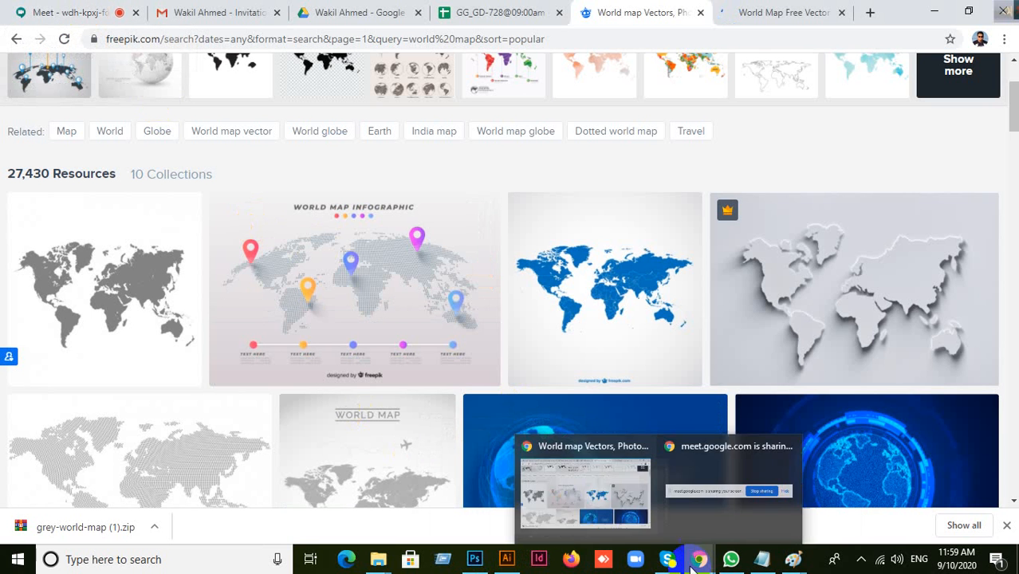
pyautogui.scroll(3, 587, 311)
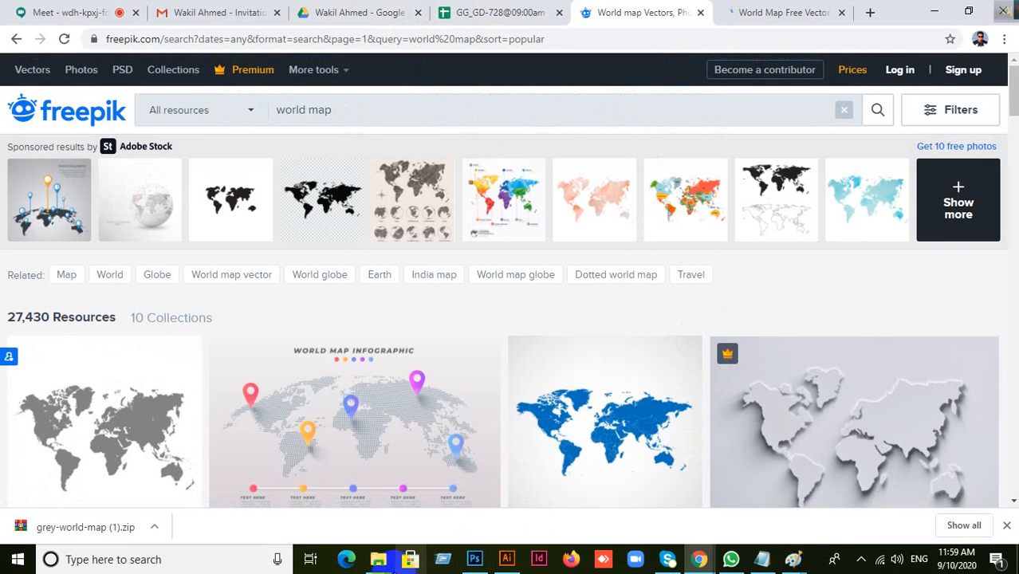
pyautogui.click(378, 561)
pyautogui.click(465, 505)
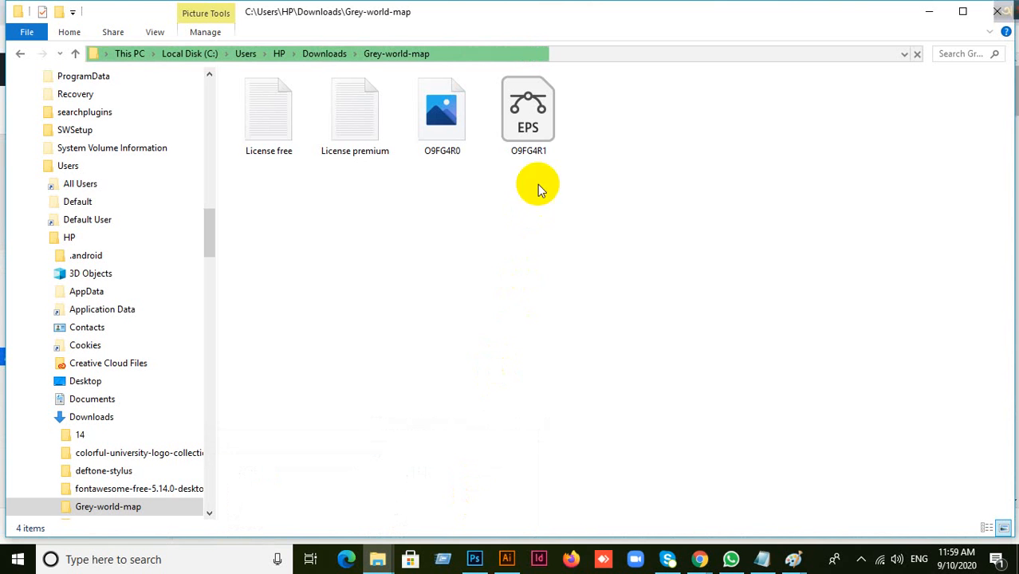
# Step: Open the O9FG4R1 EPS file from the Grey-world-map folder in Illustrator, retaining the 9-slice scaling option for symbols
pyautogui.click(537, 120)
pyautogui.moveTo(537, 119); pyautogui.dragTo(673, 265)
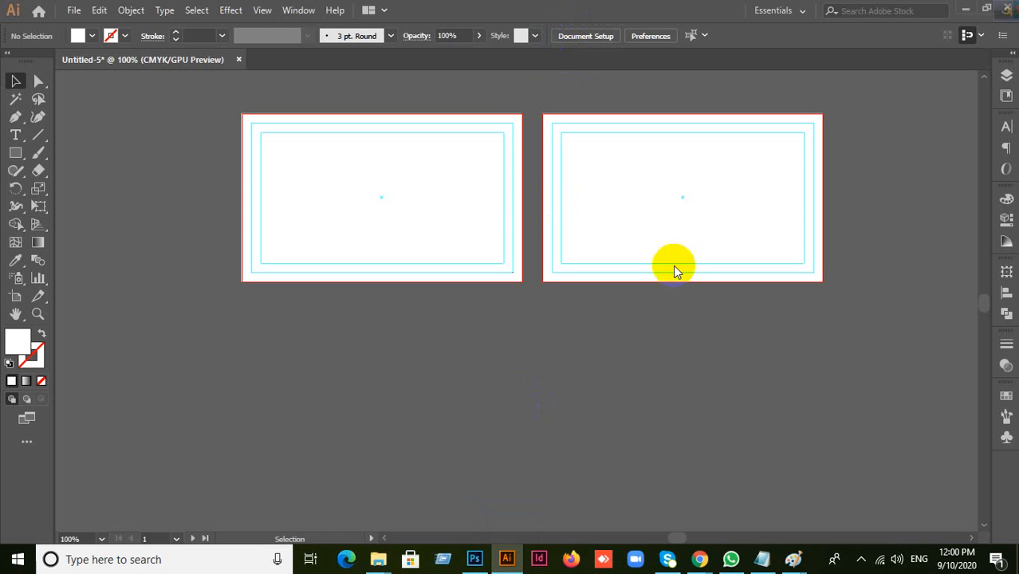
pyautogui.moveTo(672, 326); pyautogui.dragTo(672, 326)
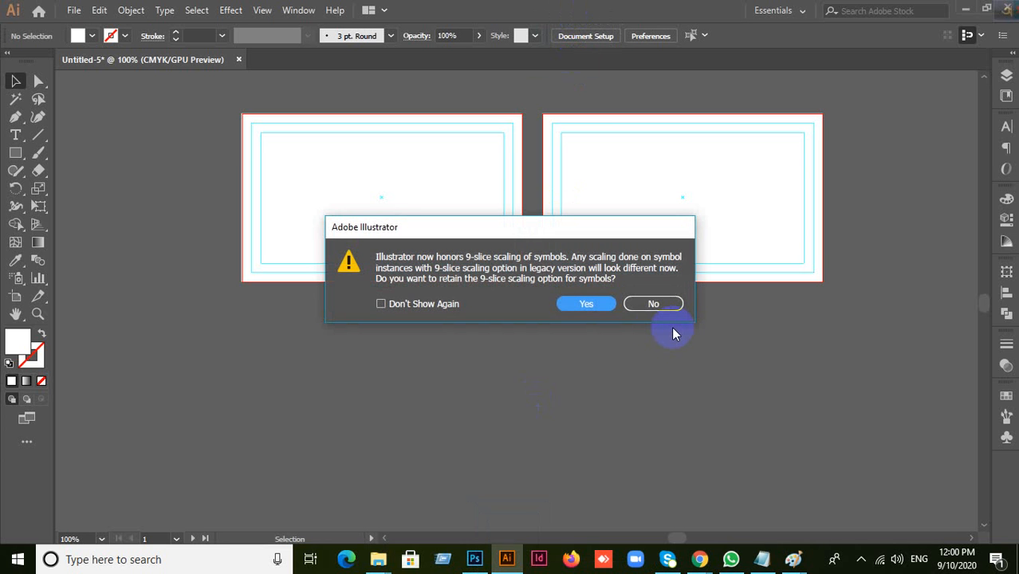
pyautogui.click(594, 304)
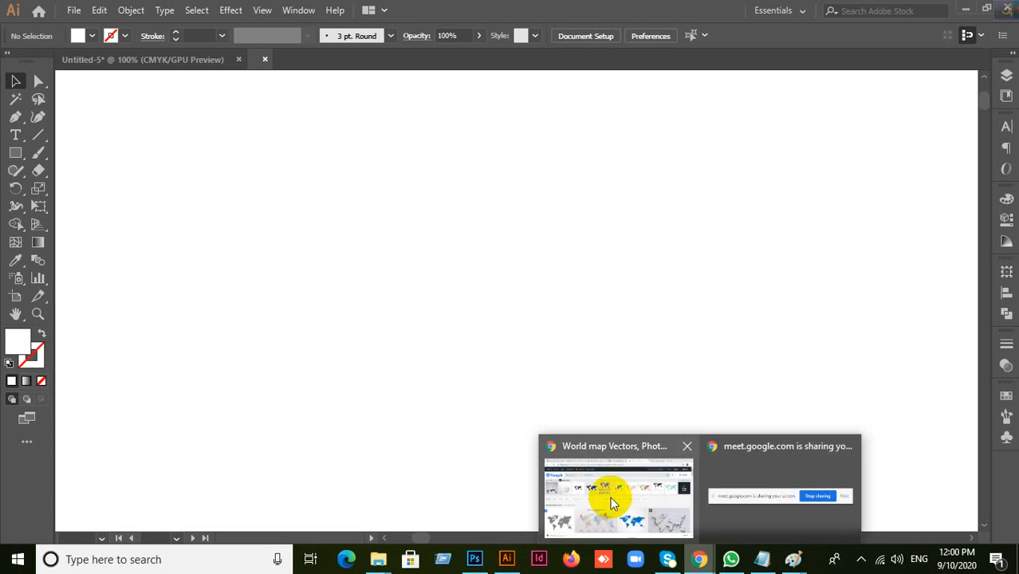
pyautogui.click(596, 485)
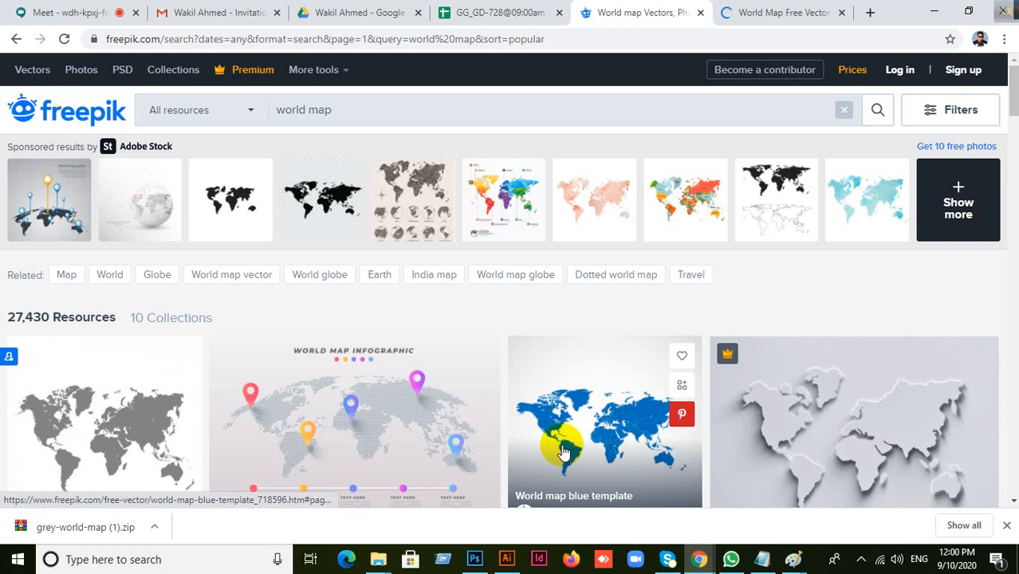
pyautogui.click(510, 561)
pyautogui.click(725, 445)
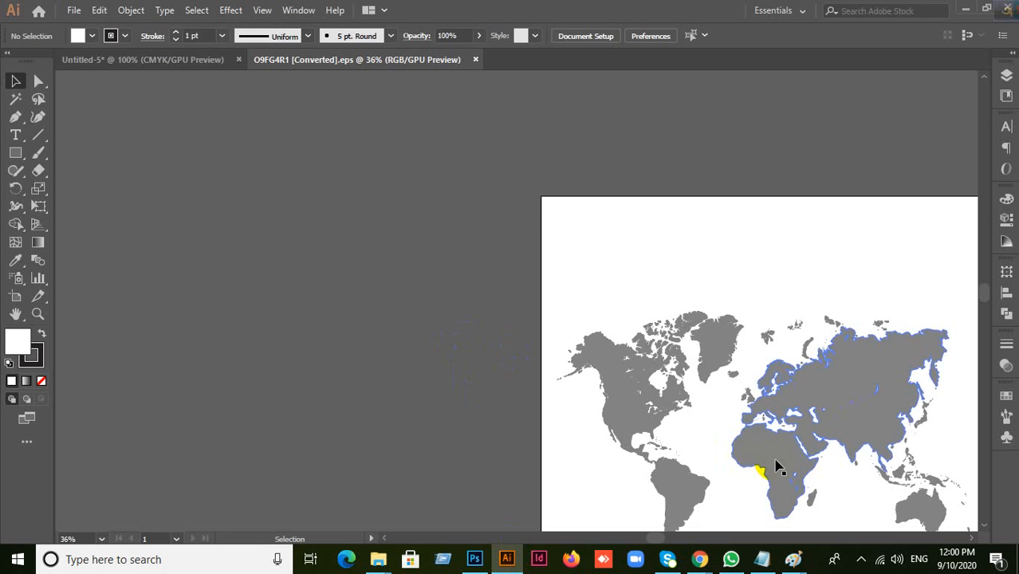
# Step: Check the world map artwork by selecting the whole map, deselect it, and return to the Untitled-5 business card document
pyautogui.scroll(-1, 775, 466)
pyautogui.moveTo(807, 409); pyautogui.dragTo(693, 277)
pyautogui.click(644, 245)
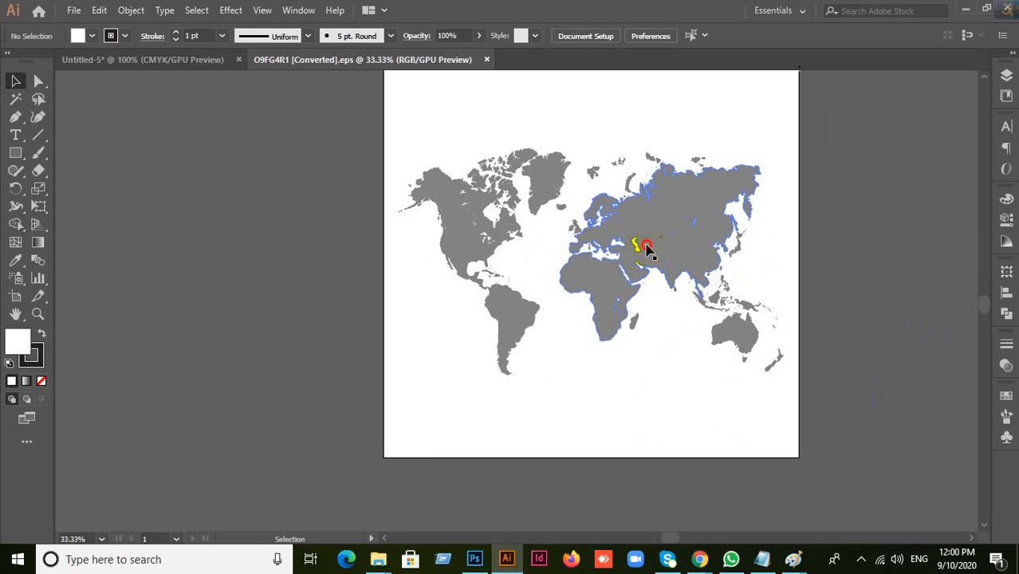
pyautogui.press('a')
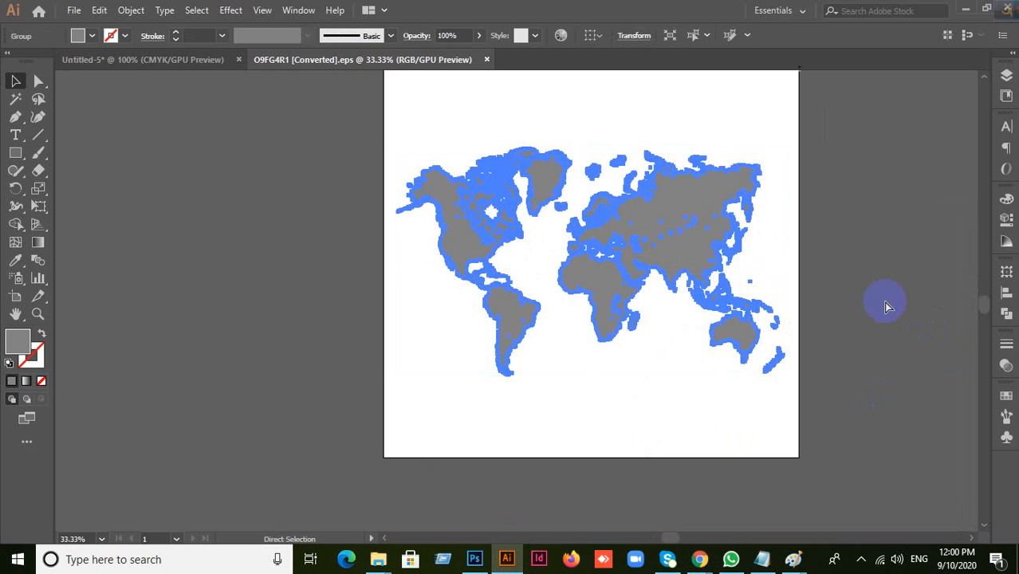
pyautogui.press('v')
pyautogui.click(323, 269)
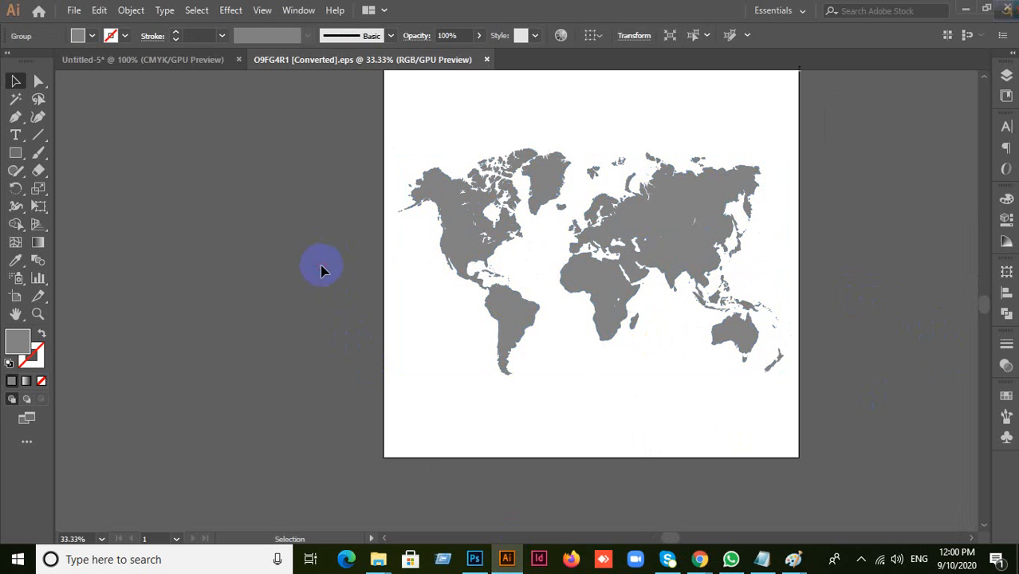
pyautogui.click(150, 62)
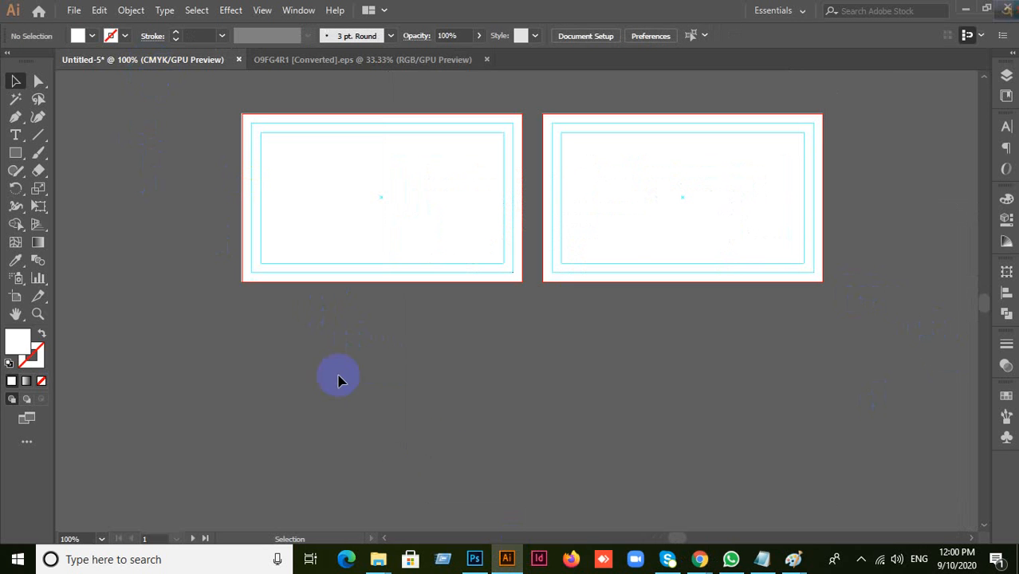
# Step: Paste the world map into the business card document and scale it down proportionally to roughly the width of one card
pyautogui.hotkey('ctrl', 'v')
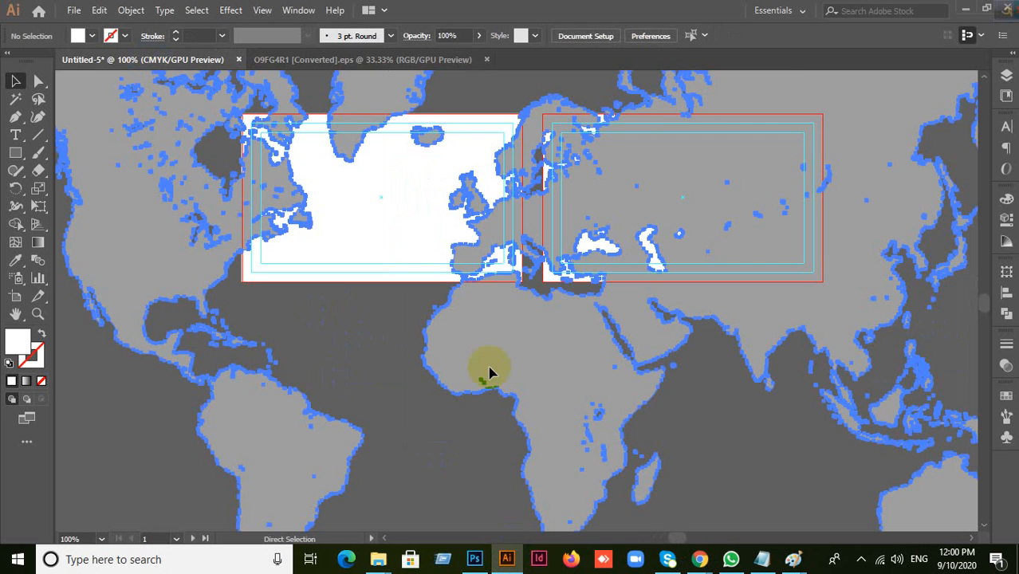
pyautogui.scroll(-5, 680, 337)
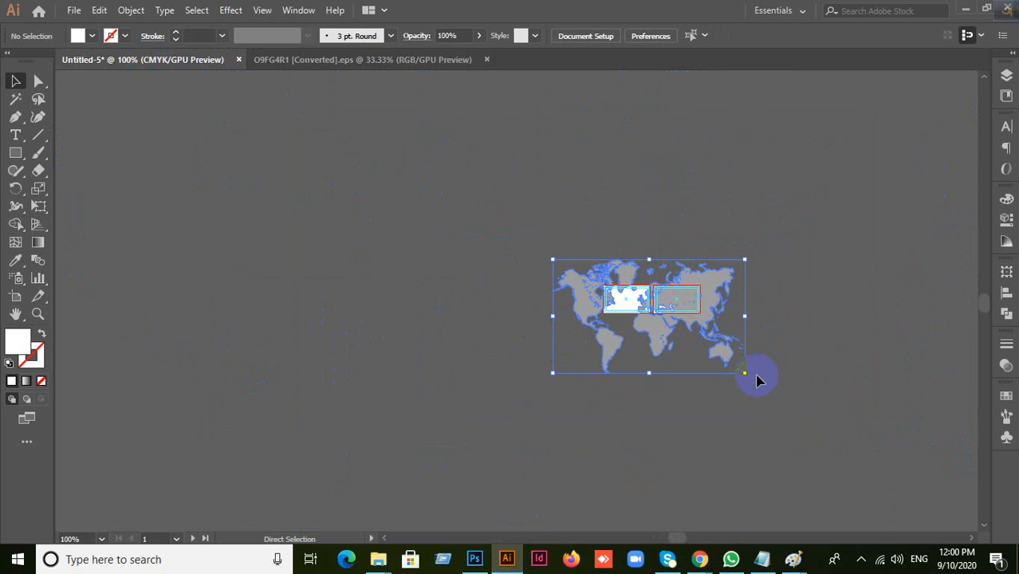
pyautogui.scroll(2, 759, 381)
pyautogui.scroll(1, 762, 381)
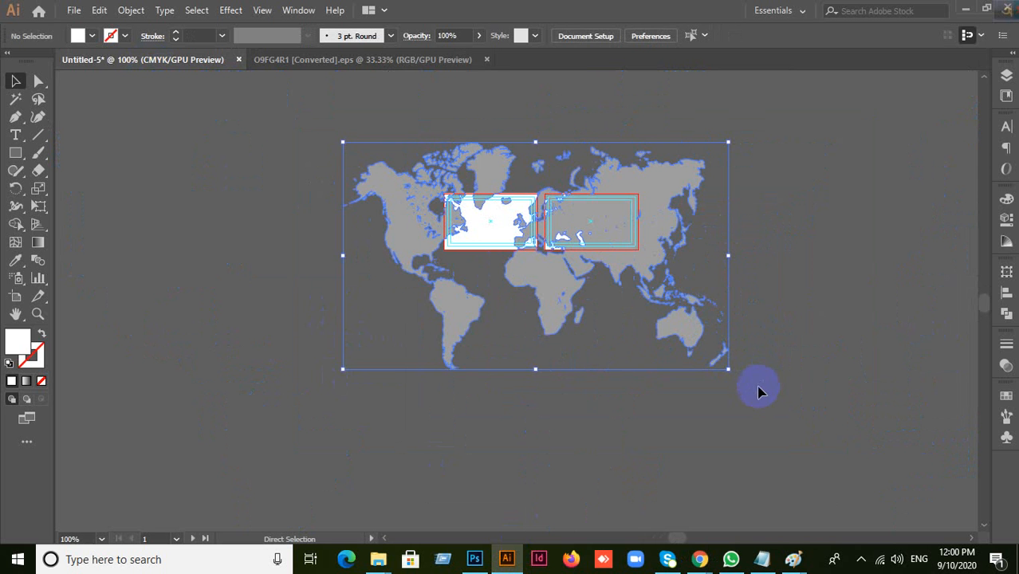
pyautogui.moveTo(649, 316)
pyautogui.mouseDown()
pyautogui.moveTo(616, 285)
pyautogui.moveTo(655, 310)
pyautogui.mouseUp()
pyautogui.scroll(1, 655, 310)
pyautogui.moveTo(557, 230); pyautogui.dragTo(675, 385)
pyautogui.scroll(2, 721, 419)
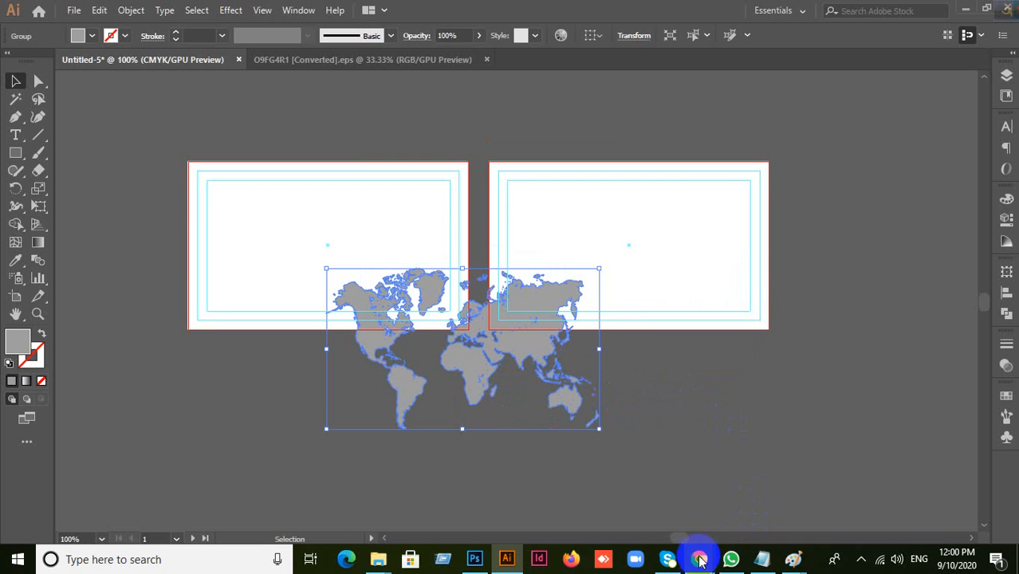
# Step: Switch to WhatsApp, view the reference business card photo, close it and return to Illustrator
pyautogui.click(729, 562)
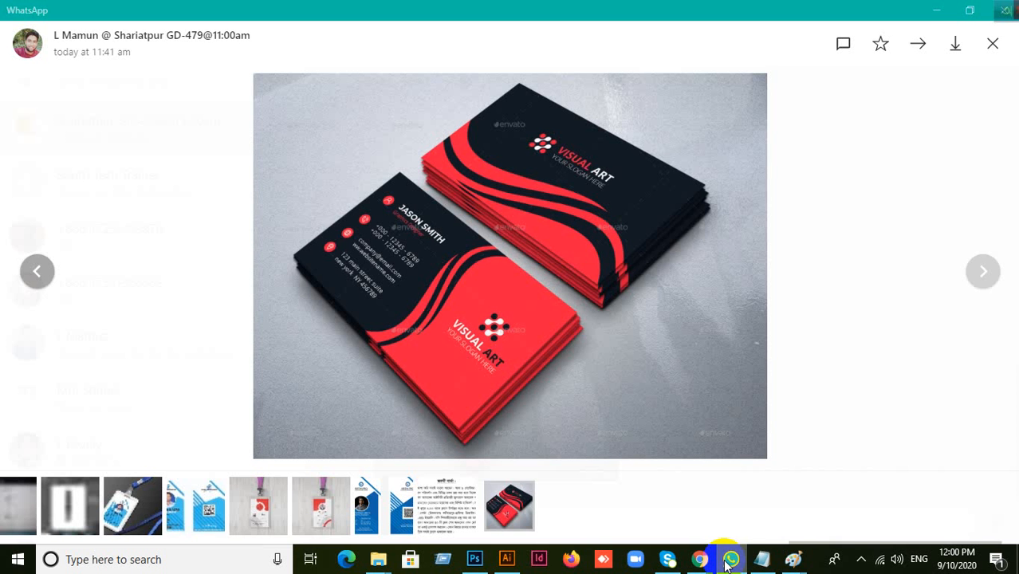
pyautogui.click(994, 45)
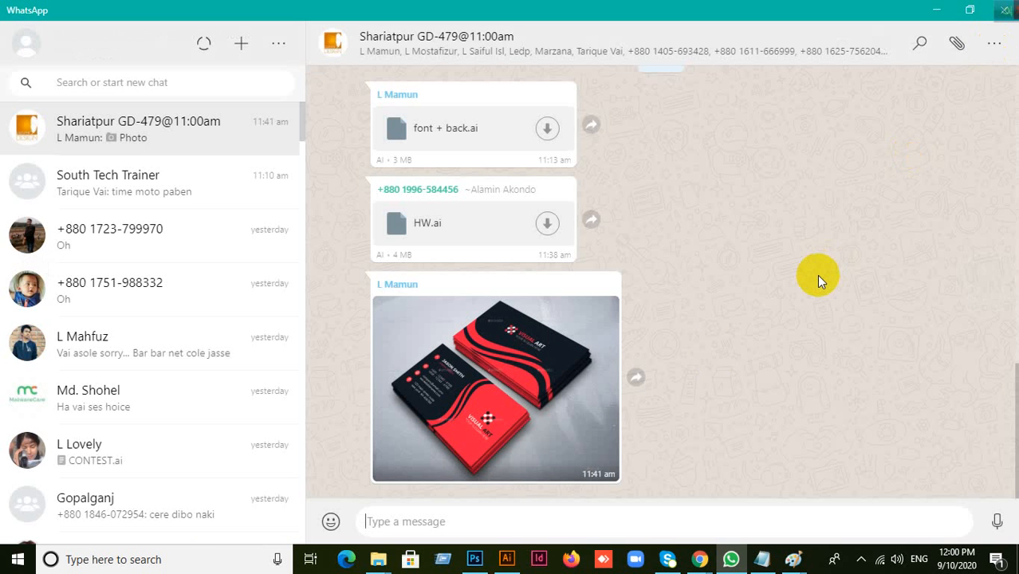
pyautogui.click(507, 560)
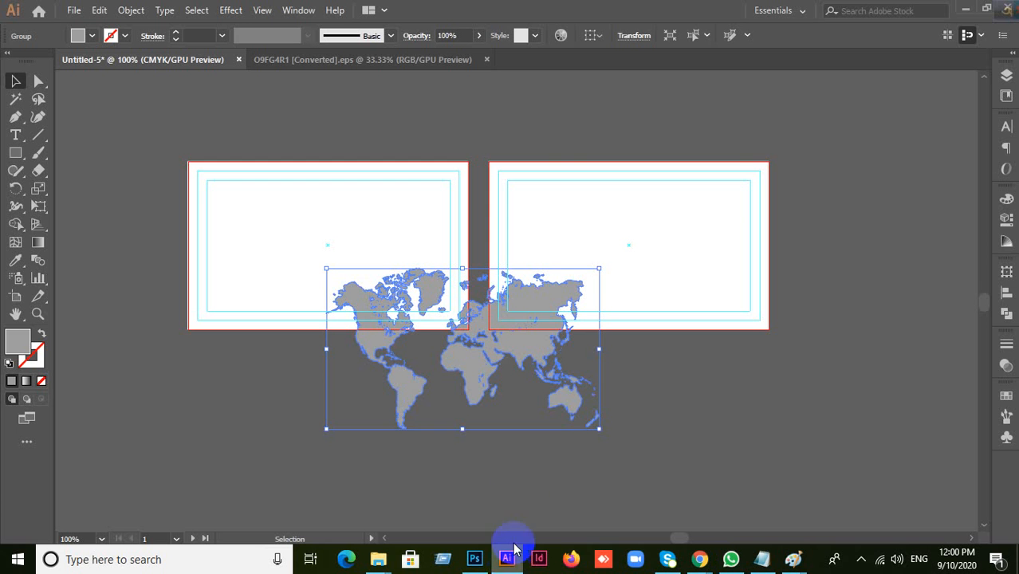
# Step: Move the world map onto the first card and shrink it proportionally to fit the height of the trim guide
pyautogui.click(699, 431)
pyautogui.scroll(1, 675, 421)
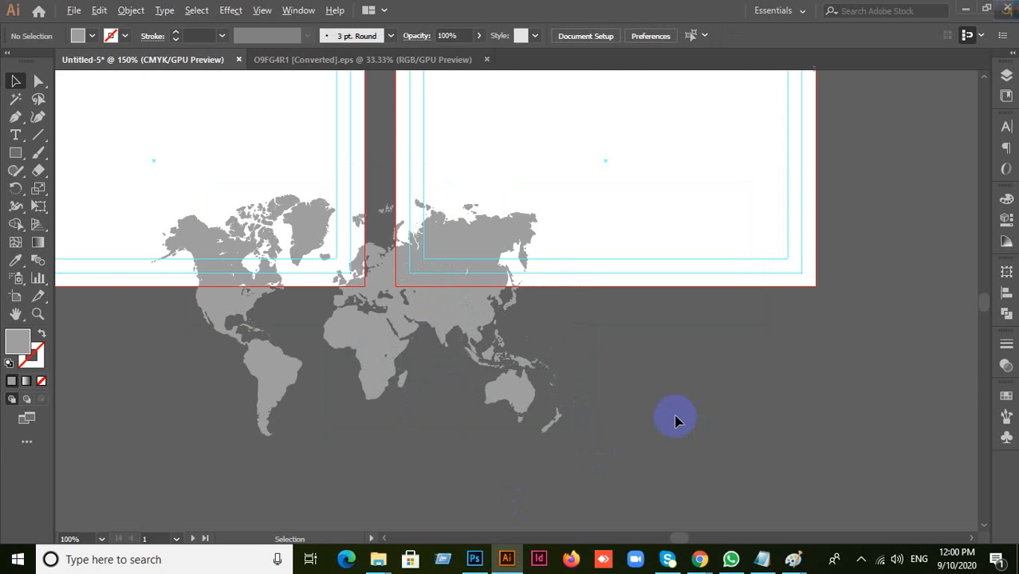
pyautogui.moveTo(661, 363); pyautogui.dragTo(920, 427)
pyautogui.click(743, 391)
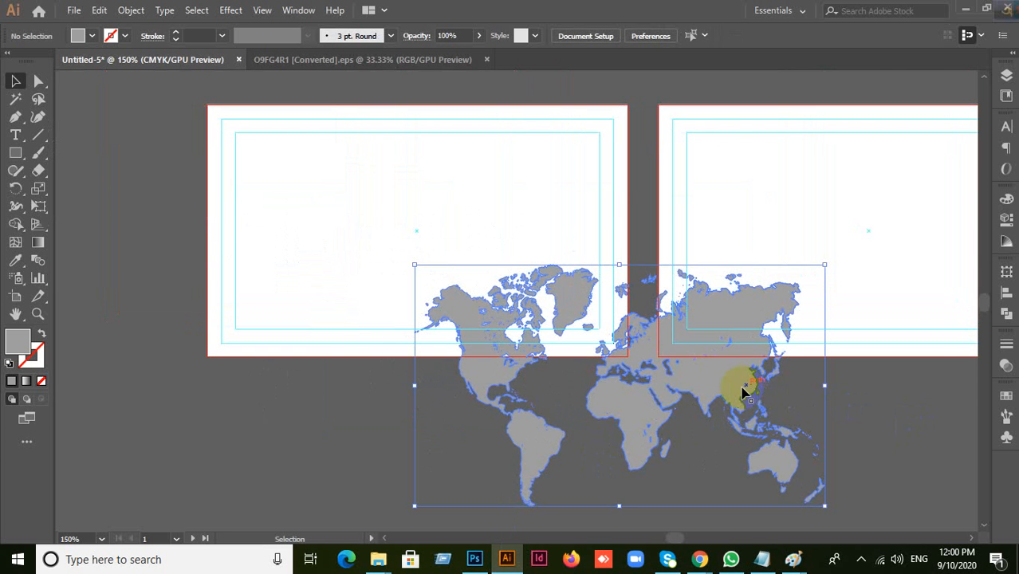
pyautogui.moveTo(652, 351); pyautogui.dragTo(524, 234)
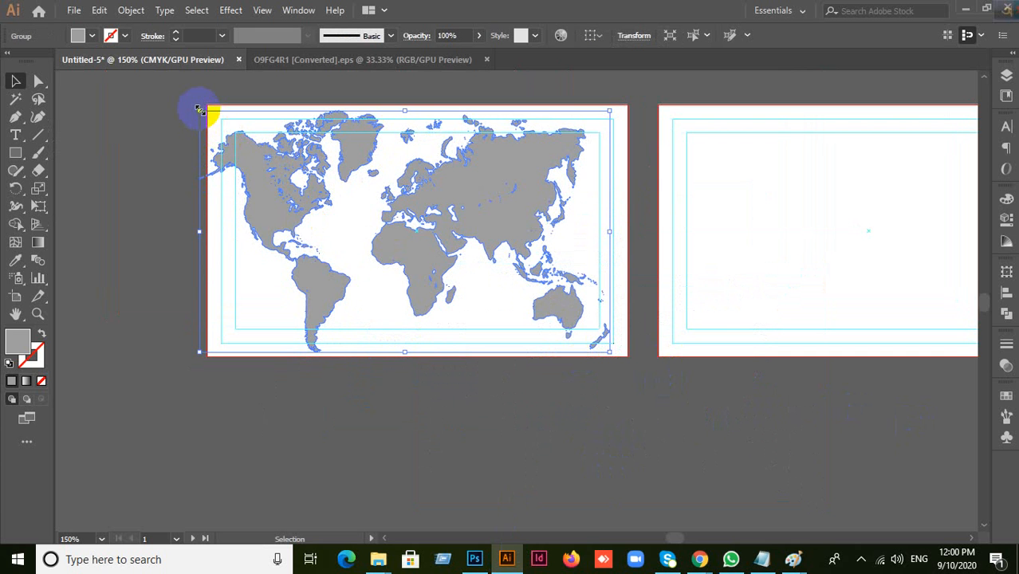
pyautogui.moveTo(200, 109); pyautogui.dragTo(221, 121)
pyautogui.click(142, 177)
pyautogui.click(488, 201)
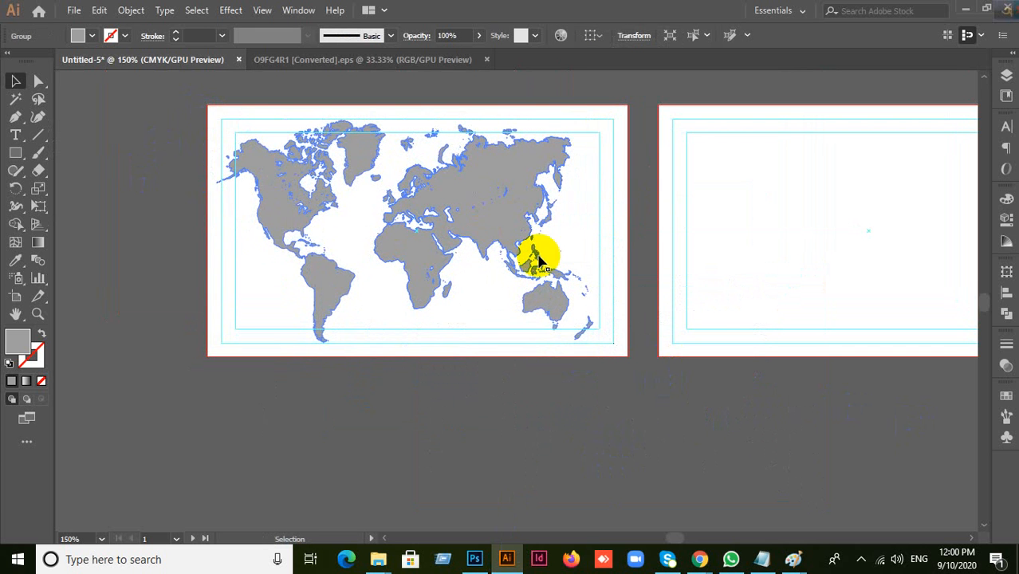
pyautogui.scroll(2, 614, 335)
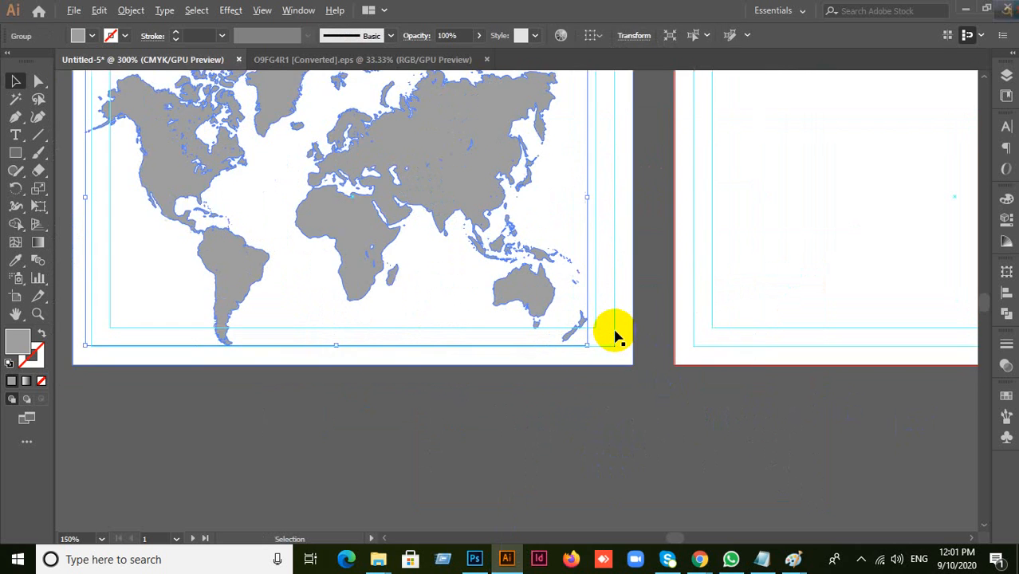
pyautogui.scroll(-1, 614, 335)
pyautogui.moveTo(573, 415); pyautogui.dragTo(579, 465)
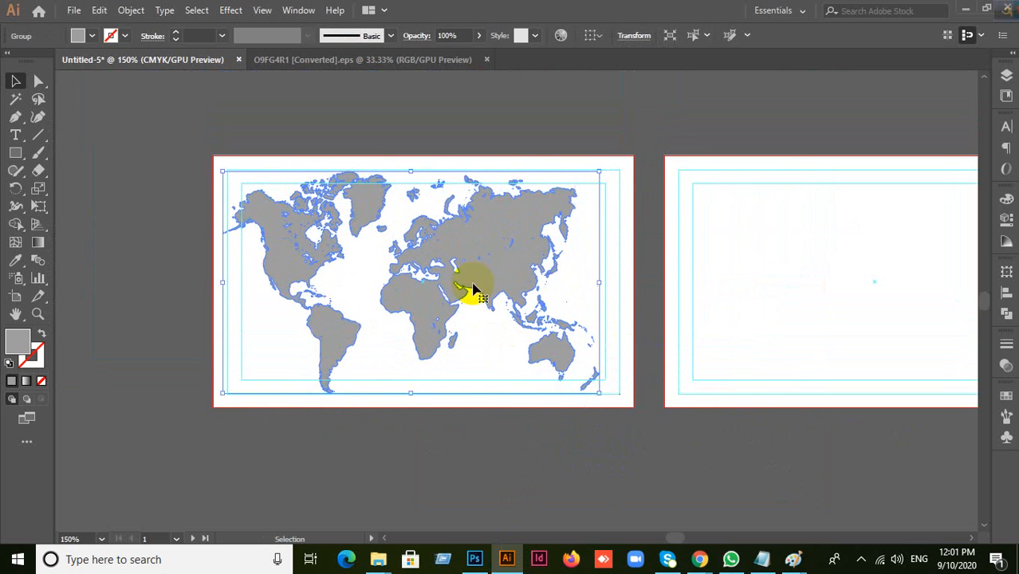
# Step: Align the world map to the artboard, centring it both vertically and horizontally on the first card
pyautogui.click(173, 264)
pyautogui.click(469, 285)
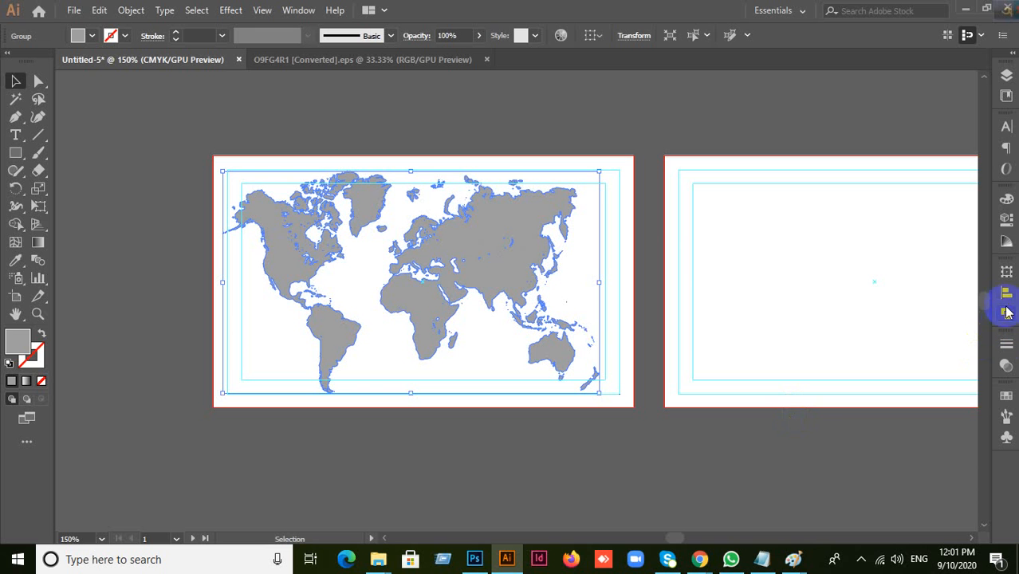
pyautogui.click(1007, 297)
pyautogui.click(969, 395)
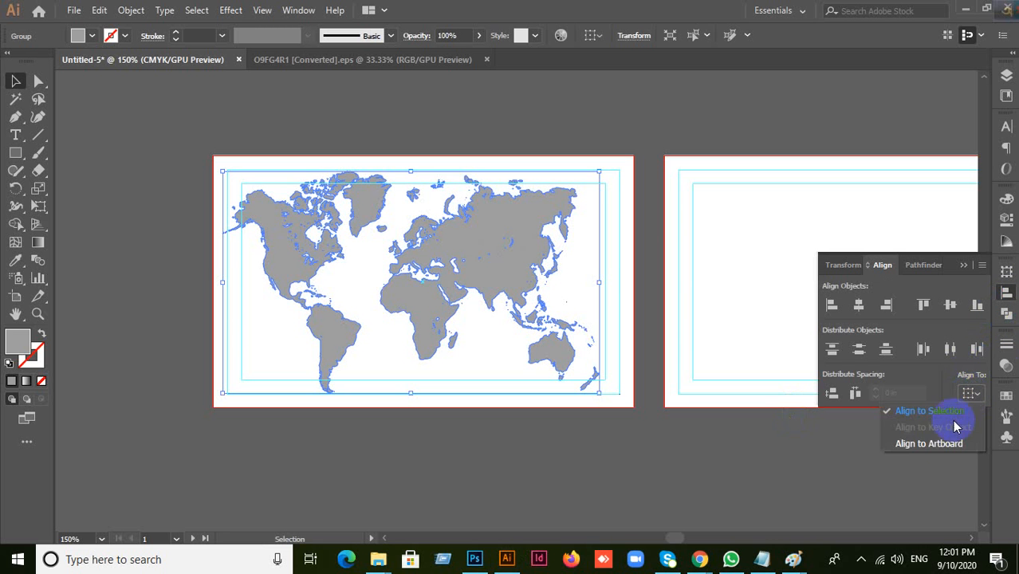
pyautogui.click(940, 445)
pyautogui.click(950, 307)
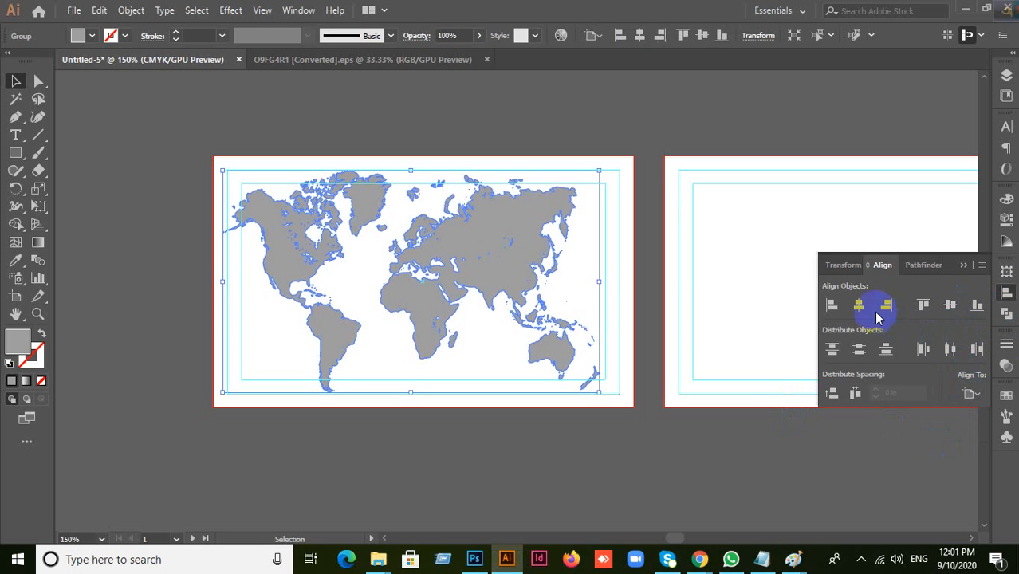
pyautogui.click(861, 307)
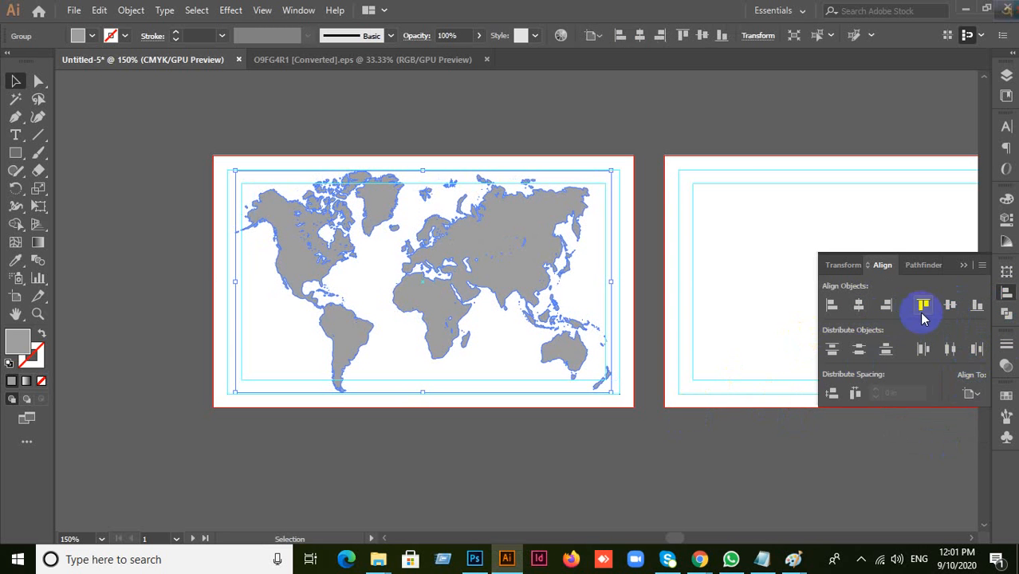
pyautogui.click(951, 308)
pyautogui.click(699, 433)
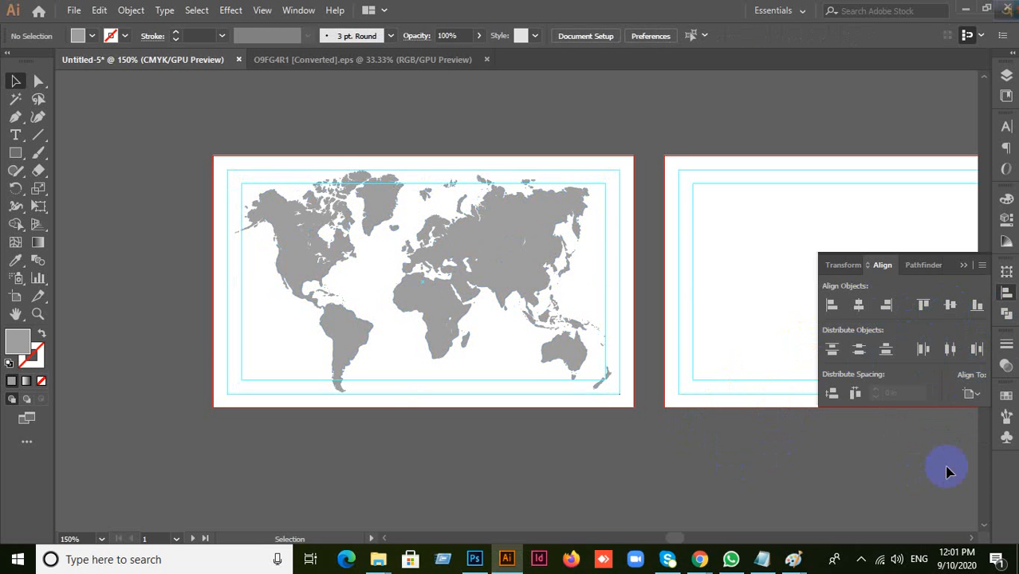
# Step: Enlarge the world map proportionally from its centre until it reaches the first card's bleed edges
pyautogui.click(501, 216)
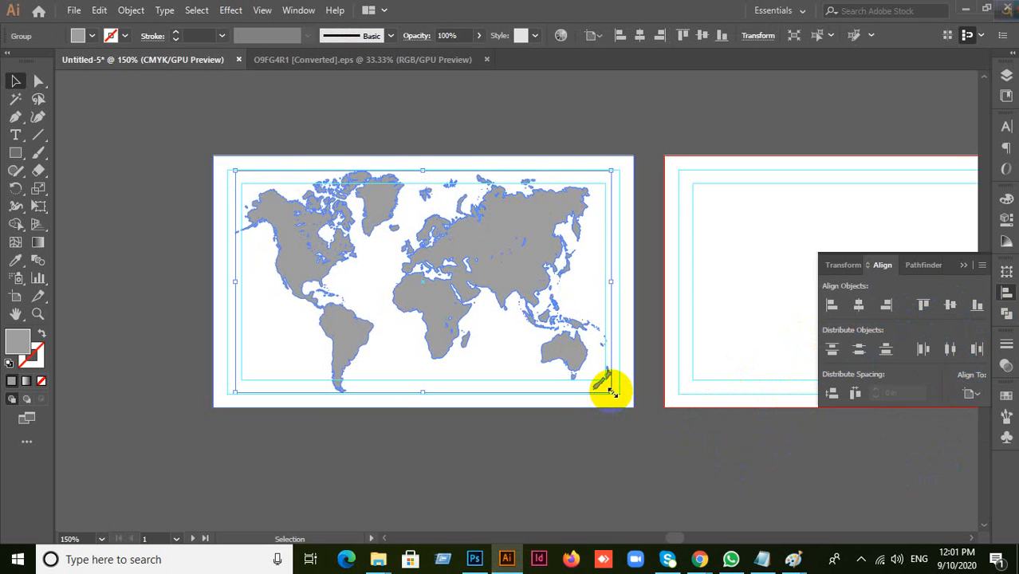
pyautogui.moveTo(611, 391); pyautogui.dragTo(637, 405)
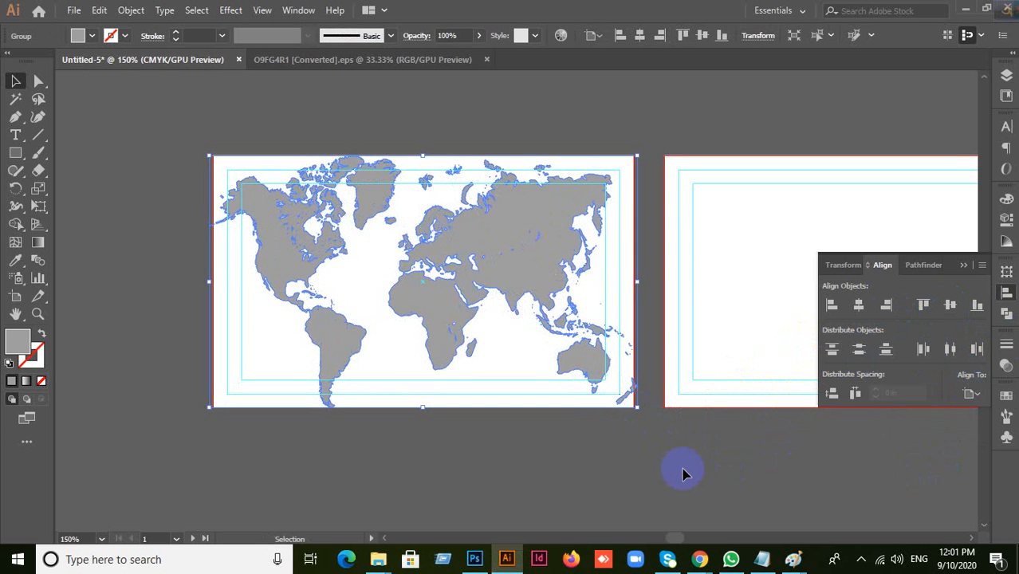
pyautogui.click(684, 472)
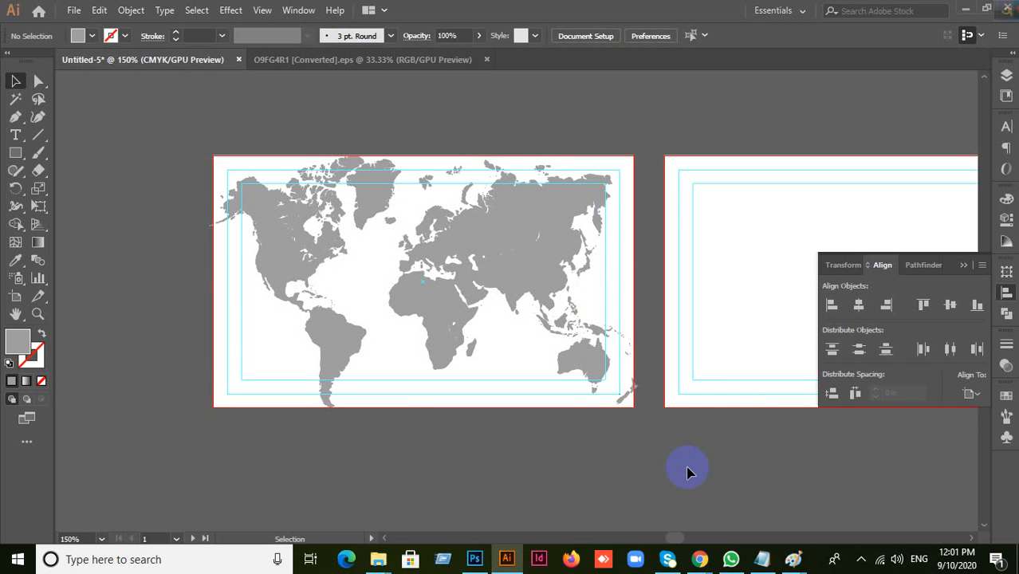
pyautogui.click(536, 278)
pyautogui.click(629, 444)
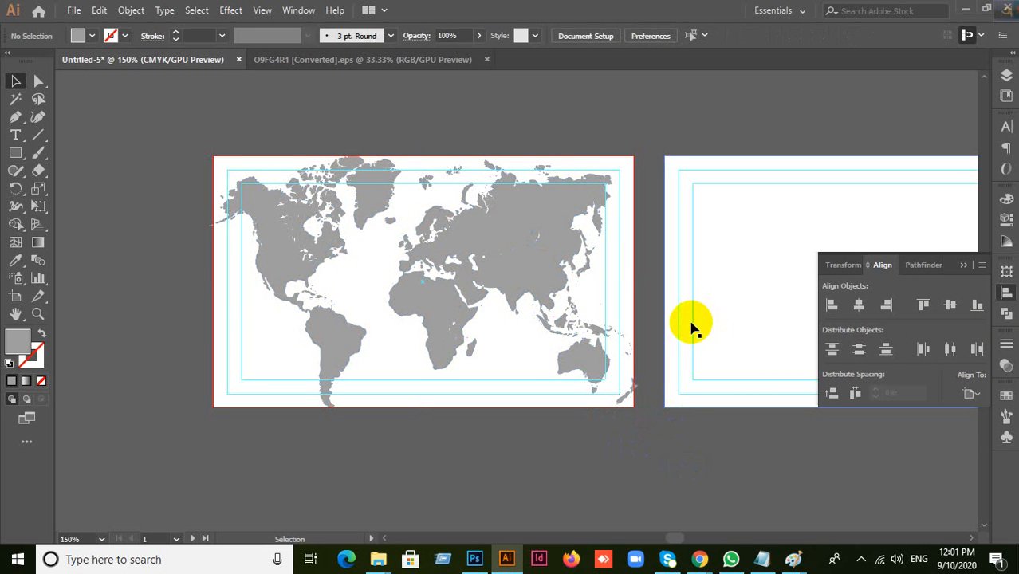
# Step: Select the second card's white background rectangle and show the rulers
pyautogui.moveTo(693, 325); pyautogui.dragTo(690, 465)
pyautogui.hotkey('ctrl', 'z')
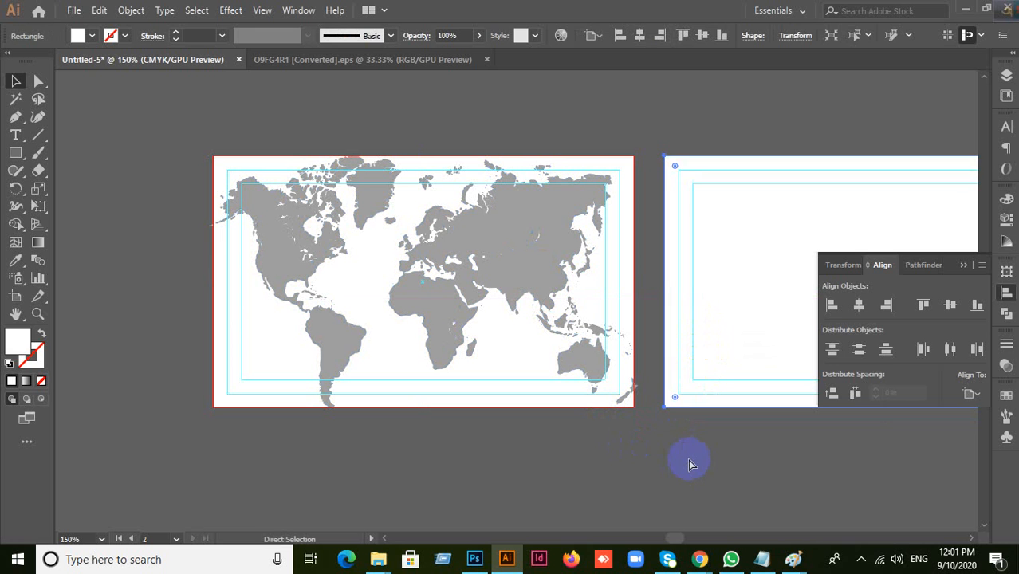
pyautogui.click(689, 462)
pyautogui.click(718, 324)
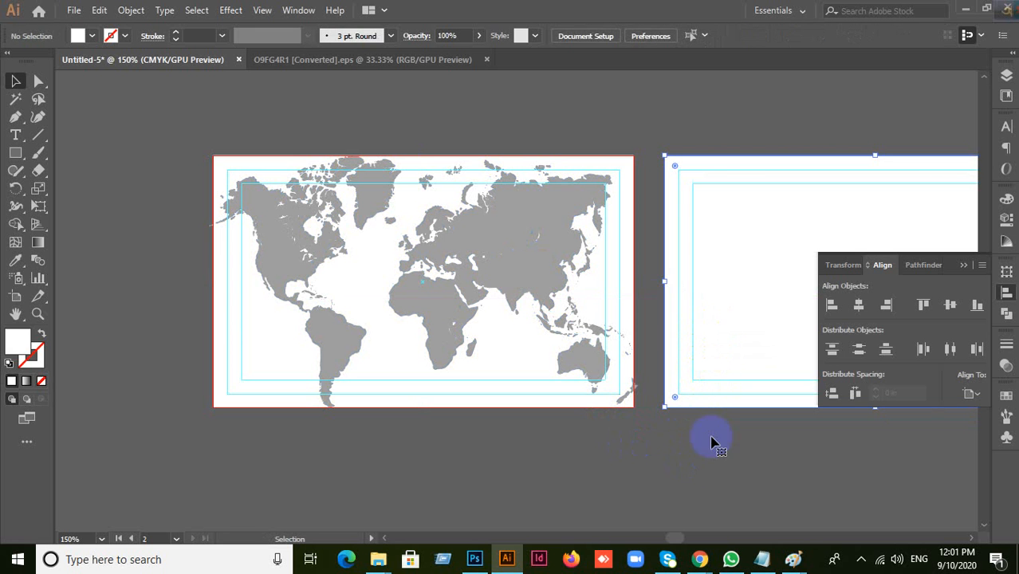
pyautogui.hotkey('ctrl', 'r')
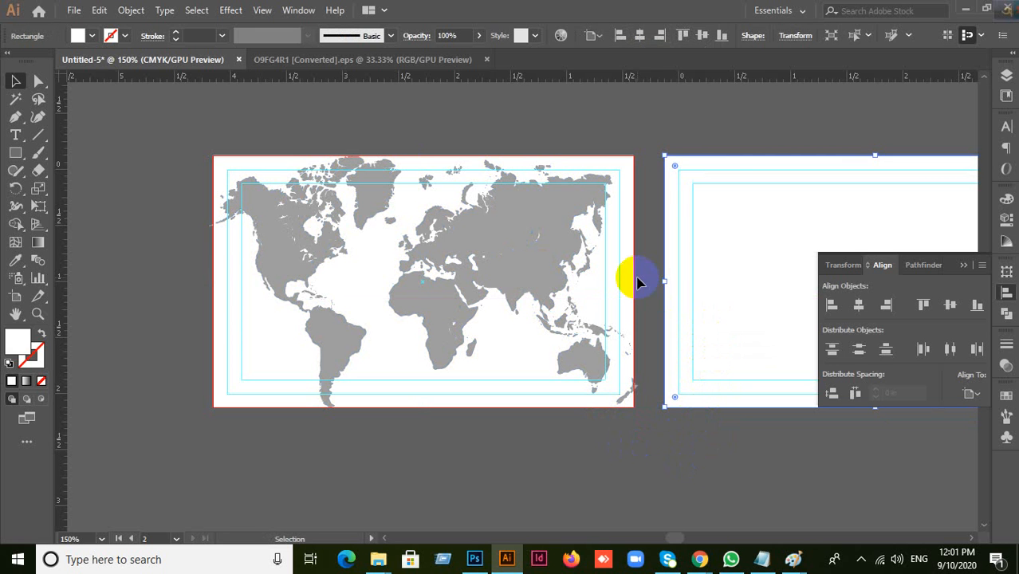
# Step: Try placing a horizontal ruler guide above the two cards and undo it
pyautogui.moveTo(653, 78); pyautogui.dragTo(648, 116)
pyautogui.click(670, 428)
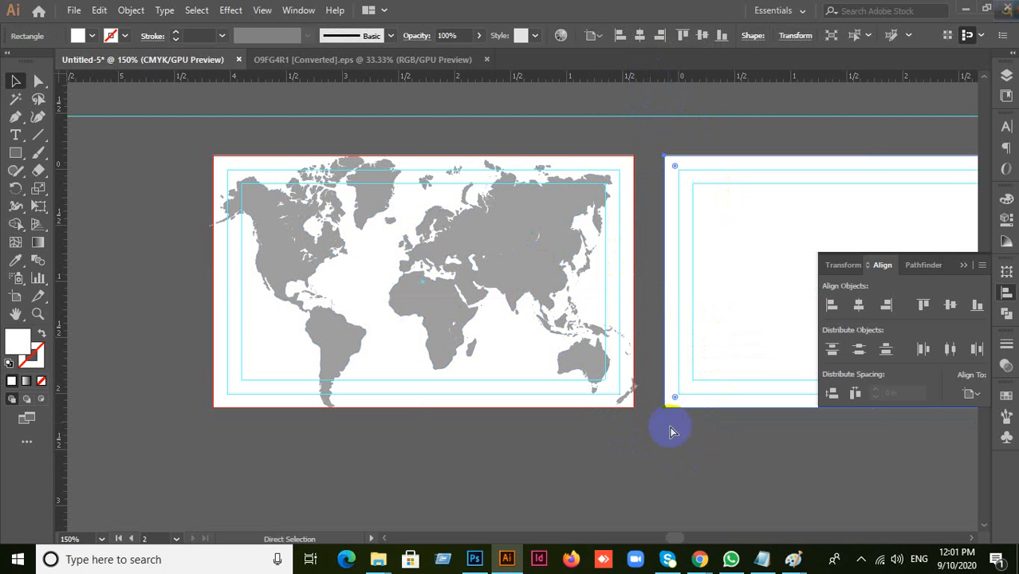
pyautogui.hotkey('ctrl', 'z')
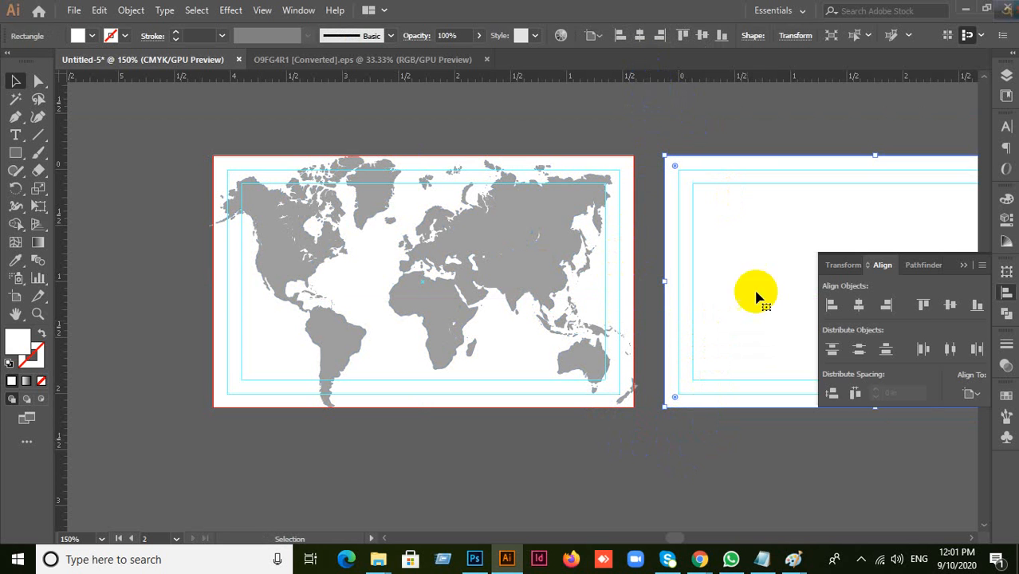
# Step: Lock the white background rectangle on the second card
pyautogui.rightClick(764, 233)
pyautogui.click(700, 446)
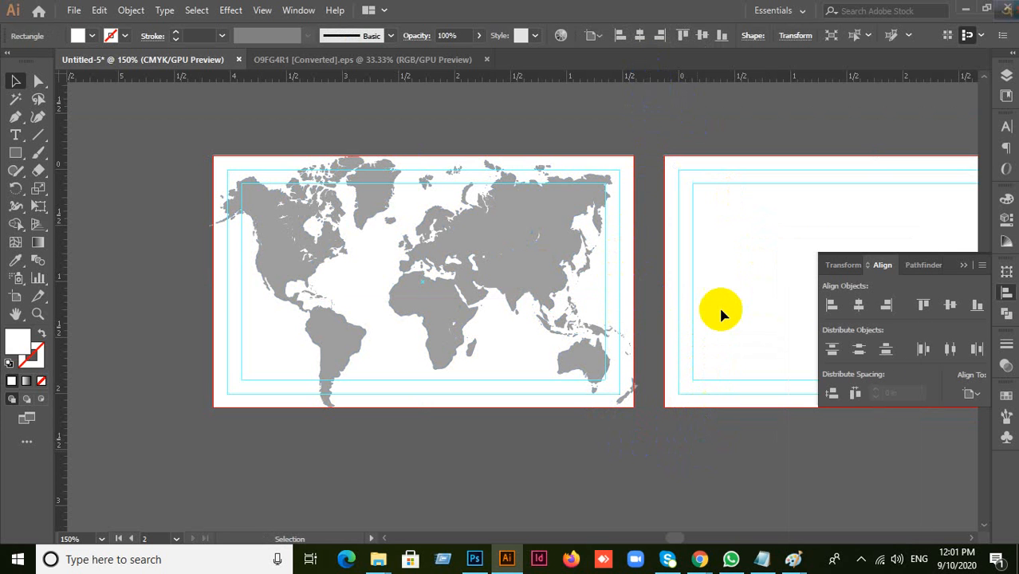
pyautogui.click(725, 299)
pyautogui.hotkey('ctrl', '2')
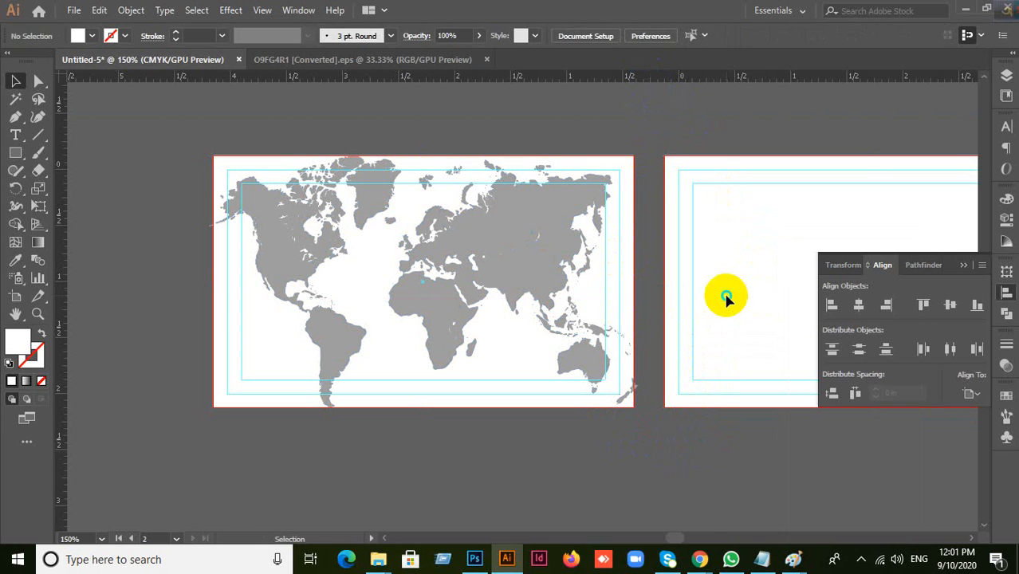
pyautogui.rightClick(725, 298)
pyautogui.click(622, 465)
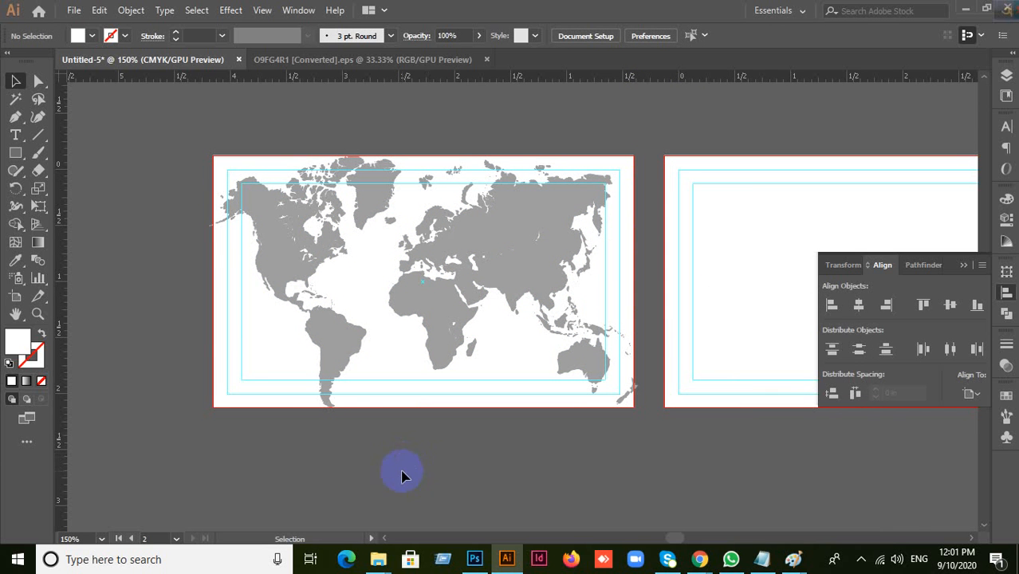
# Step: Scale the world map down proportionally from its centre to fit within the first card's trim guide, and deselect it
pyautogui.click(423, 319)
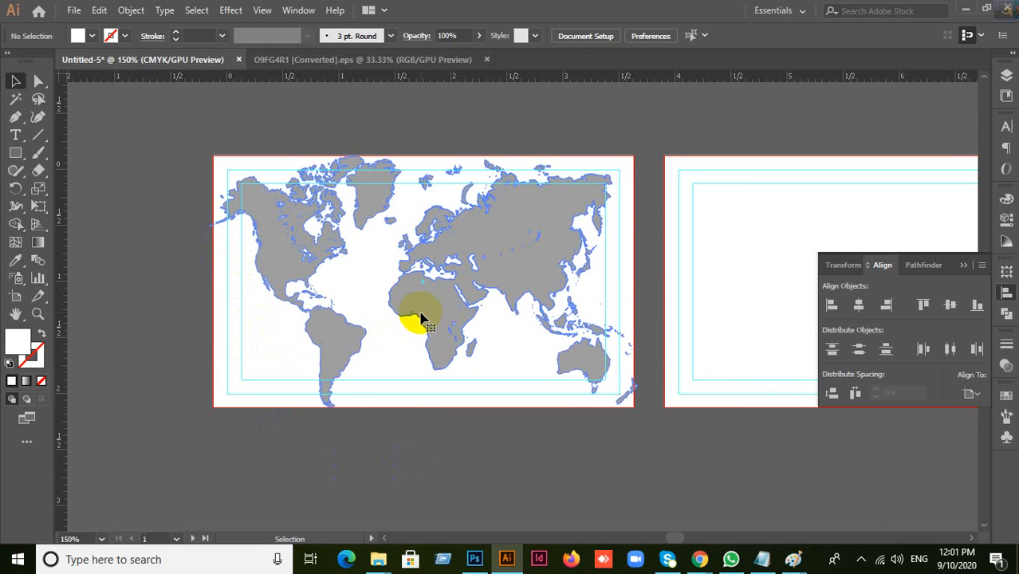
pyautogui.click(594, 437)
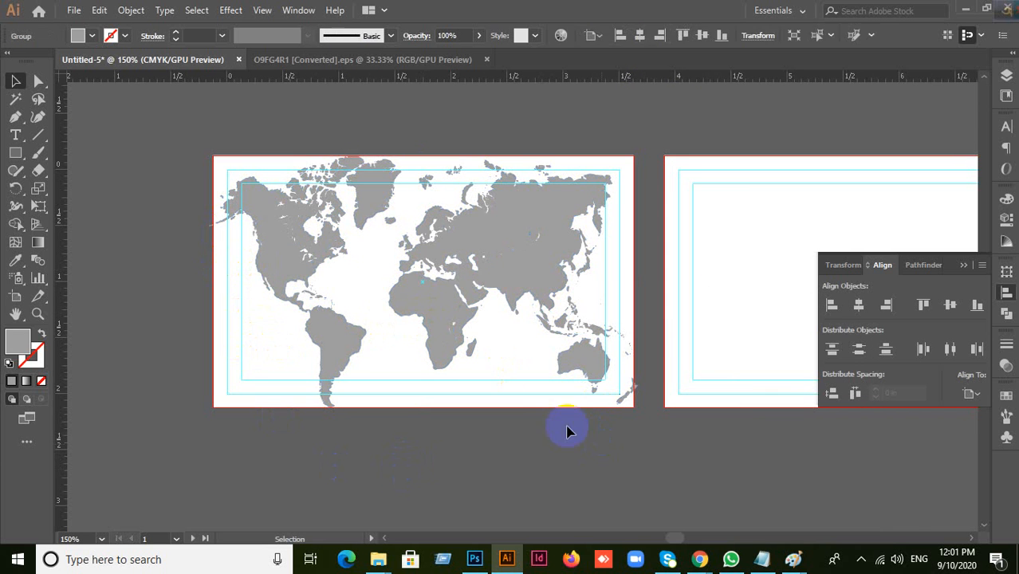
pyautogui.click(511, 288)
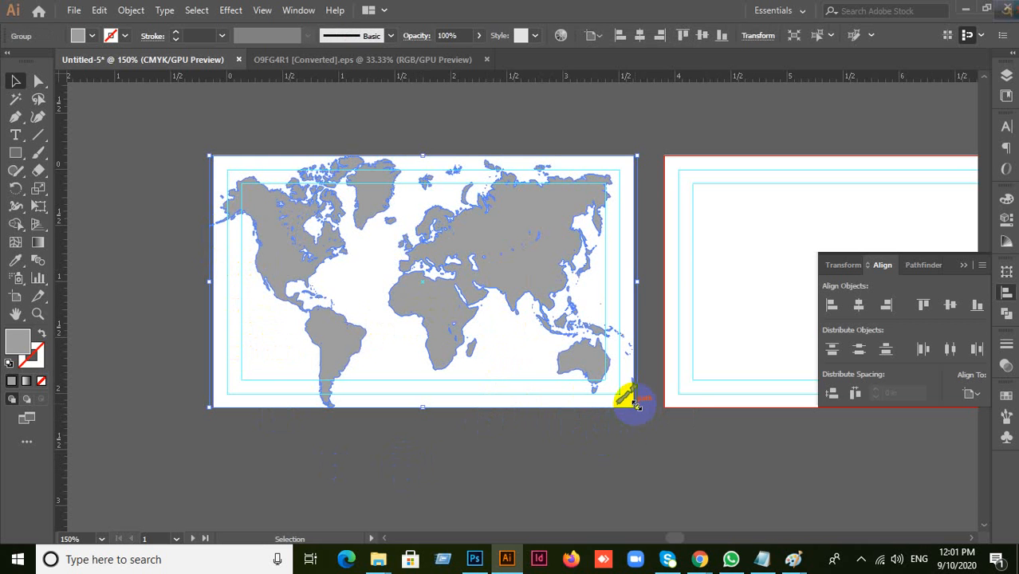
pyautogui.moveTo(636, 405); pyautogui.dragTo(610, 379)
pyautogui.click(376, 443)
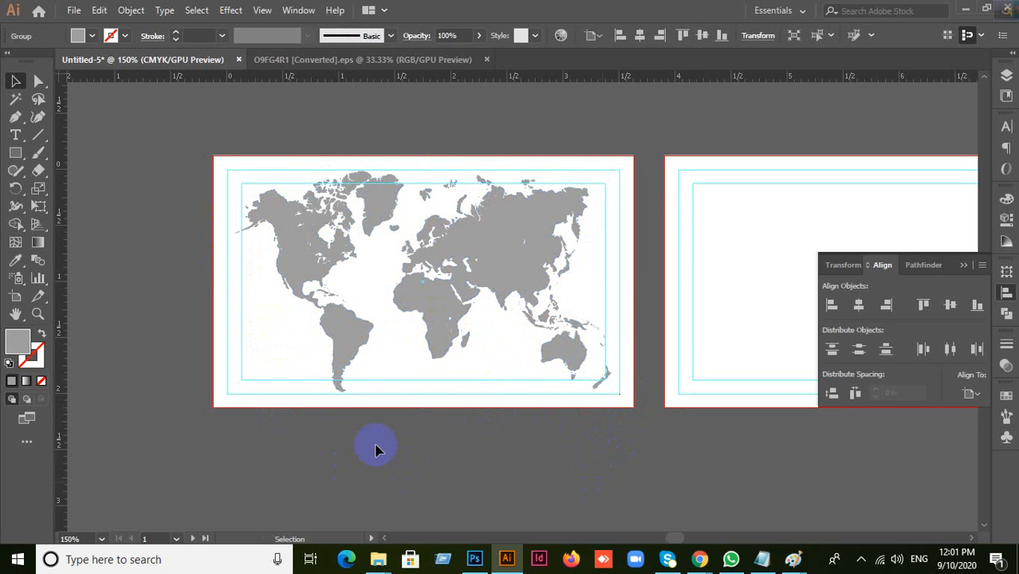
pyautogui.click(401, 327)
pyautogui.click(409, 441)
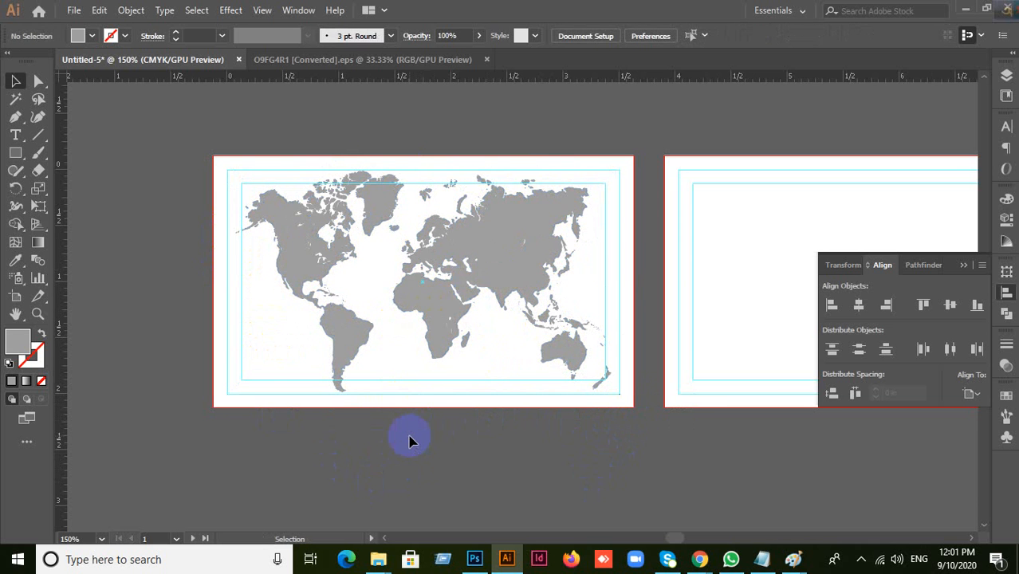
# Step: Move the world map off the first card to the pasteboard below it and back onto the card
pyautogui.click(455, 327)
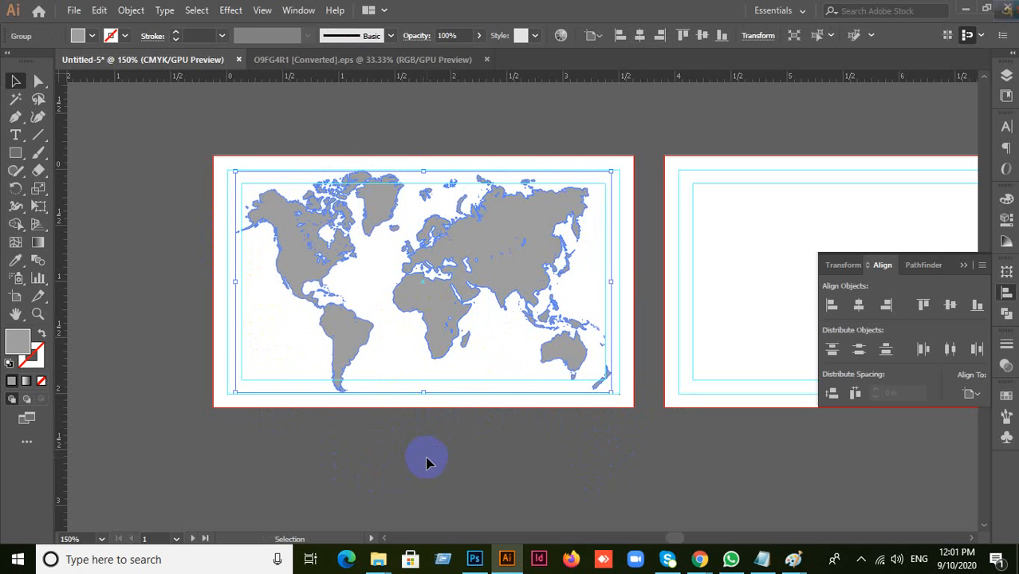
pyautogui.rightClick(467, 312)
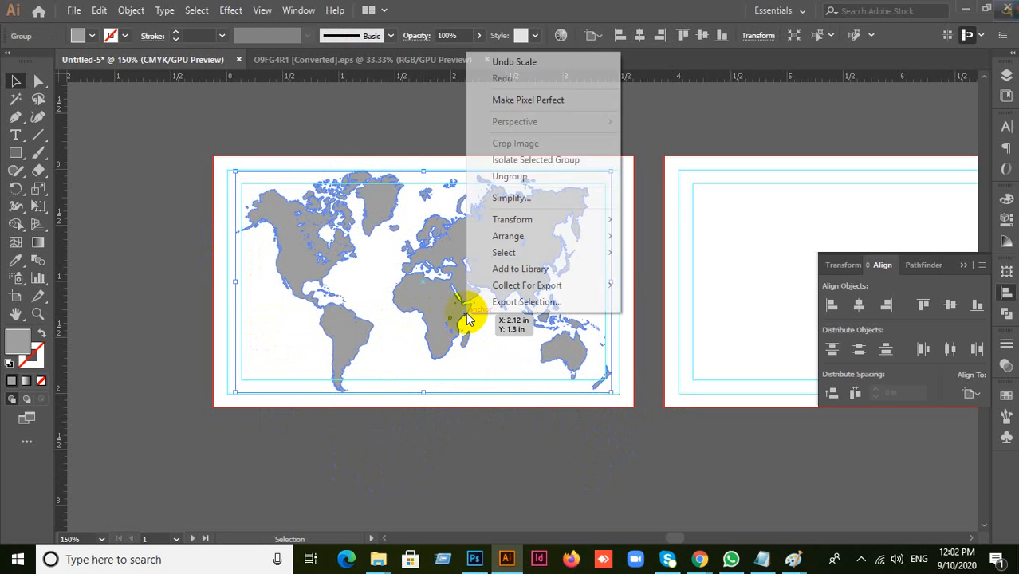
pyautogui.click(428, 450)
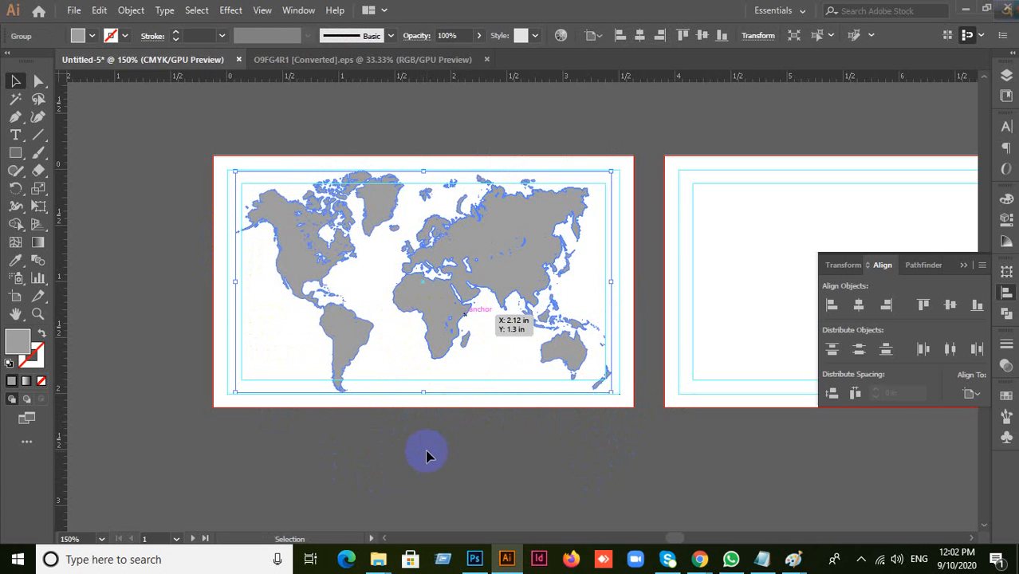
pyautogui.scroll(-3, 459, 459)
pyautogui.moveTo(448, 190); pyautogui.dragTo(351, 440)
pyautogui.scroll(-1, 542, 391)
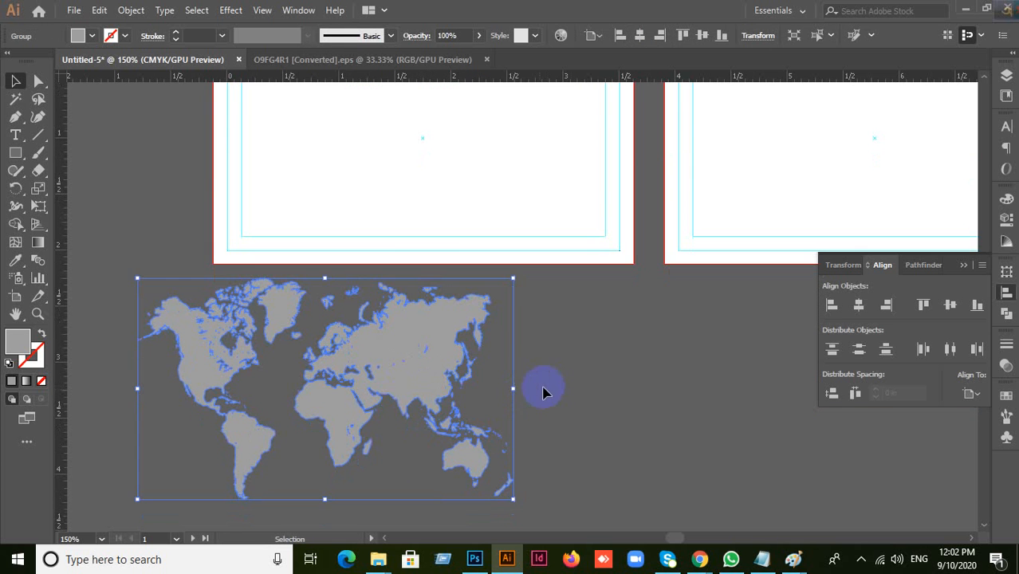
pyautogui.click(578, 407)
pyautogui.scroll(2, 580, 409)
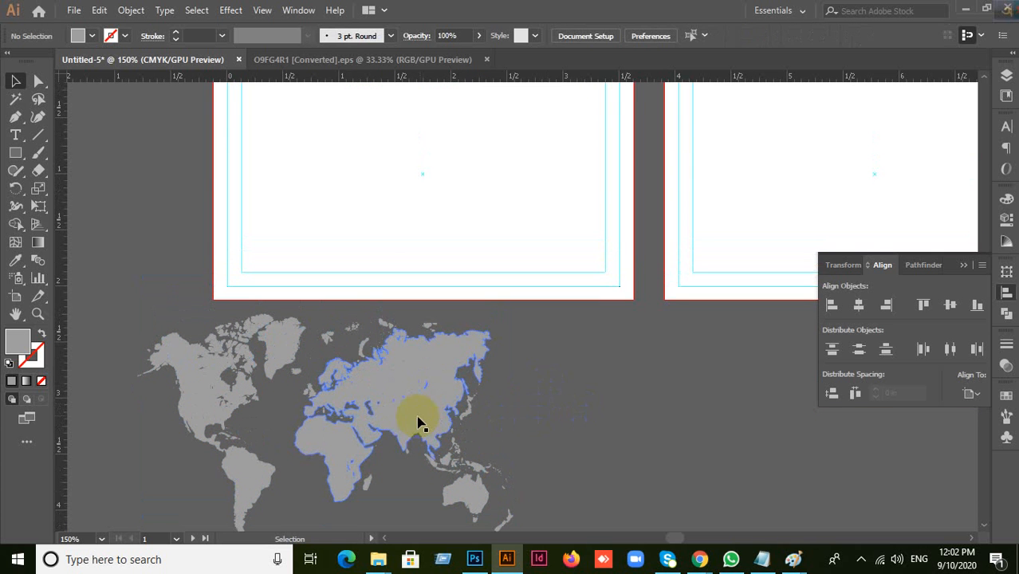
pyautogui.scroll(2, 415, 422)
pyautogui.moveTo(414, 425); pyautogui.dragTo(508, 158)
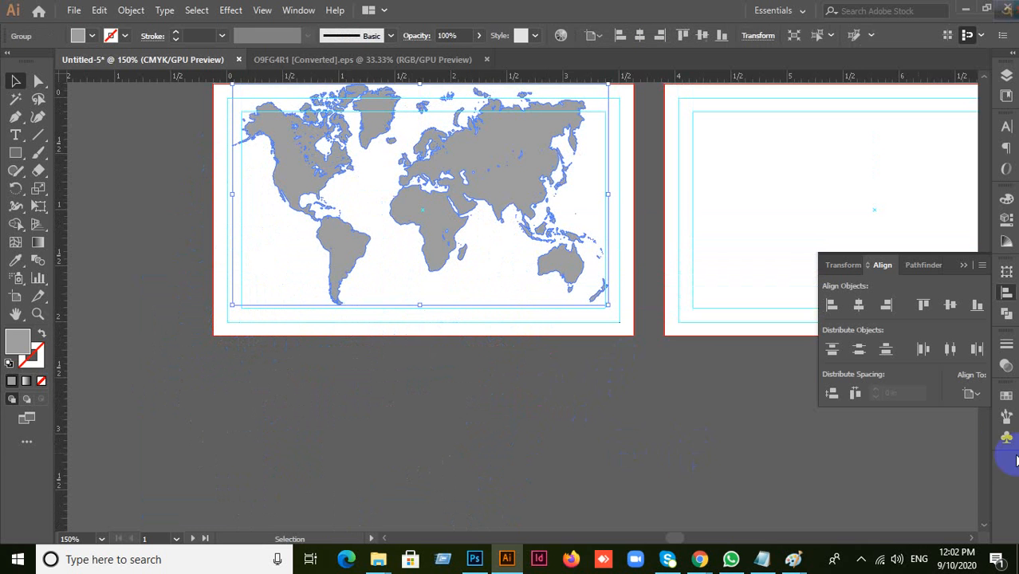
# Step: Centre the world map horizontally and vertically on the first card's artboard and deselect it
pyautogui.click(971, 393)
pyautogui.click(930, 444)
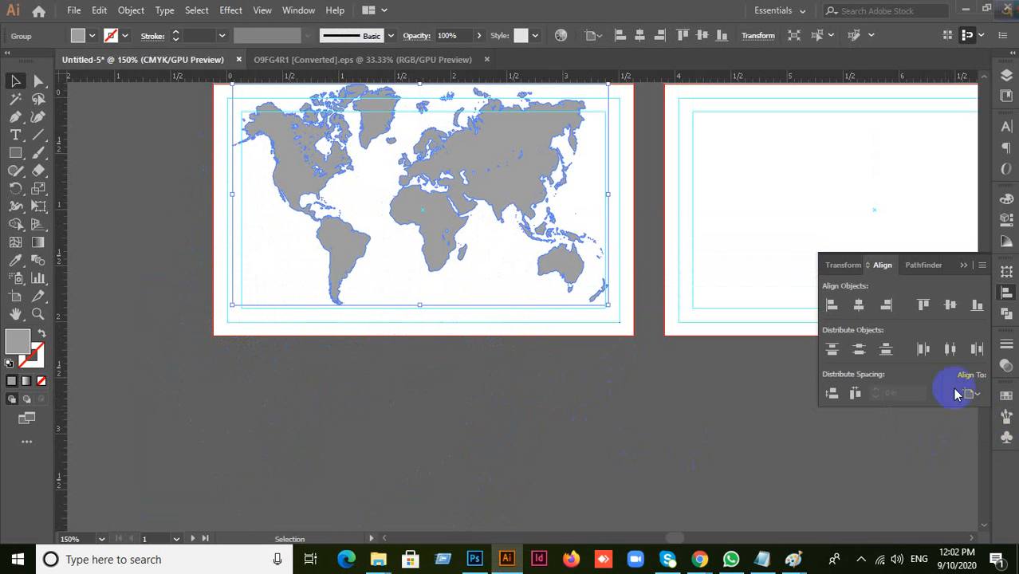
pyautogui.click(949, 307)
pyautogui.click(858, 312)
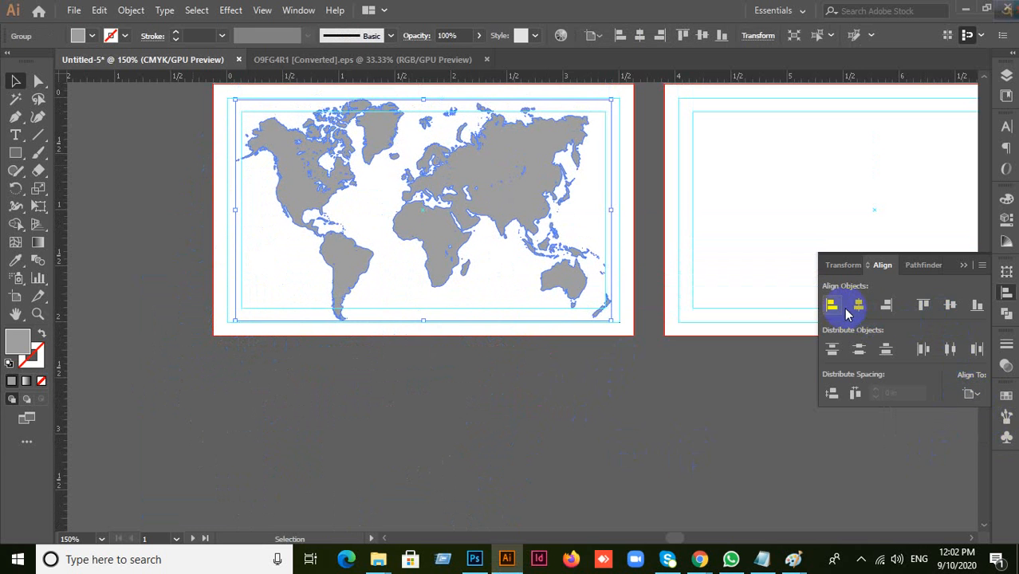
pyautogui.click(648, 403)
pyautogui.scroll(2, 648, 404)
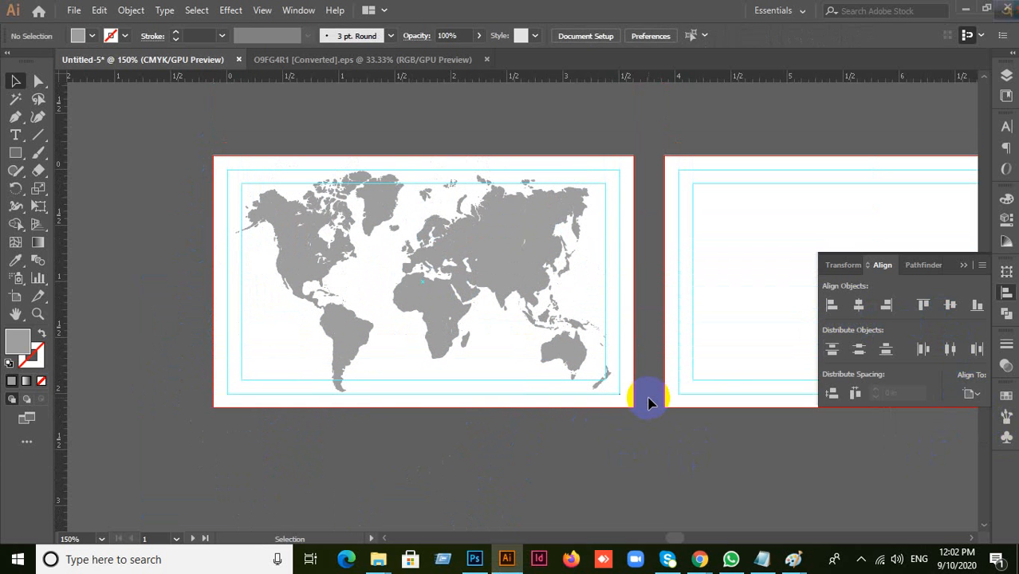
pyautogui.click(536, 280)
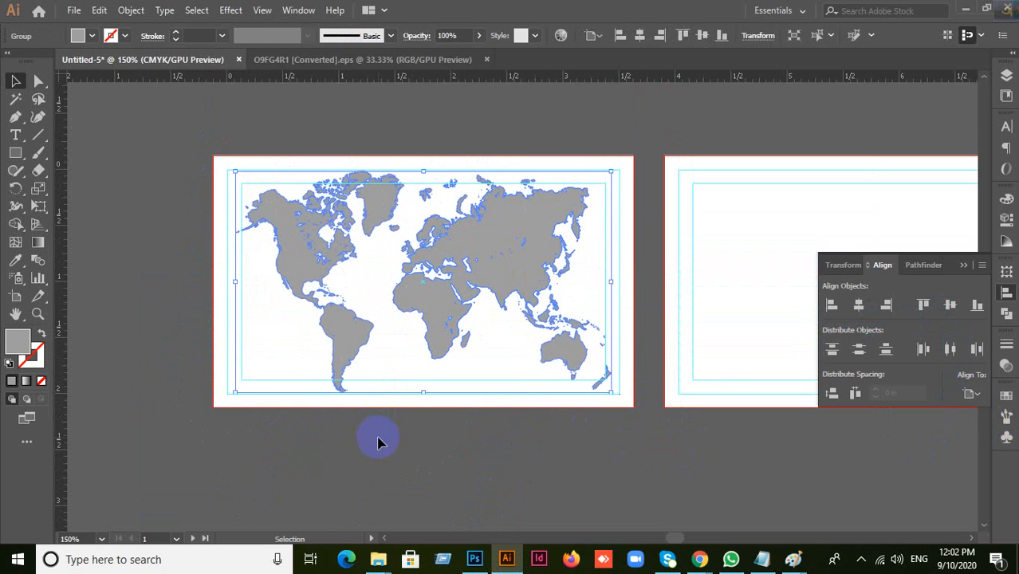
pyautogui.click(371, 467)
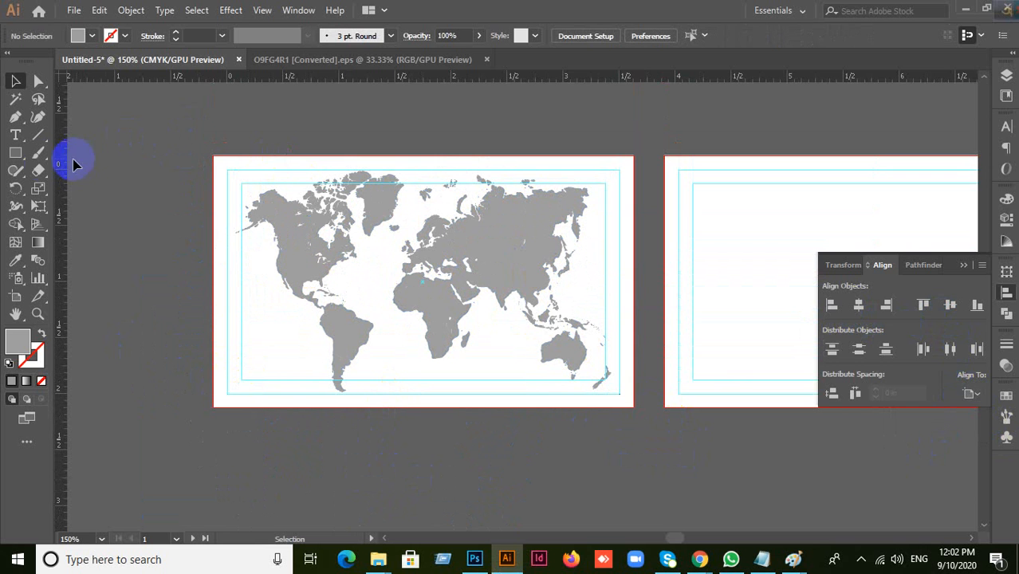
# Step: Draw a rectangle over the world map covering the first card out to its bleed edges and fill it with white, ffffff
pyautogui.click(14, 155)
pyautogui.moveTo(214, 156); pyautogui.dragTo(633, 407)
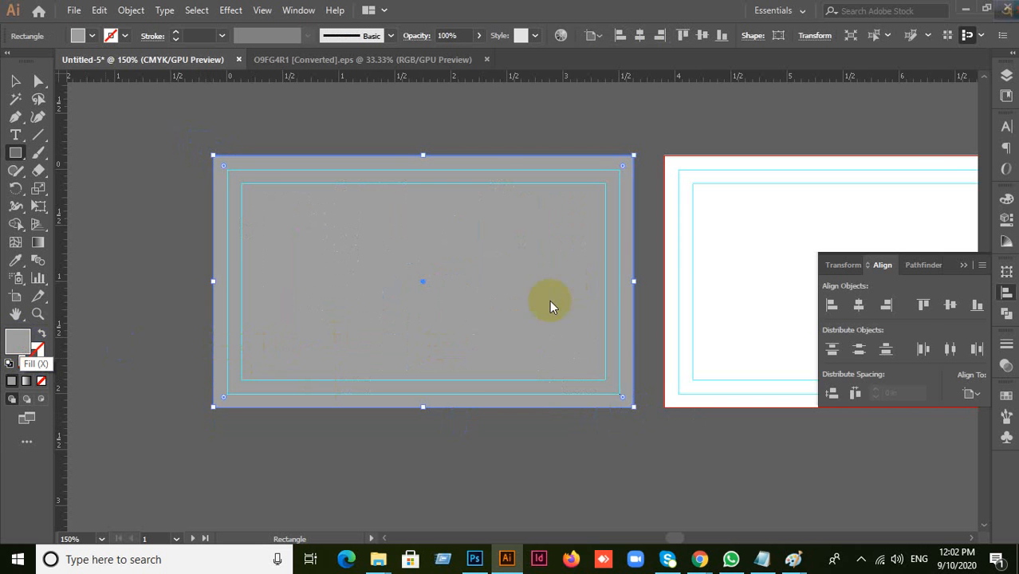
pyautogui.doubleClick(21, 343)
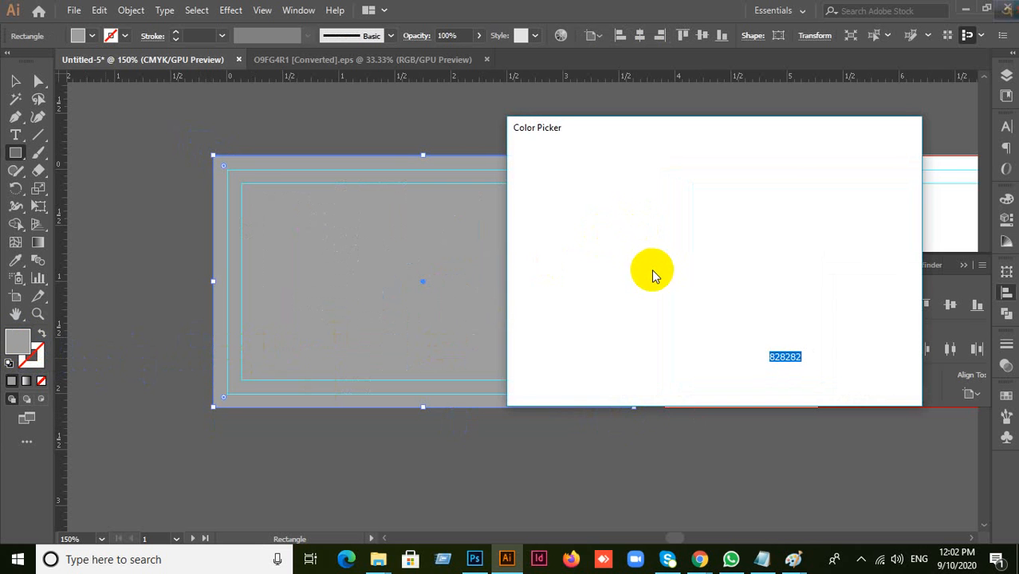
pyautogui.moveTo(558, 200); pyautogui.dragTo(501, 156)
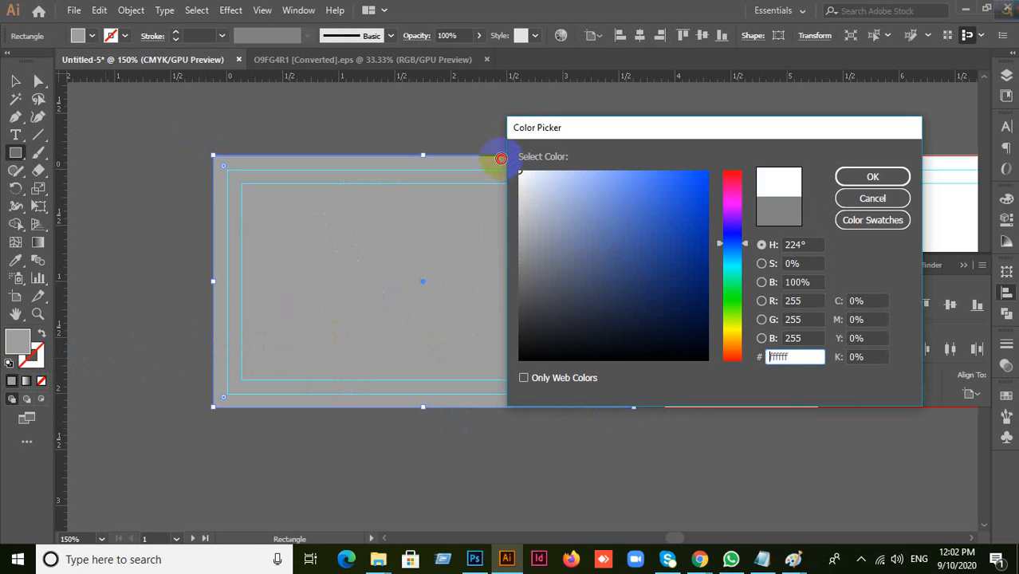
pyautogui.click(841, 176)
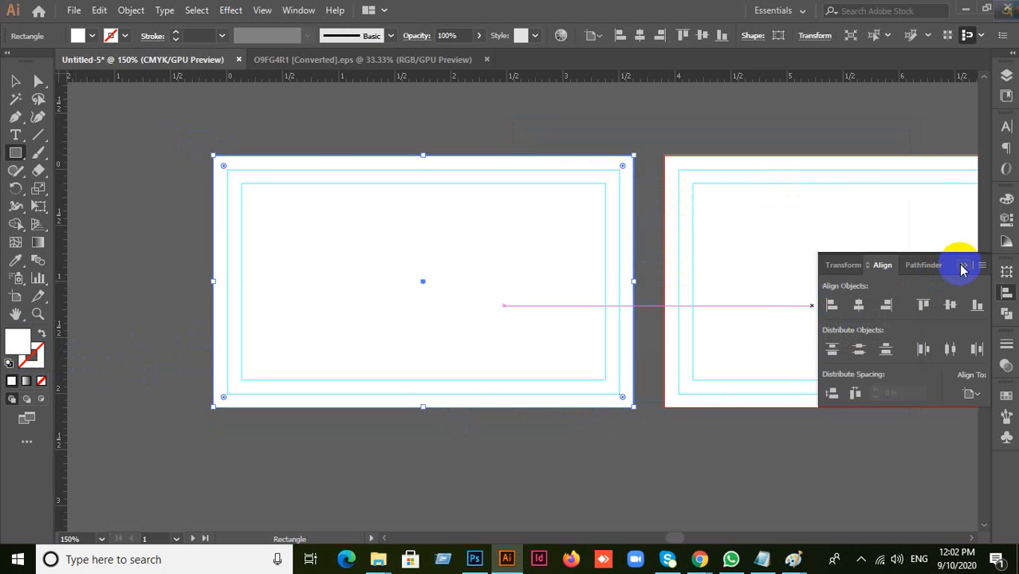
pyautogui.click(963, 266)
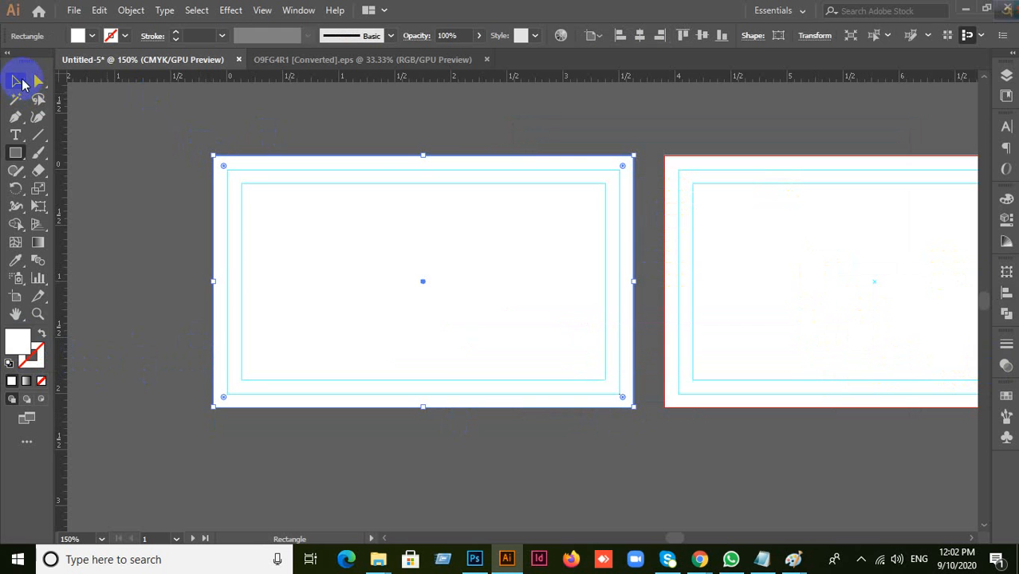
# Step: Set the opacity of the white rectangle covering the world map to 50%
pyautogui.click(18, 81)
pyautogui.click(1006, 365)
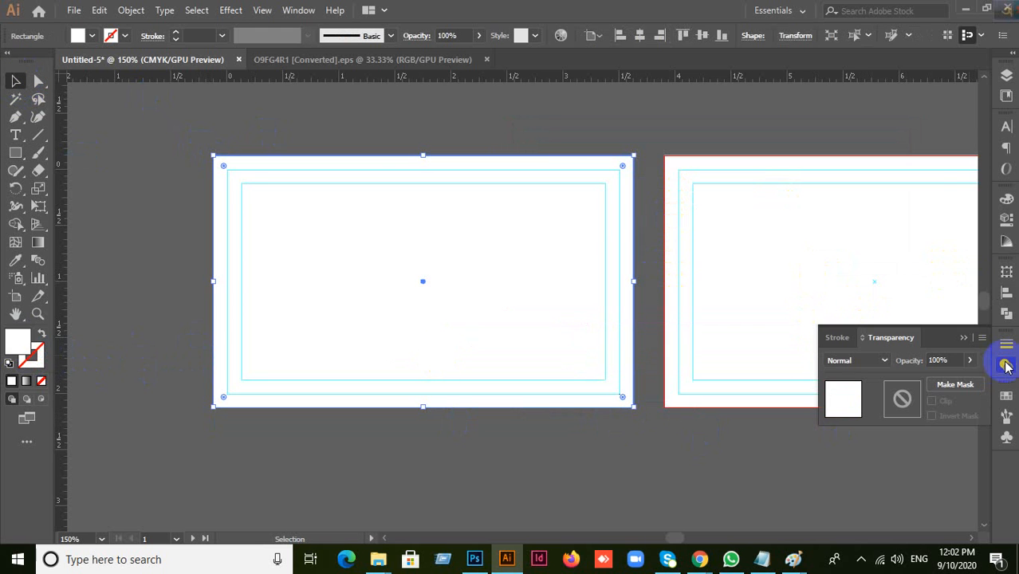
pyautogui.click(953, 361)
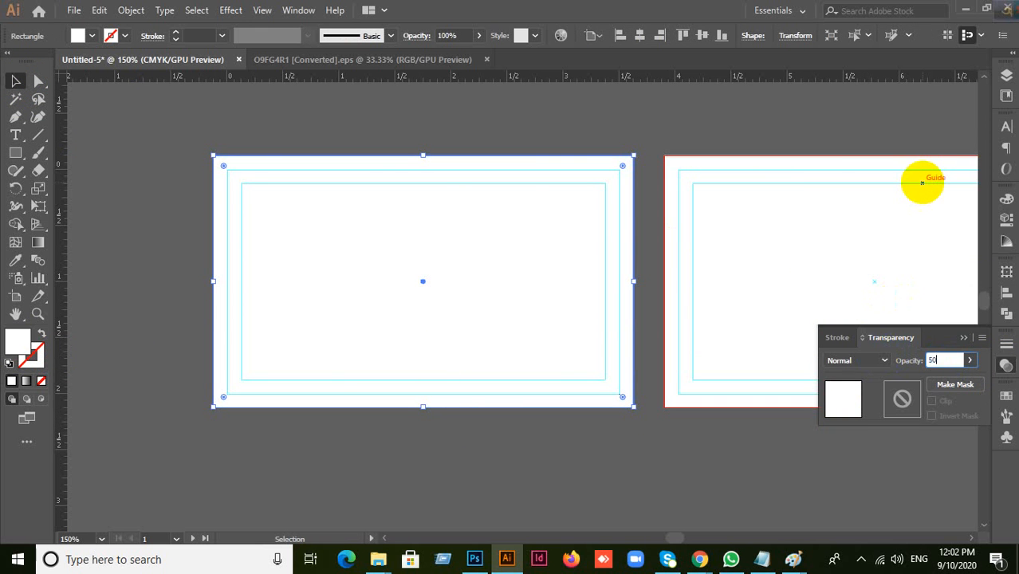
pyautogui.write('50')
pyautogui.press('Return')
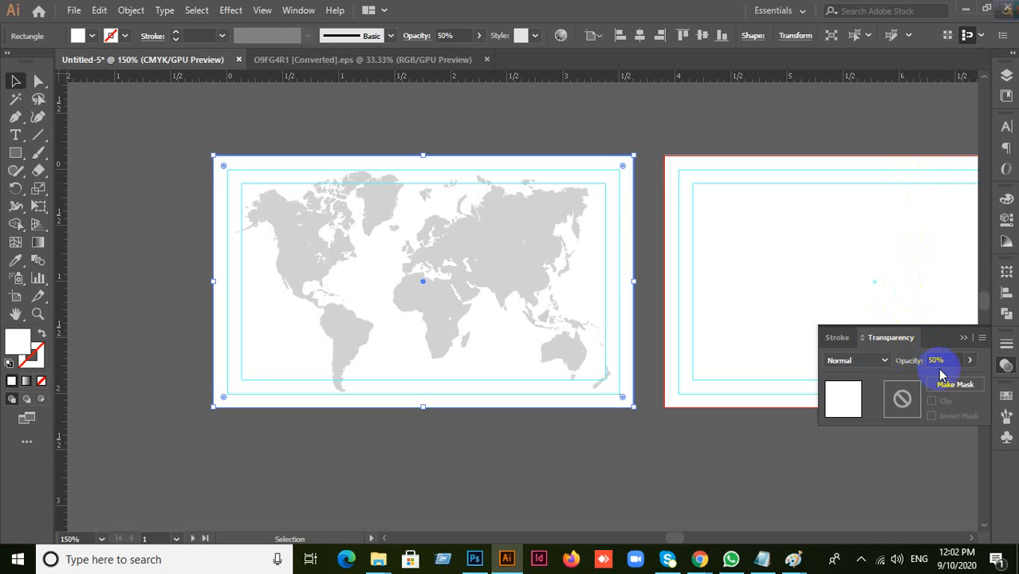
# Step: Set the white overlay rectangle's opacity to 75%, deselect it, and try an opacity of 80%
pyautogui.click(910, 360)
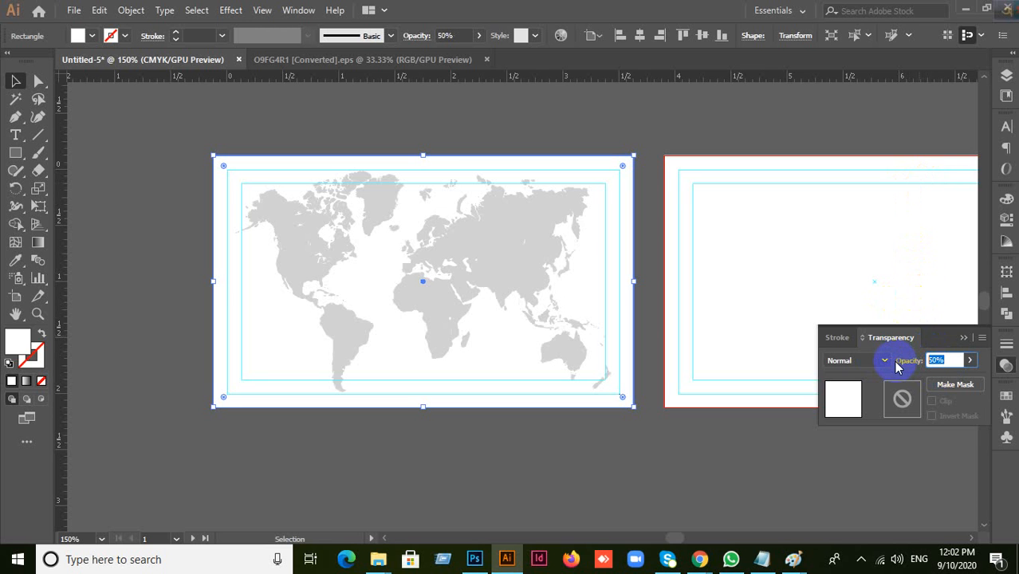
pyautogui.press('Return')
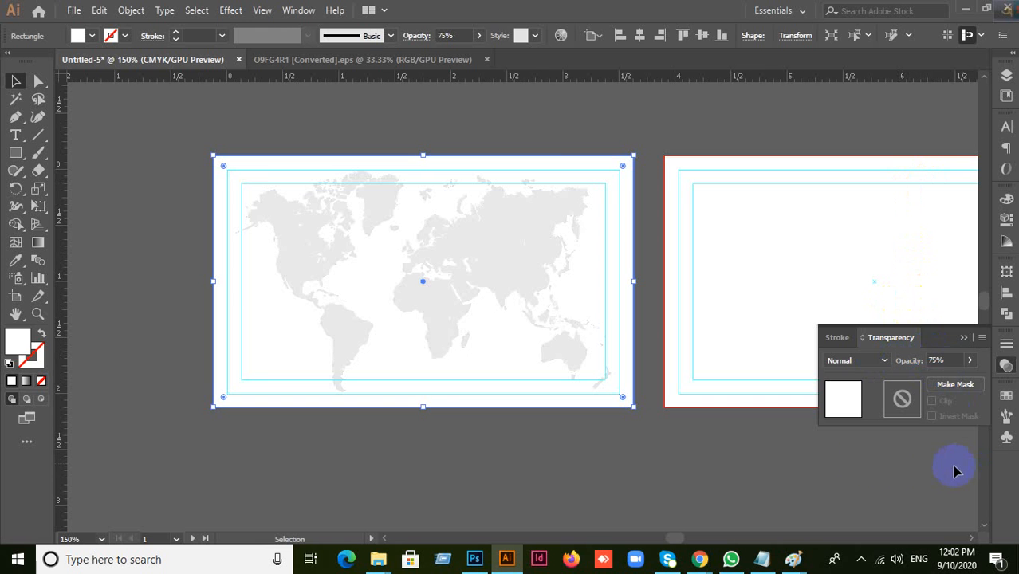
pyautogui.click(867, 468)
pyautogui.click(897, 360)
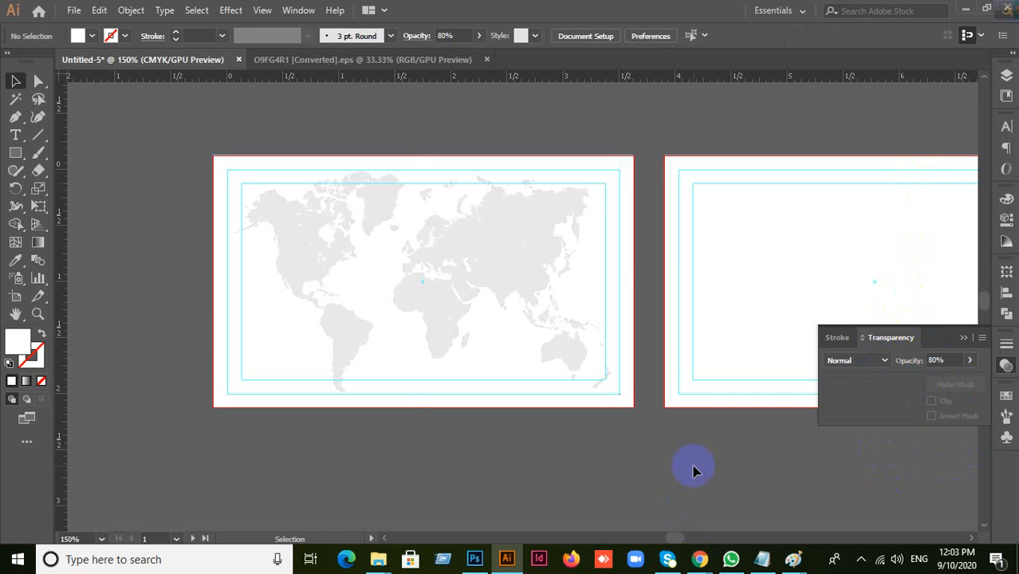
pyautogui.click(967, 339)
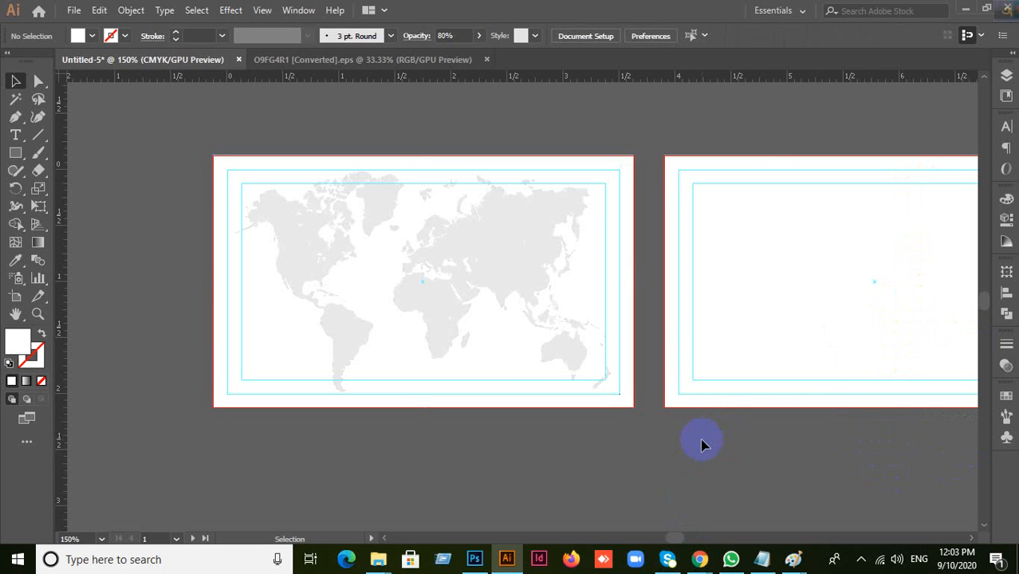
pyautogui.scroll(1, 359, 307)
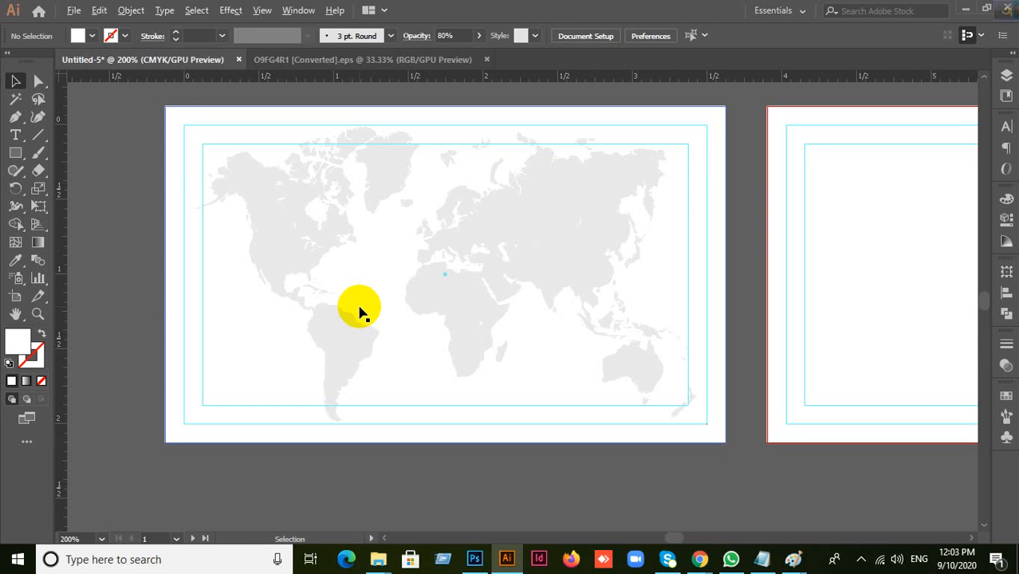
pyautogui.scroll(-1, 359, 309)
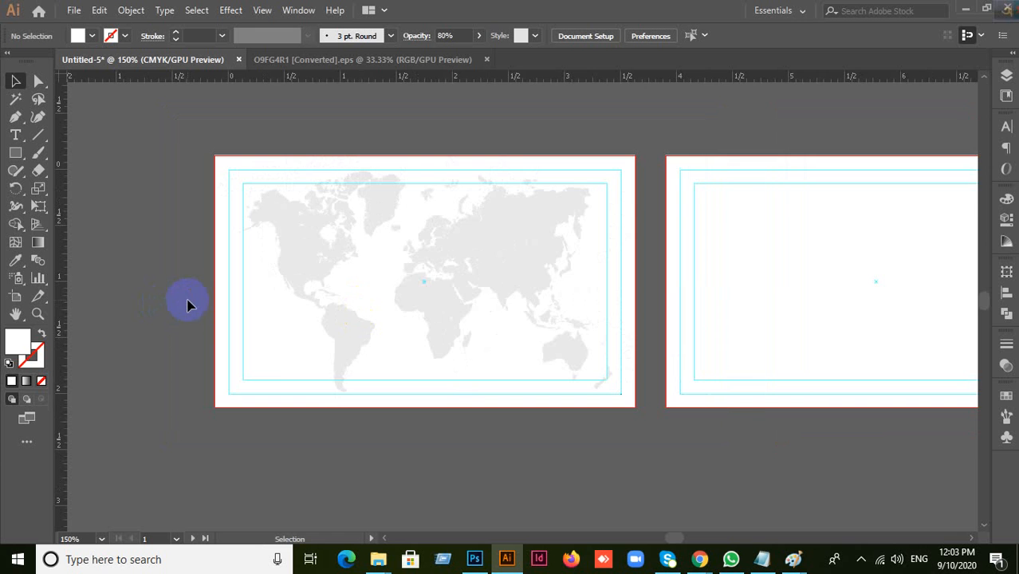
# Step: Move the semi-transparent white rectangle up and to the right of its place on the first card, and the world map off the card's lower left
pyautogui.moveTo(314, 358); pyautogui.dragTo(400, 407)
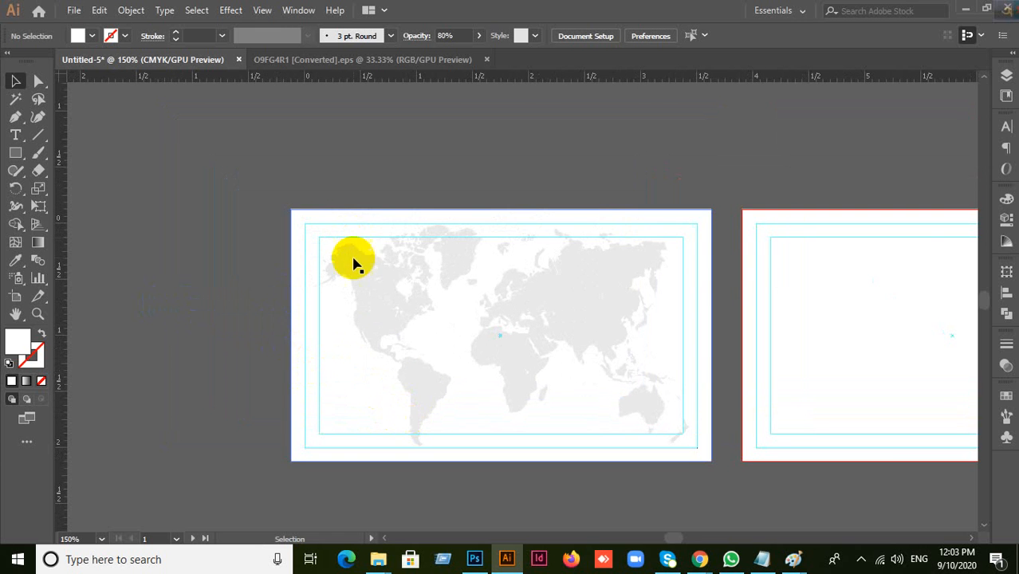
pyautogui.moveTo(353, 258); pyautogui.dragTo(666, 185)
pyautogui.moveTo(381, 321); pyautogui.dragTo(117, 484)
pyautogui.moveTo(281, 429); pyautogui.dragTo(283, 428)
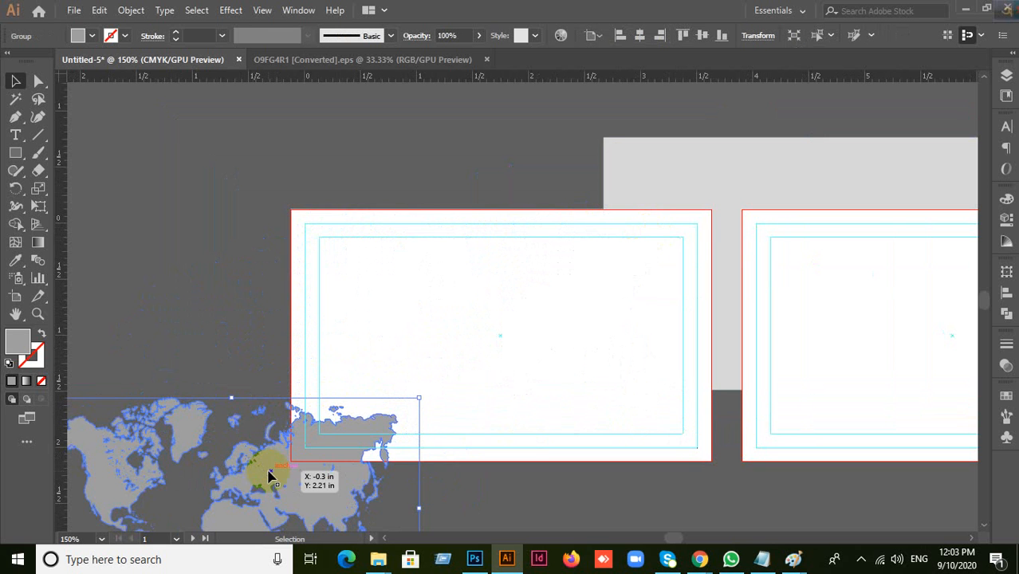
pyautogui.moveTo(296, 473); pyautogui.dragTo(208, 487)
# Step: Delete the semi-transparent rectangle, move the world map fully onto the pasteboard left of the first card, and select the map
pyautogui.click(681, 169)
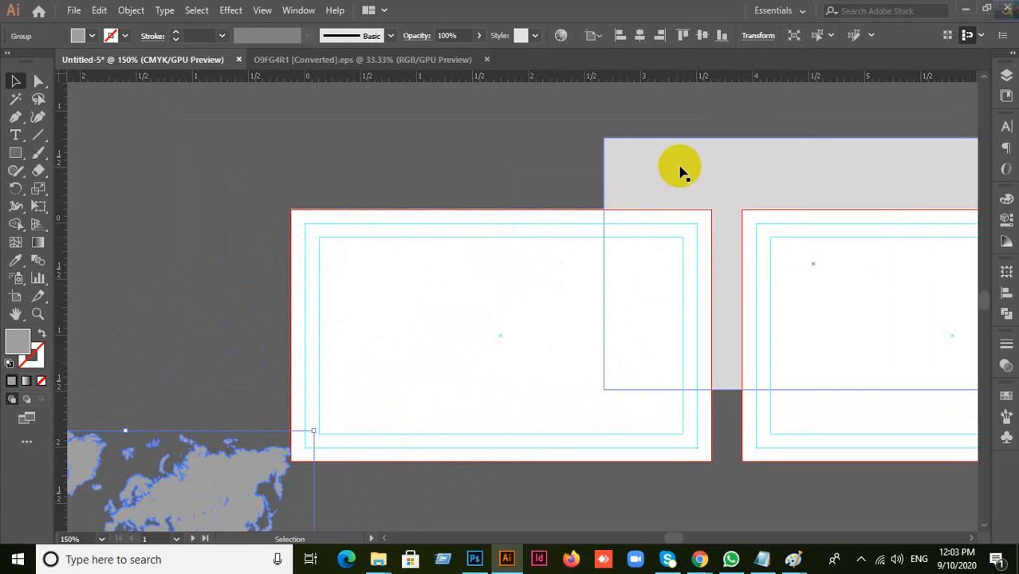
pyautogui.press('Delete')
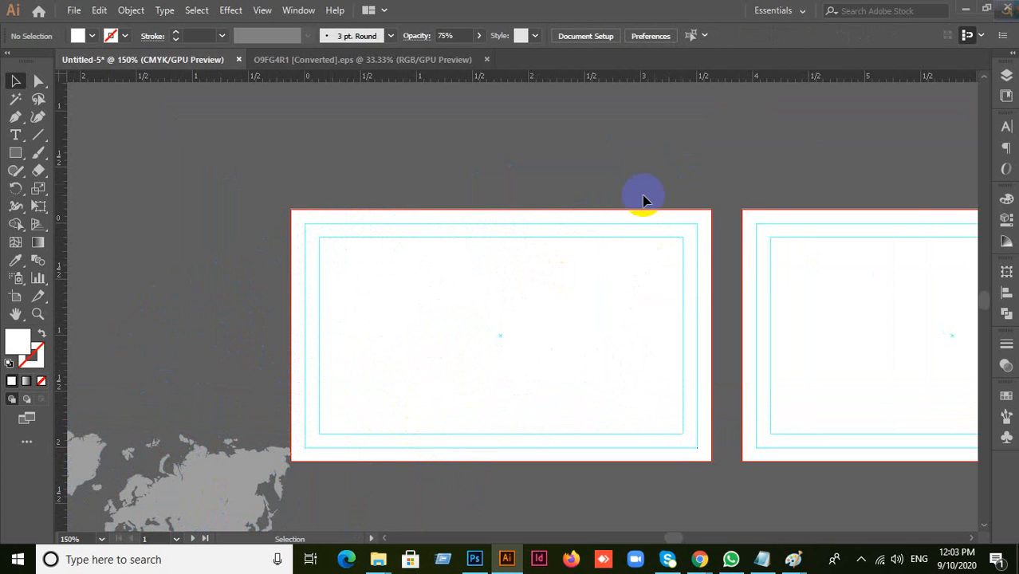
pyautogui.moveTo(594, 330); pyautogui.dragTo(812, 208)
pyautogui.moveTo(451, 361); pyautogui.dragTo(368, 294)
pyautogui.moveTo(621, 435); pyautogui.dragTo(617, 426)
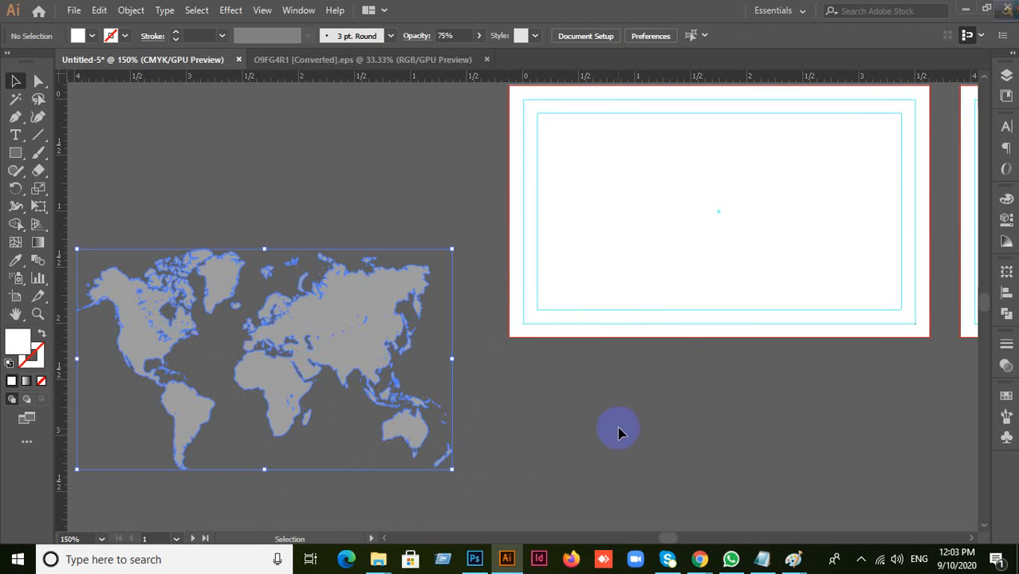
pyautogui.click(608, 427)
pyautogui.click(352, 323)
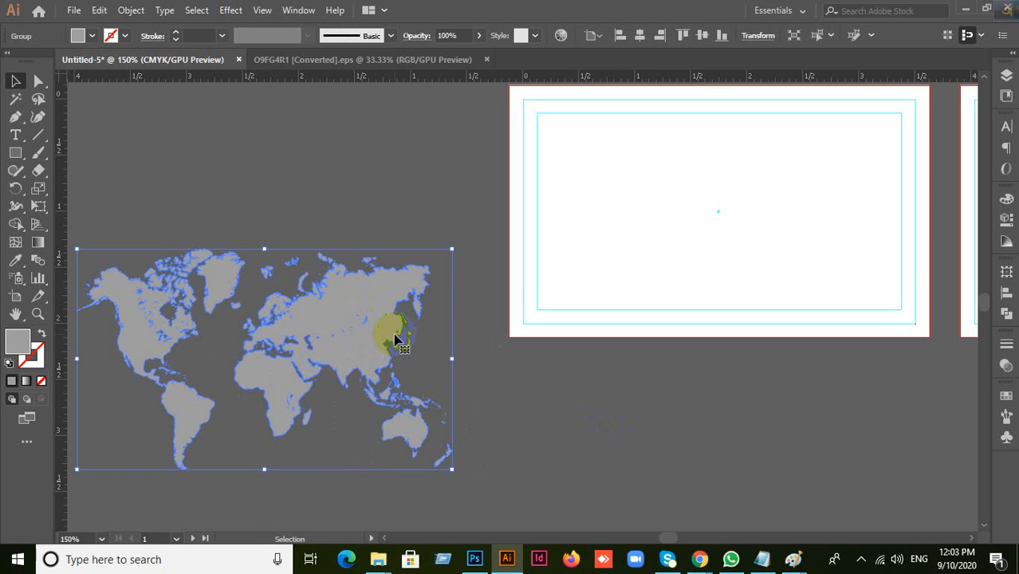
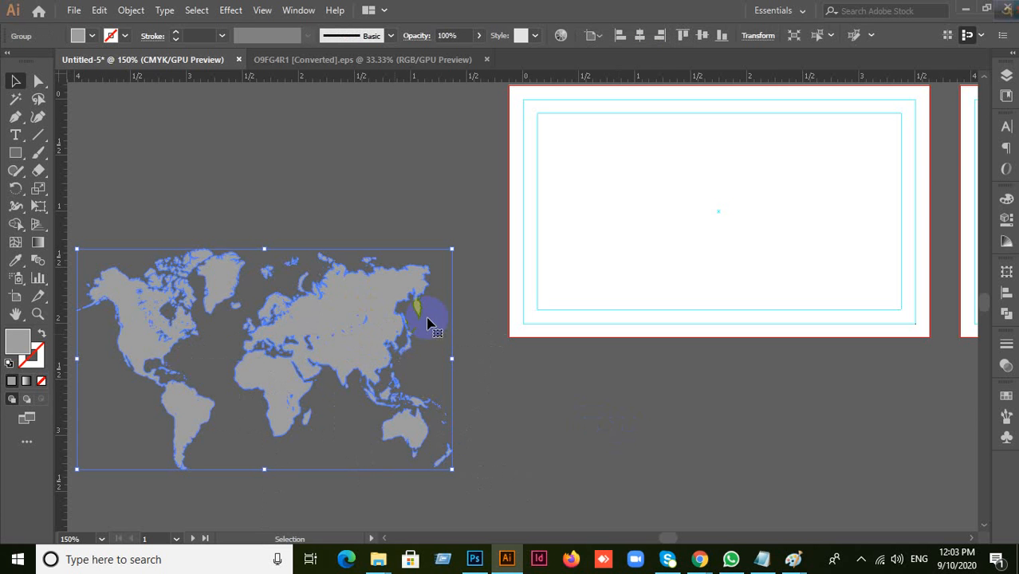
# Step: Select the first card's white background rectangle and switch to the Google Meet tab in Chrome
pyautogui.scroll(2, 673, 429)
pyautogui.click(638, 403)
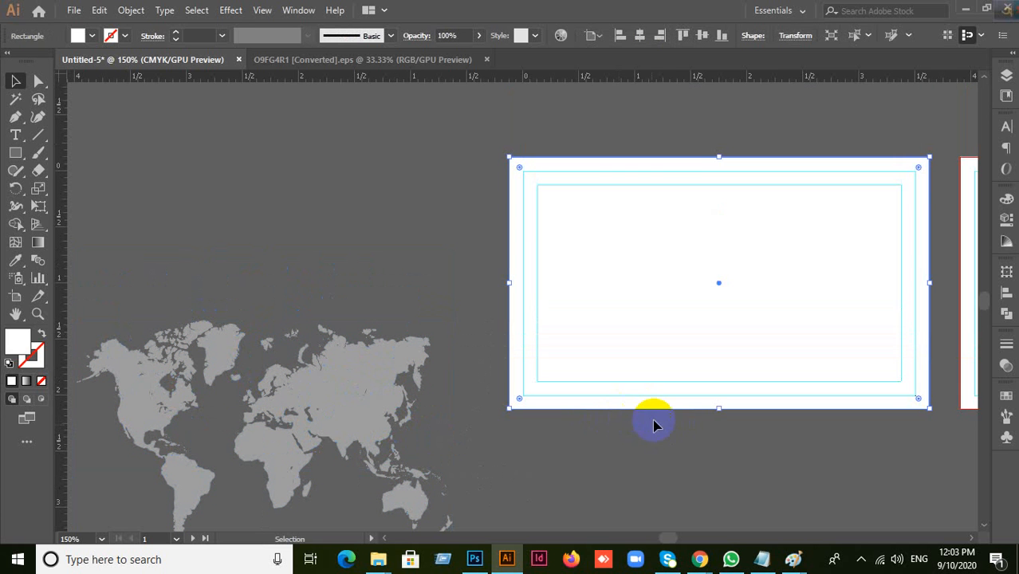
pyautogui.click(700, 559)
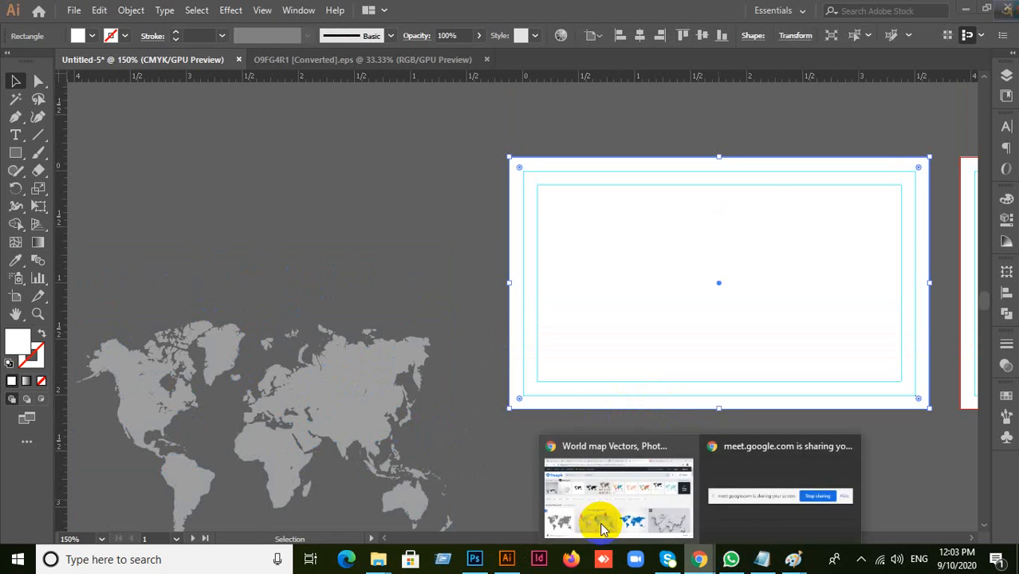
pyautogui.click(603, 515)
pyautogui.click(72, 11)
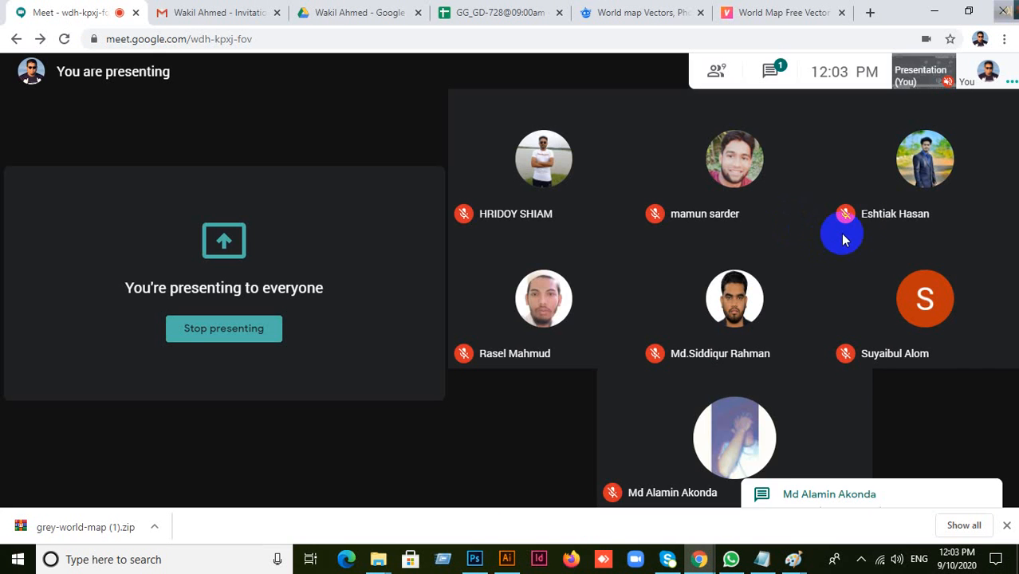
# Step: Check the Google Meet chat, close it and switch back to Illustrator with nothing selected
pyautogui.click(776, 69)
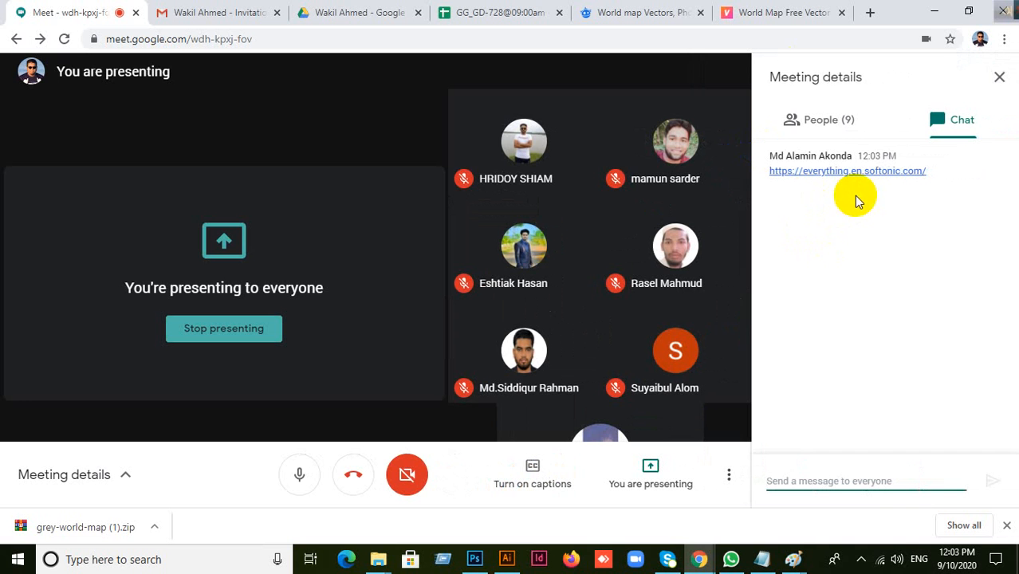
pyautogui.click(1000, 78)
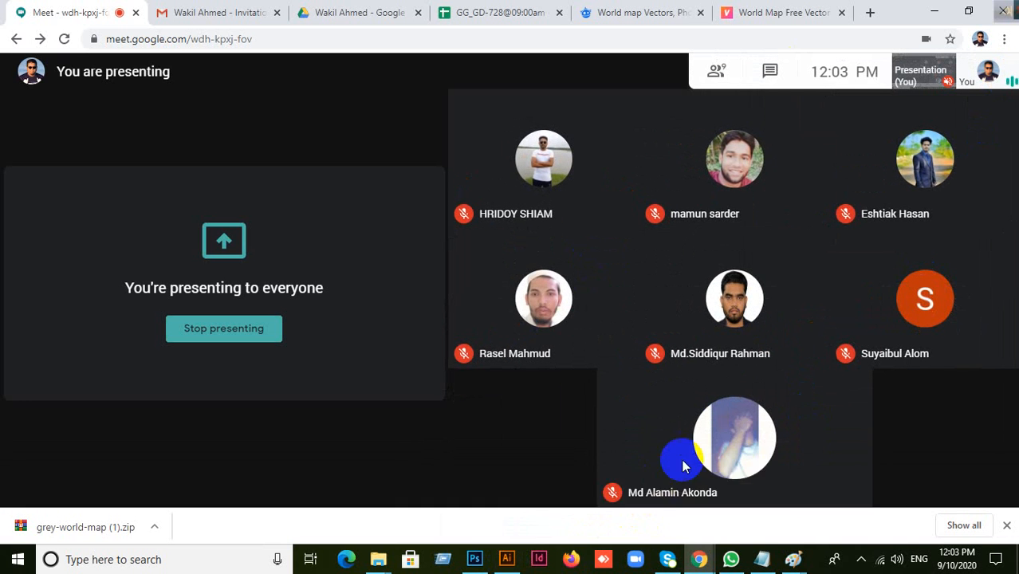
pyautogui.click(507, 559)
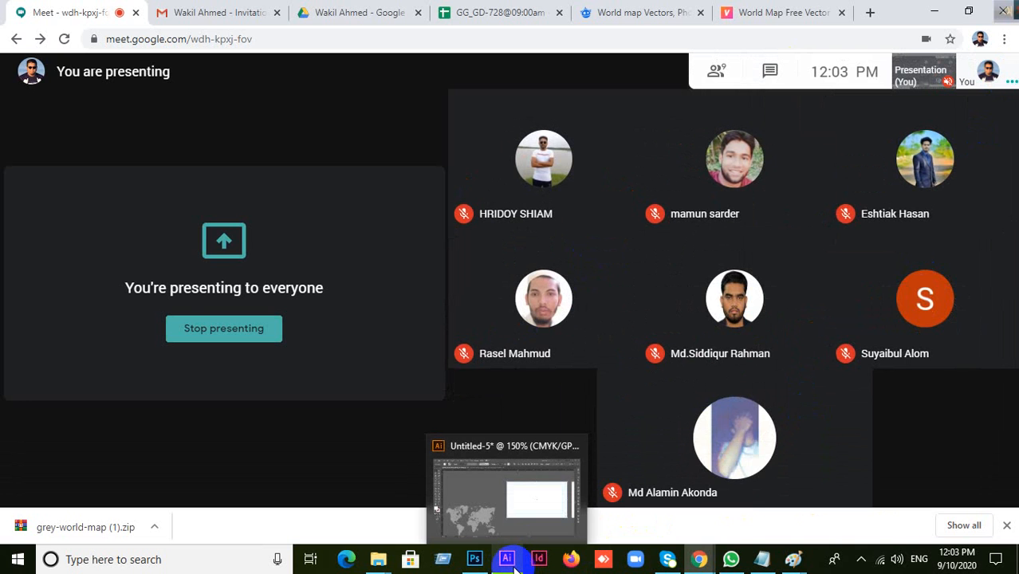
pyautogui.click(514, 568)
pyautogui.click(402, 360)
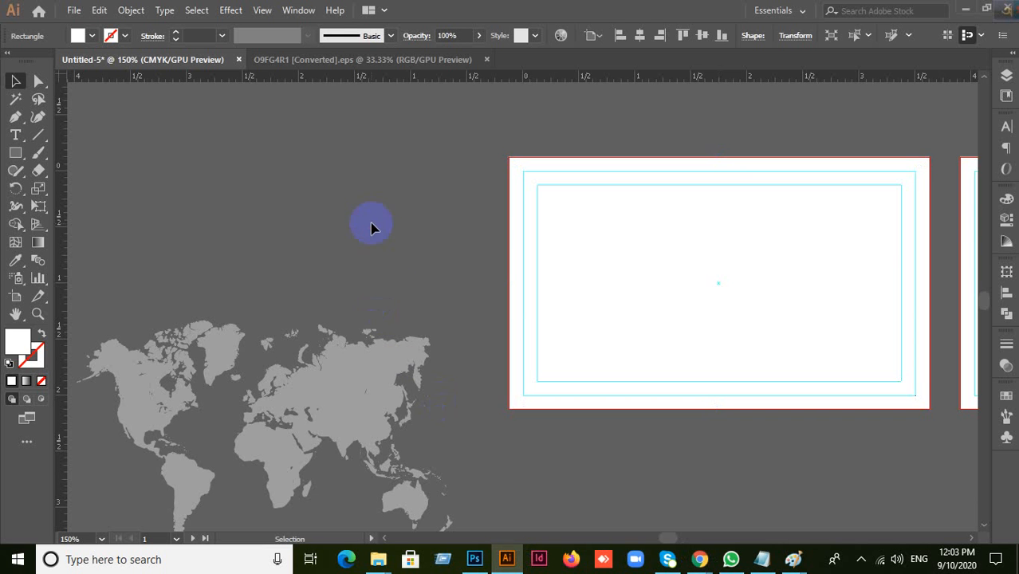
# Step: Move the grey world map from the pasteboard onto the first card and deselect it
pyautogui.moveTo(351, 397); pyautogui.dragTo(801, 249)
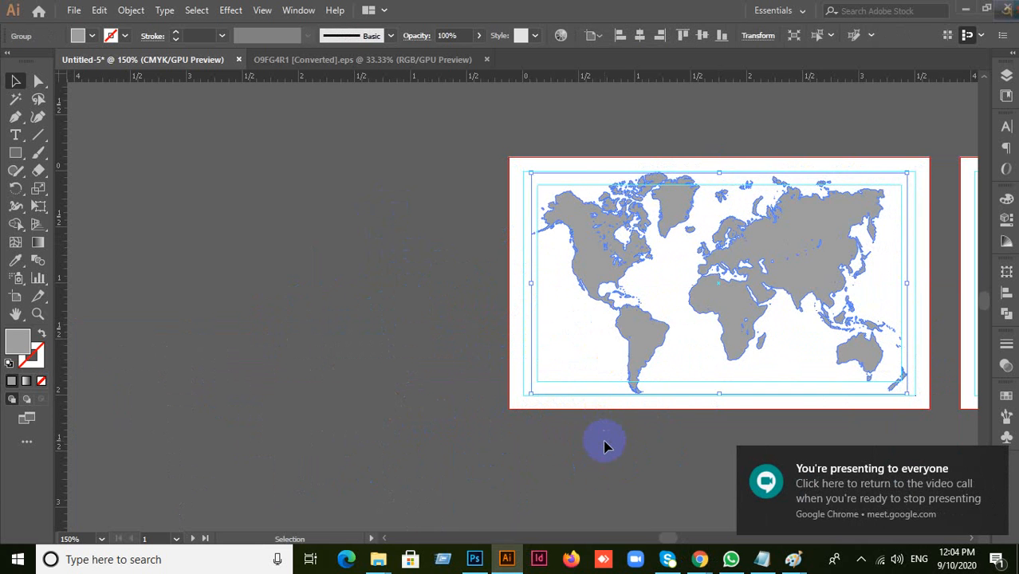
pyautogui.press('space')
pyautogui.moveTo(630, 456); pyautogui.dragTo(509, 449)
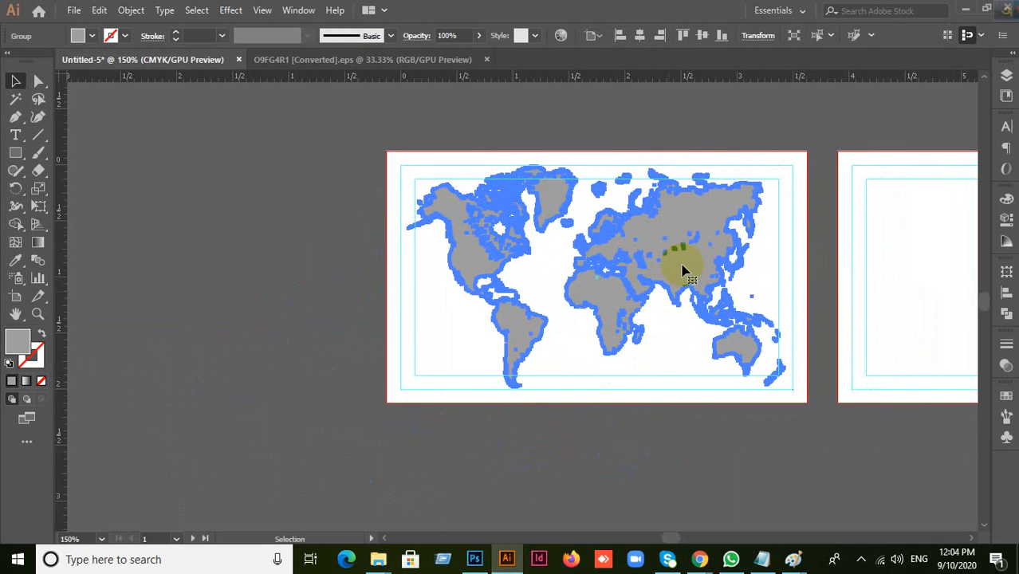
pyautogui.moveTo(684, 266); pyautogui.dragTo(707, 252)
pyautogui.click(646, 470)
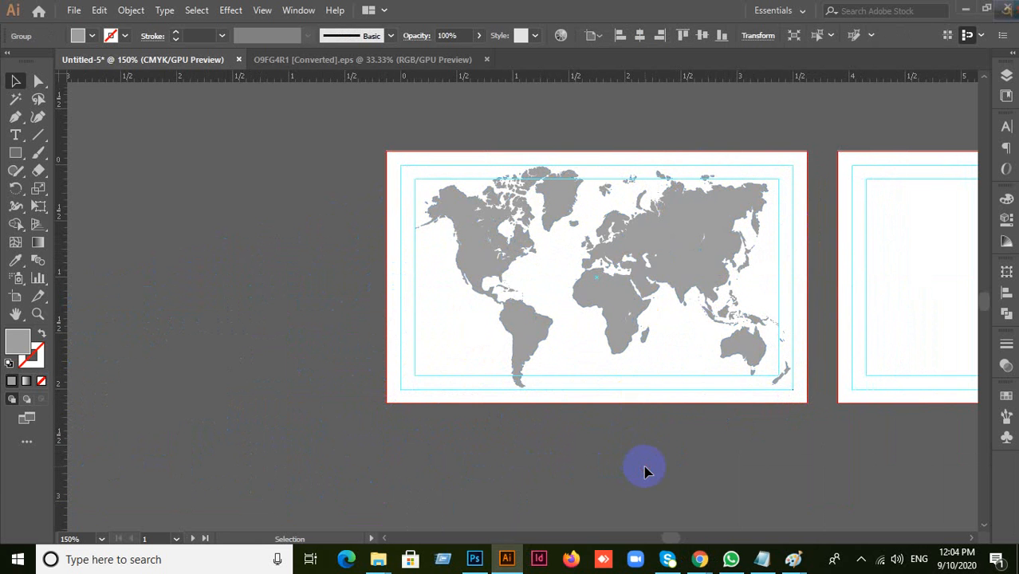
# Step: Align the world map to the artboard, centring it horizontally and vertically on the first card
pyautogui.click(680, 263)
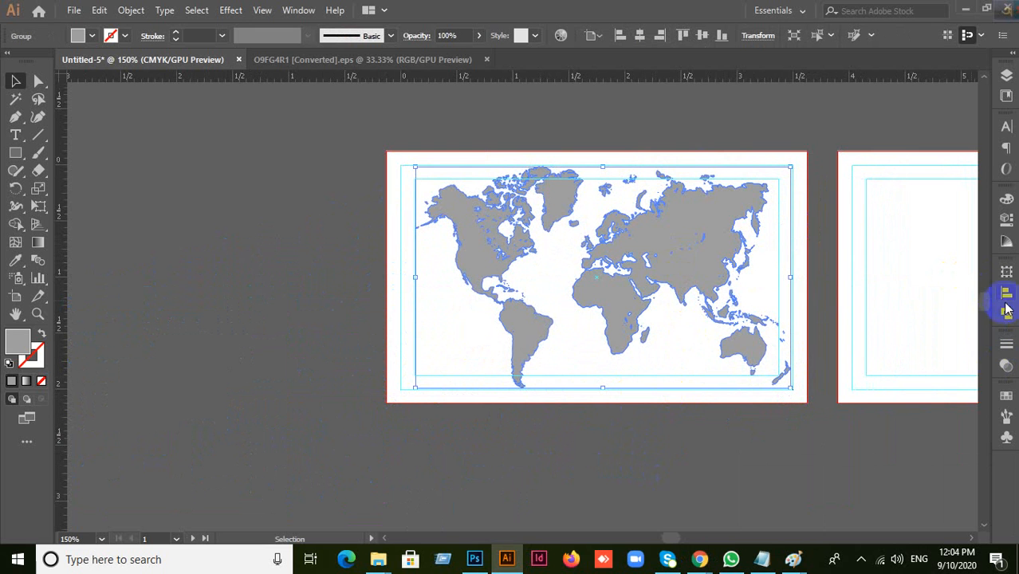
pyautogui.click(1006, 293)
pyautogui.click(979, 394)
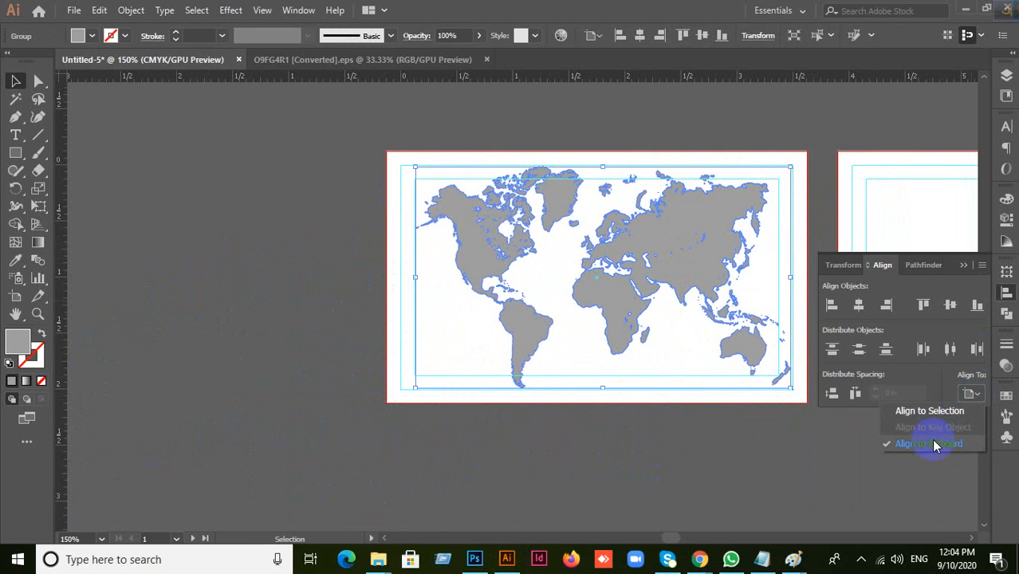
pyautogui.click(932, 446)
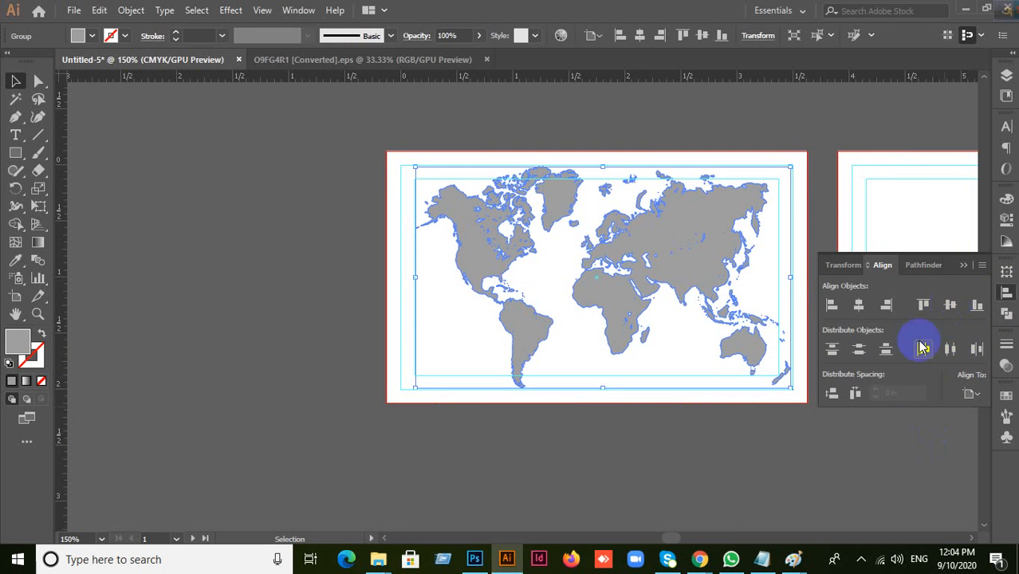
pyautogui.click(859, 304)
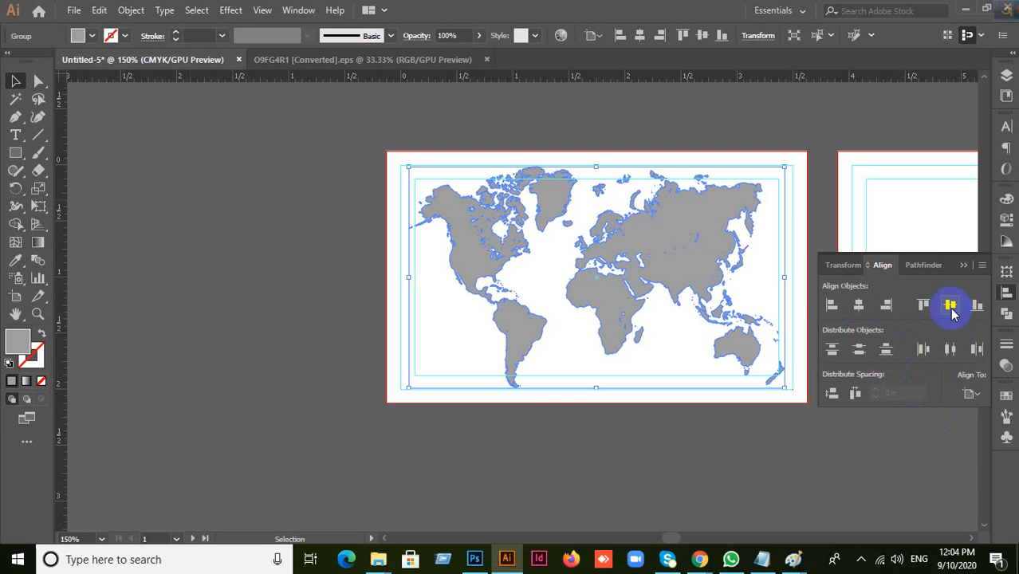
pyautogui.click(964, 267)
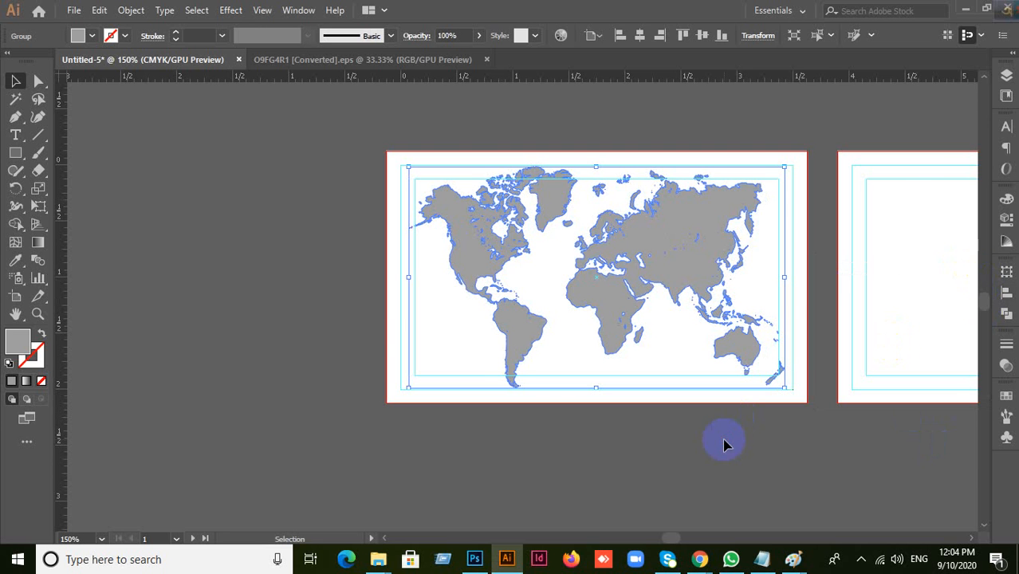
pyautogui.click(698, 487)
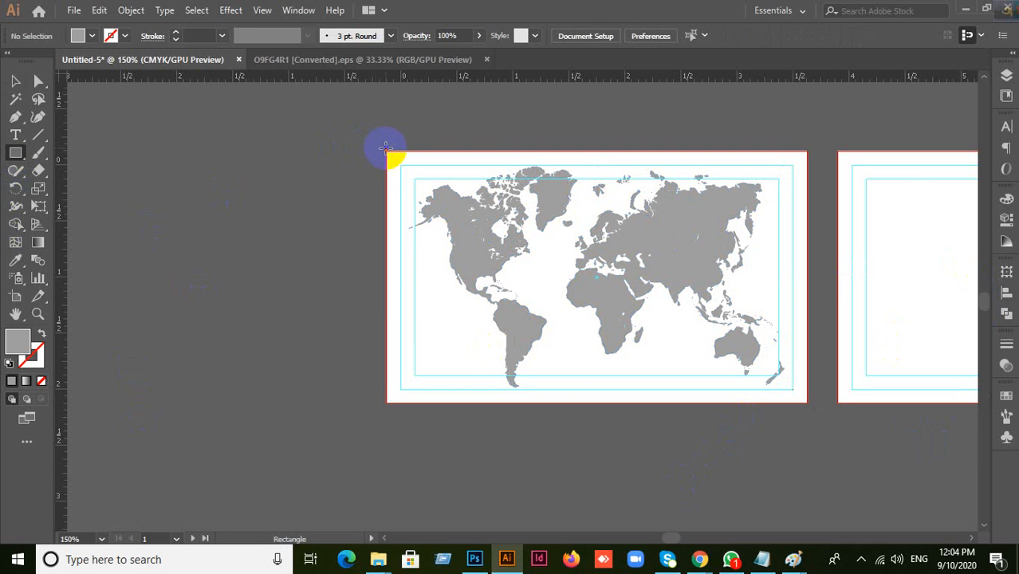
# Step: Draw a rectangle over the world map that covers the first card out to its bleed edges
pyautogui.moveTo(385, 148); pyautogui.dragTo(794, 429)
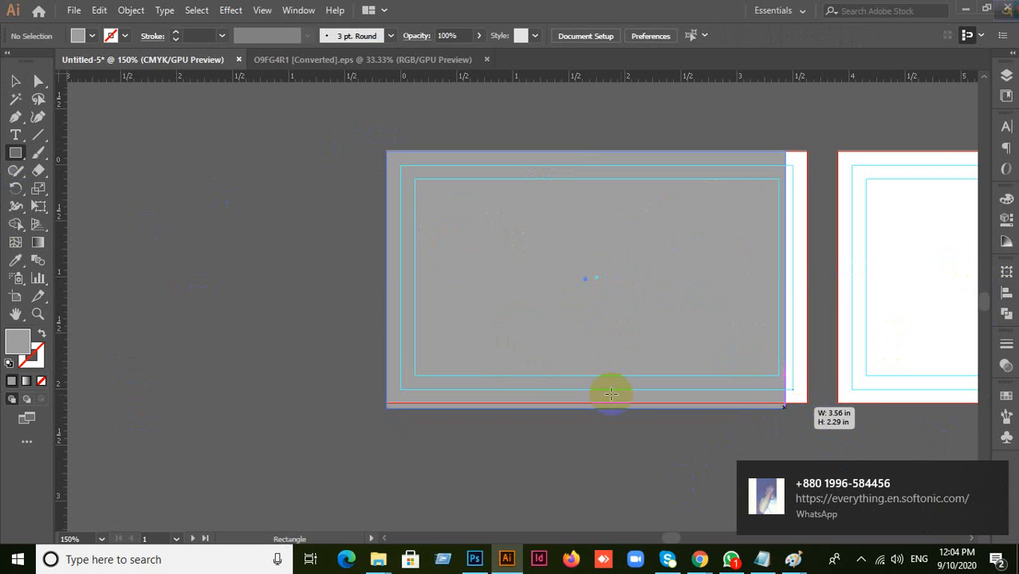
pyautogui.hotkey('ctrl', 'z')
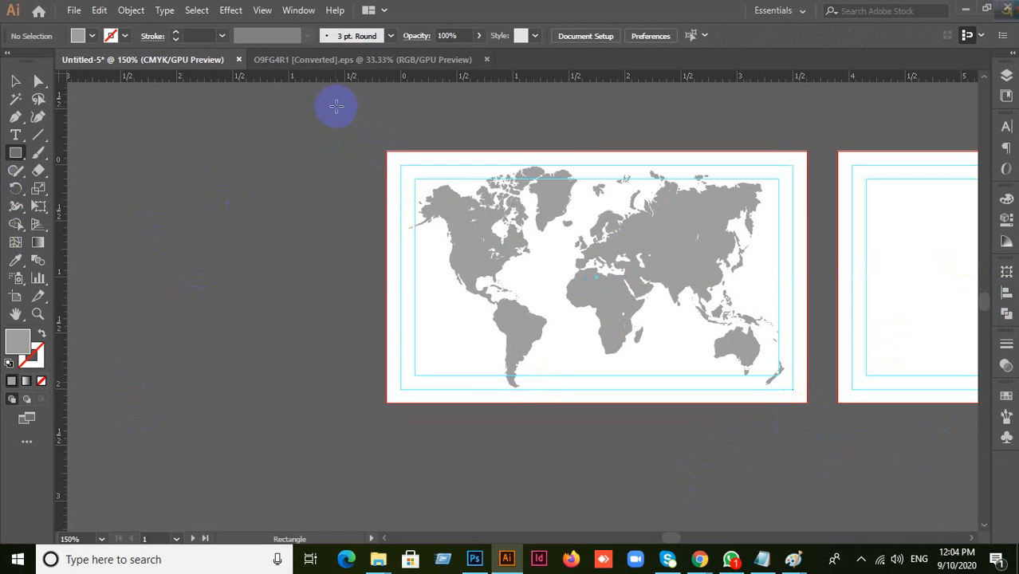
pyautogui.moveTo(385, 145); pyautogui.dragTo(806, 401)
pyautogui.click(15, 80)
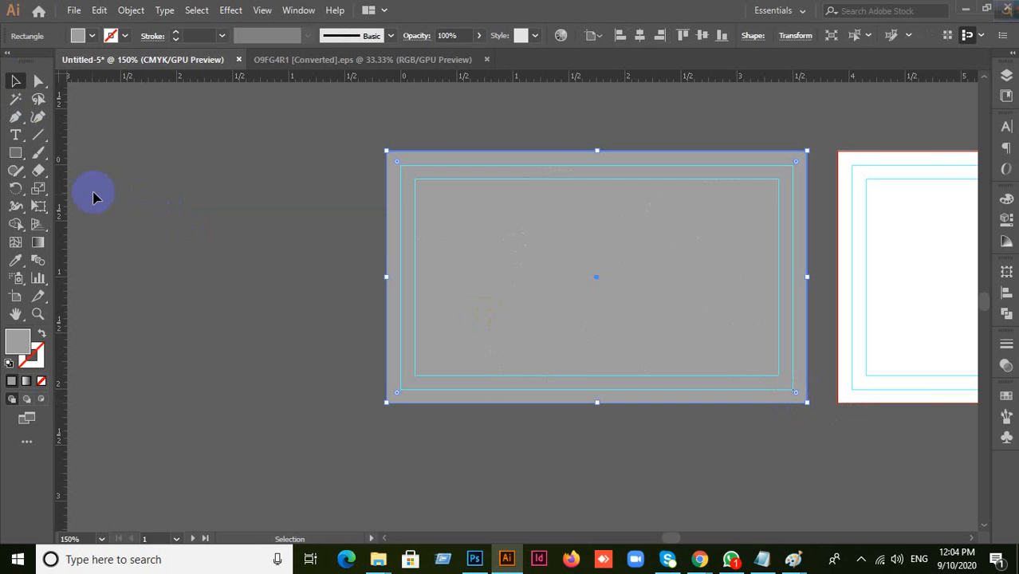
# Step: Fill the overlay rectangle with near-black 0c0c0c, set its opacity to 75% and deselect it
pyautogui.doubleClick(12, 348)
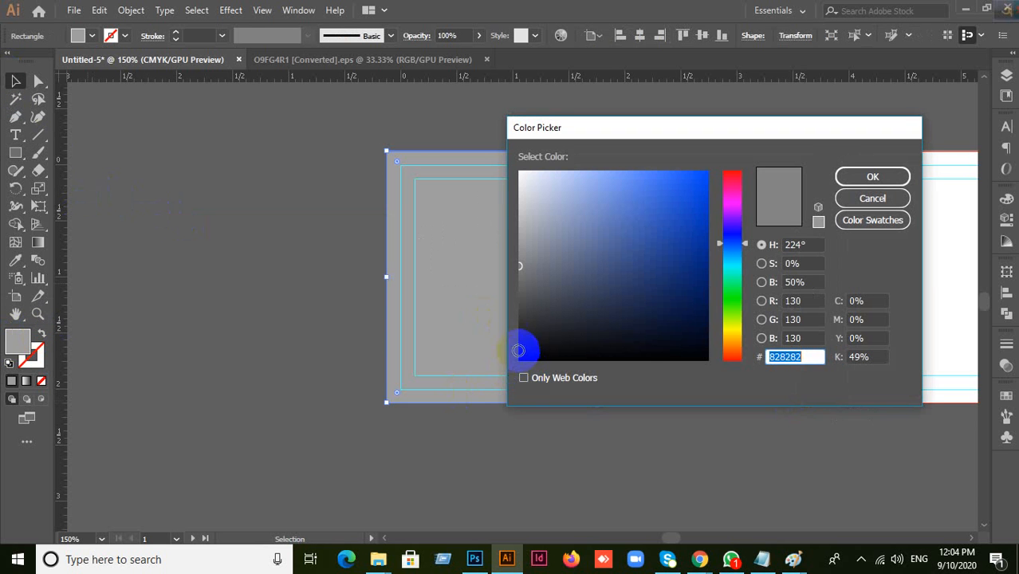
pyautogui.moveTo(521, 347); pyautogui.dragTo(510, 348)
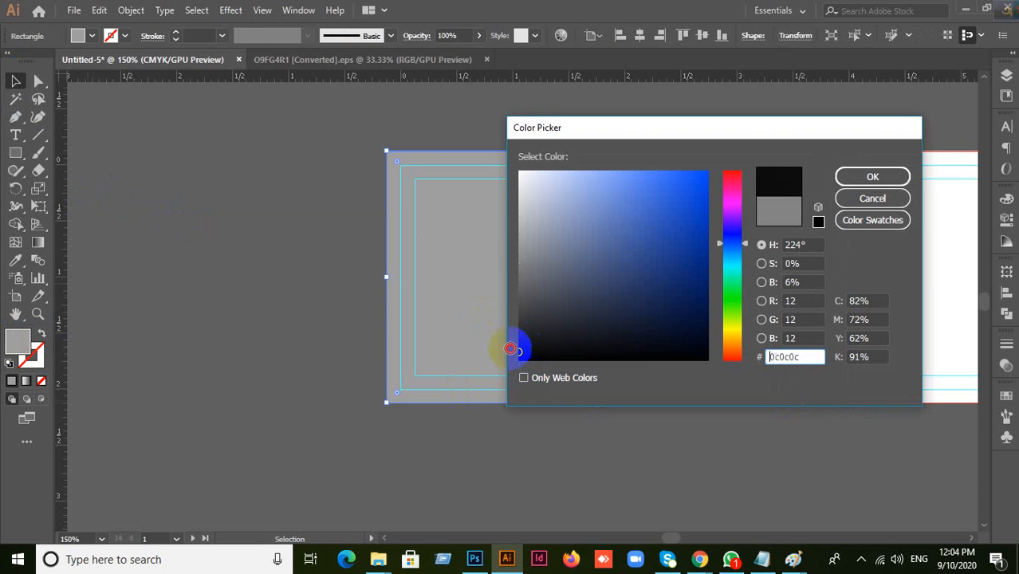
pyautogui.click(872, 177)
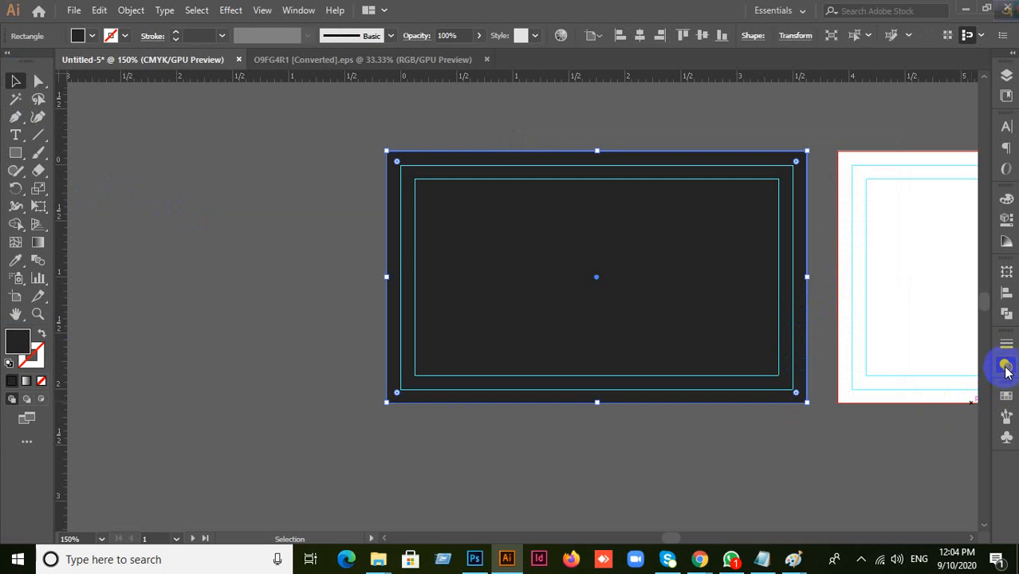
pyautogui.click(1007, 367)
pyautogui.click(939, 360)
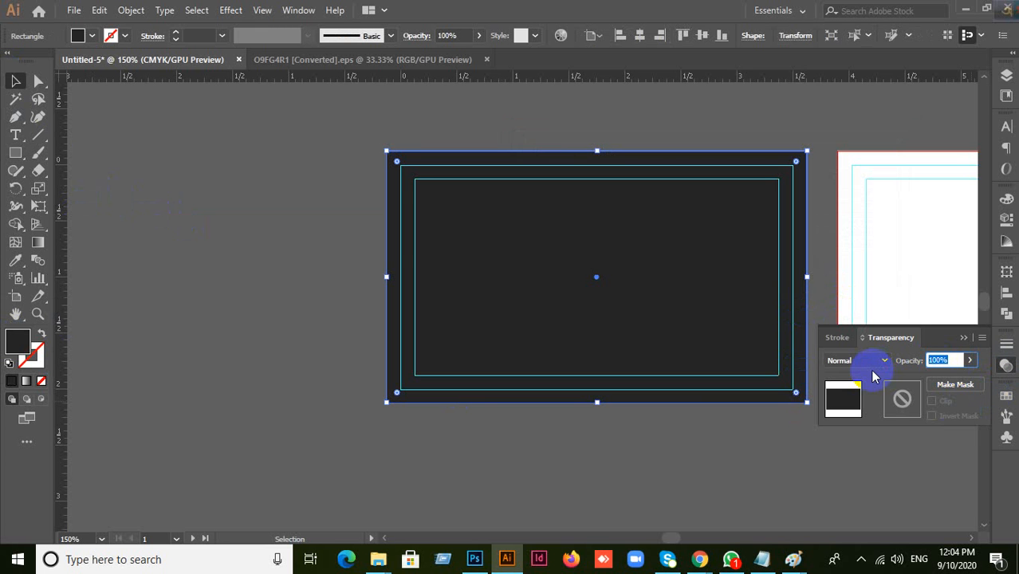
pyautogui.click(873, 372)
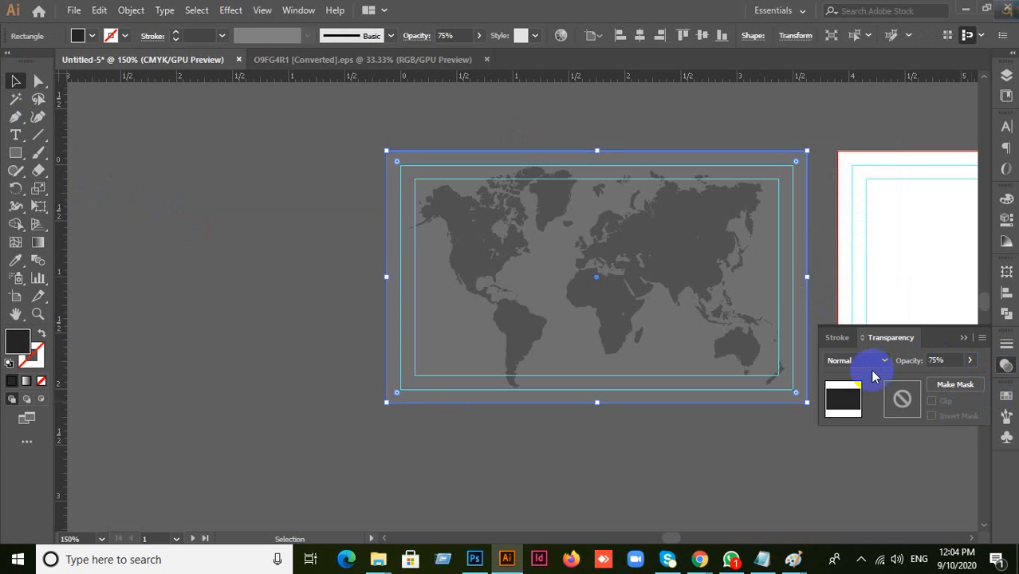
pyautogui.click(726, 465)
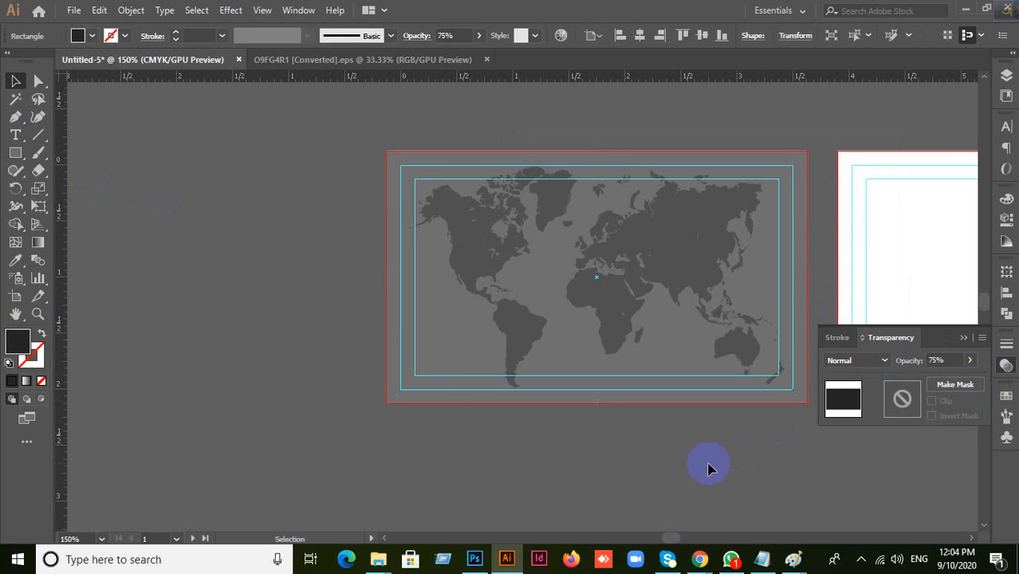
# Step: Select the dark overlay rectangle and set its opacity to 100%
pyautogui.click(438, 380)
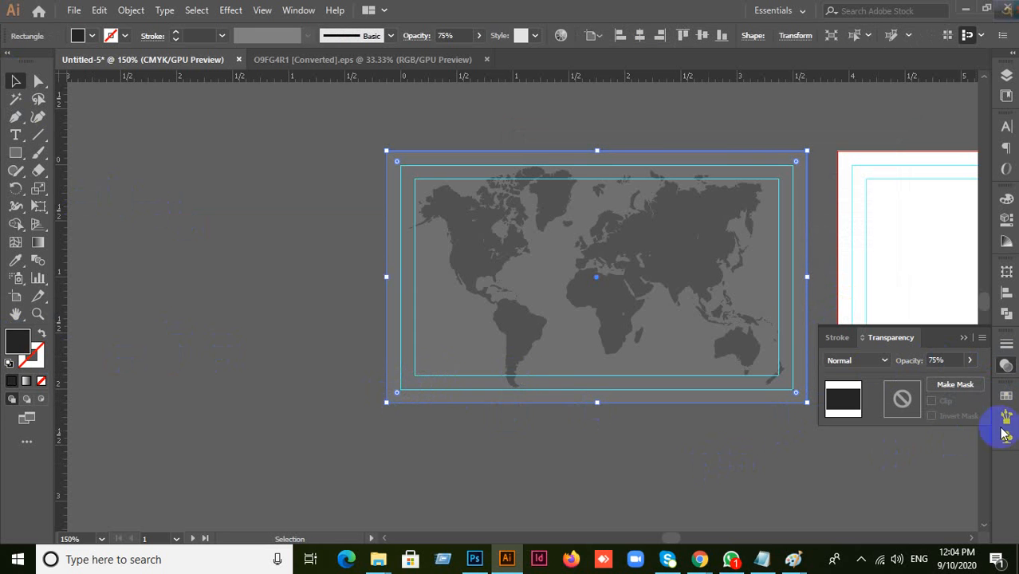
pyautogui.click(945, 360)
pyautogui.write('10')
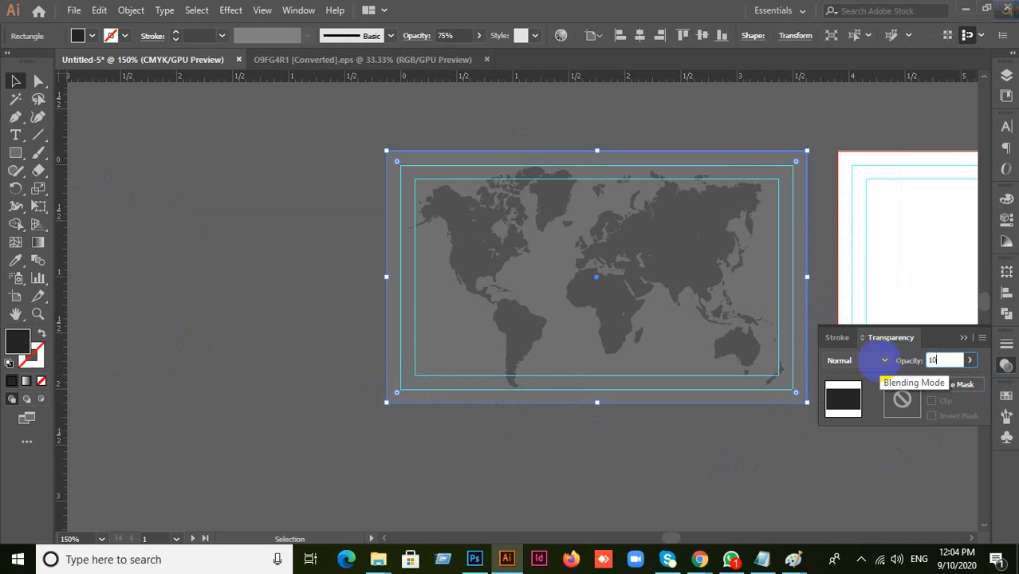
pyautogui.write('0')
pyautogui.press('Return')
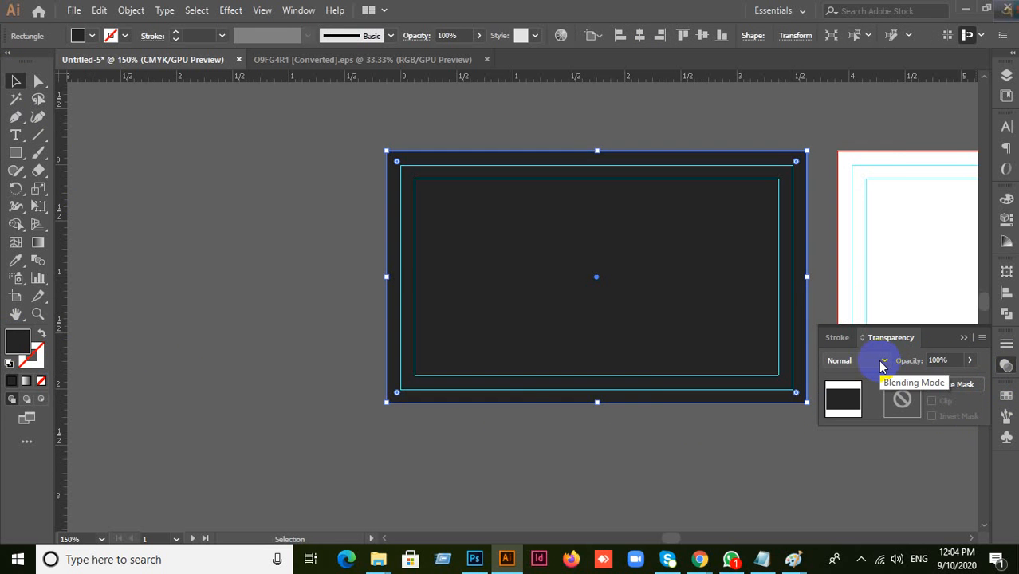
# Step: Fill the overlay rectangle with white ffffff, set its opacity to 75% and deselect it
pyautogui.doubleClick(16, 341)
pyautogui.moveTo(644, 268); pyautogui.dragTo(494, 160)
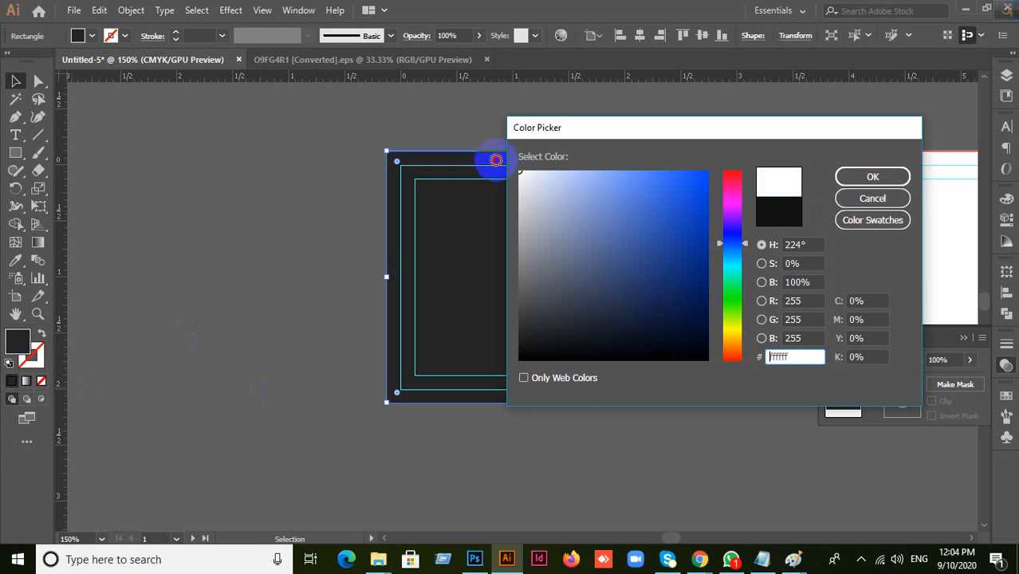
pyautogui.click(892, 175)
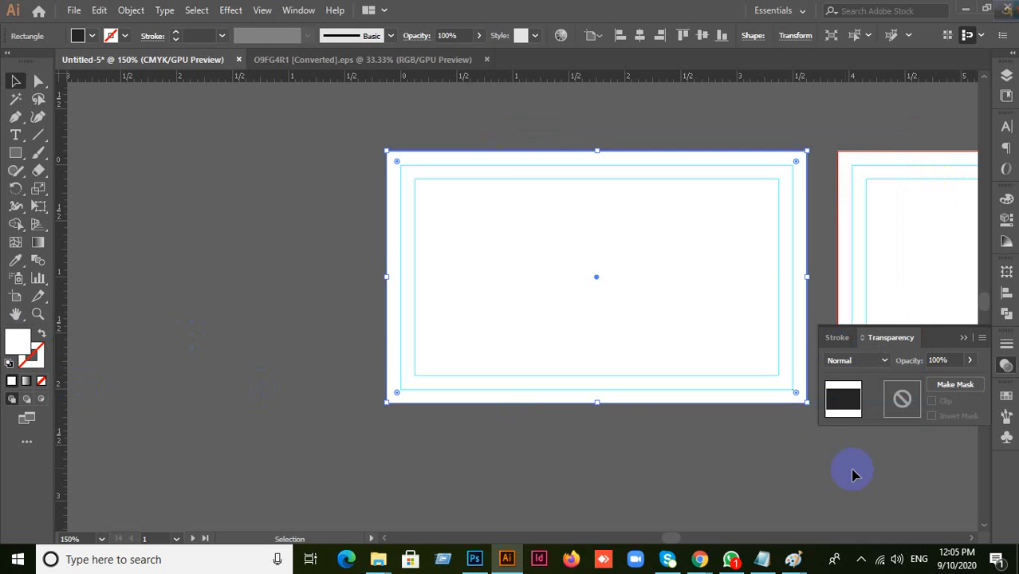
pyautogui.click(958, 362)
pyautogui.write('75')
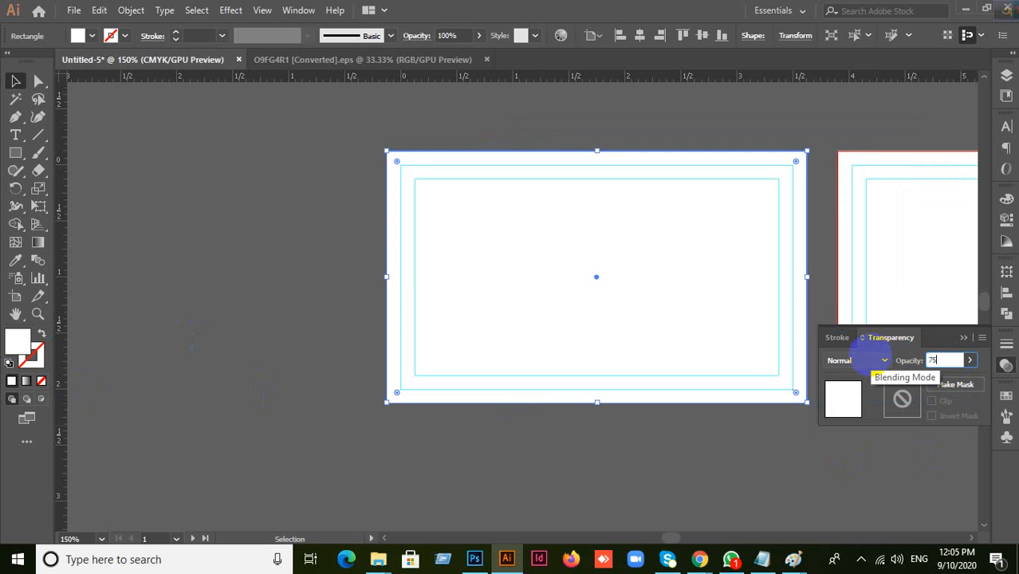
pyautogui.press('Return')
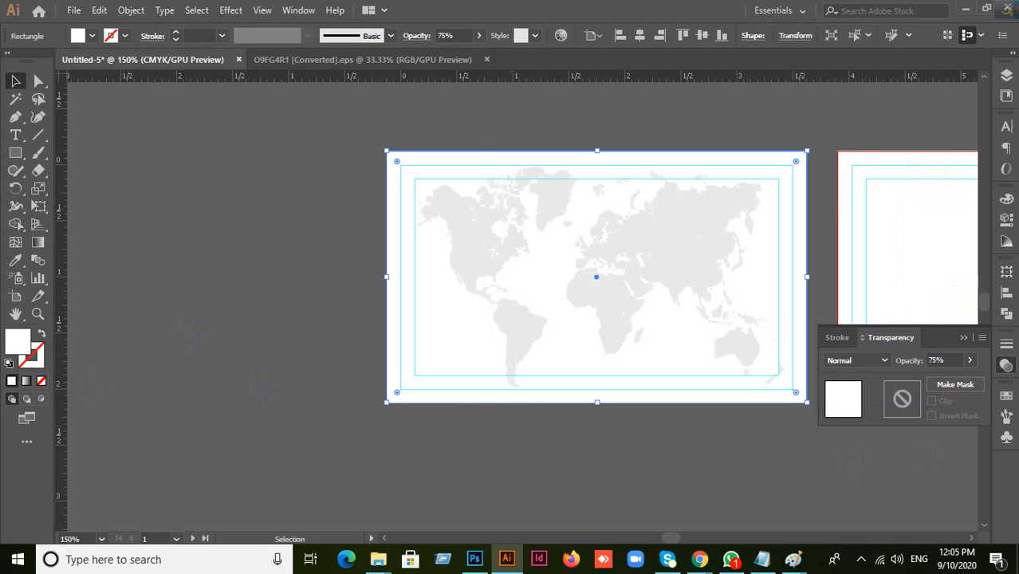
pyautogui.click(964, 337)
pyautogui.click(347, 205)
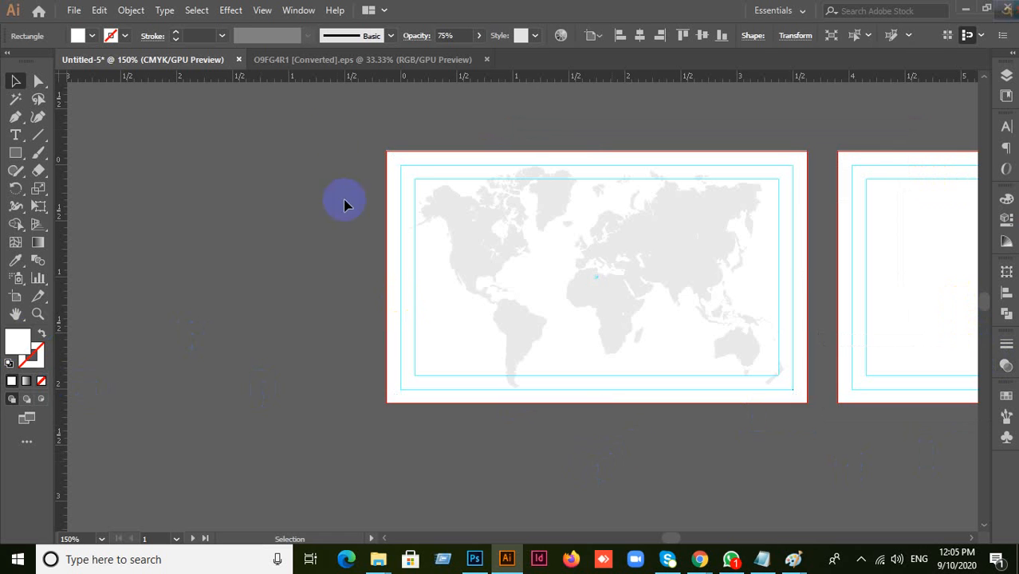
pyautogui.moveTo(346, 123); pyautogui.dragTo(596, 431)
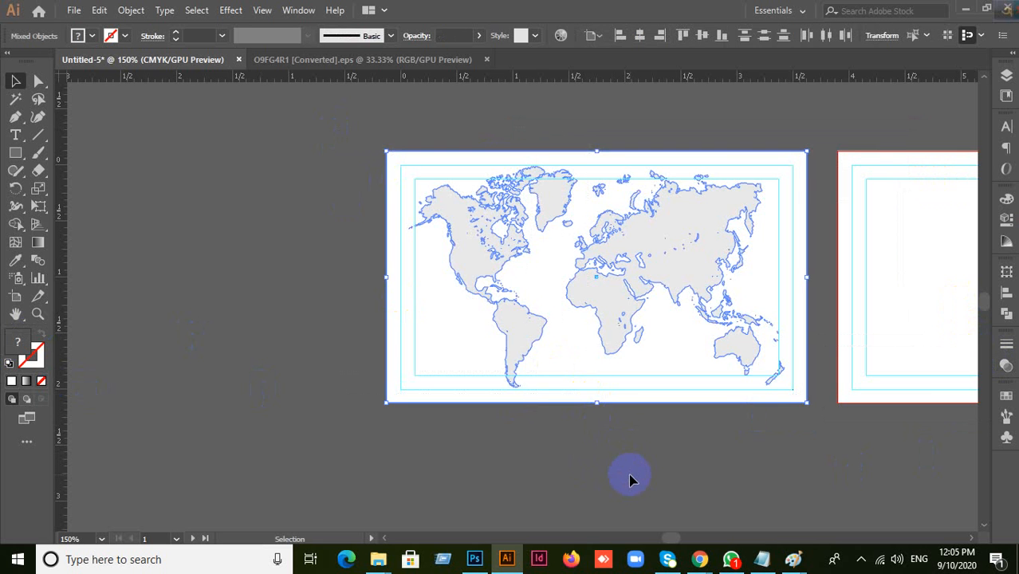
pyautogui.click(630, 477)
pyautogui.scroll(1, 680, 371)
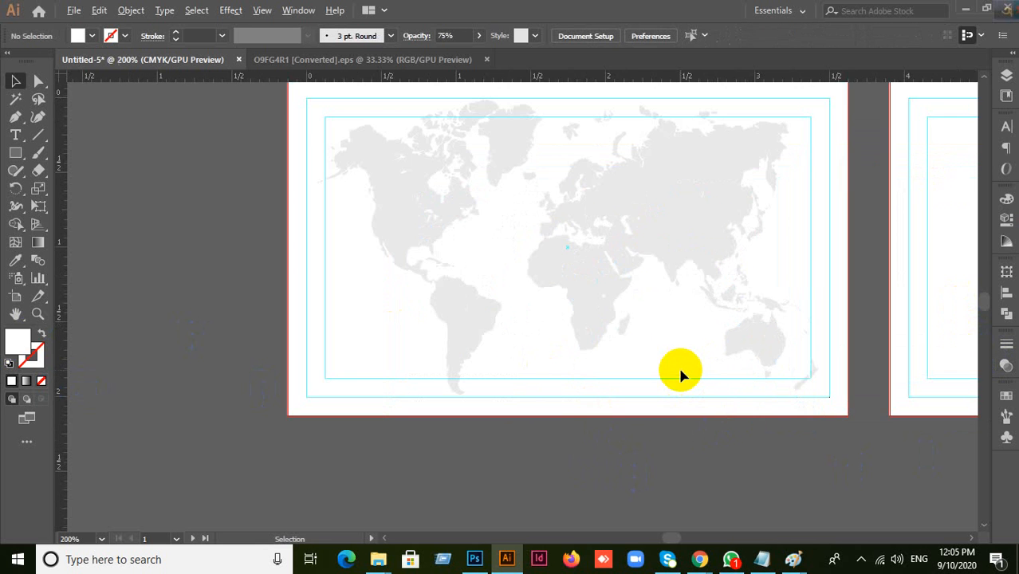
pyautogui.scroll(-1, 682, 370)
# Step: Draw a narrow vertical rectangle near the first card's left side, spanning from the top bleed edge to the bottom one
pyautogui.moveTo(720, 368); pyautogui.dragTo(643, 369)
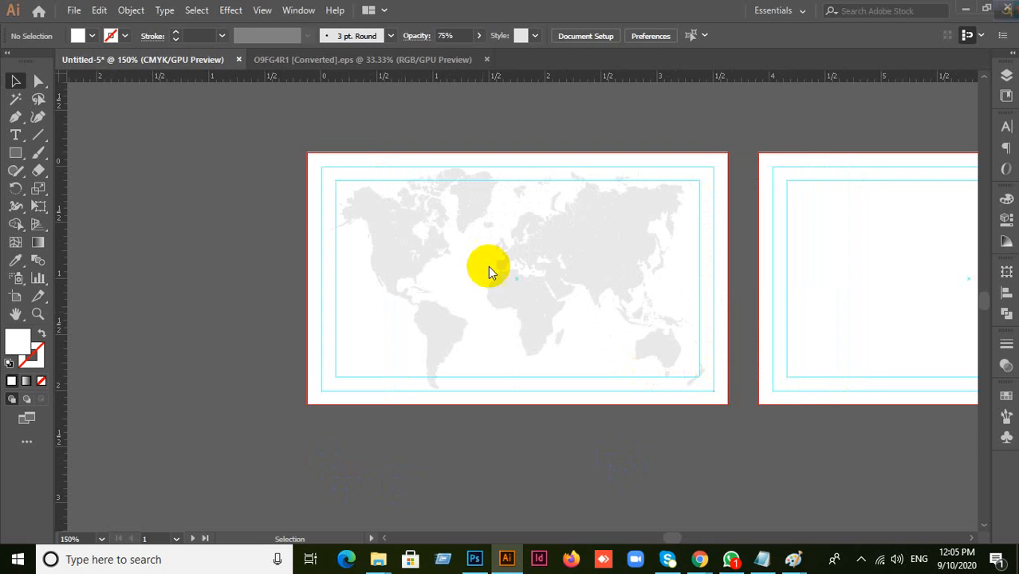
pyautogui.click(15, 152)
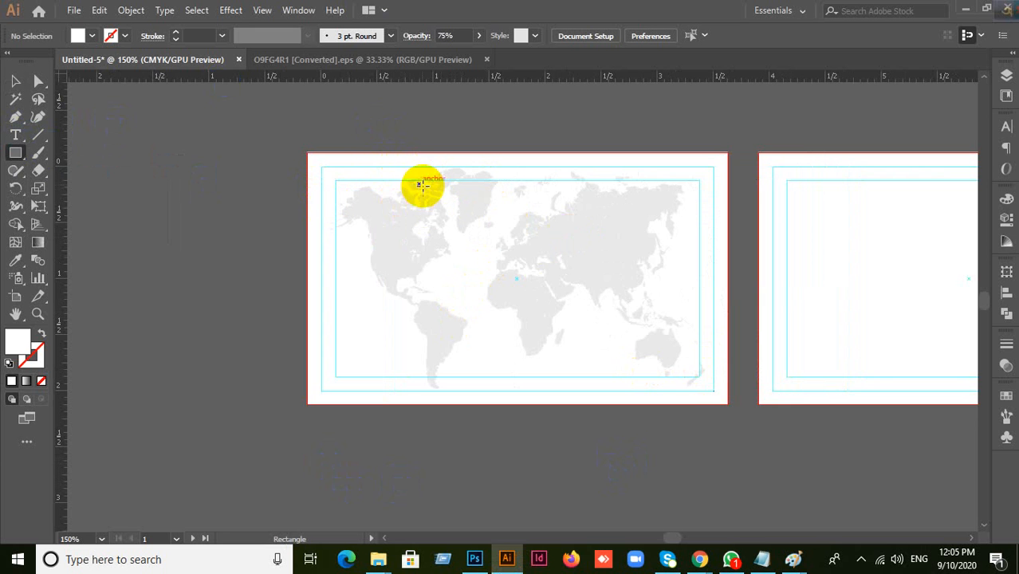
pyautogui.moveTo(371, 151)
pyautogui.mouseDown()
pyautogui.moveTo(389, 171)
pyautogui.moveTo(403, 271)
pyautogui.moveTo(403, 405)
pyautogui.mouseUp()
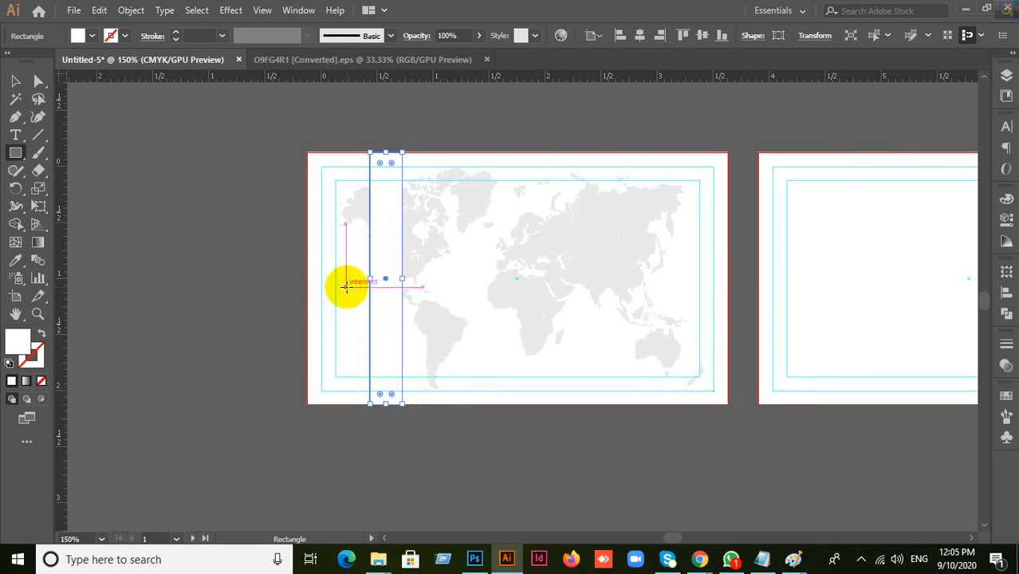
# Step: Fill the narrow vertical strip on the first card with dark grey 1c1c1c and leave it selected
pyautogui.doubleClick(17, 341)
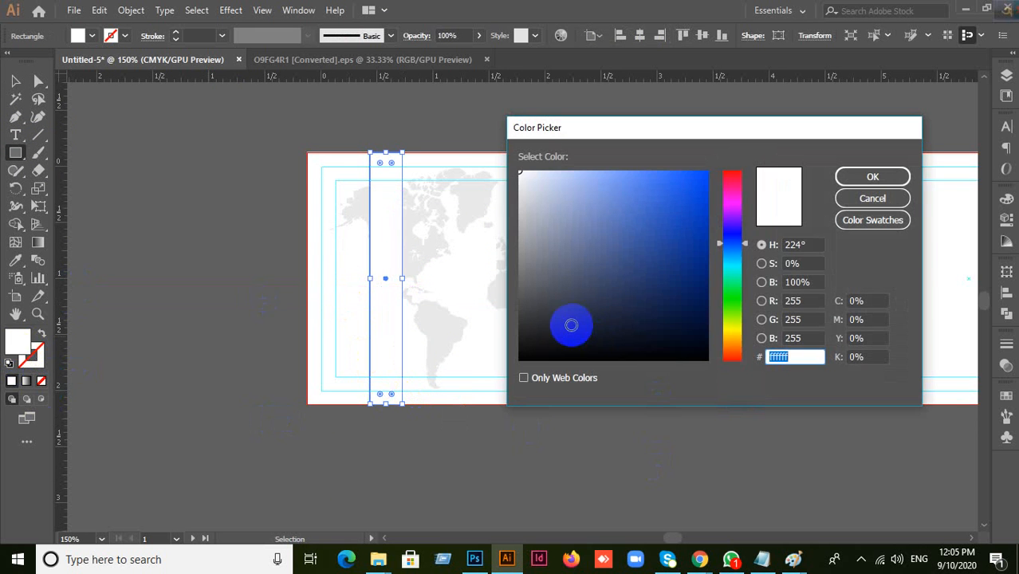
pyautogui.moveTo(571, 323)
pyautogui.mouseDown()
pyautogui.moveTo(532, 315)
pyautogui.moveTo(530, 303)
pyautogui.moveTo(516, 339)
pyautogui.mouseUp()
pyautogui.click(868, 175)
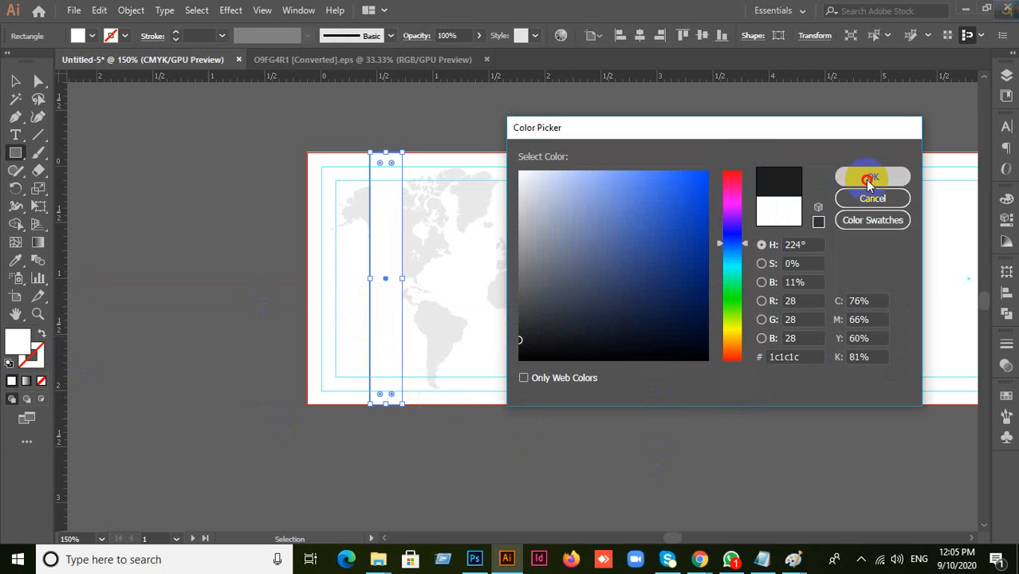
pyautogui.click(15, 82)
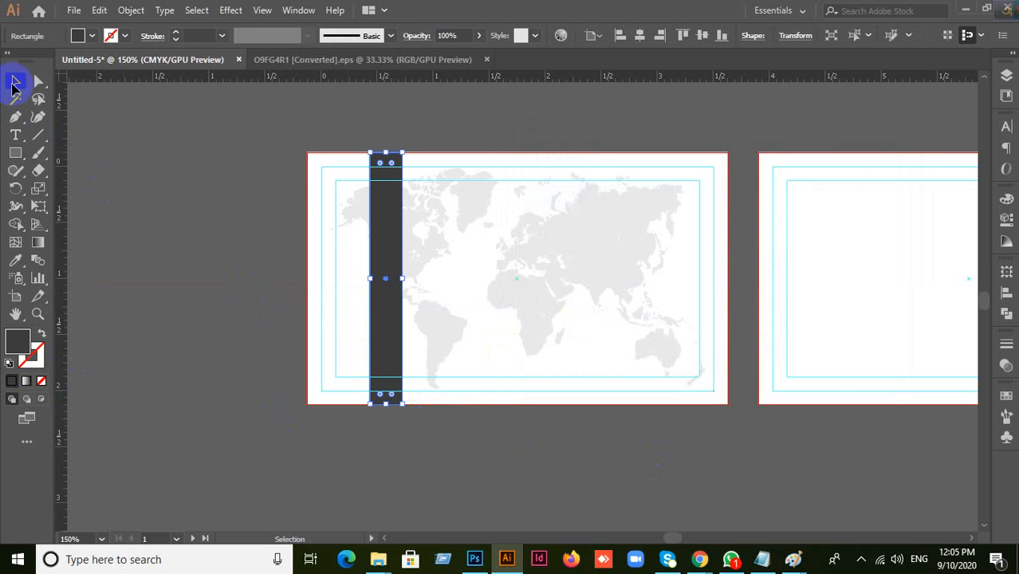
pyautogui.click(131, 228)
pyautogui.click(379, 302)
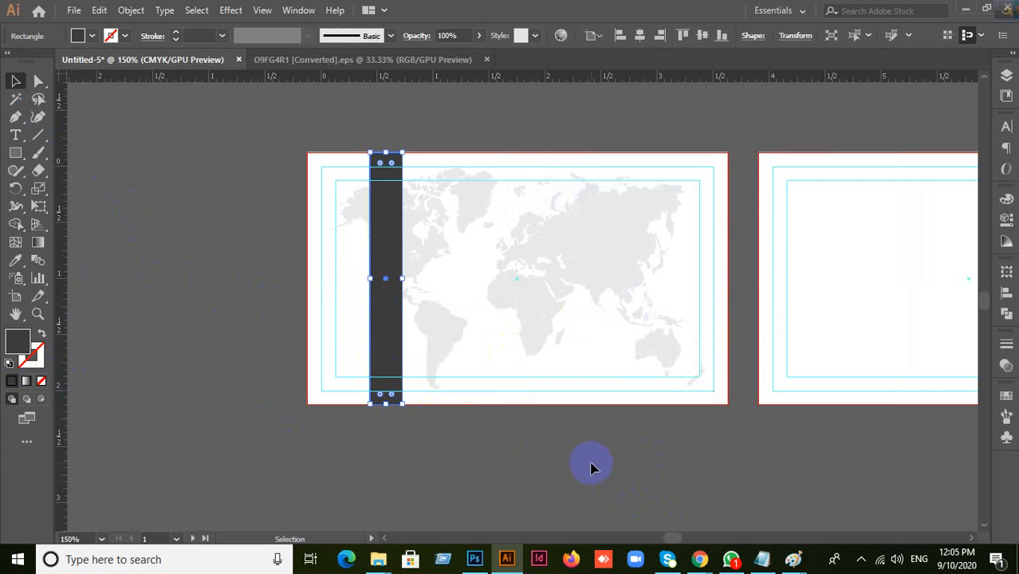
# Step: Shorten the dark strip, bringing its top edge down near the trim guide and its bottom edge up to the safe-area guide
pyautogui.scroll(1, 506, 439)
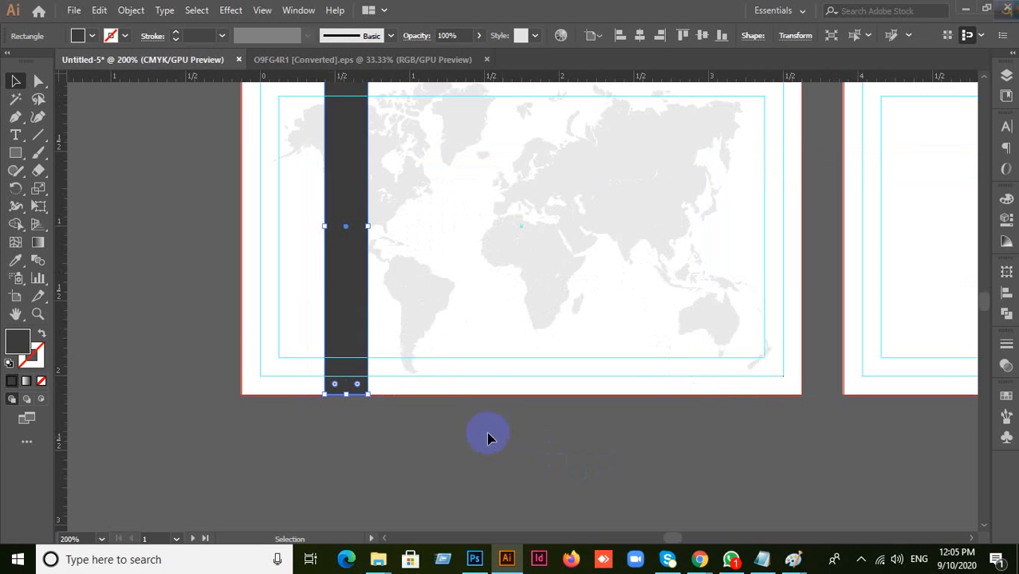
pyautogui.scroll(-1, 489, 433)
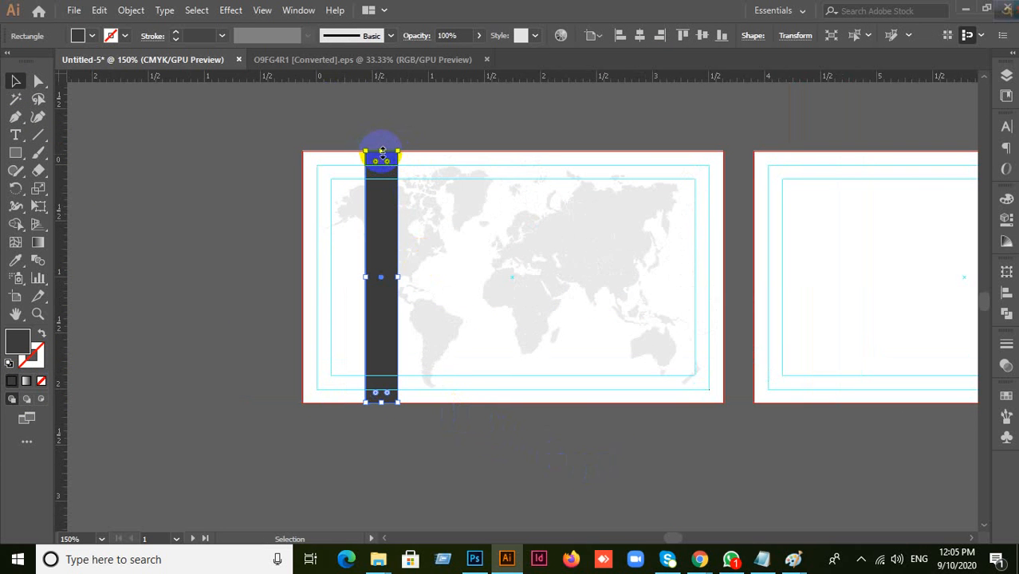
pyautogui.moveTo(382, 152); pyautogui.dragTo(382, 166)
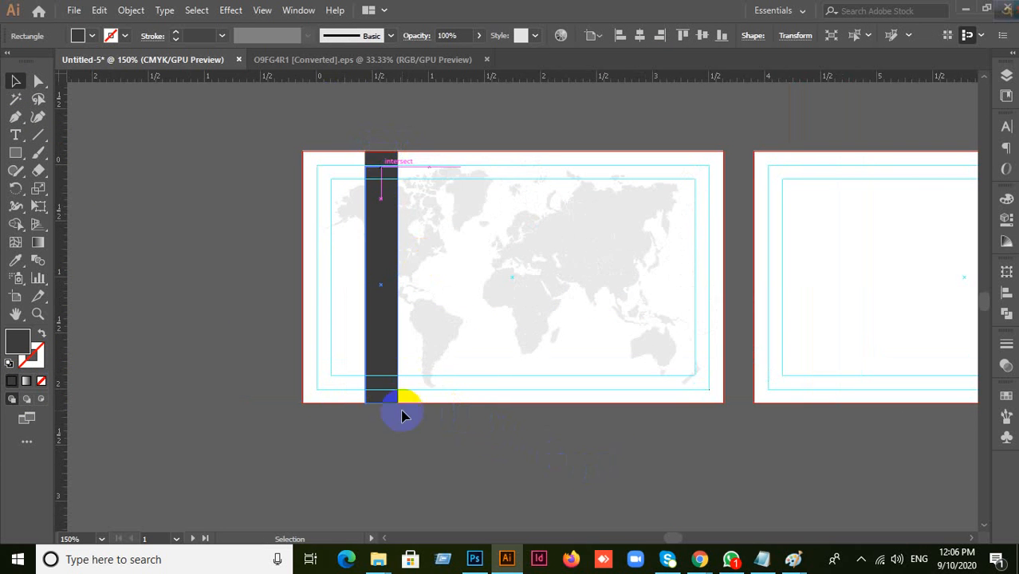
pyautogui.scroll(1, 382, 401)
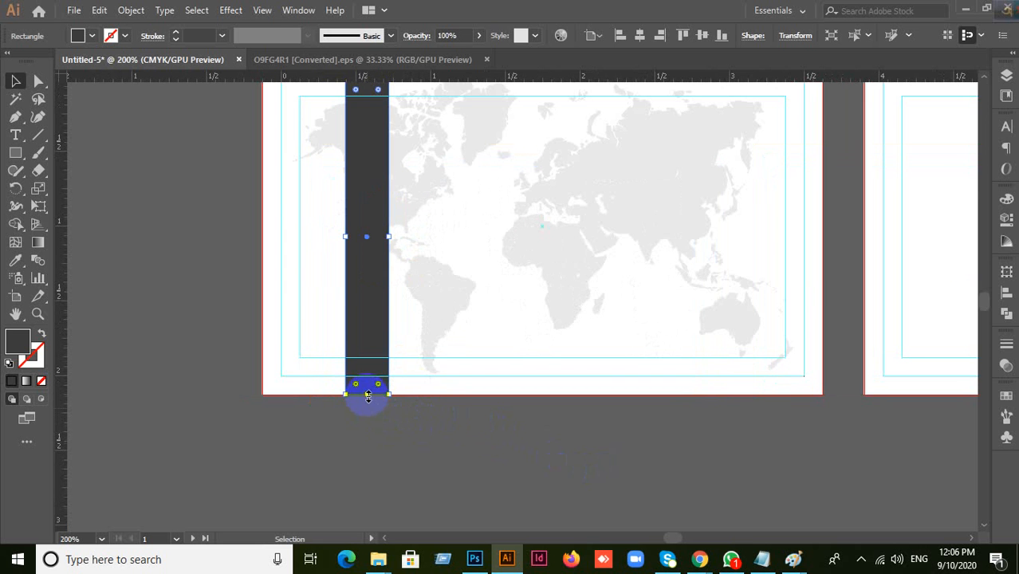
pyautogui.moveTo(365, 392); pyautogui.dragTo(369, 358)
pyautogui.scroll(1, 638, 410)
pyautogui.scroll(1, 637, 410)
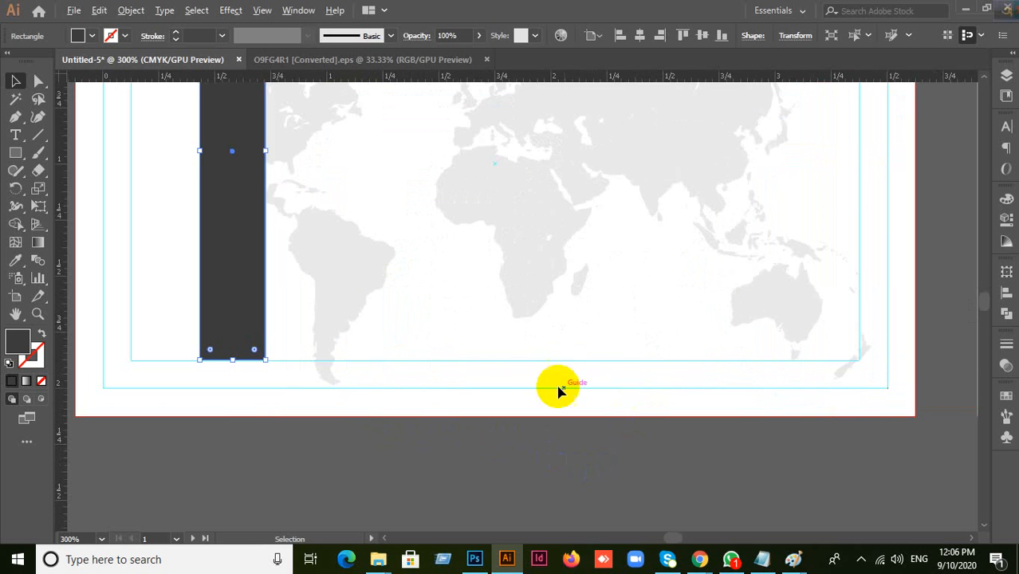
pyautogui.scroll(-1, 483, 327)
pyautogui.moveTo(483, 326); pyautogui.dragTo(557, 469)
pyautogui.click(307, 339)
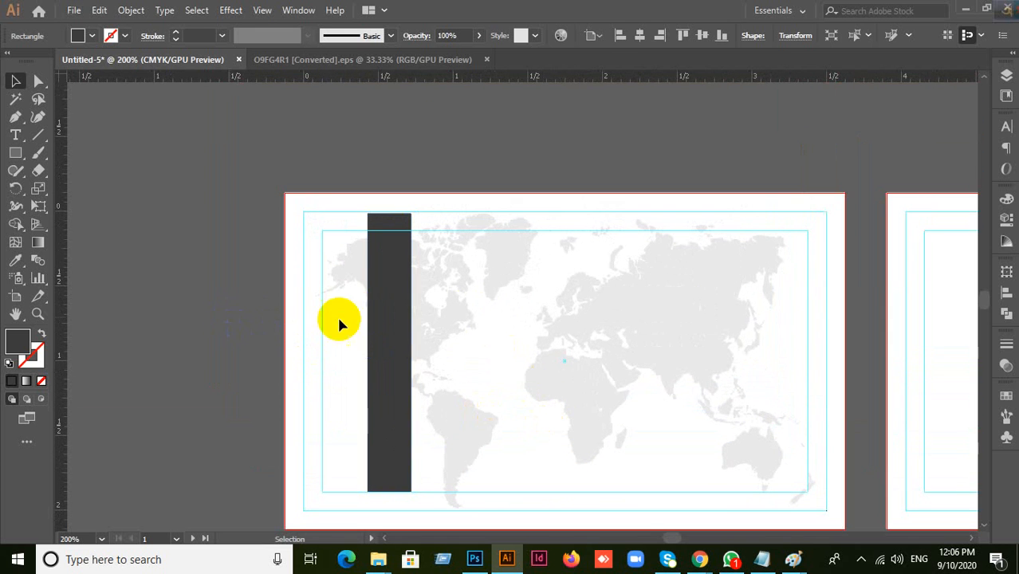
# Step: Align the dark strip's top edge exactly with the first card's upper trim guide
pyautogui.click(368, 265)
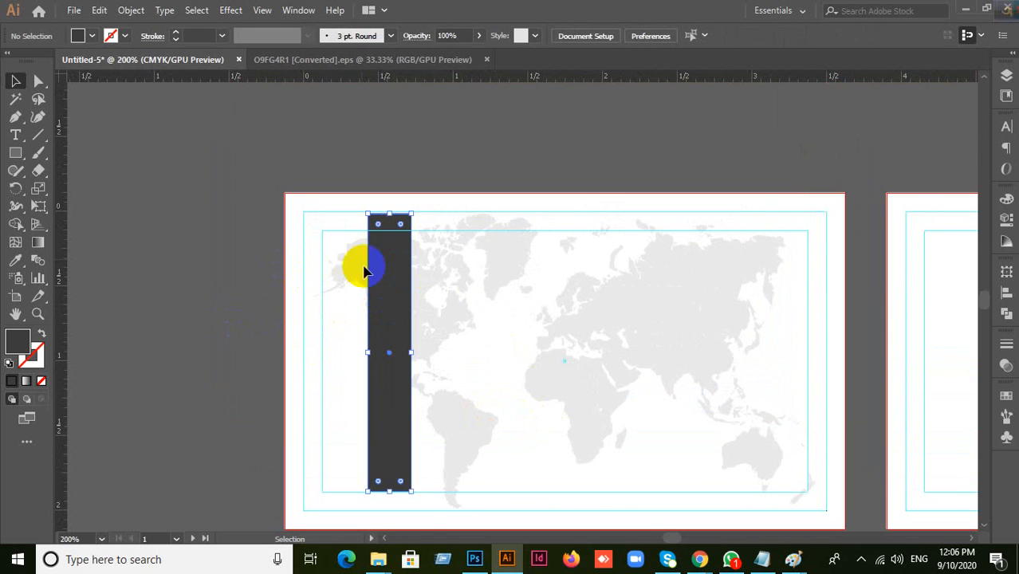
pyautogui.scroll(1, 391, 224)
pyautogui.scroll(3, 392, 224)
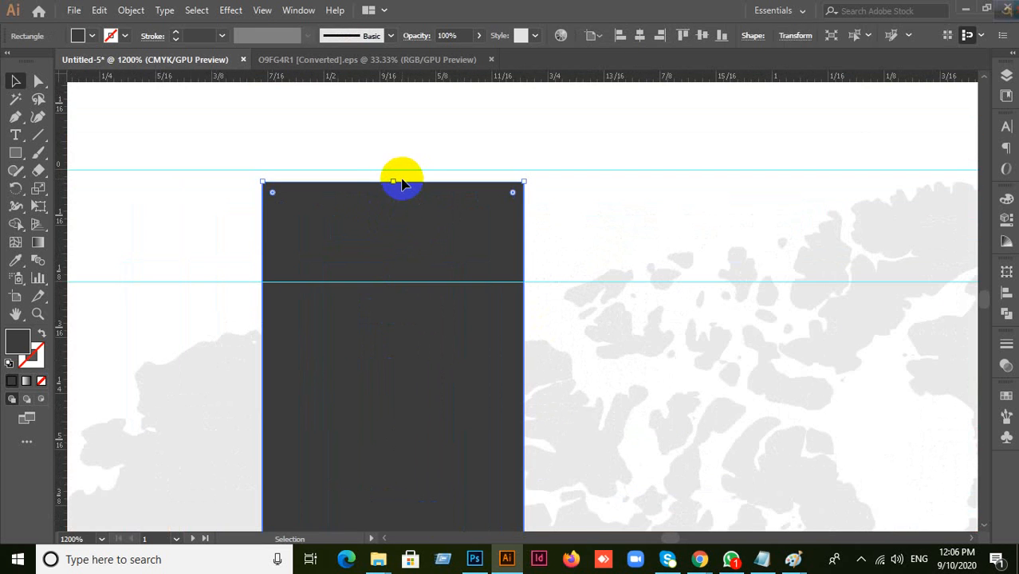
pyautogui.moveTo(397, 180); pyautogui.dragTo(399, 169)
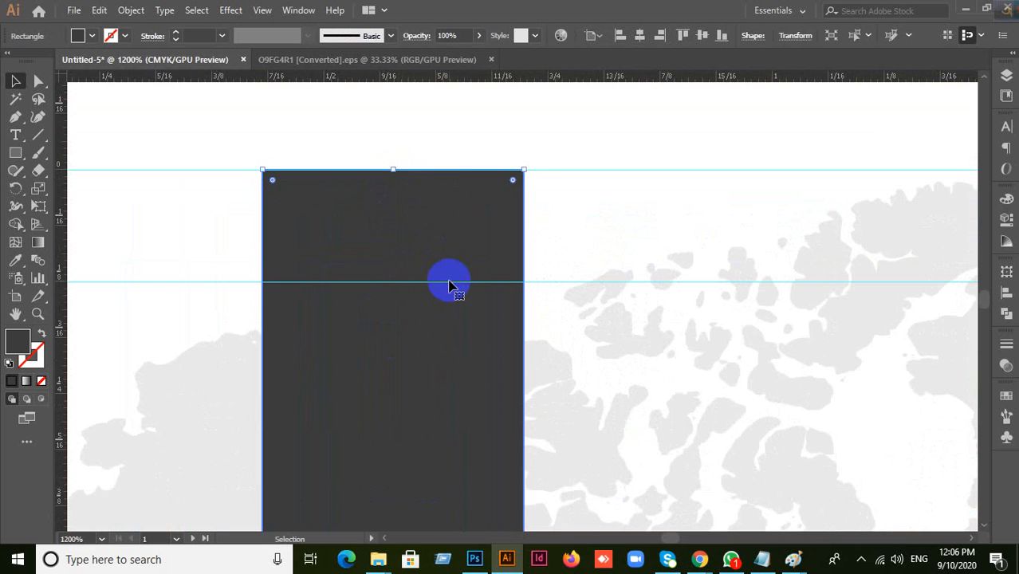
# Step: Check the dark strip's bottom edge against the lower safe-area guide and deselect the strip
pyautogui.scroll(-3, 451, 283)
pyautogui.scroll(-1, 450, 283)
pyautogui.scroll(-4, 519, 392)
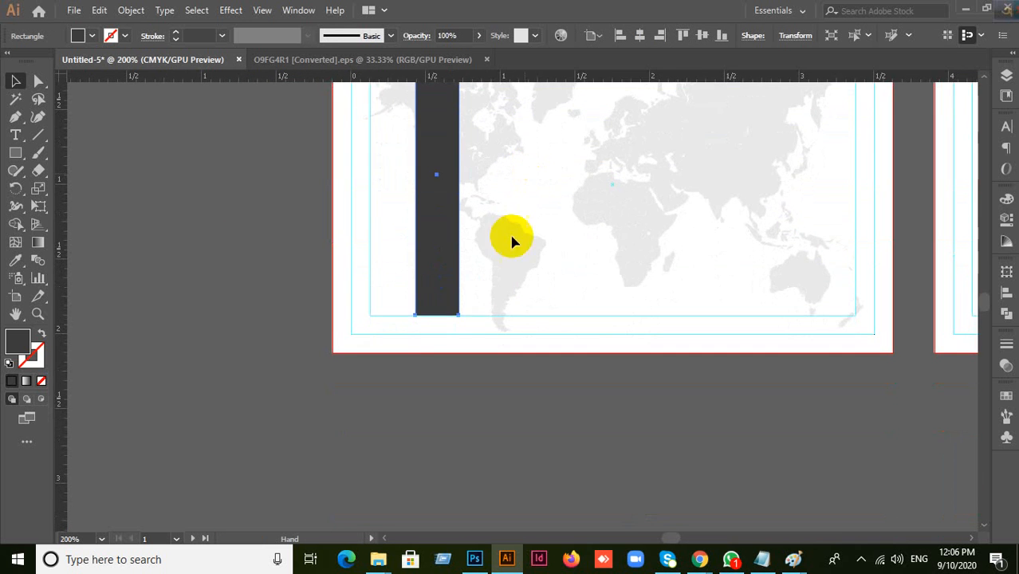
pyautogui.scroll(6, 431, 326)
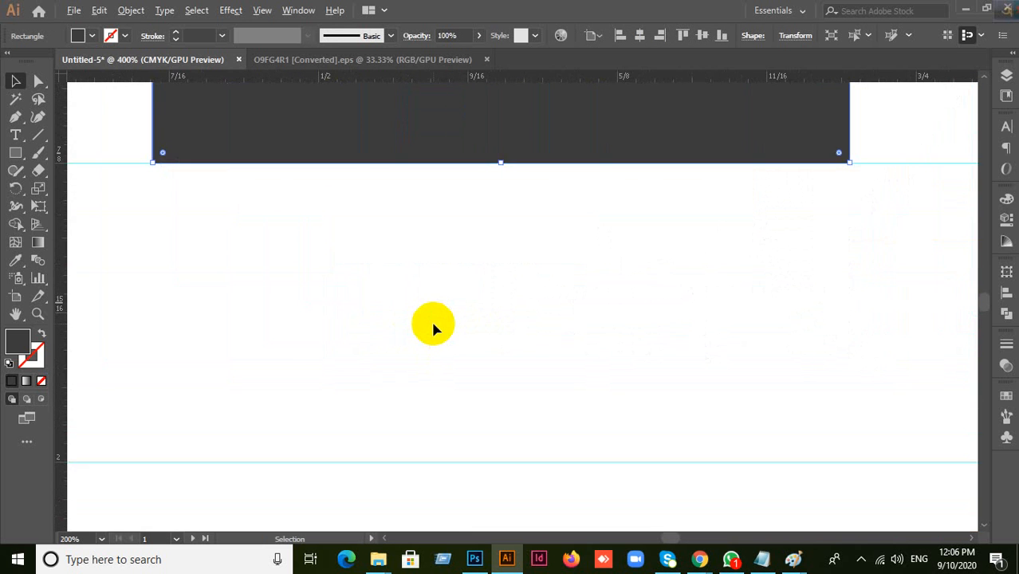
pyautogui.scroll(-6, 431, 327)
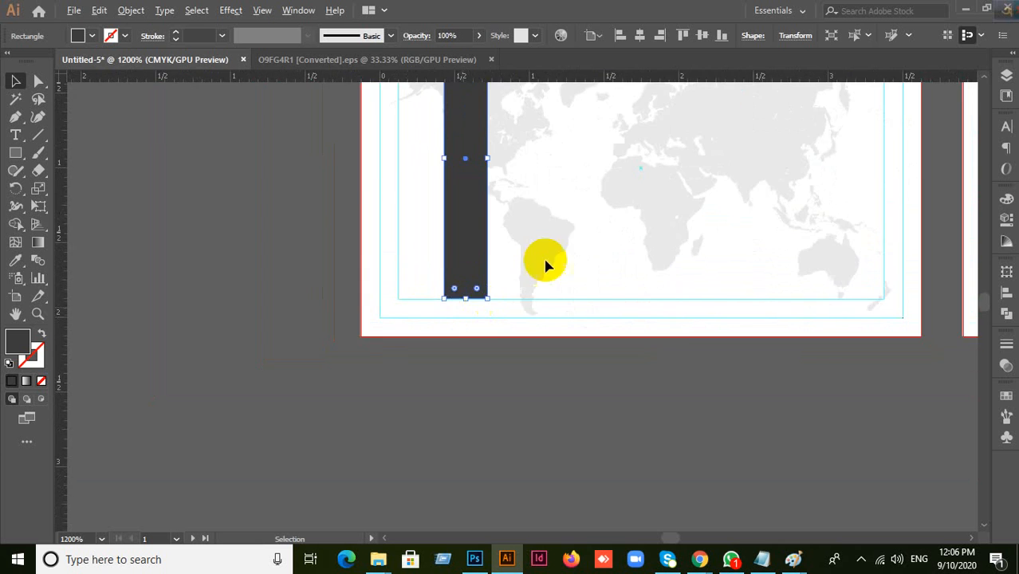
pyautogui.moveTo(546, 264); pyautogui.dragTo(528, 399)
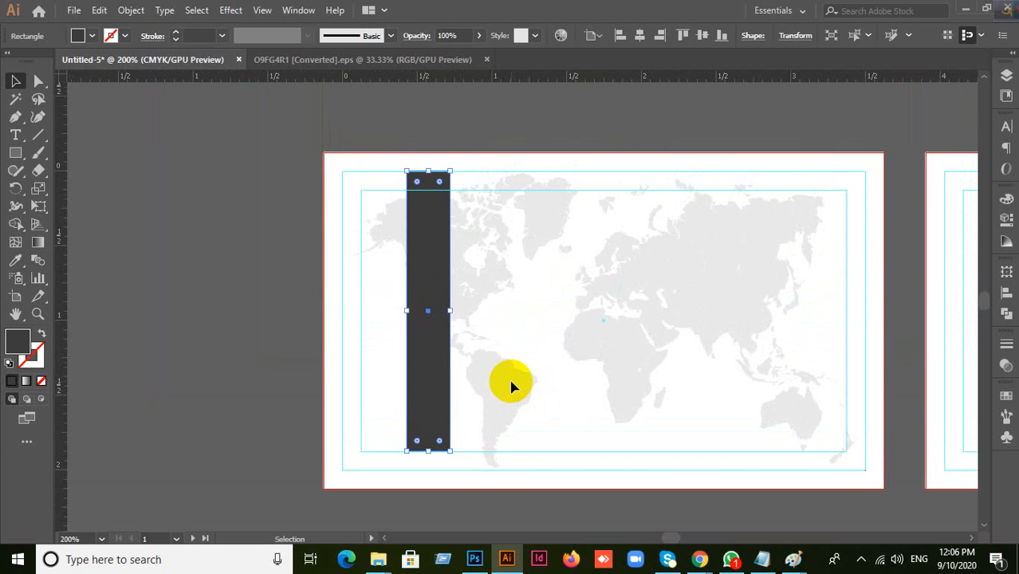
pyautogui.click(263, 366)
pyautogui.hotkey('ctrl', 'a')
pyautogui.click(205, 405)
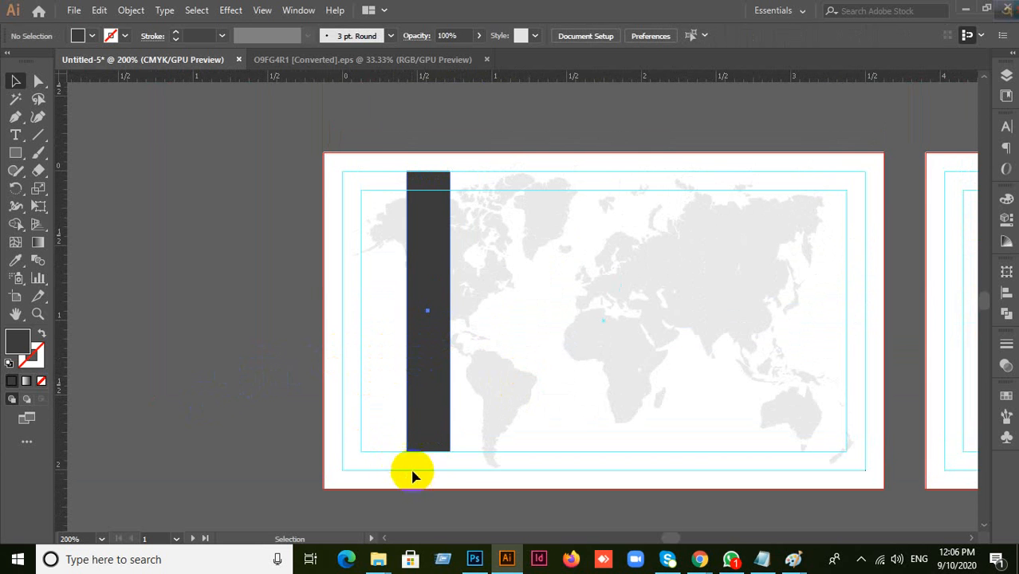
# Step: Extend the dark strip's bottom edge down to the lower trim guide and deselect it
pyautogui.click(432, 433)
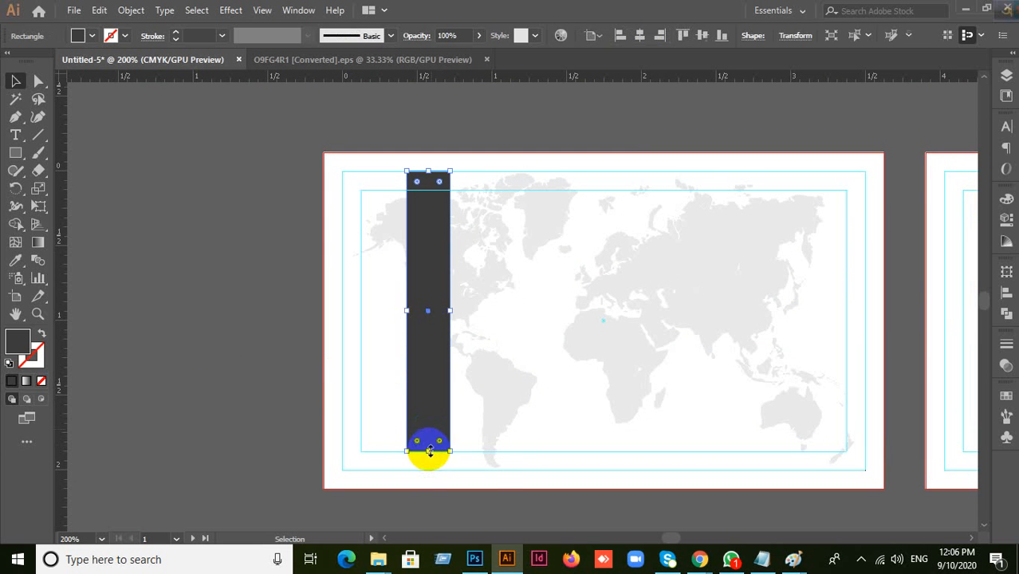
pyautogui.moveTo(429, 452); pyautogui.dragTo(426, 471)
pyautogui.click(257, 383)
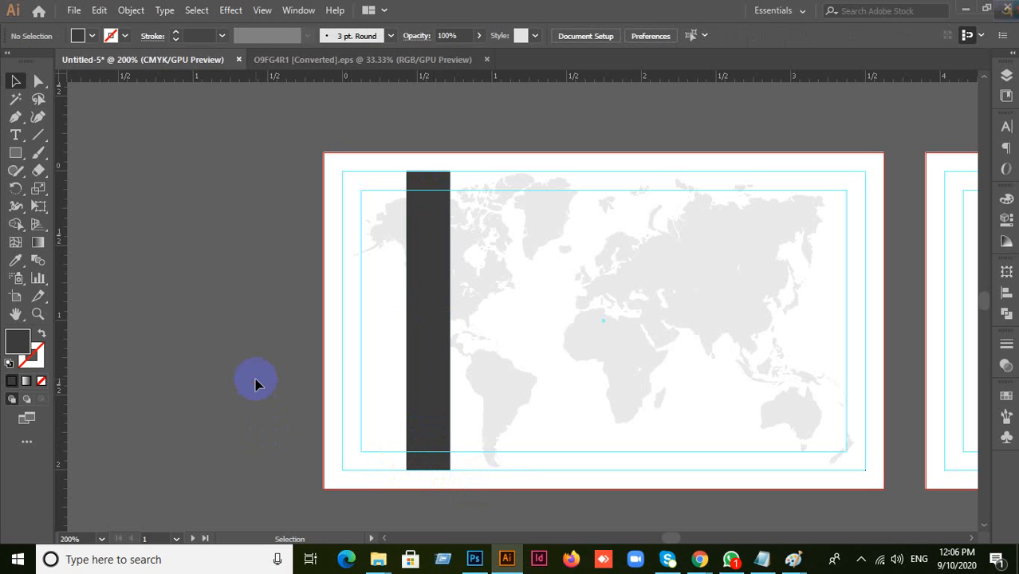
# Step: Draw a nearly square rectangle about 1.36 x 1.29 in on the empty pasteboard beside the first card
pyautogui.scroll(2, 563, 349)
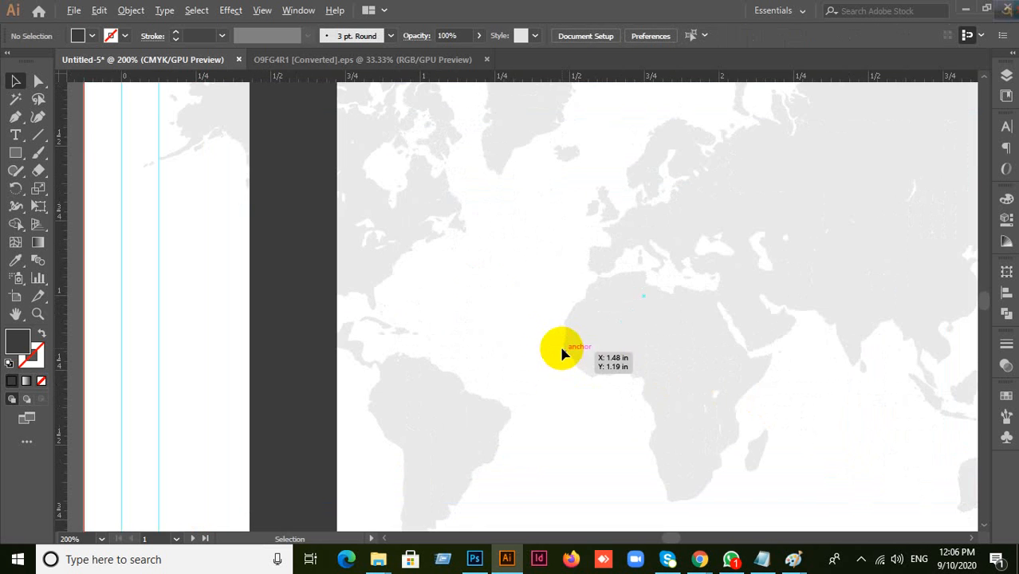
pyautogui.moveTo(453, 177); pyautogui.dragTo(609, 195)
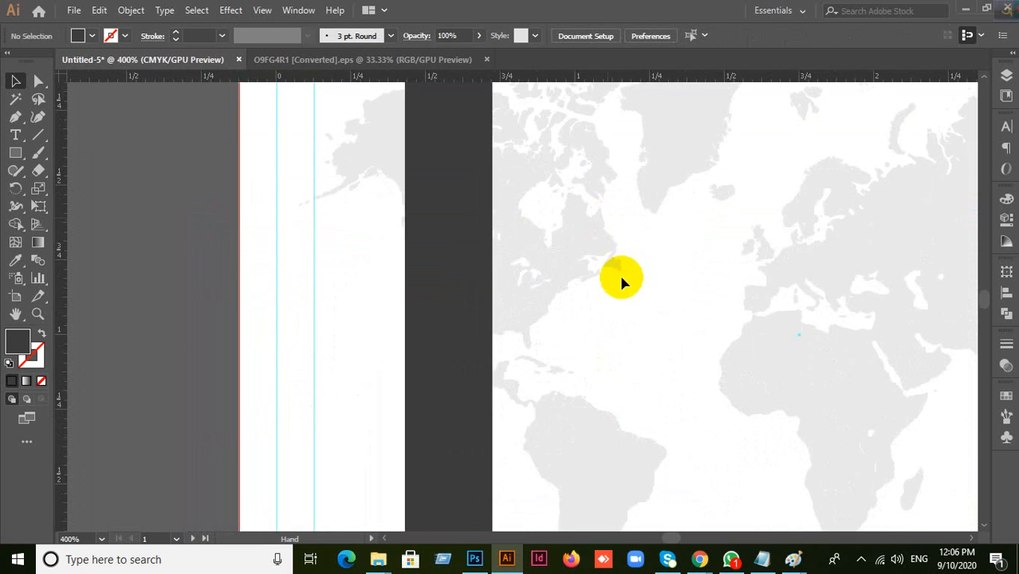
pyautogui.scroll(-2, 626, 423)
pyautogui.moveTo(643, 444); pyautogui.dragTo(622, 369)
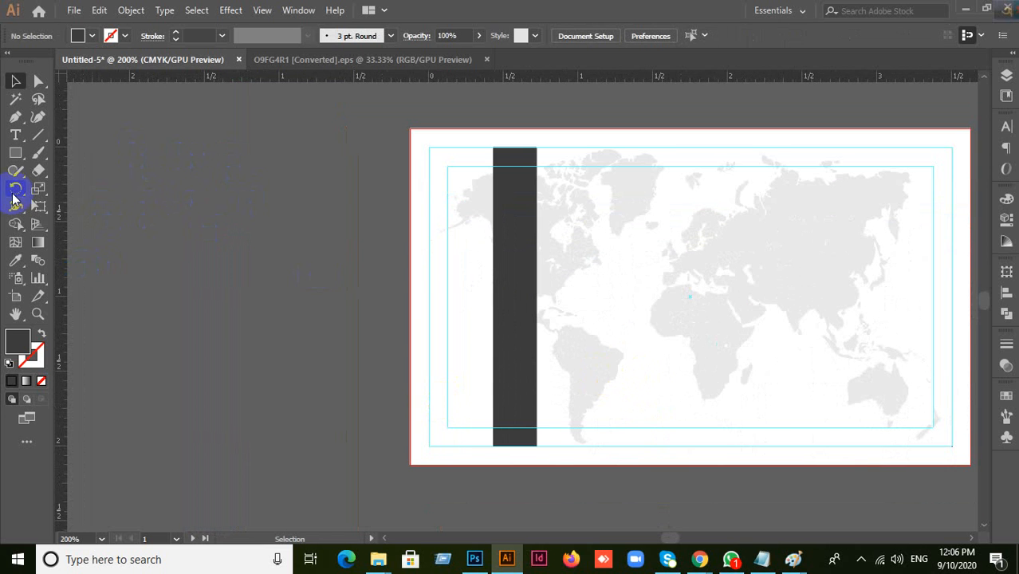
pyautogui.click(15, 153)
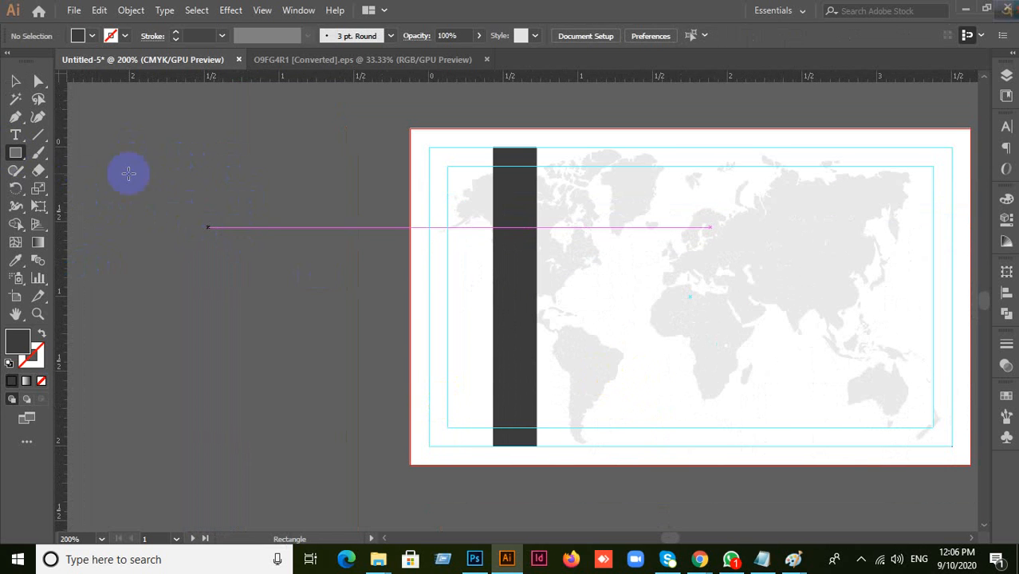
pyautogui.moveTo(144, 157)
pyautogui.mouseDown()
pyautogui.moveTo(209, 232)
pyautogui.moveTo(349, 351)
pyautogui.mouseUp()
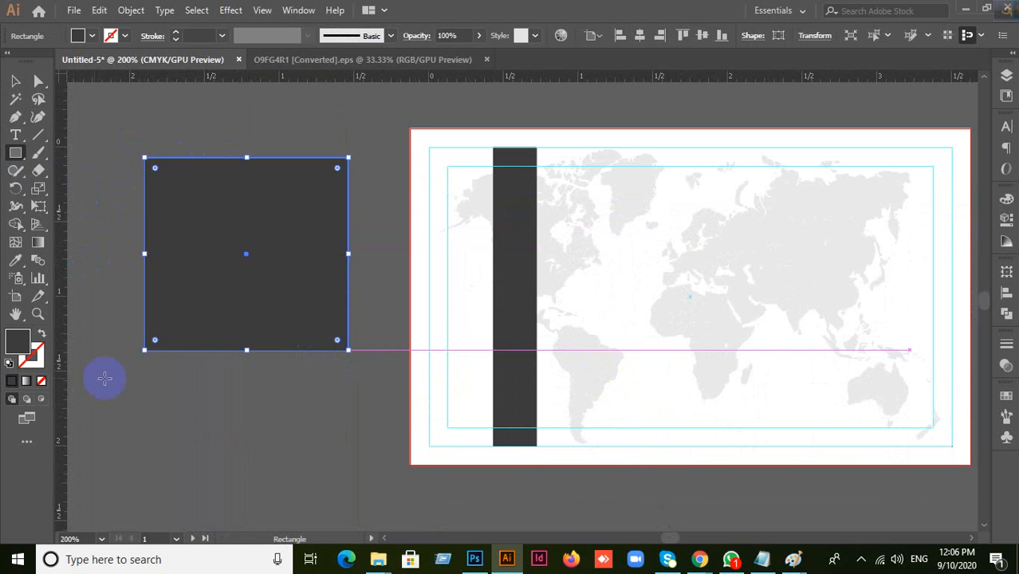
# Step: Start Split Into Grid on the new rectangle with the preview on and set the number of rows to 2
pyautogui.click(126, 10)
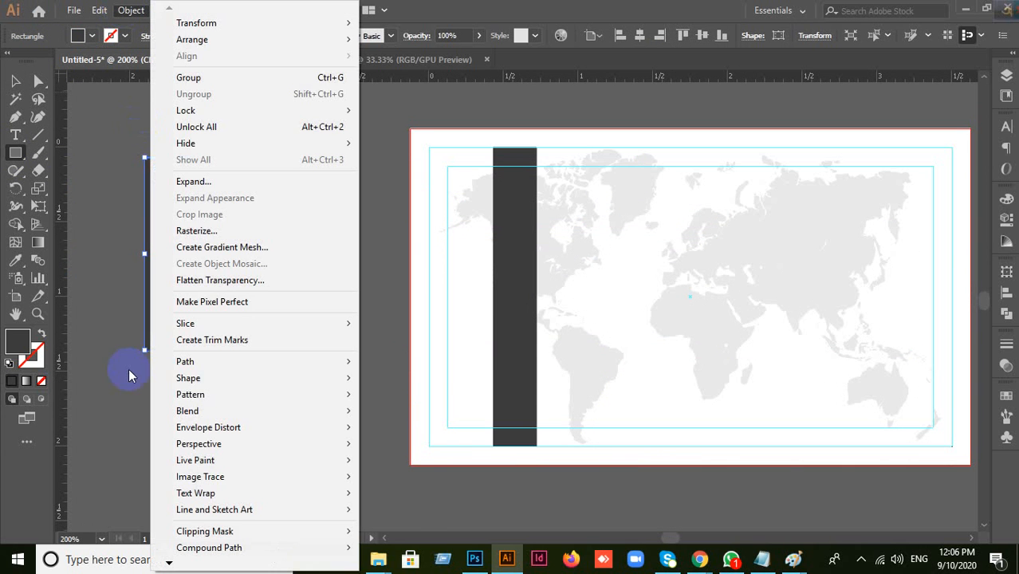
pyautogui.moveTo(191, 363)
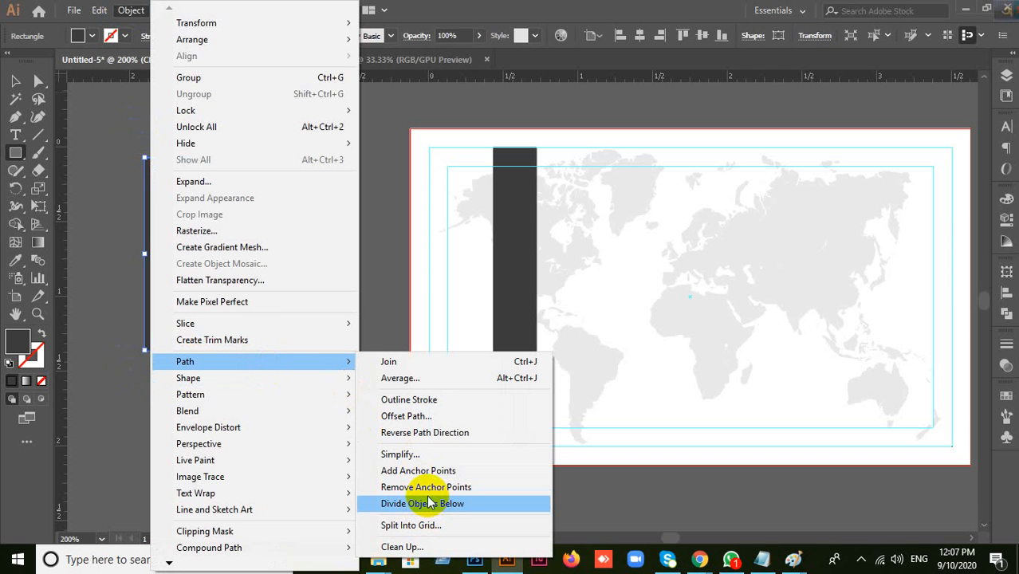
pyautogui.click(417, 526)
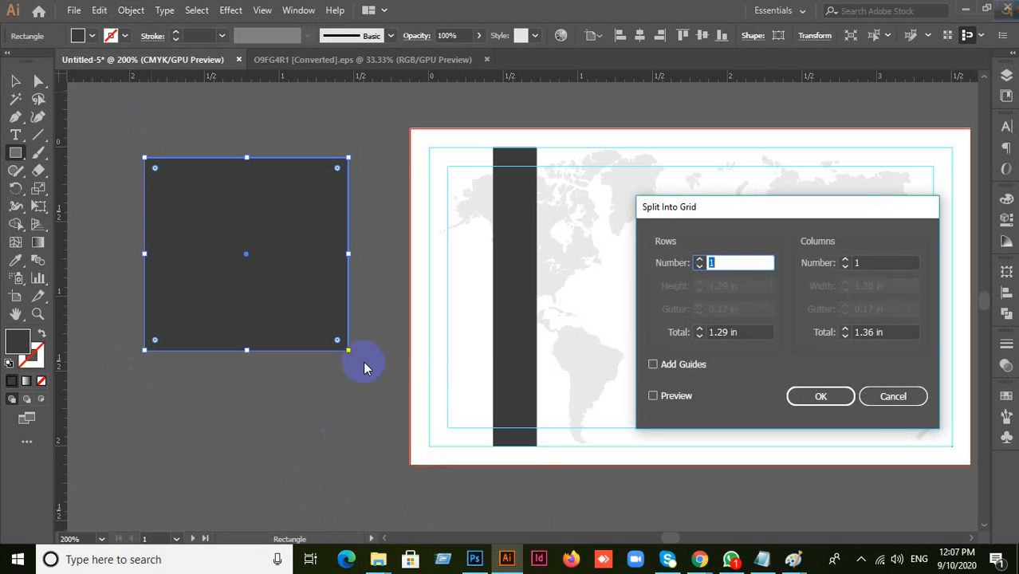
pyautogui.click(653, 396)
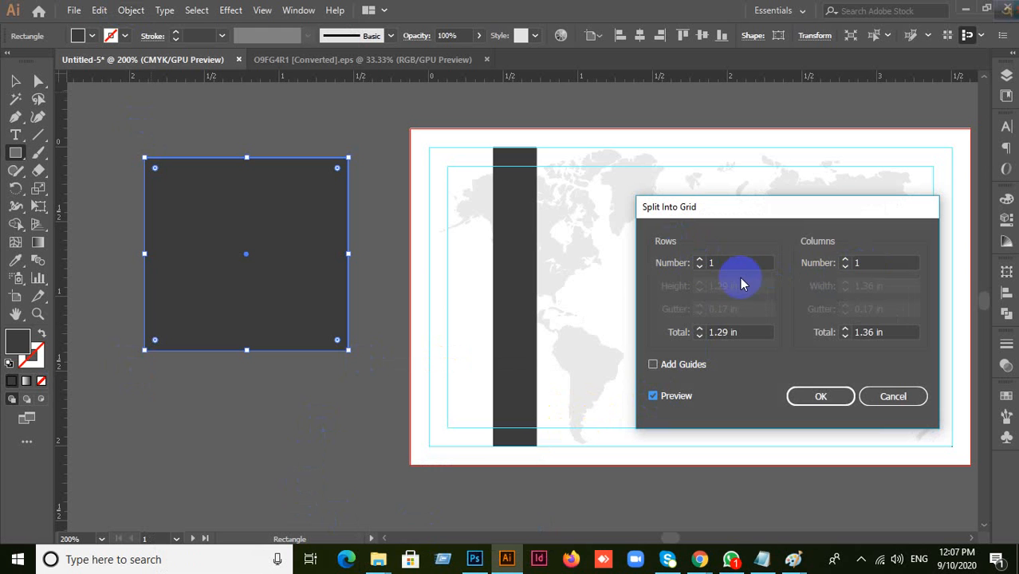
pyautogui.click(718, 263)
pyautogui.write('2')
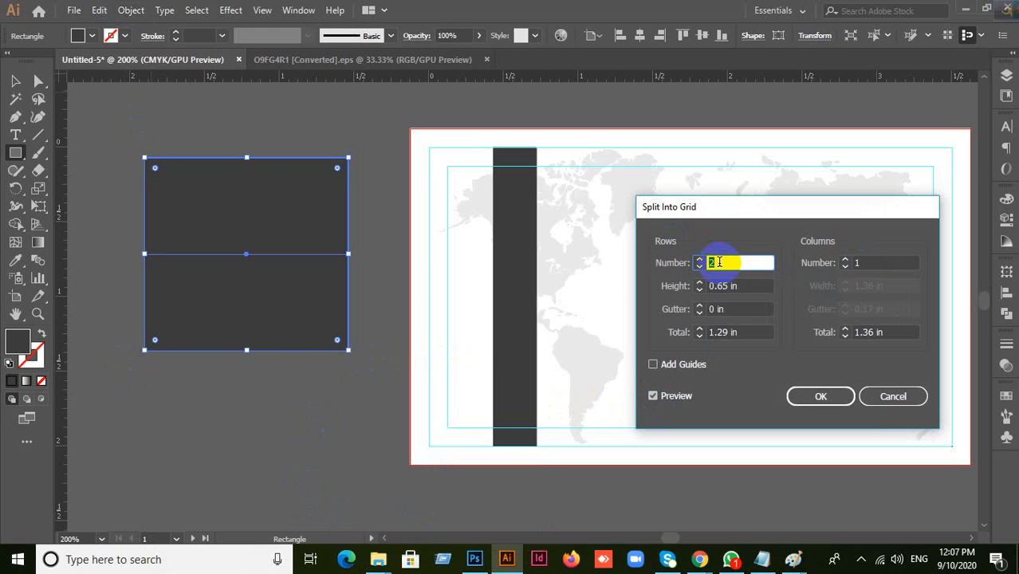
# Step: Try 3 columns for the rectangle's grid split and settle on 2 columns
pyautogui.click(869, 264)
pyautogui.write('3')
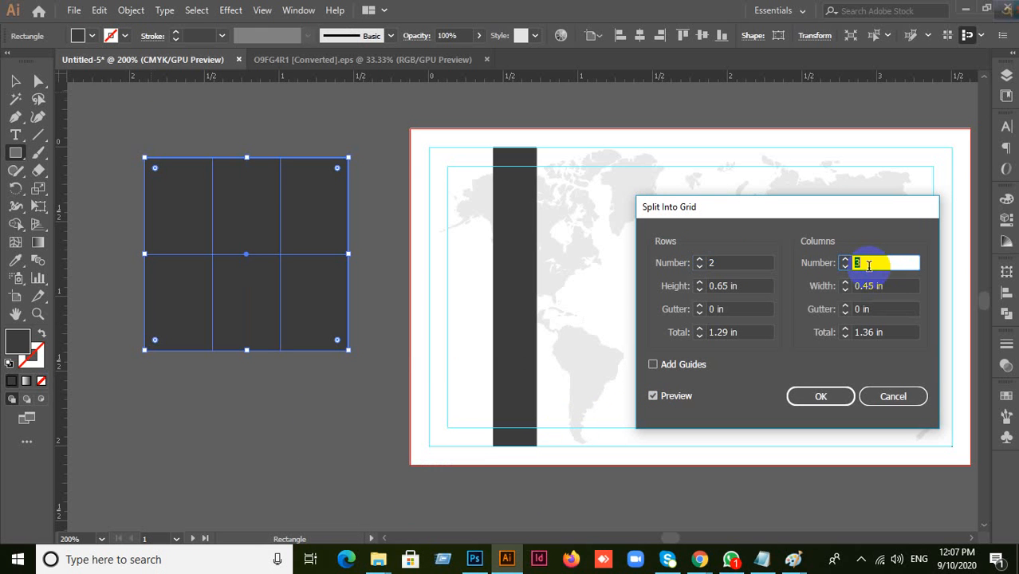
pyautogui.write('2')
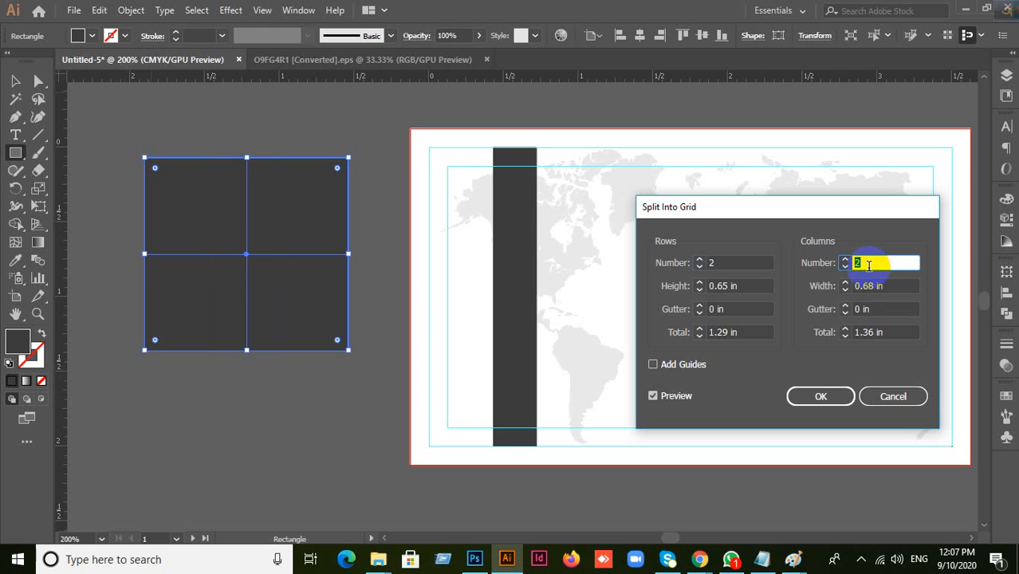
pyautogui.write('3')
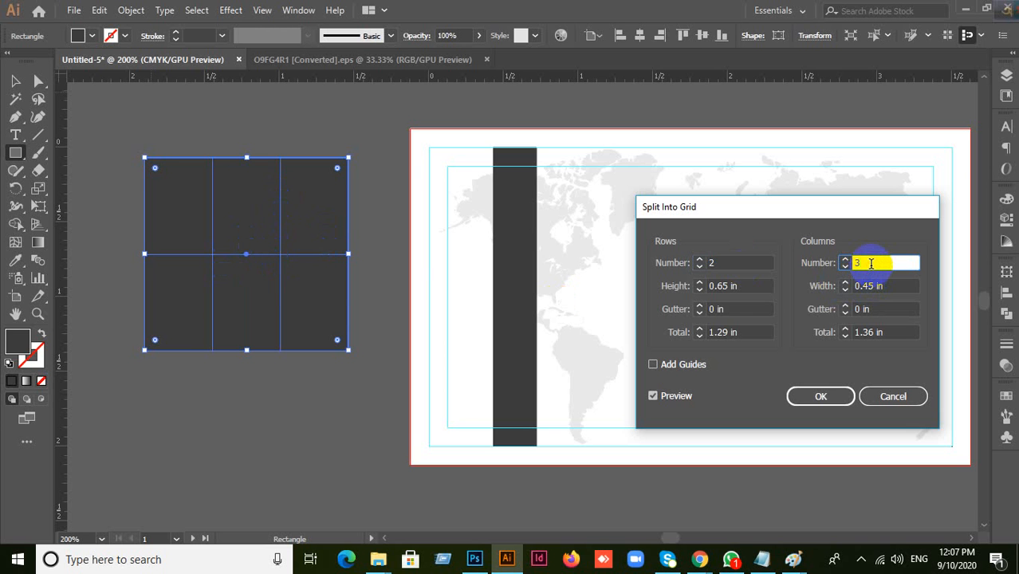
pyautogui.write('2')
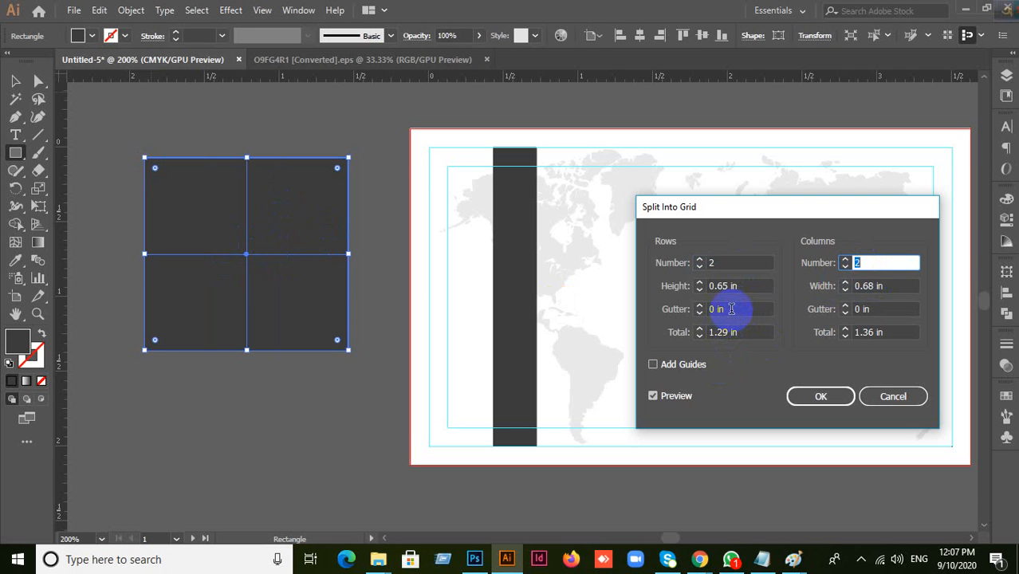
# Step: Set the row and column gutters to 0.1 in, apply the 2 x 2 grid split and deselect the pieces
pyautogui.click(732, 309)
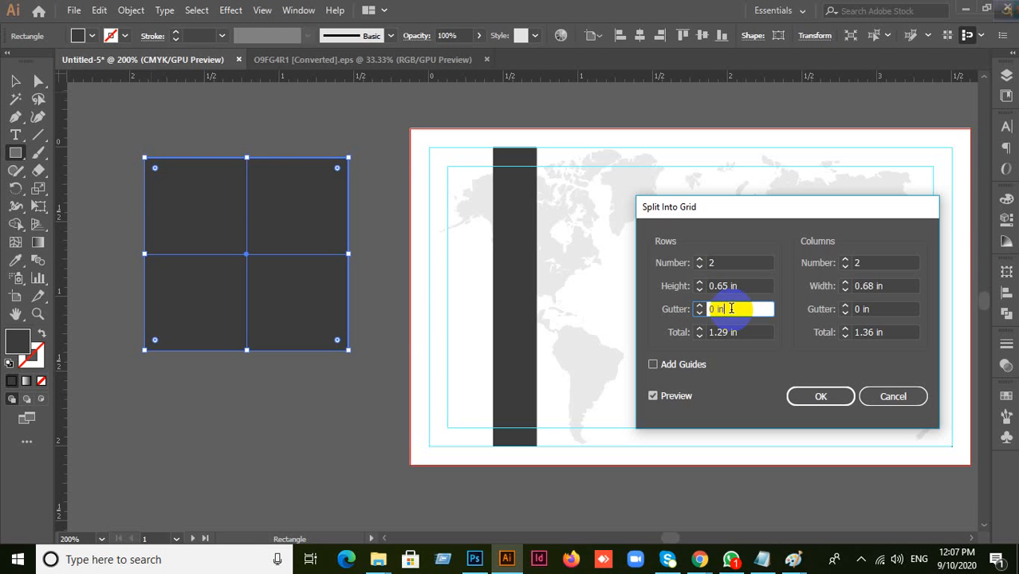
pyautogui.press('Up')
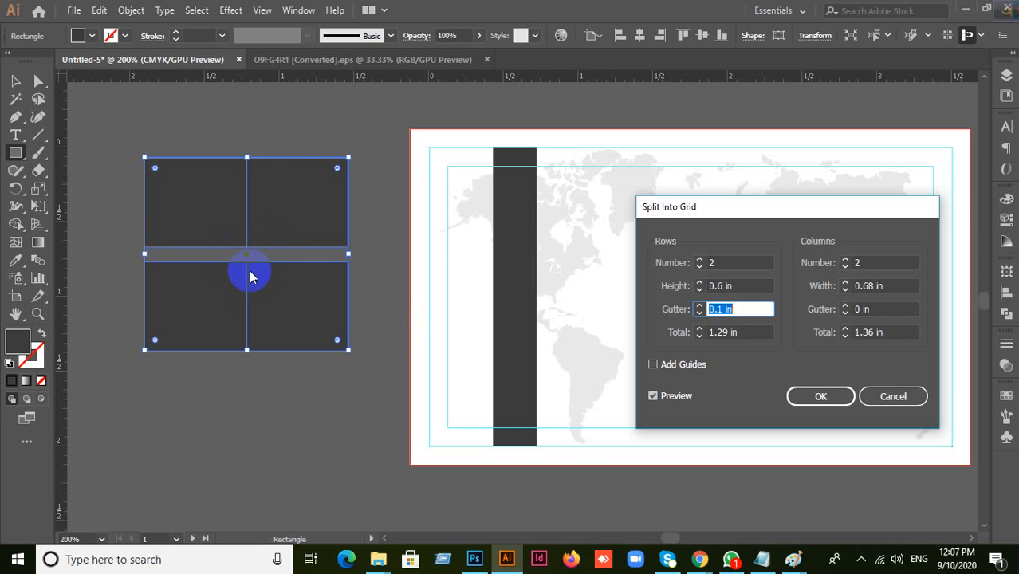
pyautogui.click(885, 310)
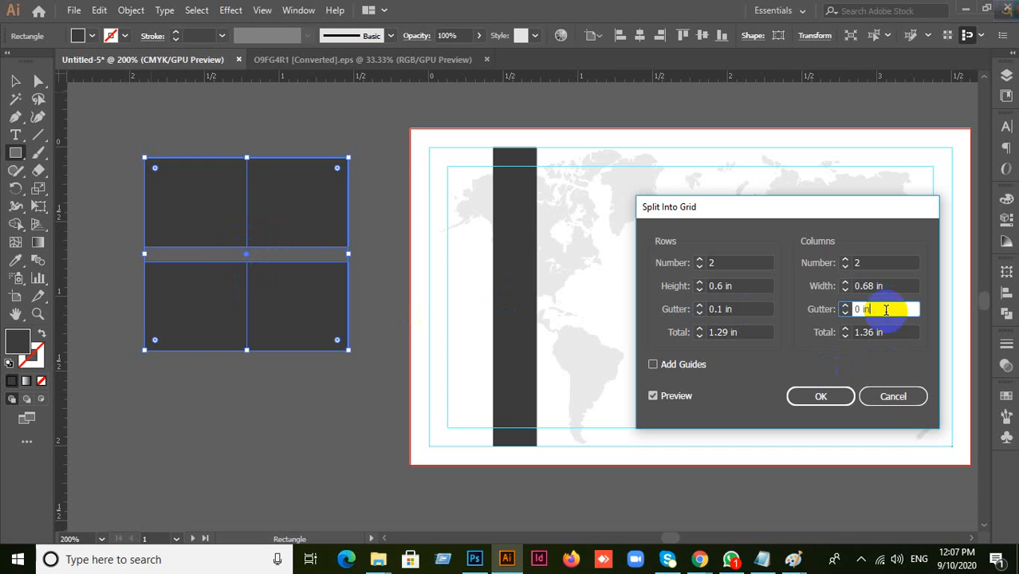
pyautogui.press('Up')
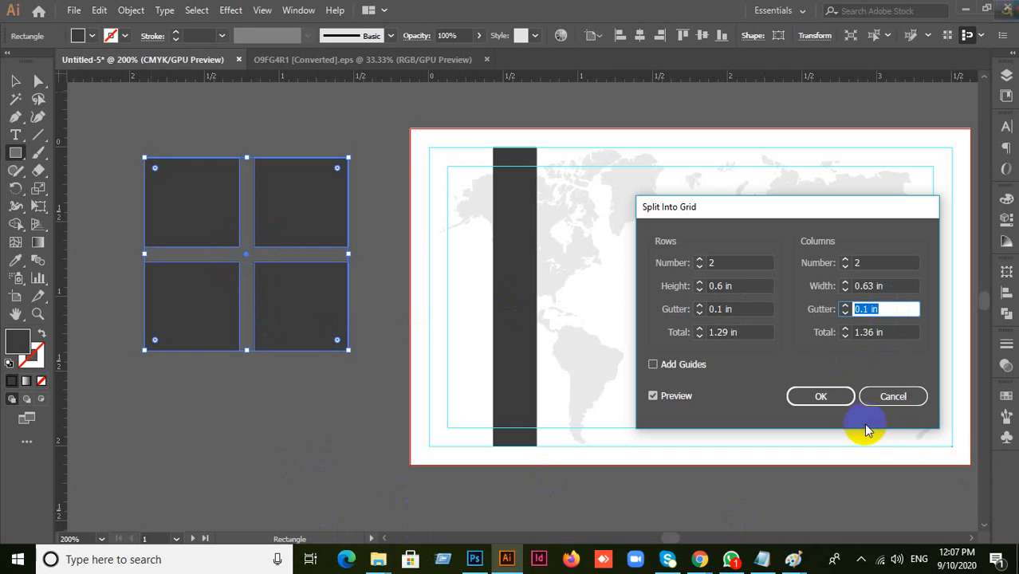
pyautogui.click(821, 396)
pyautogui.click(15, 81)
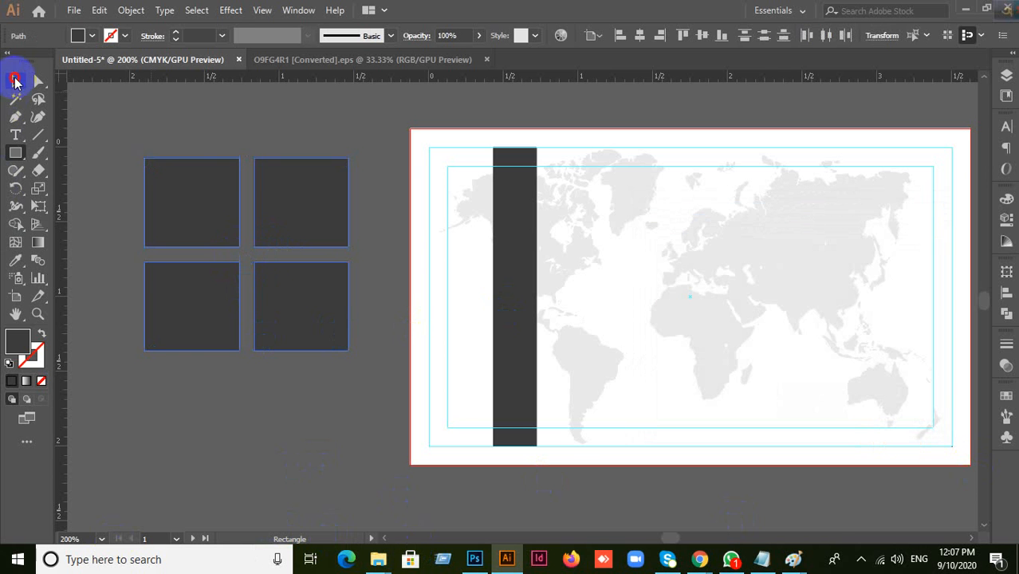
pyautogui.click(179, 434)
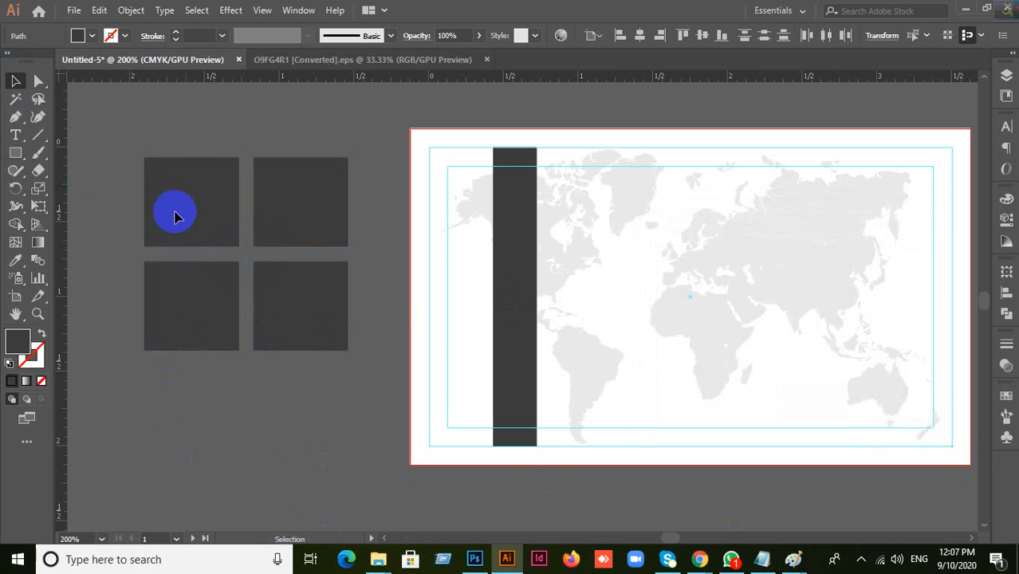
# Step: Select the four split pieces one at a time to check that they are separate shapes, and deselect them
pyautogui.click(215, 343)
pyautogui.click(289, 335)
pyautogui.click(200, 221)
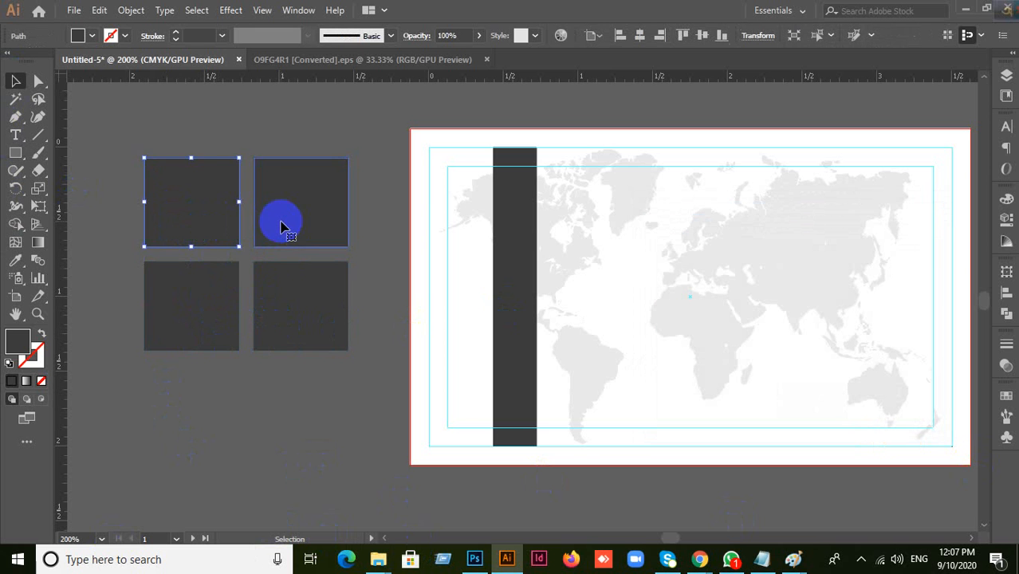
pyautogui.click(281, 227)
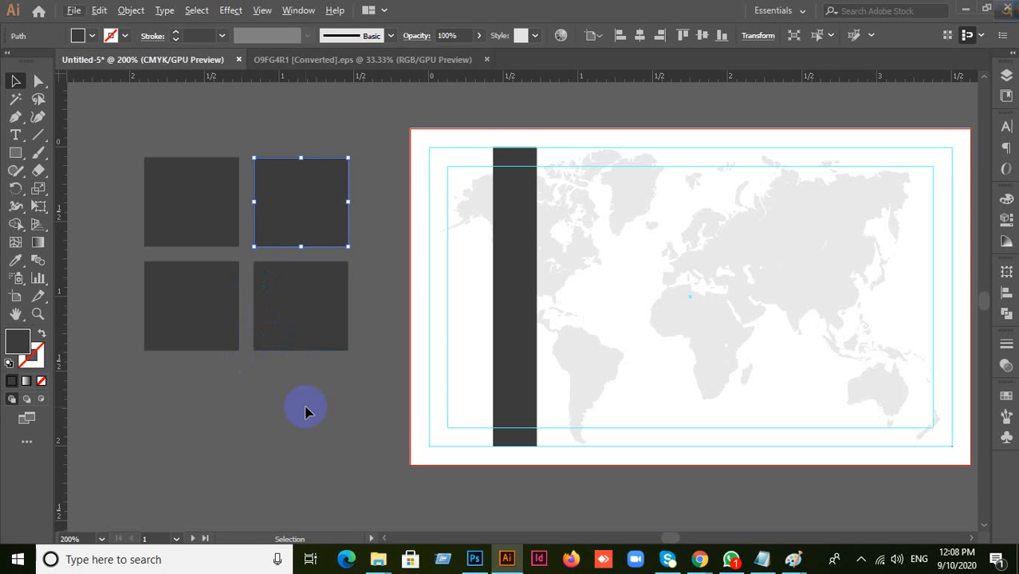
pyautogui.scroll(-1, 305, 409)
pyautogui.click(321, 434)
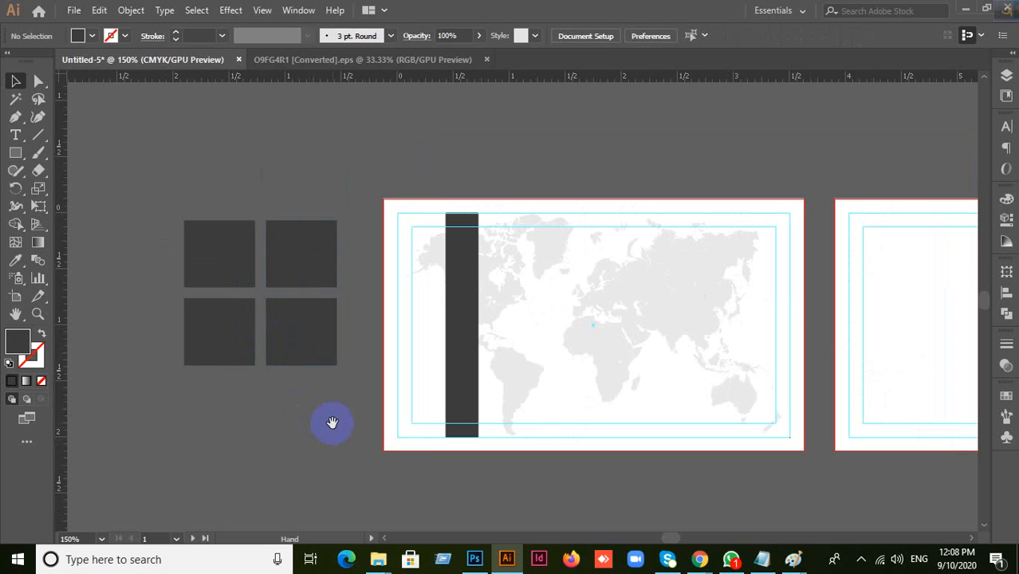
# Step: Delete all four split pieces from the pasteboard beside the first card
pyautogui.moveTo(331, 422); pyautogui.dragTo(307, 384)
pyautogui.moveTo(167, 164); pyautogui.dragTo(303, 351)
pyautogui.press('Delete')
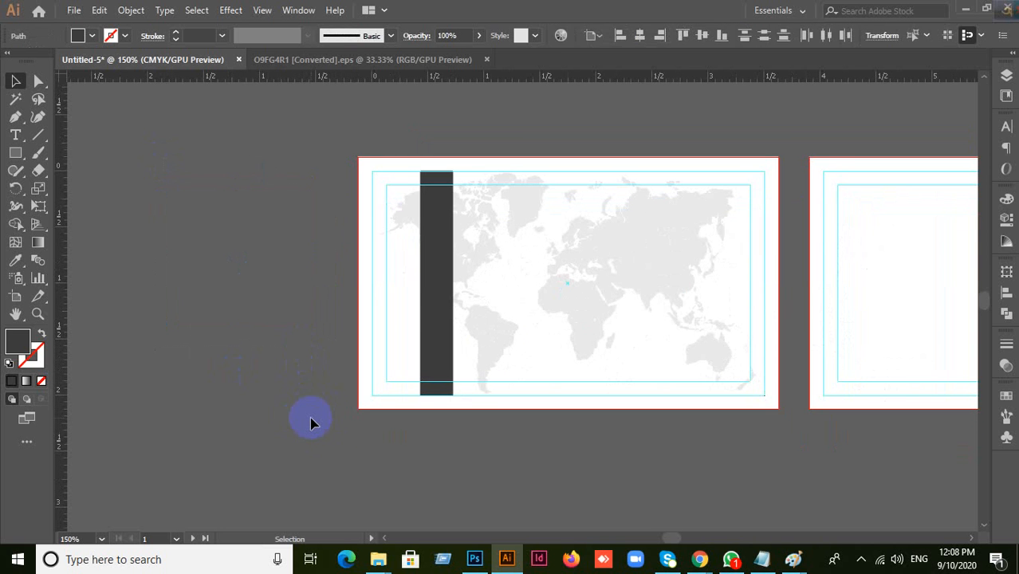
# Step: Draw an upright rectangle about 1.18 x 1.61 in on the empty pasteboard beside the first card
pyautogui.moveTo(146, 157)
pyautogui.mouseDown()
pyautogui.moveTo(191, 205)
pyautogui.moveTo(277, 336)
pyautogui.mouseUp()
pyautogui.click(22, 82)
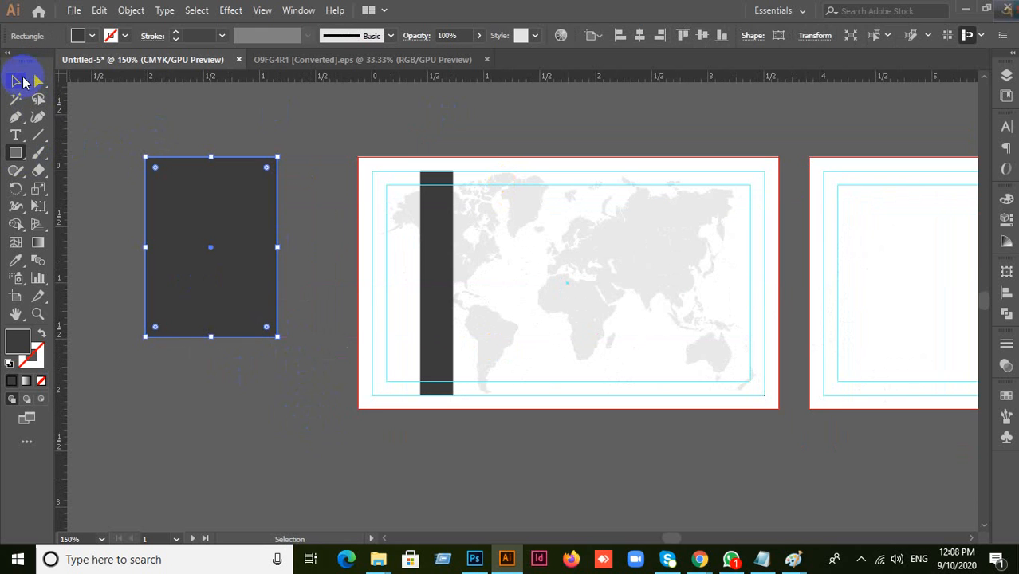
# Step: Start Split Into Grid on the upright rectangle with the preview on, using 2 rows and 3 columns
pyautogui.click(131, 10)
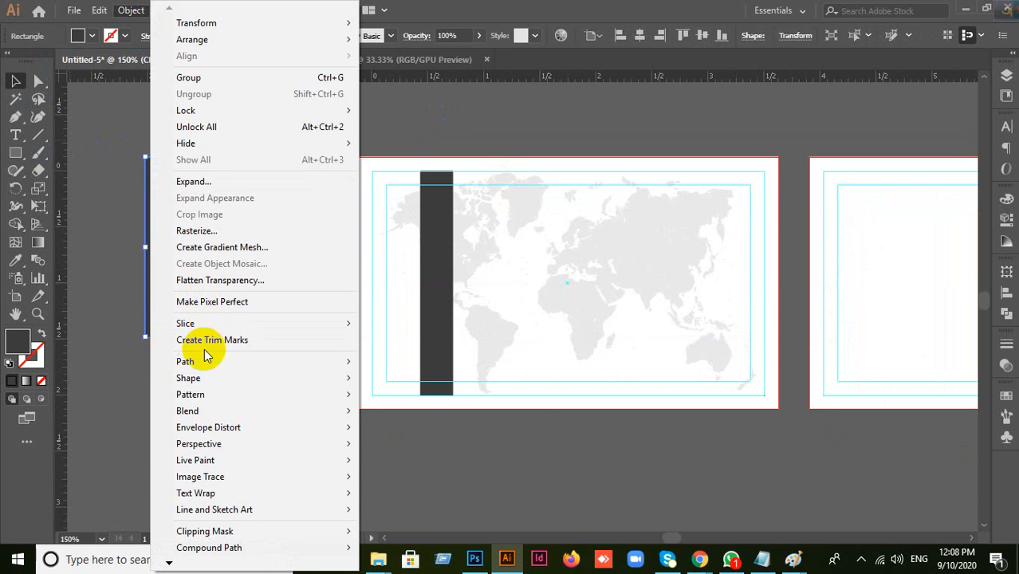
pyautogui.moveTo(200, 361)
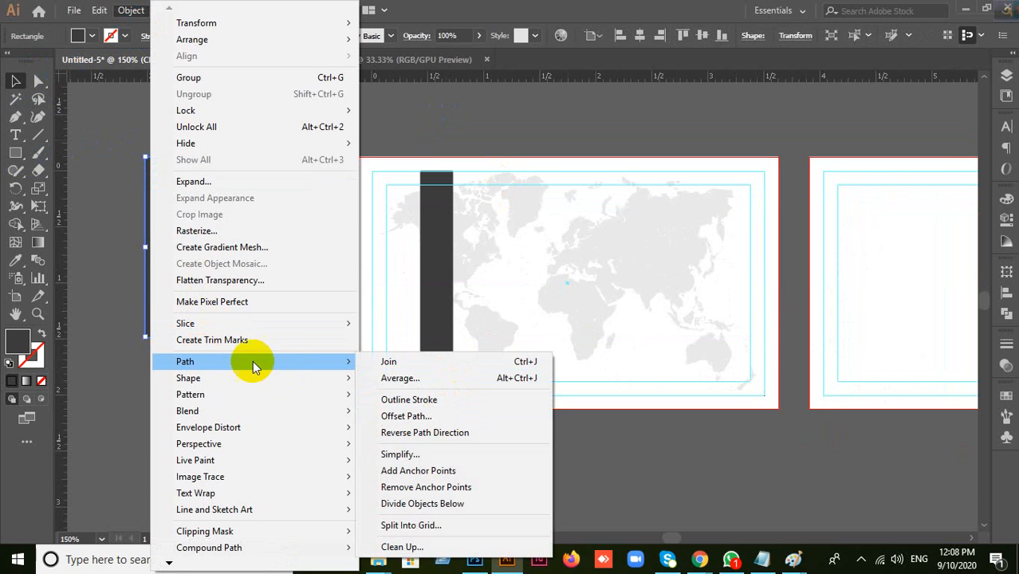
pyautogui.moveTo(295, 363)
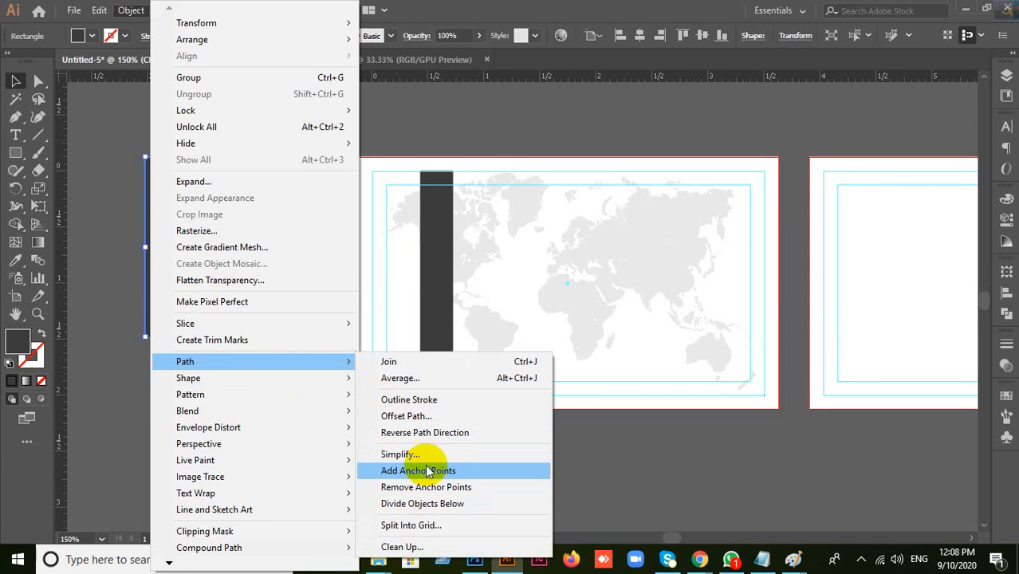
pyautogui.click(431, 526)
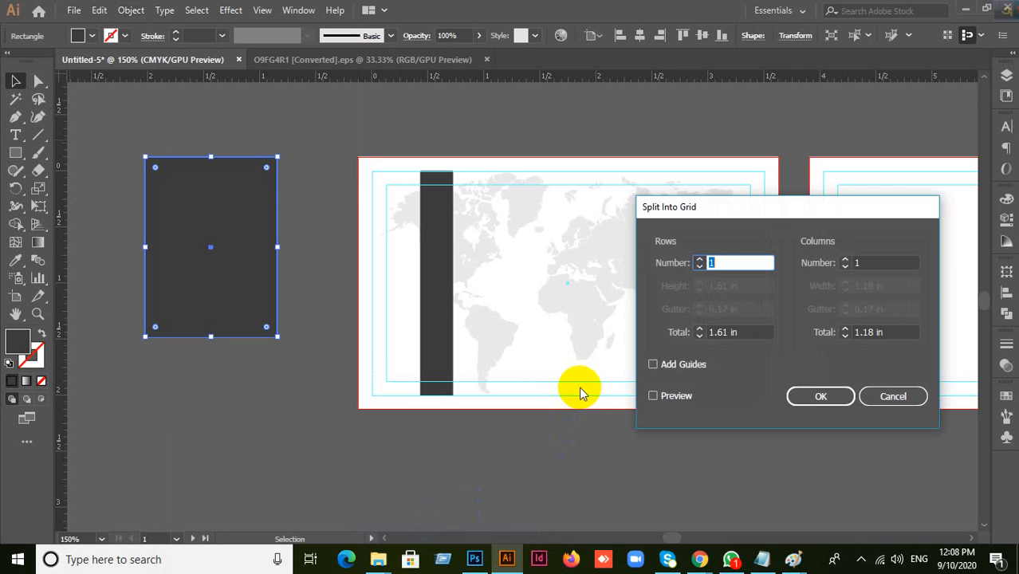
pyautogui.click(653, 396)
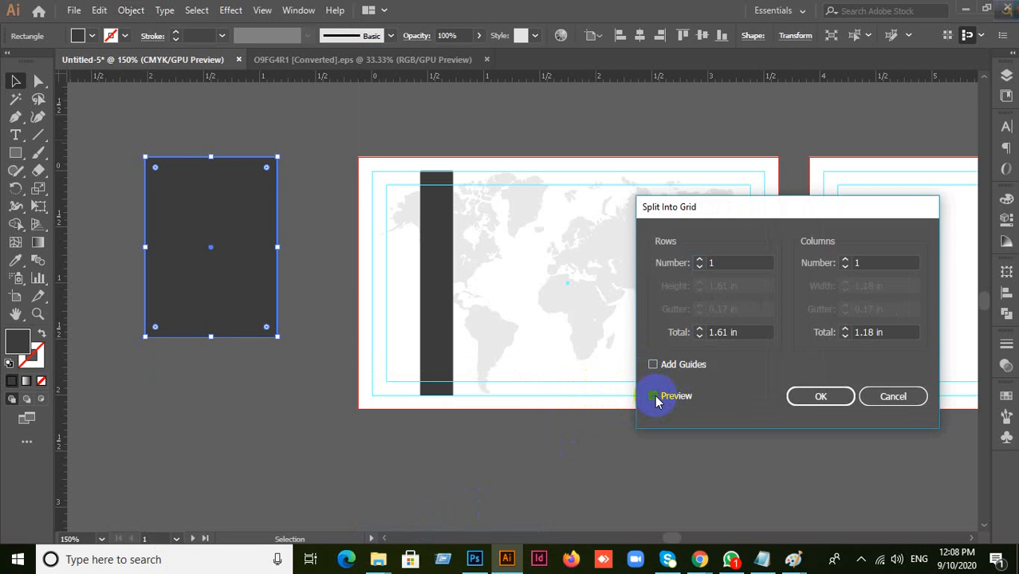
pyautogui.click(733, 262)
pyautogui.press('Up')
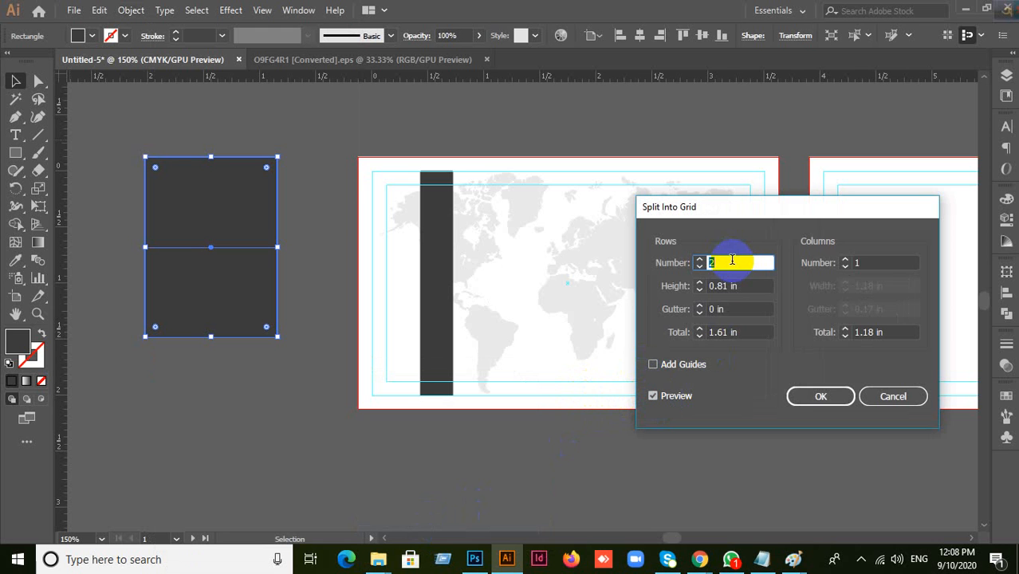
pyautogui.click(865, 261)
pyautogui.press('Up')
pyautogui.press('Up')
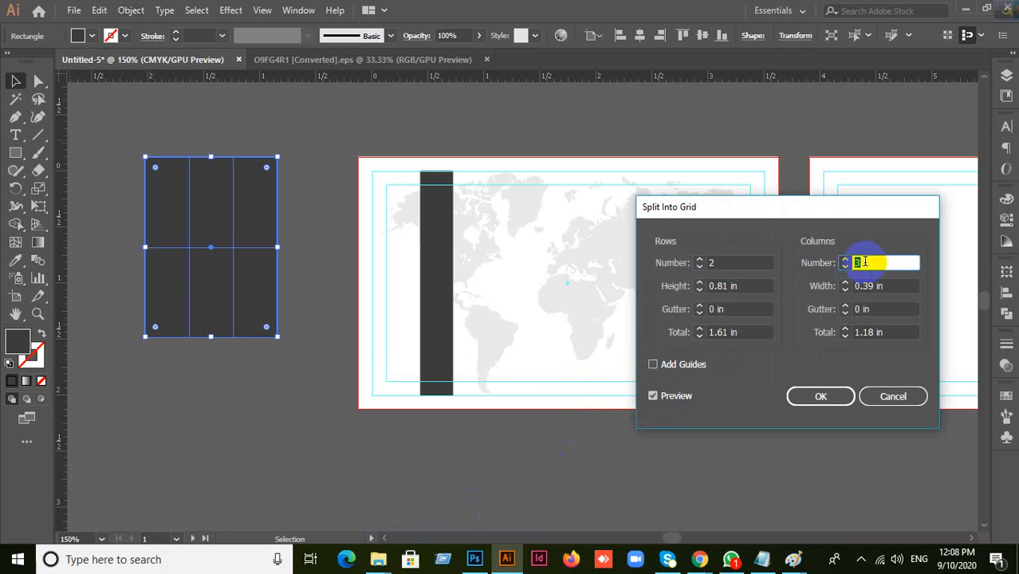
# Step: Apply the grid split with row and column gutters of 0.1 in and select all six pieces
pyautogui.click(742, 307)
pyautogui.press('Up')
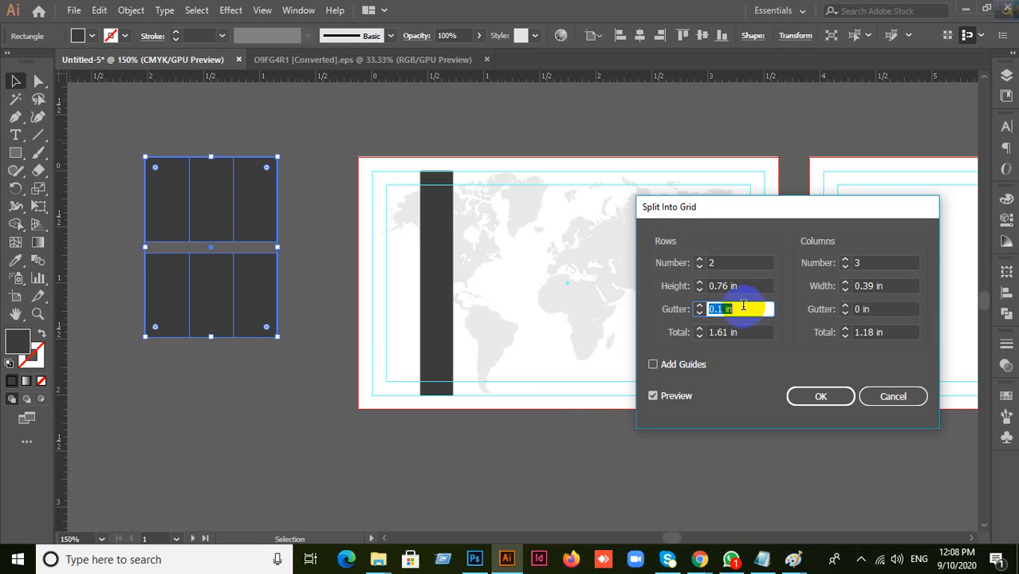
pyautogui.click(878, 308)
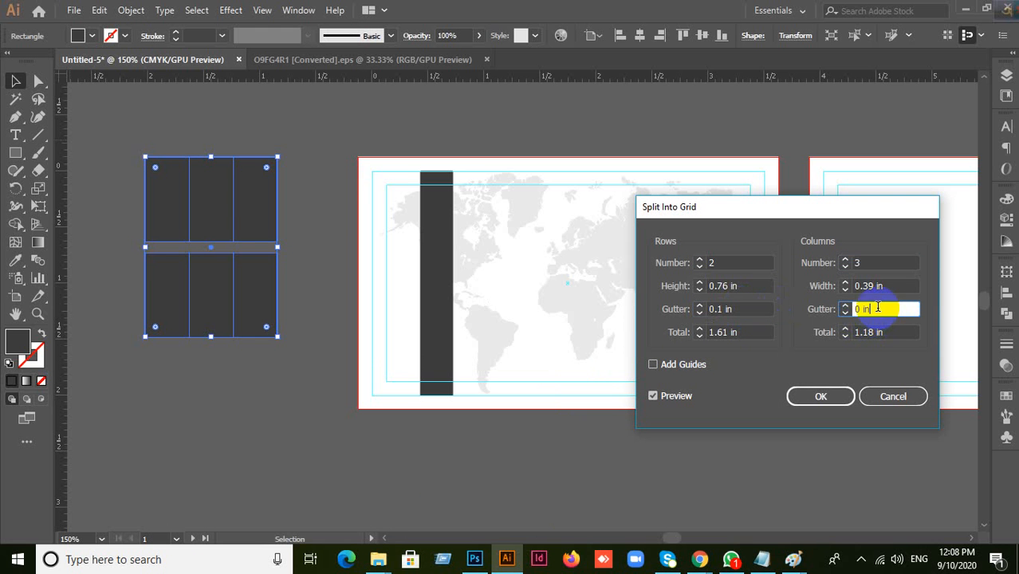
pyautogui.press('Up')
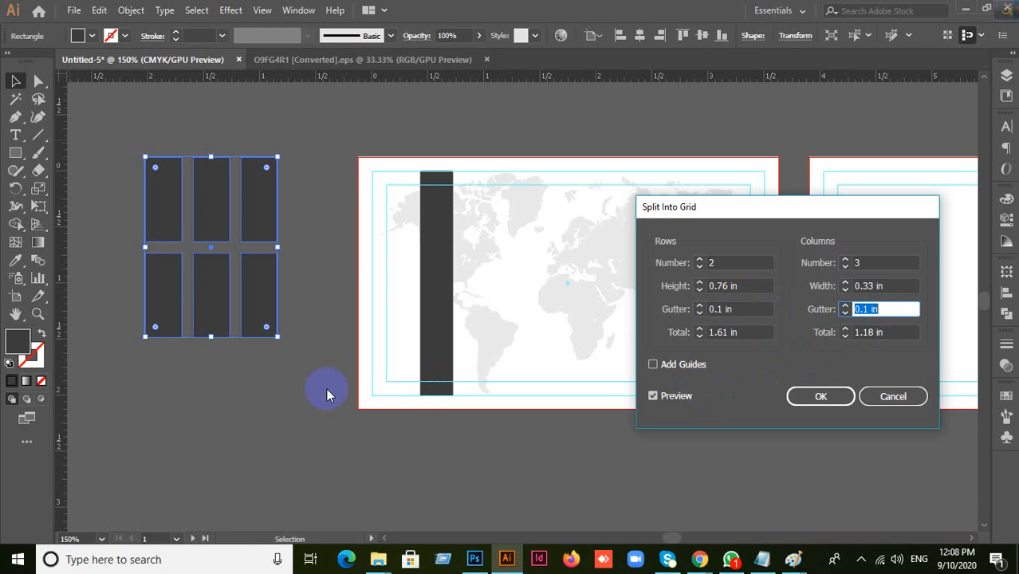
pyautogui.click(808, 404)
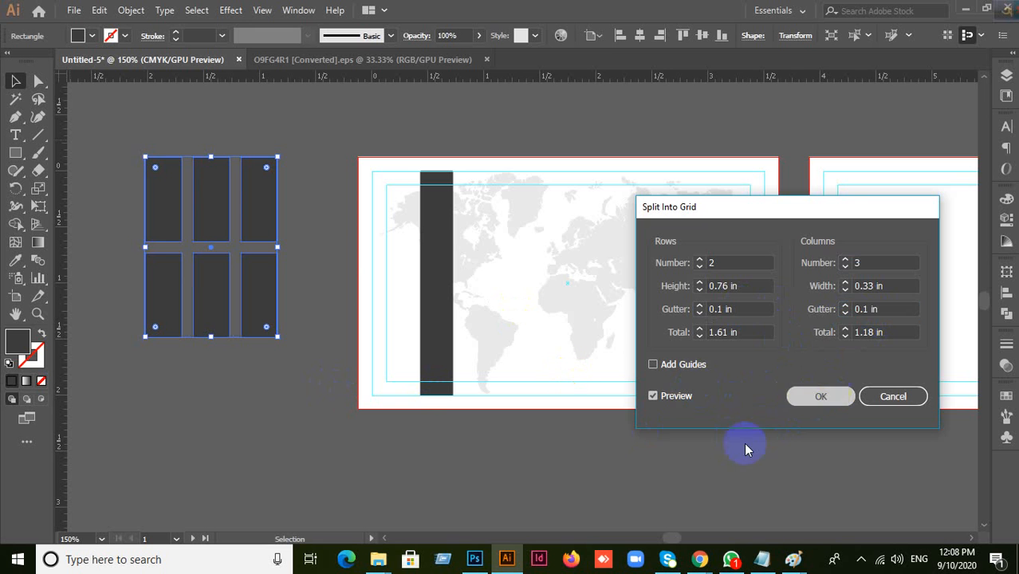
pyautogui.click(417, 475)
pyautogui.moveTo(137, 156); pyautogui.dragTo(298, 382)
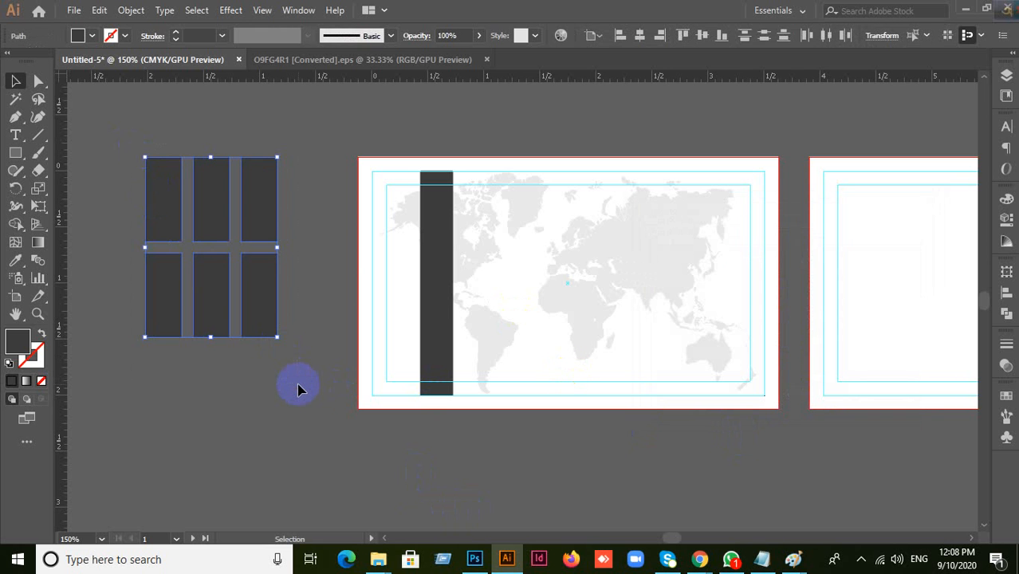
# Step: Delete the selected grid of six dark rectangles beside the first artboard
pyautogui.press('Delete')
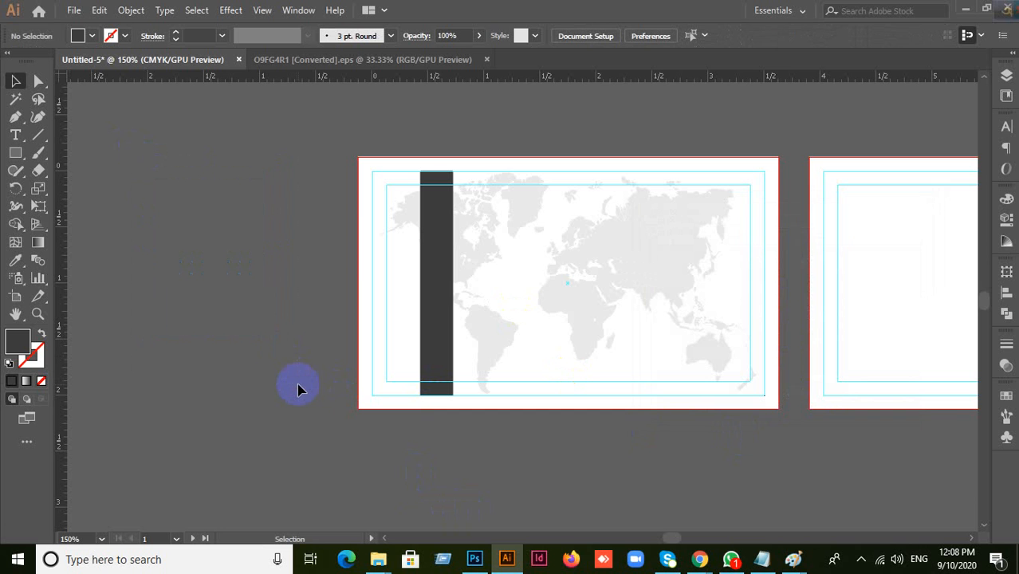
pyautogui.click(431, 286)
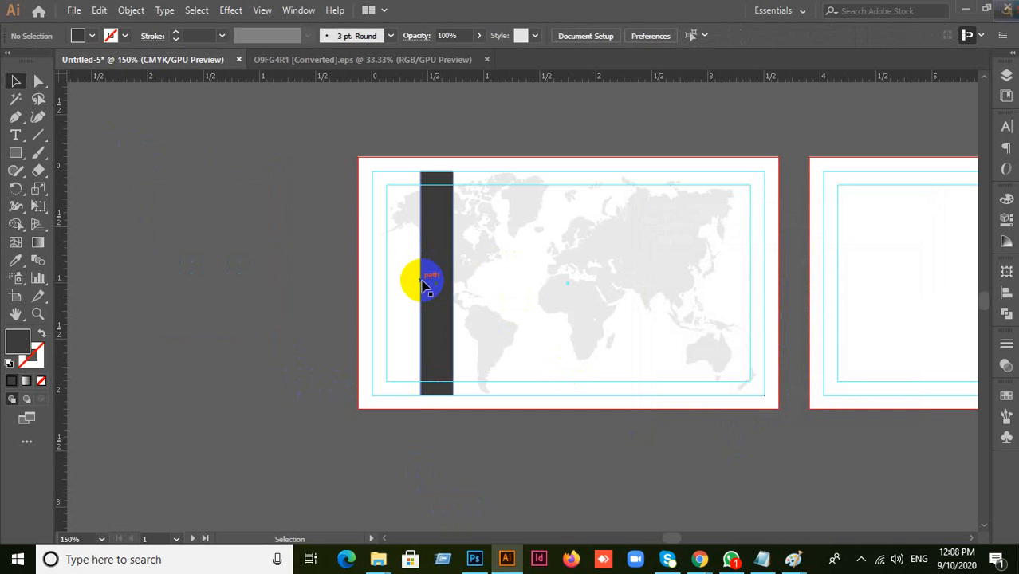
pyautogui.click(360, 268)
# Step: Split the dark vertical bar on the map into a grid of 3 rows with a 0.2 in row gutter, with preview on
pyautogui.click(447, 255)
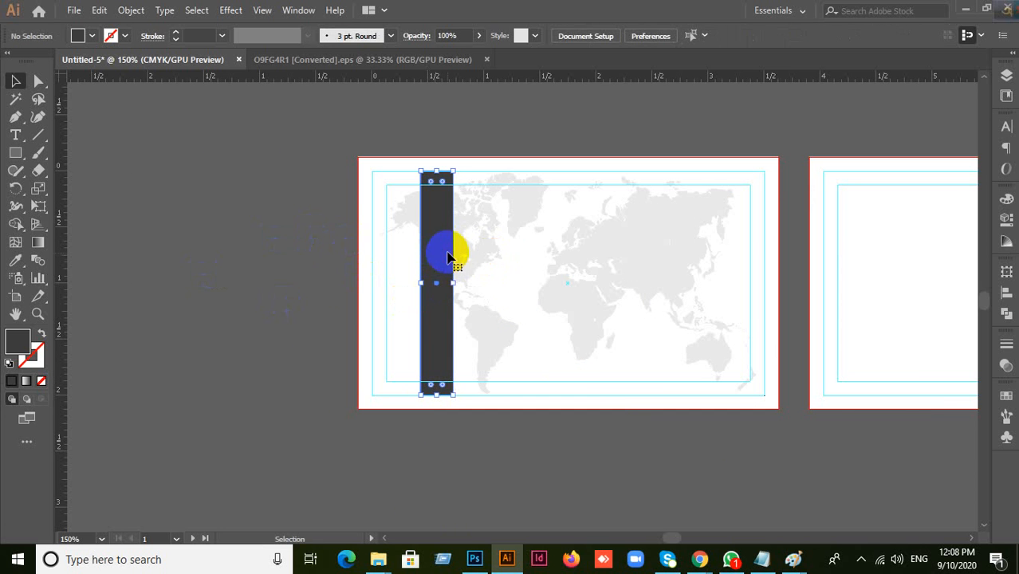
pyautogui.click(123, 10)
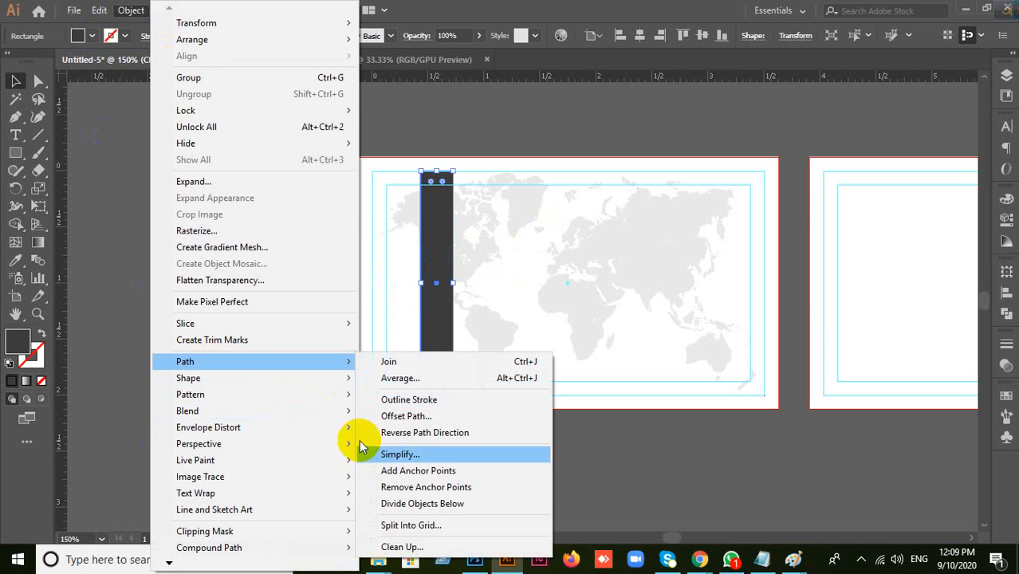
pyautogui.click(408, 525)
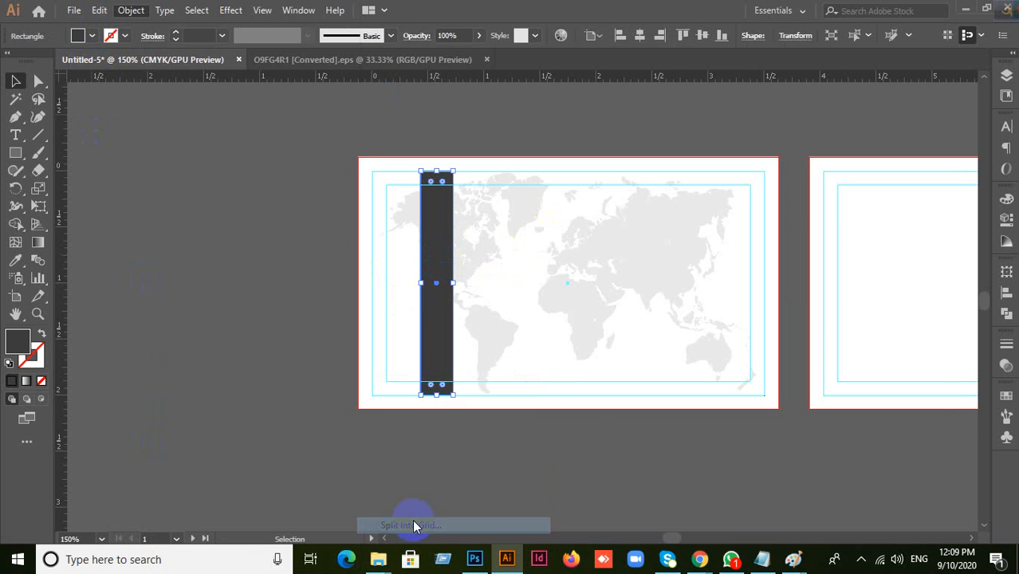
pyautogui.click(654, 396)
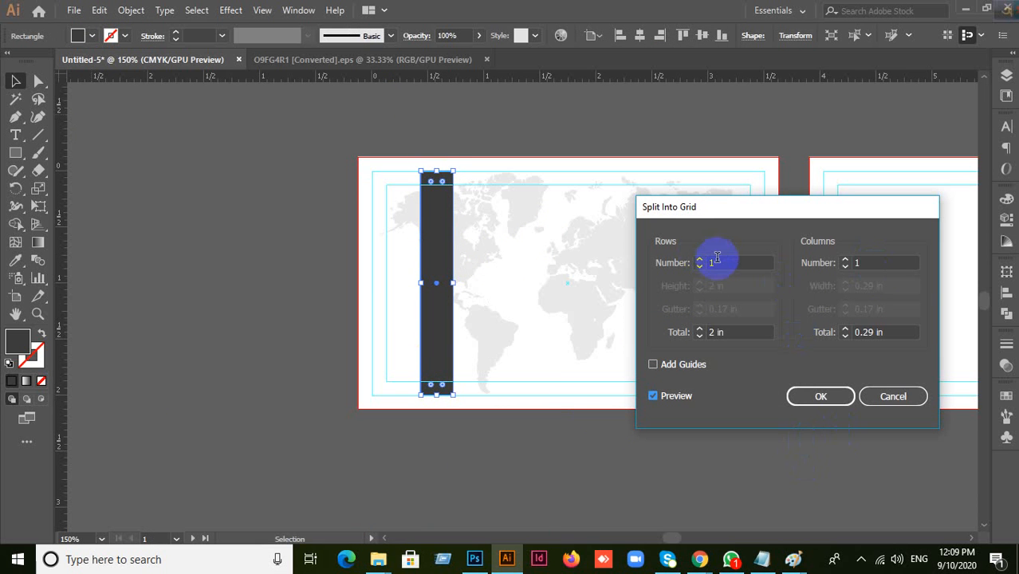
pyautogui.click(717, 262)
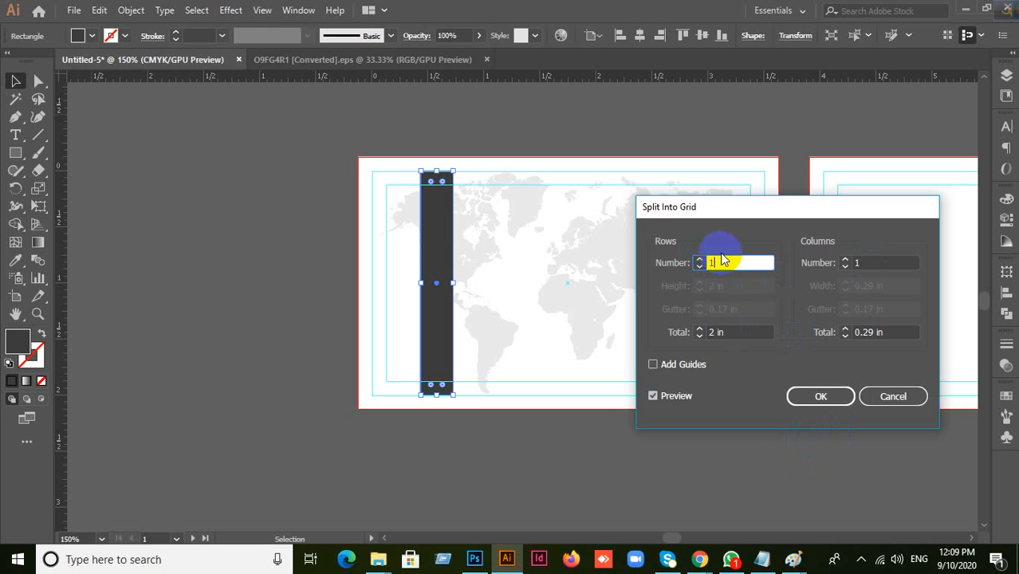
pyautogui.press('Up')
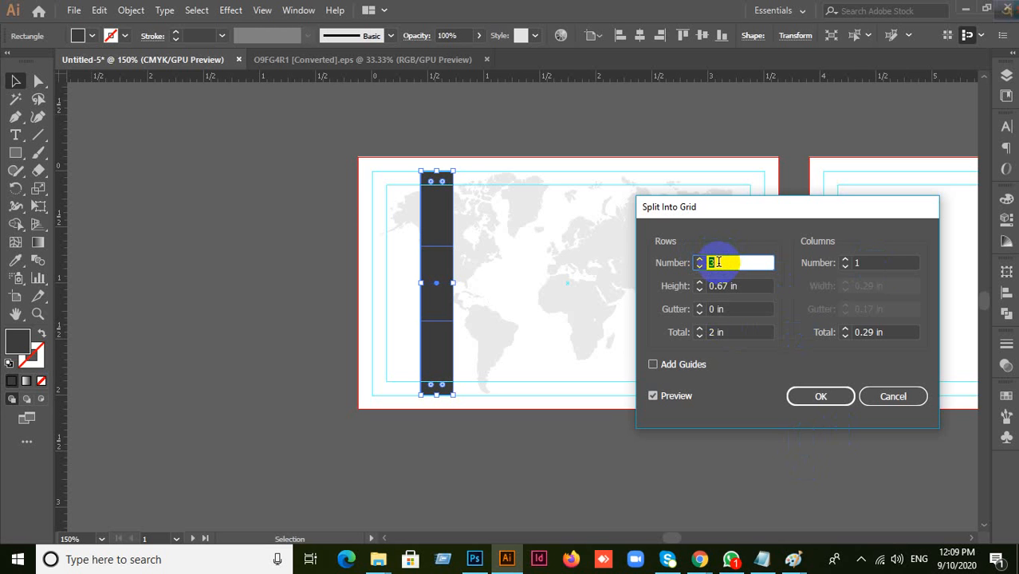
pyautogui.click(736, 309)
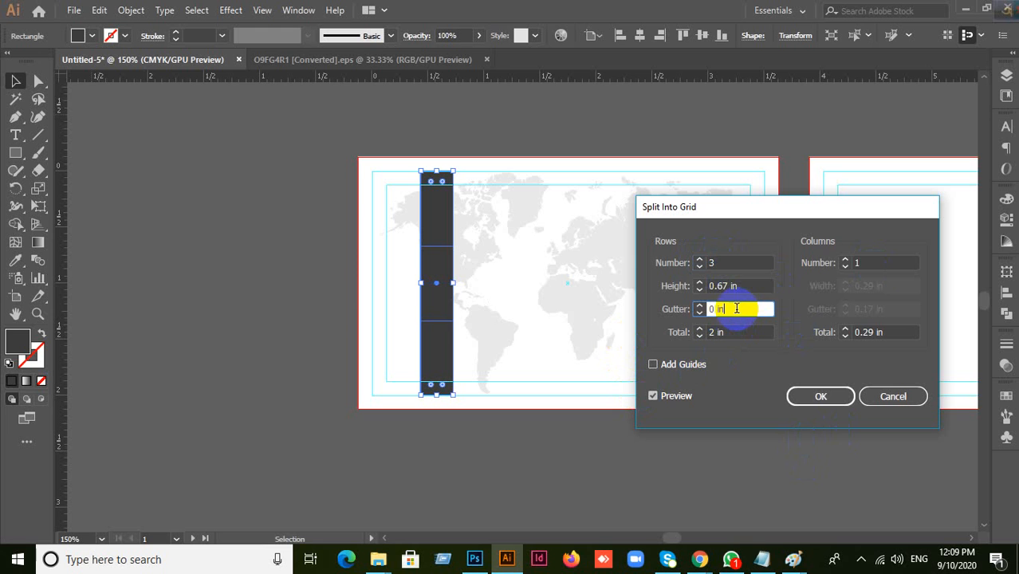
pyautogui.press('Up')
pyautogui.press('Up')
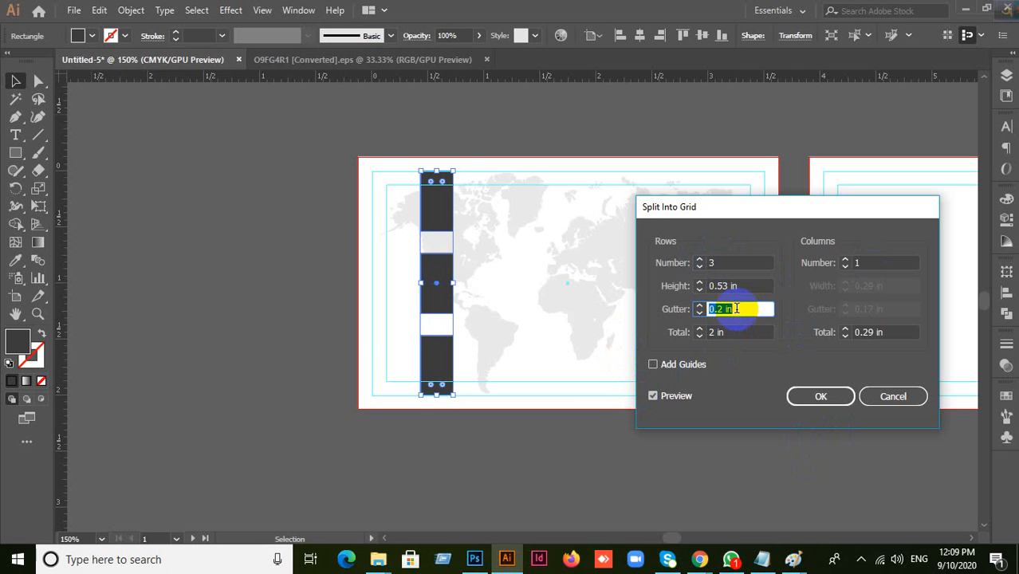
pyautogui.click(804, 395)
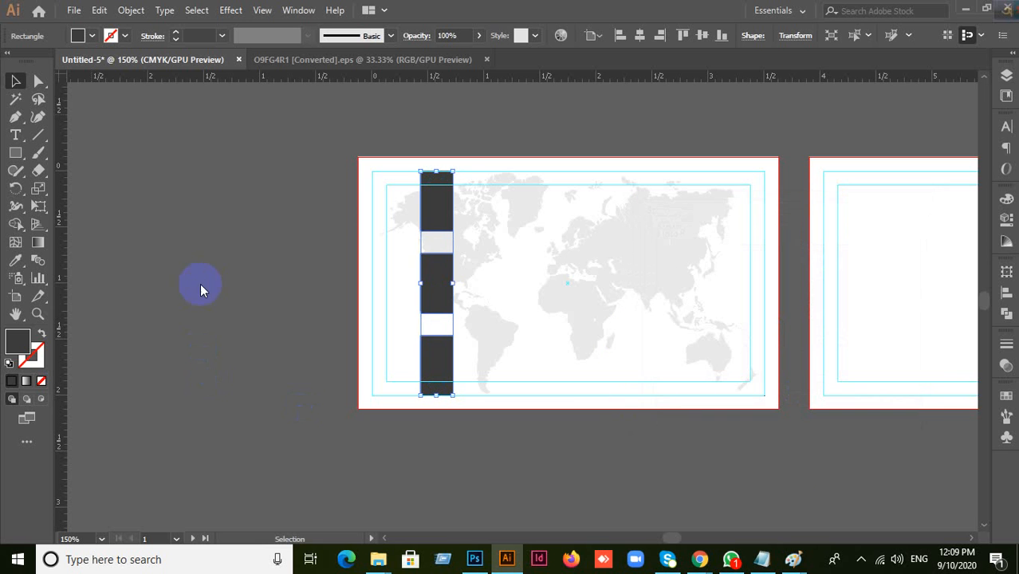
# Step: Examine the separate pieces of the split bar and the gaps between them
pyautogui.click(201, 285)
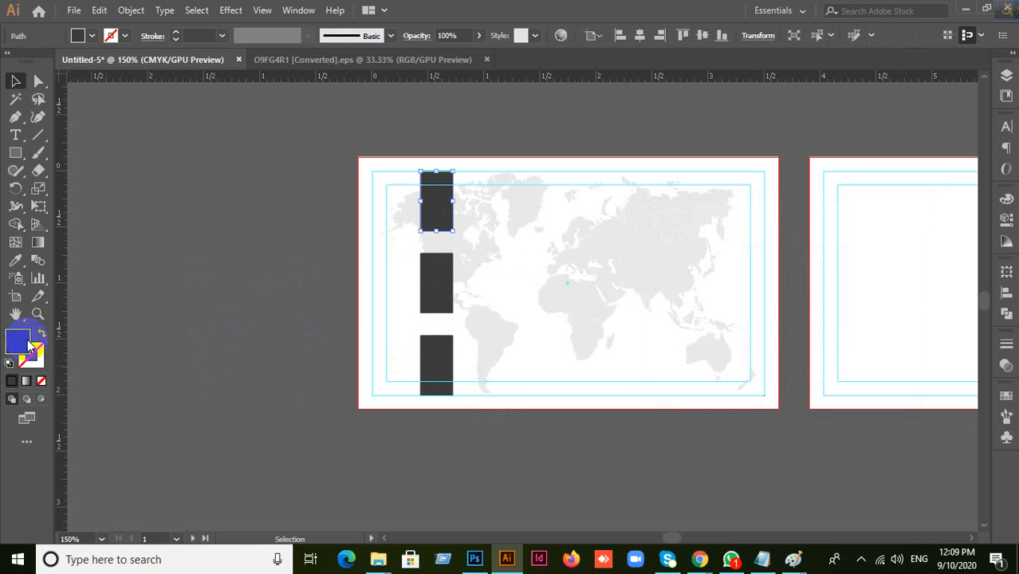
pyautogui.click(284, 357)
pyautogui.scroll(1, 514, 332)
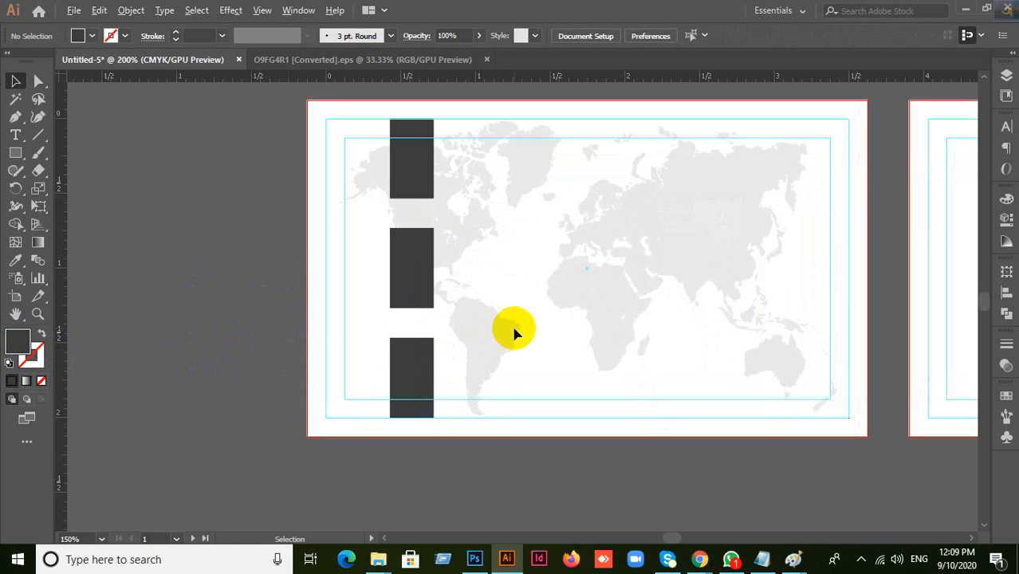
pyautogui.moveTo(539, 269); pyautogui.dragTo(563, 307)
pyautogui.scroll(1, 553, 311)
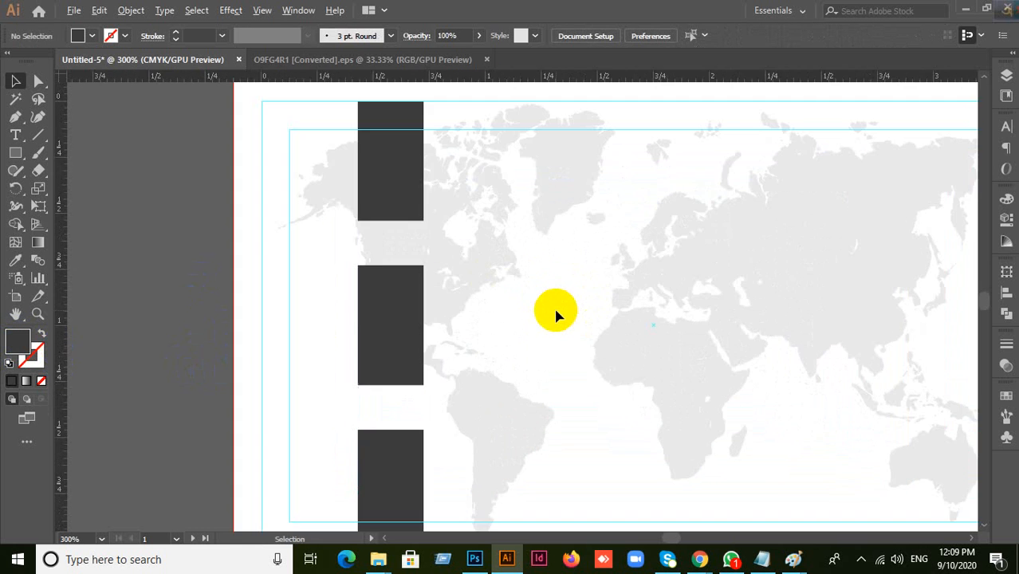
pyautogui.scroll(-1, 555, 315)
pyautogui.click(451, 330)
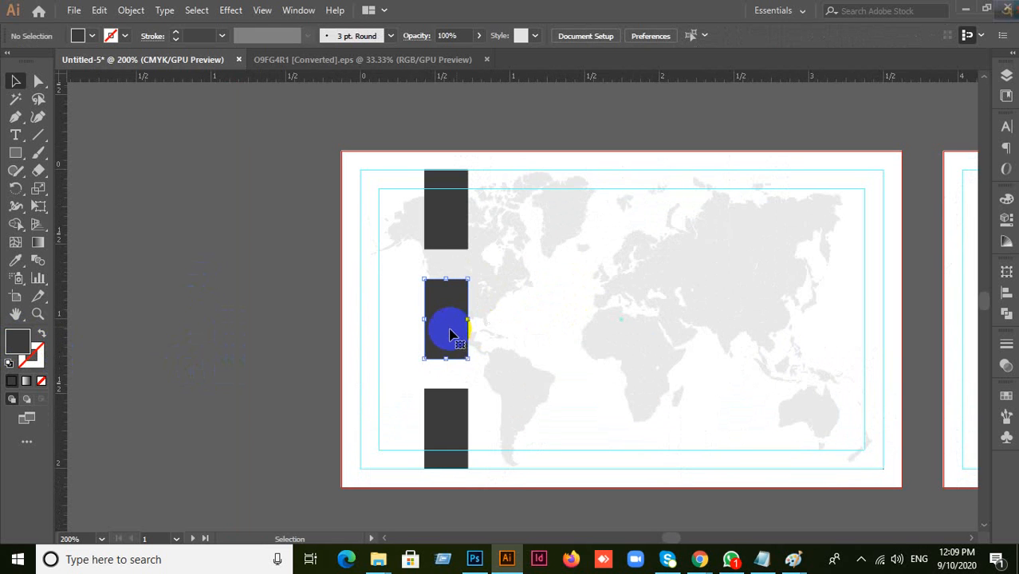
pyautogui.click(248, 363)
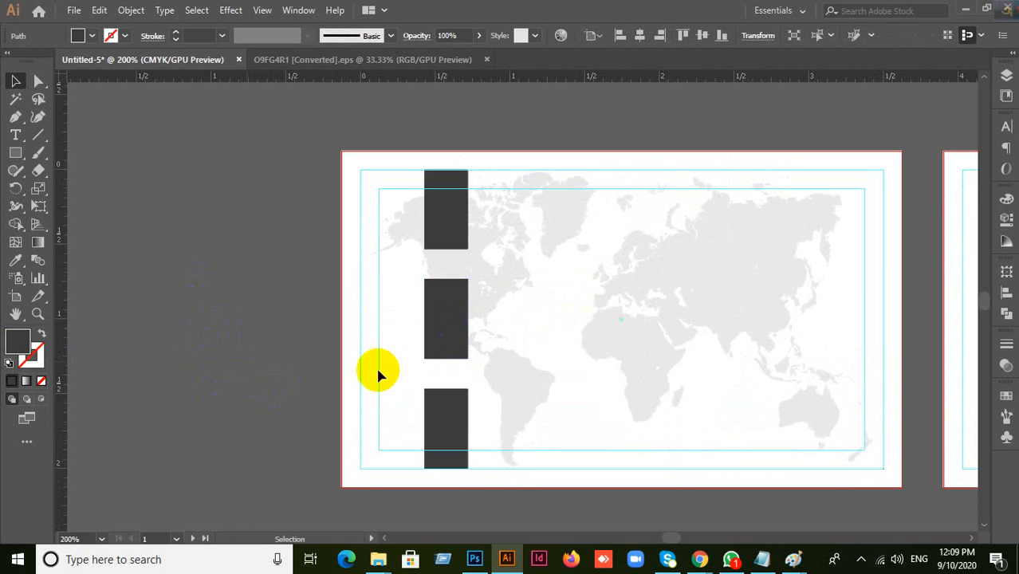
pyautogui.click(443, 319)
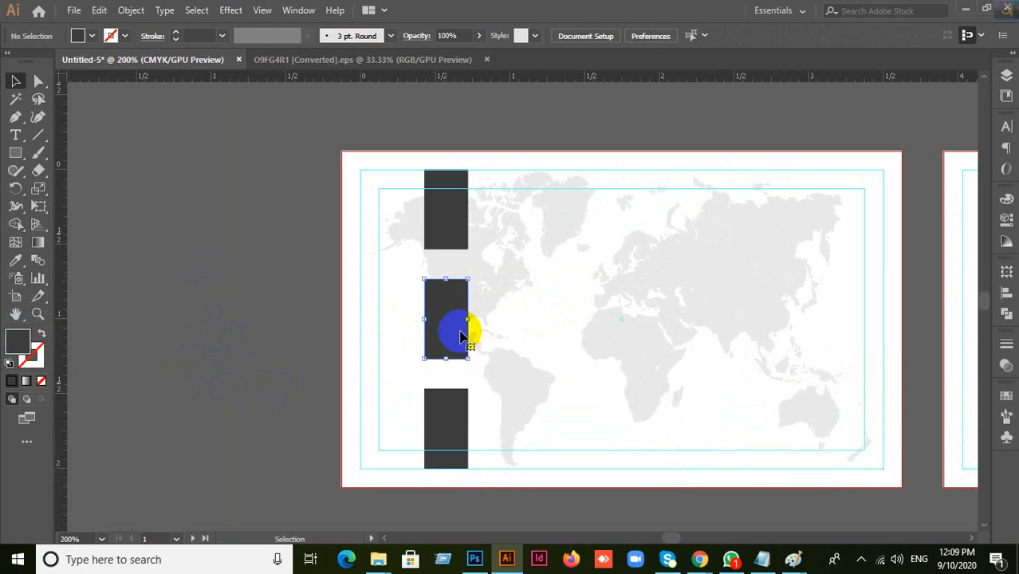
pyautogui.click(218, 352)
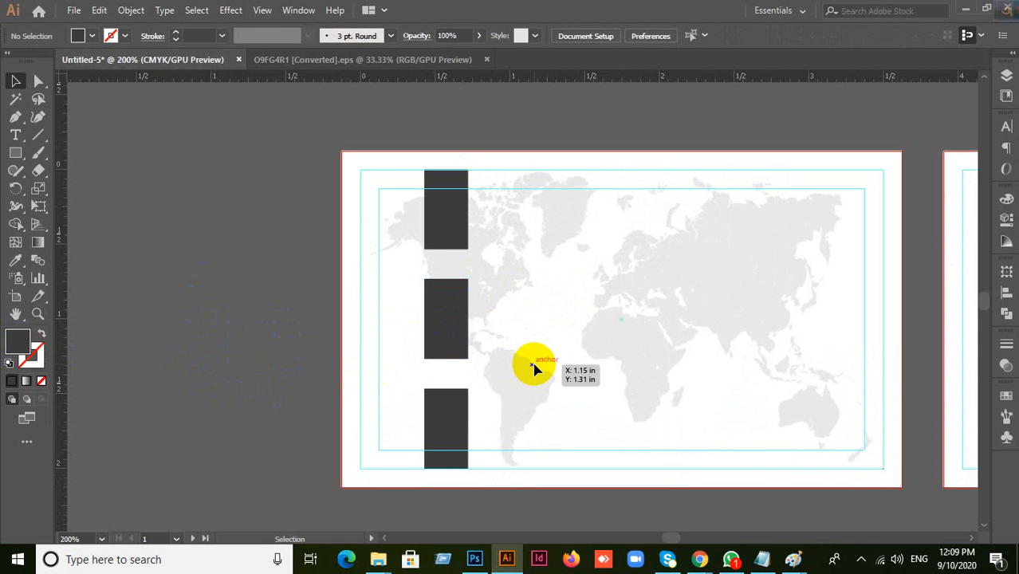
pyautogui.scroll(1, 534, 369)
pyautogui.scroll(-1, 534, 368)
# Step: Undo the grid split of the vertical bar
pyautogui.hotkey('ctrl', 'z')
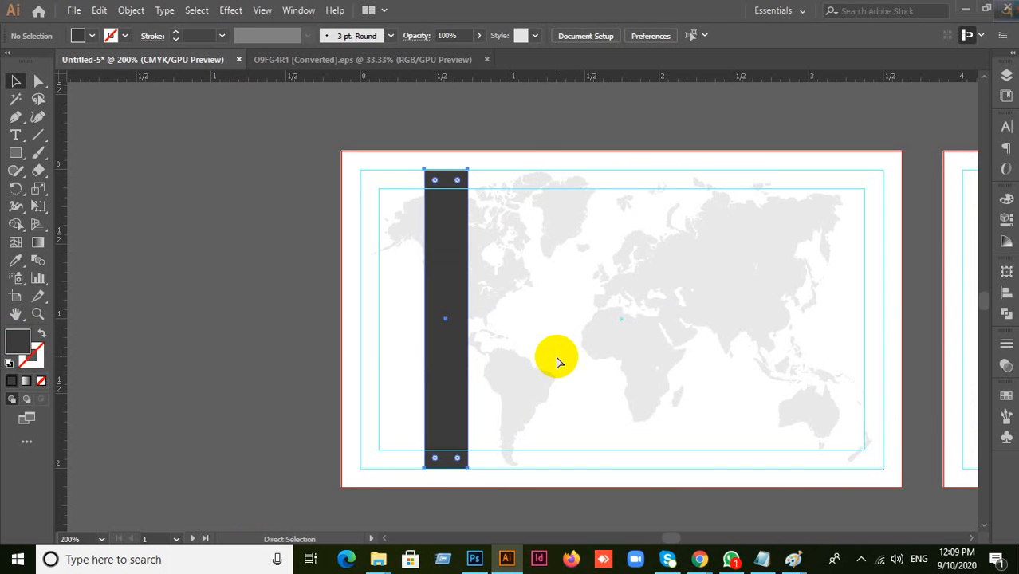
pyautogui.click(221, 314)
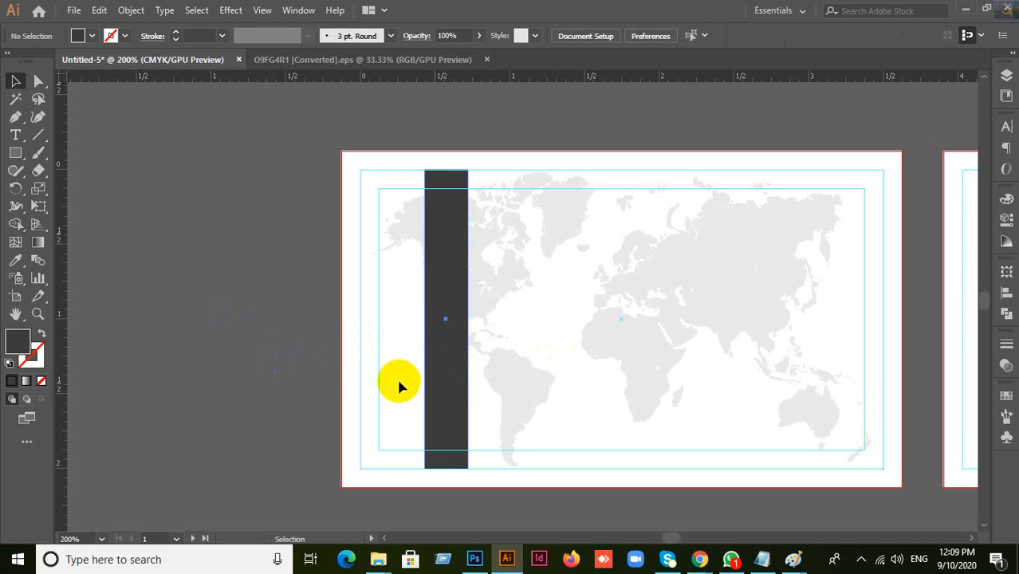
pyautogui.hotkey('ctrl', 'a')
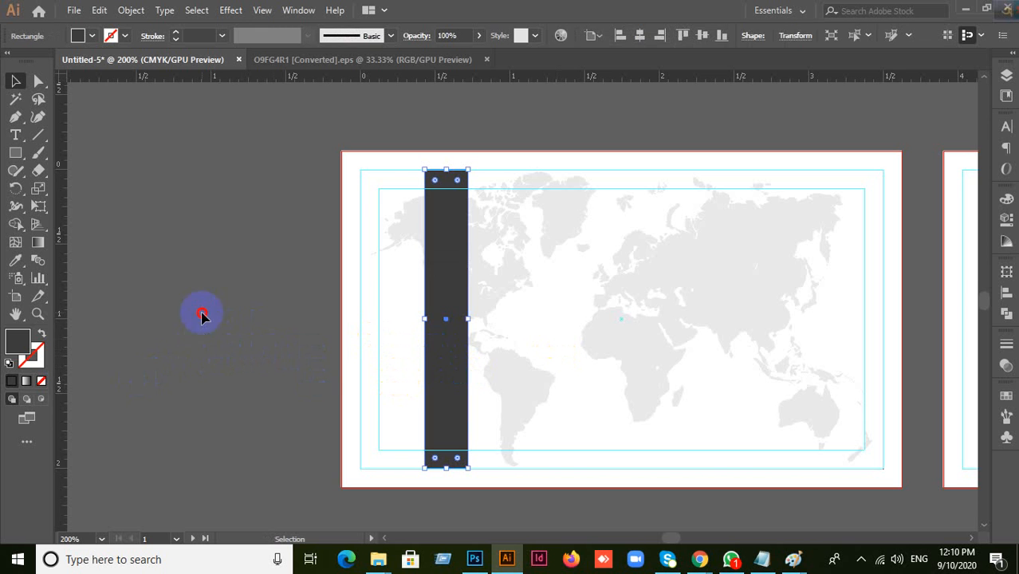
pyautogui.click(201, 315)
pyautogui.click(435, 263)
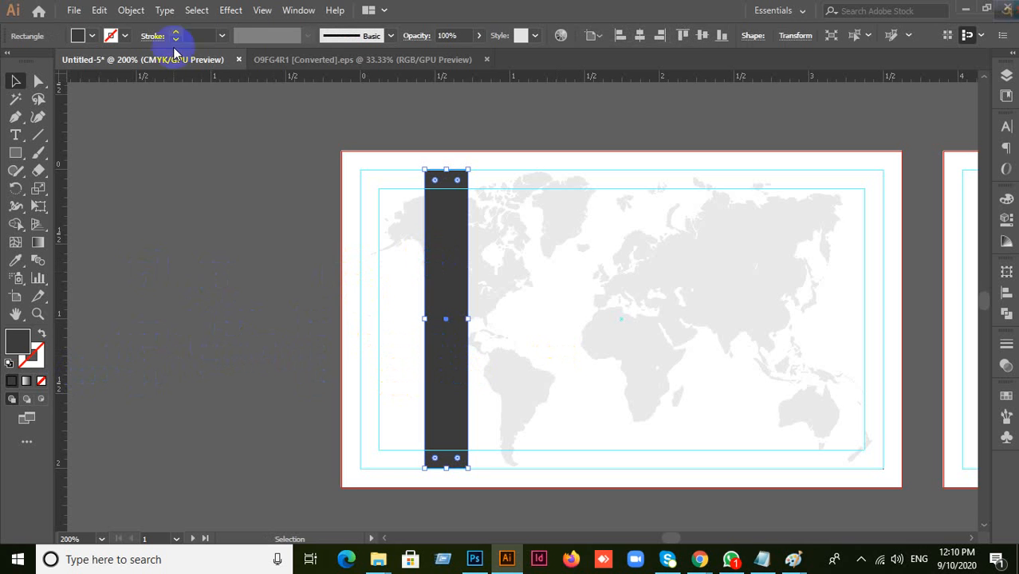
pyautogui.click(129, 11)
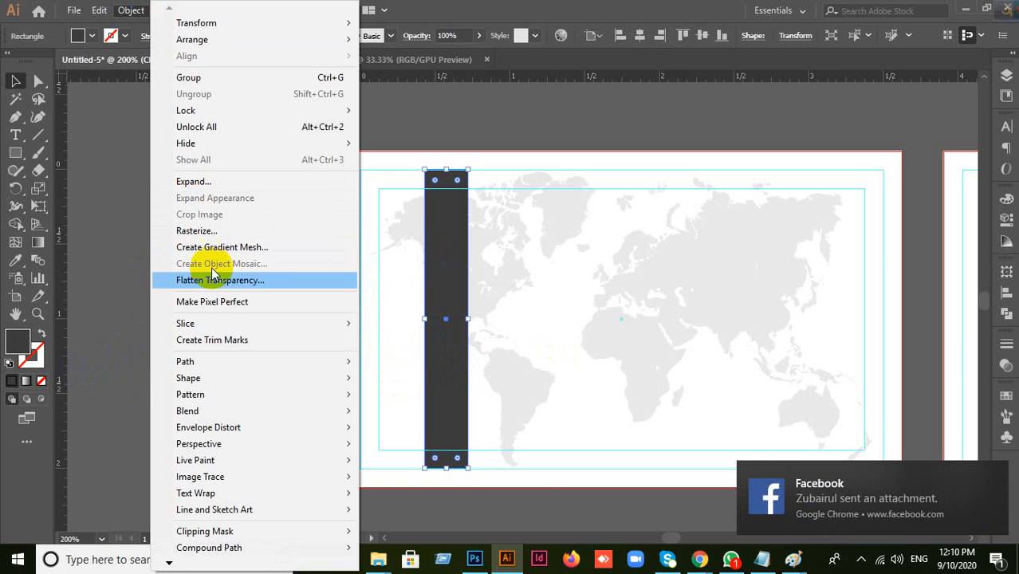
pyautogui.moveTo(212, 367)
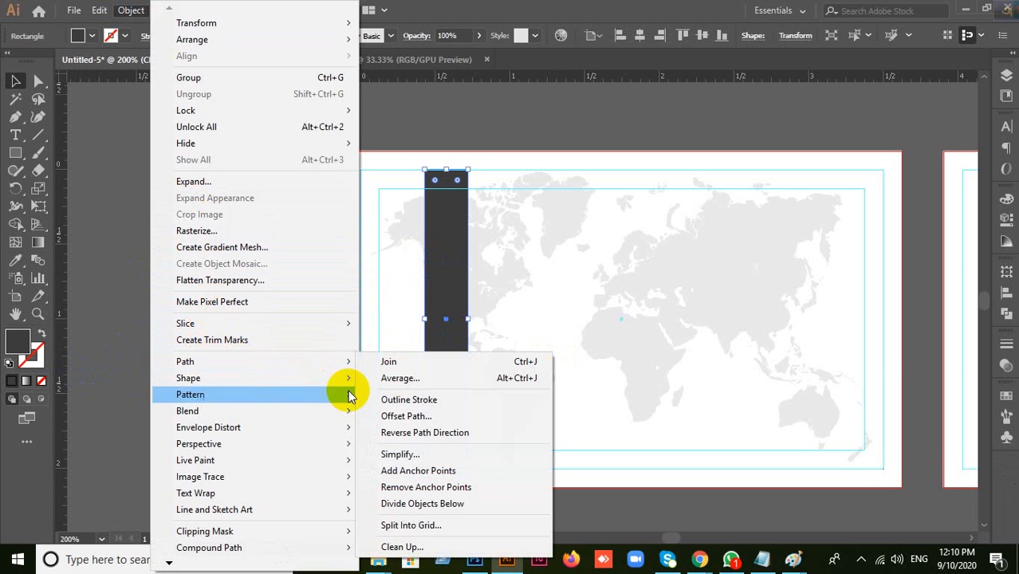
pyautogui.click(394, 418)
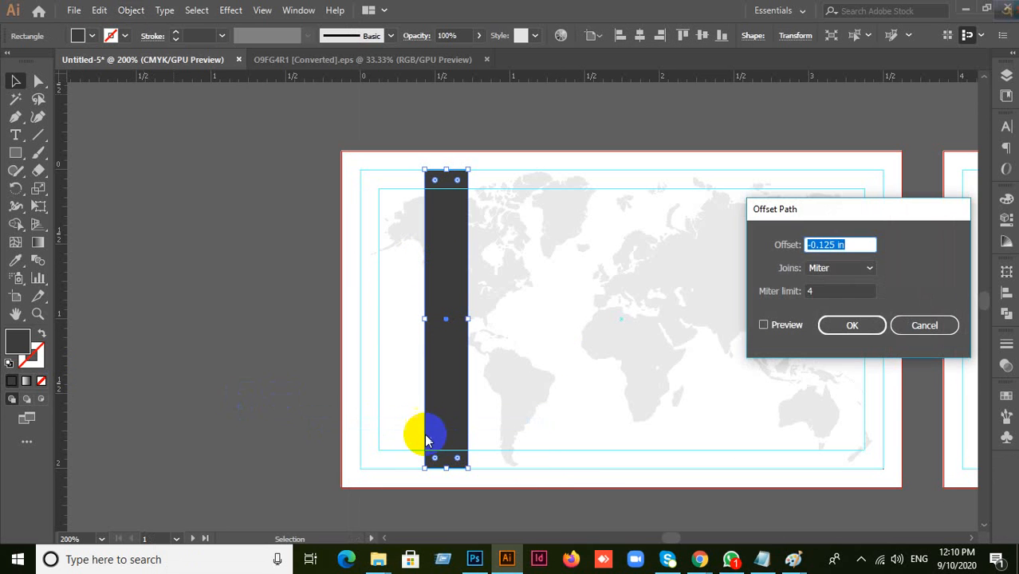
pyautogui.click(921, 324)
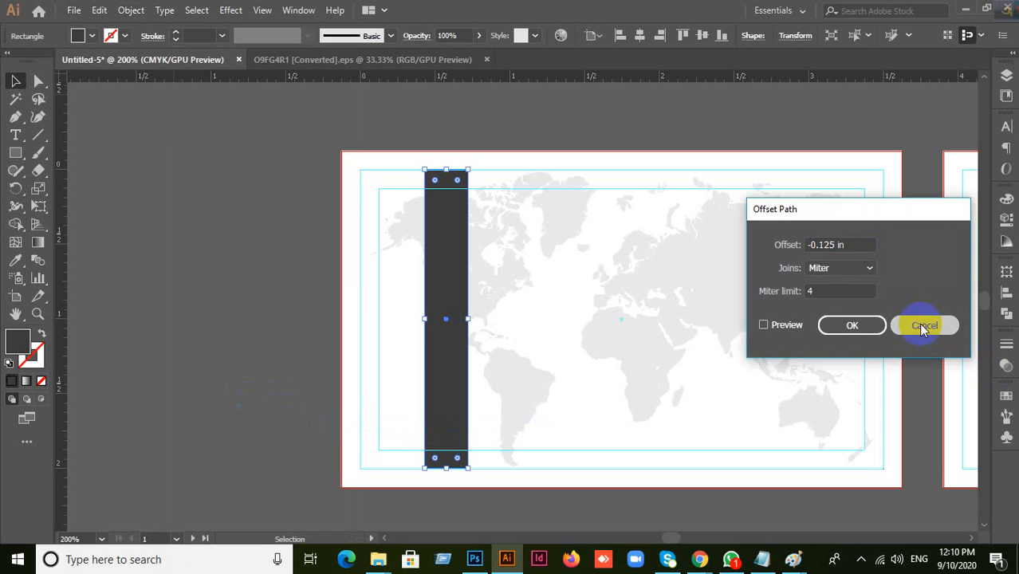
# Step: Start a Split Into Grid on the whole vertical bar with preview on and set the number of rows to 3
pyautogui.click(131, 9)
pyautogui.moveTo(200, 362)
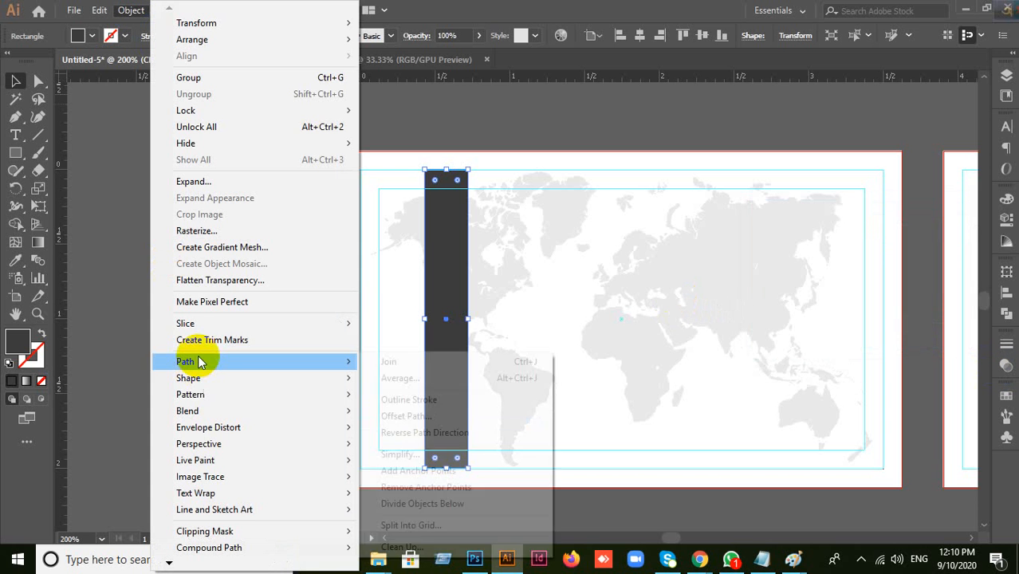
pyautogui.click(430, 525)
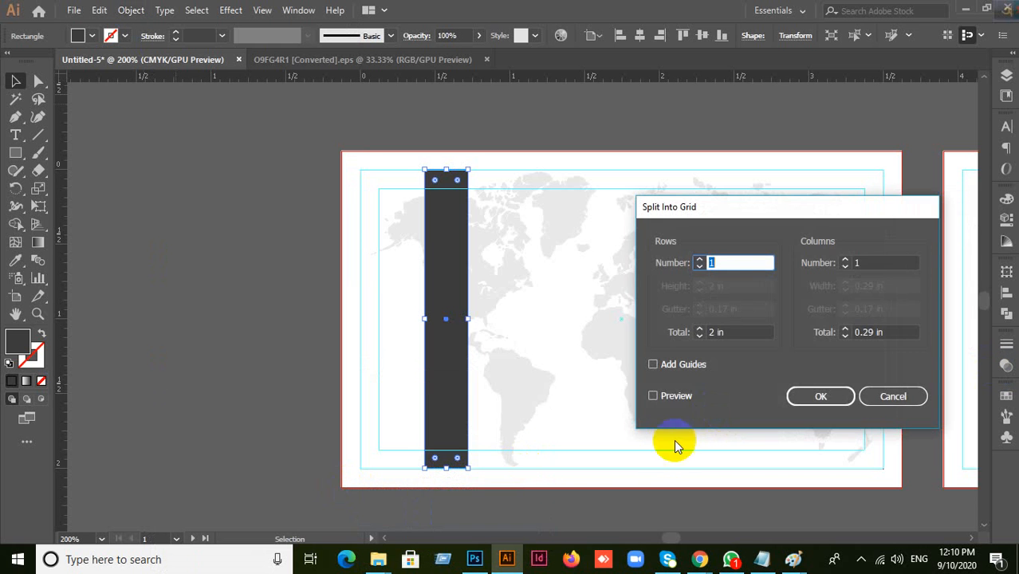
pyautogui.click(653, 398)
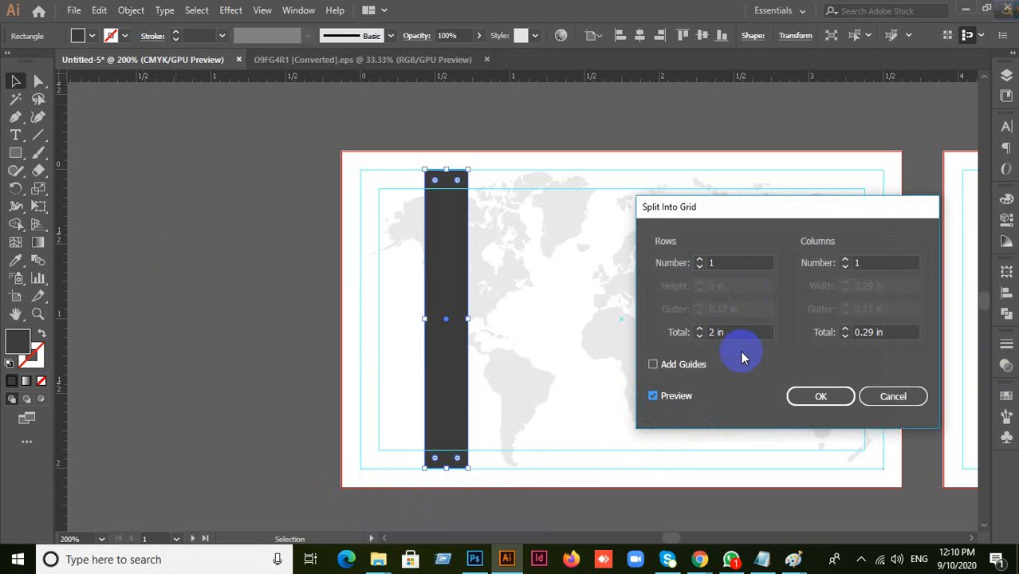
pyautogui.click(723, 261)
pyautogui.press('Up')
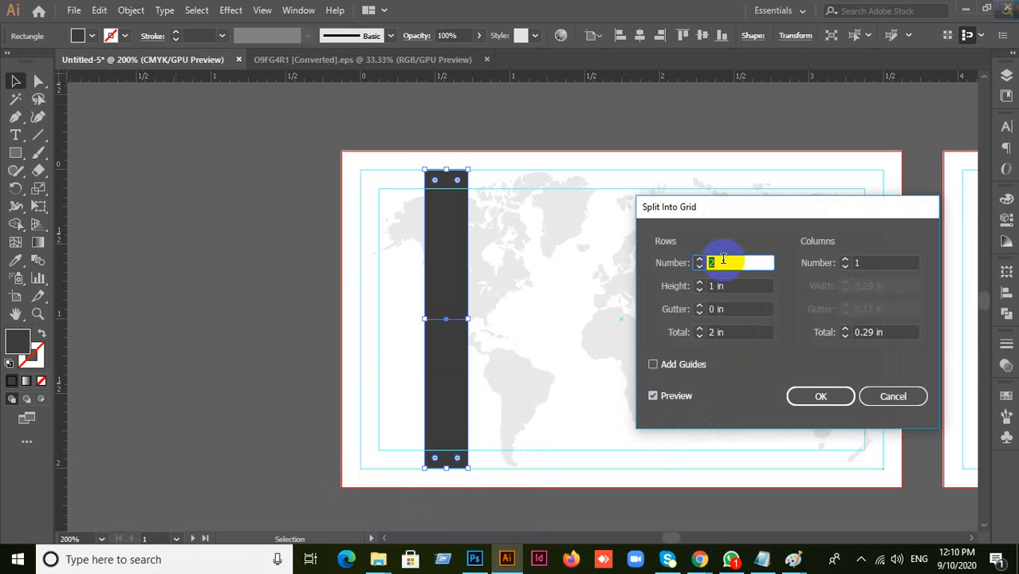
pyautogui.press('Up')
# Step: Set the row gutter to 0.2 in and apply the grid split to the bar
pyautogui.click(731, 310)
pyautogui.press('Up')
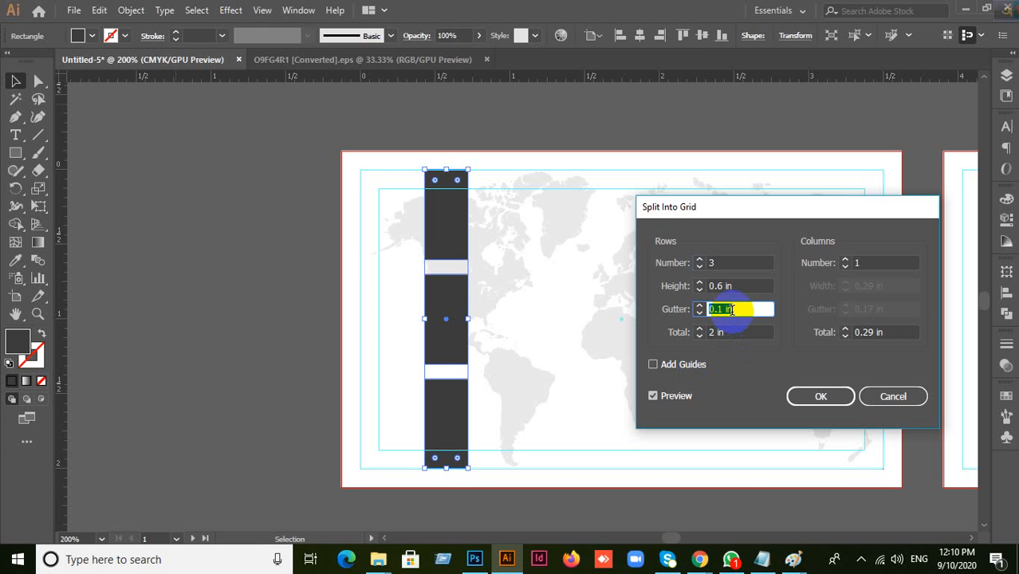
pyautogui.press('Up')
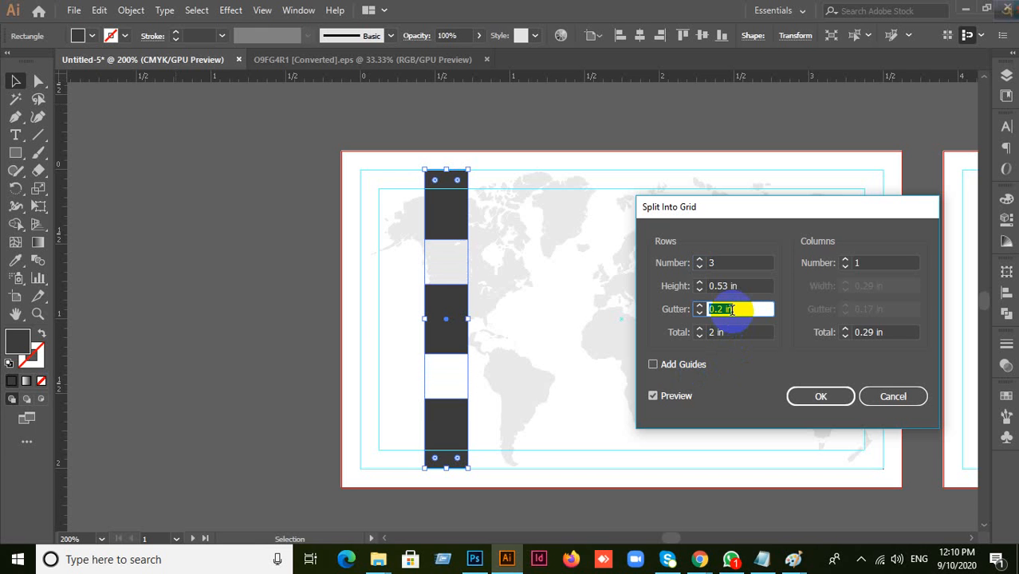
pyautogui.press('Down')
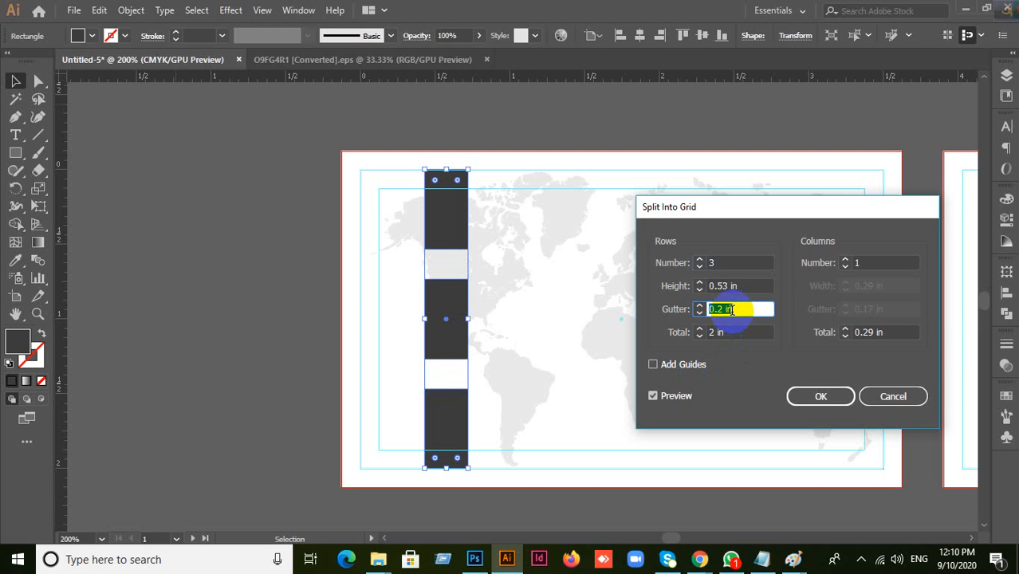
pyautogui.click(820, 397)
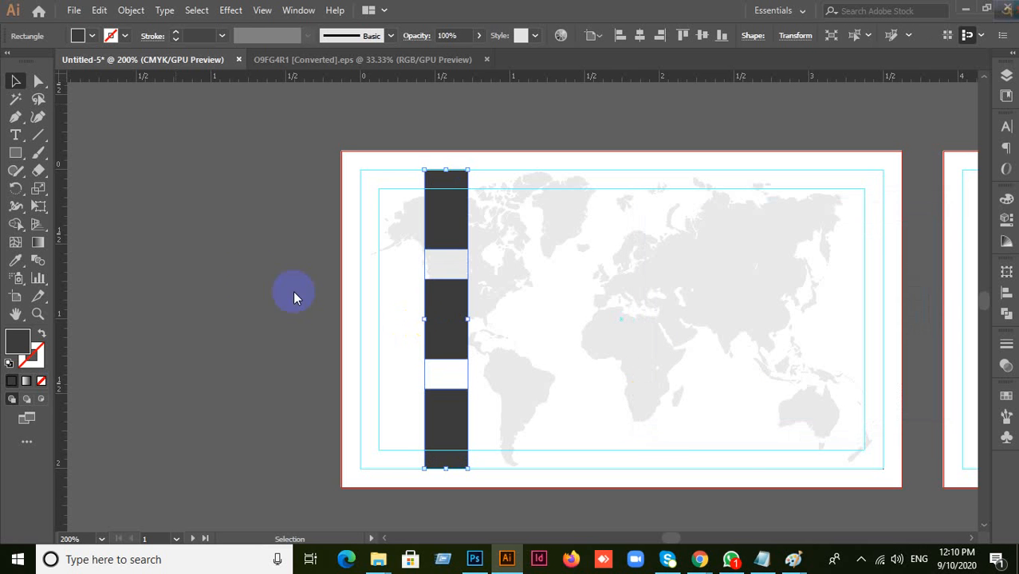
pyautogui.click(294, 297)
pyautogui.click(456, 295)
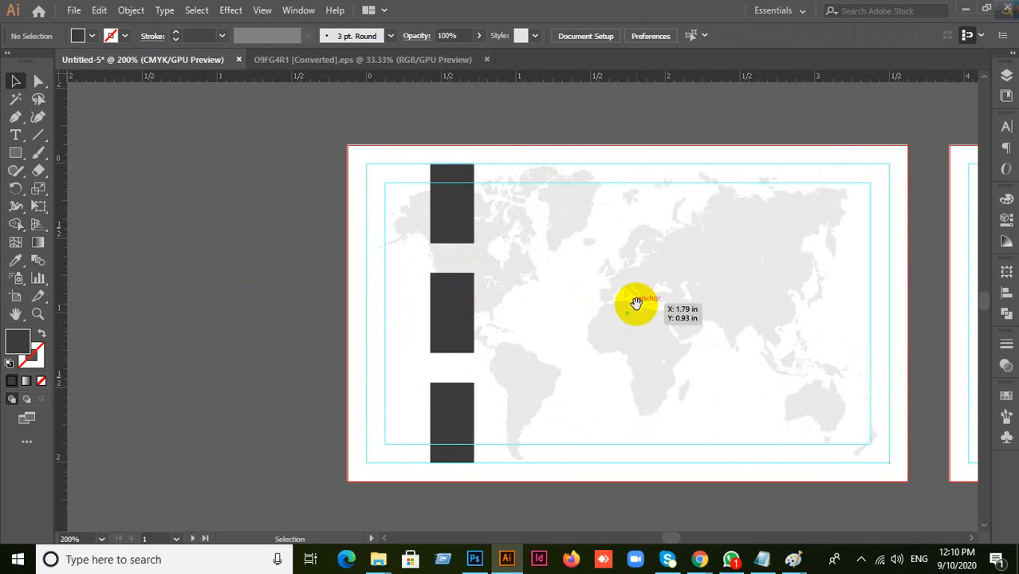
pyautogui.moveTo(633, 302); pyautogui.dragTo(571, 272)
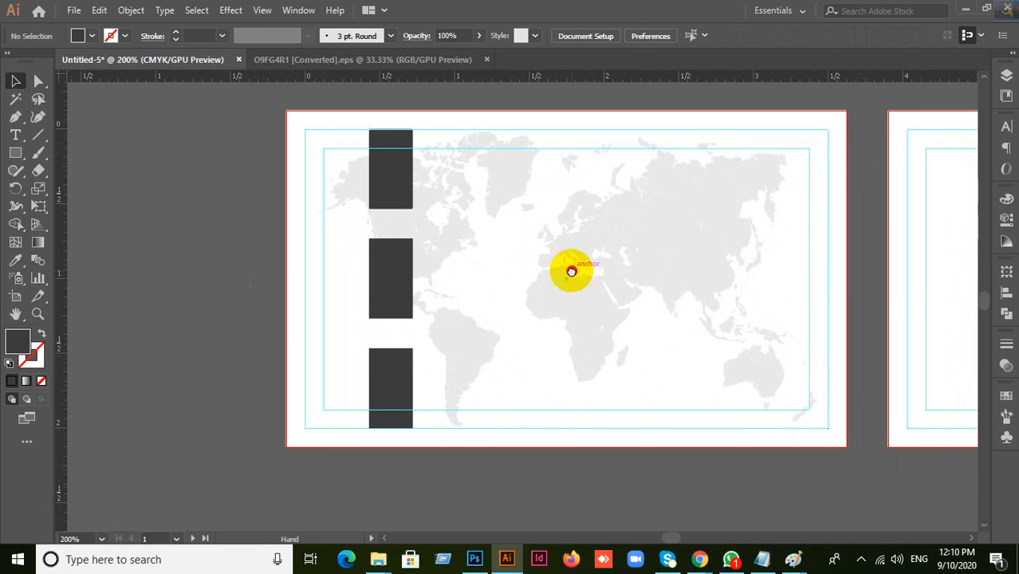
pyautogui.scroll(1, 462, 243)
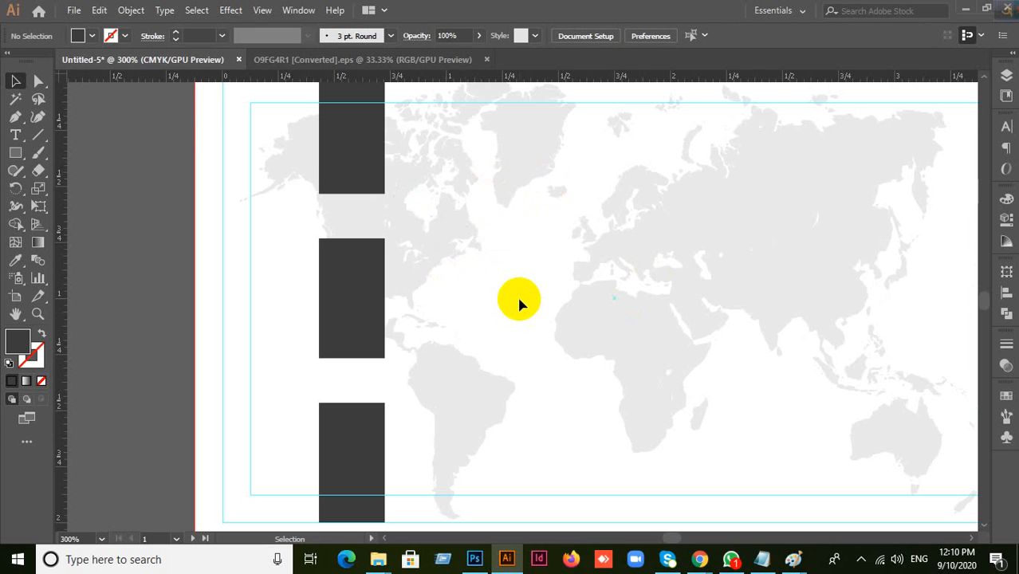
pyautogui.scroll(-1, 519, 303)
pyautogui.click(423, 219)
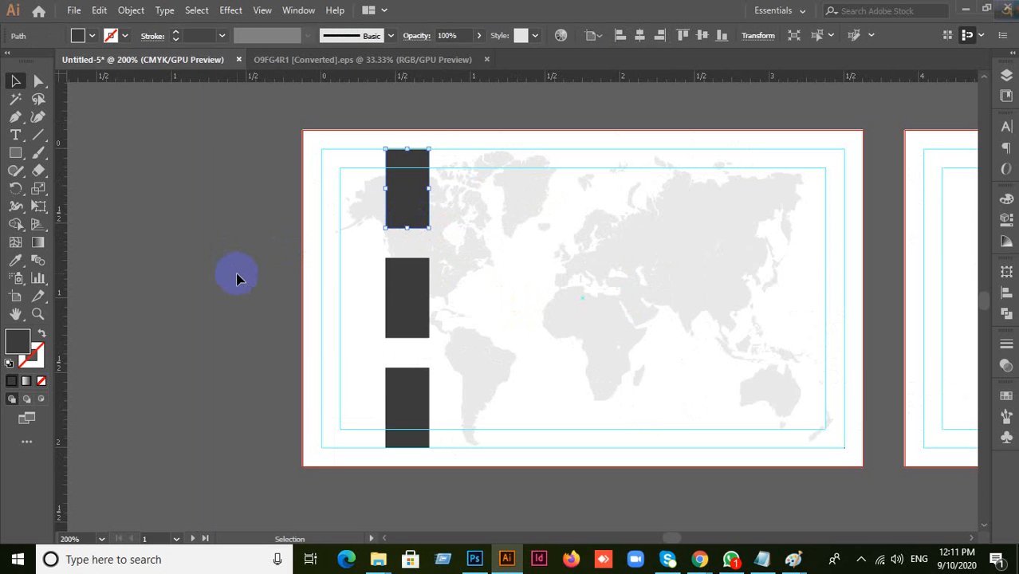
pyautogui.click(471, 210)
pyautogui.click(411, 199)
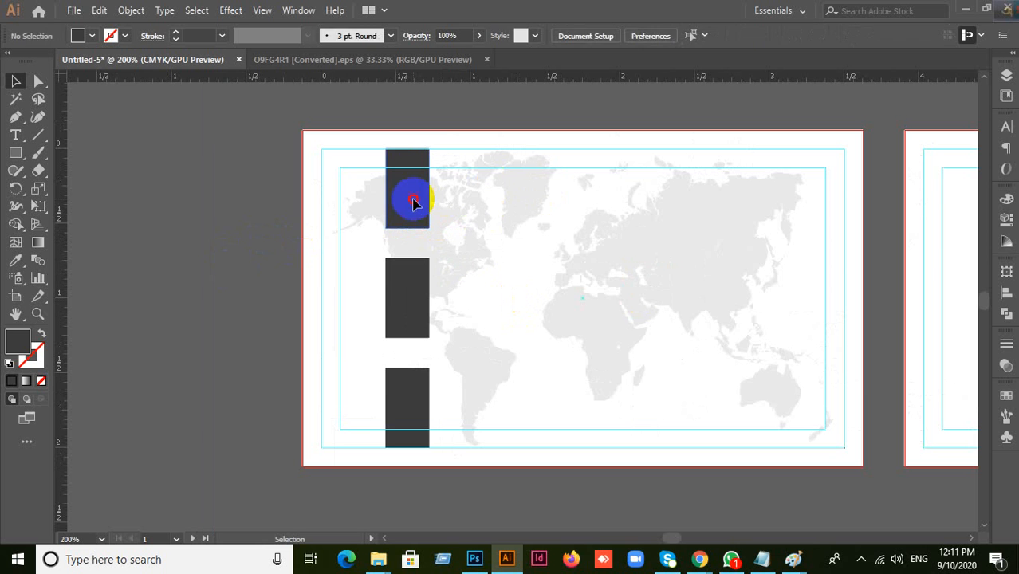
pyautogui.moveTo(38, 82); pyautogui.dragTo(73, 85)
pyautogui.click(15, 81)
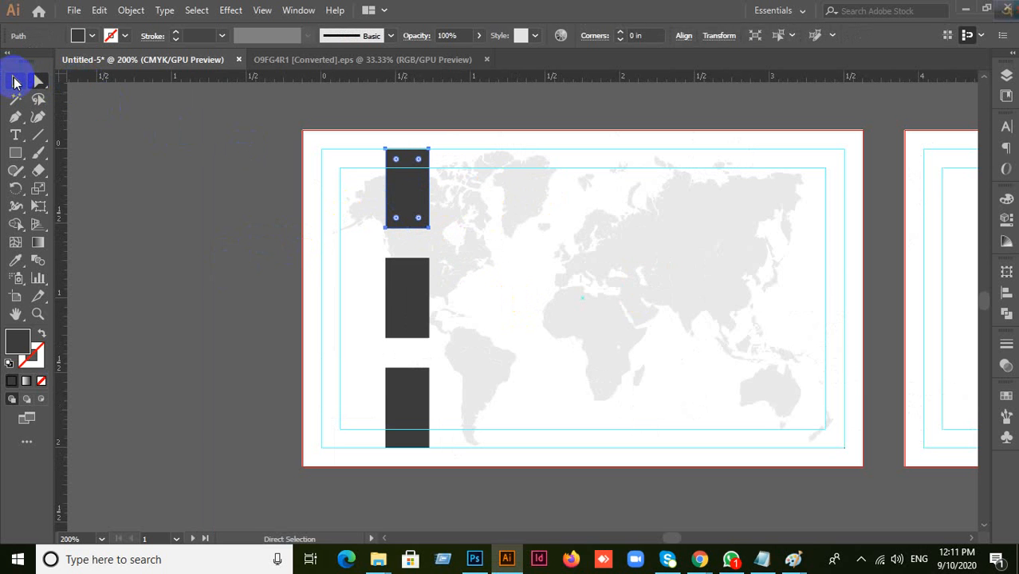
# Step: Round the two lower corners of the top block to a radius of about 0.07 in
pyautogui.click(410, 202)
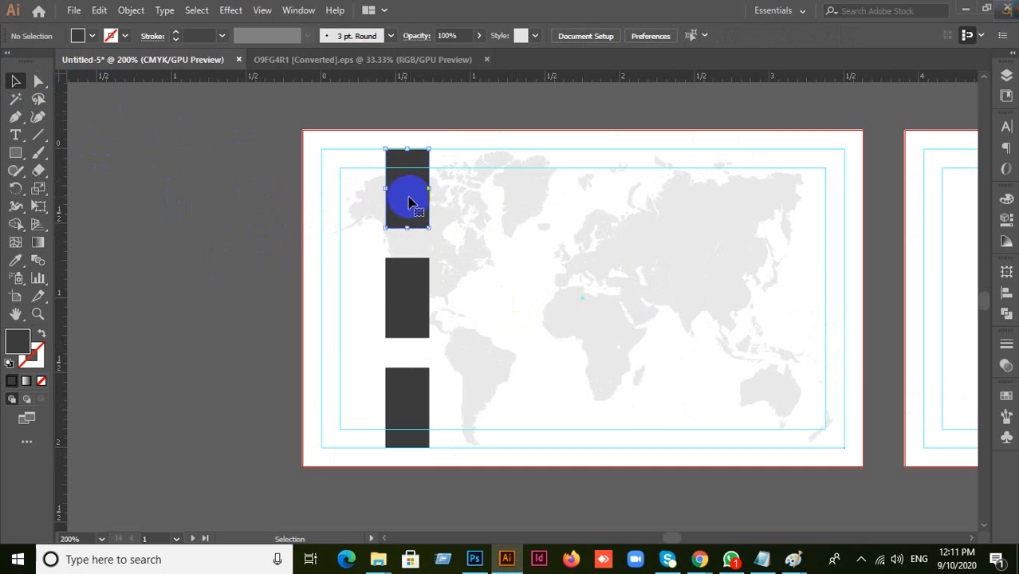
pyautogui.moveTo(47, 96); pyautogui.dragTo(102, 84)
pyautogui.scroll(1, 496, 276)
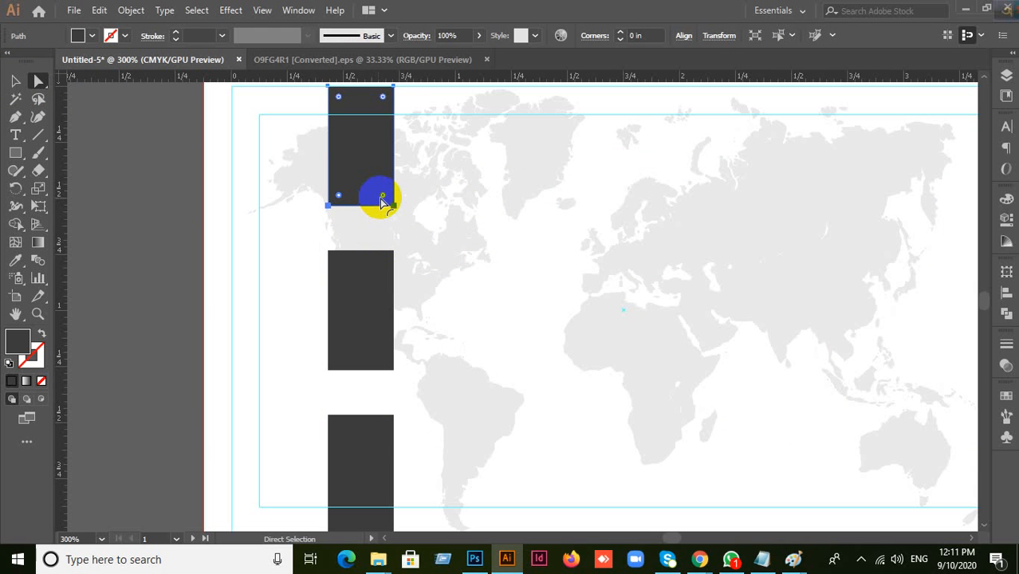
pyautogui.moveTo(382, 200); pyautogui.dragTo(379, 190)
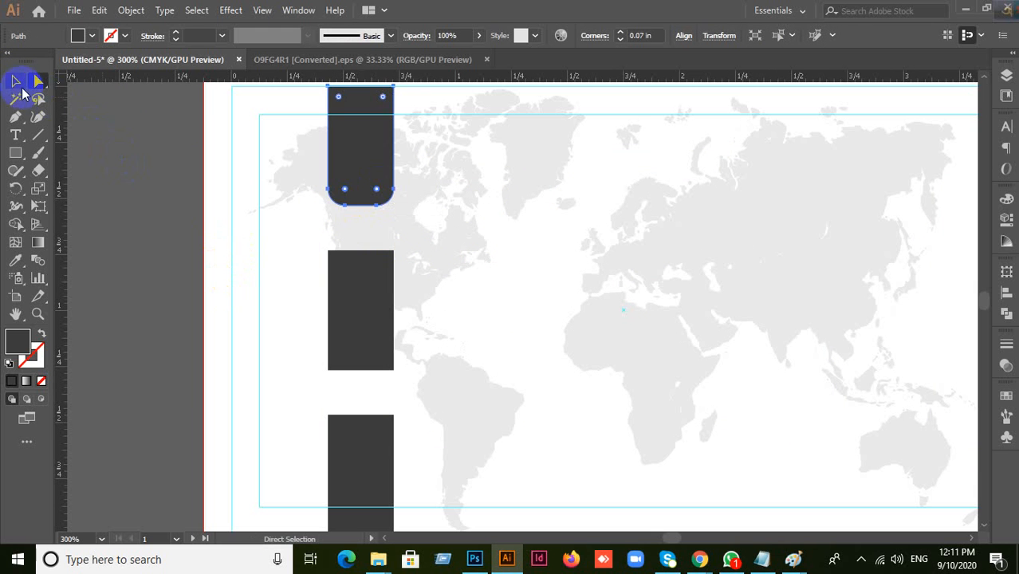
pyautogui.click(15, 81)
pyautogui.click(269, 272)
pyautogui.scroll(-1, 277, 268)
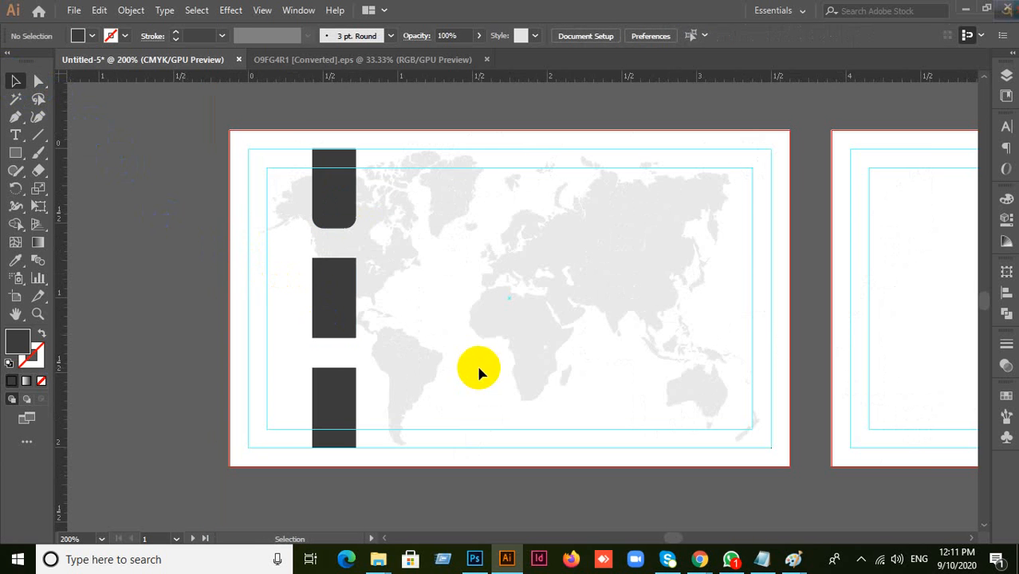
# Step: Undo the corner rounding of the top block and clear the selection
pyautogui.moveTo(473, 368); pyautogui.dragTo(529, 299)
pyautogui.scroll(1, 197, 249)
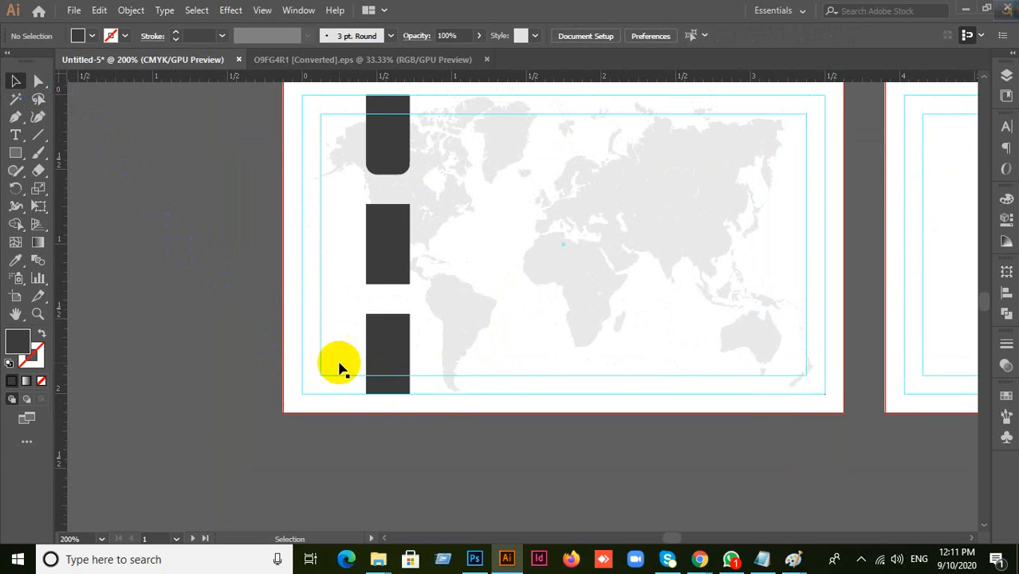
pyautogui.click(378, 359)
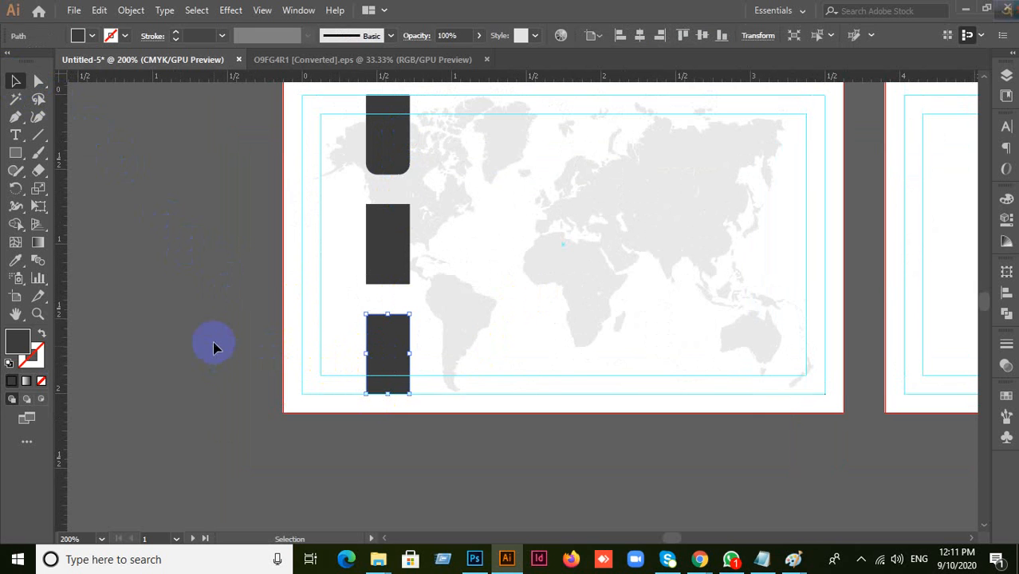
pyautogui.hotkey('ctrl', 'z')
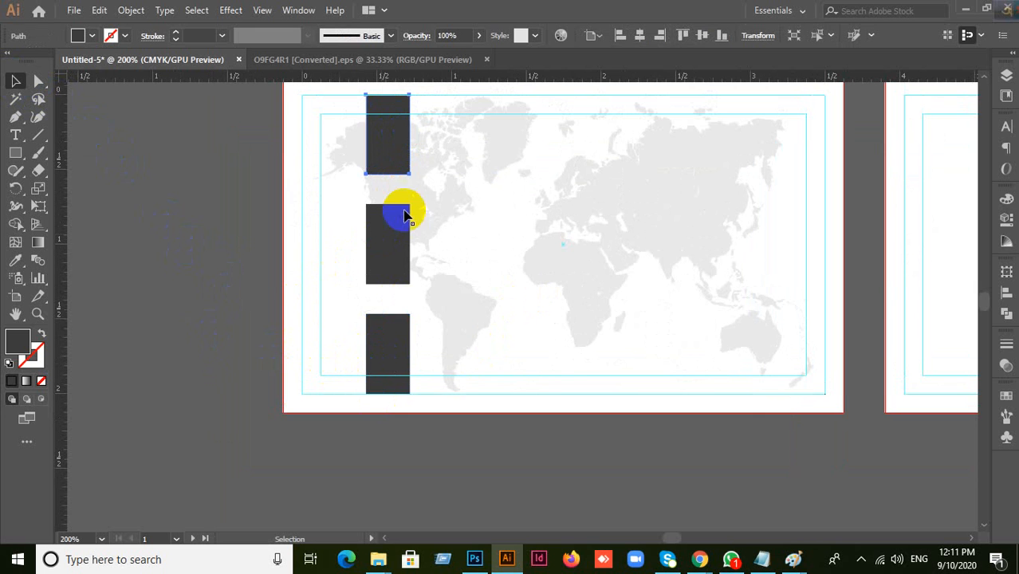
pyautogui.click(444, 186)
# Step: Try to round the top block's lower-left corner on its own with the Direct Selection tool
pyautogui.scroll(2, 196, 208)
pyautogui.moveTo(711, 212); pyautogui.dragTo(611, 363)
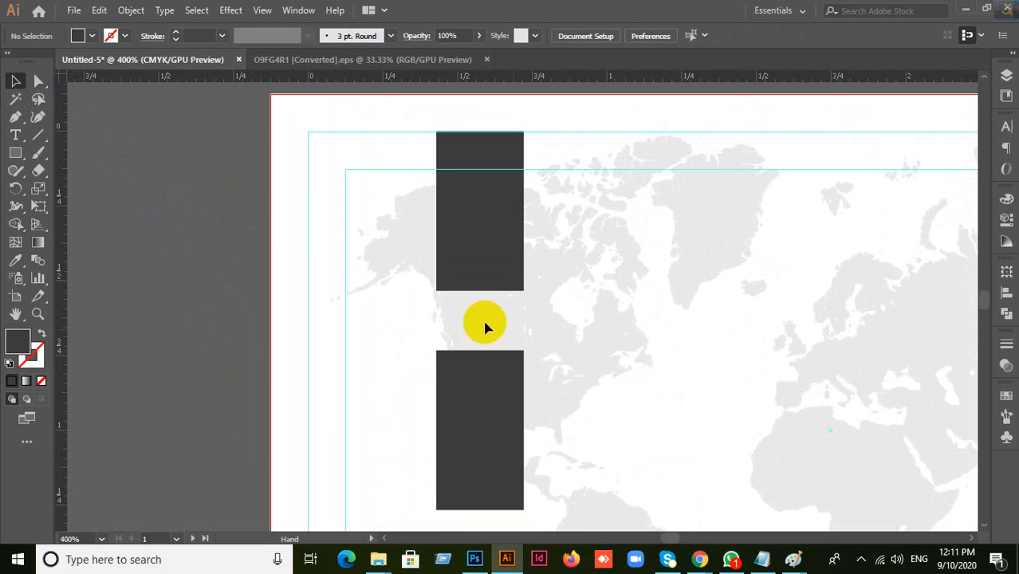
pyautogui.click(503, 242)
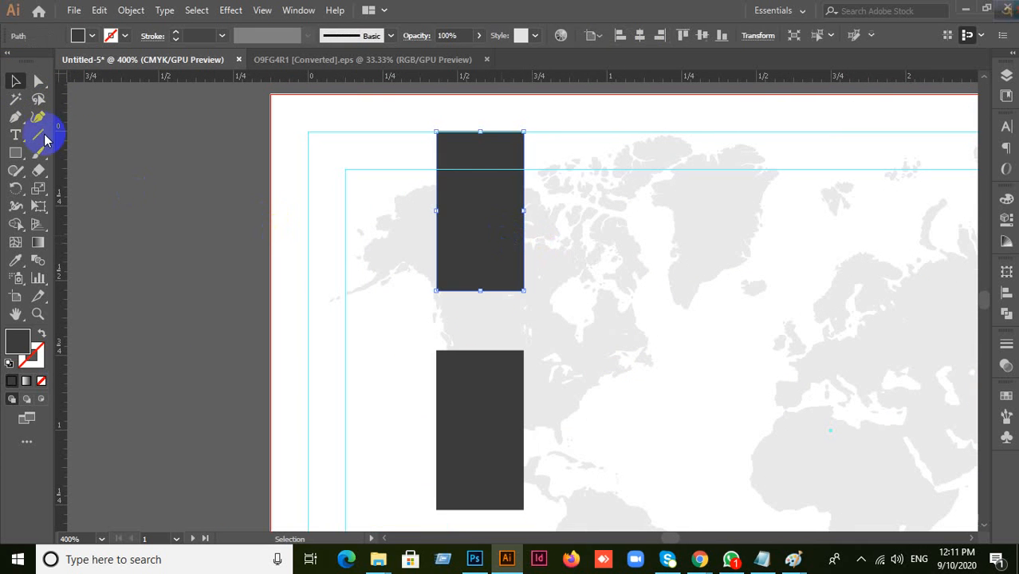
pyautogui.click(343, 252)
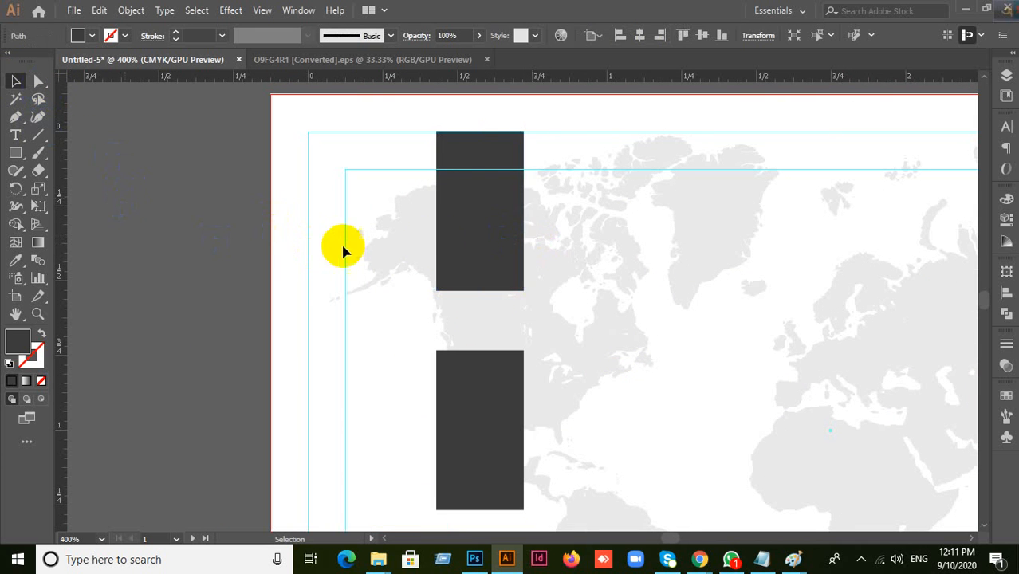
pyautogui.click(466, 244)
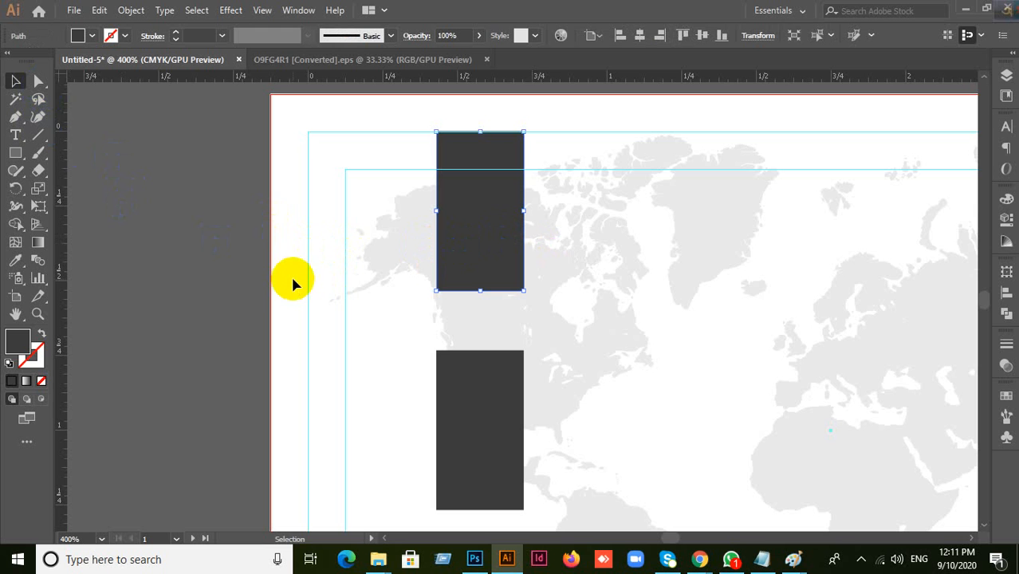
pyautogui.click(44, 83)
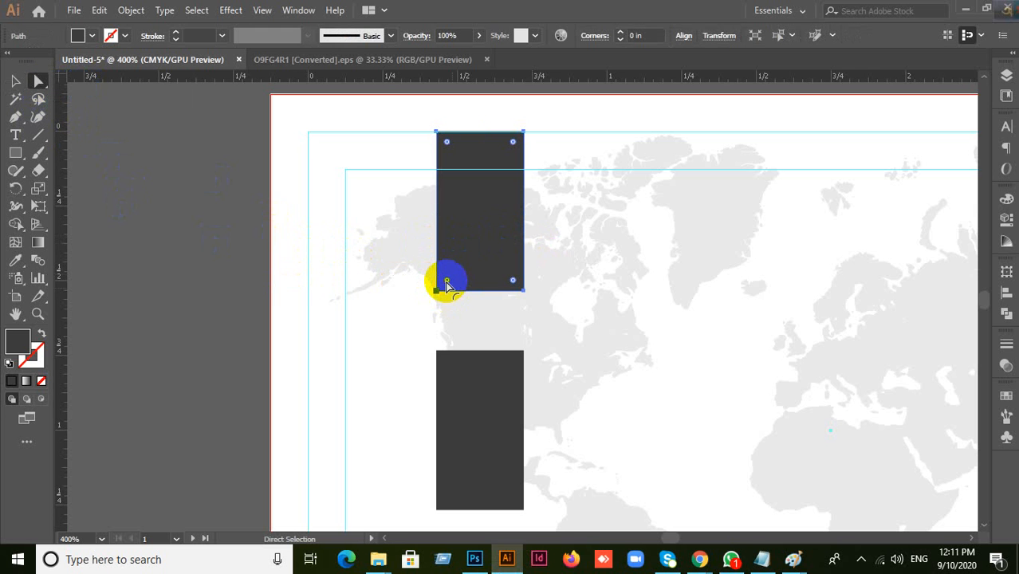
pyautogui.click(512, 281)
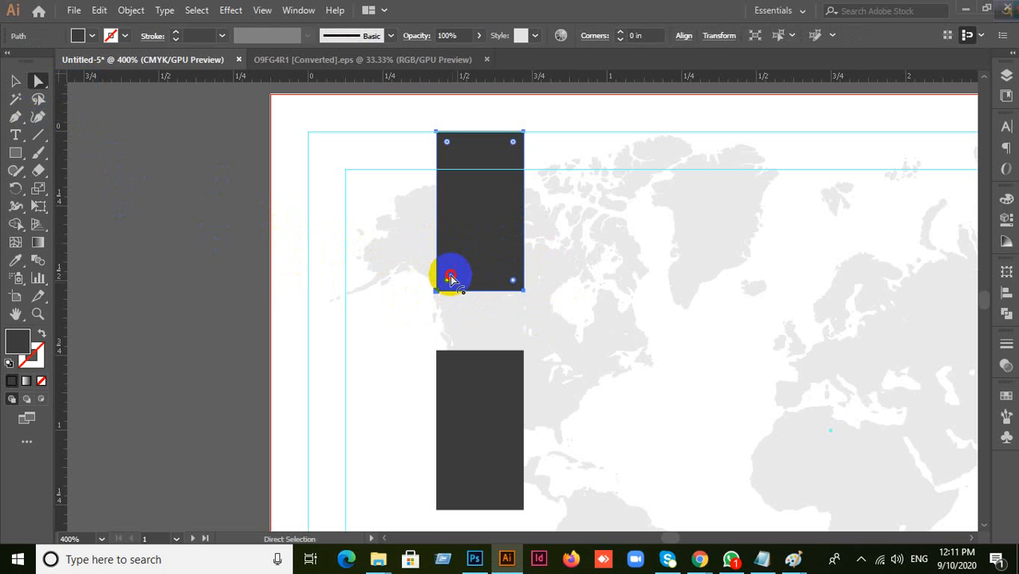
pyautogui.moveTo(449, 284); pyautogui.dragTo(431, 293)
pyautogui.click(20, 87)
pyautogui.click(116, 148)
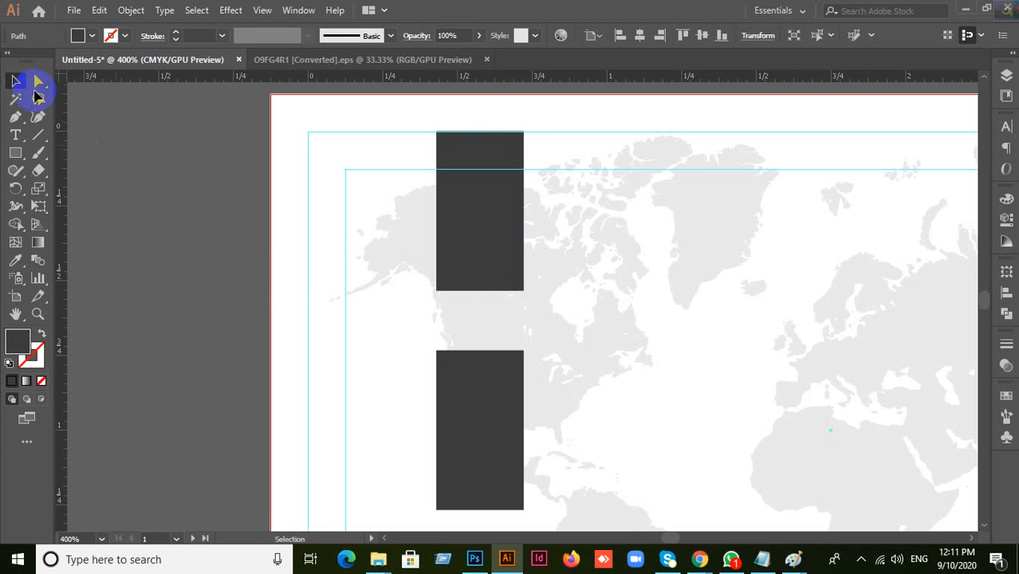
# Step: Try rounding all four corners of the top block to a radius of about 0.09 in
pyautogui.click(477, 194)
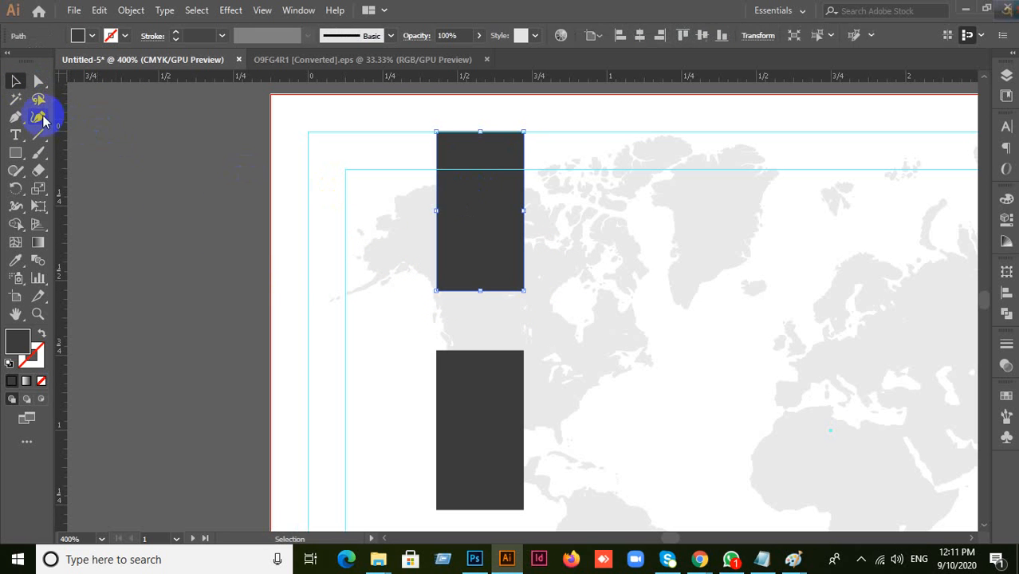
pyautogui.click(37, 84)
pyautogui.moveTo(456, 150)
pyautogui.mouseDown()
pyautogui.moveTo(448, 146)
pyautogui.moveTo(459, 160)
pyautogui.mouseUp()
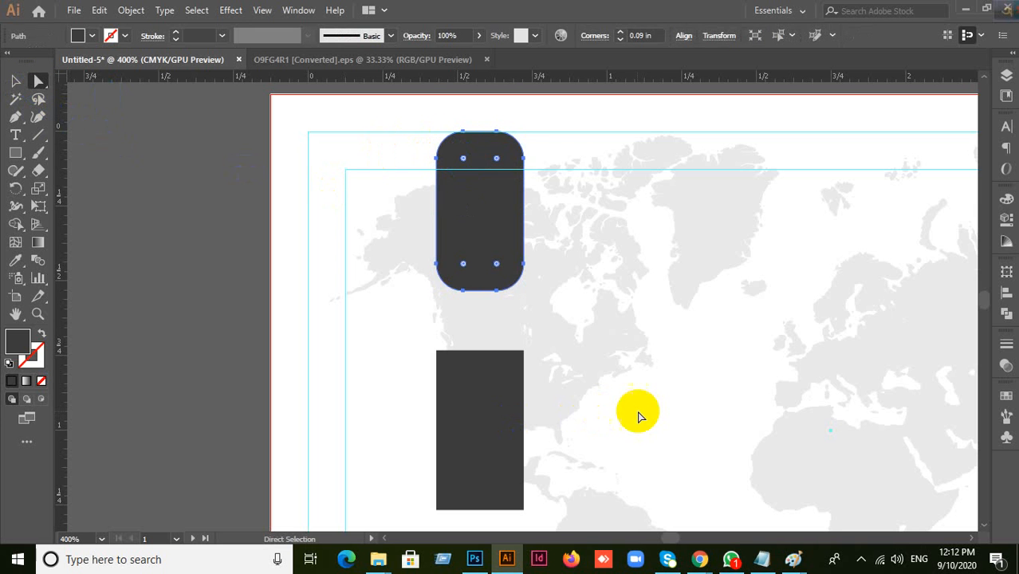
pyautogui.hotkey('ctrl', 'z')
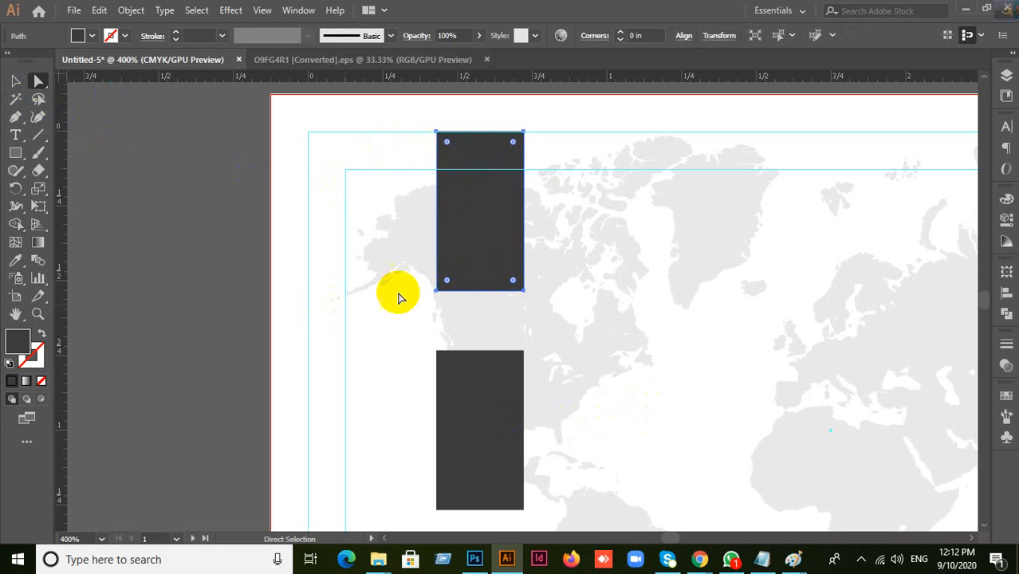
# Step: Round only the two lower corners of the top block, leaving its upper corners square
pyautogui.moveTo(445, 283); pyautogui.dragTo(447, 283)
pyautogui.scroll(1, 528, 336)
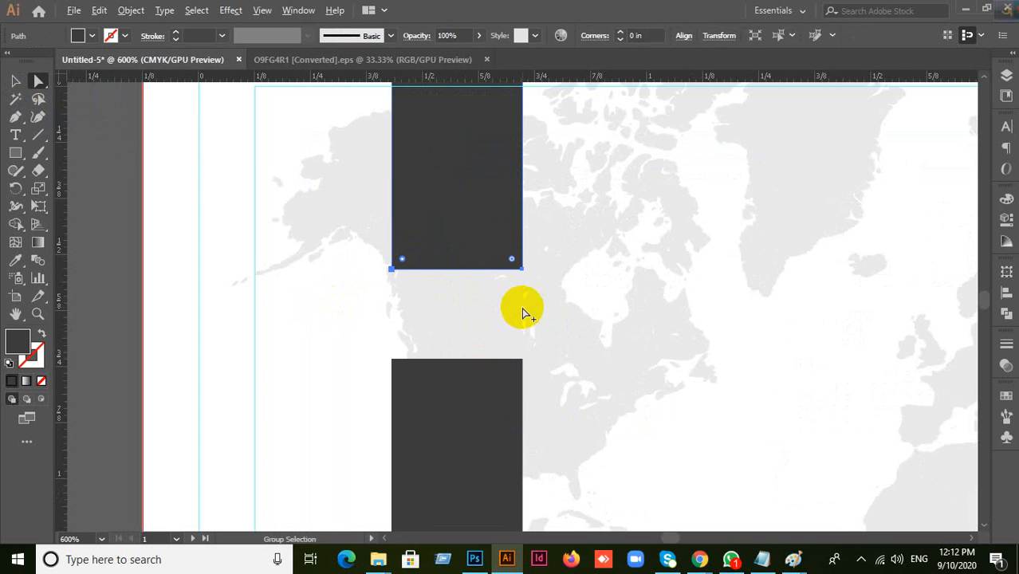
pyautogui.scroll(-1, 523, 312)
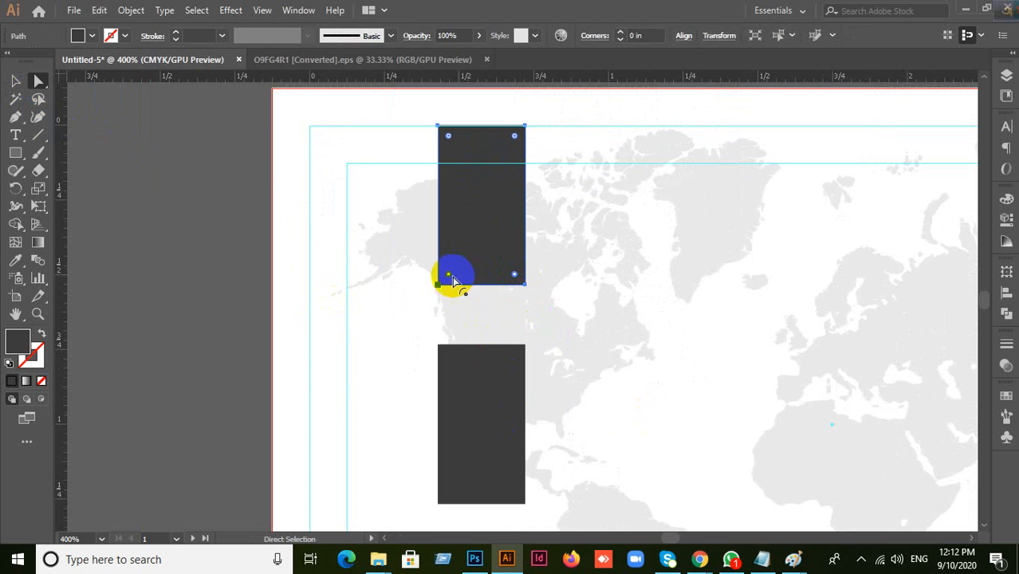
pyautogui.moveTo(448, 276); pyautogui.dragTo(462, 256)
pyautogui.click(15, 81)
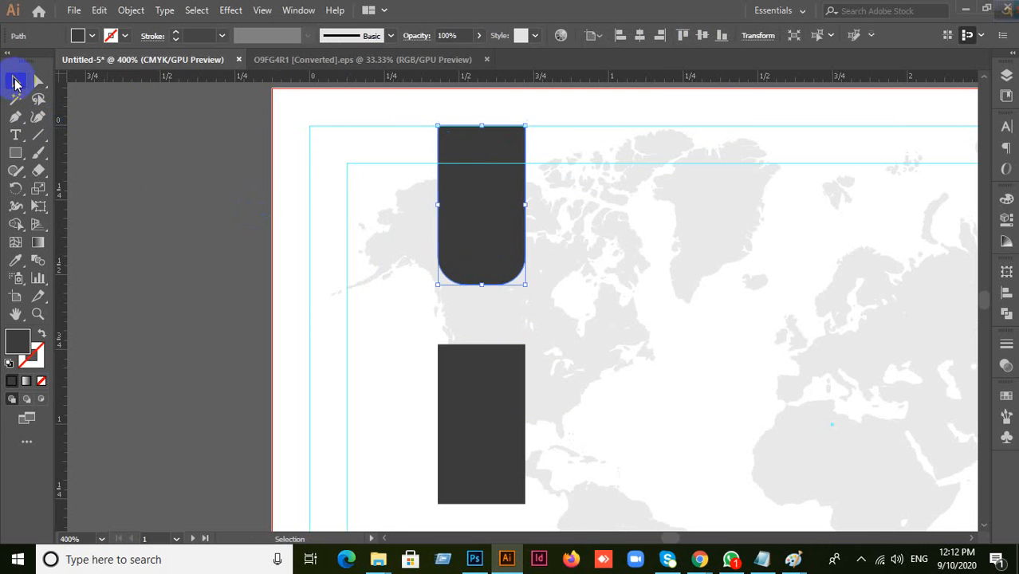
pyautogui.click(541, 381)
# Step: Delete the square-cornered bottom block of the vertical bar
pyautogui.scroll(-3, 640, 356)
pyautogui.moveTo(686, 398); pyautogui.dragTo(563, 254)
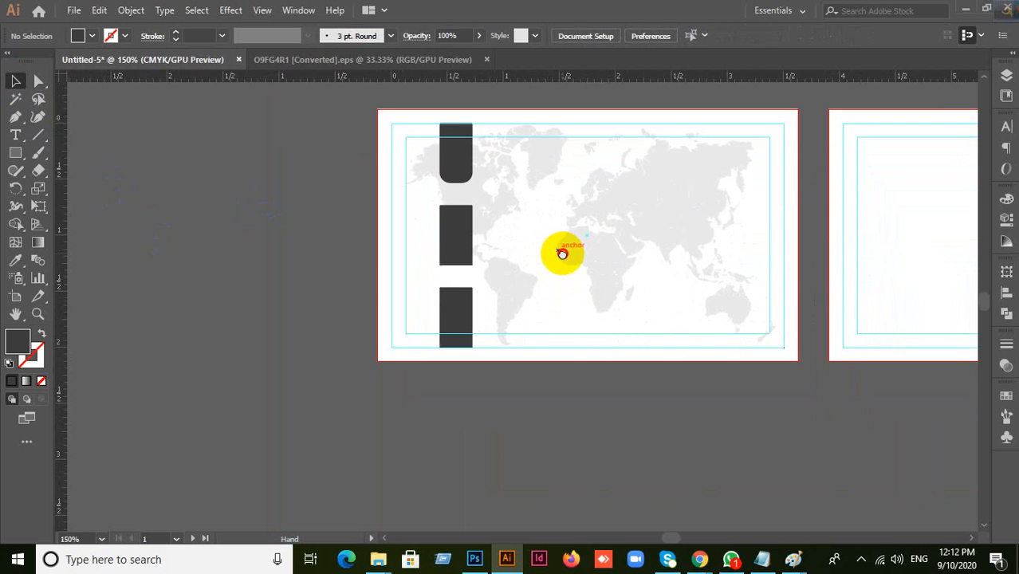
pyautogui.scroll(1, 488, 266)
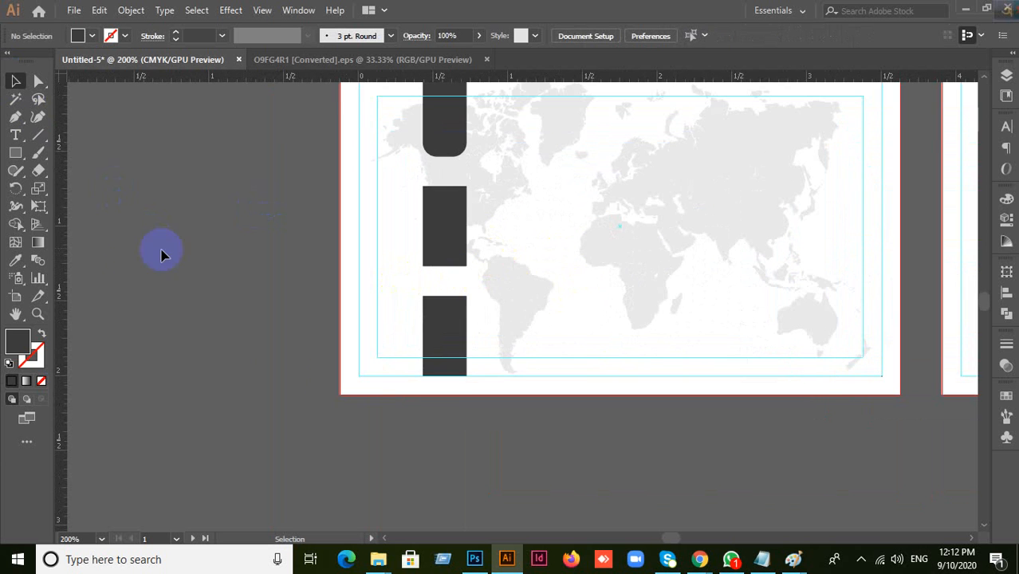
pyautogui.scroll(1, 467, 351)
pyautogui.click(463, 381)
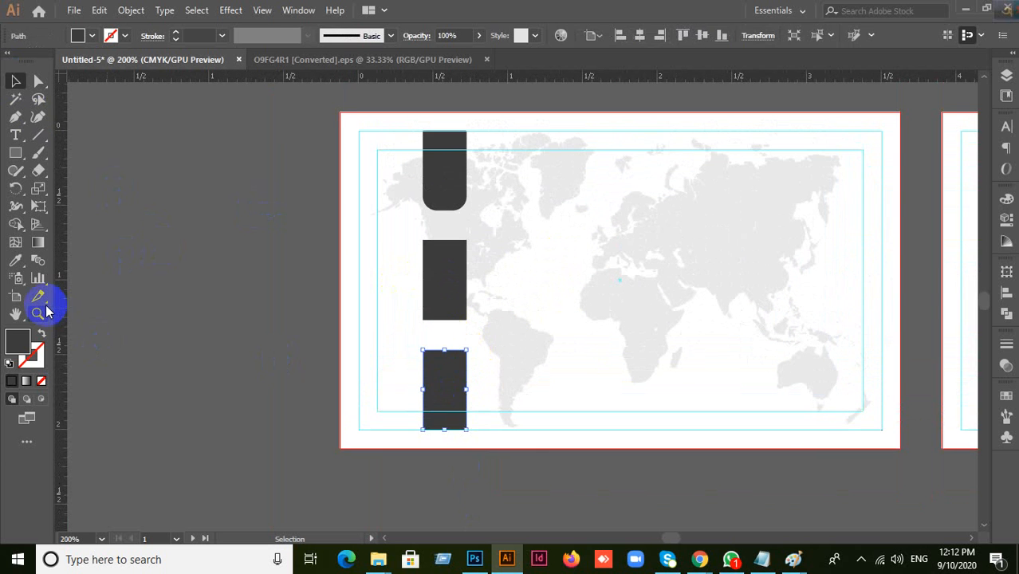
pyautogui.press('Delete')
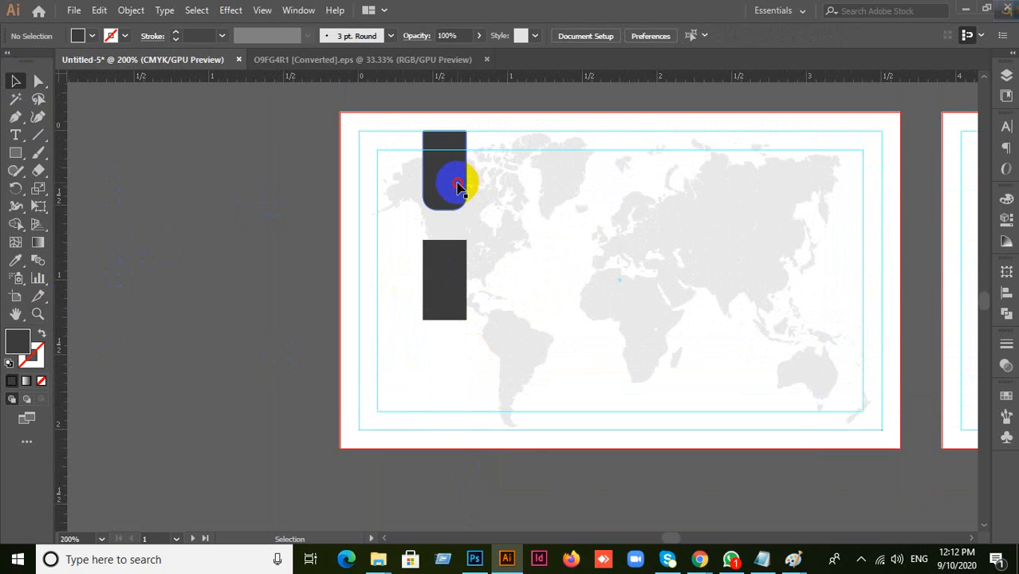
# Step: Copy the rounded top block, turn the copy 180 degrees and place it in the empty bottom position of the bar
pyautogui.moveTo(457, 187); pyautogui.dragTo(485, 407)
pyautogui.moveTo(514, 360); pyautogui.dragTo(448, 480)
pyautogui.moveTo(469, 403); pyautogui.dragTo(448, 410)
pyautogui.click(528, 474)
# Step: Align the three blocks by their horizontal centres, using the top block as the key object, and deselect them
pyautogui.click(455, 177)
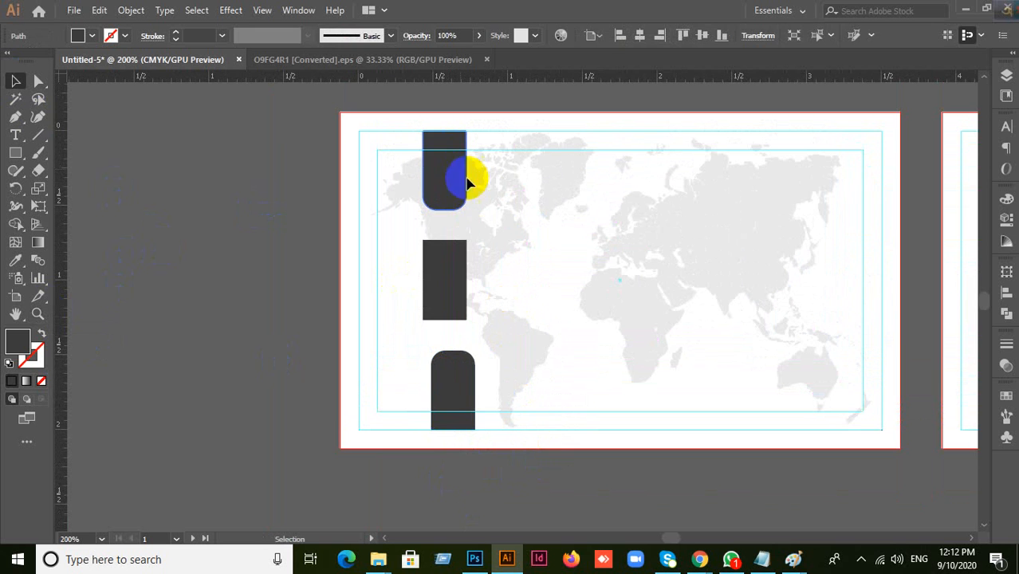
pyautogui.keyDown('shift'); pyautogui.click(451, 287); pyautogui.keyUp('shift')
pyautogui.keyDown('shift'); pyautogui.click(462, 391); pyautogui.keyUp('shift')
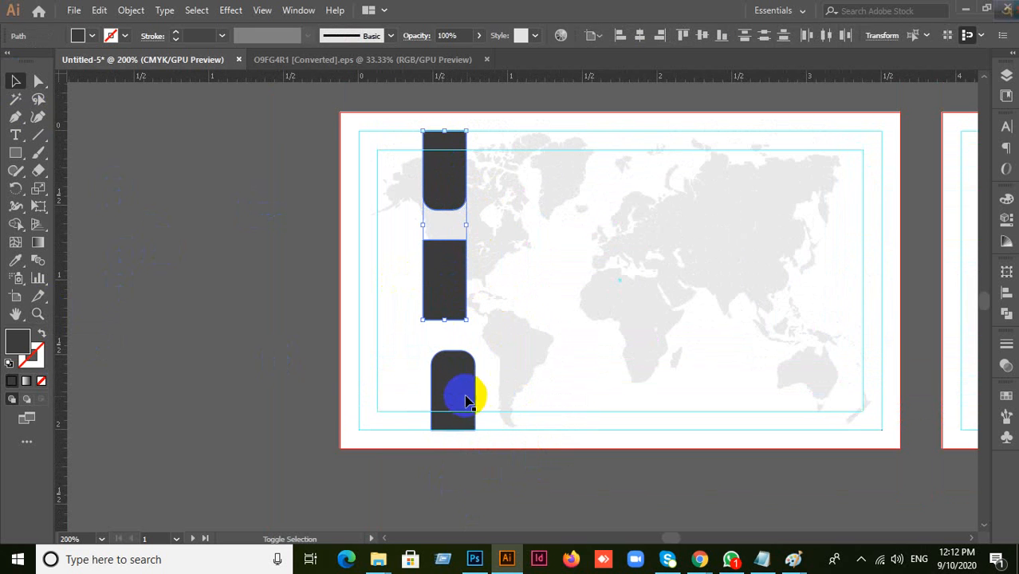
pyautogui.click(451, 182)
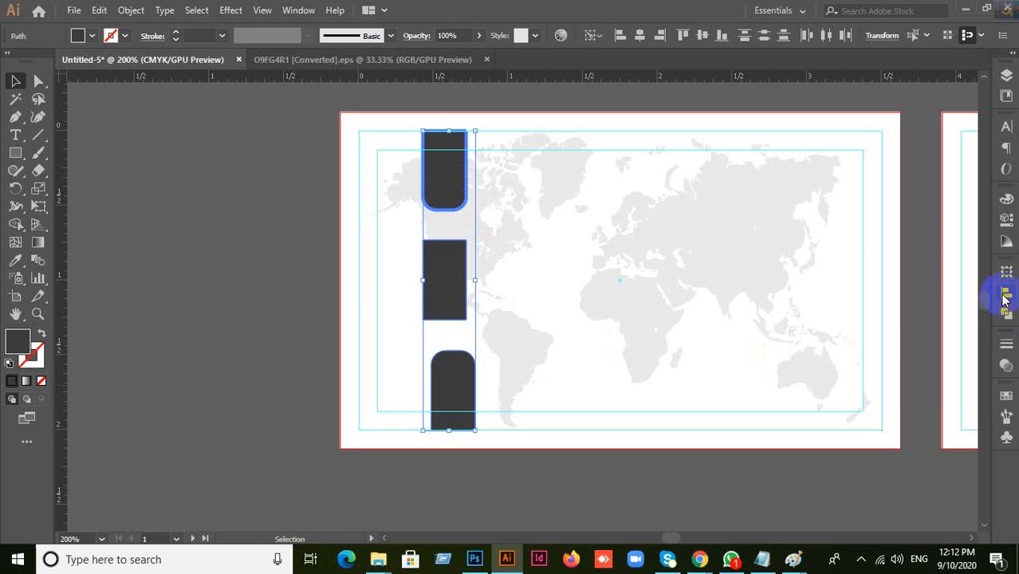
pyautogui.click(1006, 296)
pyautogui.click(859, 305)
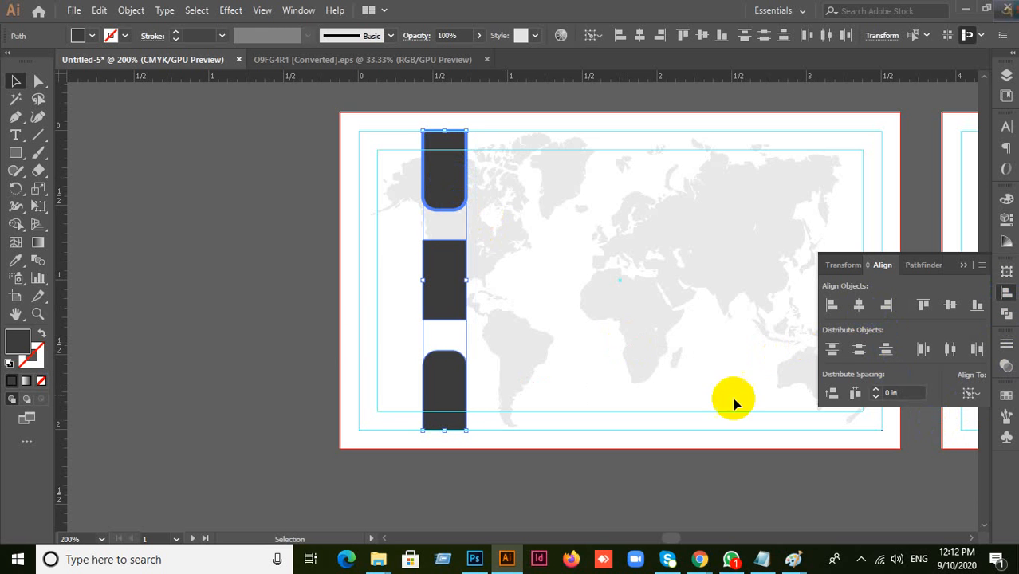
pyautogui.click(286, 283)
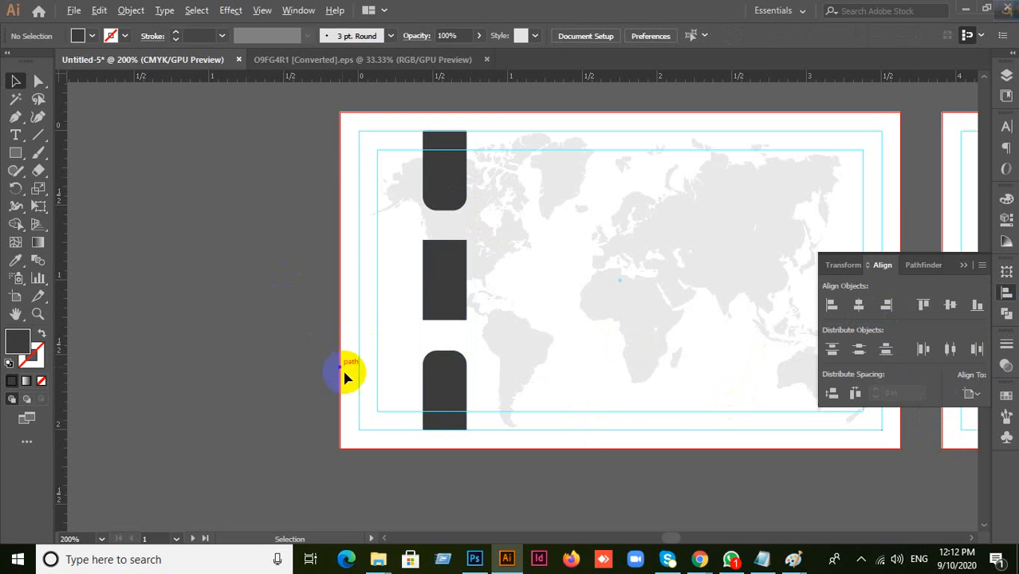
pyautogui.scroll(1, 668, 394)
pyautogui.scroll(-2, 668, 393)
pyautogui.scroll(1, 668, 393)
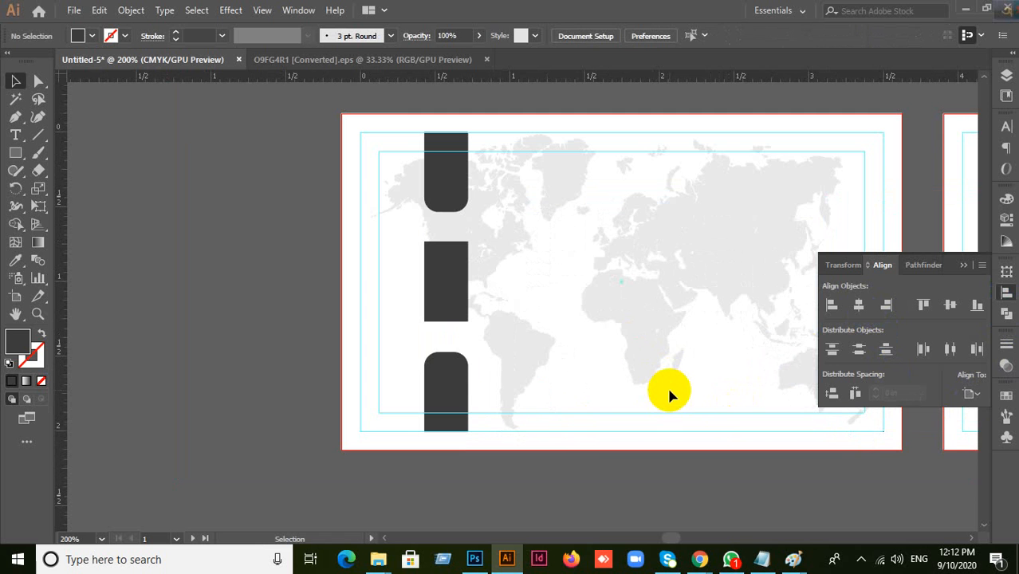
# Step: Examine the gaps and alignment of the three blocks in the vertical bar up close
pyautogui.scroll(1, 558, 343)
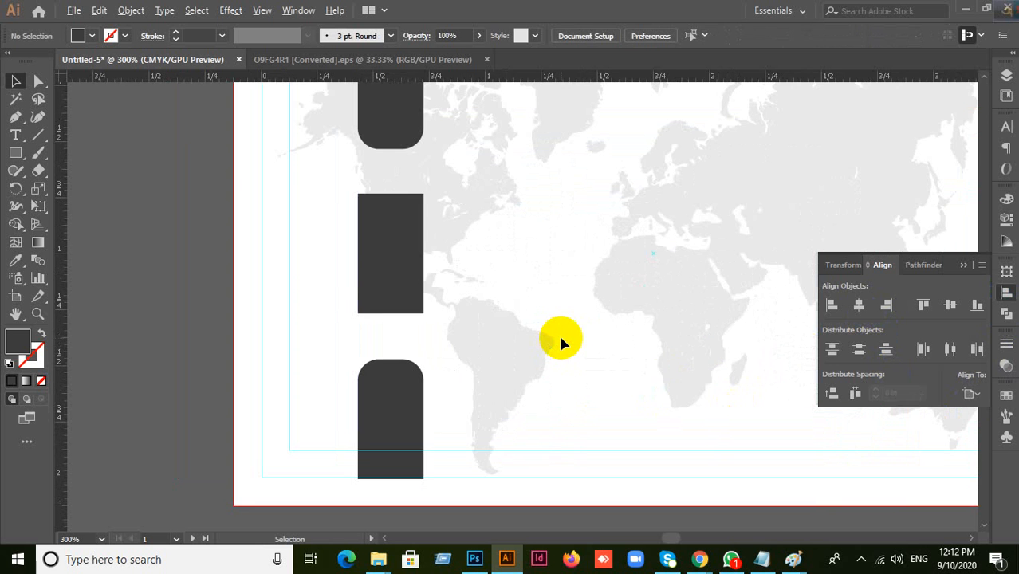
pyautogui.moveTo(515, 285); pyautogui.dragTo(507, 327)
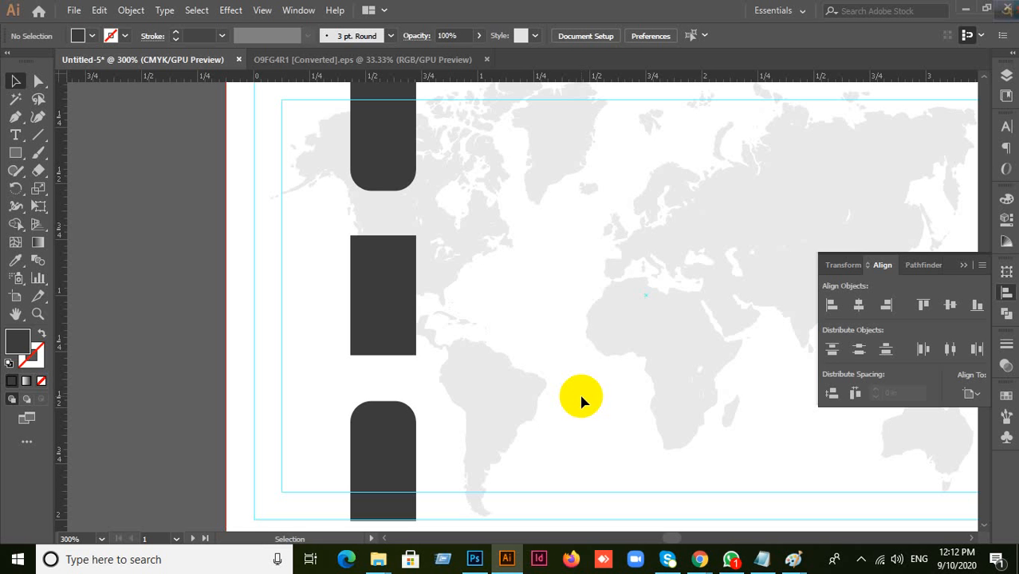
pyautogui.scroll(1, 580, 401)
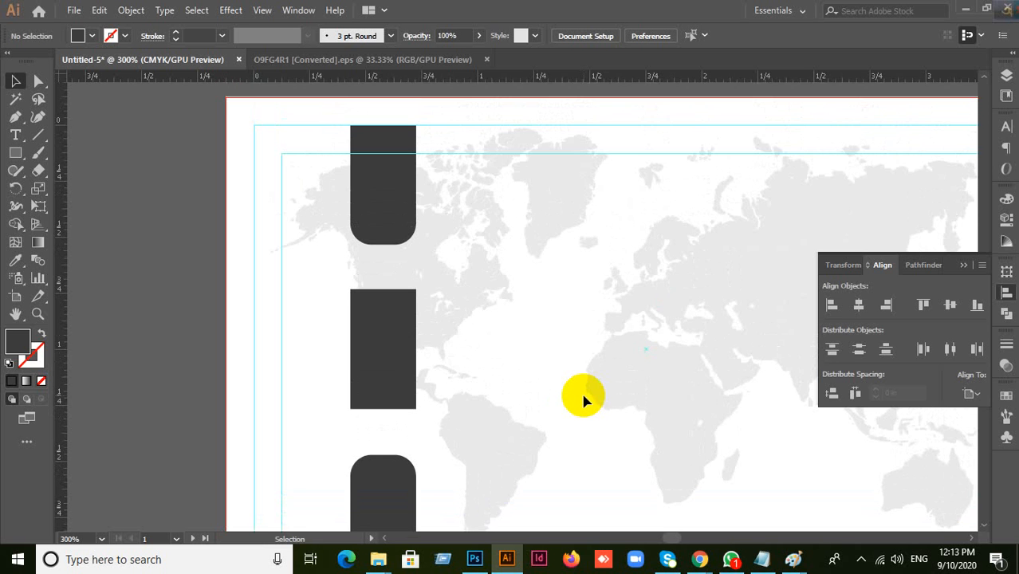
pyautogui.scroll(-2, 584, 398)
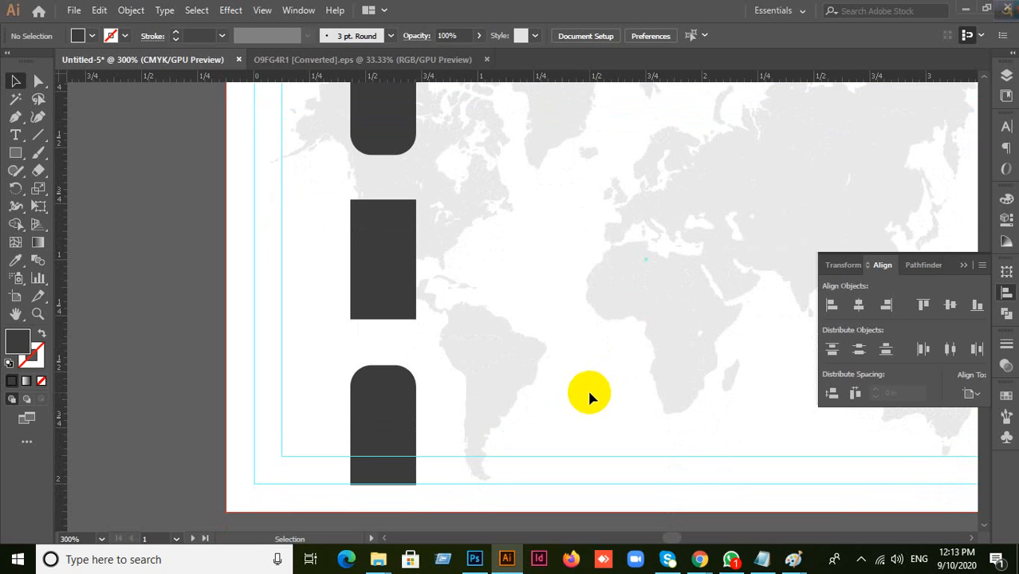
pyautogui.scroll(-1, 589, 393)
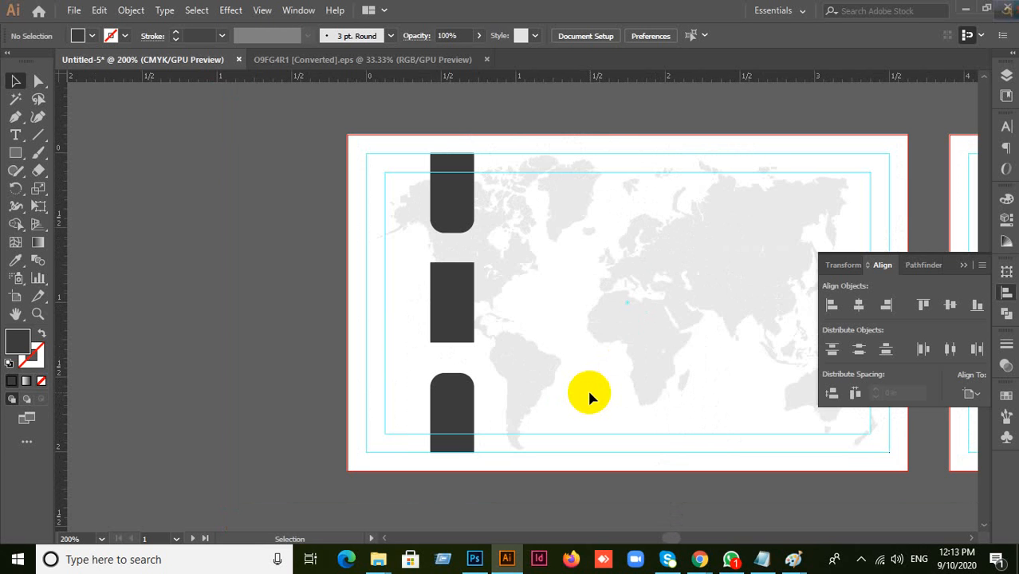
pyautogui.scroll(1, 559, 366)
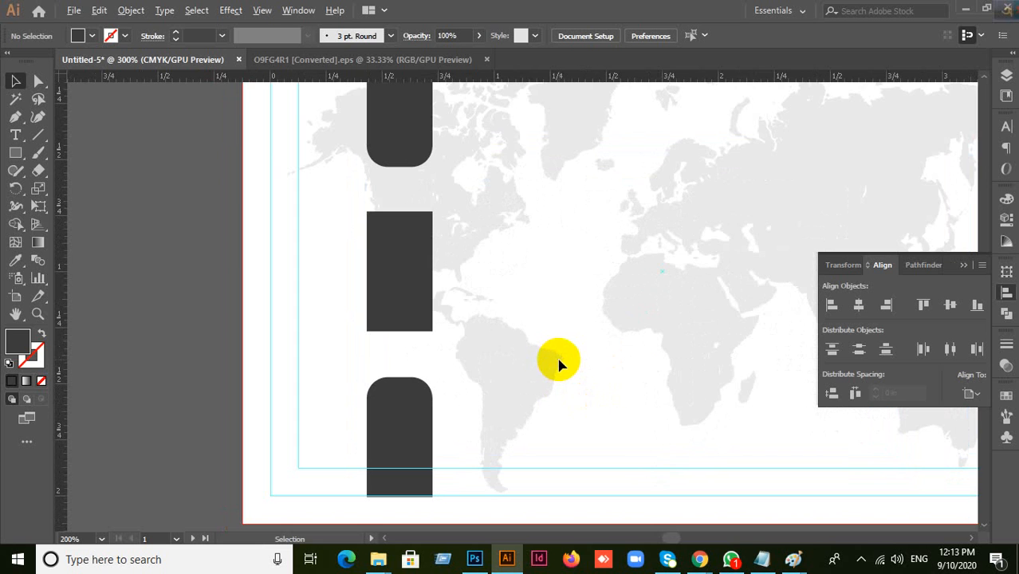
pyautogui.click(401, 307)
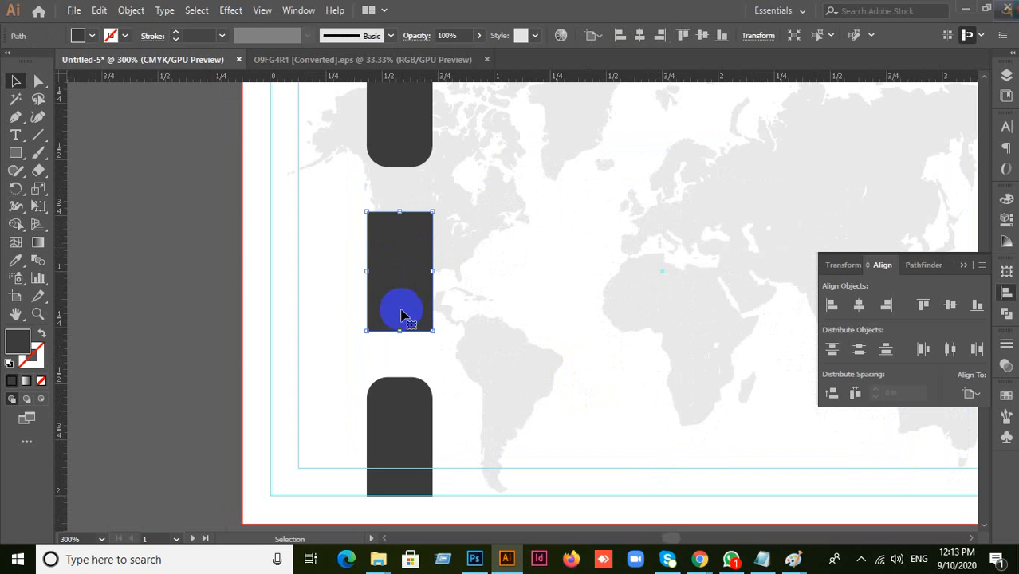
pyautogui.click(191, 295)
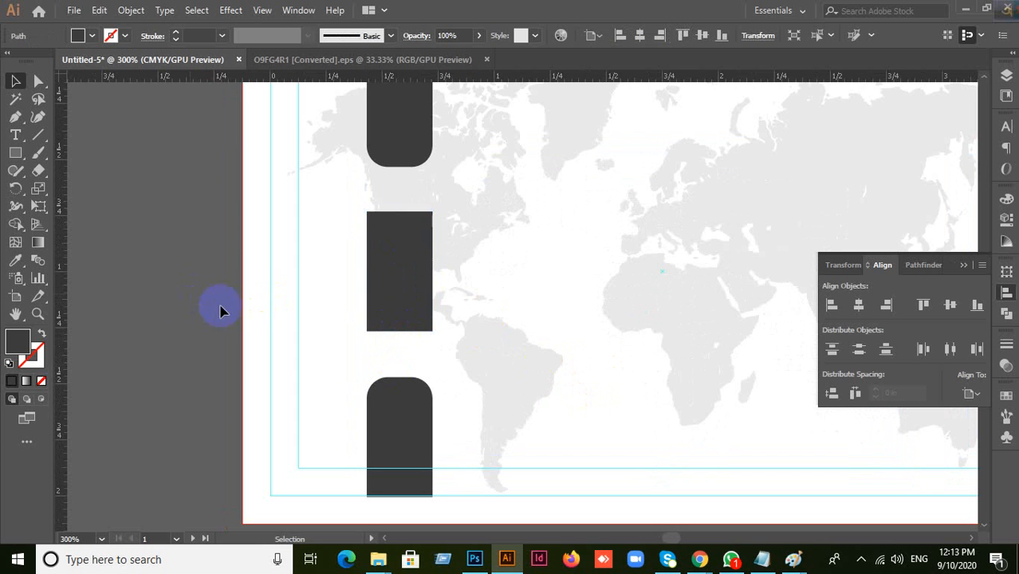
# Step: Try to stretch the middle block at its lower edge, undo the change and deselect the block
pyautogui.click(398, 269)
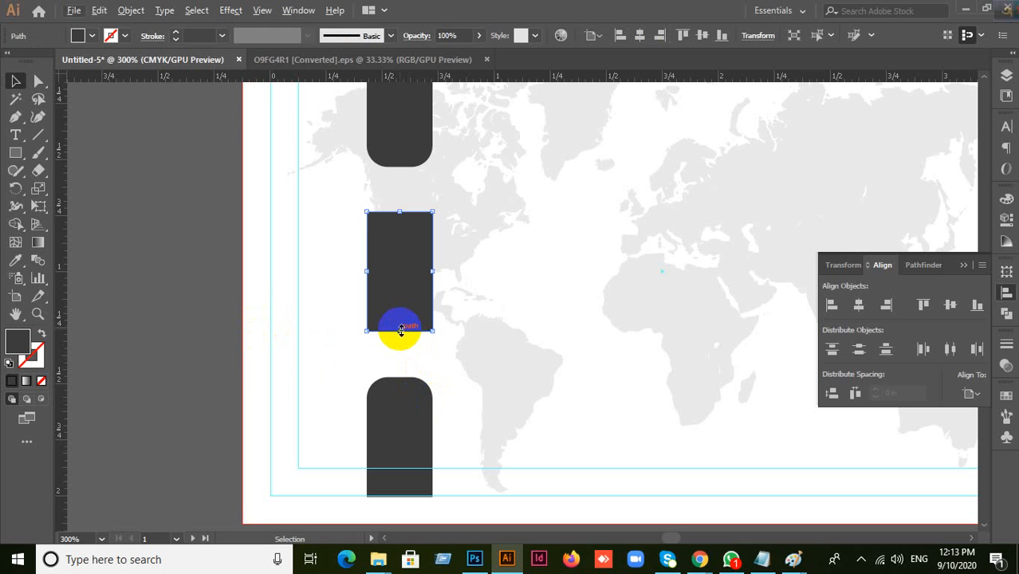
pyautogui.moveTo(401, 330); pyautogui.dragTo(400, 350)
pyautogui.hotkey('ctrl', 'z')
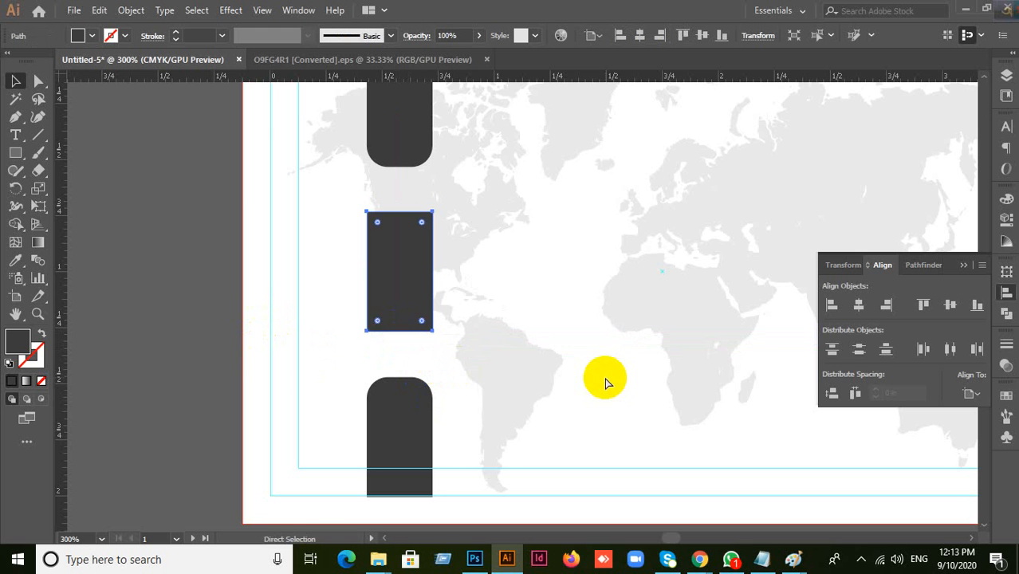
pyautogui.click(216, 269)
# Step: Draw a tall dark trial rectangle on the empty canvas beside the business card
pyautogui.click(15, 153)
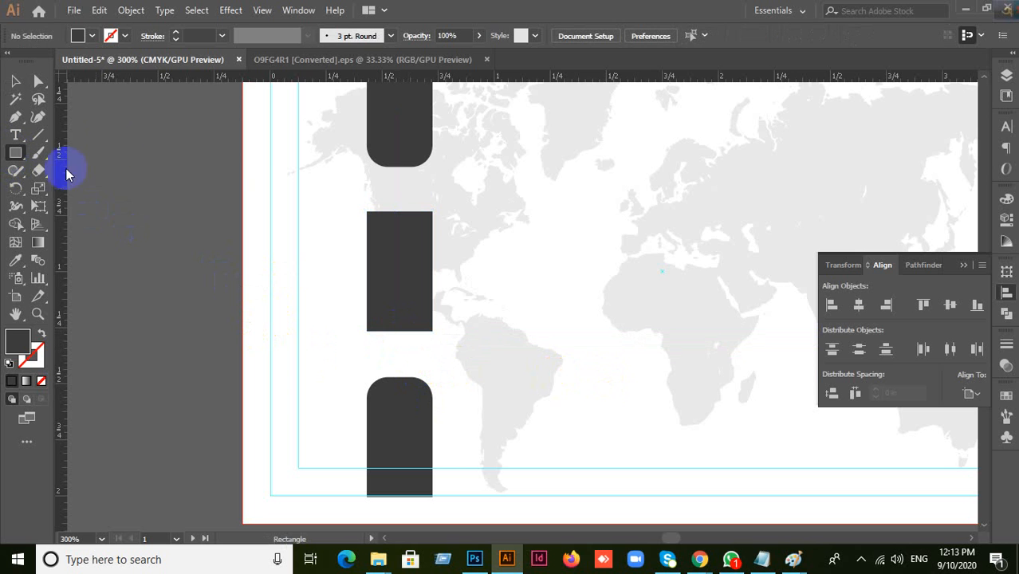
pyautogui.moveTo(122, 135)
pyautogui.mouseDown()
pyautogui.moveTo(164, 302)
pyautogui.moveTo(177, 283)
pyautogui.mouseUp()
pyautogui.click(16, 81)
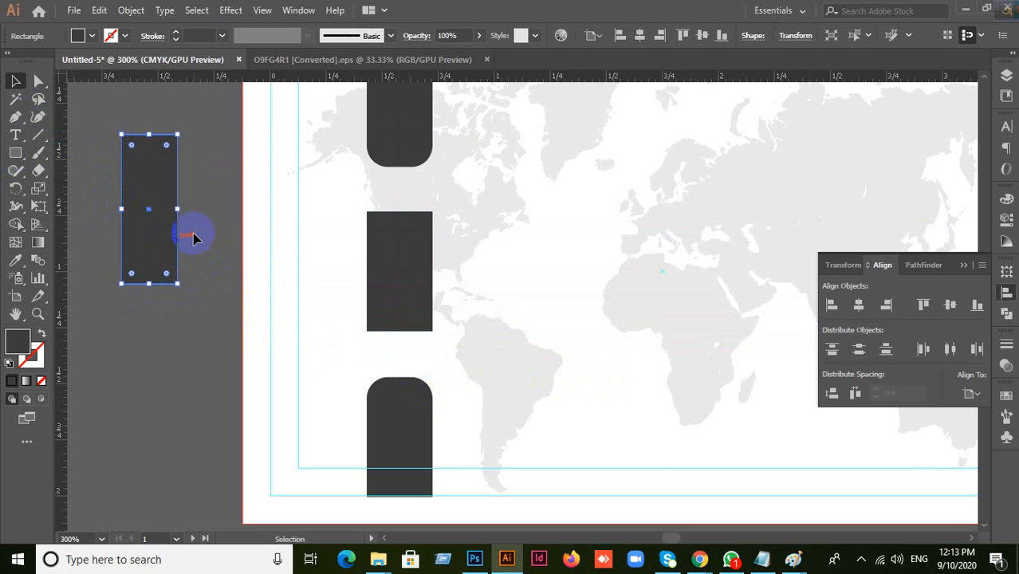
# Step: Collapse the Align panel to uncover the business card
pyautogui.scroll(-1, 454, 352)
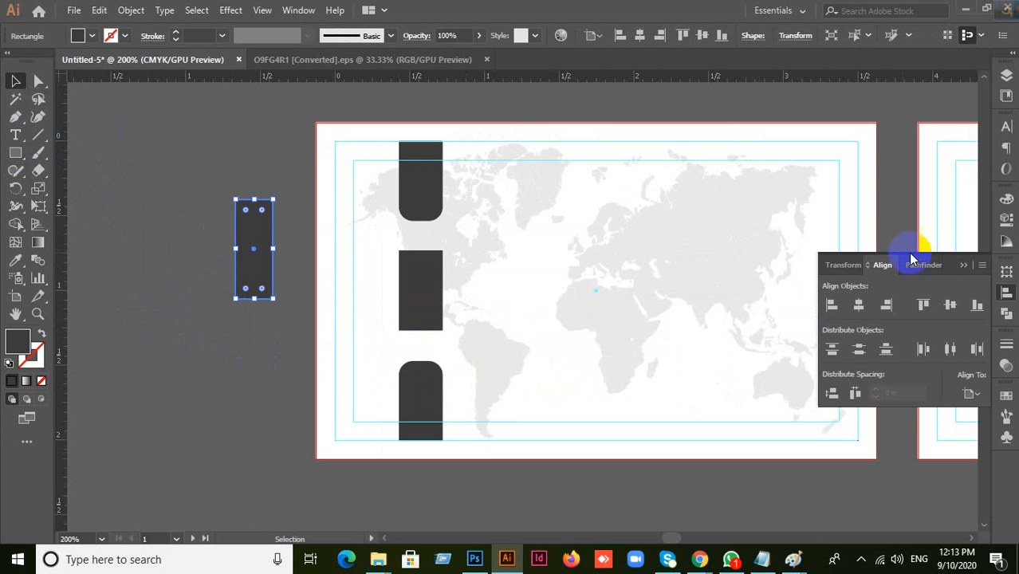
pyautogui.click(964, 267)
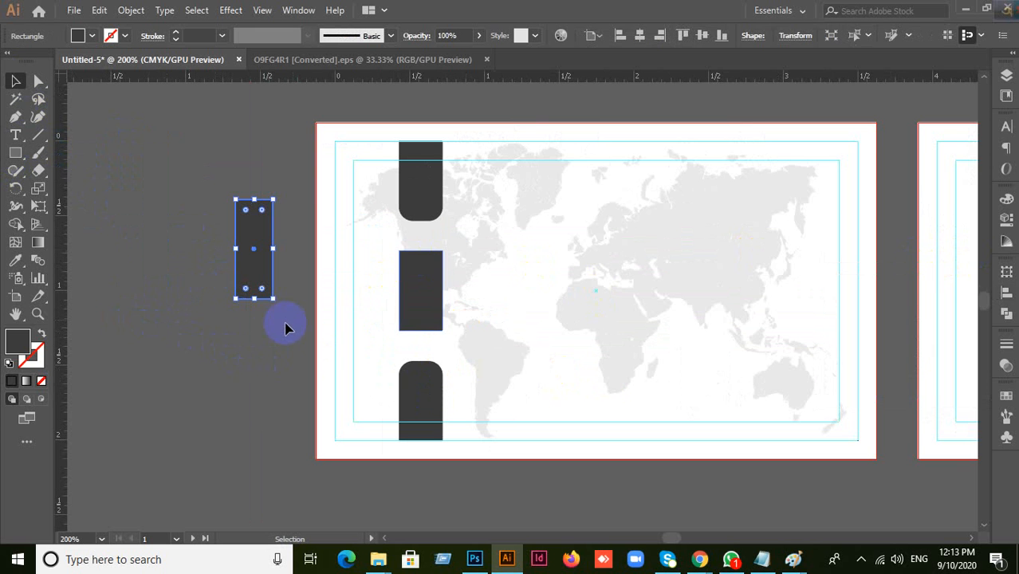
pyautogui.click(243, 345)
pyautogui.hotkey('ctrl', 'a')
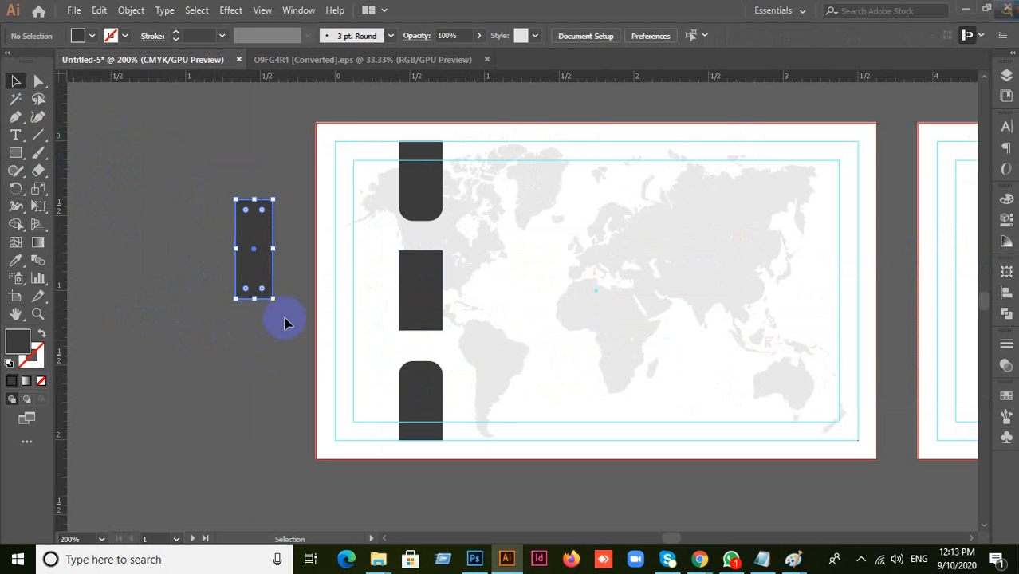
# Step: Try resizing the trial rectangle symmetrically about its centre in width and height, and delete the rectangle
pyautogui.scroll(1, 284, 320)
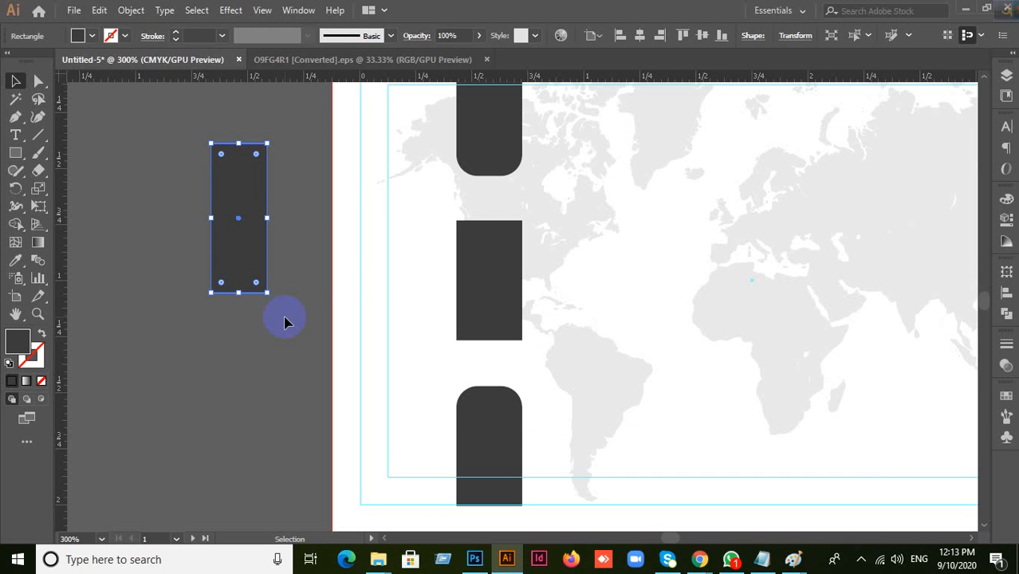
pyautogui.click(278, 327)
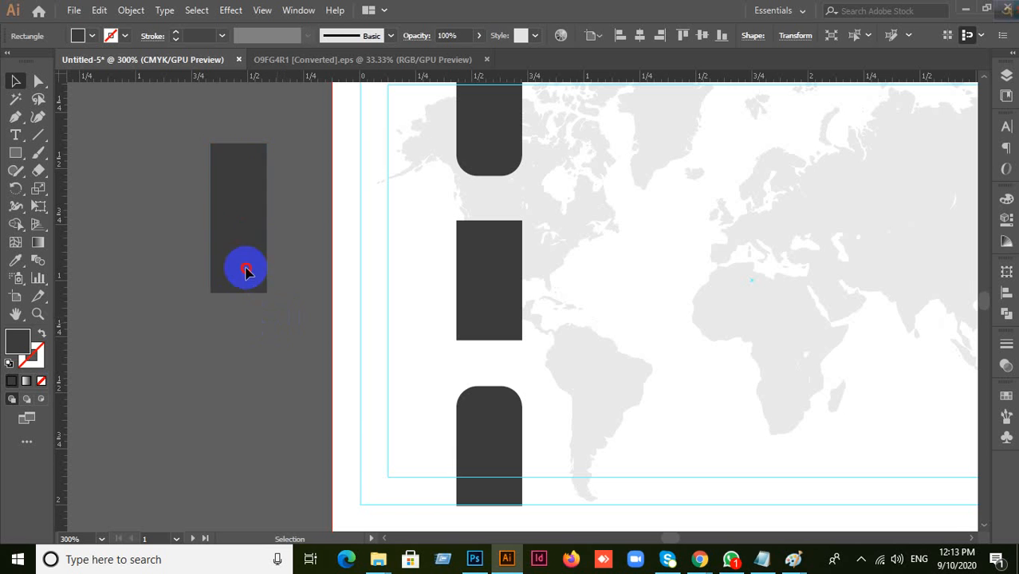
pyautogui.click(246, 269)
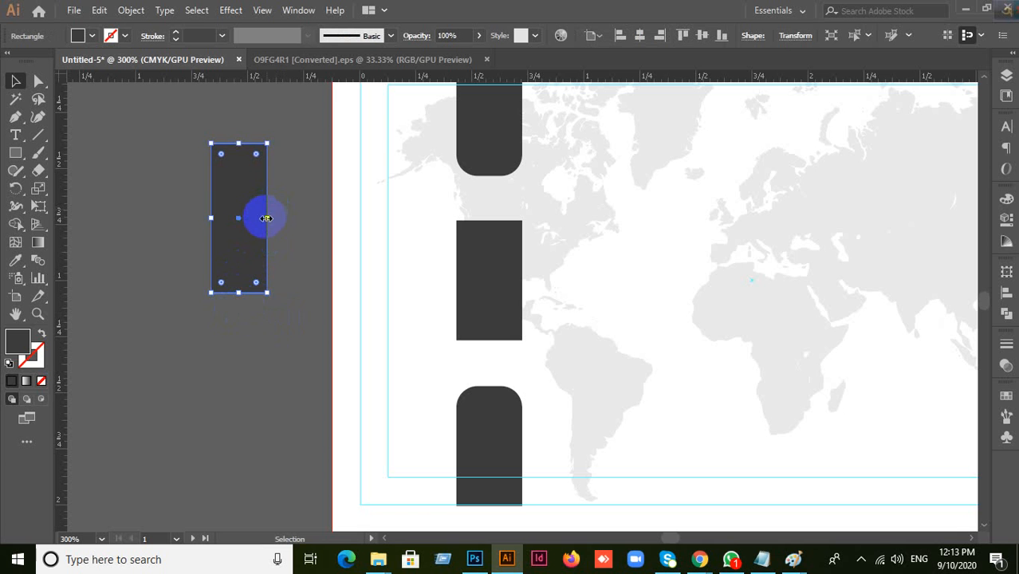
pyautogui.moveTo(267, 218)
pyautogui.mouseDown()
pyautogui.moveTo(323, 221)
pyautogui.moveTo(255, 226)
pyautogui.moveTo(378, 223)
pyautogui.moveTo(263, 223)
pyautogui.mouseUp()
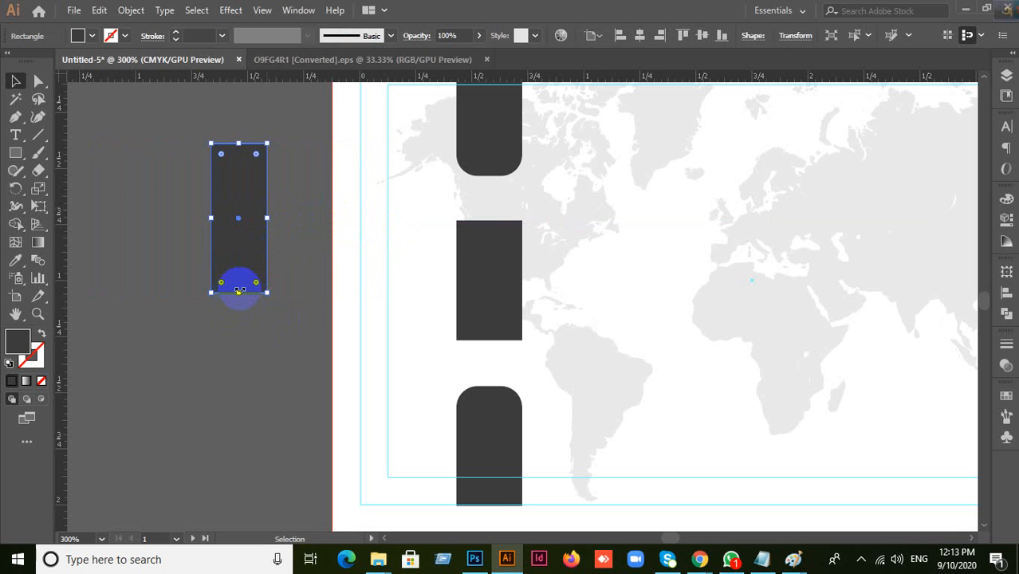
pyautogui.moveTo(241, 293)
pyautogui.mouseDown()
pyautogui.moveTo(239, 398)
pyautogui.moveTo(240, 273)
pyautogui.moveTo(239, 308)
pyautogui.mouseUp()
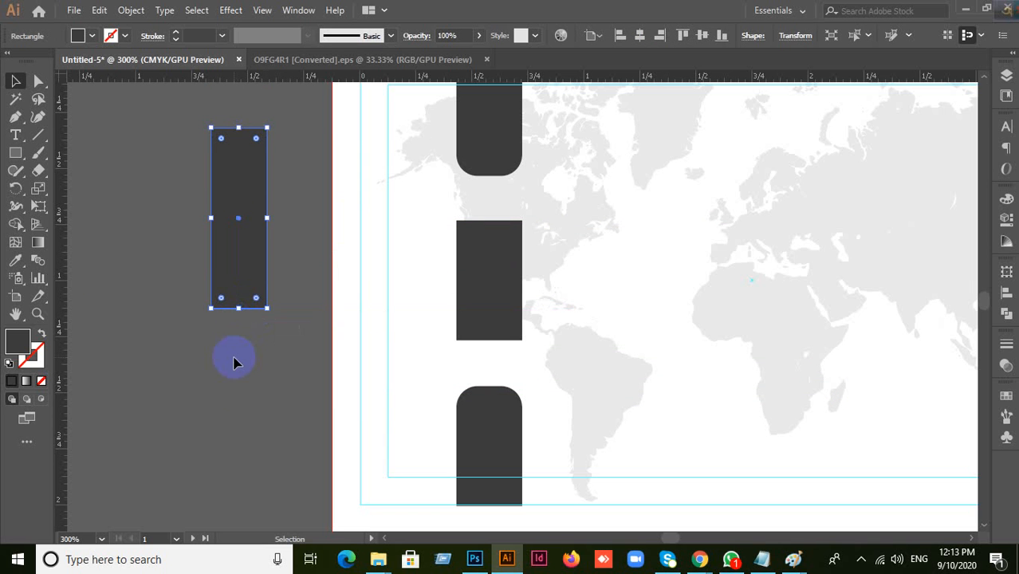
pyautogui.press('Delete')
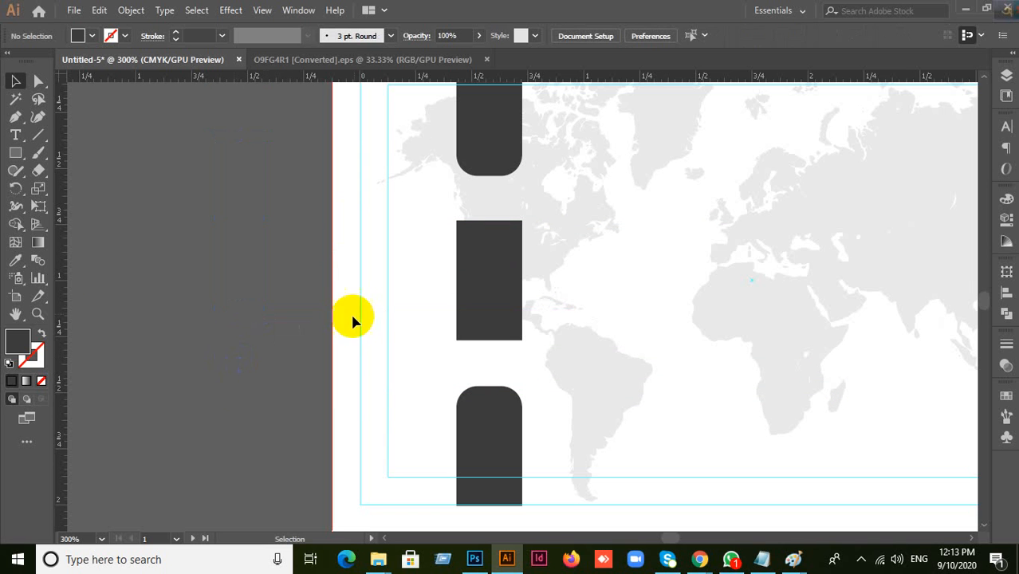
# Step: Stretch the middle block symmetrically about its centre to about 0.83 in tall, leaving narrow equal gaps to the top and bottom blocks
pyautogui.click(487, 338)
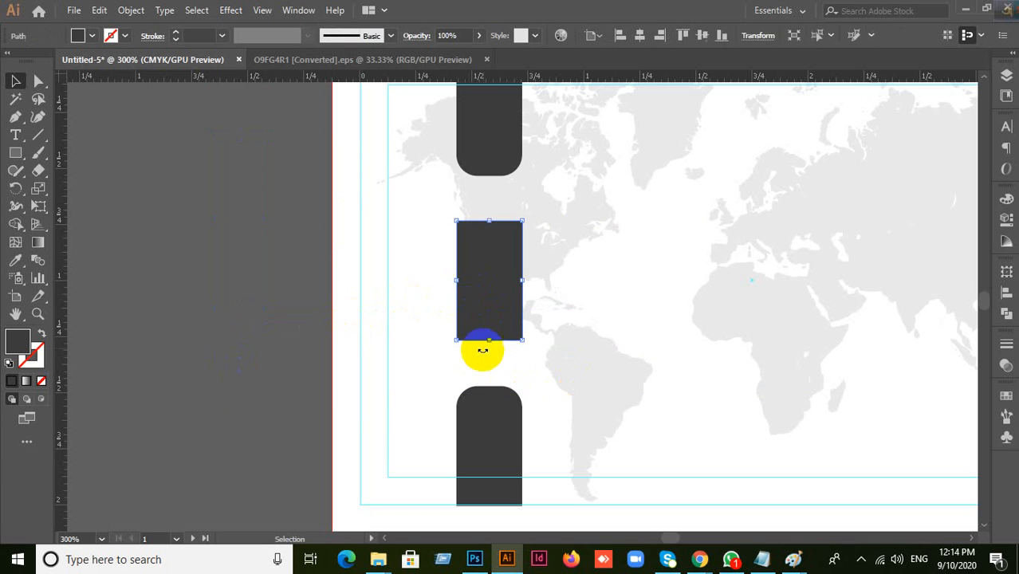
pyautogui.moveTo(491, 338); pyautogui.dragTo(493, 375)
pyautogui.click(440, 346)
pyautogui.scroll(-1, 626, 369)
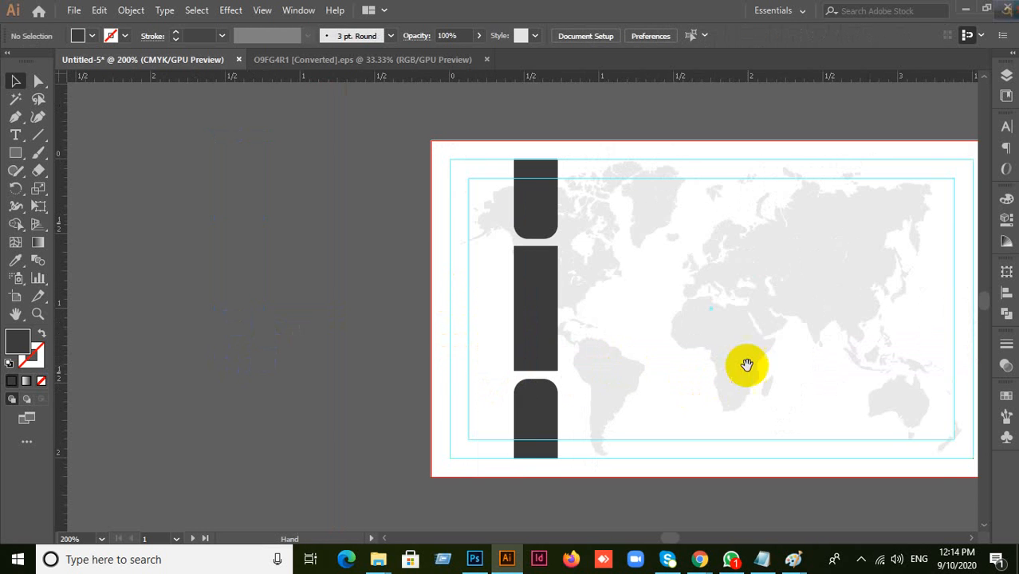
pyautogui.moveTo(746, 365); pyautogui.dragTo(673, 339)
pyautogui.click(473, 284)
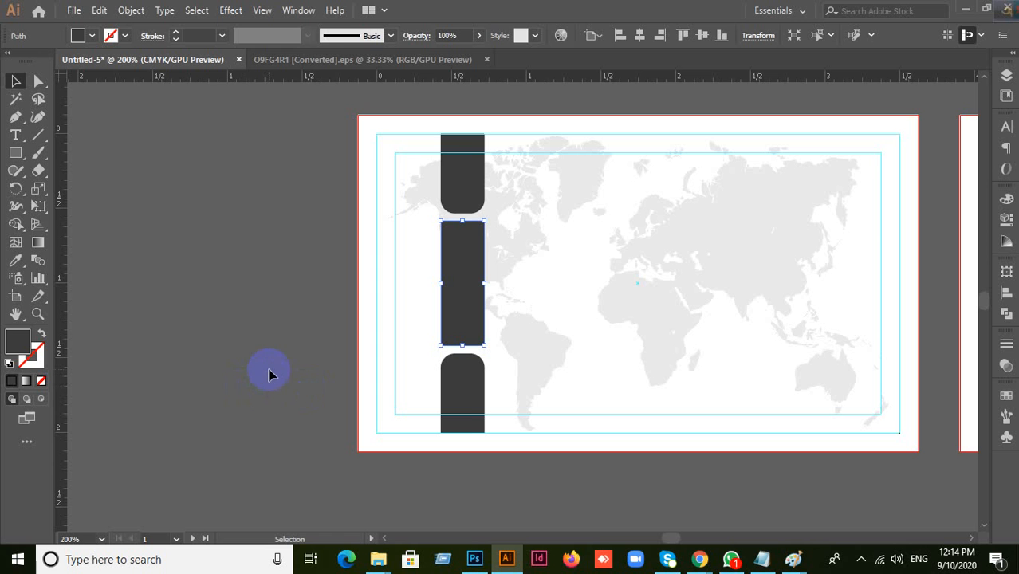
pyautogui.click(130, 11)
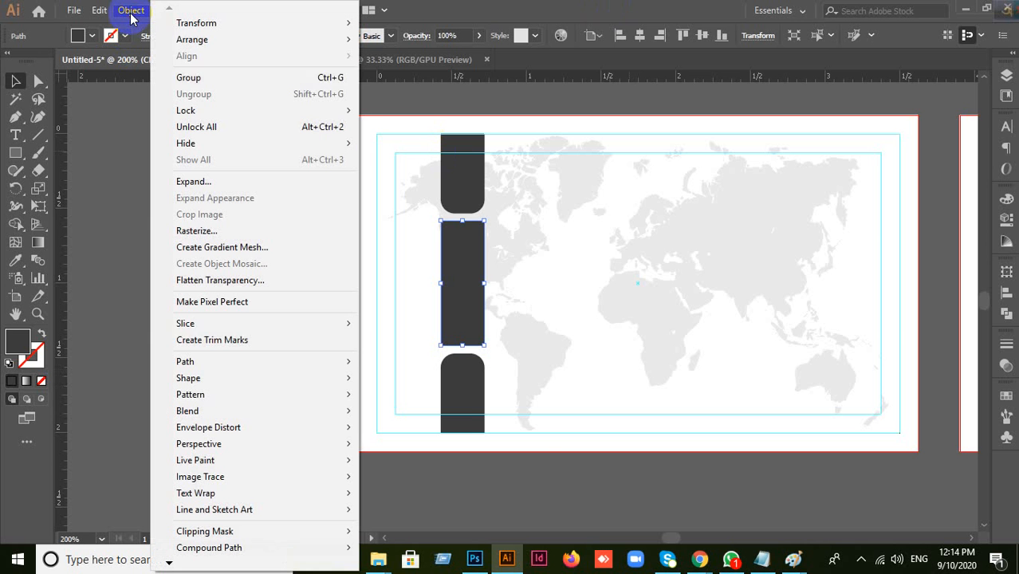
pyautogui.moveTo(207, 361)
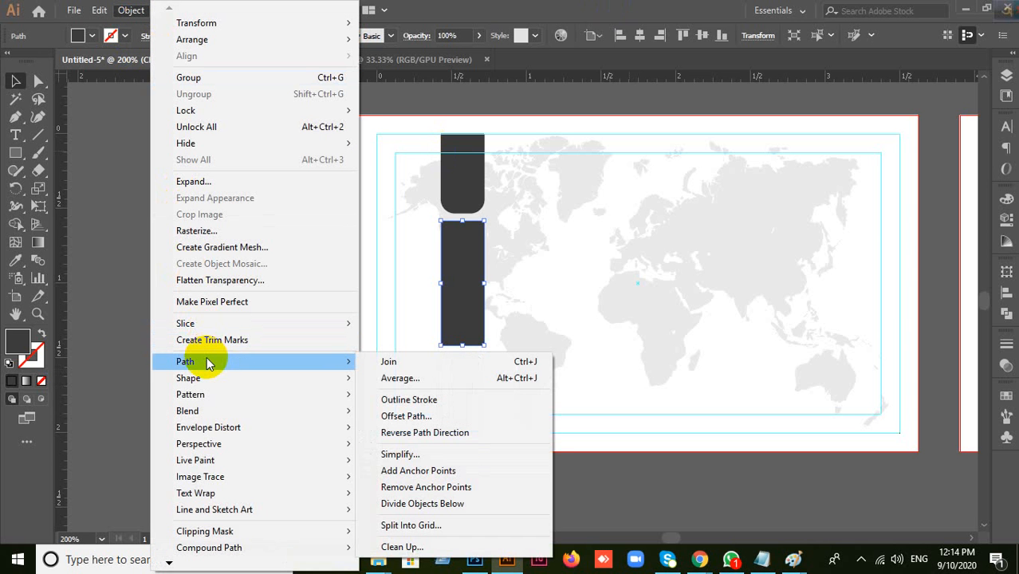
pyautogui.click(457, 417)
pyautogui.click(922, 328)
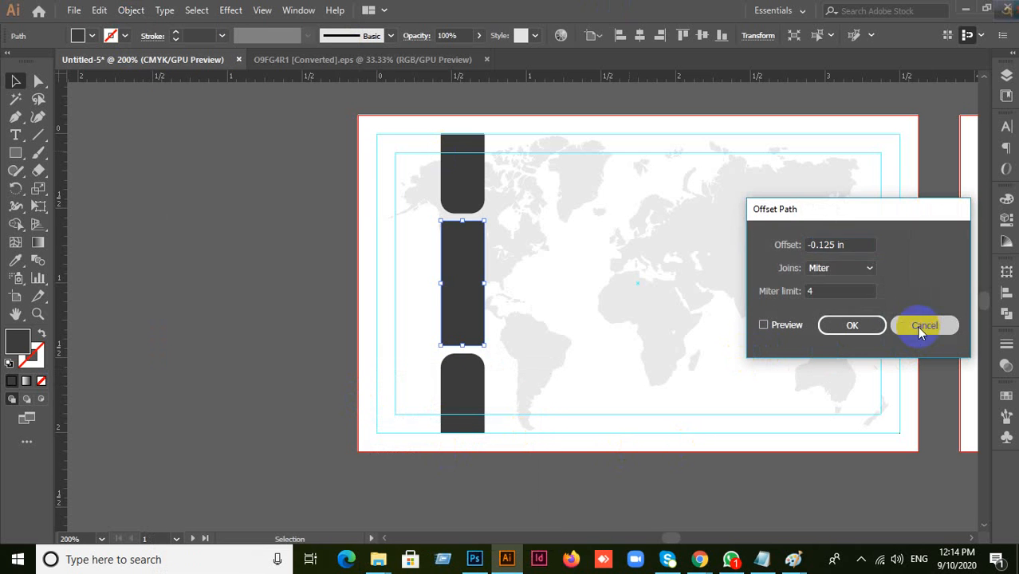
# Step: Preview Split Into Grid on the middle block with 3 rows and a 0.1 in gutter, and cancel it
pyautogui.click(133, 10)
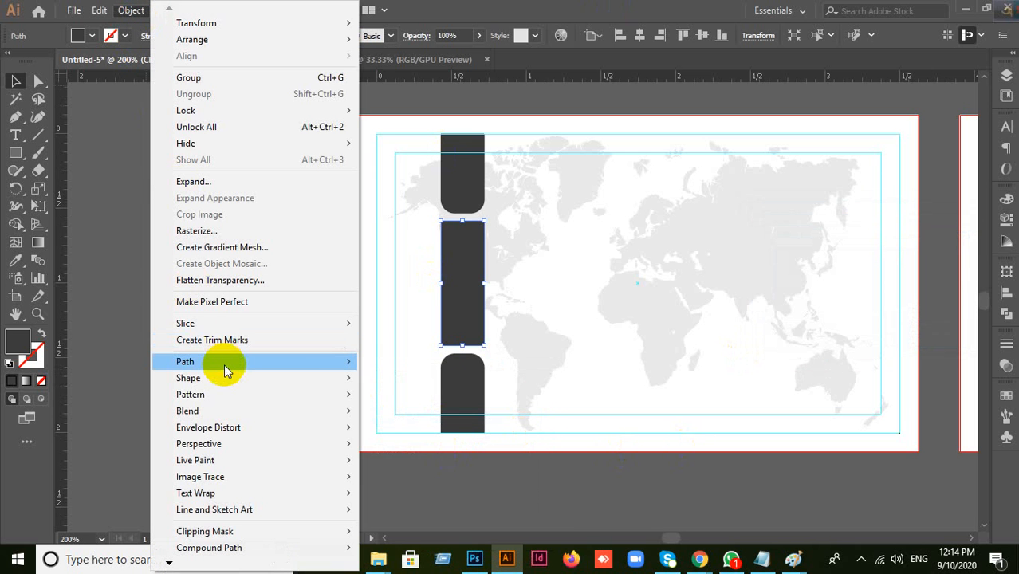
pyautogui.moveTo(224, 364)
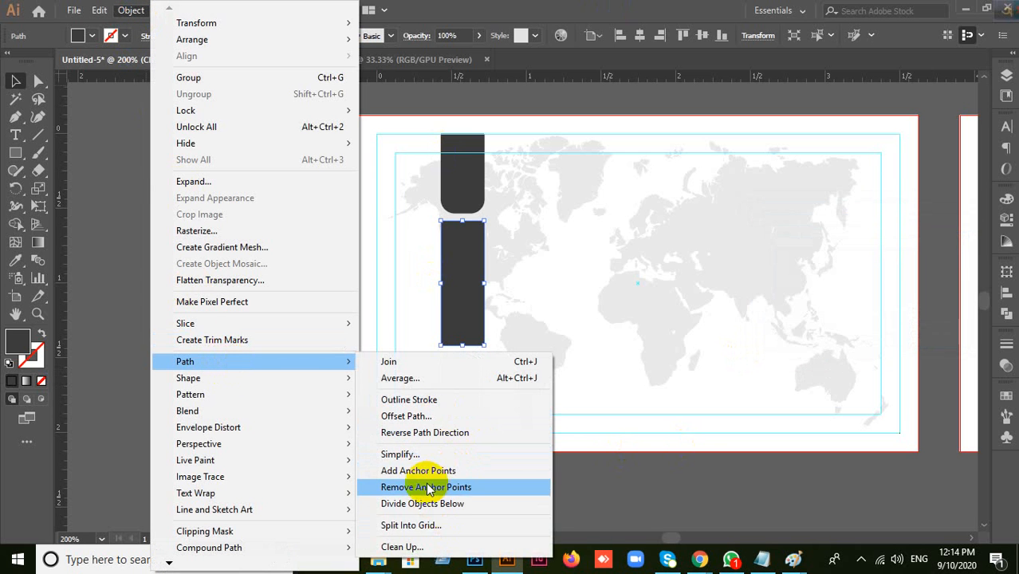
pyautogui.click(431, 525)
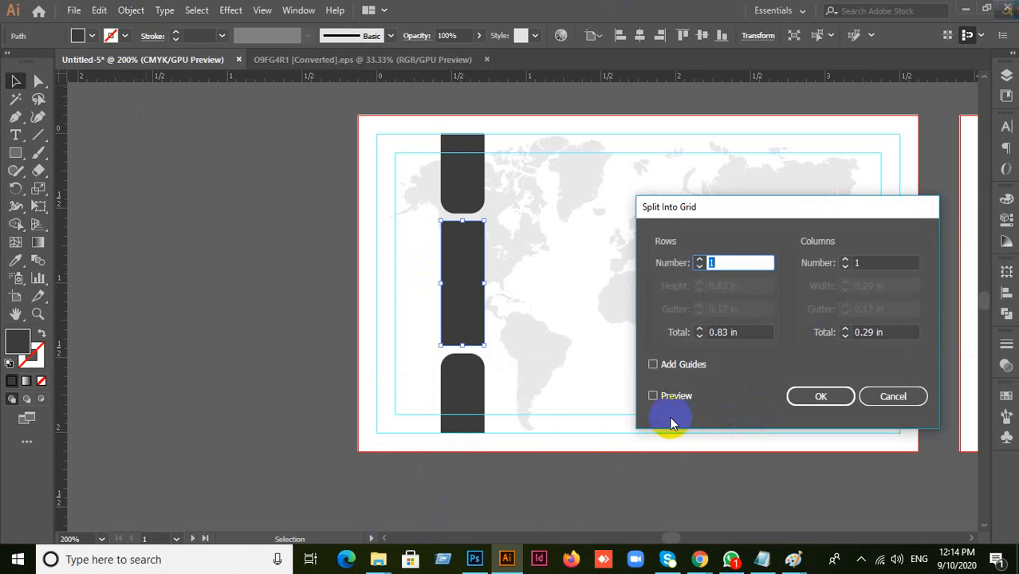
pyautogui.click(666, 400)
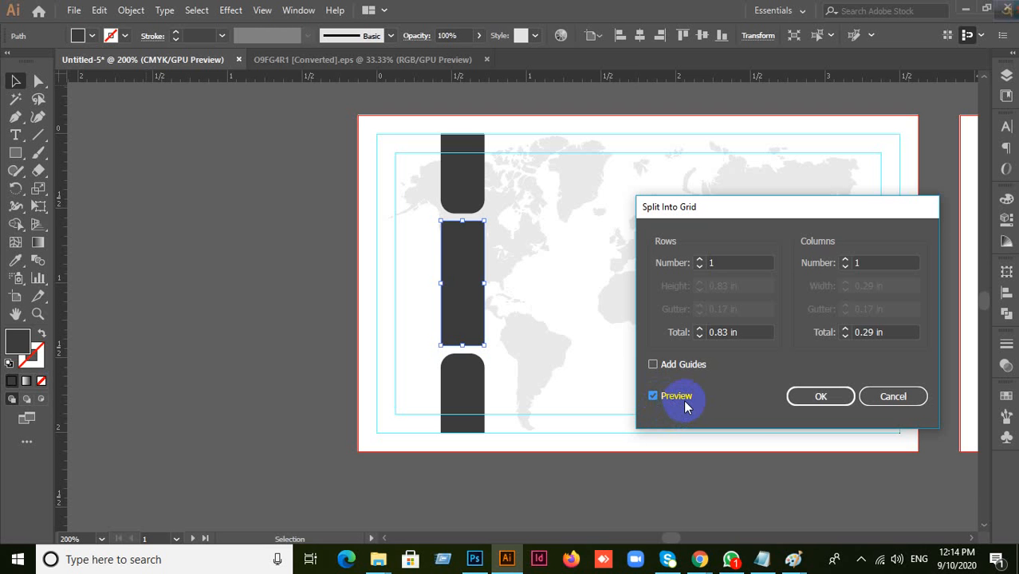
pyautogui.click(730, 262)
pyautogui.press('Up')
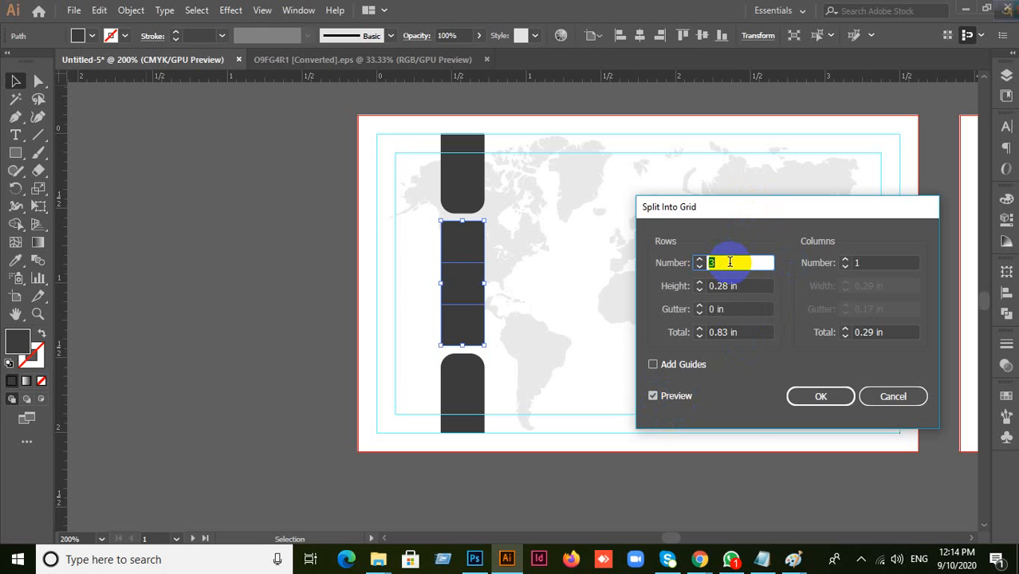
pyautogui.click(732, 310)
pyautogui.press('Up')
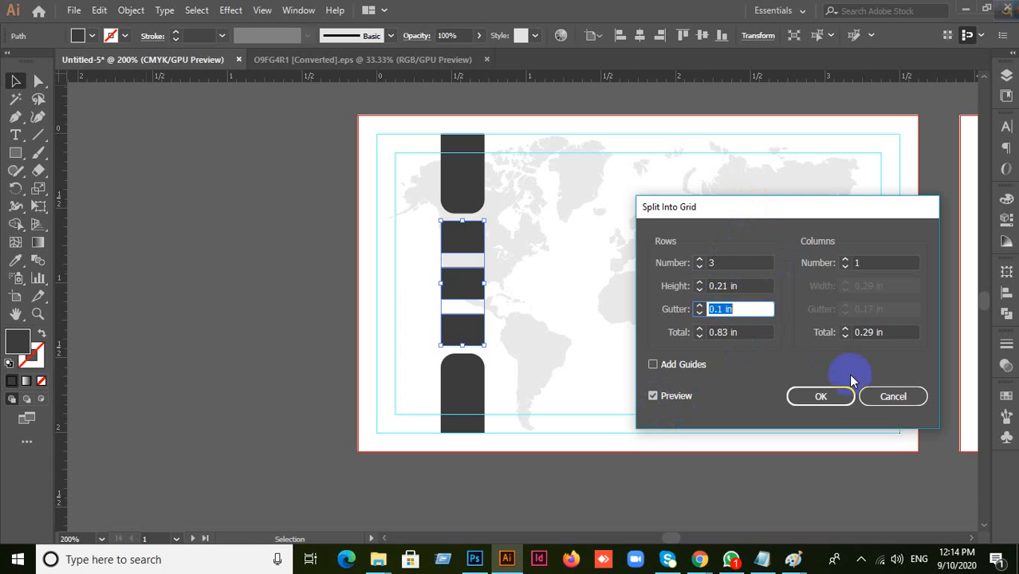
pyautogui.click(890, 395)
pyautogui.rightClick(598, 82)
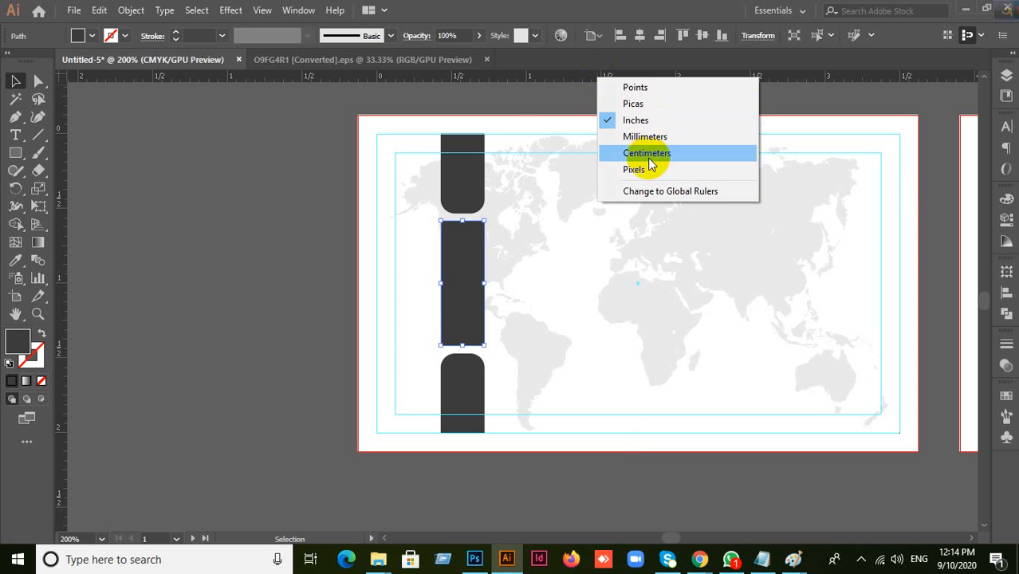
pyautogui.click(536, 103)
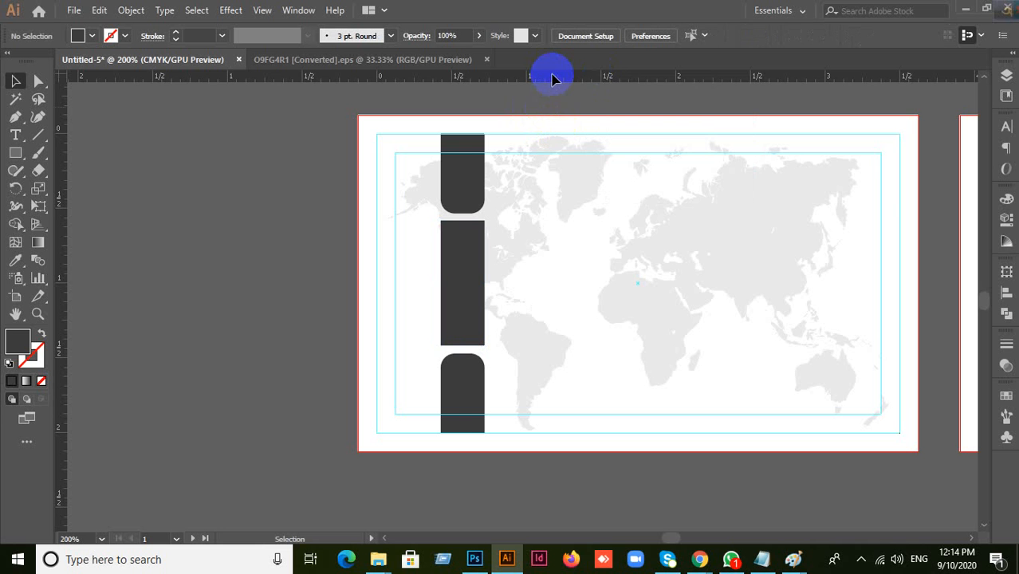
# Step: Change the document's ruler units to pixels and select the middle block of the vertical bar
pyautogui.rightClick(554, 79)
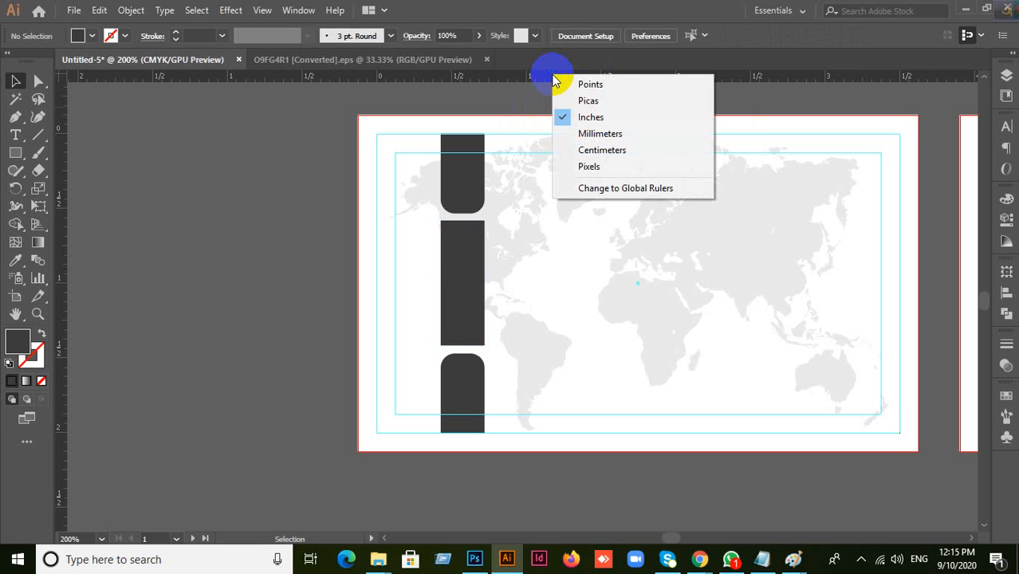
pyautogui.click(600, 165)
pyautogui.click(132, 11)
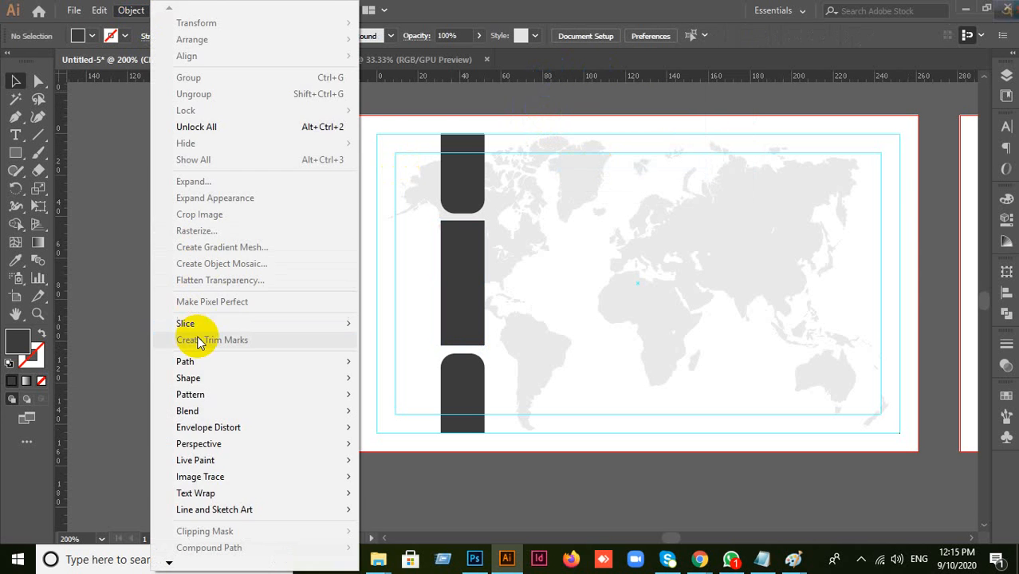
pyautogui.moveTo(203, 365)
pyautogui.click(571, 279)
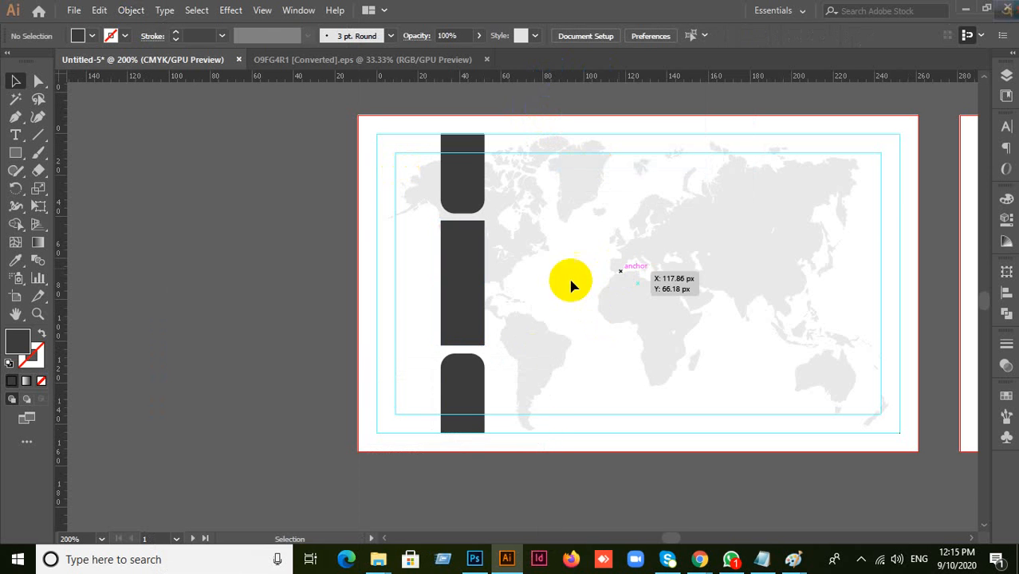
pyautogui.click(446, 310)
pyautogui.click(132, 10)
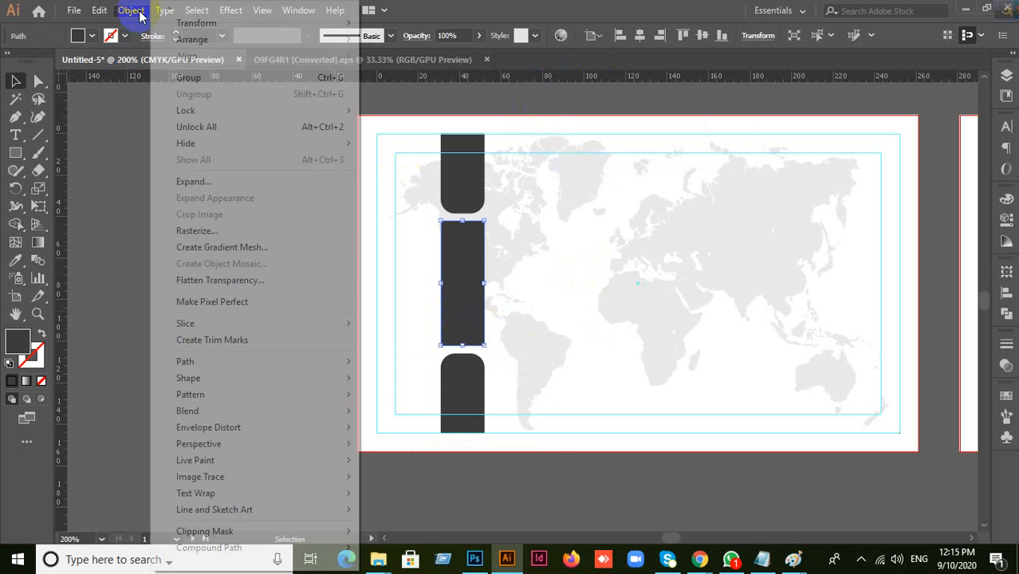
pyautogui.moveTo(217, 369)
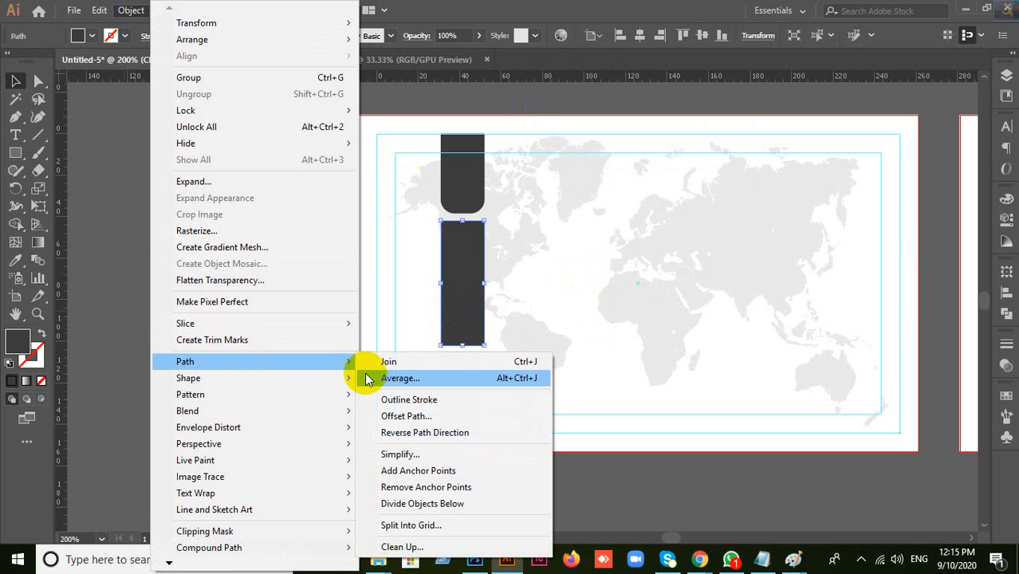
pyautogui.click(428, 416)
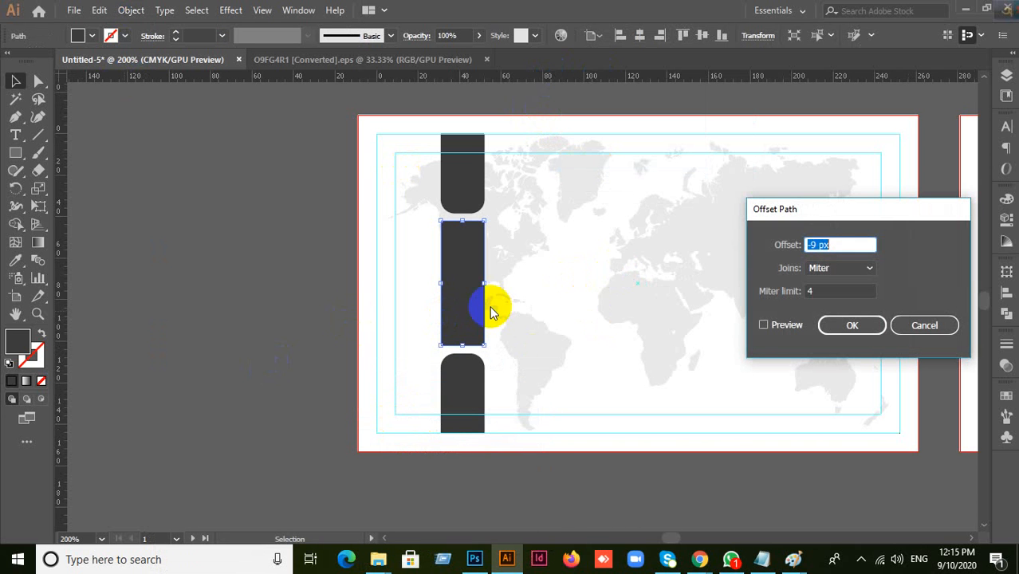
pyautogui.click(855, 325)
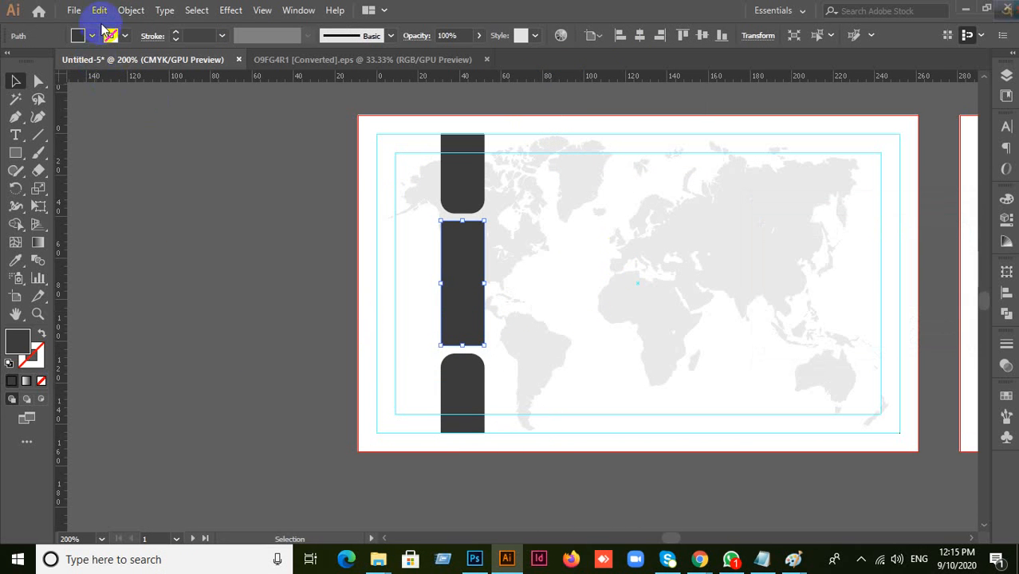
# Step: Split the middle block into a grid of 3 rows with a 2 px gutter and deselect it
pyautogui.click(130, 11)
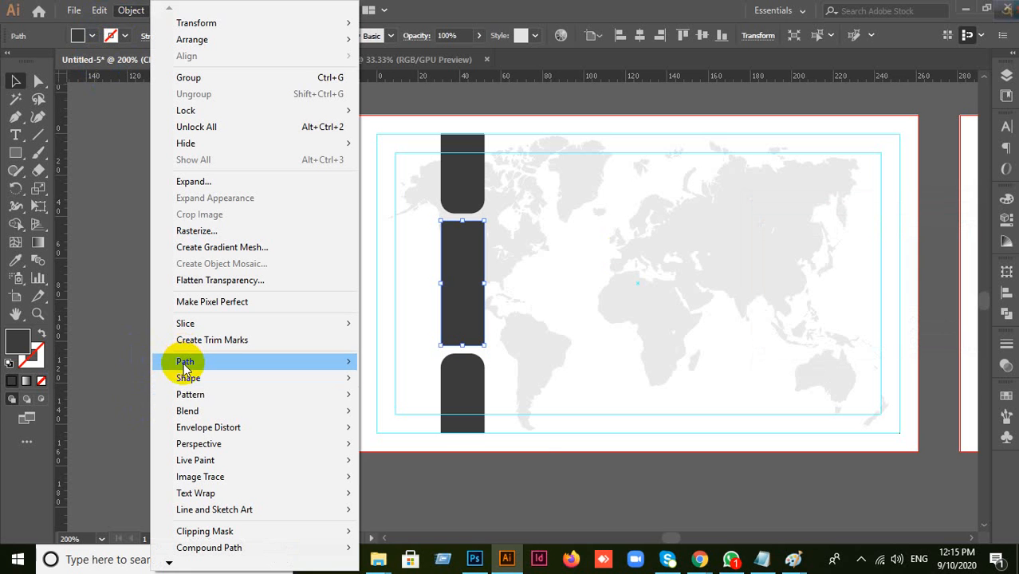
pyautogui.moveTo(186, 361)
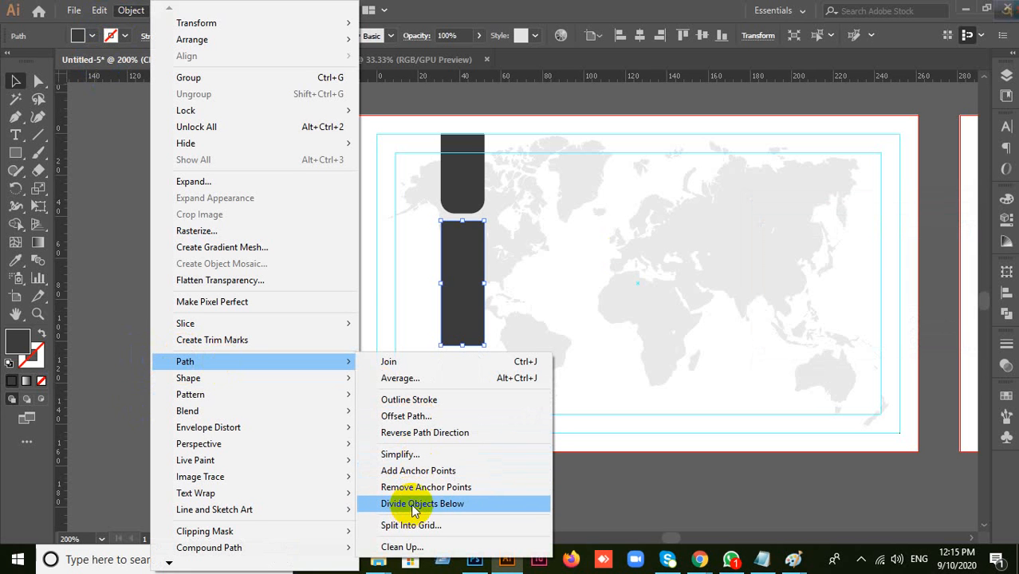
pyautogui.click(277, 455)
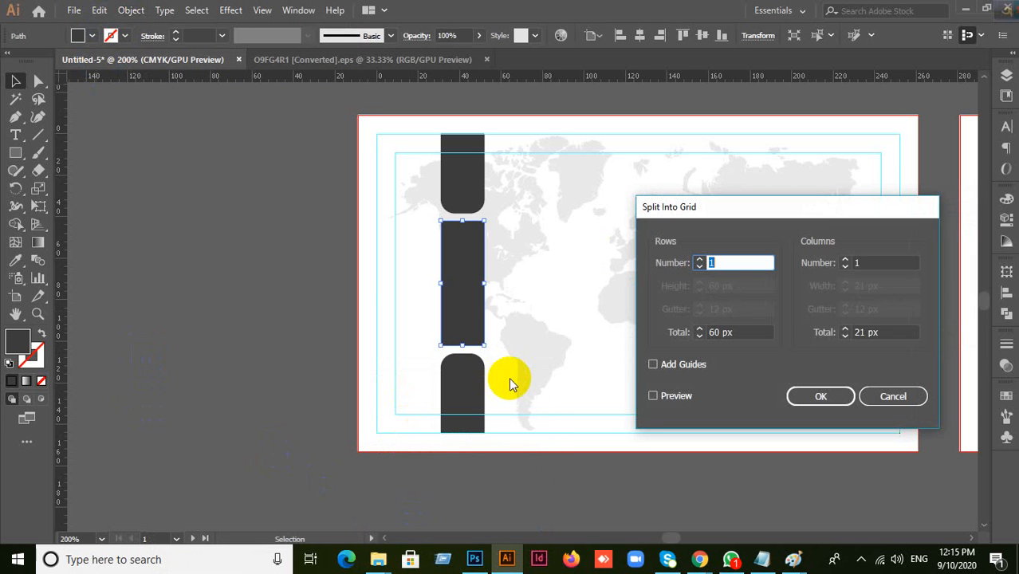
pyautogui.click(653, 396)
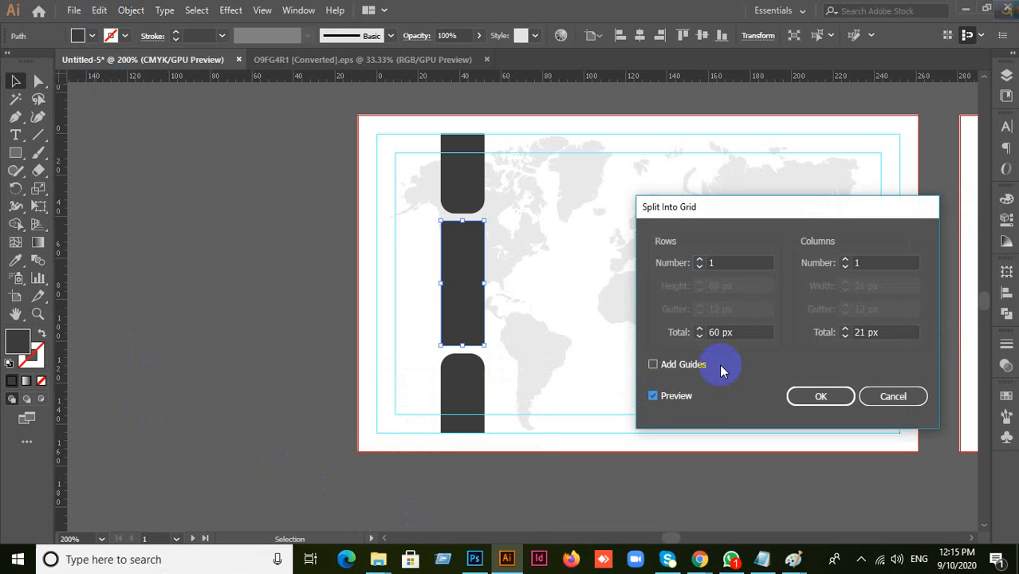
pyautogui.click(717, 263)
pyautogui.press('Up')
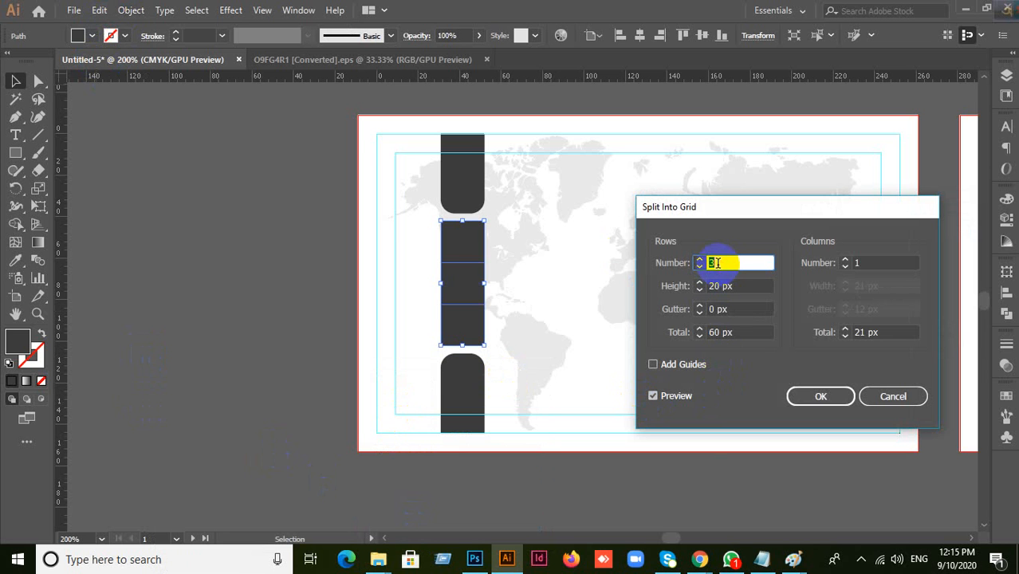
pyautogui.press('Up')
pyautogui.click(733, 312)
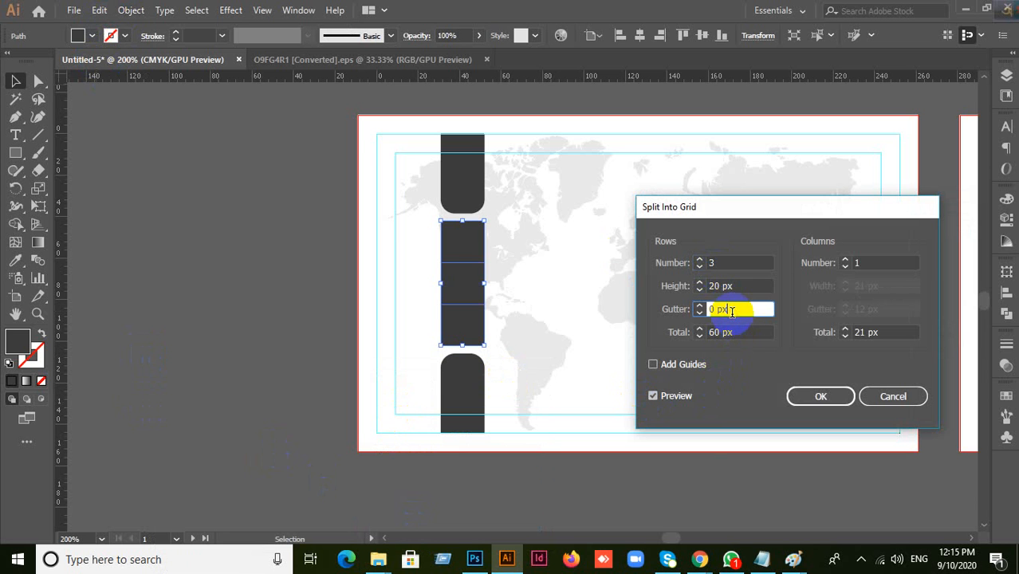
pyautogui.press('Up')
pyautogui.press('Up')
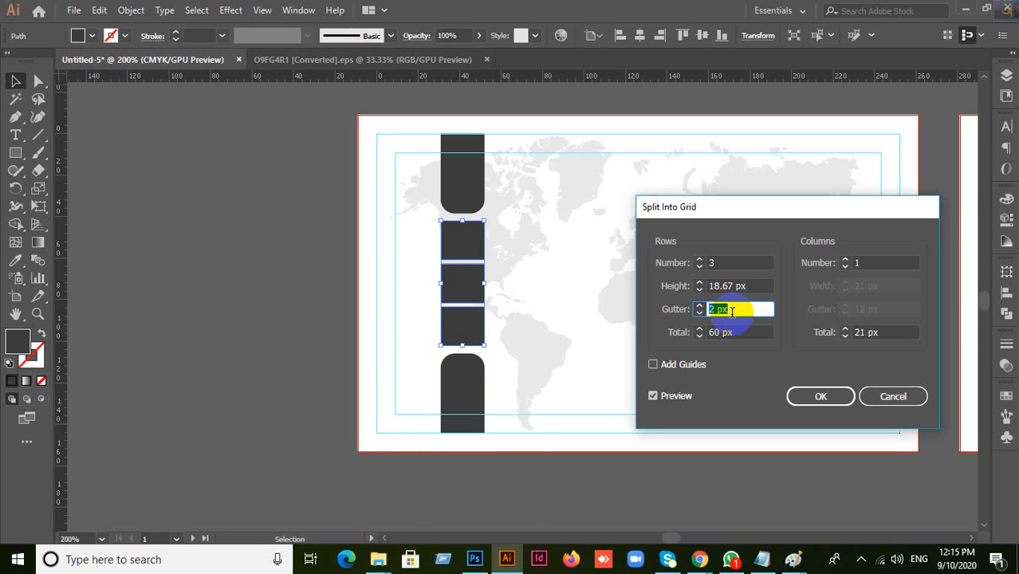
pyautogui.click(804, 397)
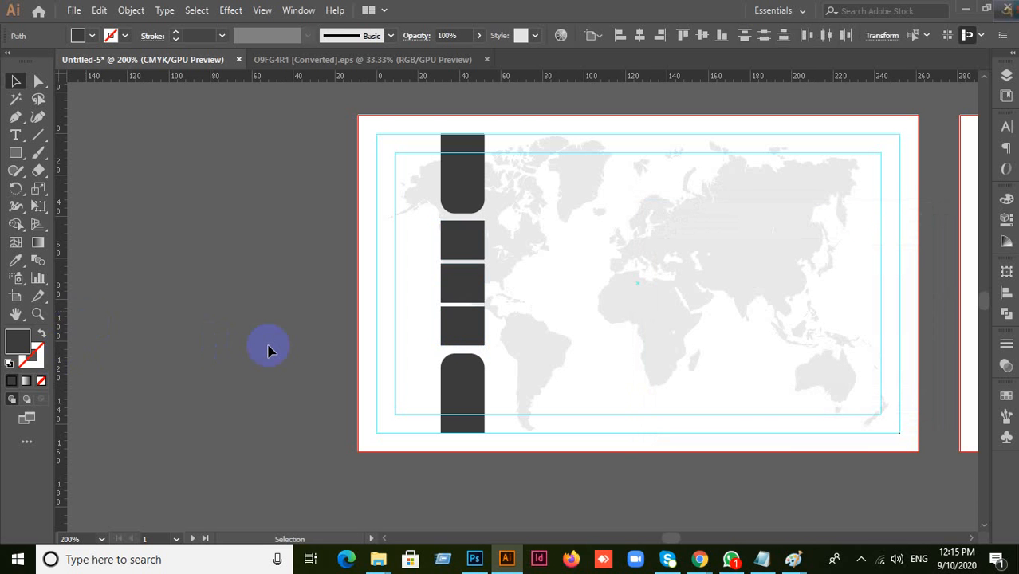
pyautogui.click(268, 351)
pyautogui.scroll(1, 494, 361)
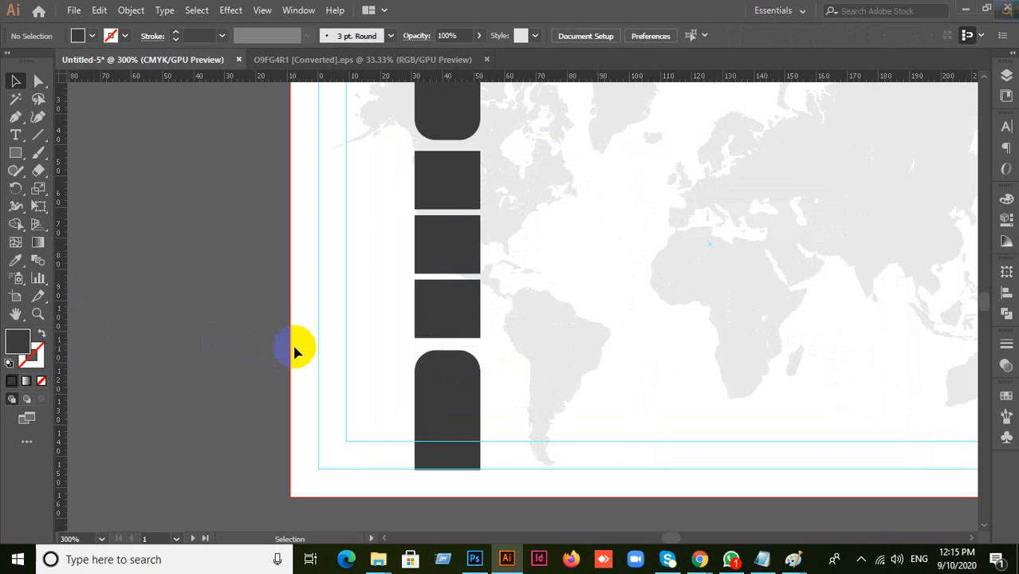
pyautogui.scroll(3, 334, 228)
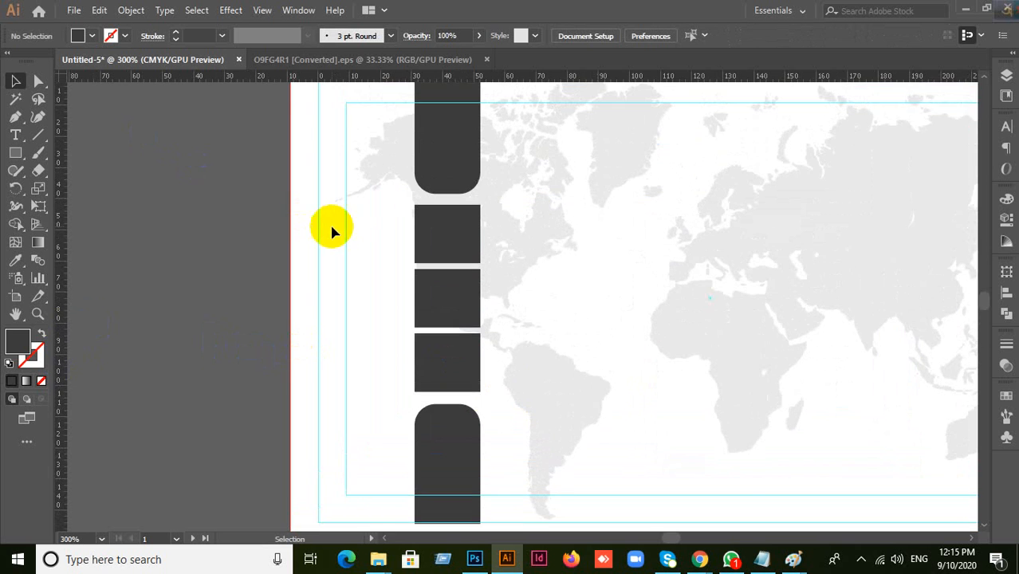
pyautogui.click(472, 199)
pyautogui.click(277, 211)
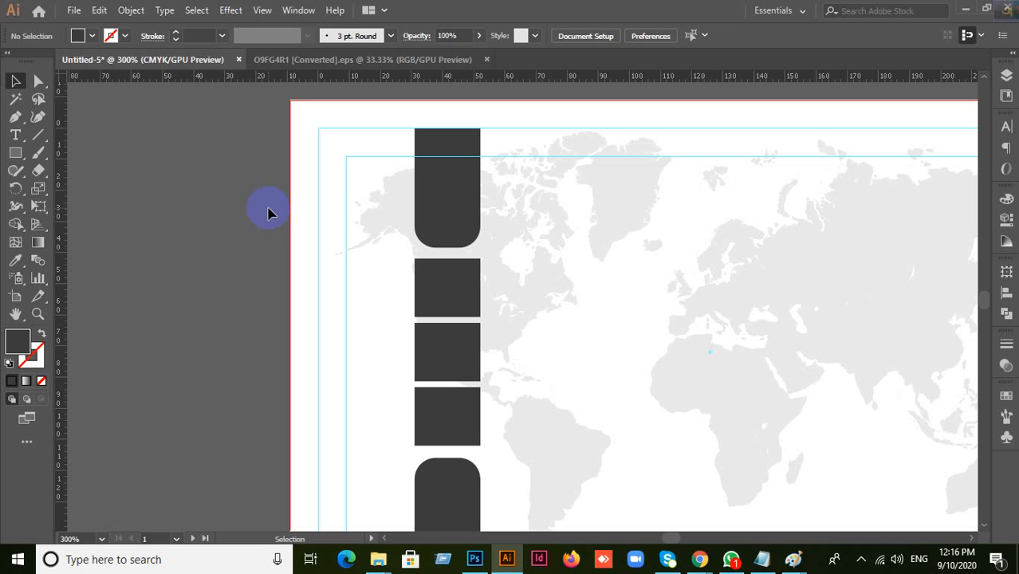
# Step: Switch to Chrome and close the Vecteezy and Freepik world map tabs
pyautogui.moveTo(702, 558)
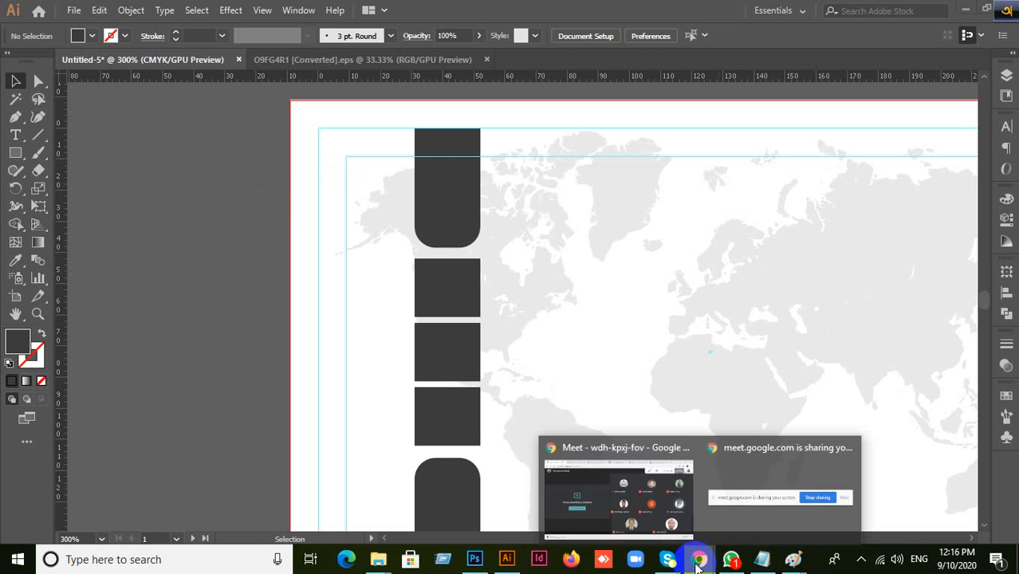
pyautogui.click(600, 486)
pyautogui.click(770, 14)
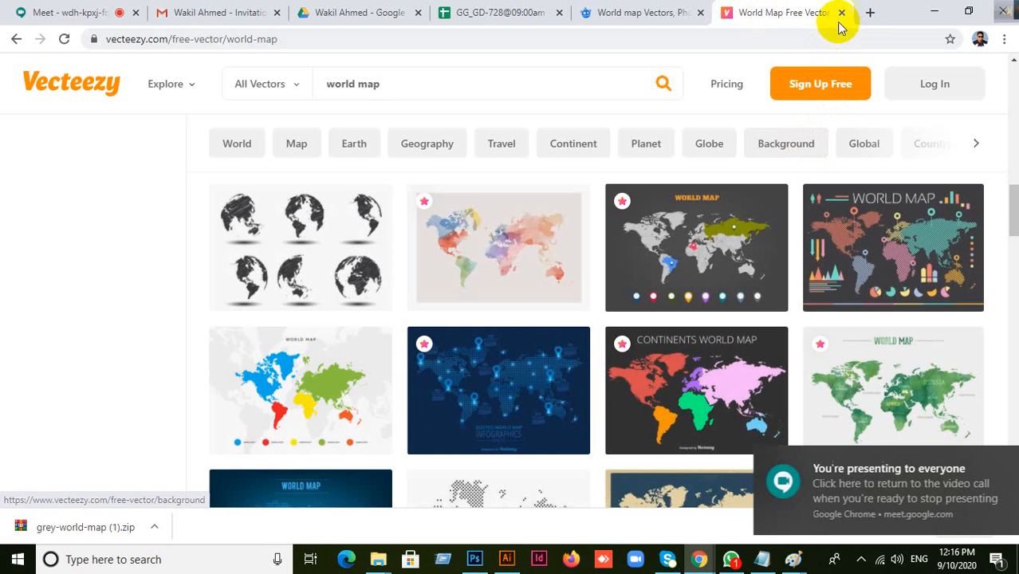
pyautogui.click(842, 13)
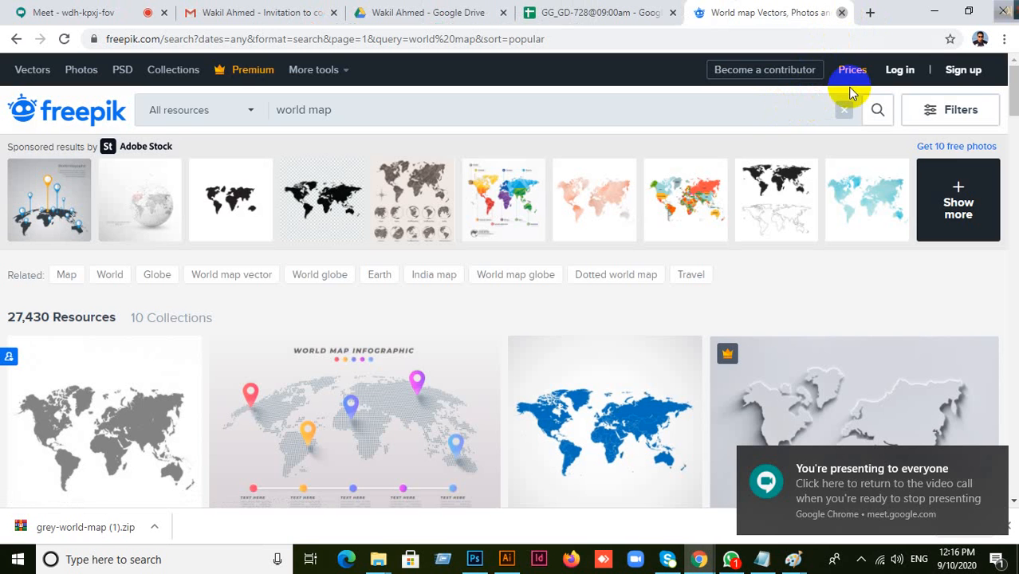
pyautogui.hotkey('ctrl', 'w')
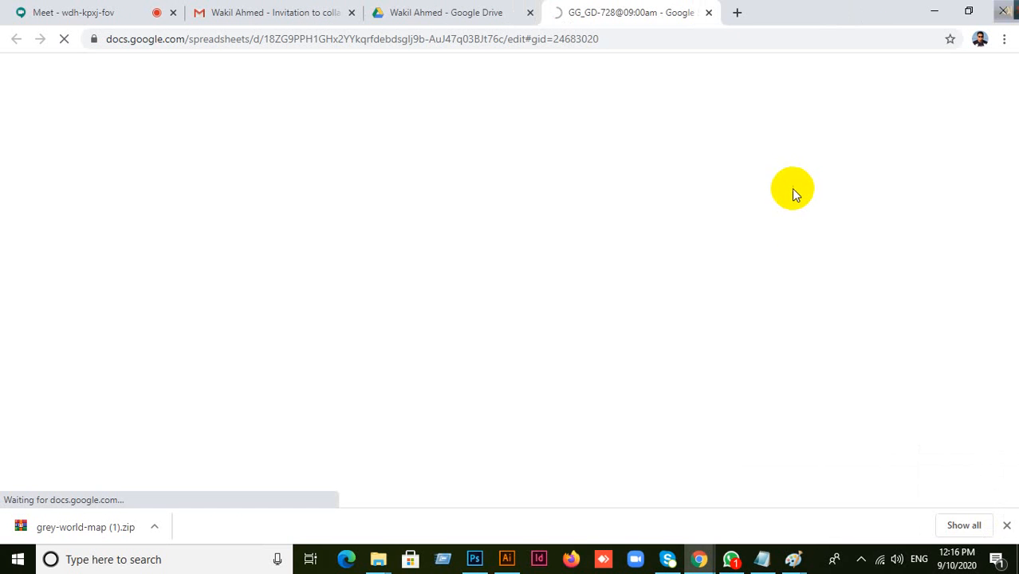
# Step: Open Google in a new tab and enter the query "font awesome cheatsheet"
pyautogui.click(736, 14)
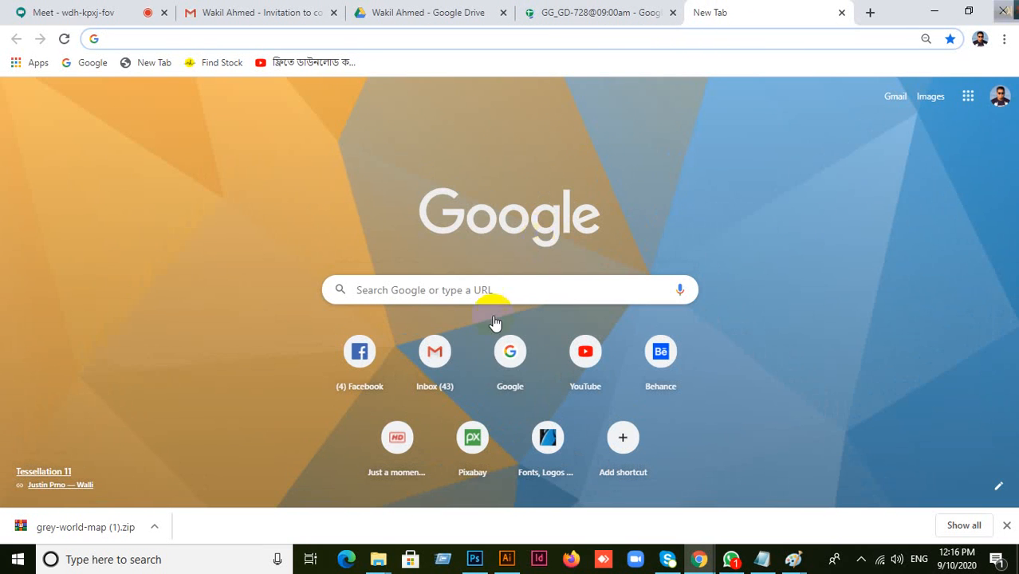
pyautogui.click(517, 367)
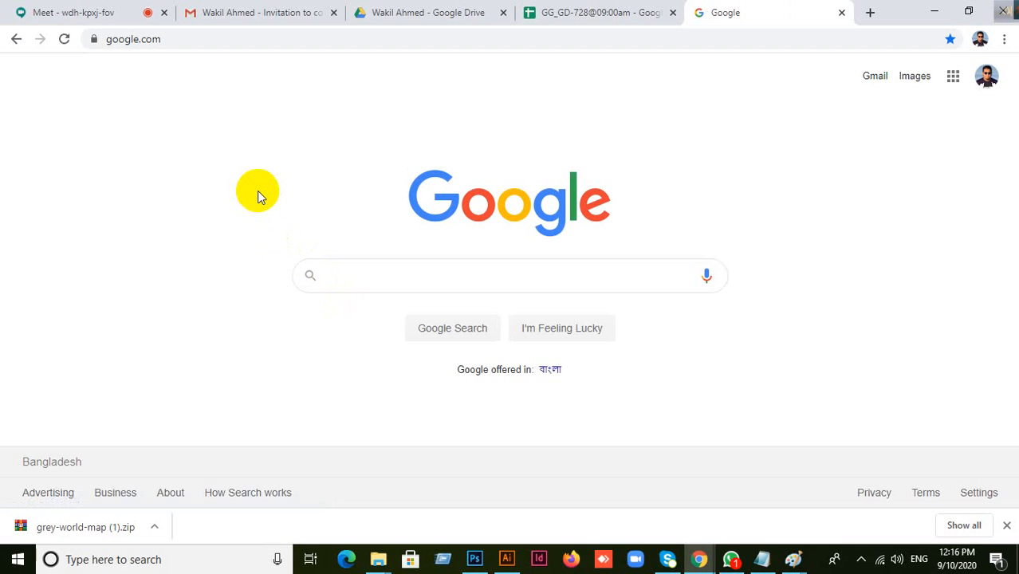
pyautogui.write('fon')
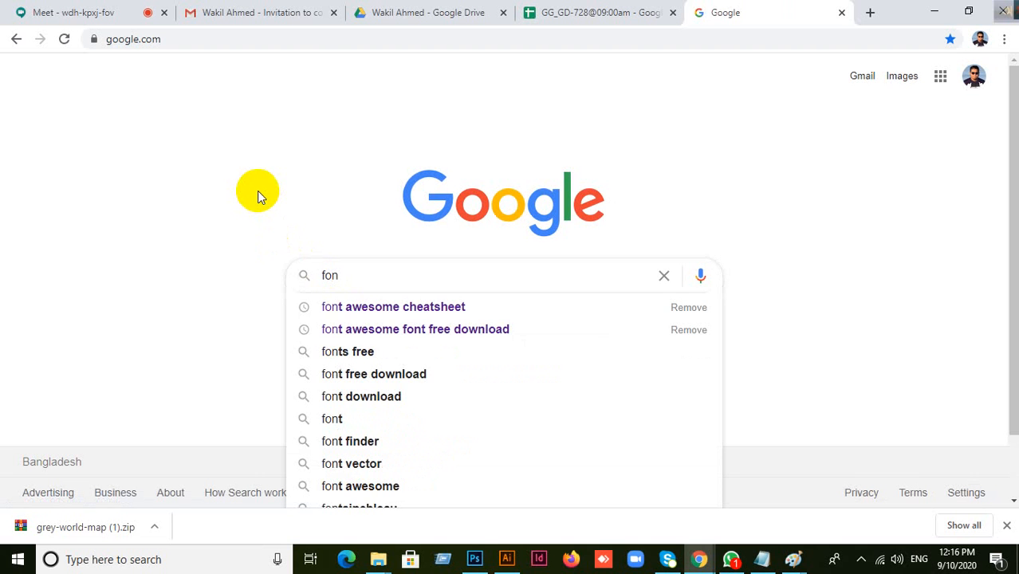
pyautogui.write('nt')
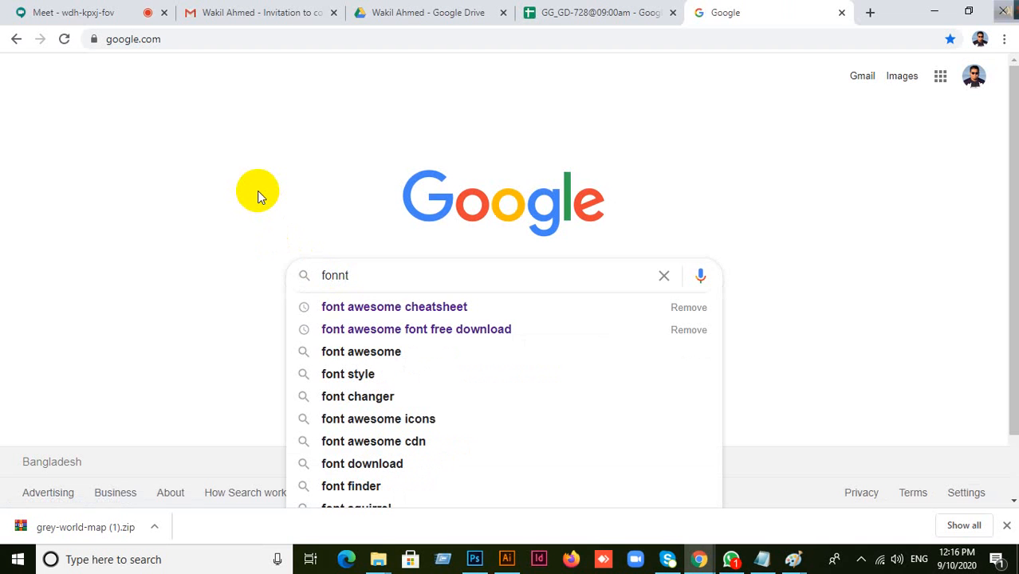
pyautogui.press('BackSpace')
pyautogui.press('BackSpace')
pyautogui.write('t ')
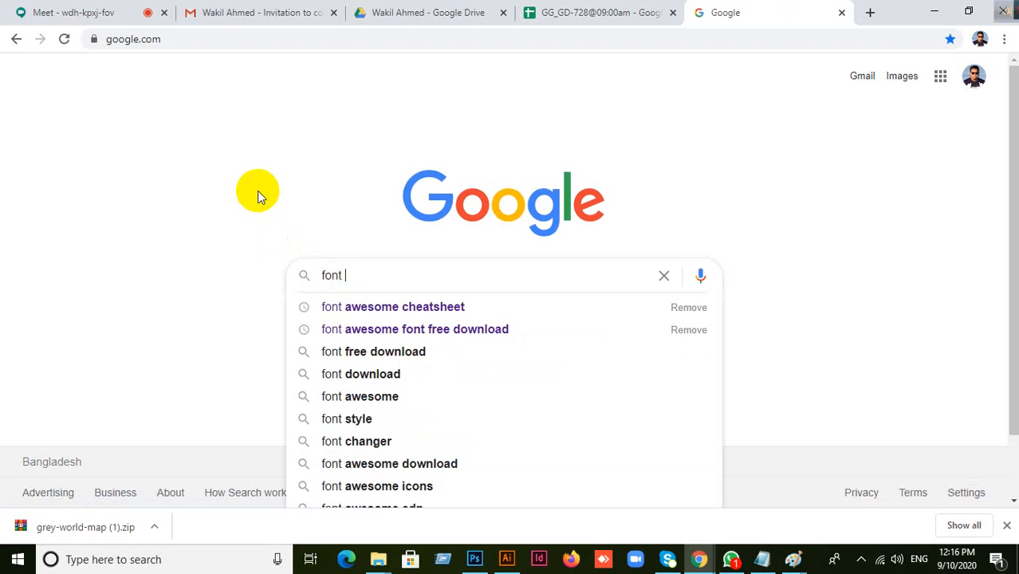
pyautogui.write('aw')
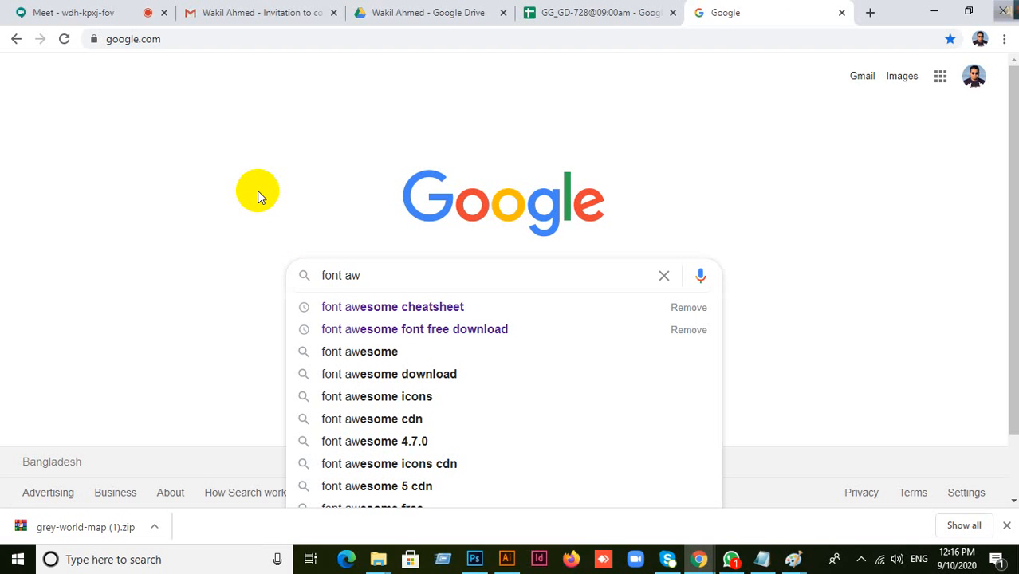
pyautogui.write('esome ch')
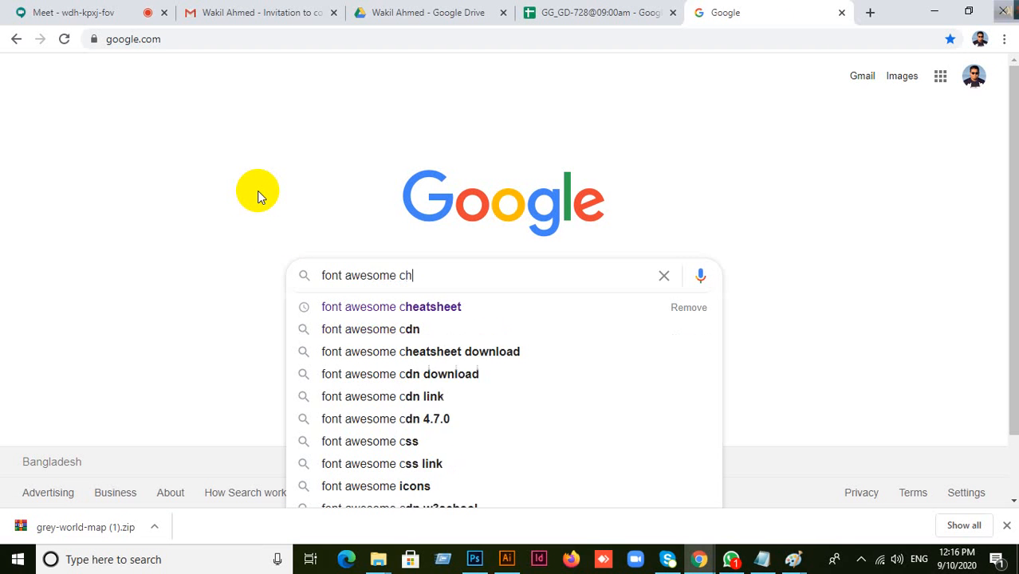
pyautogui.write('eatshe')
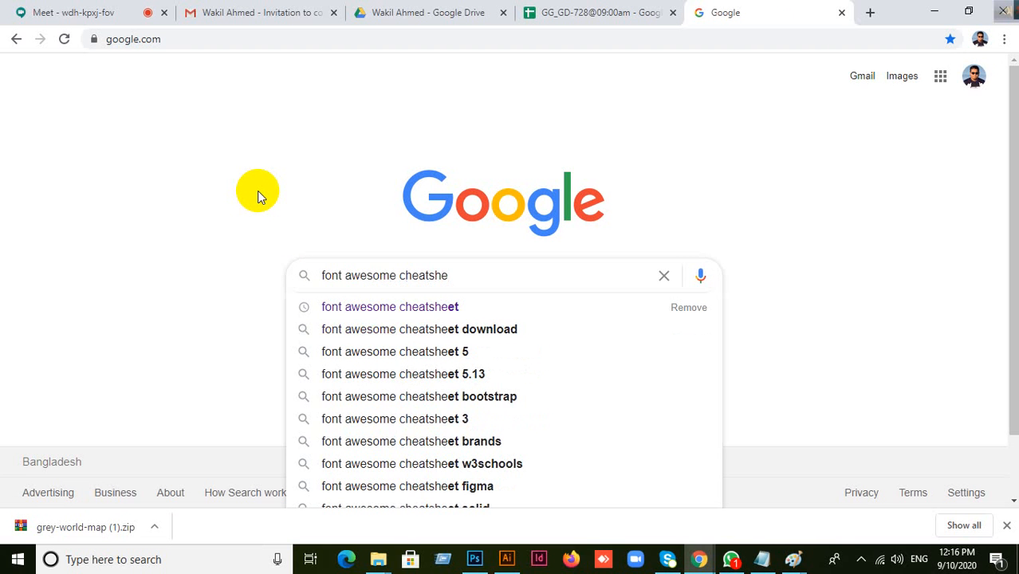
pyautogui.write('et')
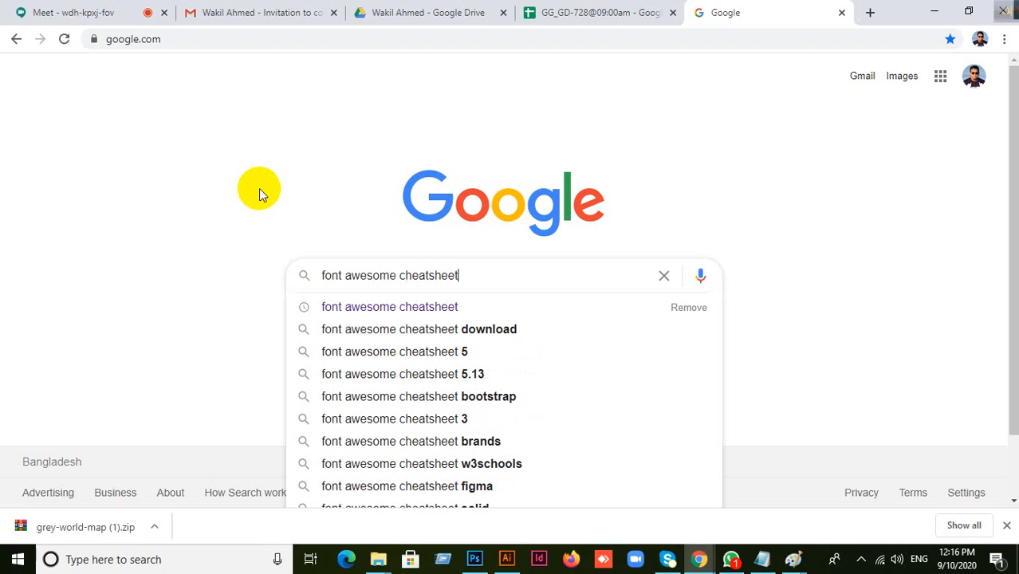
# Step: Replace "cheatsheet" in the query and search Google for "font awesome font free download"
pyautogui.press('BackSpace')
pyautogui.press('BackSpace')
pyautogui.press('BackSpace')
pyautogui.press('BackSpace')
pyautogui.press('BackSpace')
pyautogui.press('BackSpace')
pyautogui.press('BackSpace')
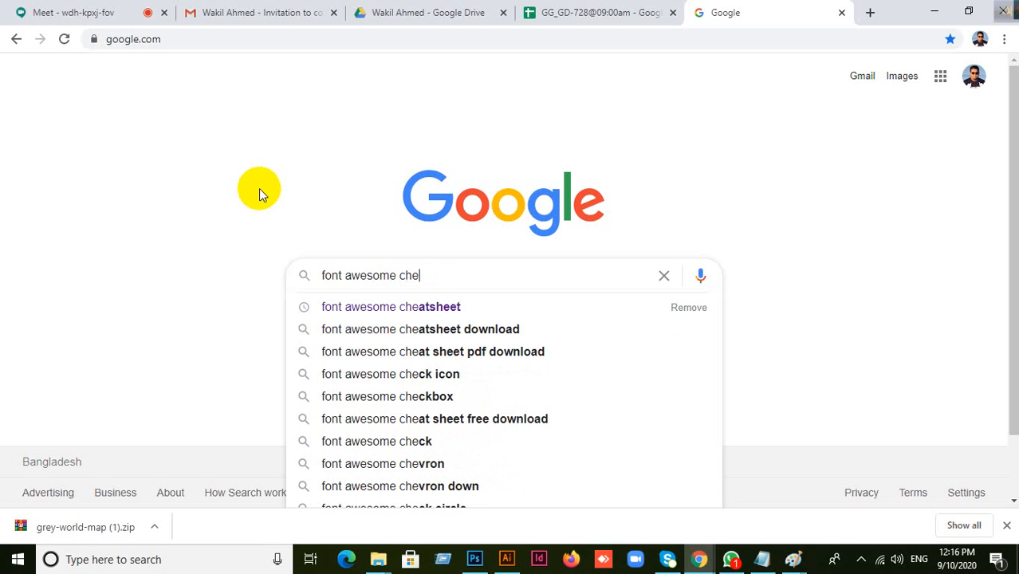
pyautogui.press('BackSpace')
pyautogui.press('BackSpace')
pyautogui.press('BackSpace')
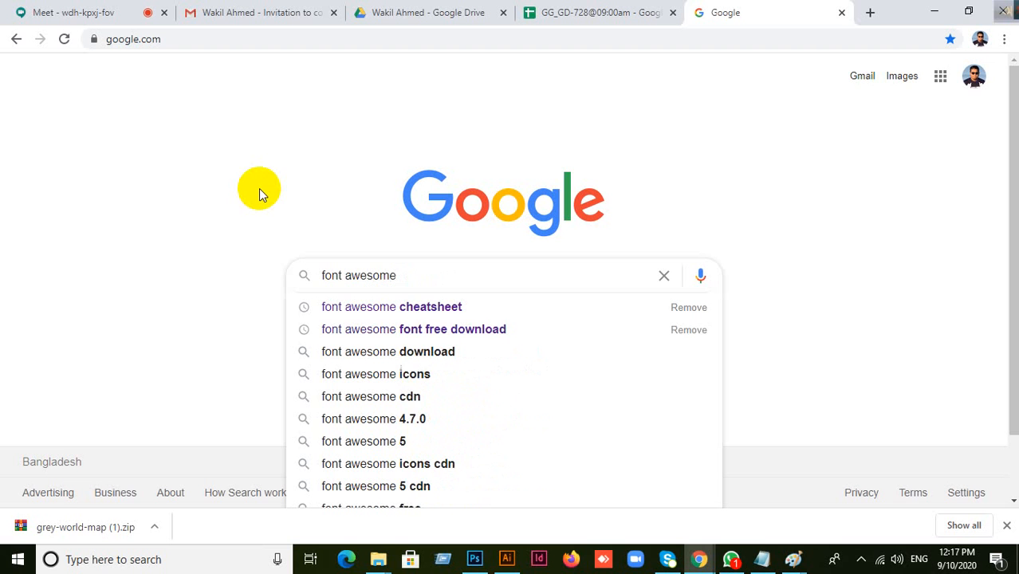
pyautogui.write('font')
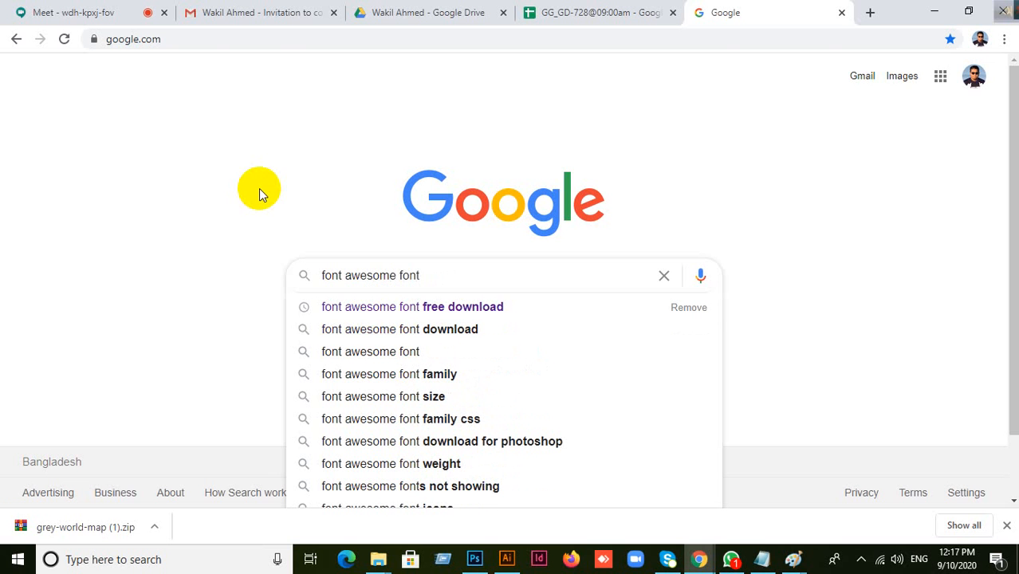
pyautogui.click(428, 307)
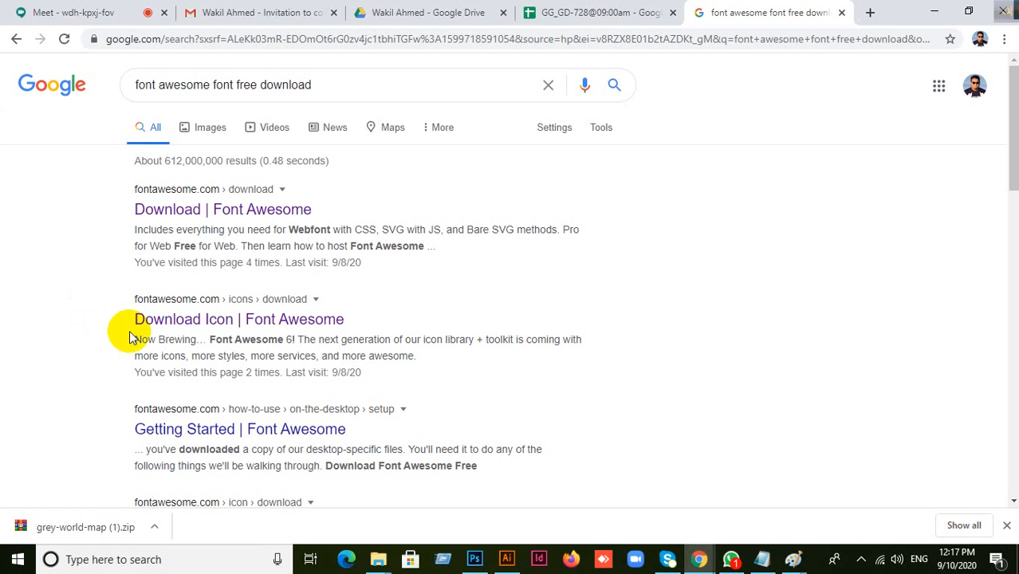
# Step: Open the Font Awesome download page from the results and search Google for "font awesome cheatsheet" in a new tab
pyautogui.click(239, 210)
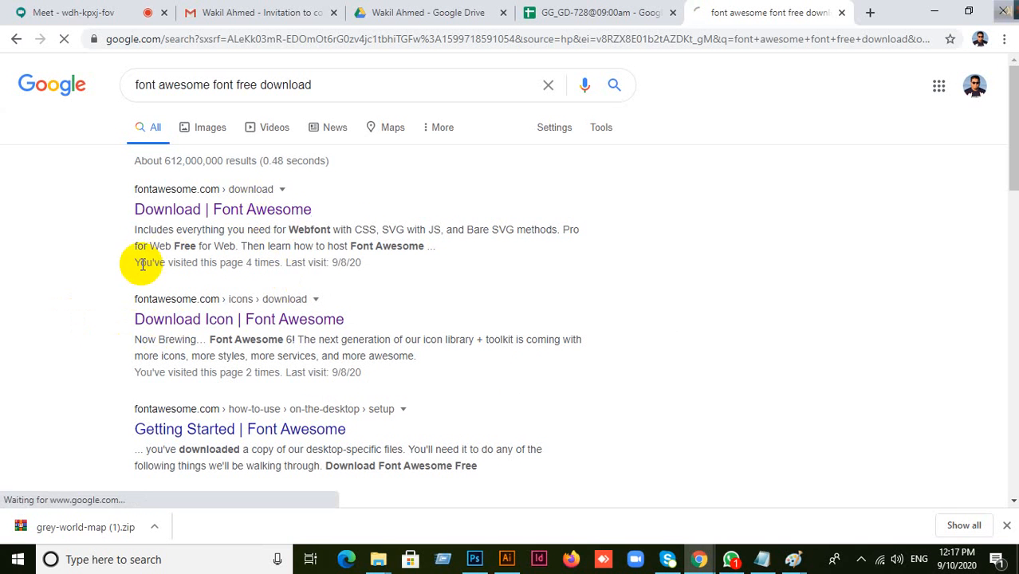
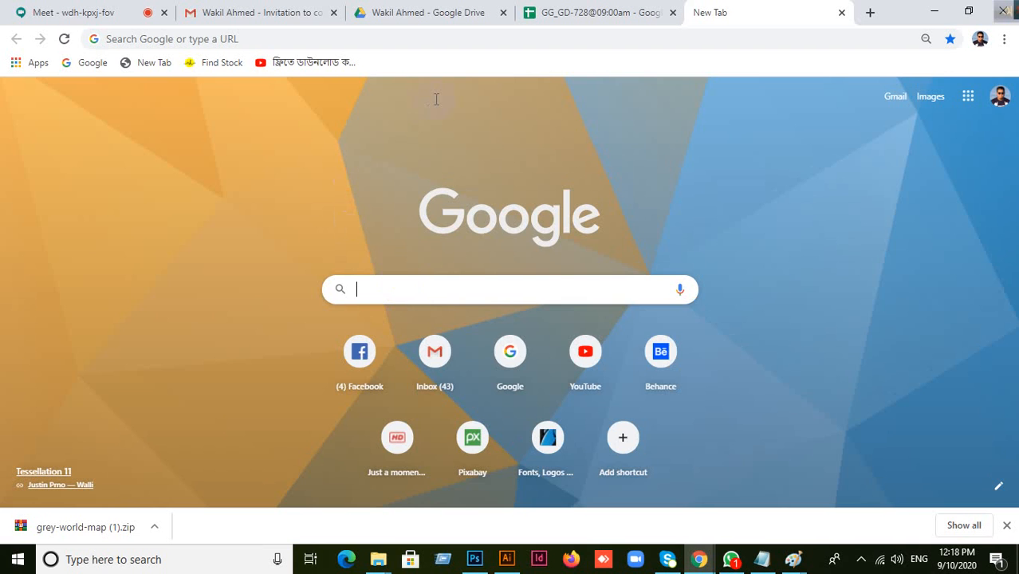
pyautogui.write('font')
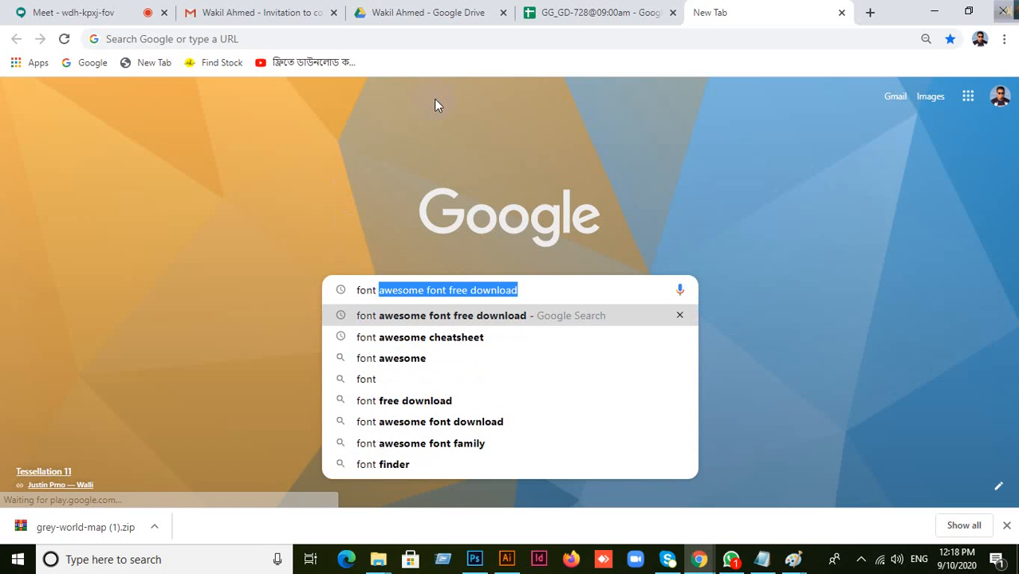
pyautogui.write(' awes')
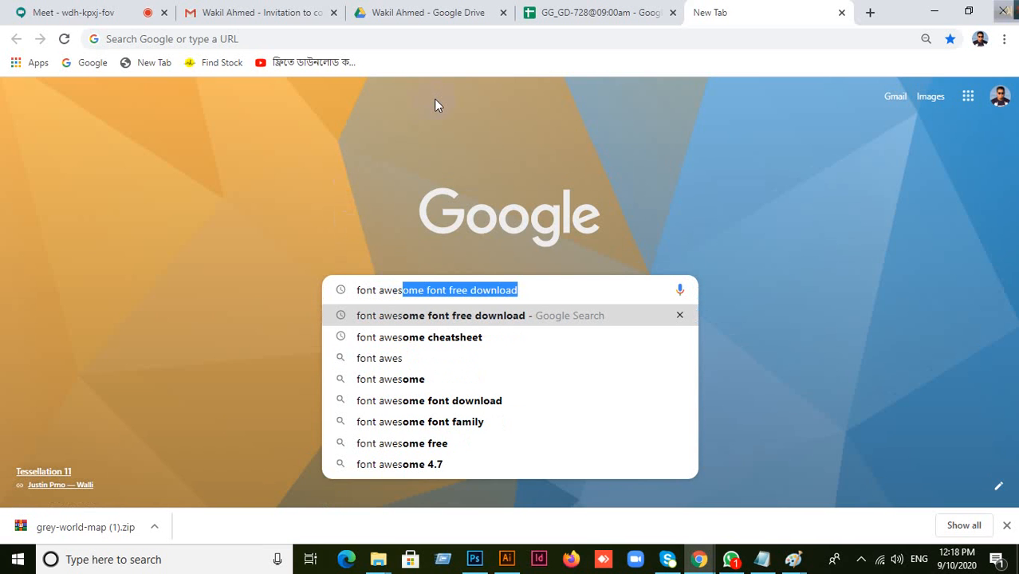
pyautogui.write('ome fo')
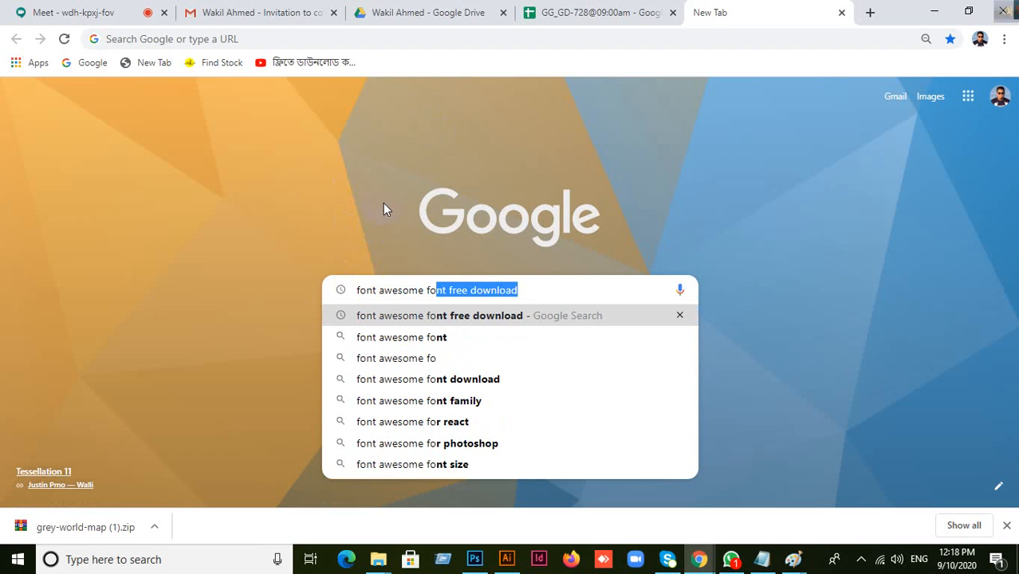
pyautogui.press('BackSpace')
pyautogui.press('BackSpace')
pyautogui.press('BackSpace')
pyautogui.press('BackSpace')
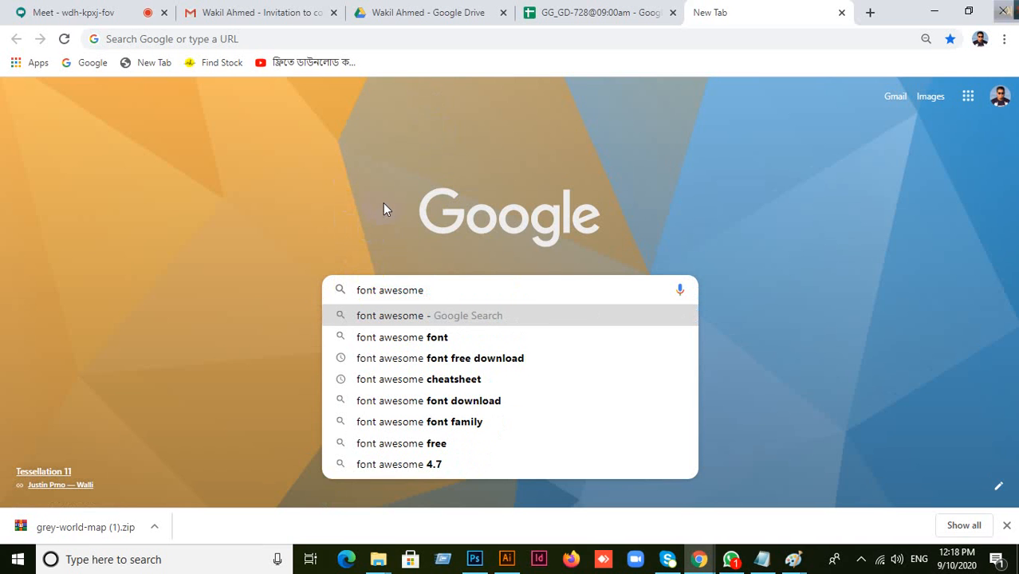
pyautogui.write('che')
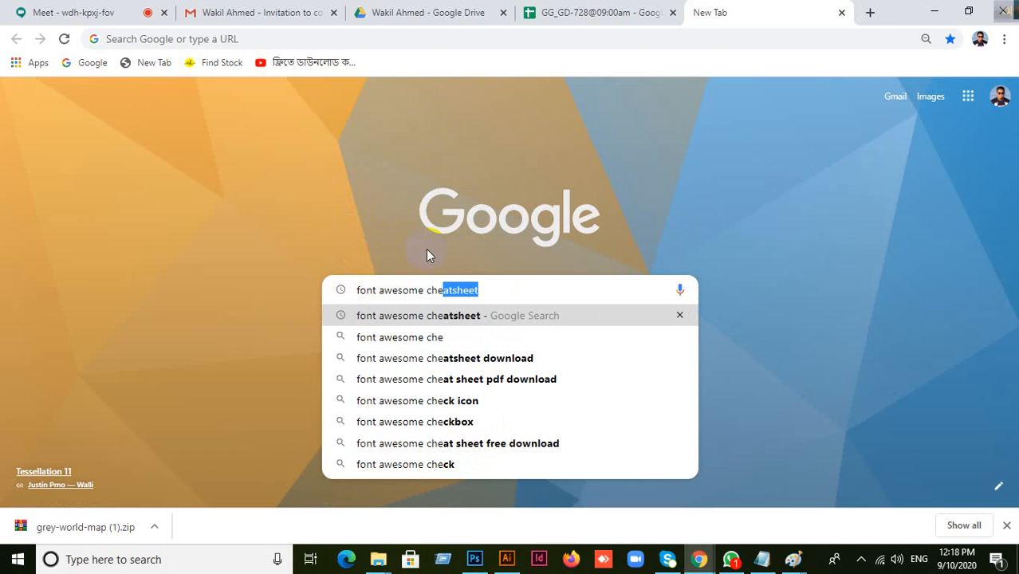
pyautogui.click(454, 317)
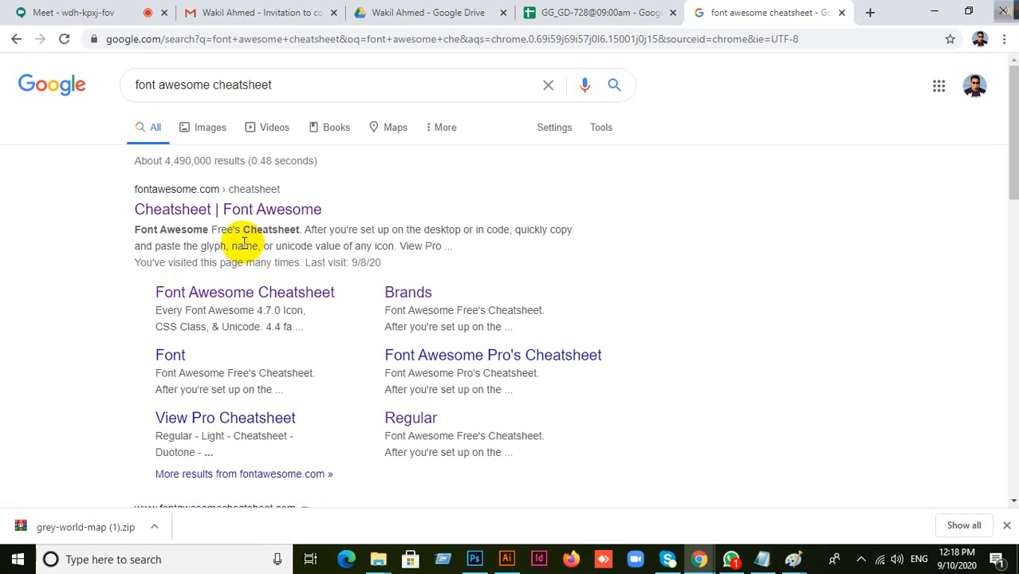
# Step: Open Font Awesome's Cheatsheet page from the search results and look over the Solid Icons list
pyautogui.click(212, 206)
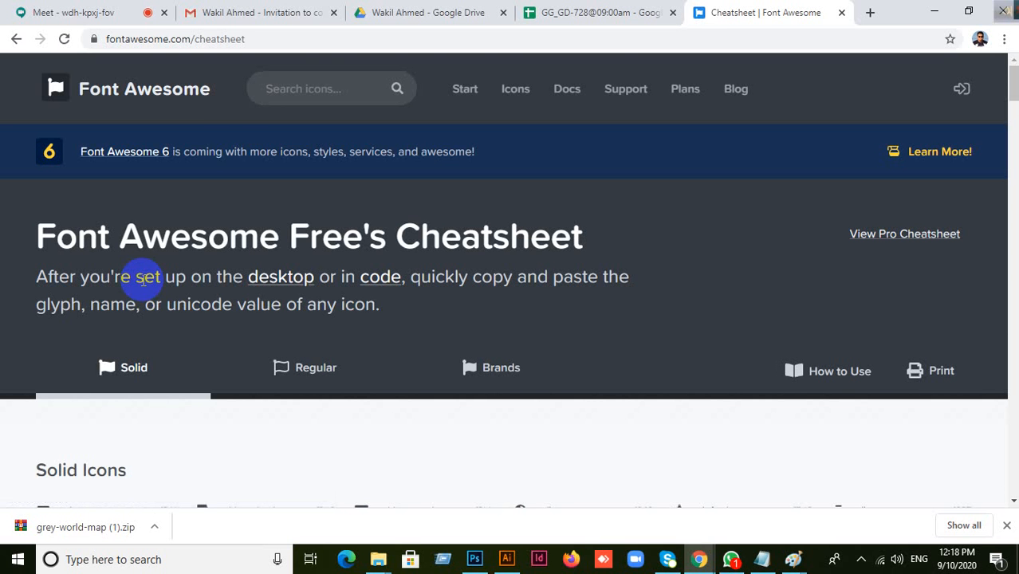
pyautogui.scroll(-5, 358, 298)
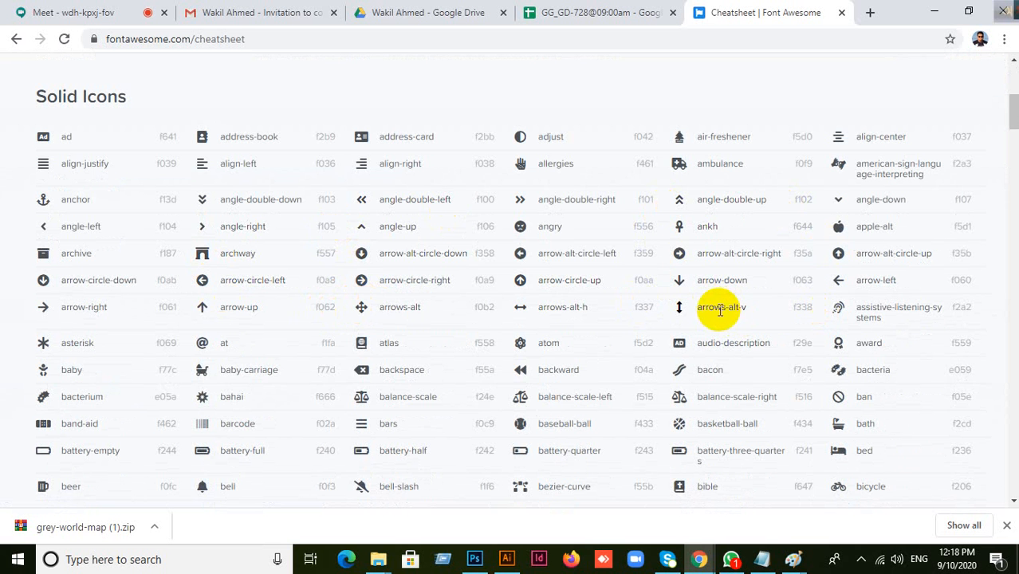
pyautogui.scroll(2, 726, 306)
pyautogui.scroll(-2, 726, 306)
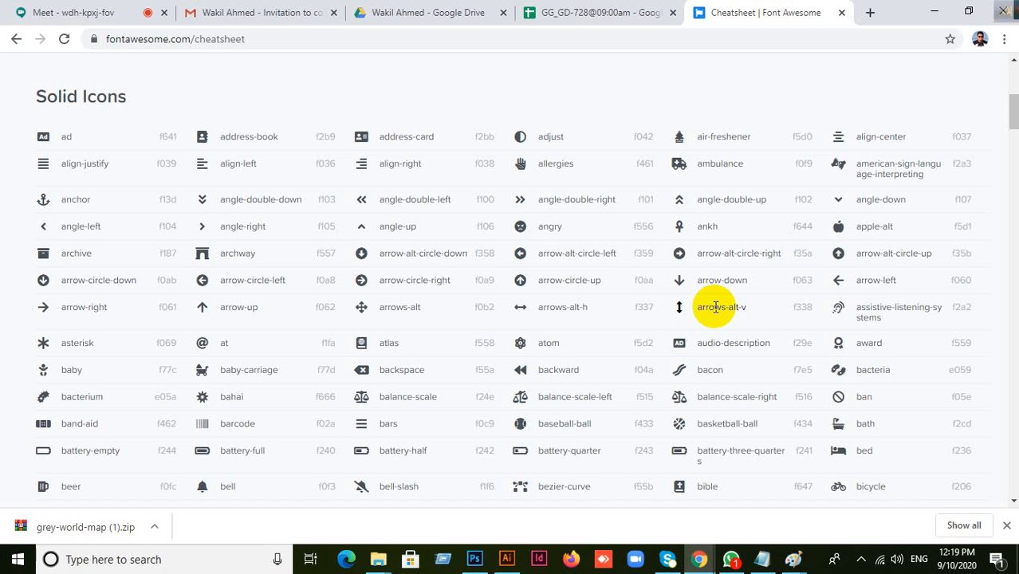
# Step: Search within the cheatsheet page for the word "phone"
pyautogui.hotkey('ctrl', 'f')
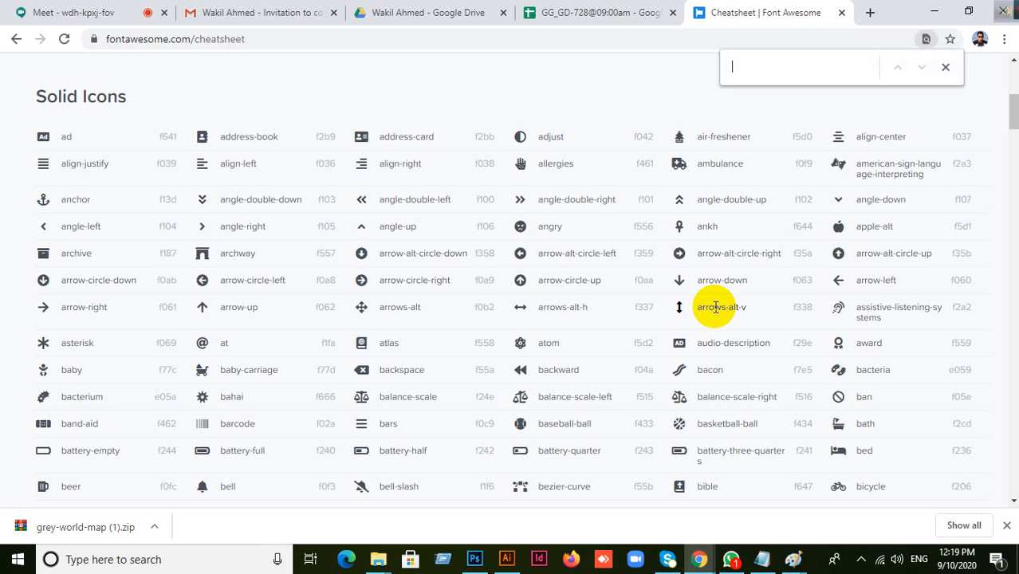
pyautogui.write('ph')
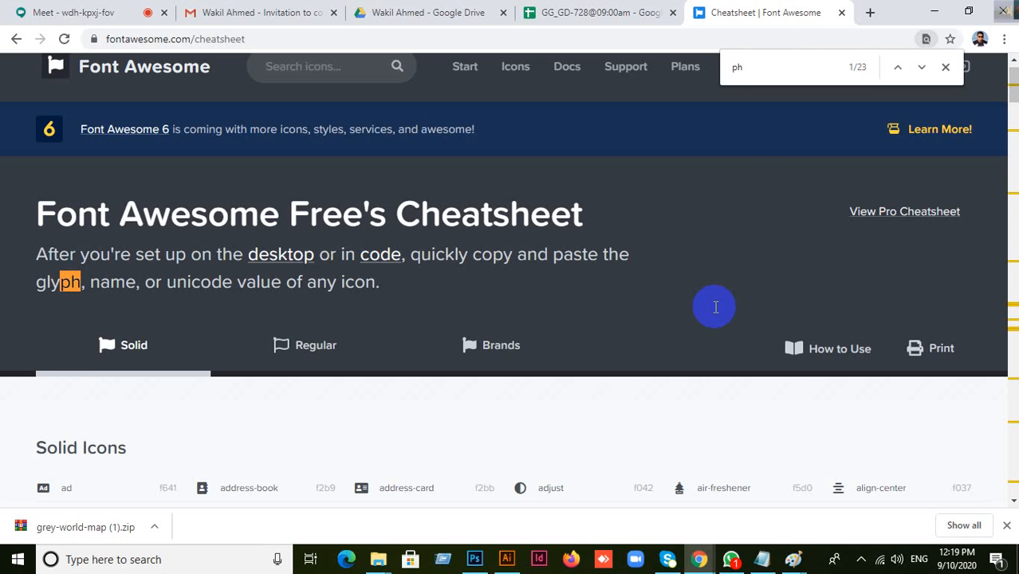
pyautogui.press('BackSpace')
pyautogui.press('BackSpace')
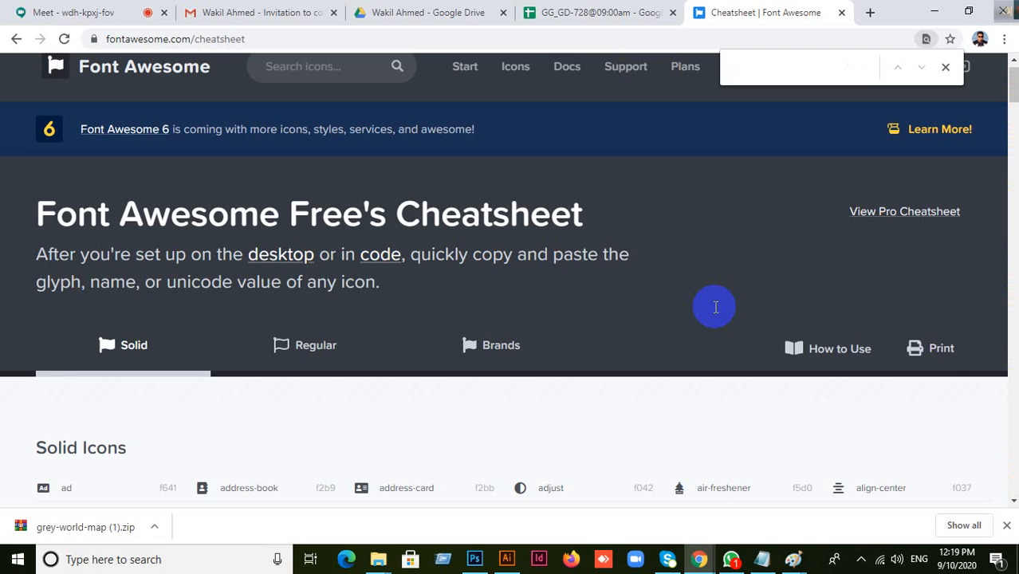
pyautogui.write('pho')
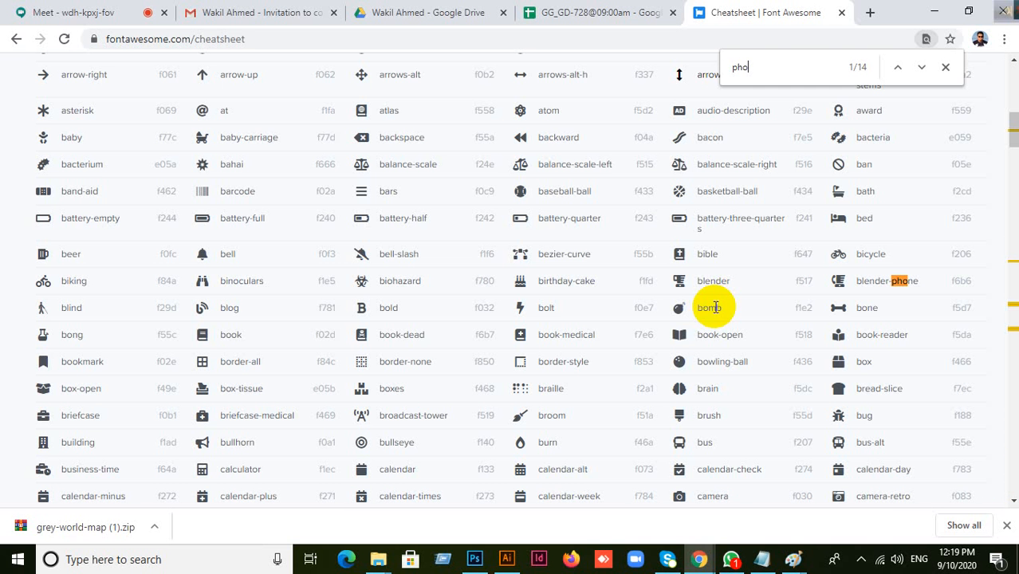
pyautogui.doubleClick(906, 282)
pyautogui.scroll(-15, 891, 349)
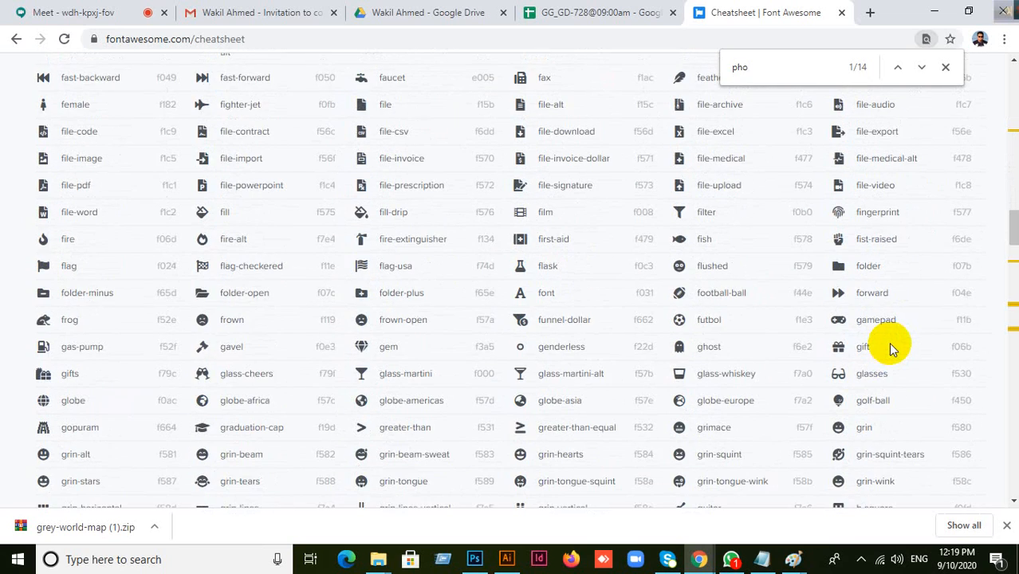
pyautogui.write('ne')
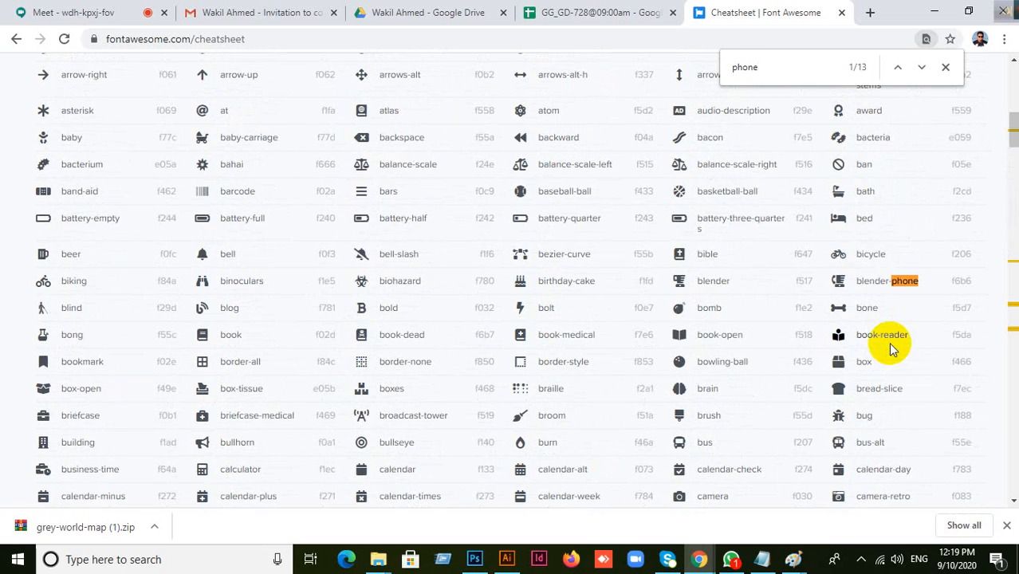
# Step: Go through the highlighted matches to the plain phone entry among the solid icons and select its name
pyautogui.scroll(-5, 437, 388)
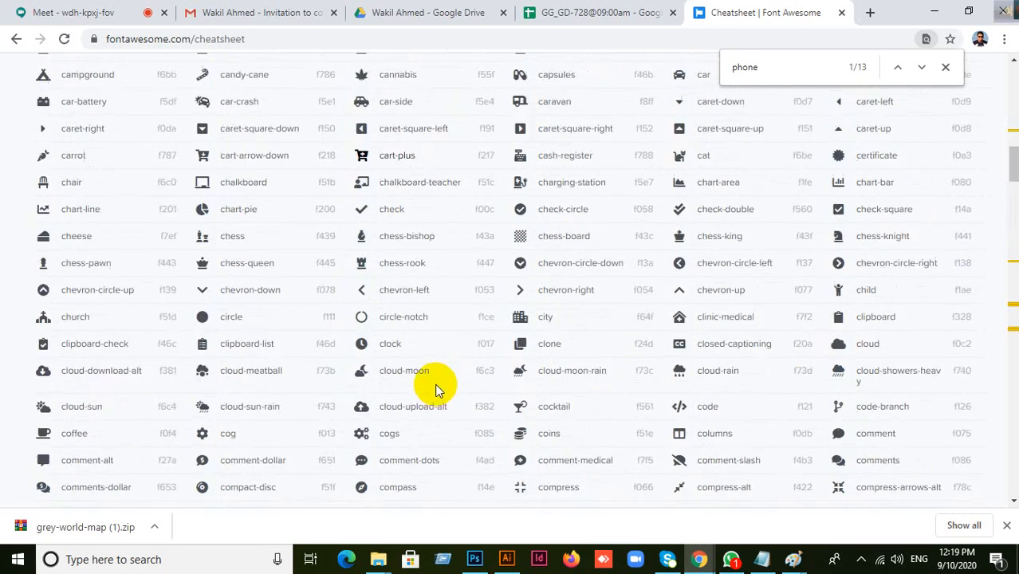
pyautogui.scroll(-20, 436, 388)
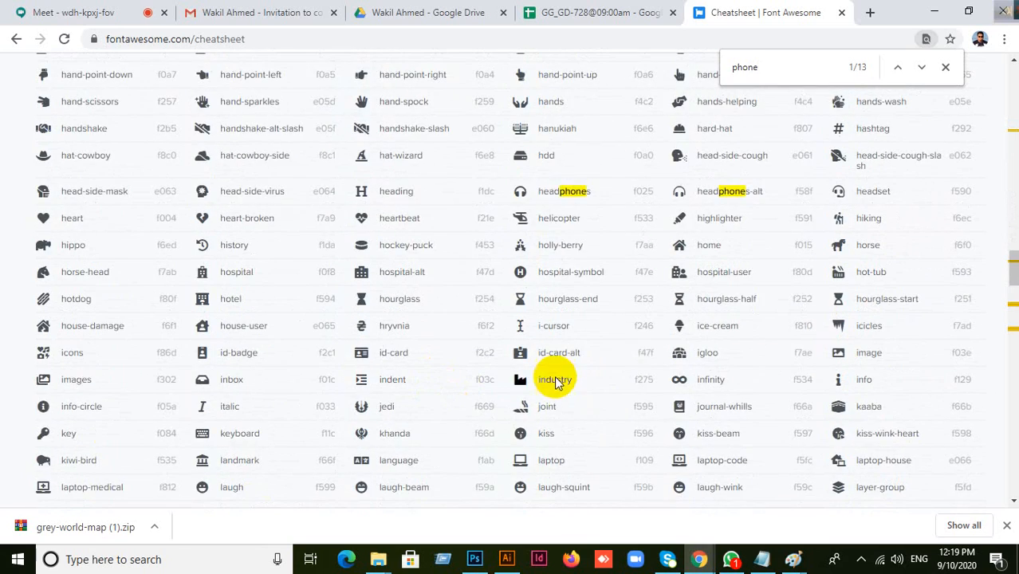
pyautogui.scroll(-3, 621, 351)
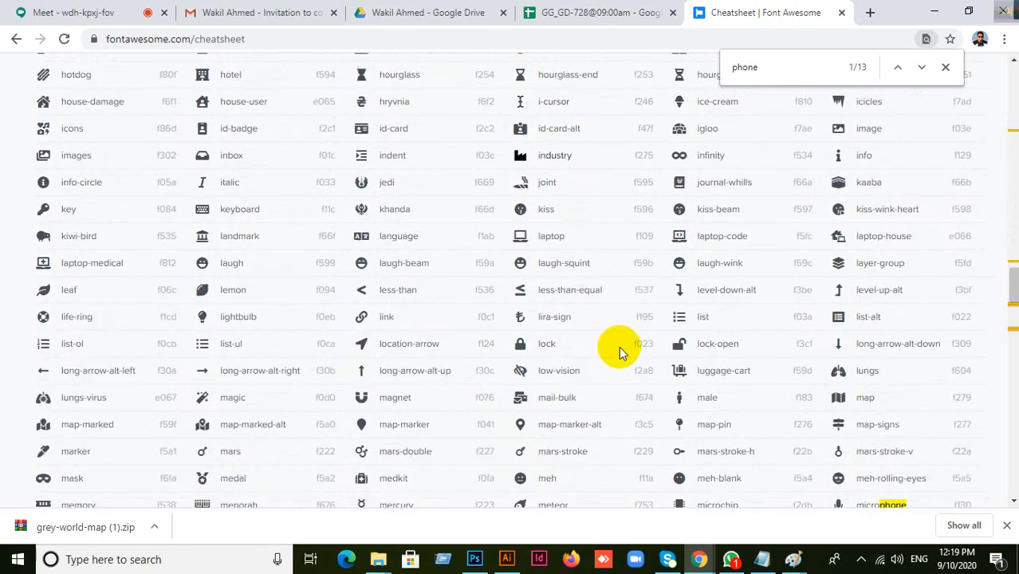
pyautogui.scroll(-2, 619, 346)
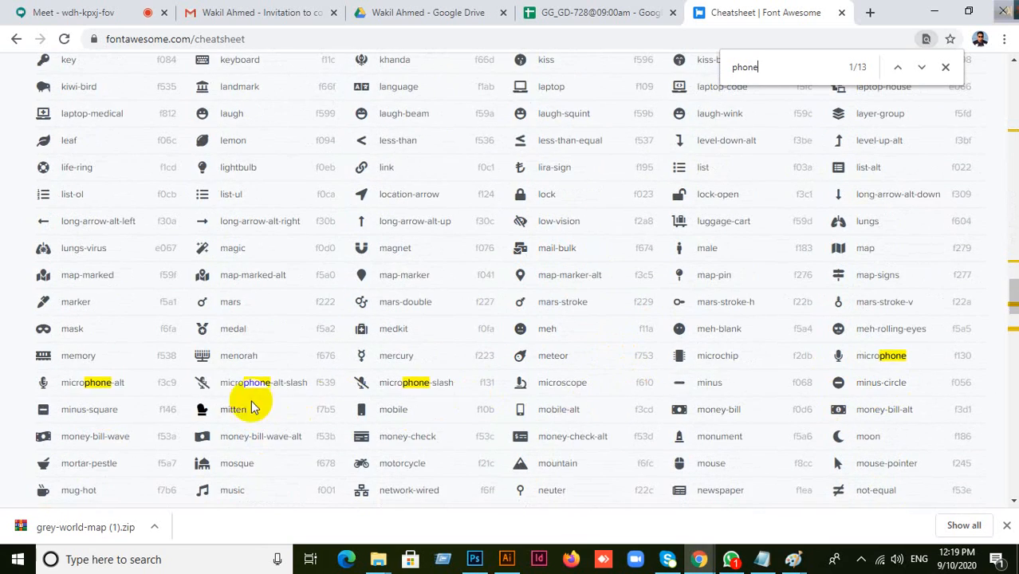
pyautogui.scroll(-5, 292, 413)
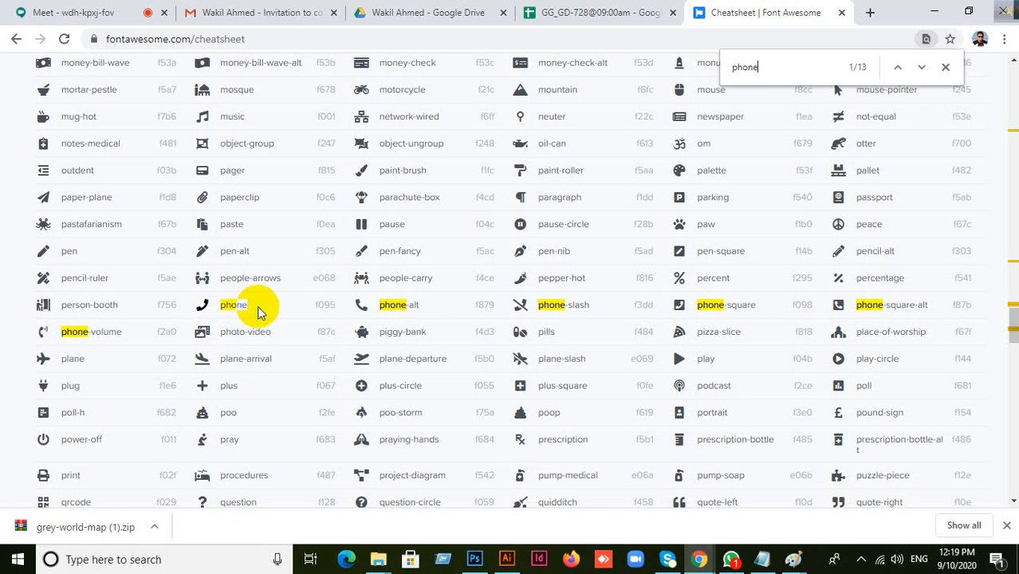
pyautogui.doubleClick(230, 308)
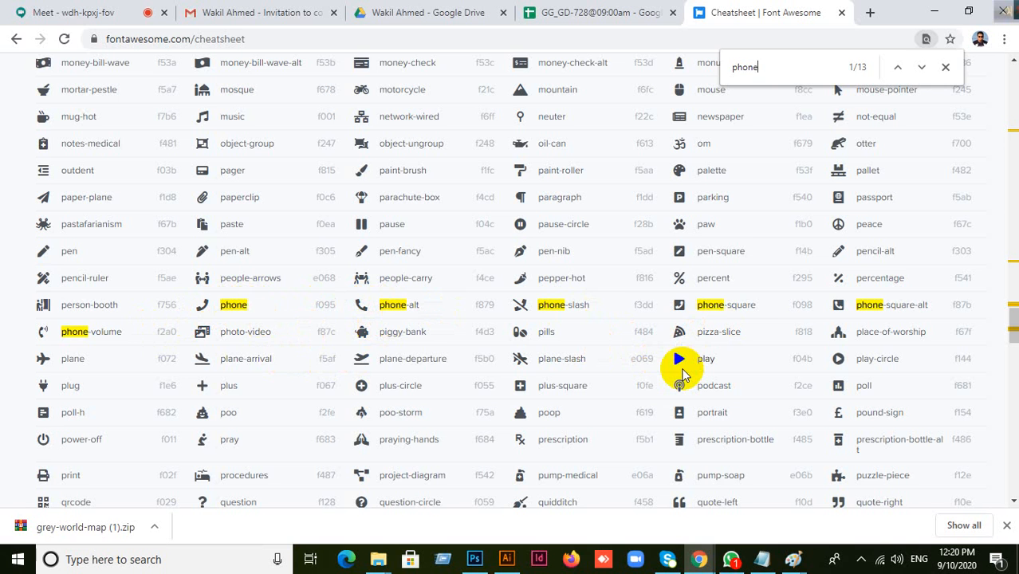
# Step: Switch to Illustrator and add the point text "pen" on the empty pasteboard beside the business card artboard
pyautogui.click(506, 560)
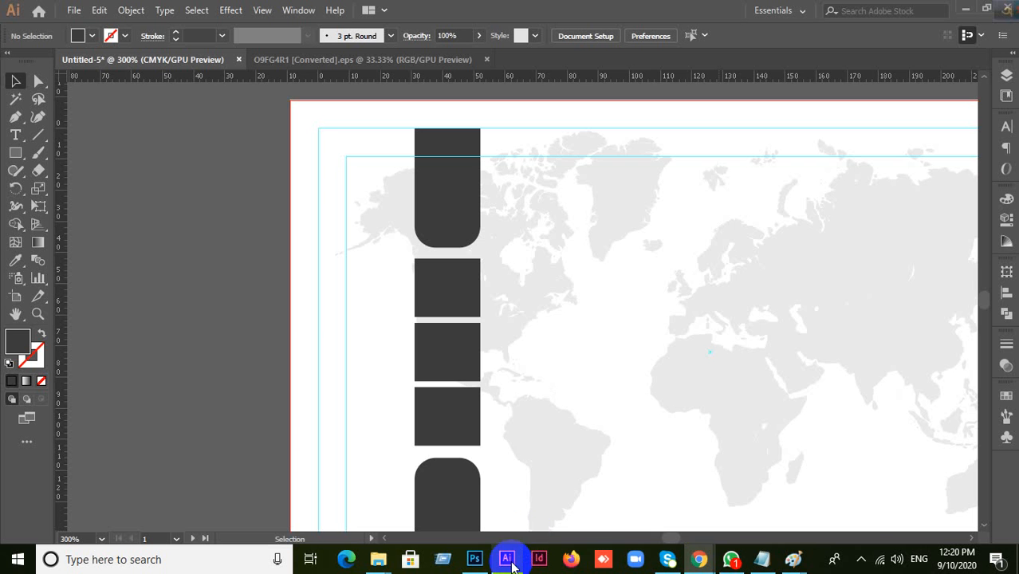
pyautogui.moveTo(214, 277); pyautogui.dragTo(410, 278)
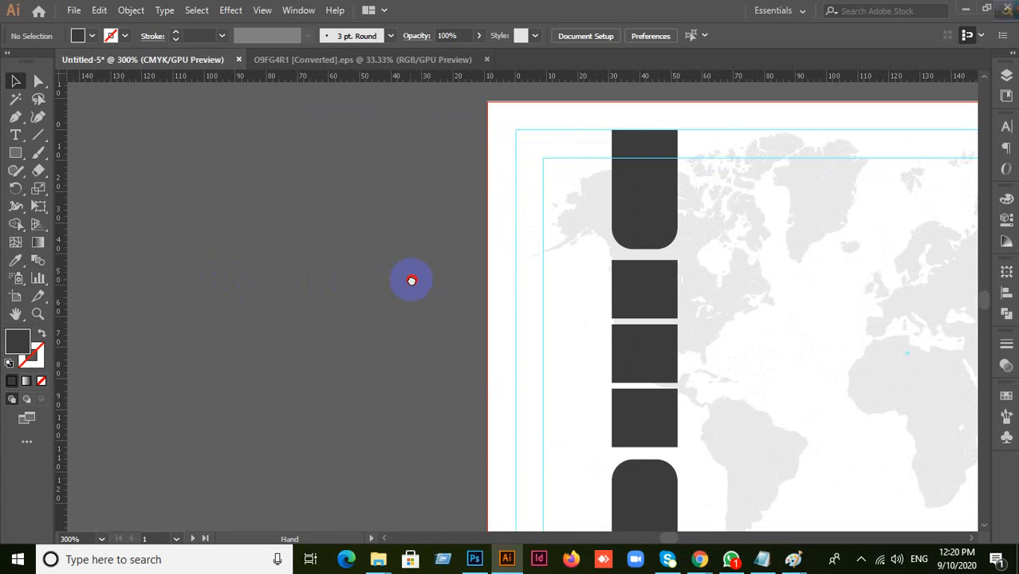
pyautogui.click(16, 135)
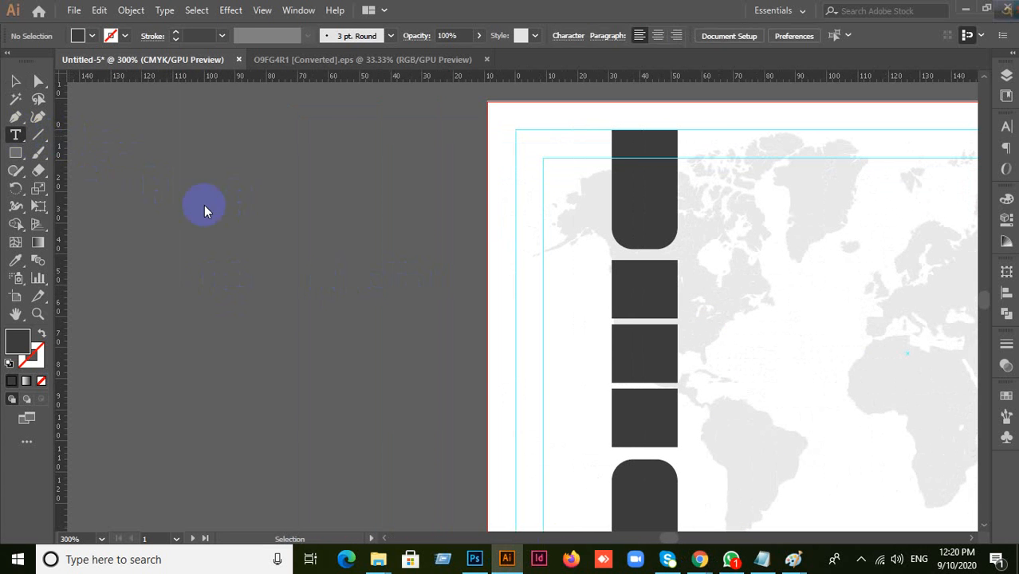
pyautogui.click(302, 236)
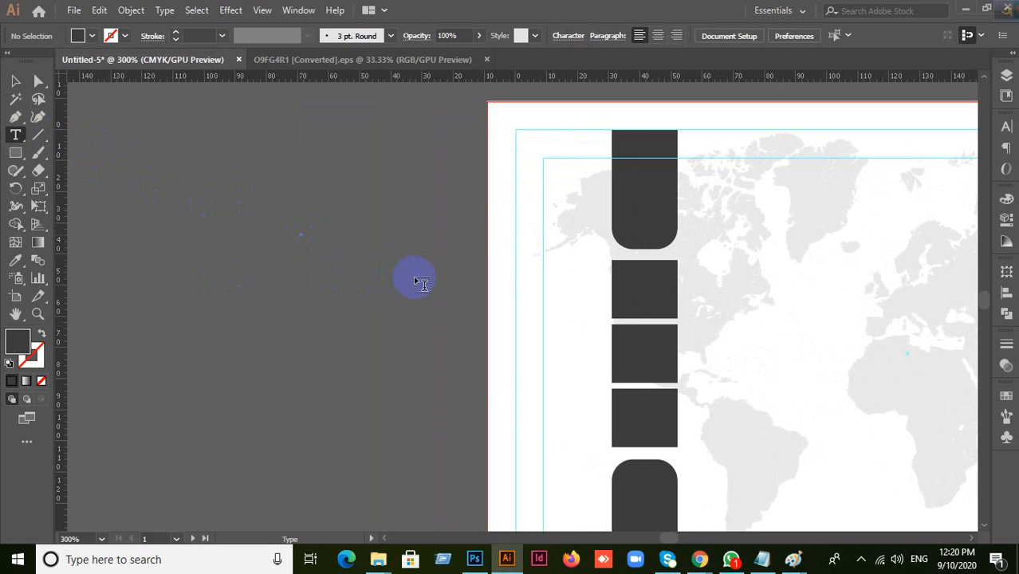
pyautogui.press('BackSpace')
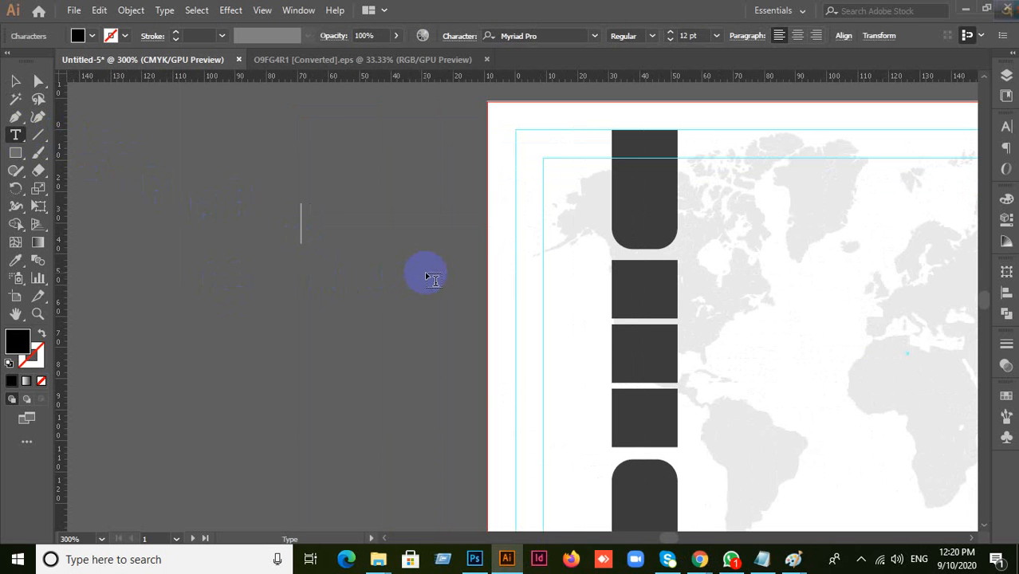
pyautogui.write('pen')
pyautogui.click(22, 81)
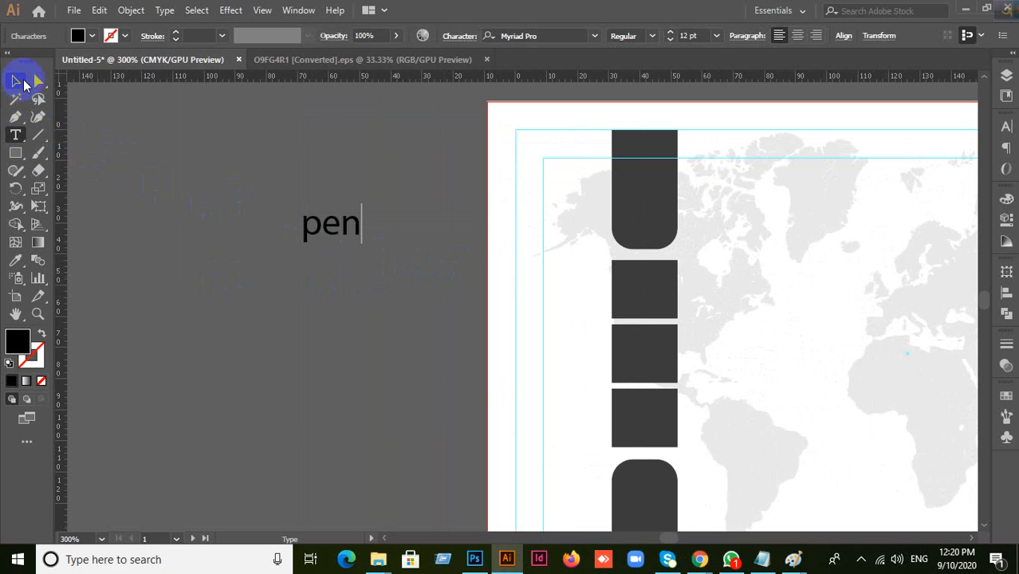
# Step: Set the font of the "pen" text to Font Awesome 5 Free Solid
pyautogui.click(1004, 128)
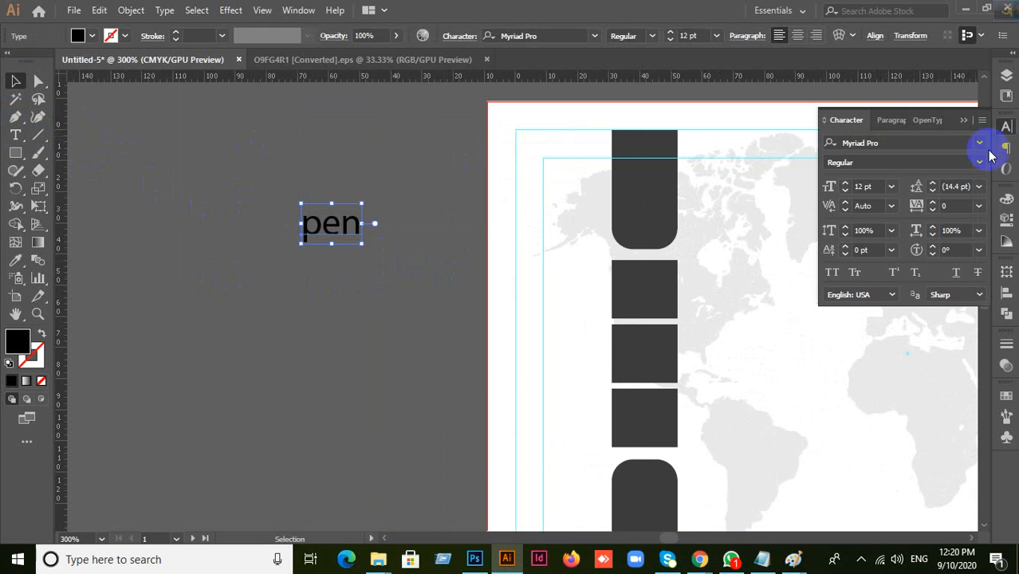
pyautogui.click(917, 143)
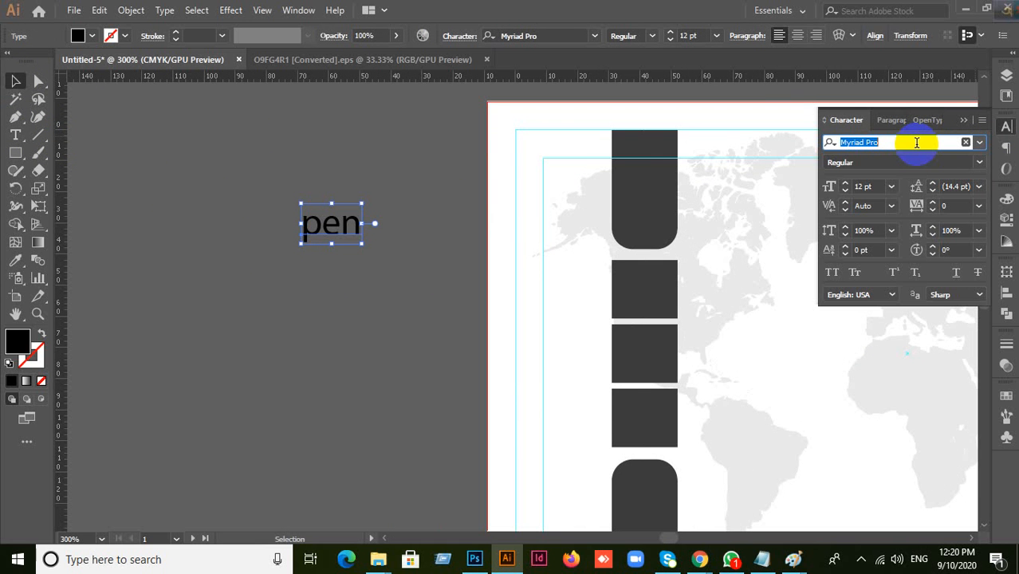
pyautogui.write('fon')
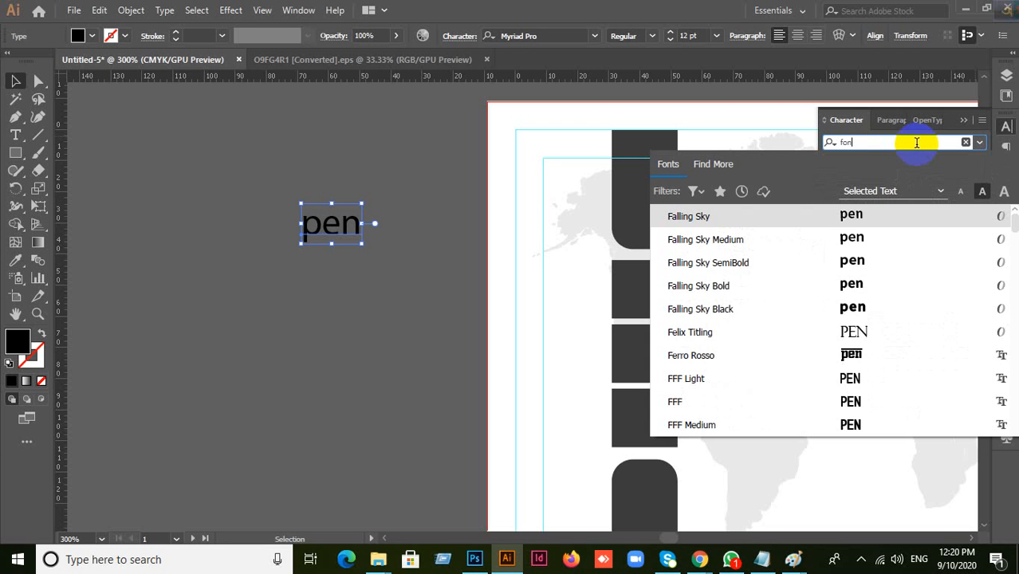
pyautogui.write('t')
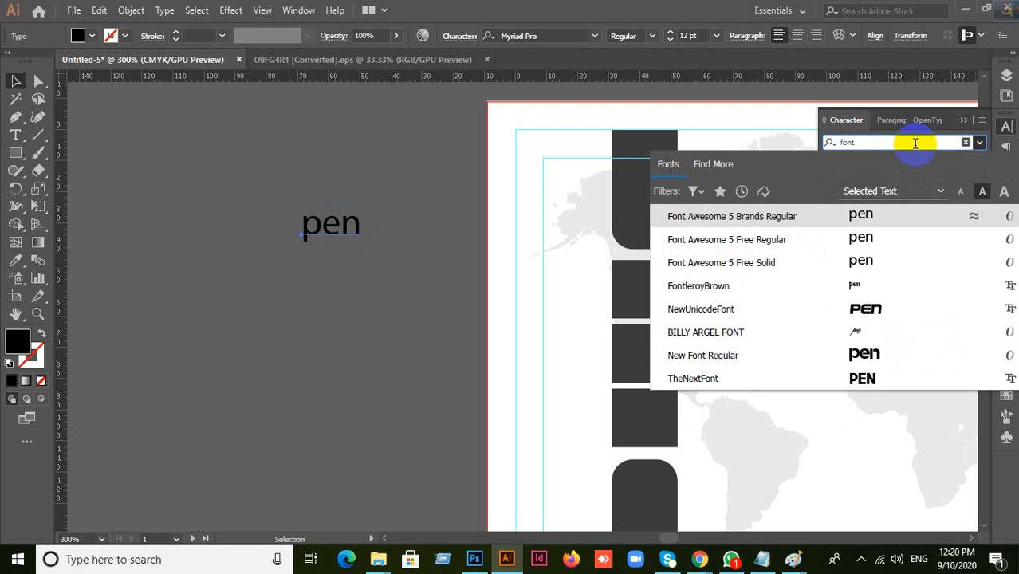
pyautogui.click(726, 260)
# Step: Move the pen icon up and left on the pasteboard, deselect it and select it again
pyautogui.moveTo(313, 218); pyautogui.dragTo(271, 191)
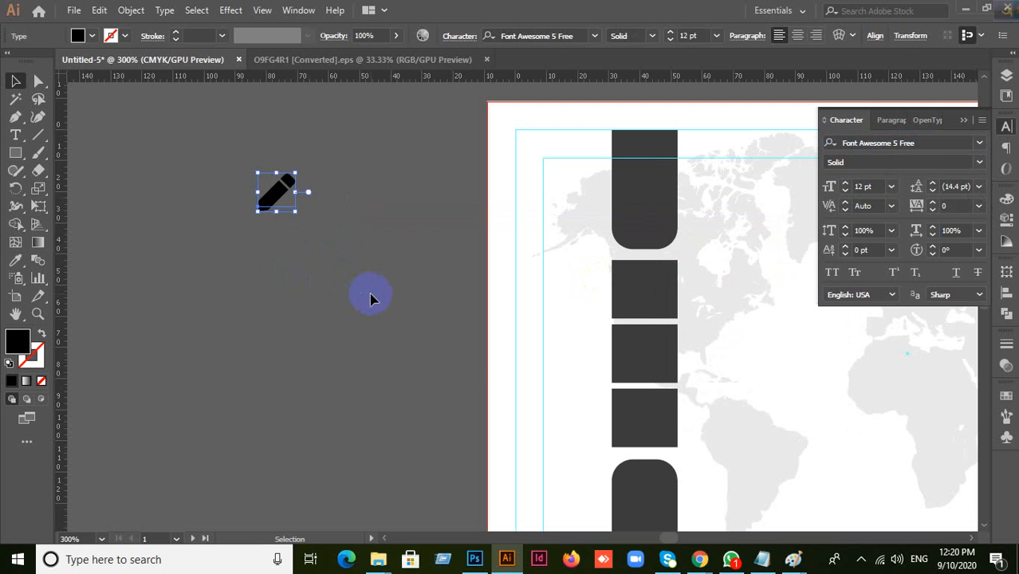
pyautogui.click(281, 291)
pyautogui.moveTo(238, 147); pyautogui.dragTo(311, 289)
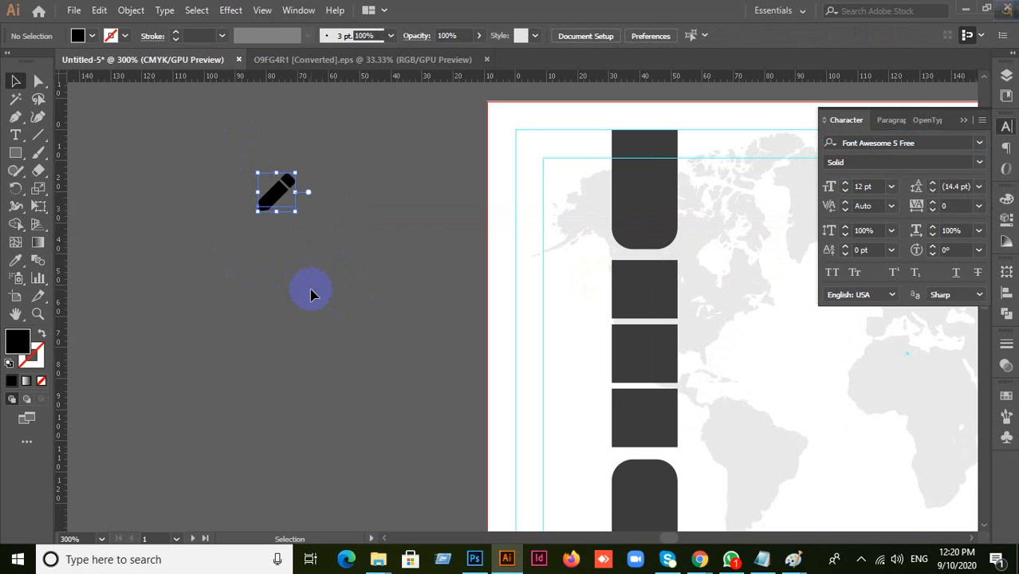
# Step: Delete the pen icon, switch to Chrome and copy the name of the plain phone icon from the Font Awesome cheatsheet
pyautogui.press('Delete')
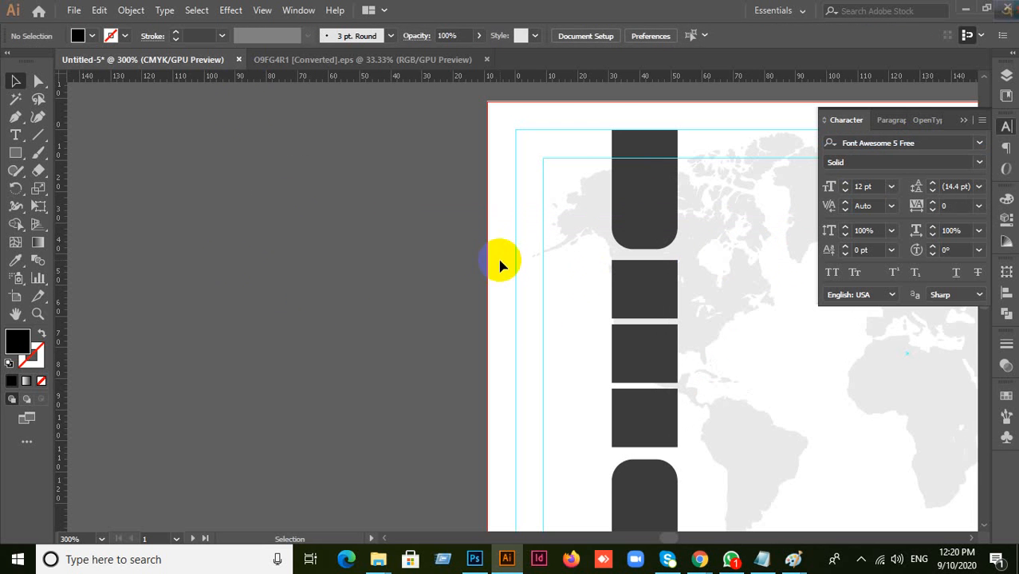
pyautogui.moveTo(695, 562)
pyautogui.click(598, 499)
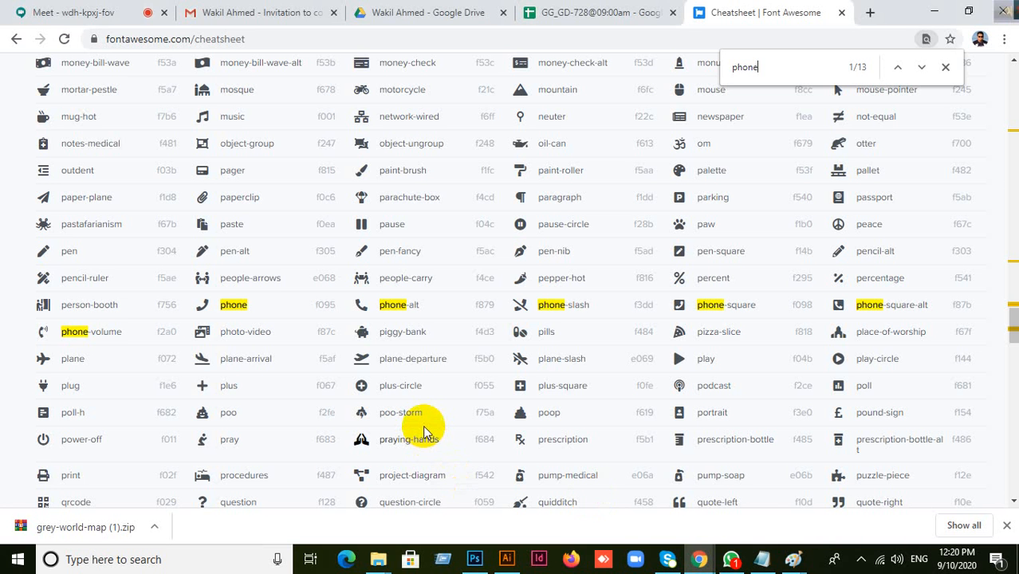
pyautogui.doubleClick(231, 305)
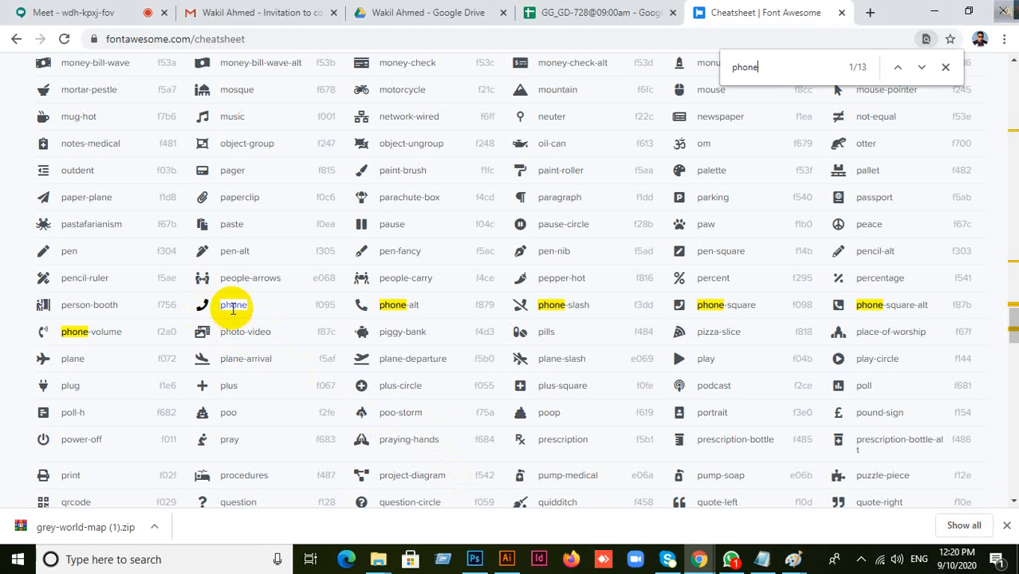
pyautogui.rightClick(234, 309)
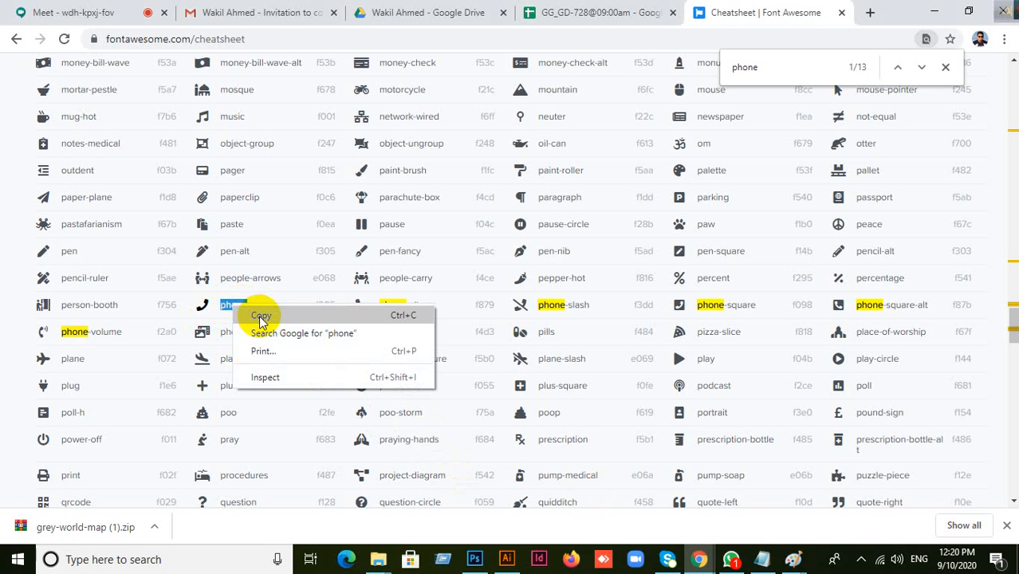
pyautogui.click(260, 318)
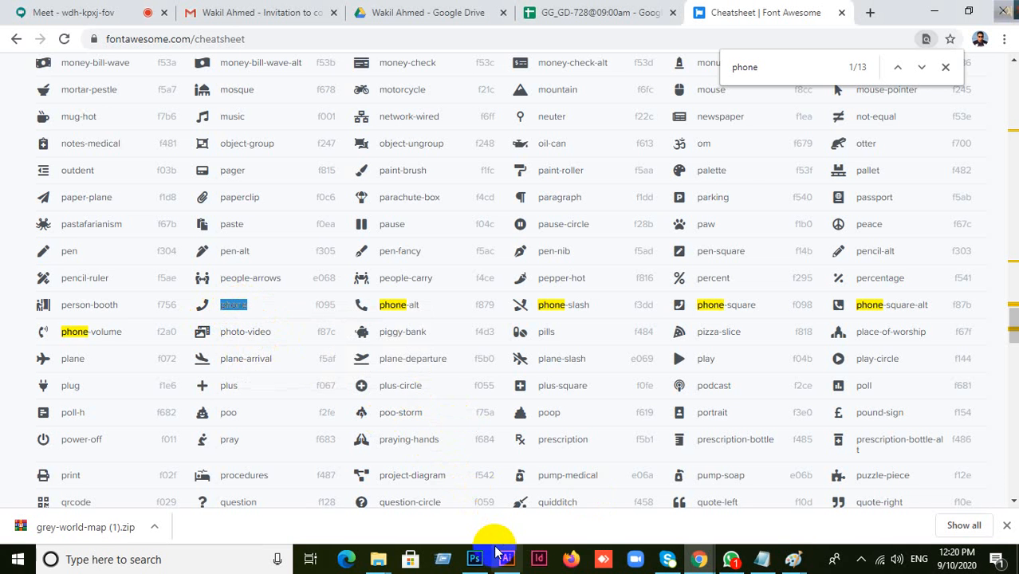
# Step: Switch to Illustrator and paste the copied name "phone" as Font Awesome point text on the empty pasteboard beside the artboard
pyautogui.click(507, 563)
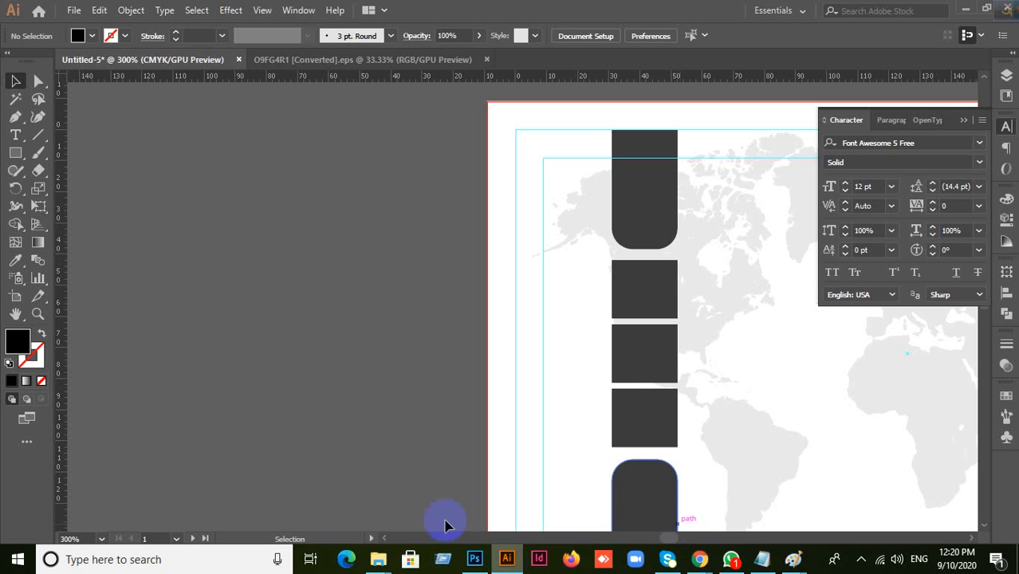
pyautogui.click(16, 135)
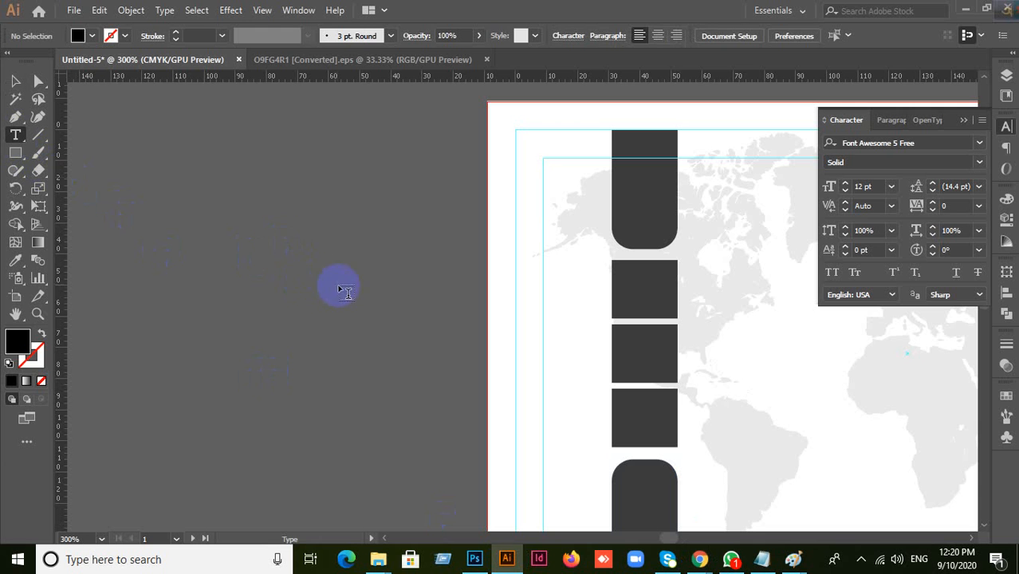
pyautogui.click(263, 221)
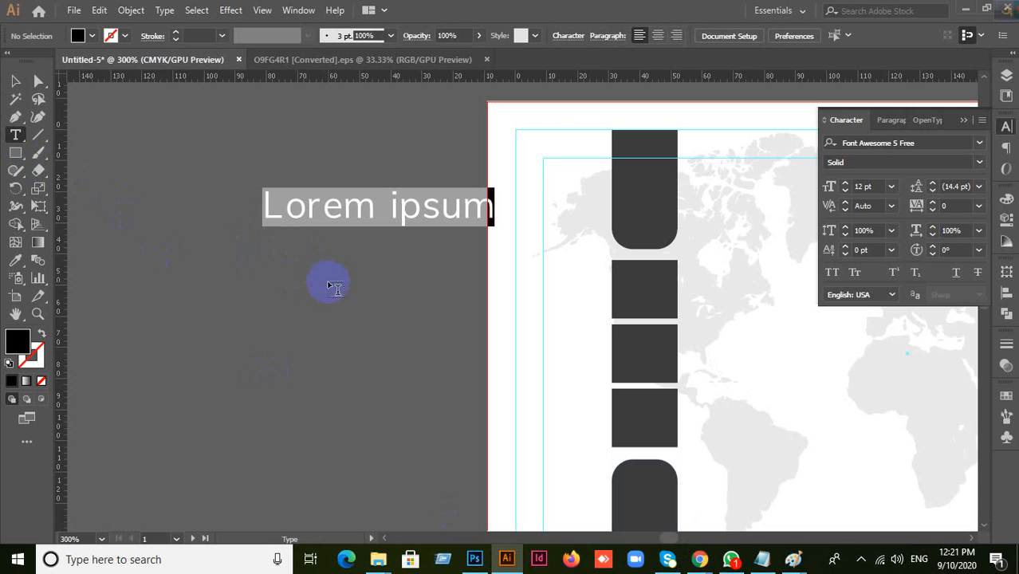
pyautogui.hotkey('ctrl', 'v')
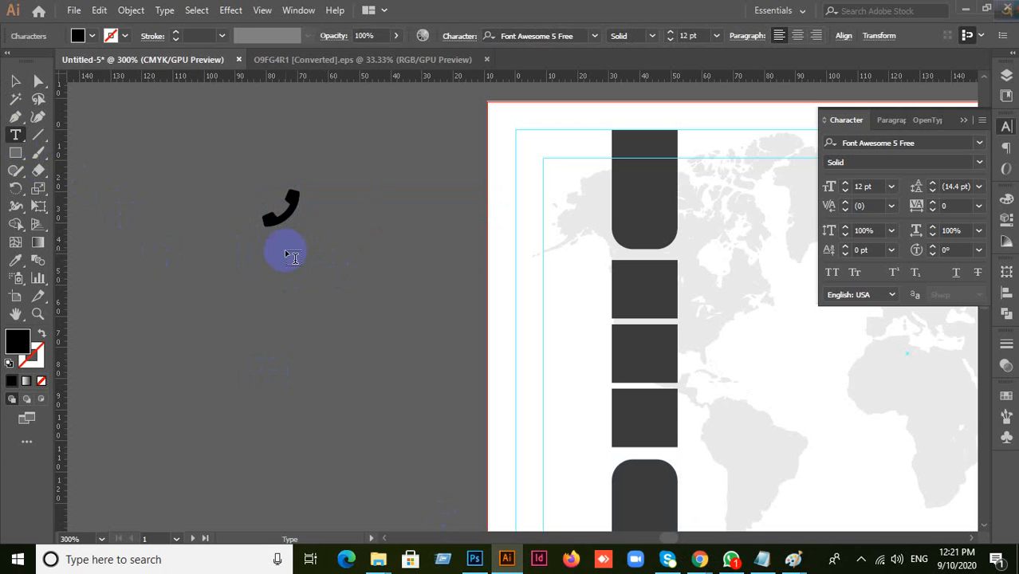
pyautogui.click(13, 82)
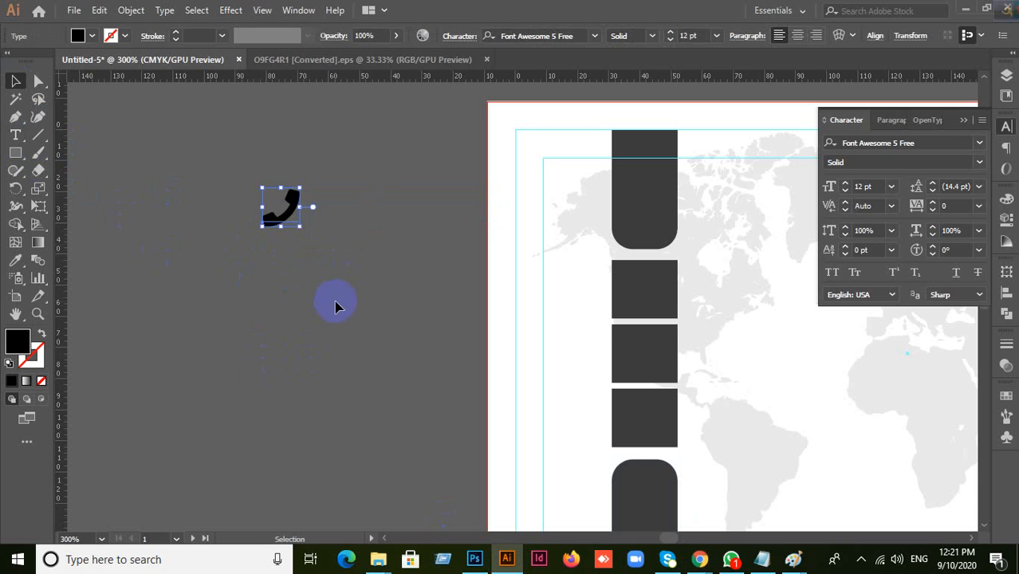
# Step: Move the phone icon onto the uppermost small square block of the vertical bar and try to change its fill colour
pyautogui.moveTo(284, 219); pyautogui.dragTo(647, 295)
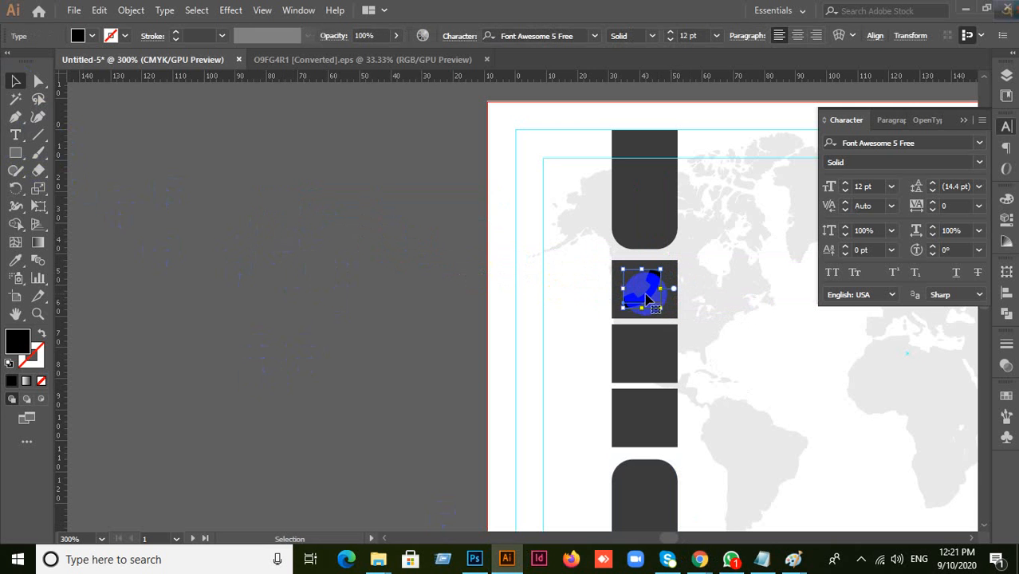
pyautogui.doubleClick(17, 341)
pyautogui.moveTo(588, 288)
pyautogui.mouseDown()
pyautogui.moveTo(540, 189)
pyautogui.moveTo(505, 155)
pyautogui.mouseUp()
pyautogui.click(887, 177)
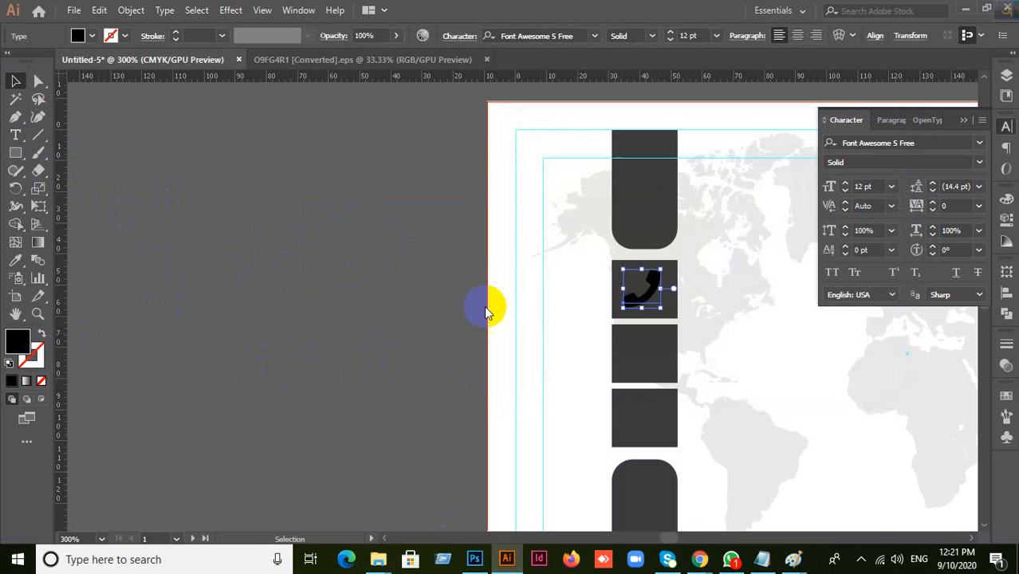
# Step: Switch to Chrome, close the "phone" page search and look through the solid icons on the Font Awesome cheatsheet
pyautogui.moveTo(700, 561)
pyautogui.click(614, 493)
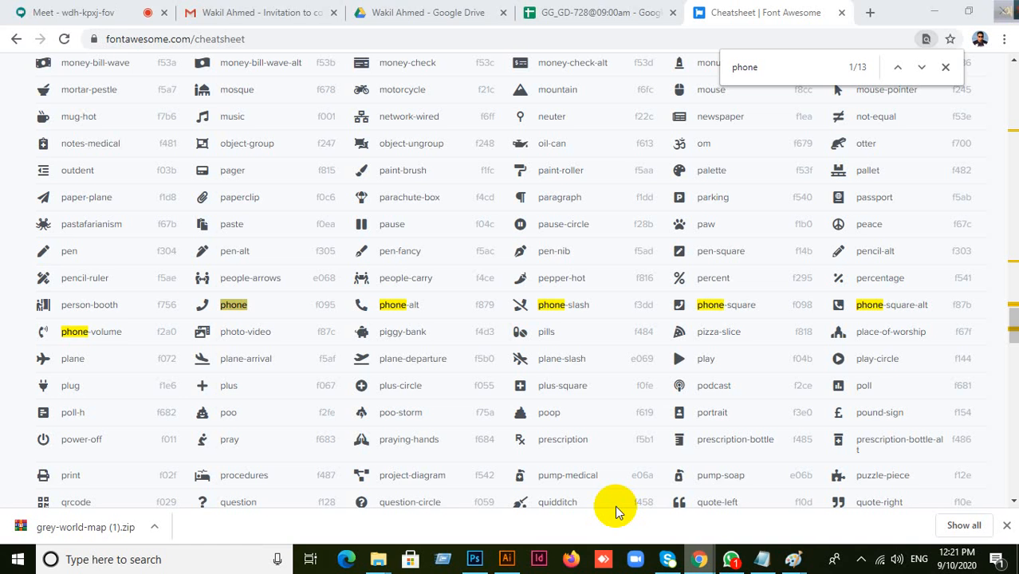
pyautogui.scroll(5, 877, 365)
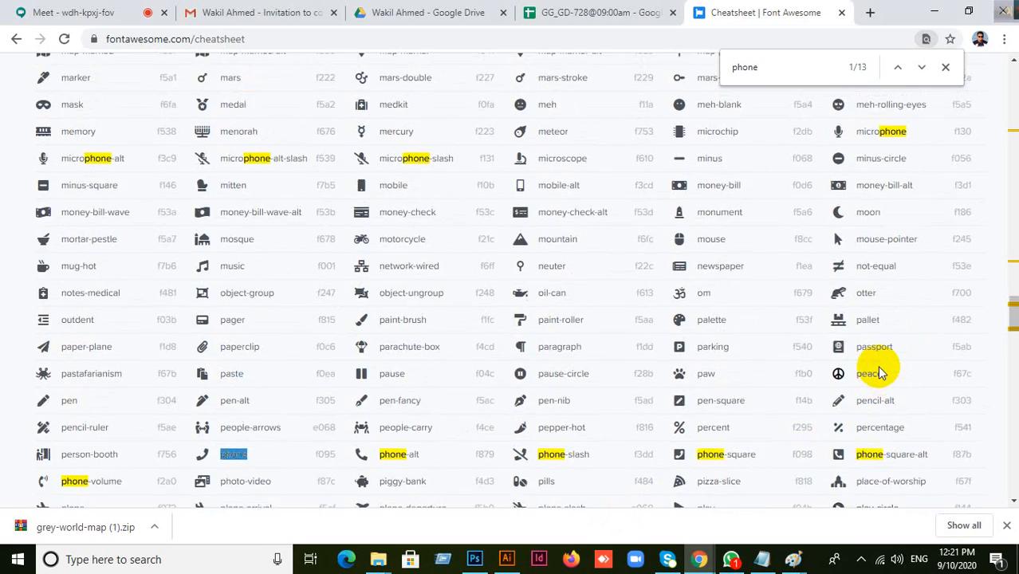
pyautogui.scroll(20, 874, 373)
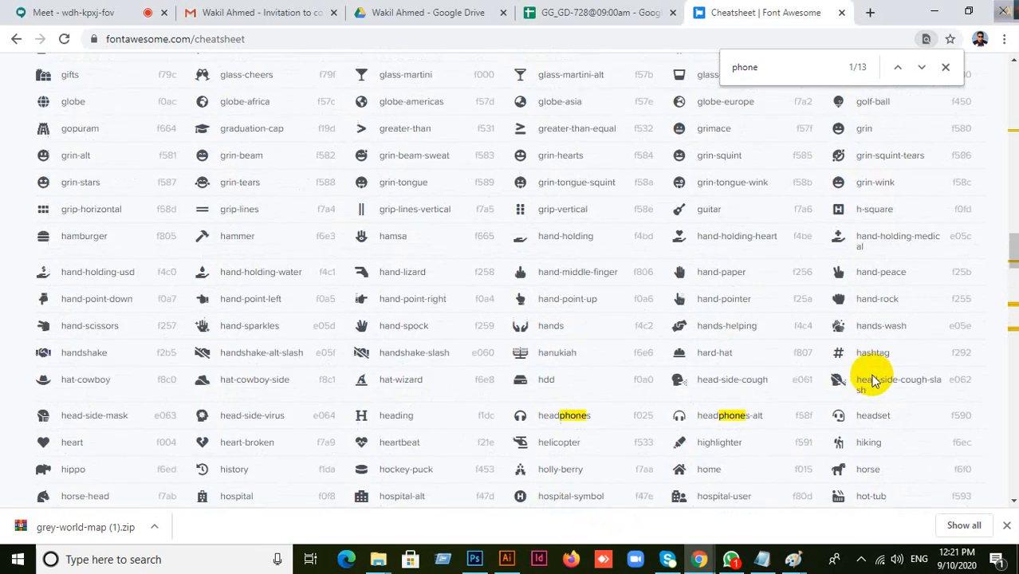
pyautogui.scroll(10, 874, 380)
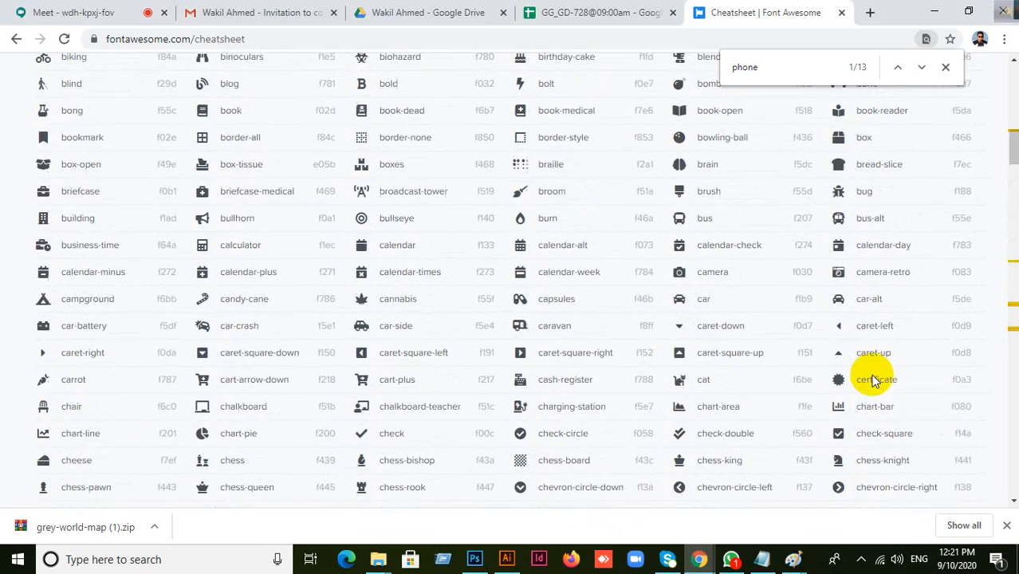
pyautogui.scroll(10, 873, 375)
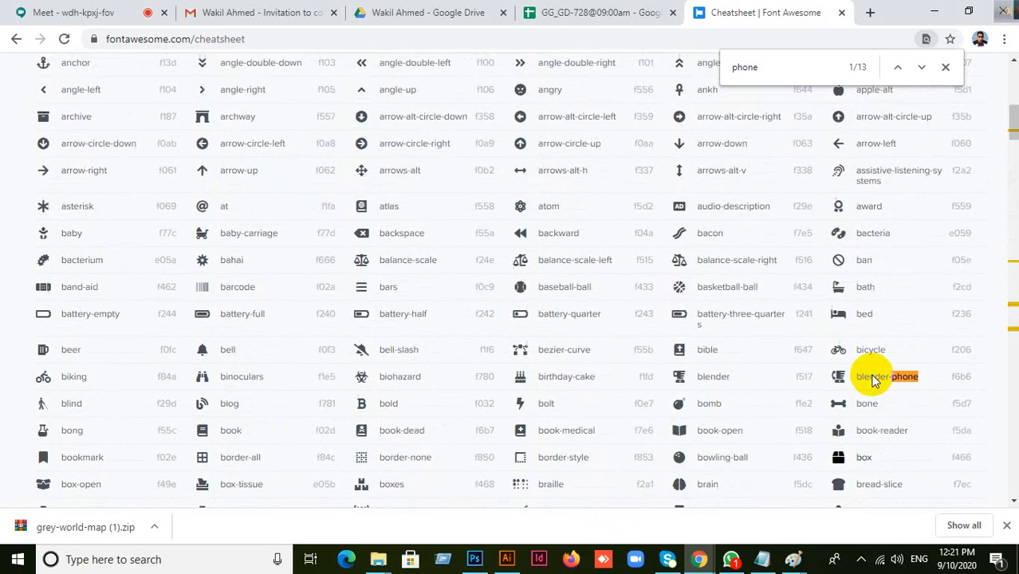
pyautogui.scroll(3, 872, 375)
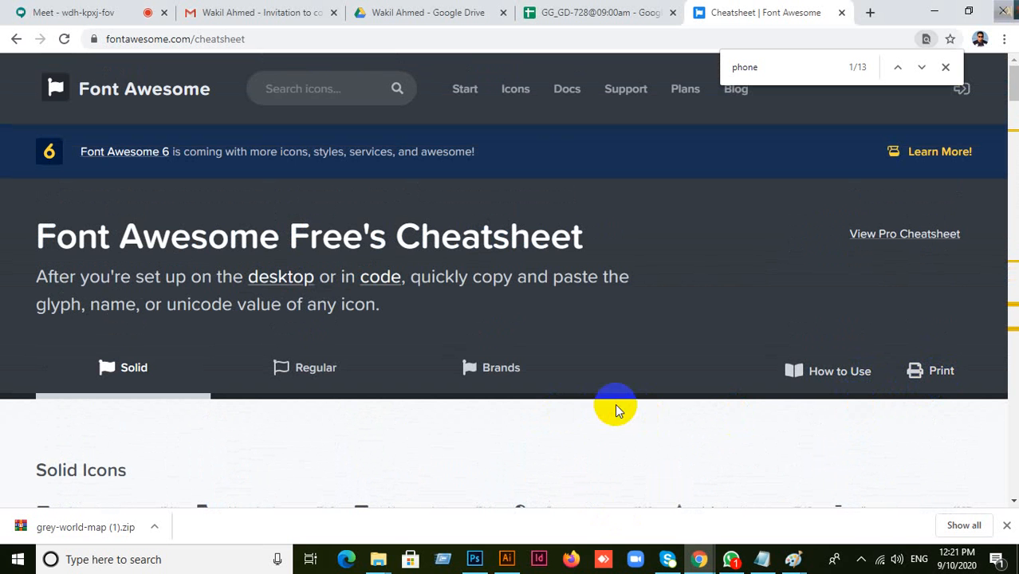
pyautogui.click(951, 73)
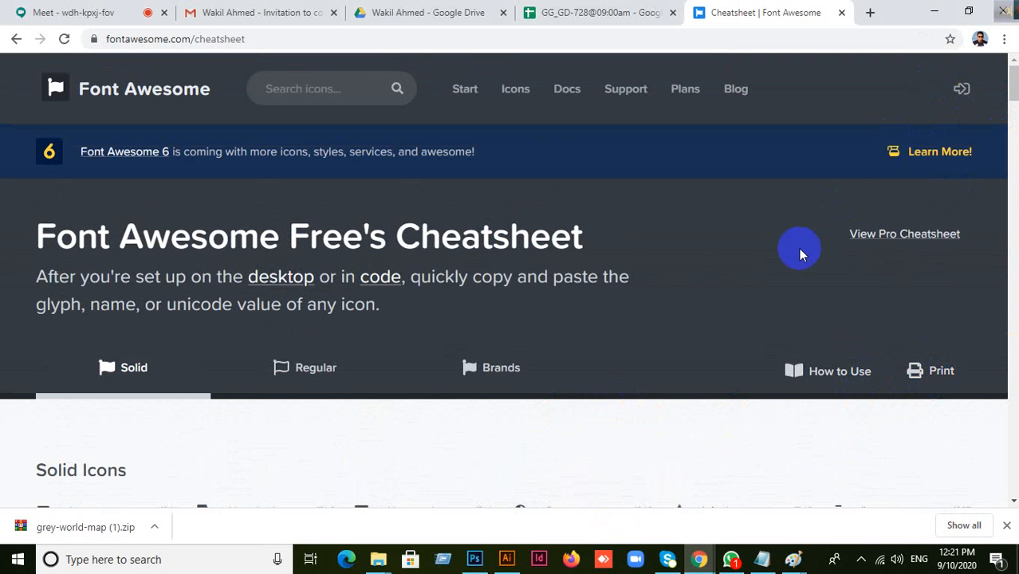
pyautogui.scroll(-20, 762, 307)
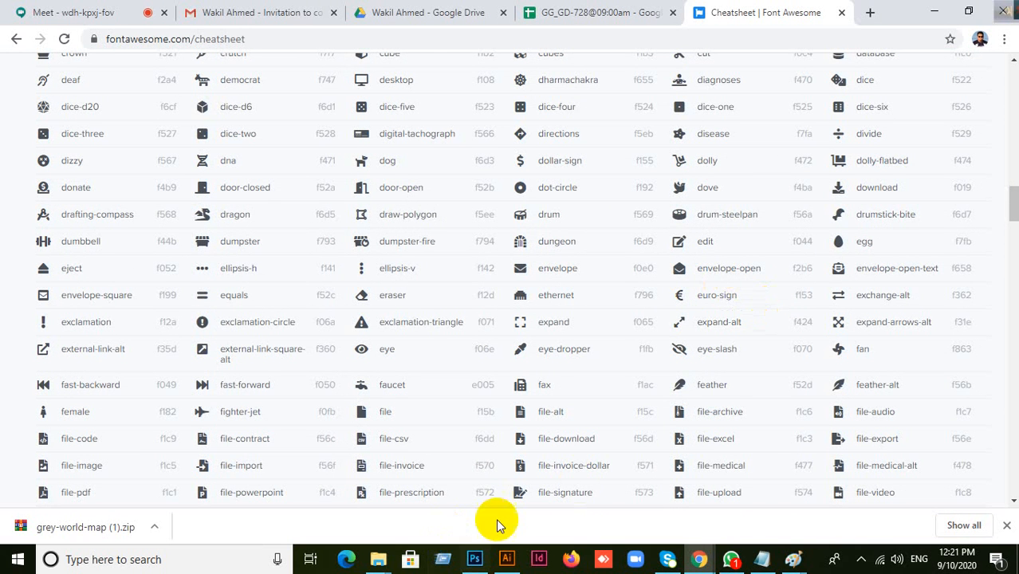
pyautogui.scroll(3, 490, 478)
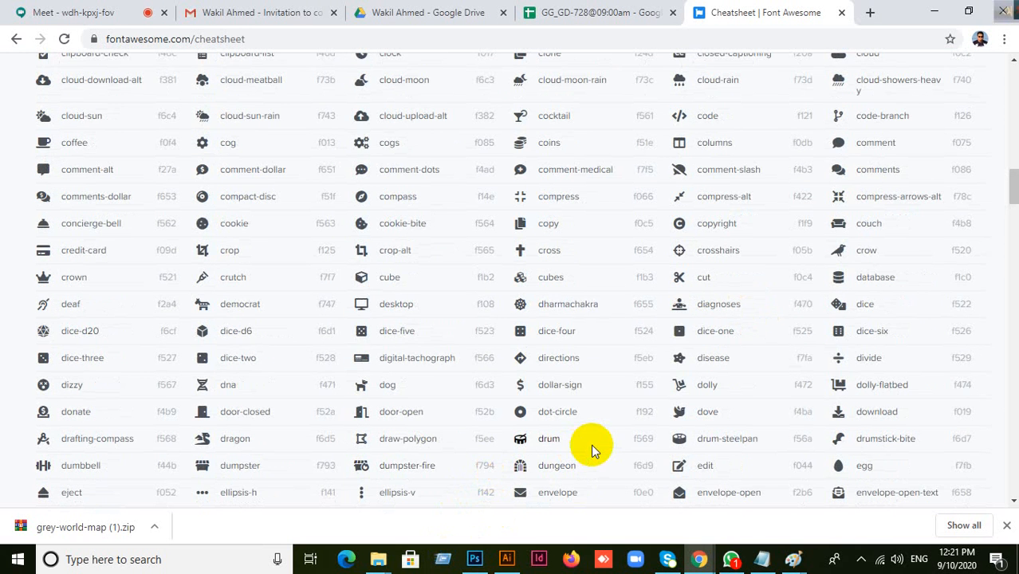
pyautogui.scroll(3, 594, 442)
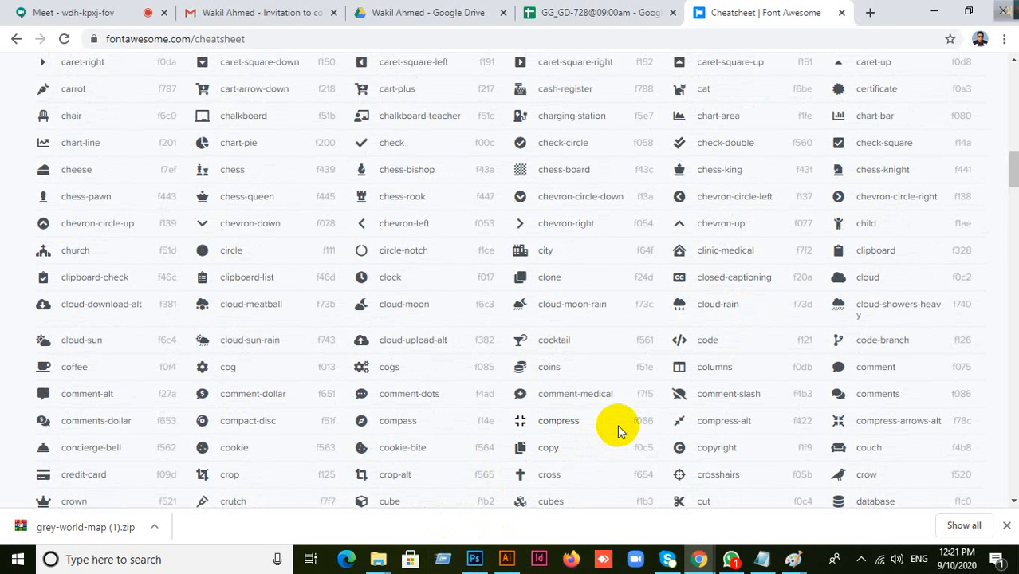
# Step: Search the cheatsheet page for "man" and look through the whole list of solid icons
pyautogui.hotkey('ctrl', 'f')
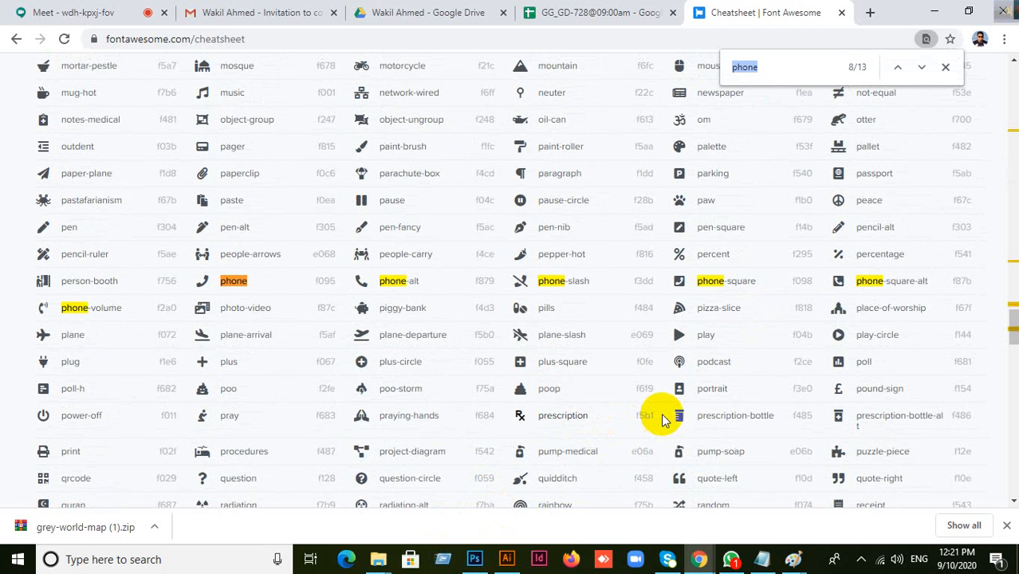
pyautogui.write('man')
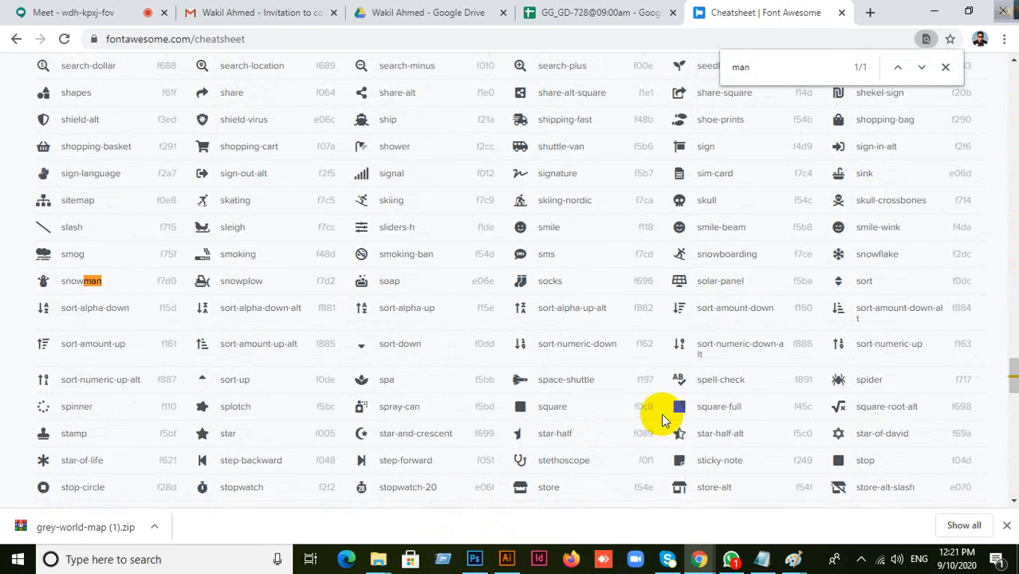
pyautogui.scroll(15, 661, 413)
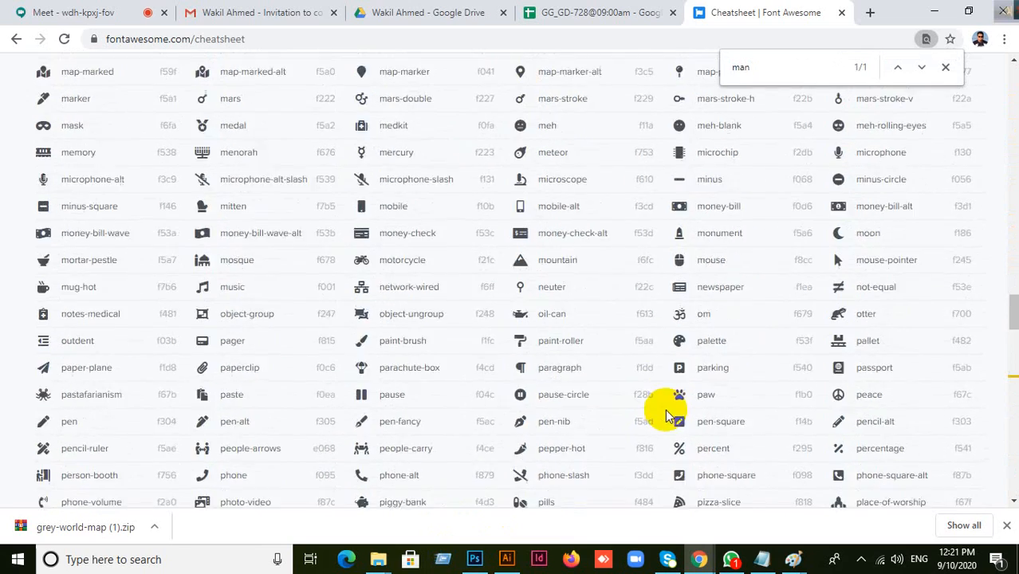
pyautogui.scroll(20, 667, 415)
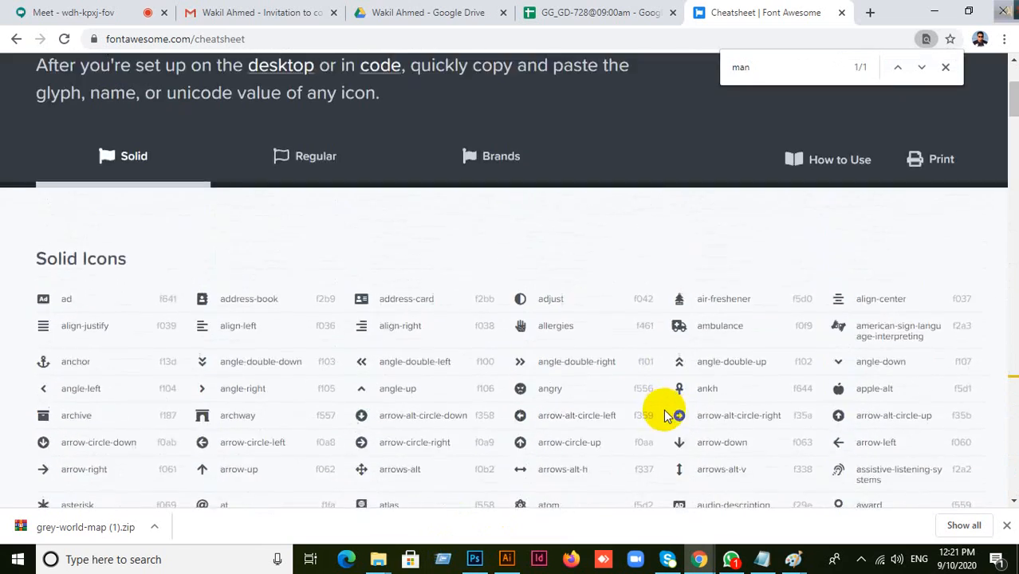
pyautogui.scroll(2, 667, 416)
pyautogui.scroll(-20, 664, 417)
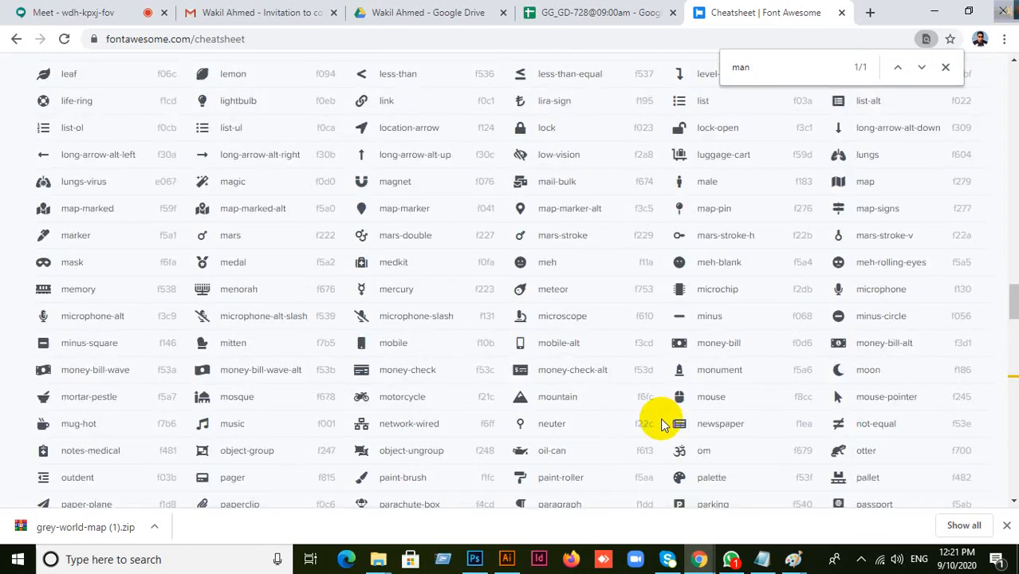
pyautogui.scroll(-17, 661, 420)
pyautogui.scroll(3, 54, 261)
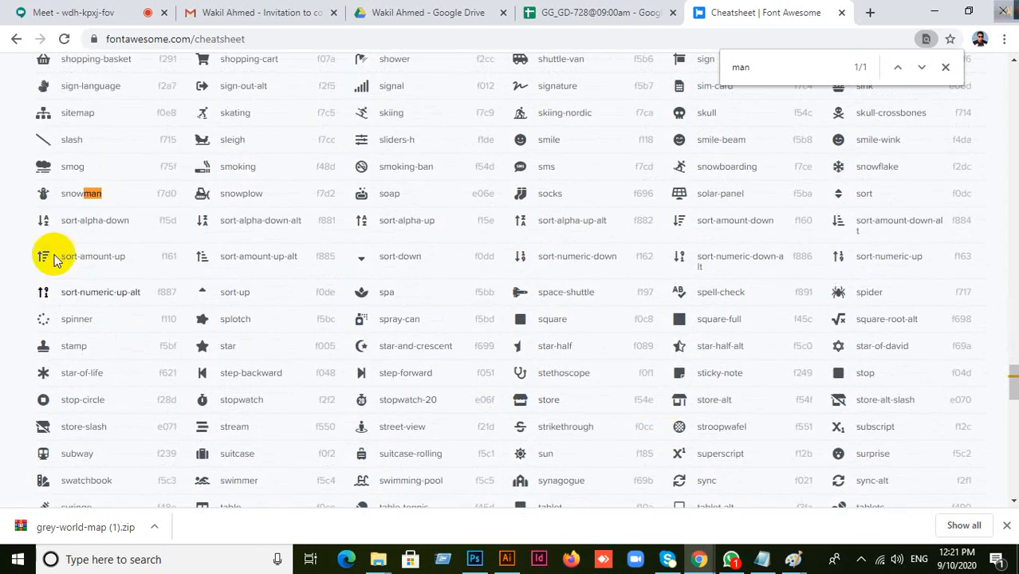
pyautogui.scroll(-14, 570, 355)
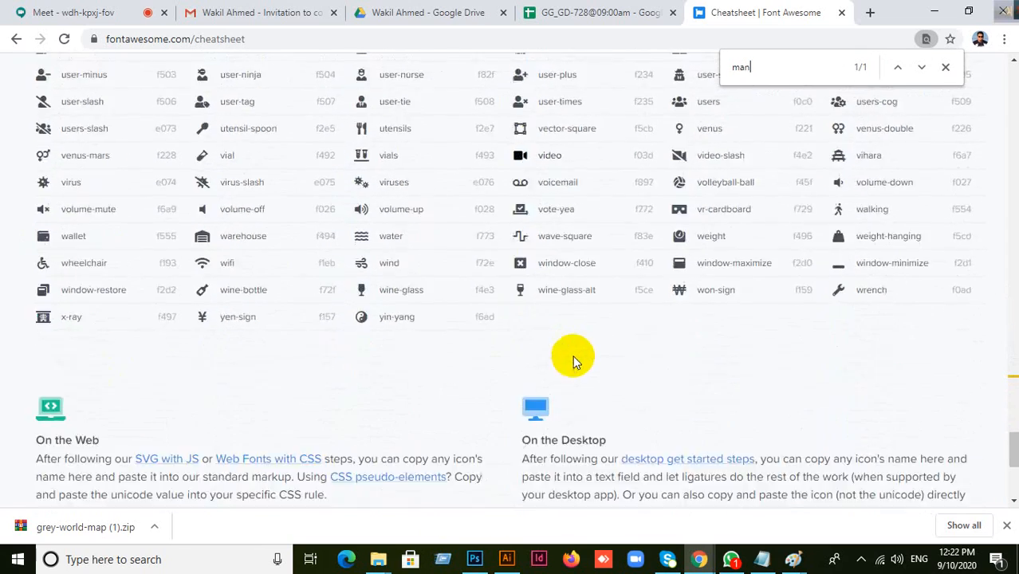
pyautogui.scroll(-2, 572, 354)
pyautogui.scroll(12, 573, 354)
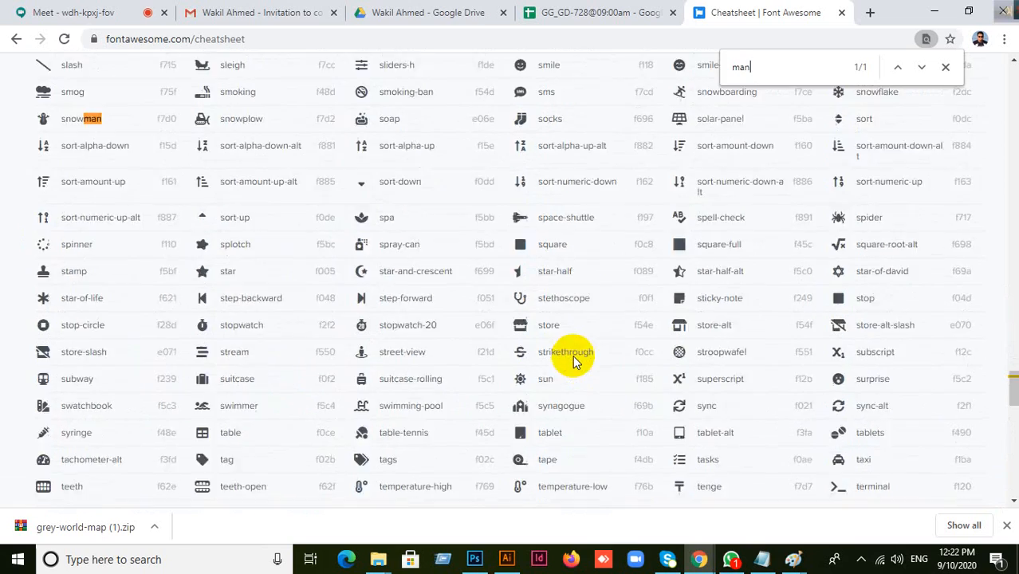
pyautogui.scroll(20, 572, 355)
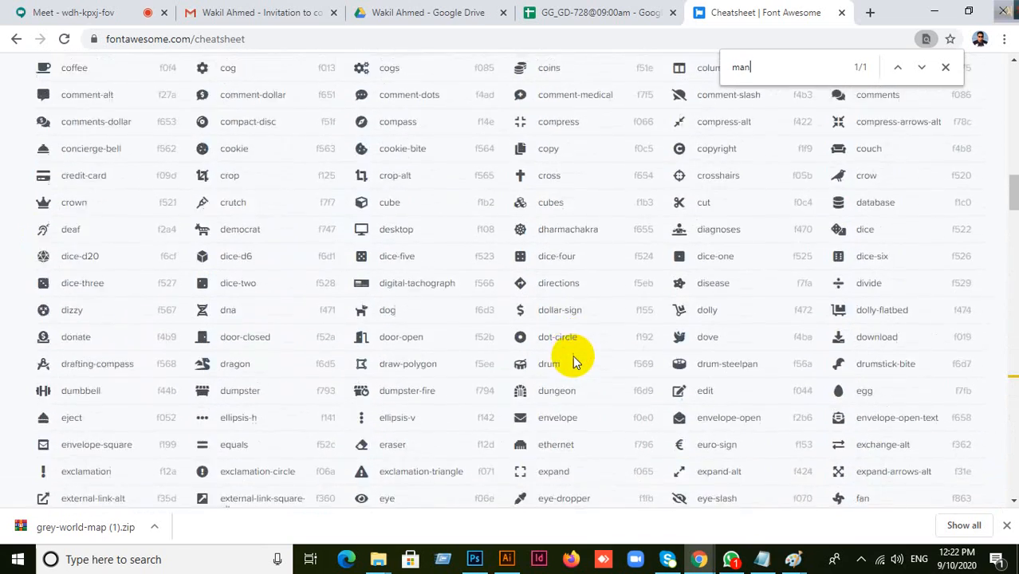
pyautogui.scroll(20, 573, 355)
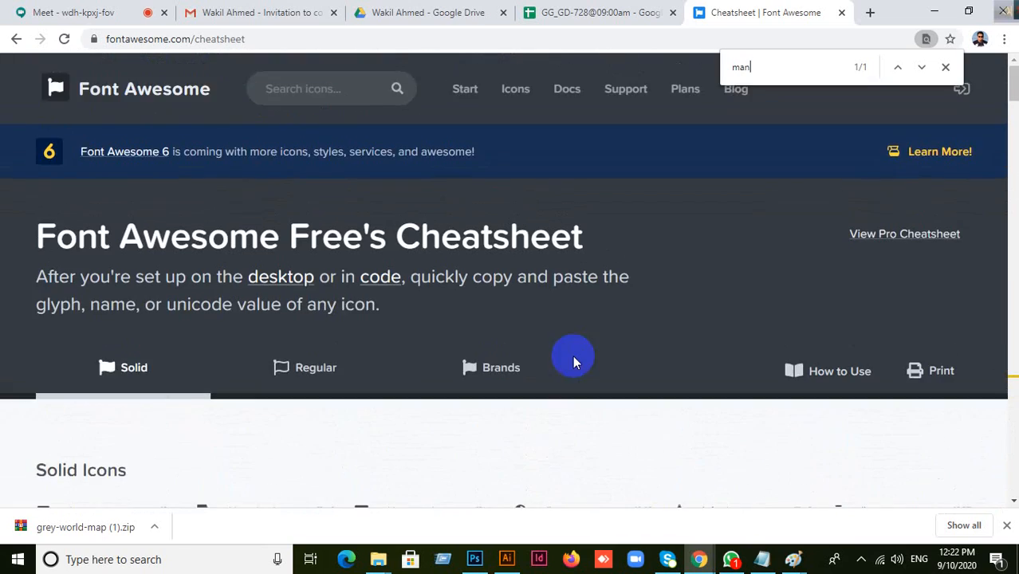
pyautogui.scroll(-2, 573, 360)
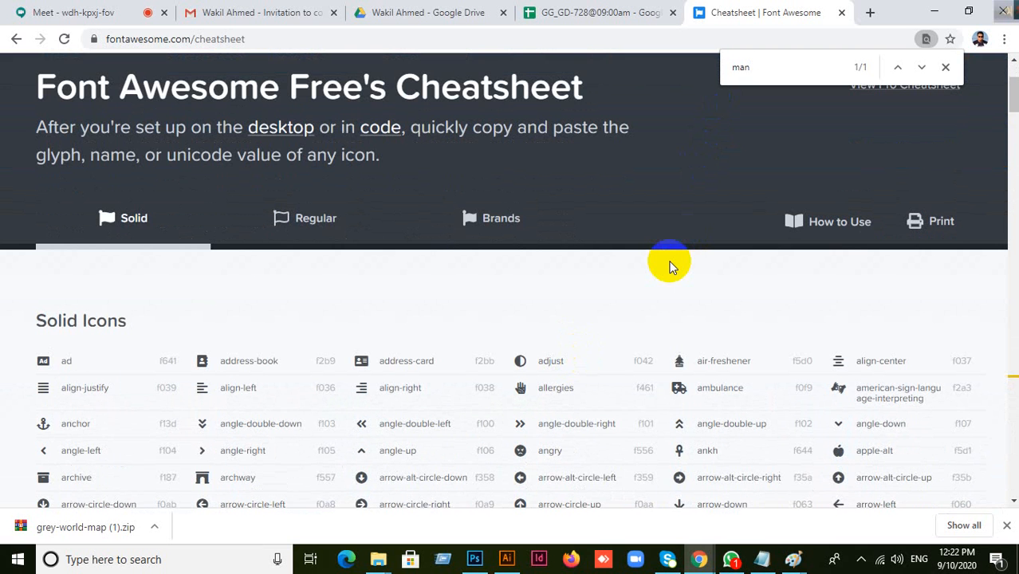
# Step: Search the cheatsheet page for "corporate", and replace that search with "office"
pyautogui.press('BackSpace')
pyautogui.press('BackSpace')
pyautogui.press('BackSpace')
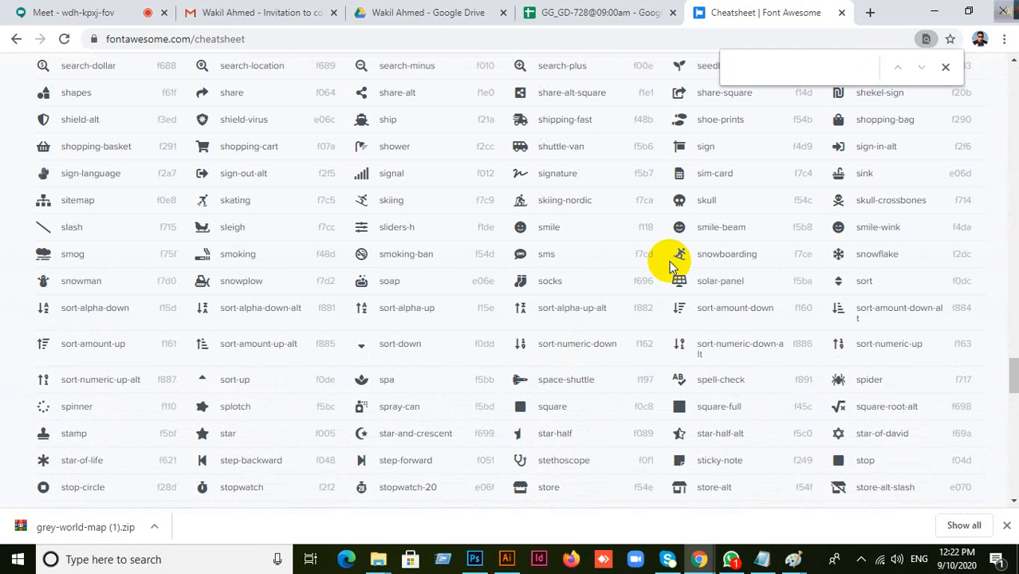
pyautogui.write('co')
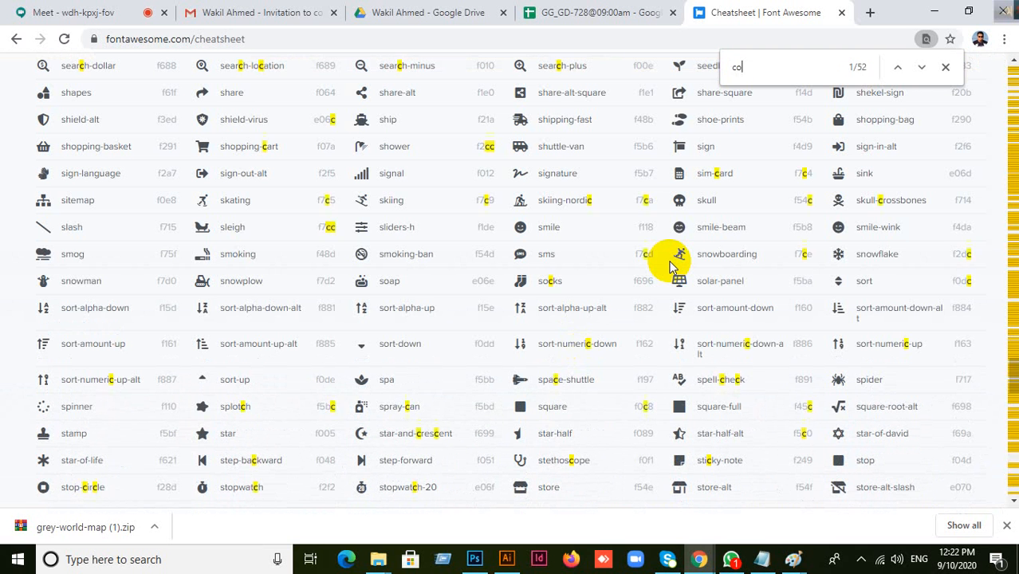
pyautogui.write('rporate')
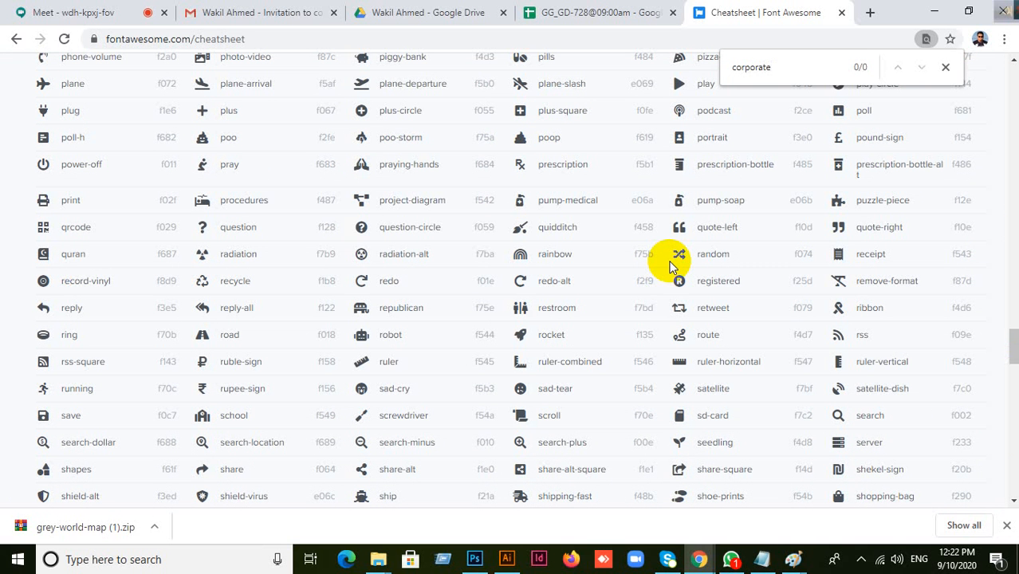
pyautogui.press('BackSpace')
pyautogui.press('BackSpace')
pyautogui.press('BackSpace')
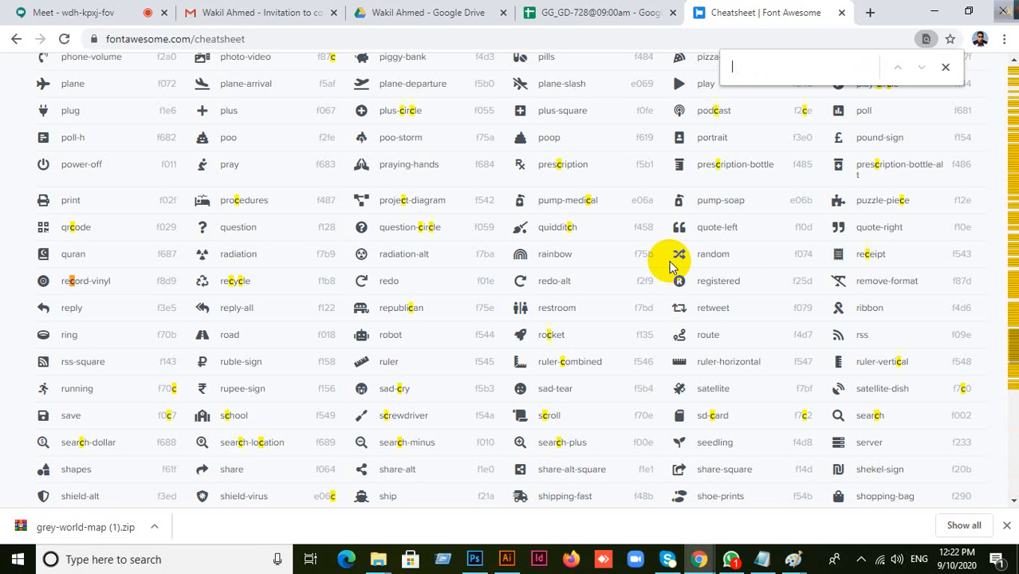
pyautogui.write('office')
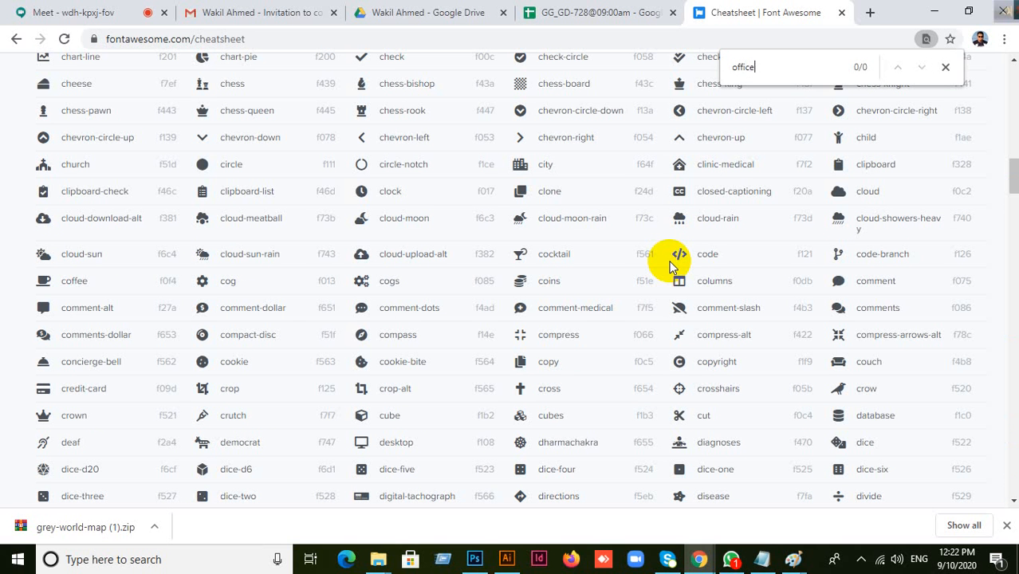
# Step: Search the cheatsheet page for "people" instead of "office"
pyautogui.press('BackSpace')
pyautogui.press('BackSpace')
pyautogui.press('BackSpace')
pyautogui.press('BackSpace')
pyautogui.press('BackSpace')
pyautogui.press('BackSpace')
pyautogui.write('po')
pyautogui.press('BackSpace')
pyautogui.write('eople')
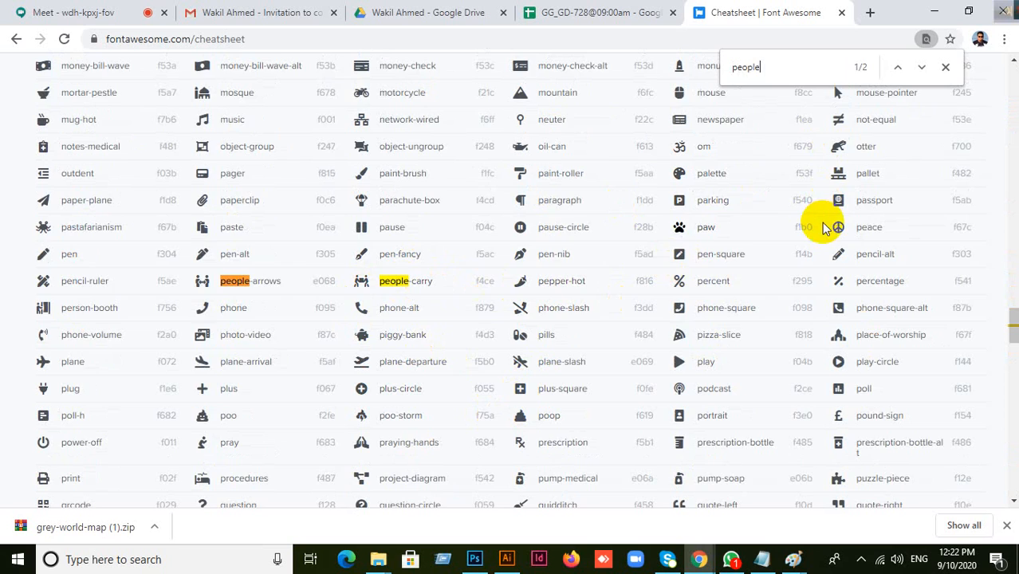
# Step: Show the cheatsheet's Brands icons and look through the list for a suitable icon
pyautogui.scroll(20, 661, 240)
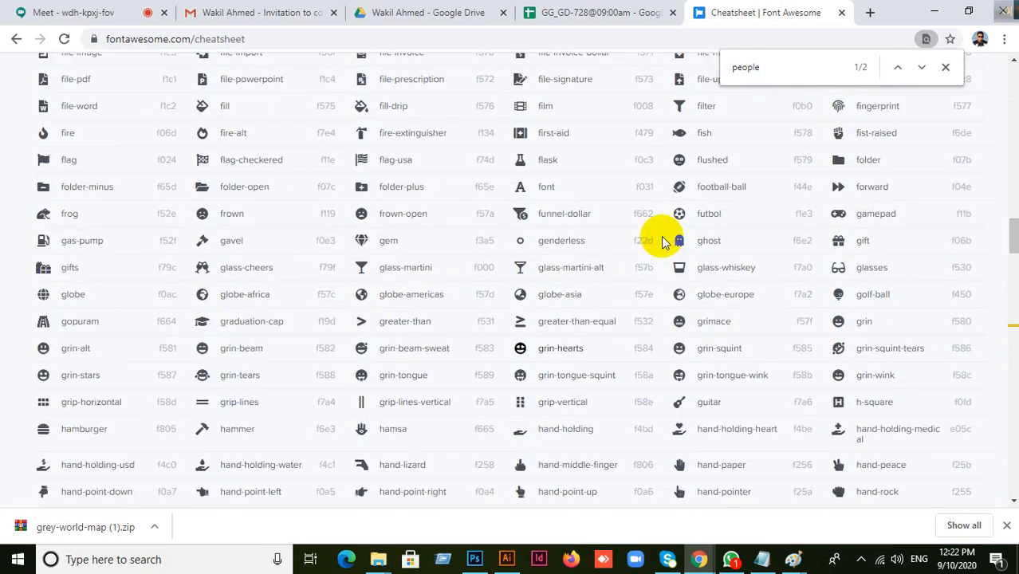
pyautogui.scroll(10, 660, 240)
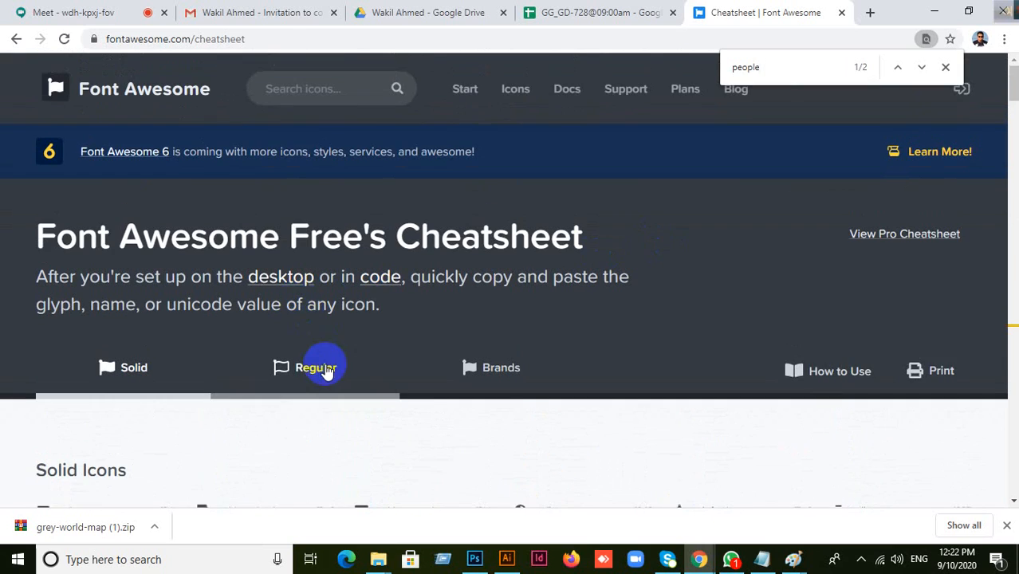
pyautogui.click(371, 381)
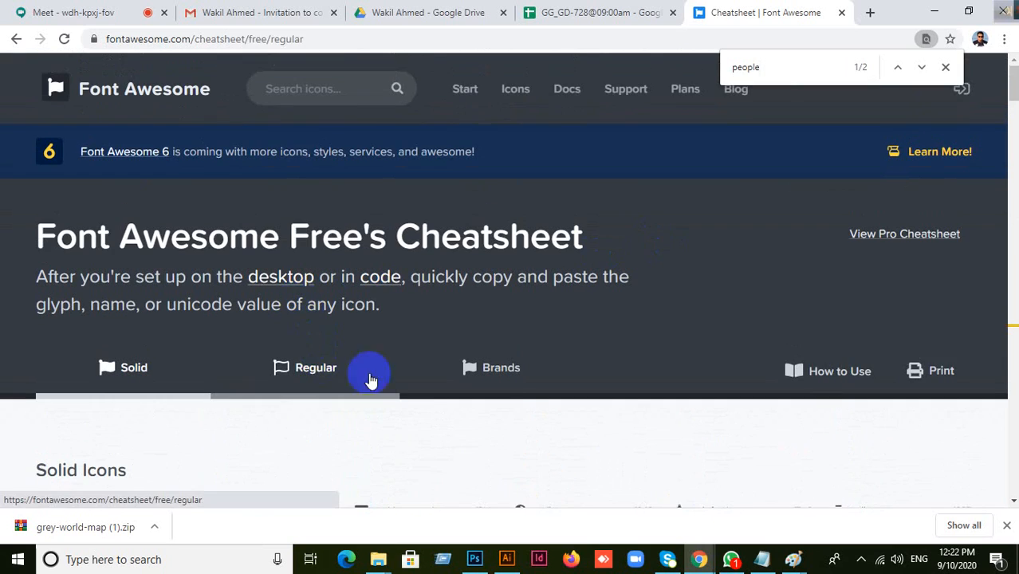
pyautogui.click(502, 371)
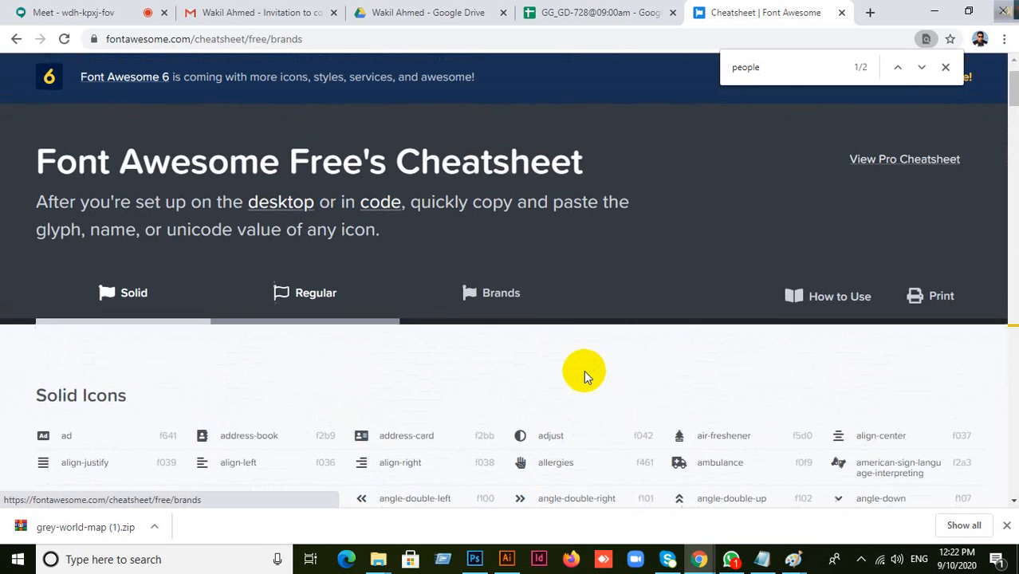
pyautogui.click(498, 299)
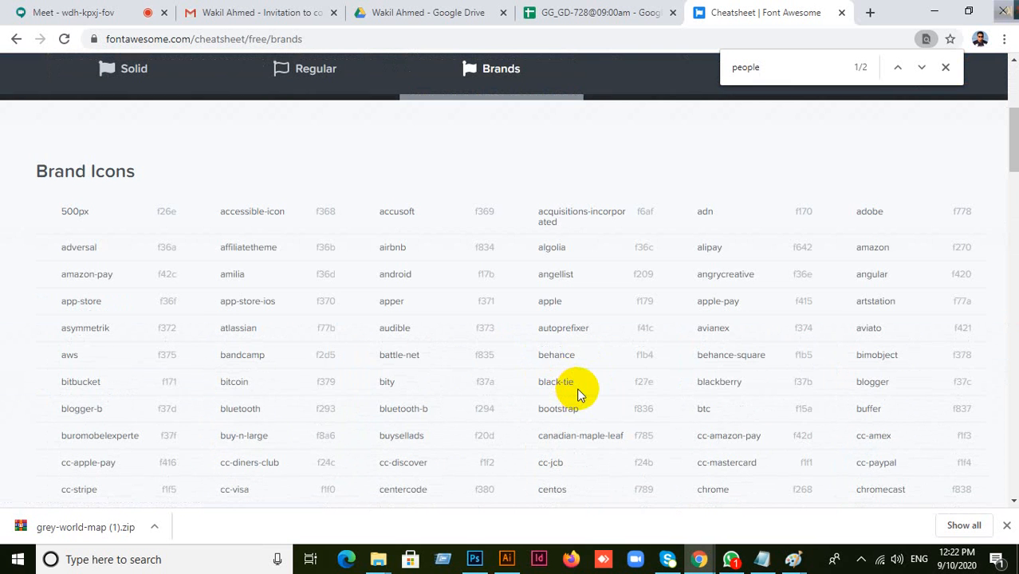
pyautogui.scroll(-15, 577, 388)
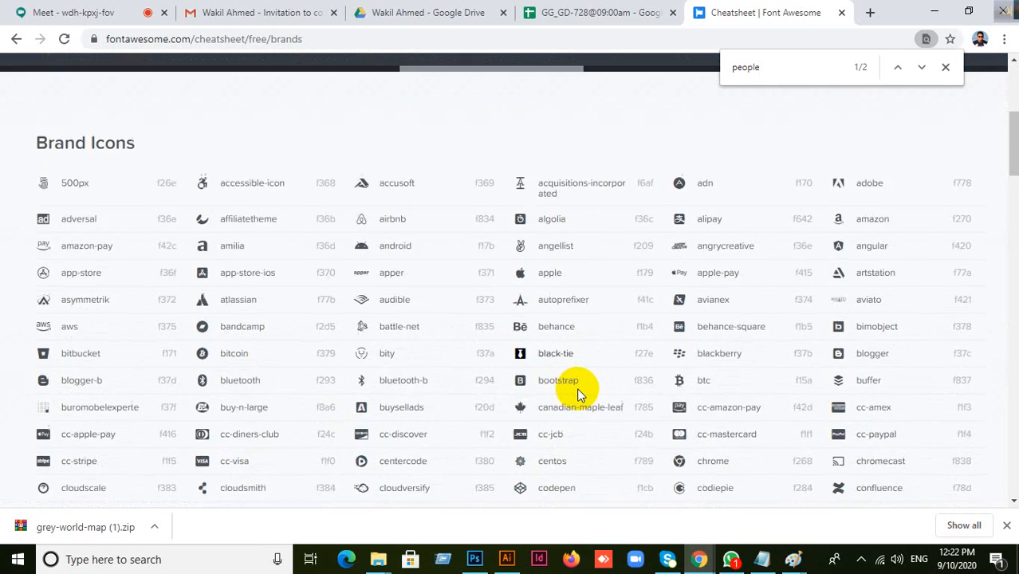
pyautogui.scroll(-1, 576, 387)
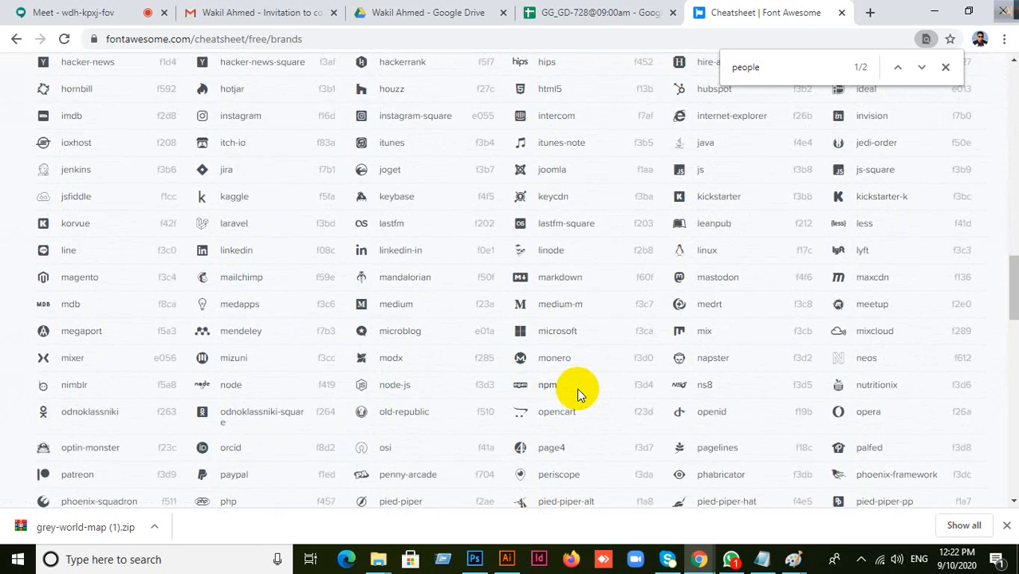
pyautogui.scroll(-4, 576, 388)
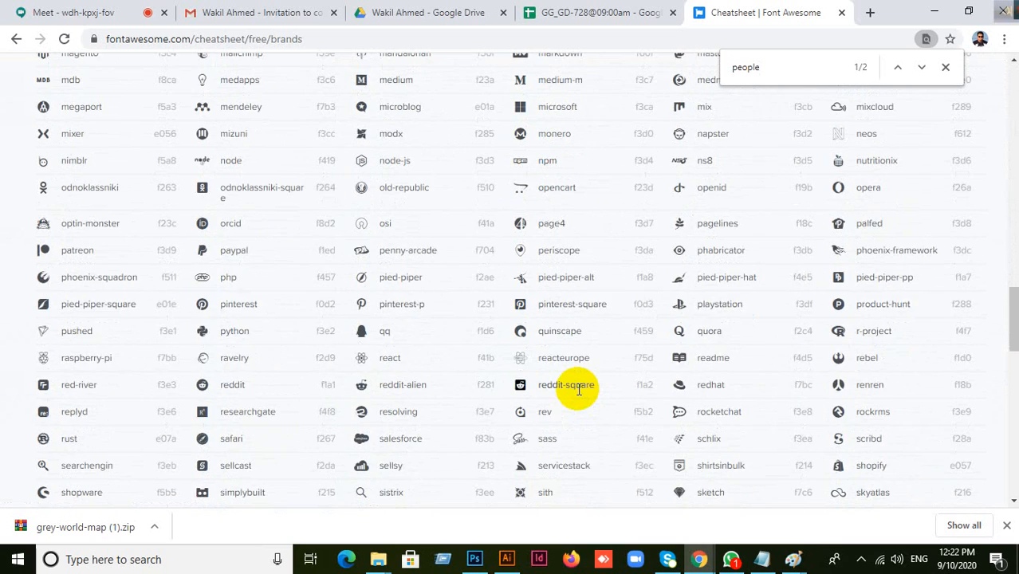
pyautogui.scroll(8, 579, 389)
pyautogui.scroll(15, 579, 389)
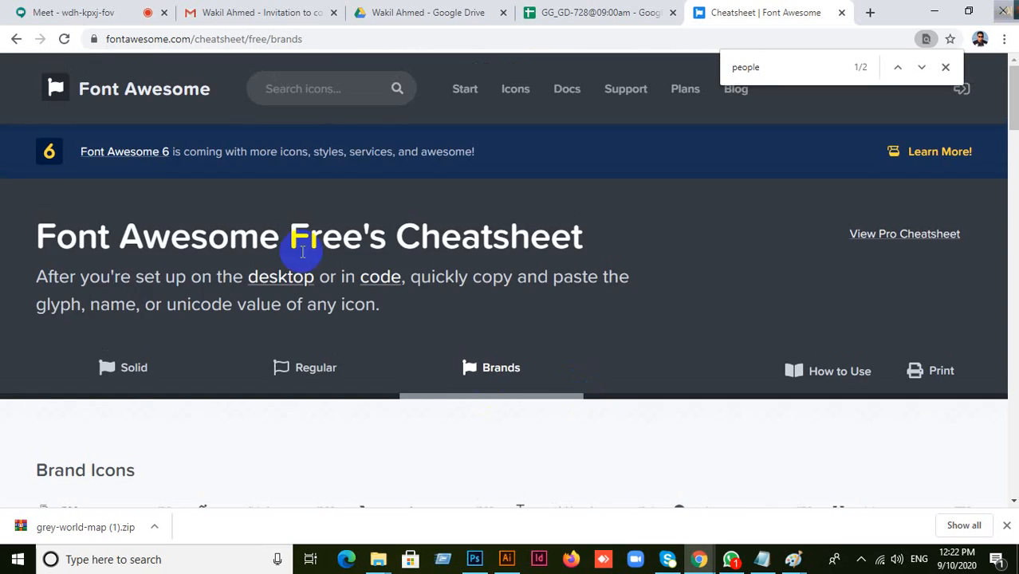
pyautogui.scroll(-4, 626, 289)
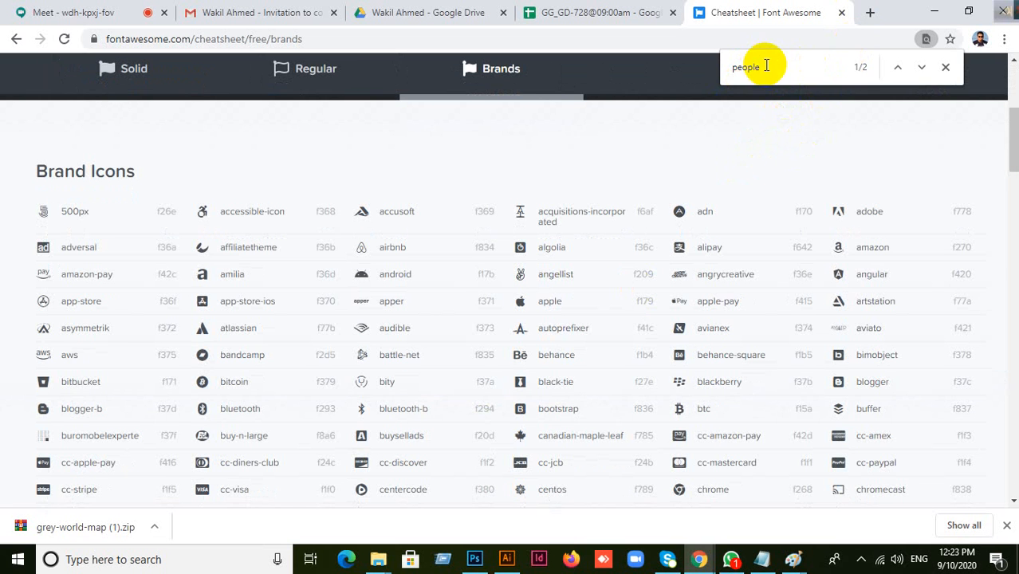
# Step: Return to the Solid icons and examine the first part of the list, from "ad" to "chart-bar"
pyautogui.scroll(2, 56, 224)
pyautogui.click(129, 222)
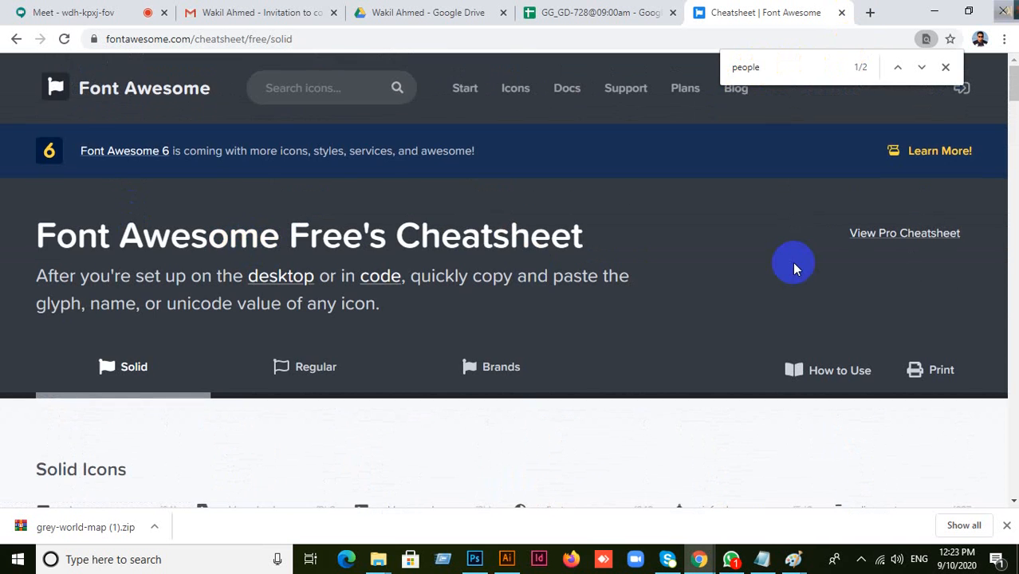
pyautogui.scroll(-5, 792, 266)
pyautogui.scroll(-2, 792, 262)
pyautogui.scroll(2, 421, 300)
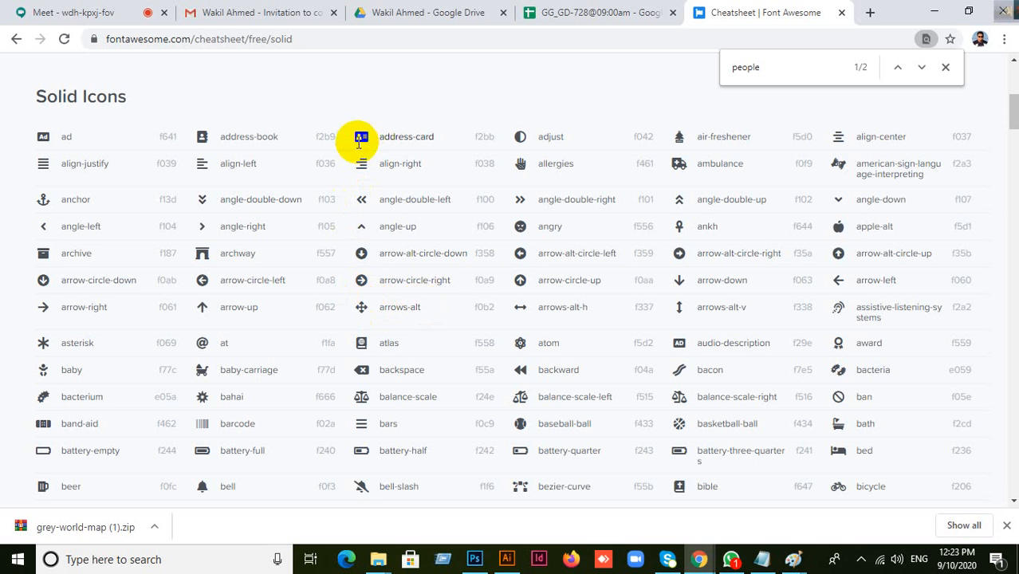
pyautogui.scroll(-2, 328, 372)
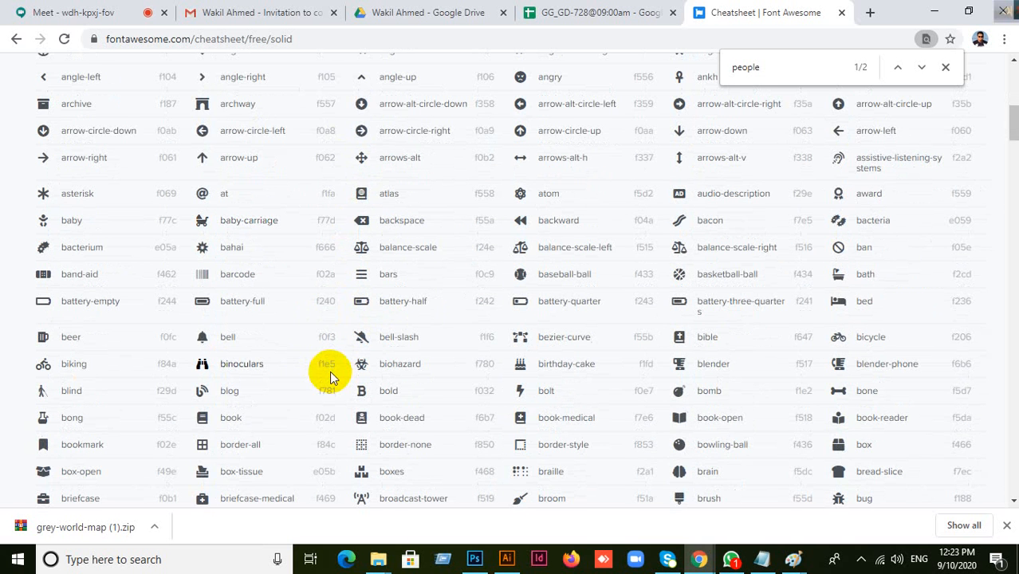
pyautogui.scroll(1, 331, 371)
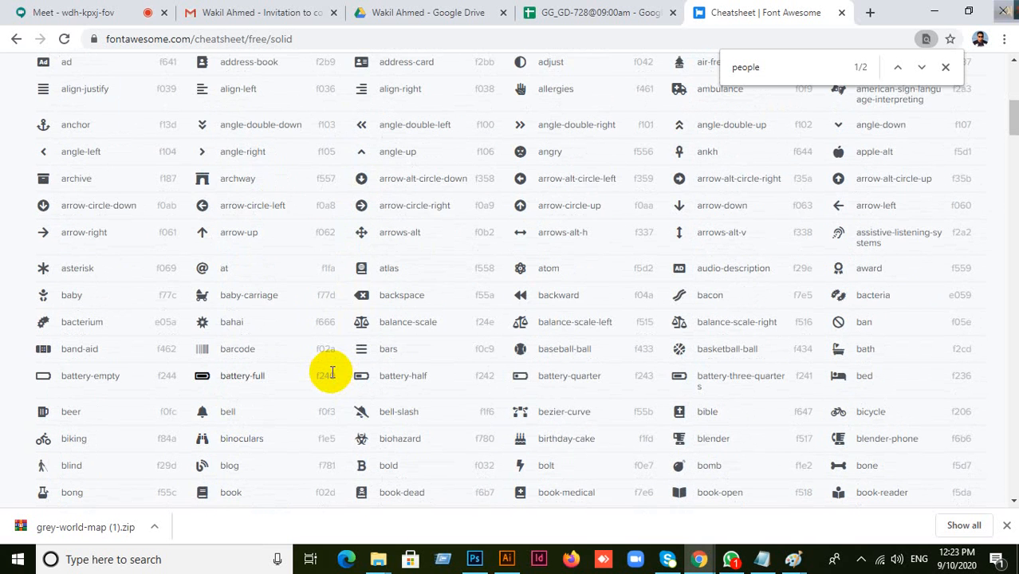
pyautogui.scroll(-4, 331, 371)
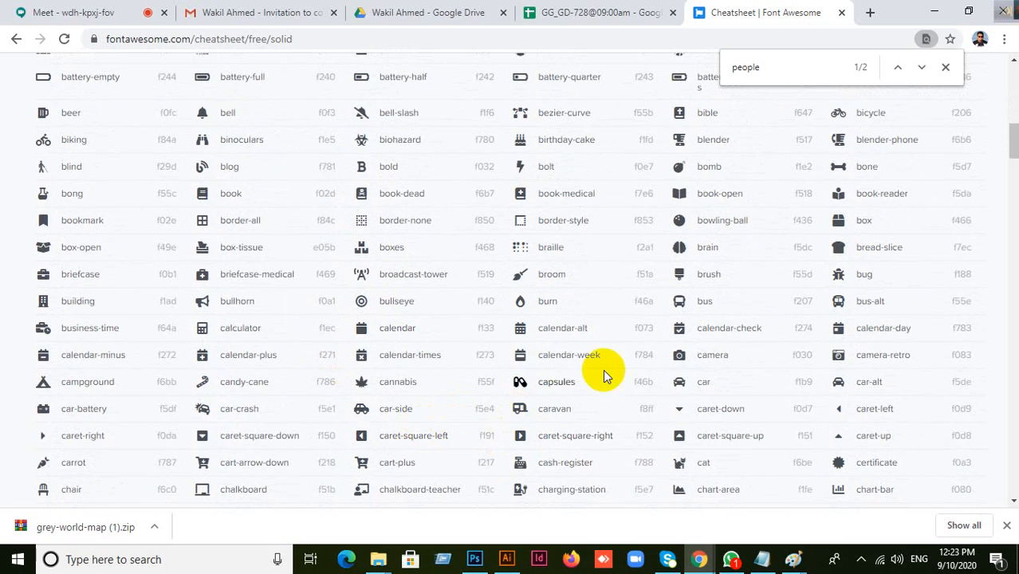
pyautogui.scroll(4, 605, 368)
pyautogui.scroll(3, 612, 366)
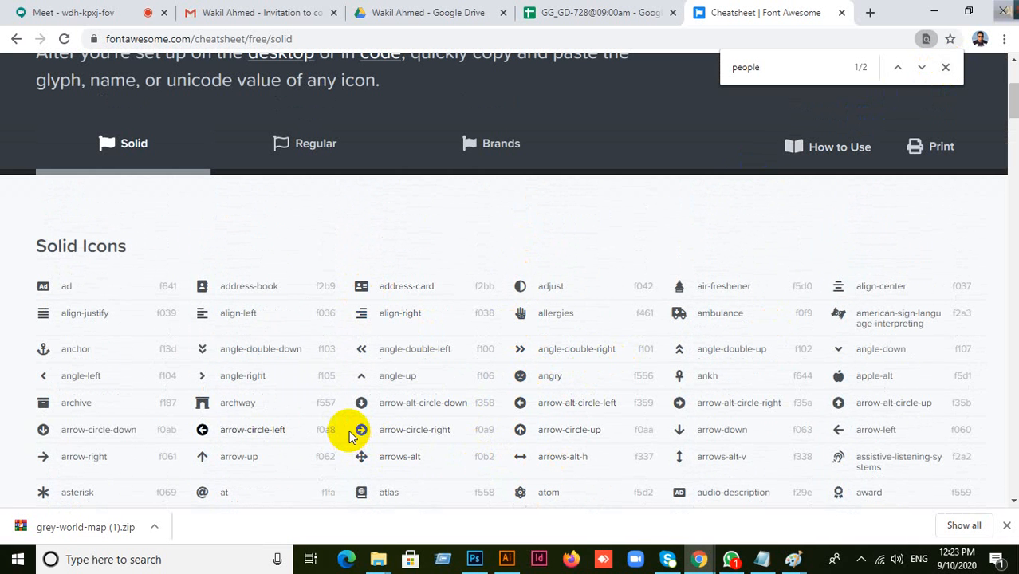
# Step: Look through the solid icons as far as the map and money icons and close the "people" page search
pyautogui.scroll(-10, 348, 435)
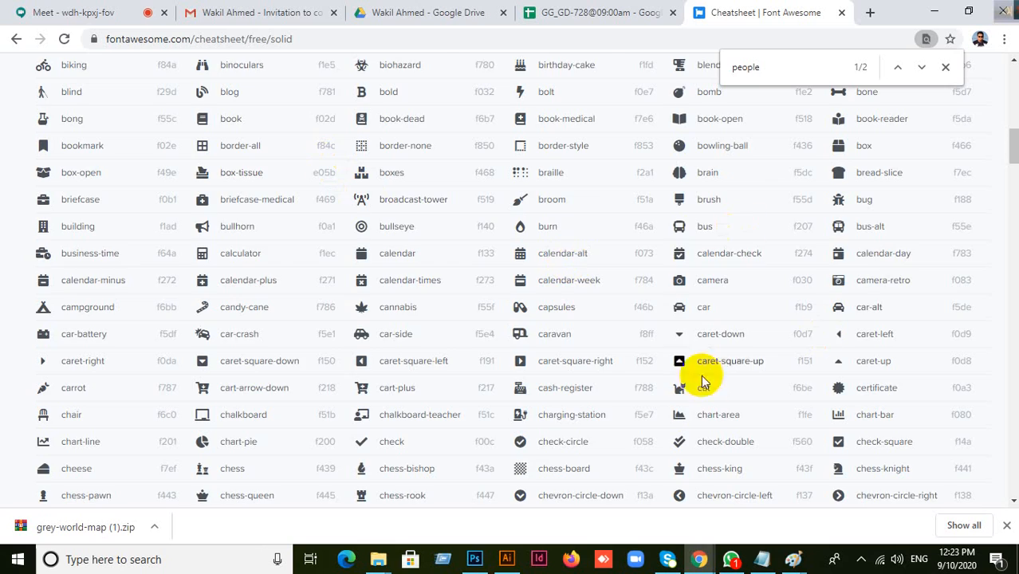
pyautogui.scroll(-1, 709, 407)
pyautogui.scroll(-14, 708, 412)
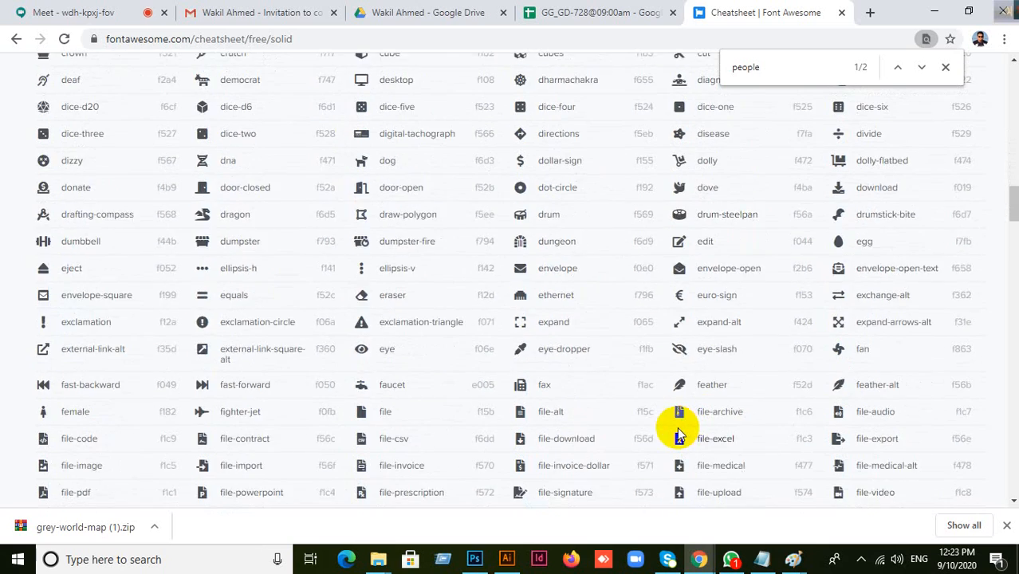
pyautogui.scroll(-12, 676, 435)
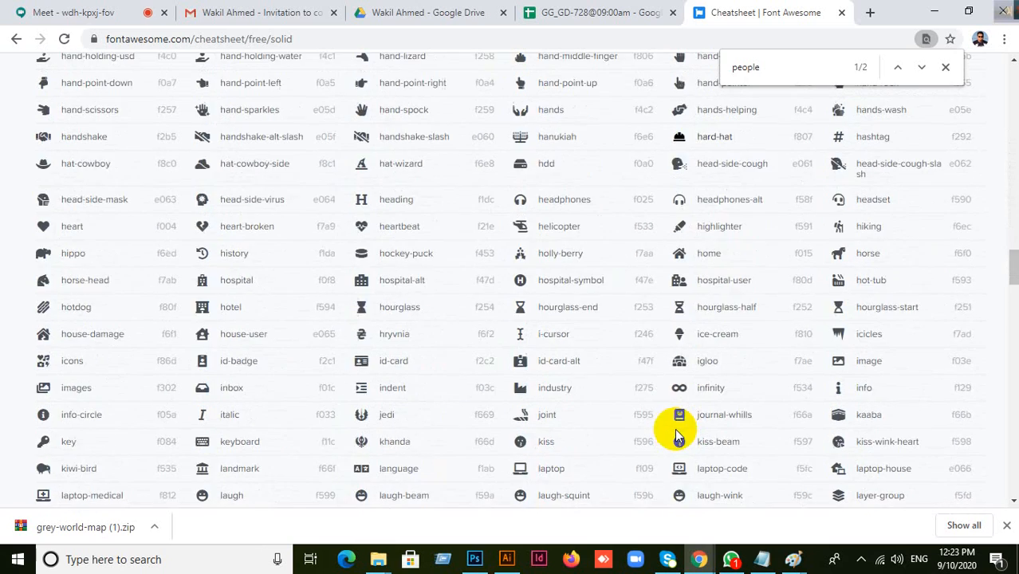
pyautogui.click(946, 68)
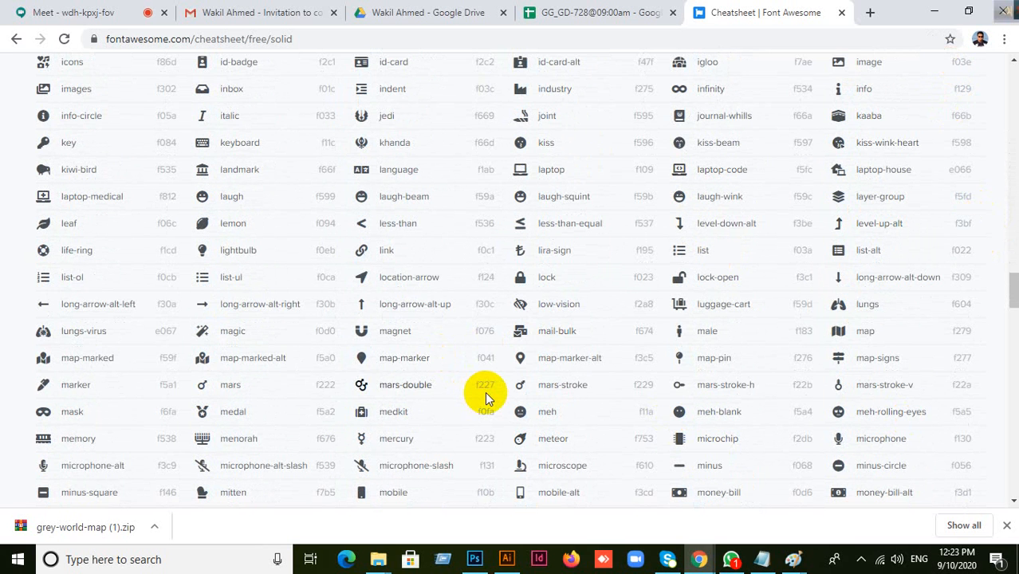
pyautogui.scroll(10, 487, 396)
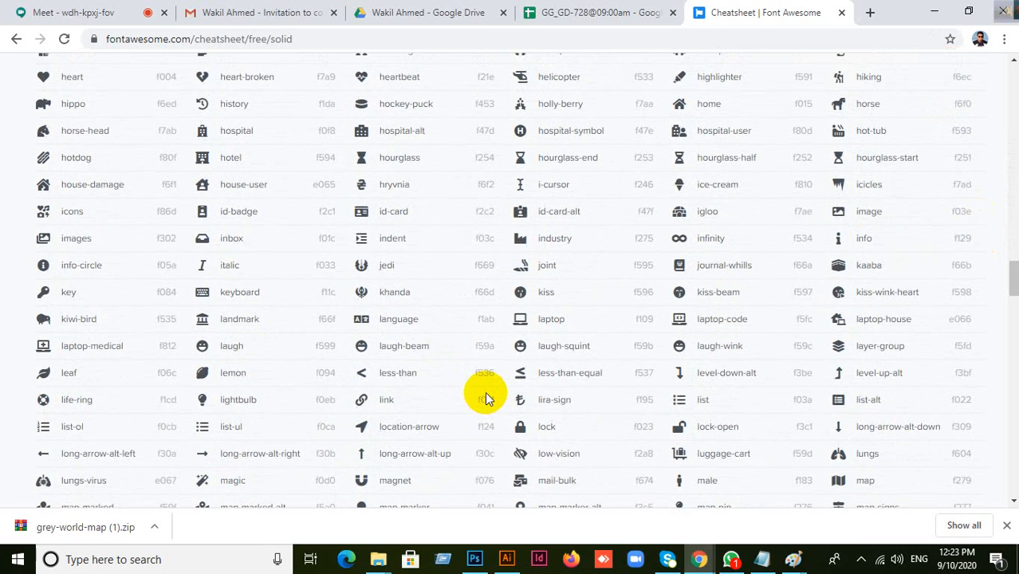
pyautogui.scroll(5, 495, 381)
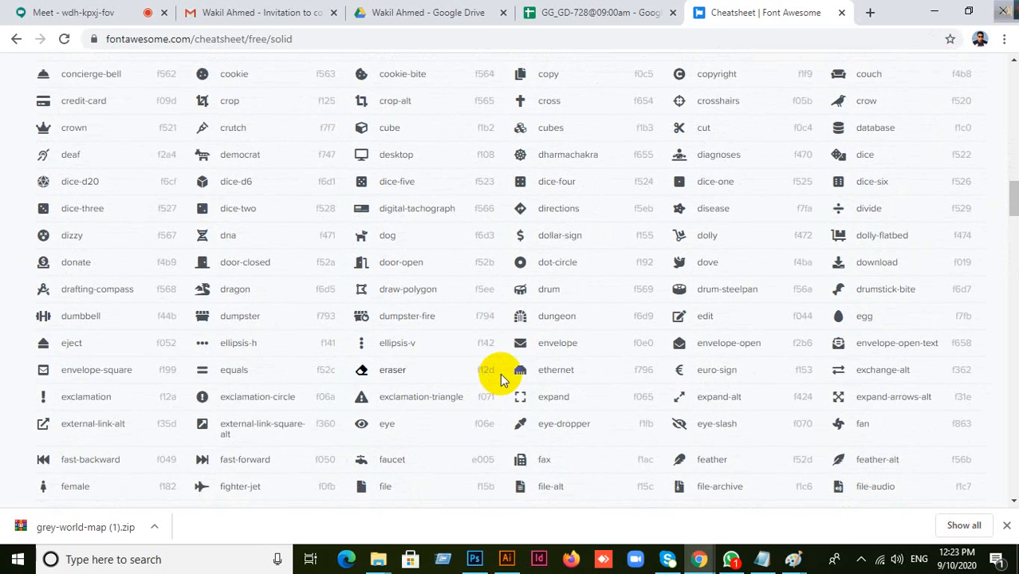
# Step: Reopen the page search, look for "half m" among the solid icons and clear the search text
pyautogui.hotkey('ctrl', 'f')
pyautogui.write('phone')
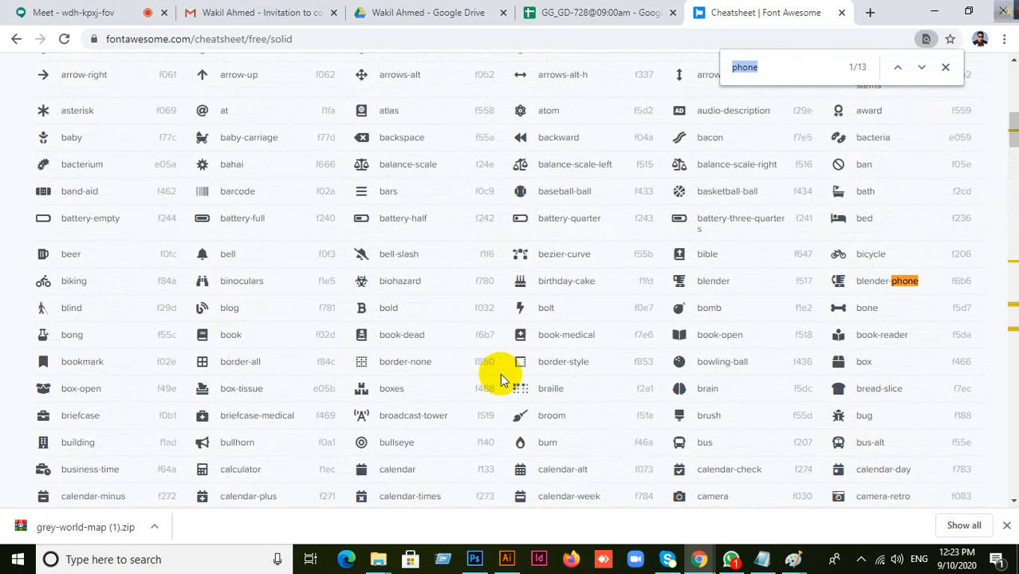
pyautogui.write('ha')
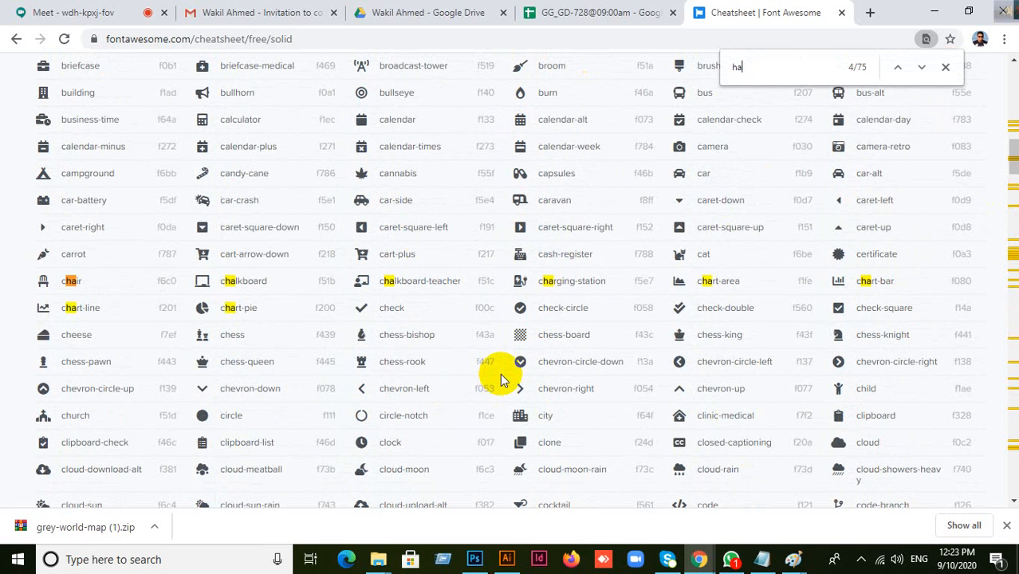
pyautogui.write('lf m')
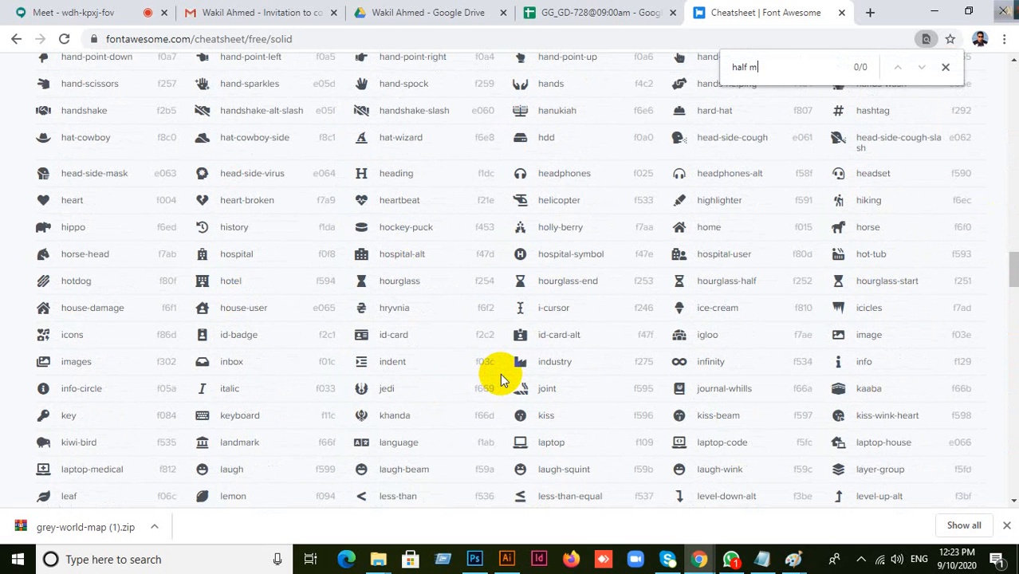
pyautogui.press('BackSpace')
pyautogui.press('BackSpace')
pyautogui.press('BackSpace')
pyautogui.press('BackSpace')
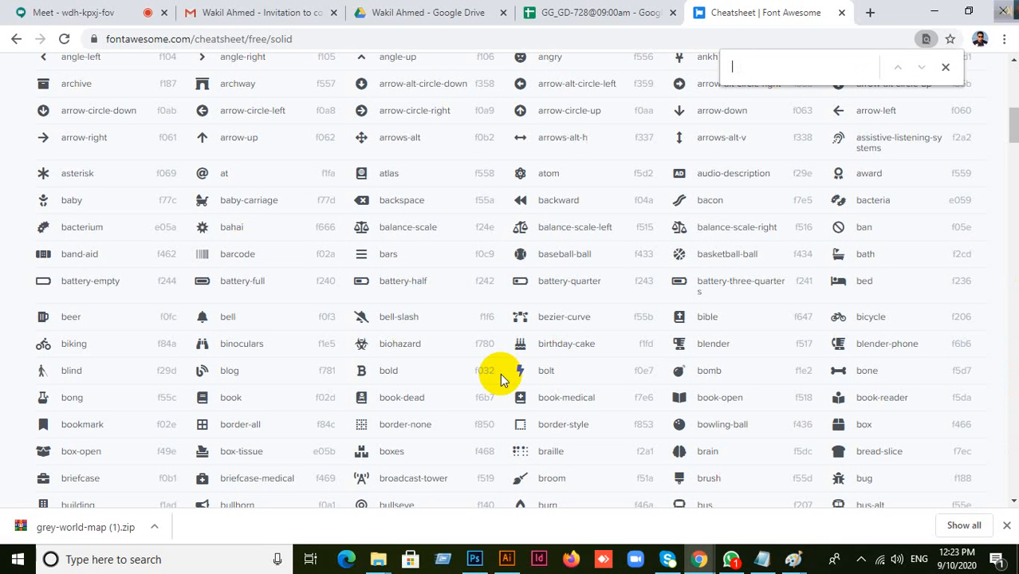
# Step: Search the solid icons for "man" and examine the icons listed before the match
pyautogui.write('ful')
pyautogui.press('BackSpace')
pyautogui.press('BackSpace')
pyautogui.write('man')
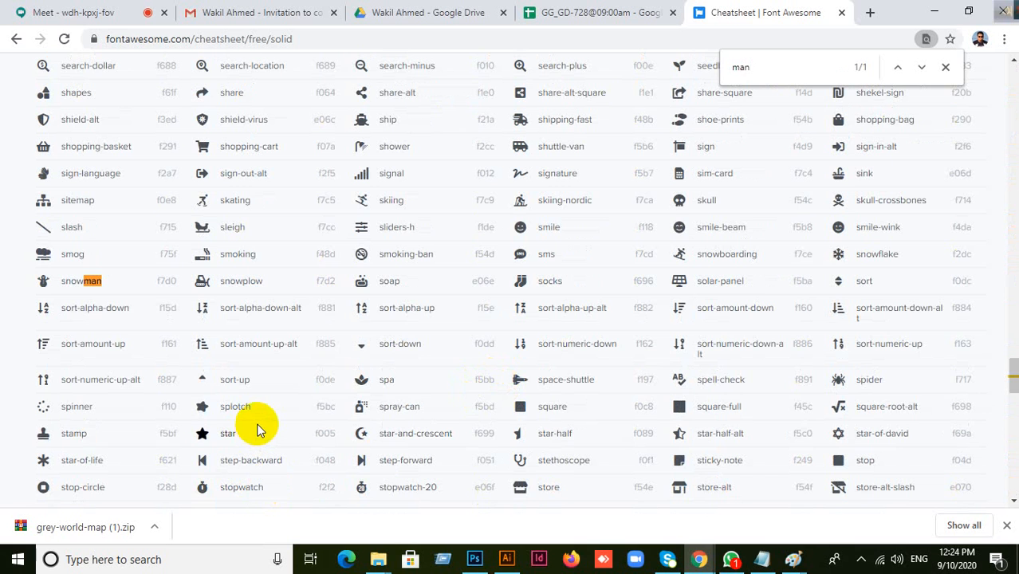
pyautogui.scroll(5, 595, 396)
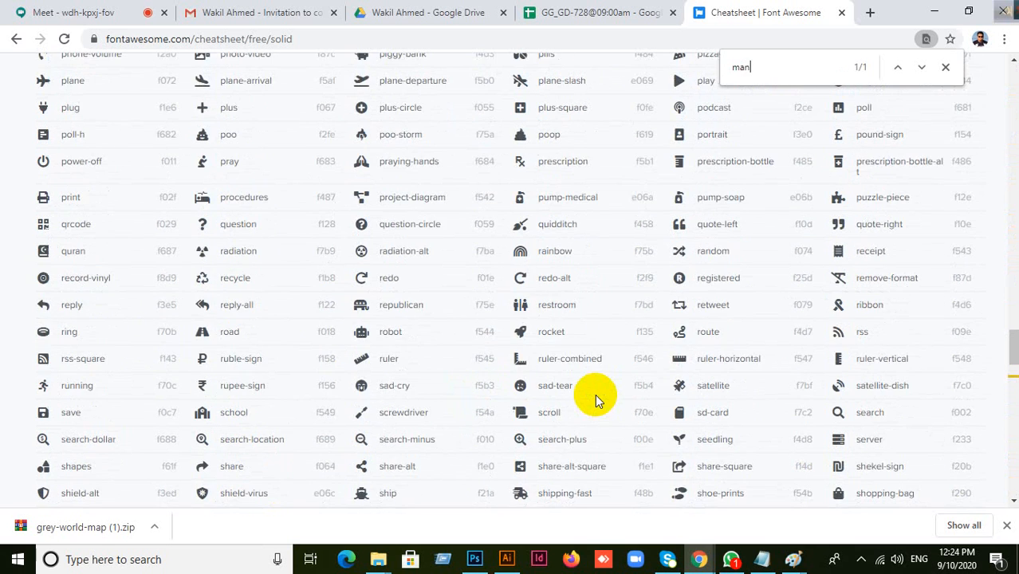
pyautogui.scroll(2, 595, 397)
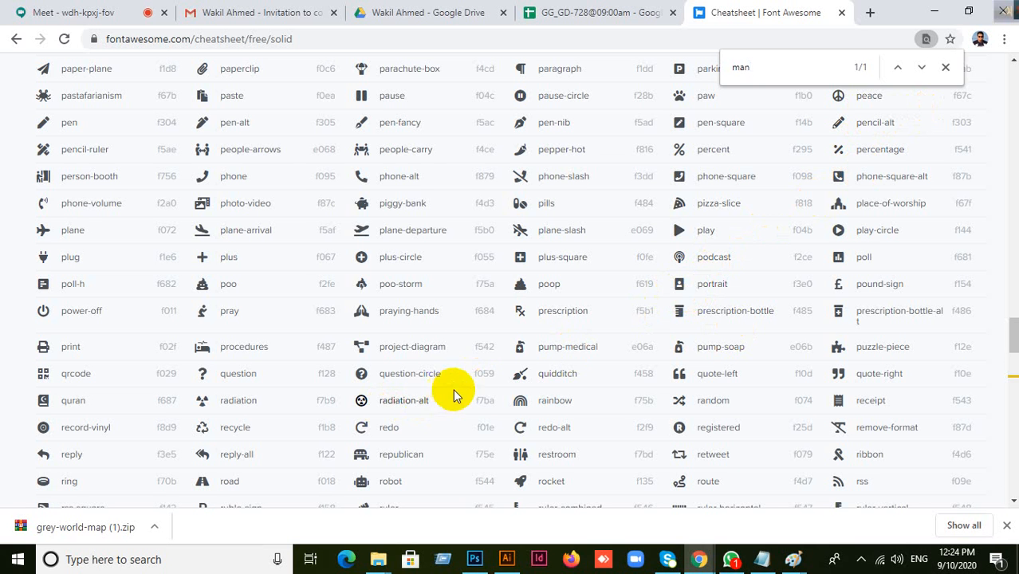
# Step: Look further down the solid icons and replace the page search text with "user"
pyautogui.scroll(-1, 512, 399)
pyautogui.scroll(-2, 510, 398)
pyautogui.scroll(2, 510, 398)
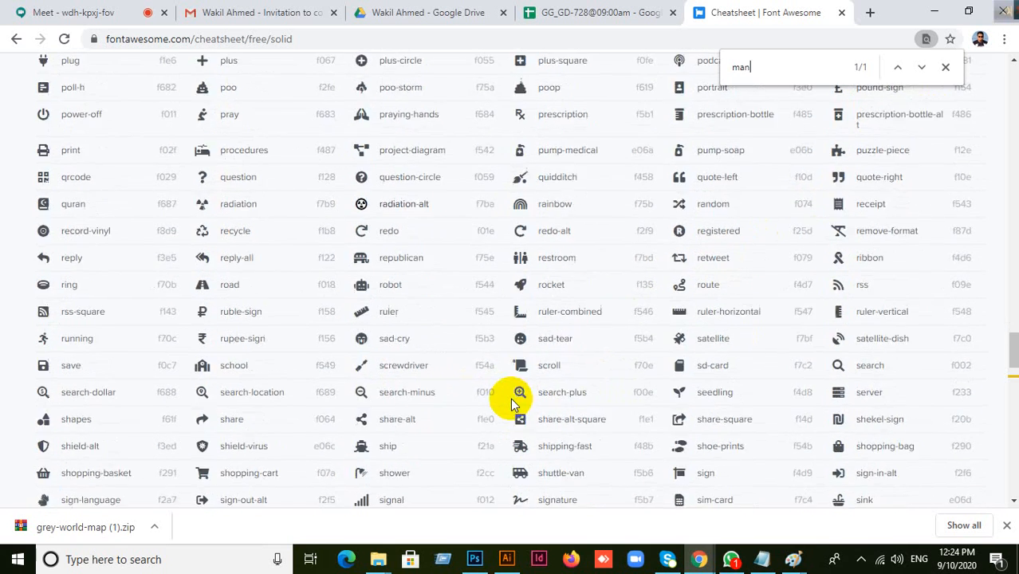
pyautogui.press('BackSpace')
pyautogui.press('BackSpace')
pyautogui.press('BackSpace')
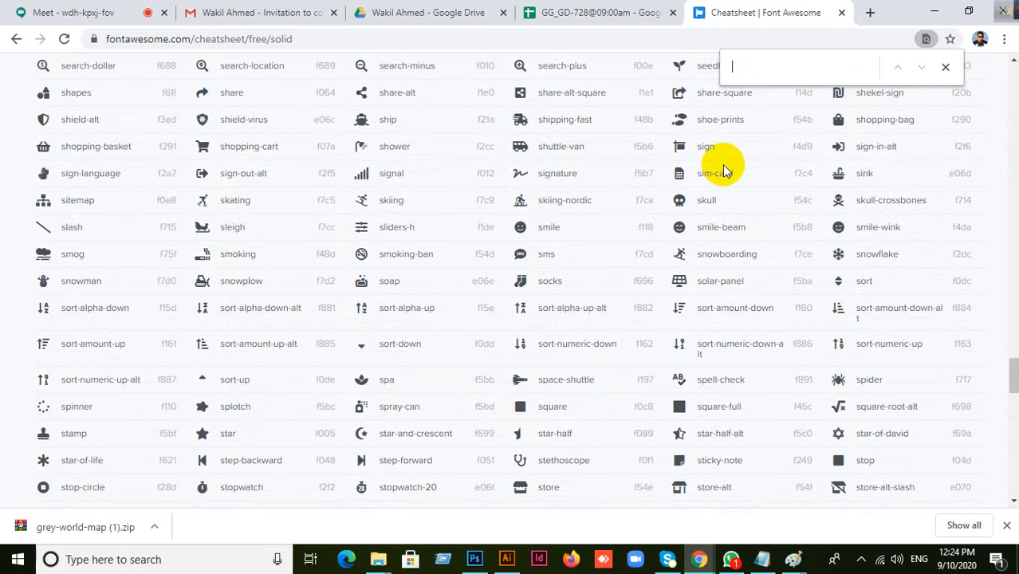
pyautogui.write('user')
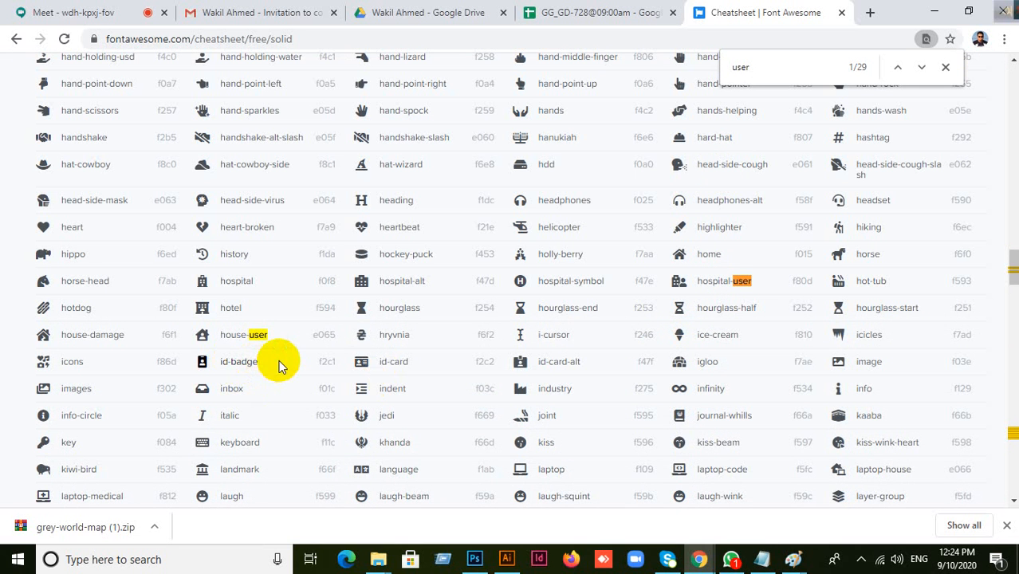
# Step: Look through the solid icons around the "user" matches as far as the user and user-alt entries
pyautogui.scroll(3, 498, 365)
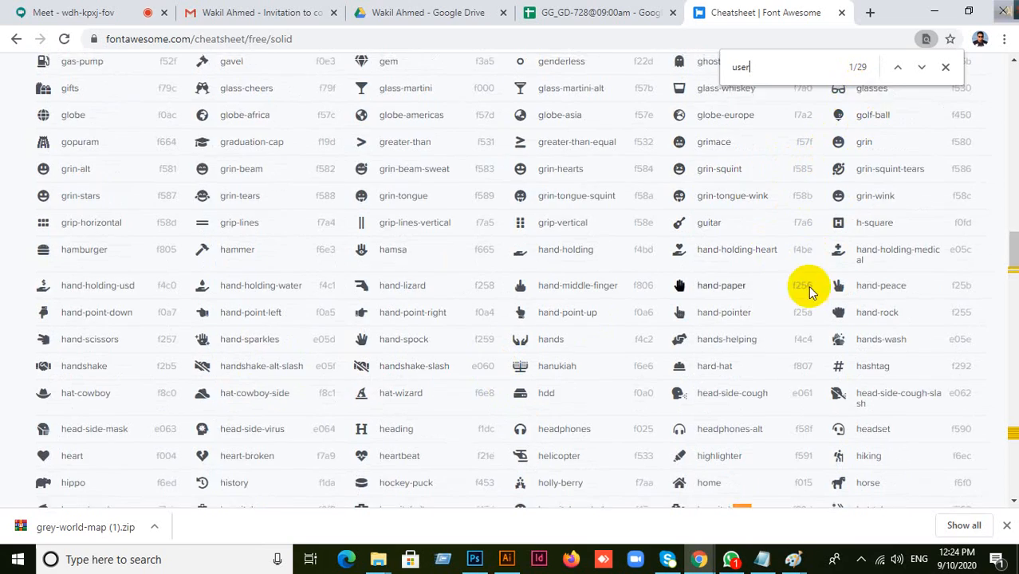
pyautogui.scroll(3, 798, 312)
pyautogui.scroll(-8, 792, 323)
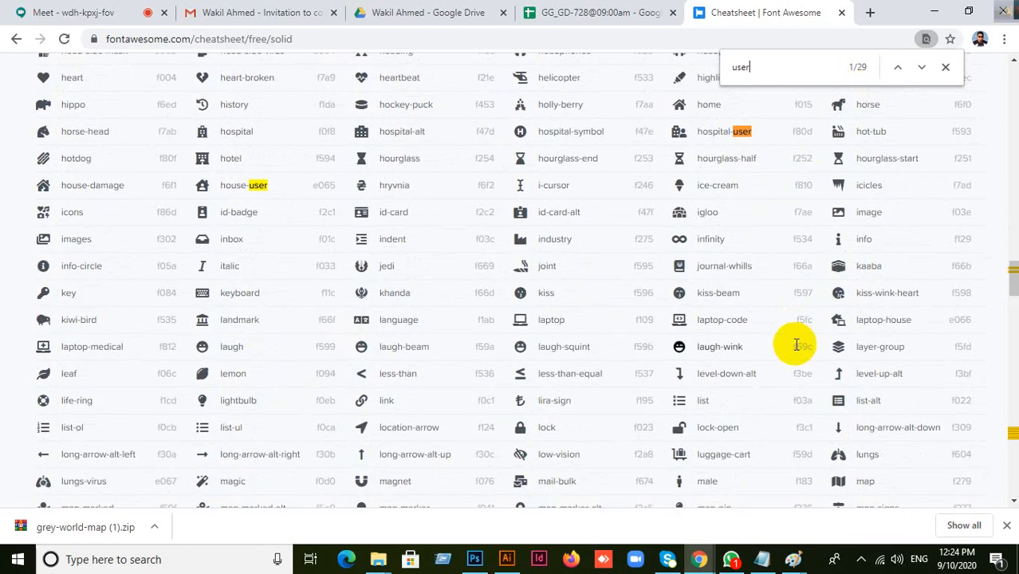
pyautogui.scroll(-2, 796, 341)
pyautogui.scroll(-7, 795, 344)
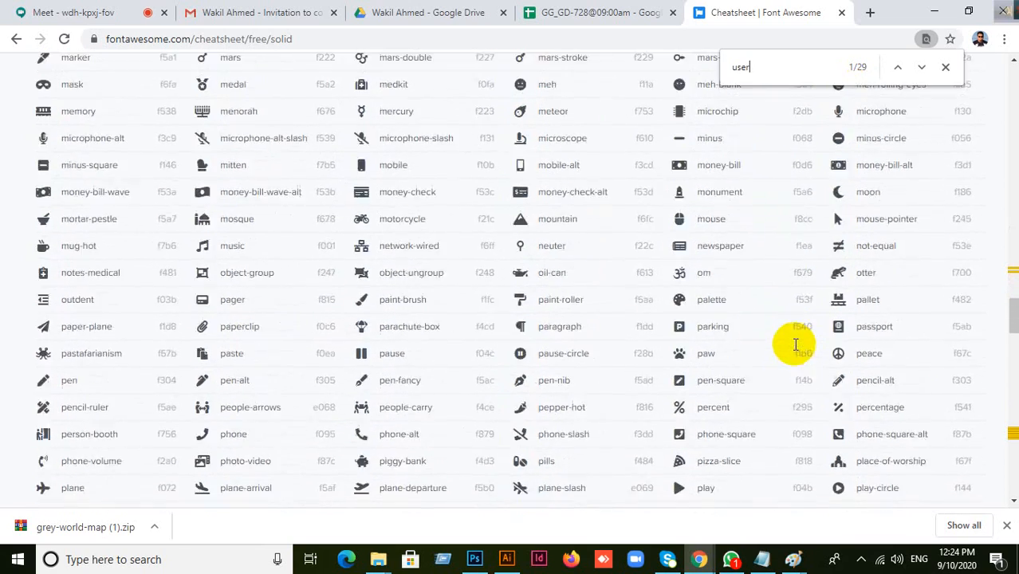
pyautogui.scroll(-15, 796, 345)
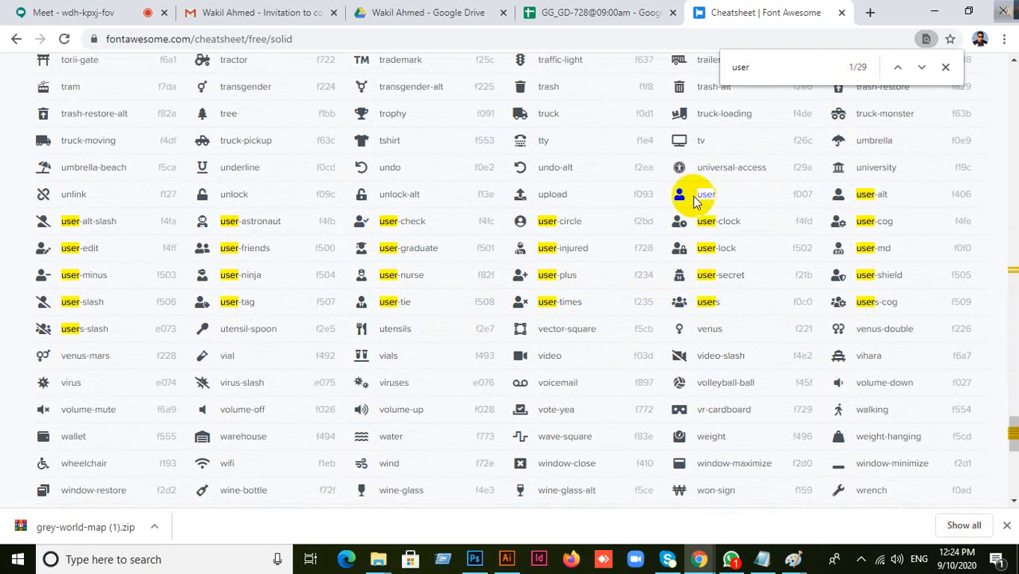
# Step: Copy the "user-alt" icon name from the solid icons and switch to Illustrator
pyautogui.rightClick(867, 194)
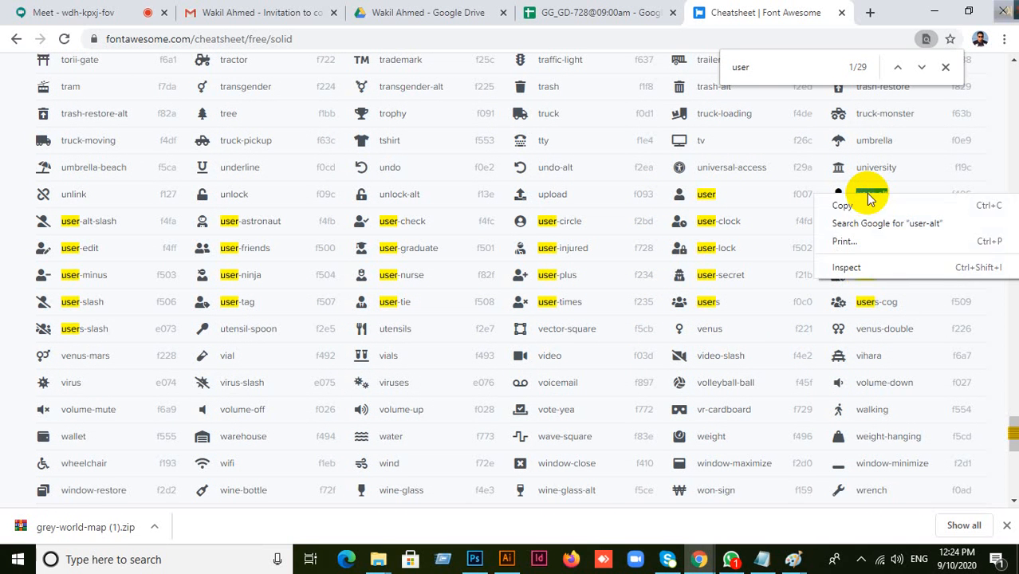
pyautogui.click(850, 203)
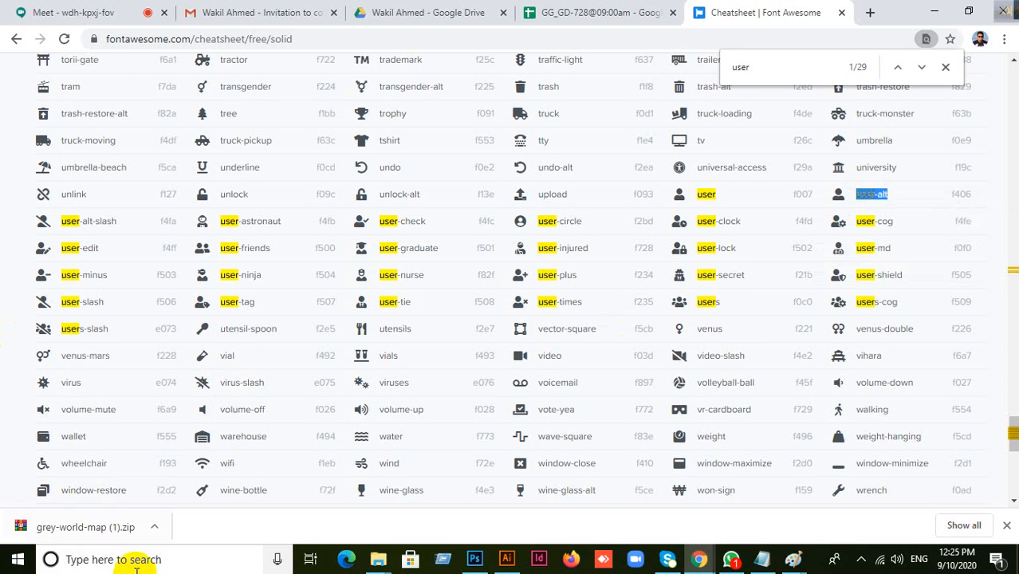
pyautogui.rightClick(872, 194)
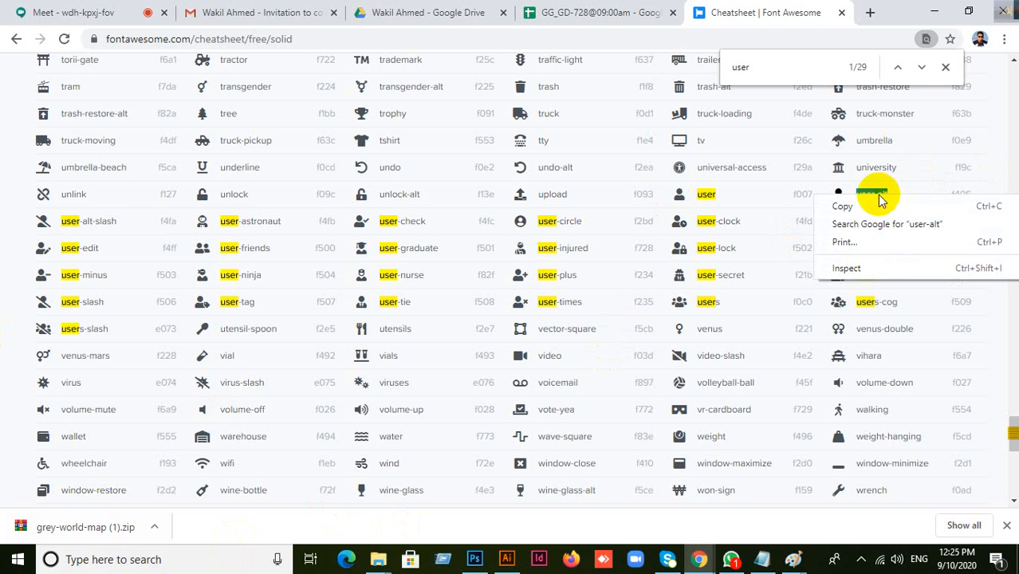
pyautogui.click(861, 205)
pyautogui.click(507, 560)
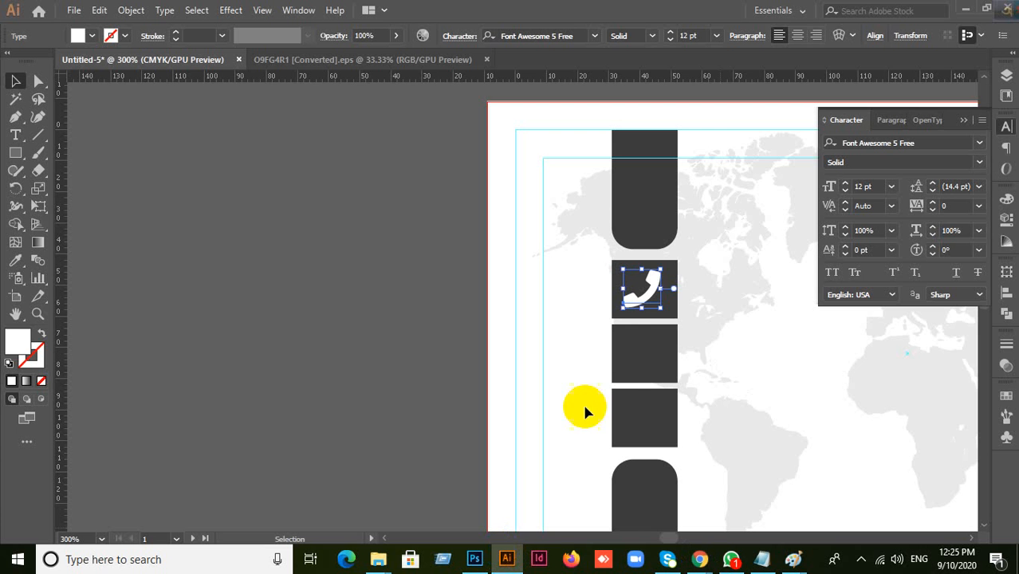
# Step: Paste the copied user-alt name as Font Awesome 5 Free Solid text on the empty canvas beside the artboard
pyautogui.click(173, 225)
pyautogui.click(16, 135)
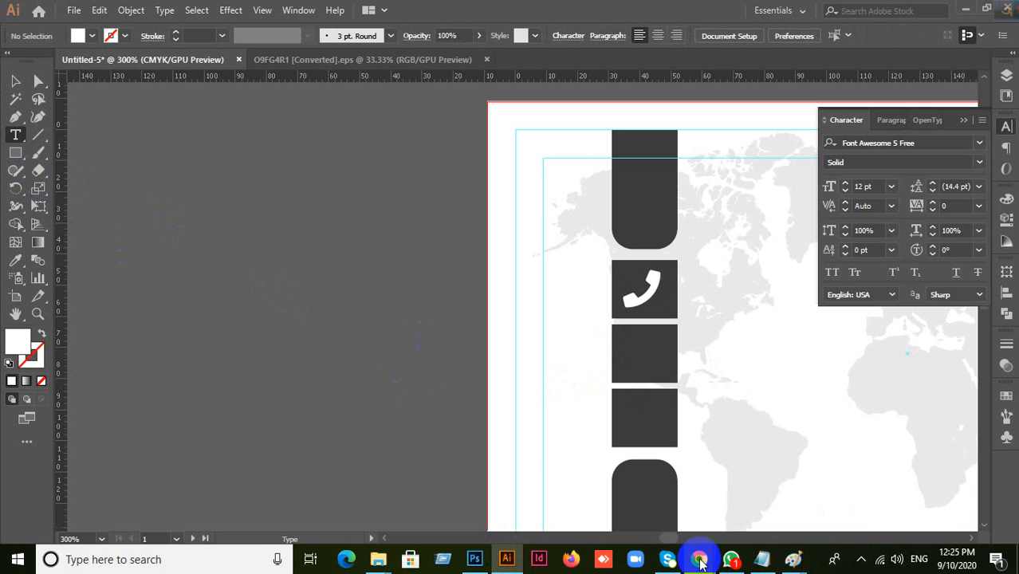
pyautogui.moveTo(699, 555)
pyautogui.click(670, 527)
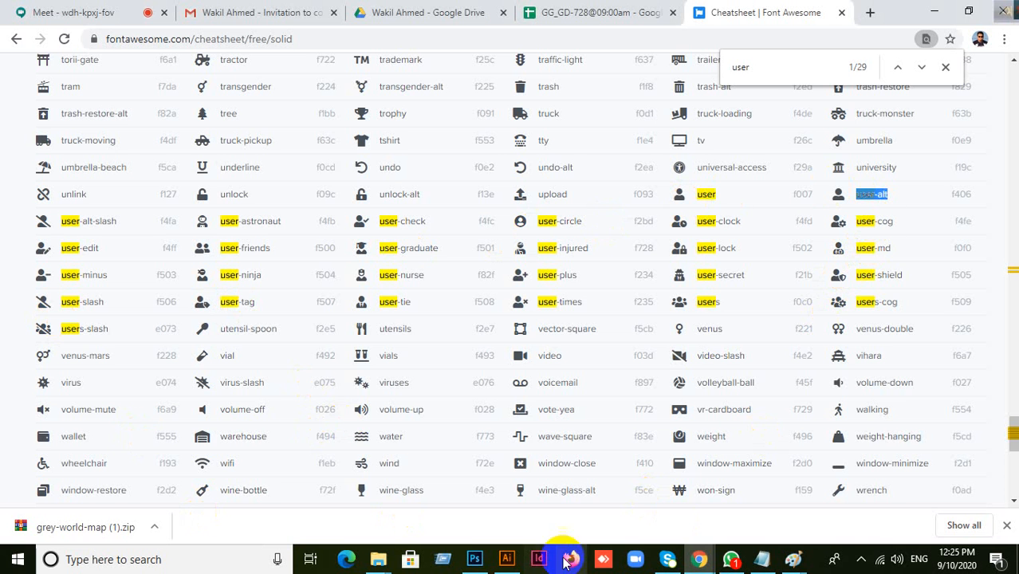
pyautogui.click(507, 559)
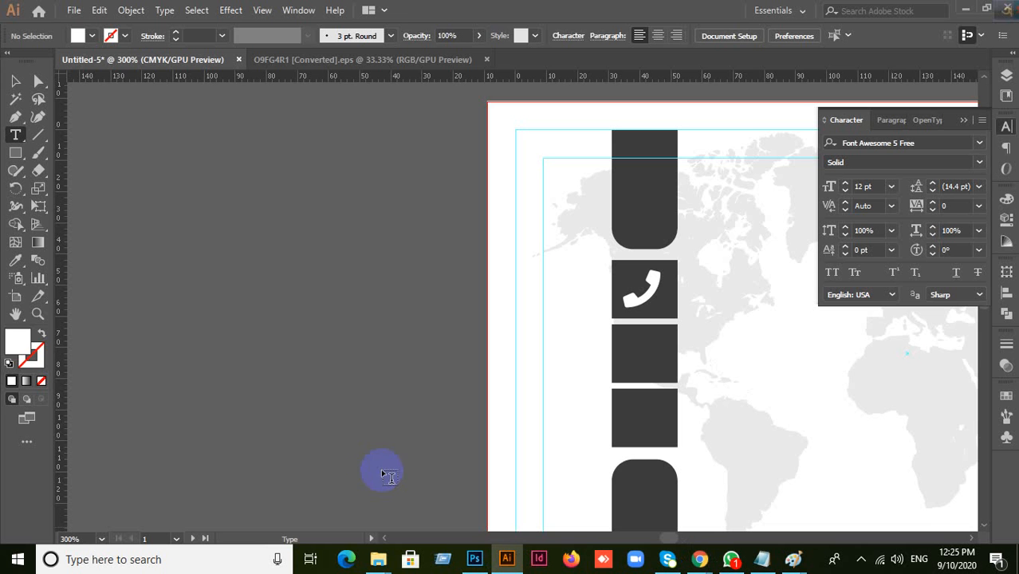
pyautogui.click(296, 258)
pyautogui.hotkey('ctrl', 'v')
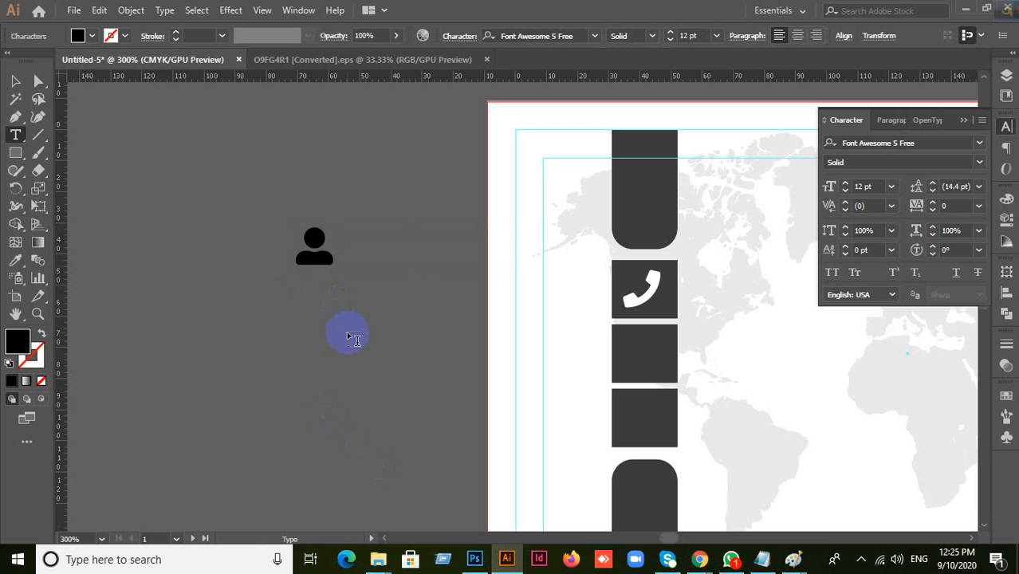
pyautogui.click(15, 81)
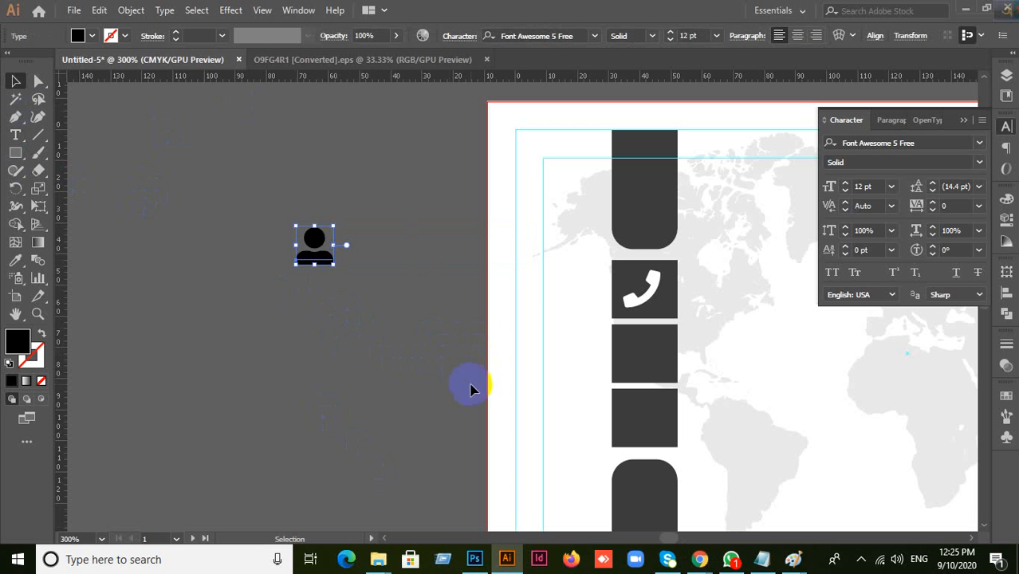
# Step: Switch to the Font Awesome cheatsheet in Chrome, copy the "user" icon name and return to Illustrator
pyautogui.moveTo(699, 553)
pyautogui.click(658, 521)
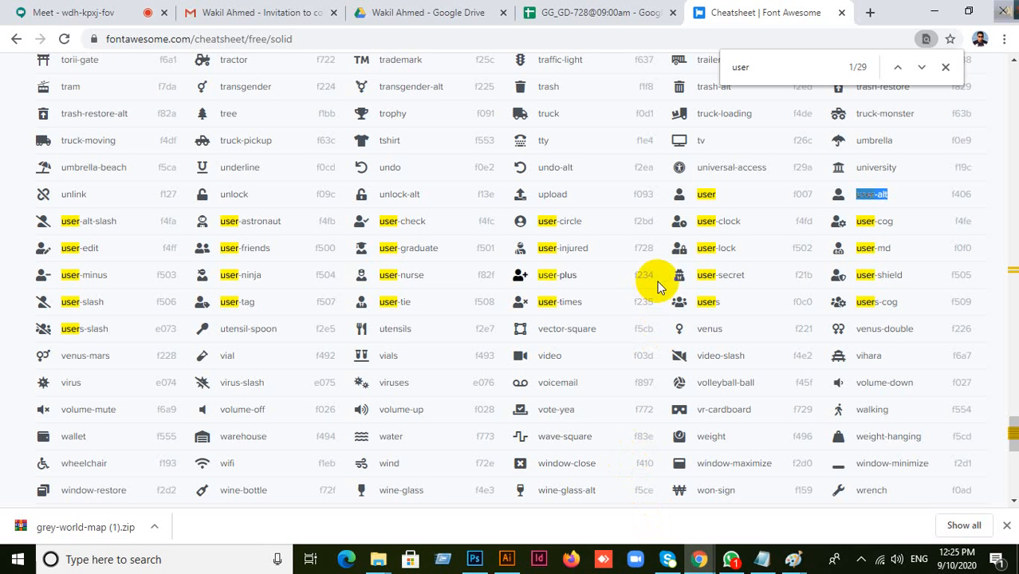
pyautogui.doubleClick(708, 194)
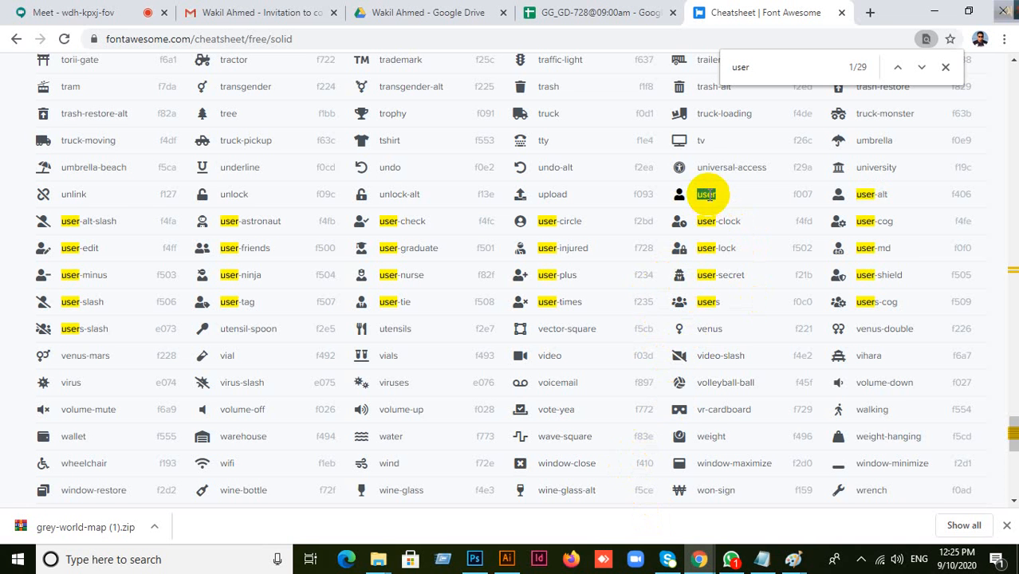
pyautogui.rightClick(709, 197)
pyautogui.click(742, 209)
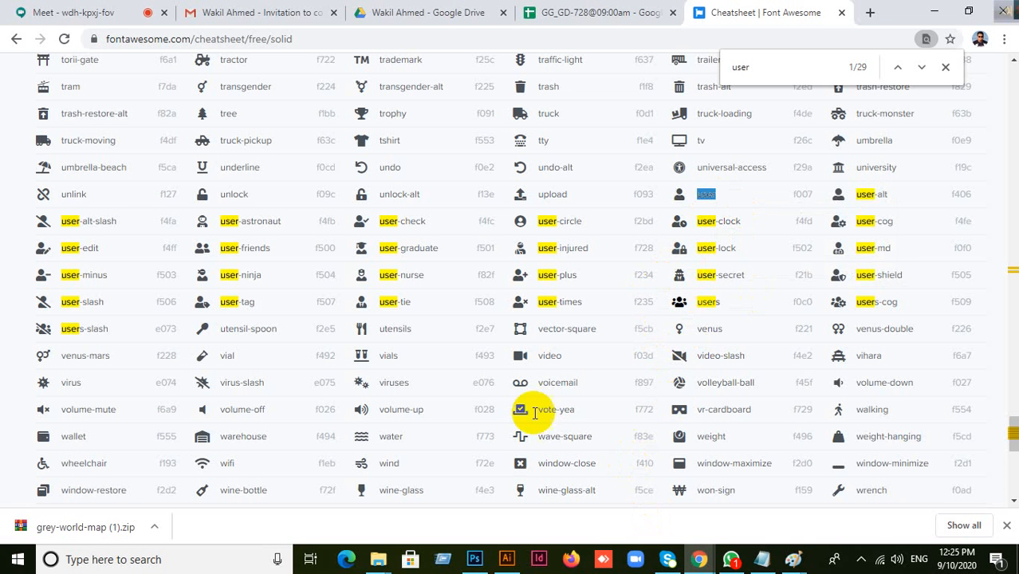
pyautogui.click(506, 559)
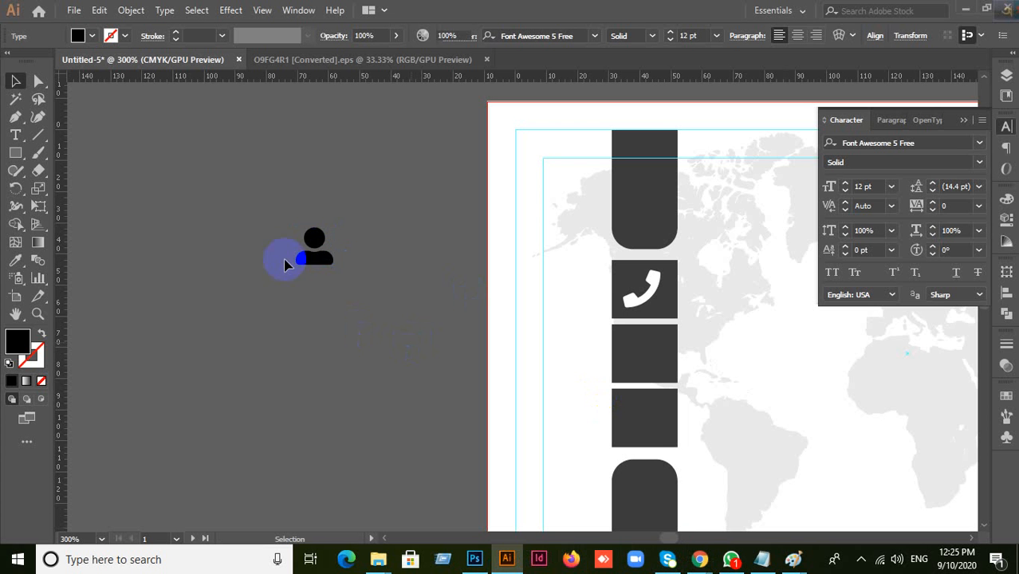
# Step: Delete the user-alt person icon beside the artboard
pyautogui.click(285, 263)
pyautogui.click(313, 233)
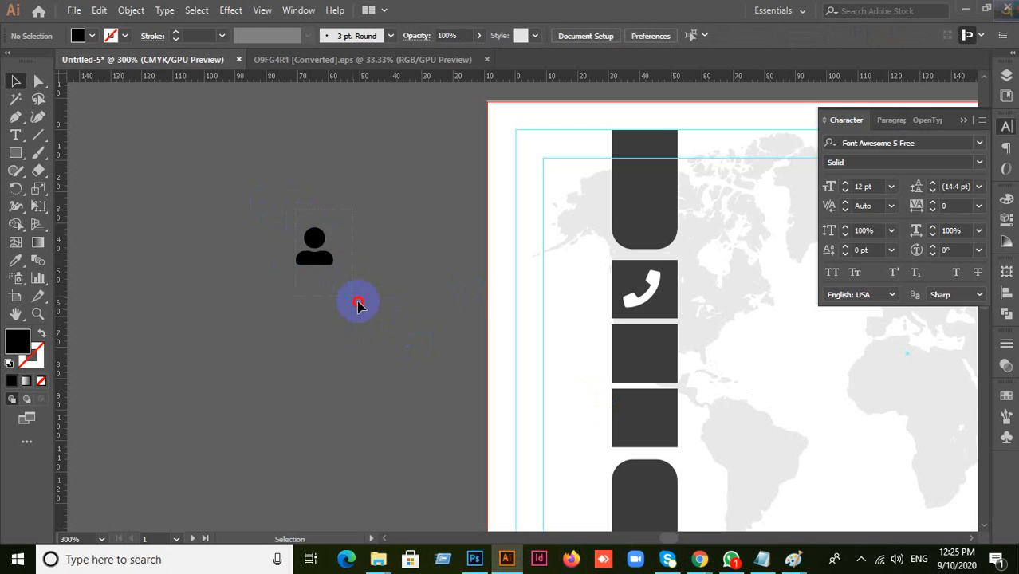
pyautogui.press('Delete')
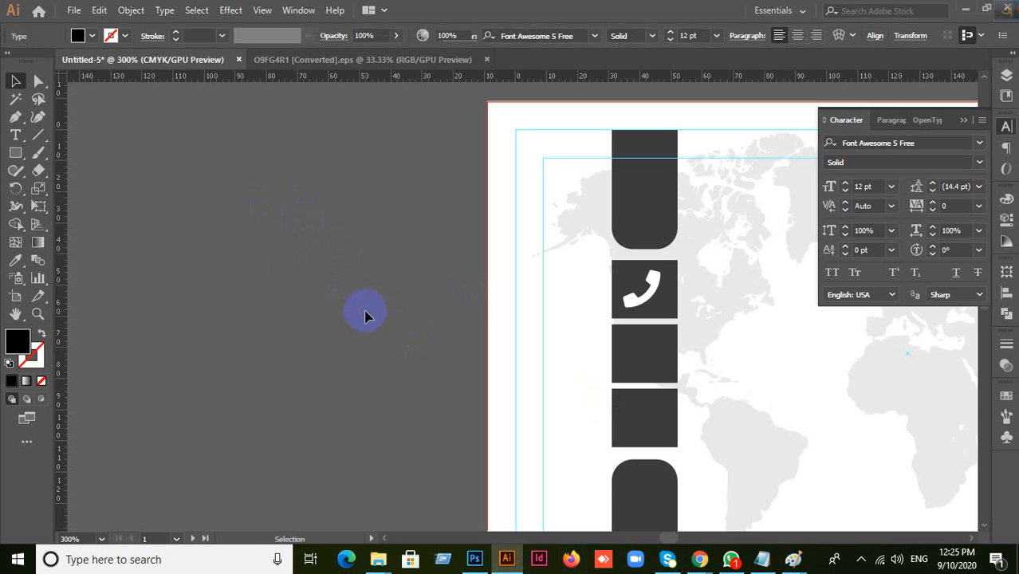
# Step: Paste the copied "user" name as a 12 pt Font Awesome text icon on the empty canvas beside the artboard
pyautogui.click(15, 135)
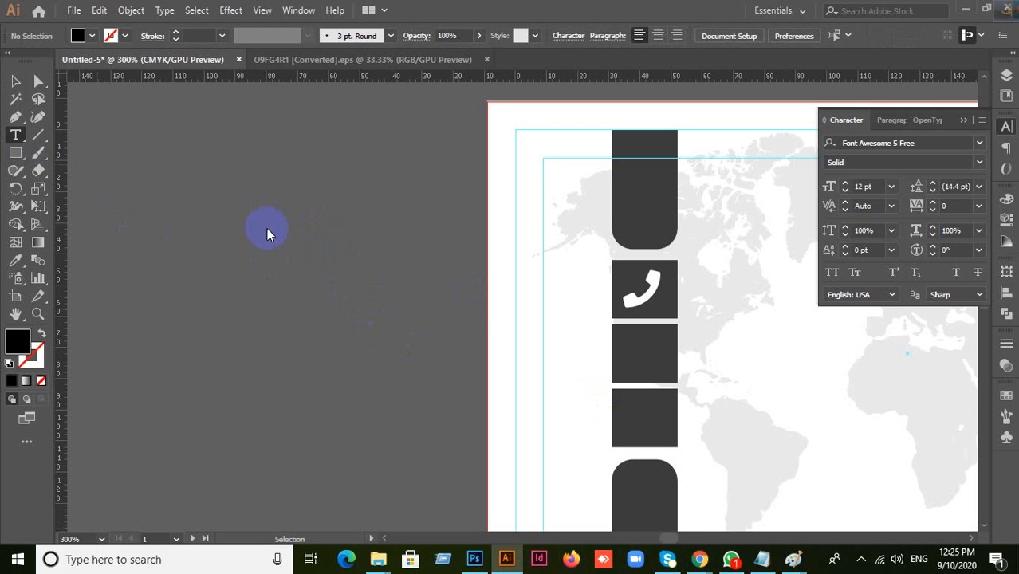
pyautogui.click(268, 233)
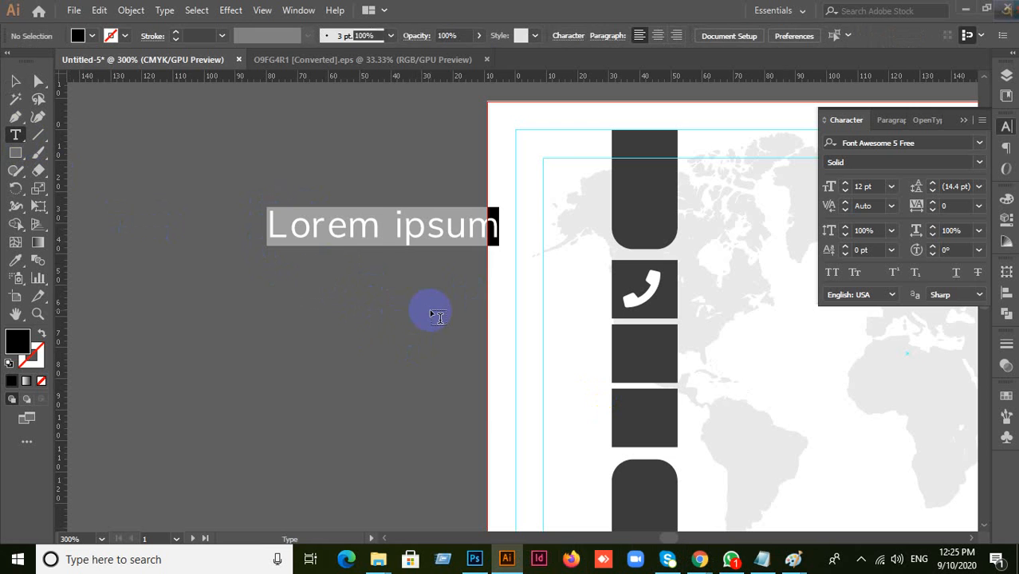
pyautogui.hotkey('ctrl', 'v')
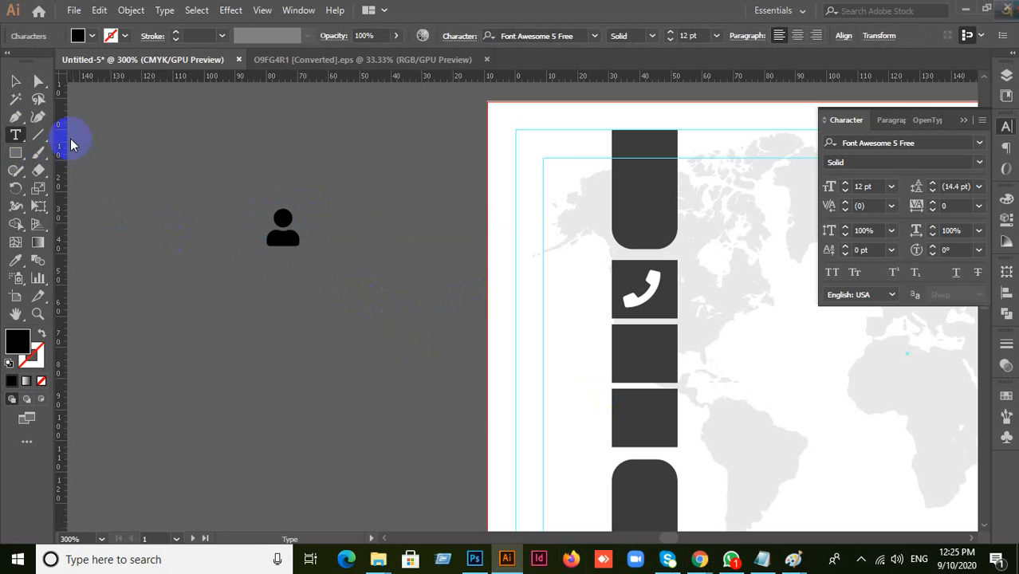
pyautogui.click(14, 80)
pyautogui.click(466, 323)
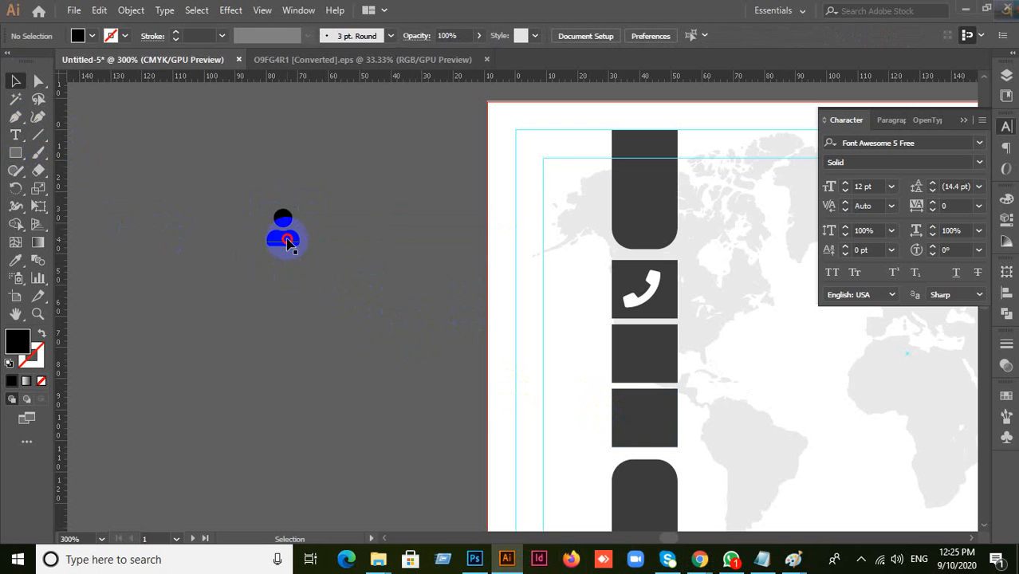
# Step: Move the person icon into the rounded block above the phone icon and fill it with white
pyautogui.moveTo(285, 240); pyautogui.dragTo(645, 214)
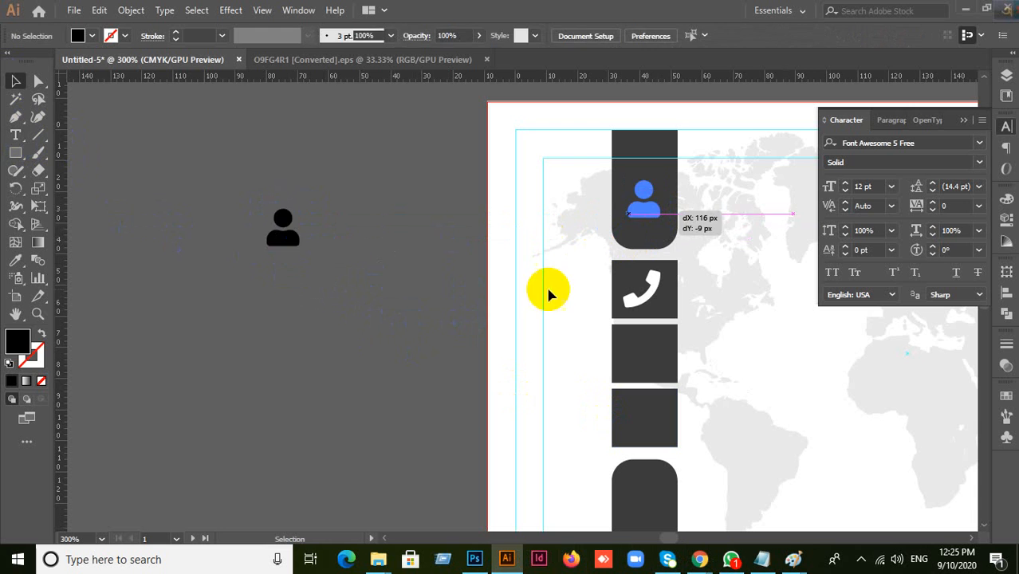
pyautogui.moveTo(549, 295); pyautogui.dragTo(548, 295)
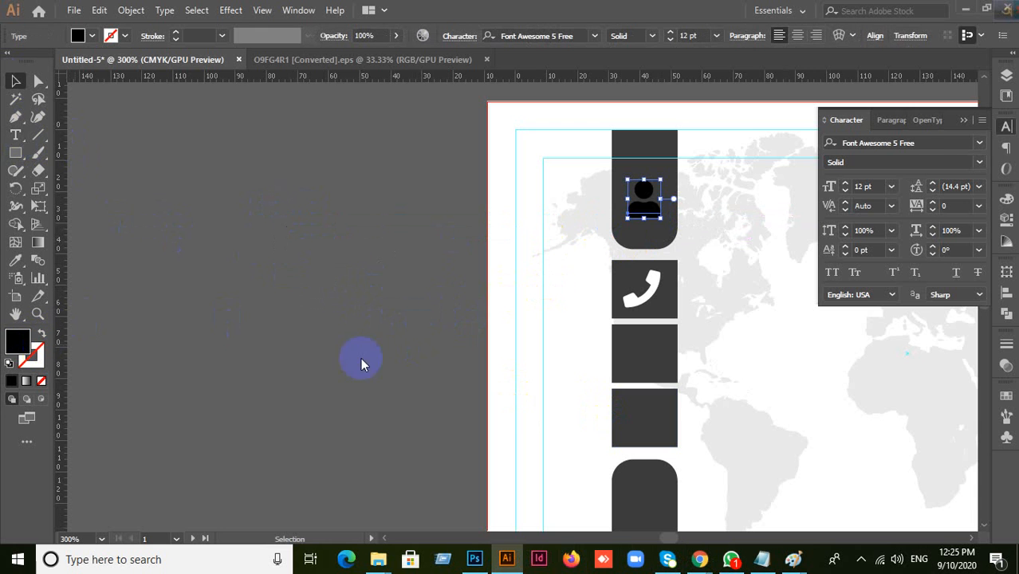
pyautogui.click(520, 172)
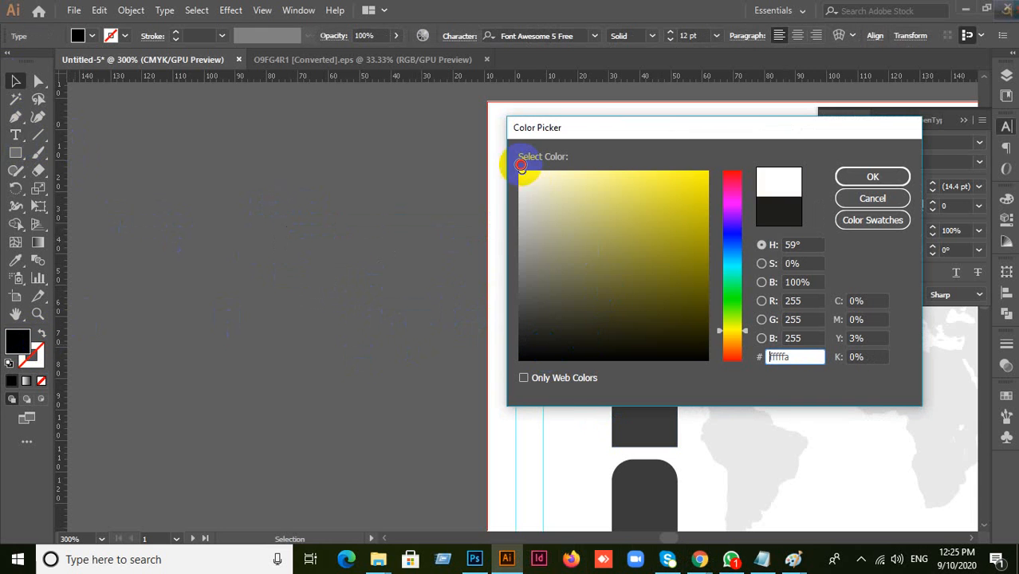
pyautogui.click(872, 185)
pyautogui.click(386, 288)
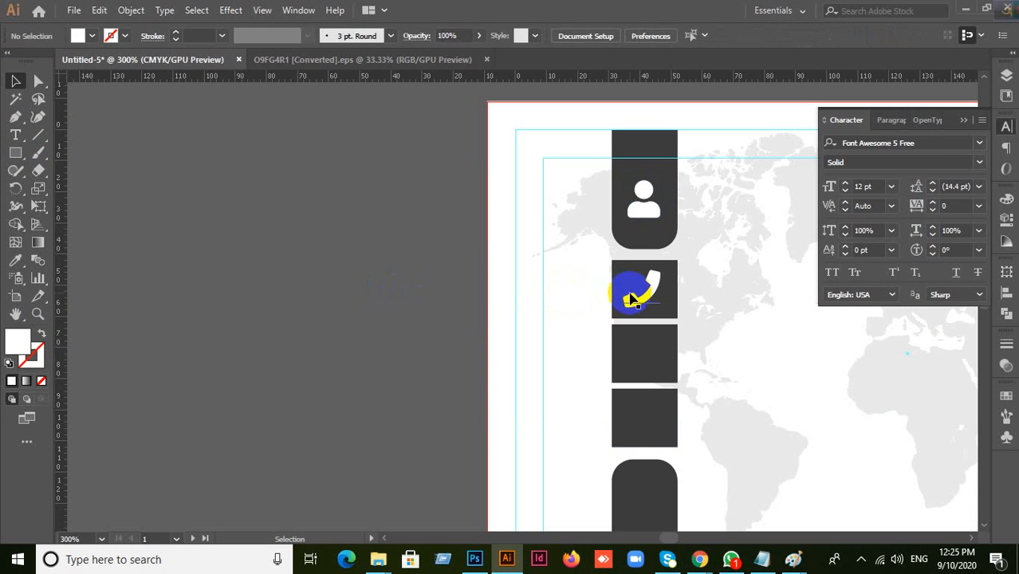
# Step: Switch to the Font Awesome cheatsheet in Chrome, find and copy the "globe" icon name, and return to Illustrator
pyautogui.click(631, 298)
pyautogui.click(635, 346)
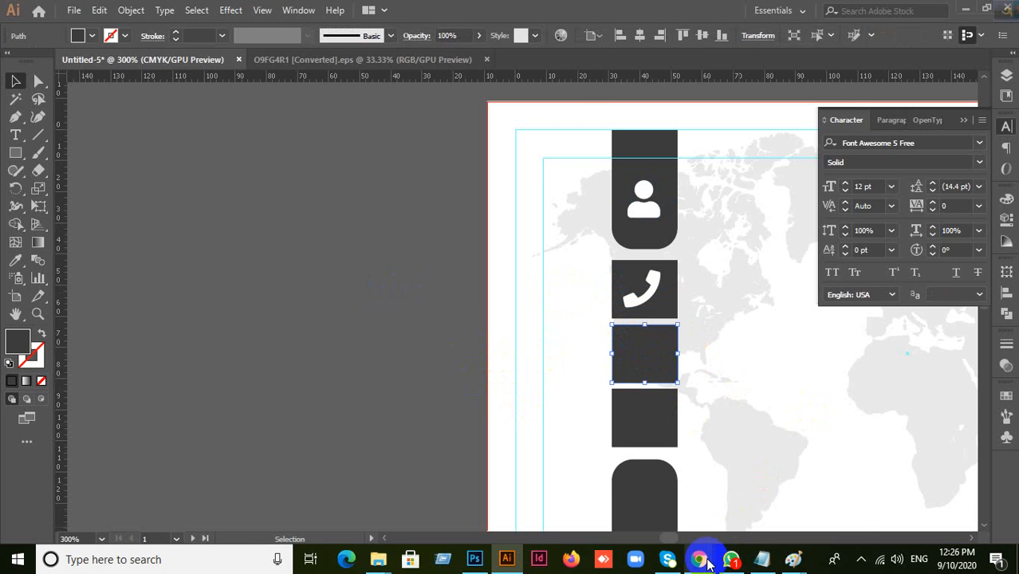
pyautogui.moveTo(700, 559)
pyautogui.click(626, 501)
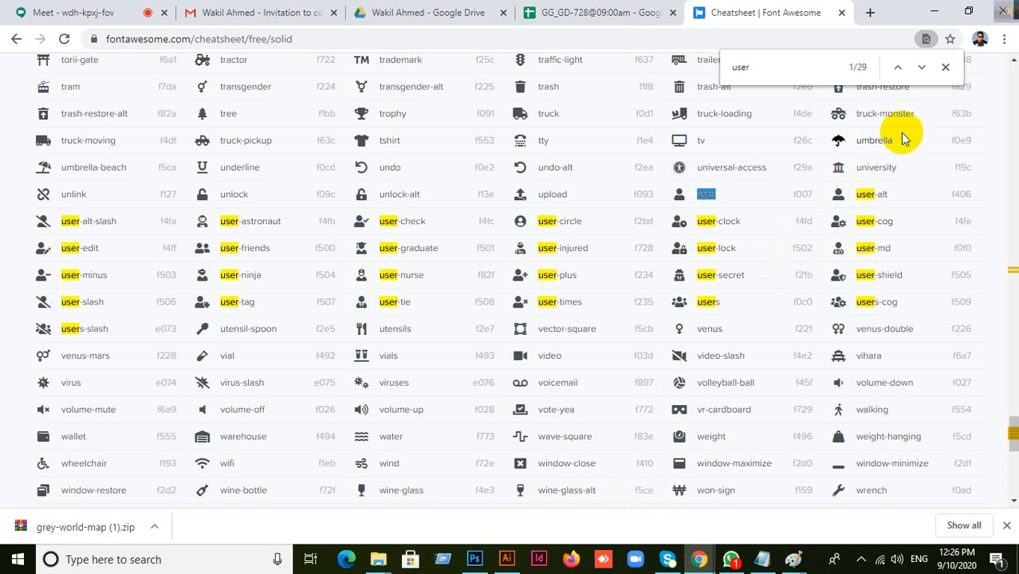
pyautogui.moveTo(835, 71); pyautogui.dragTo(700, 73)
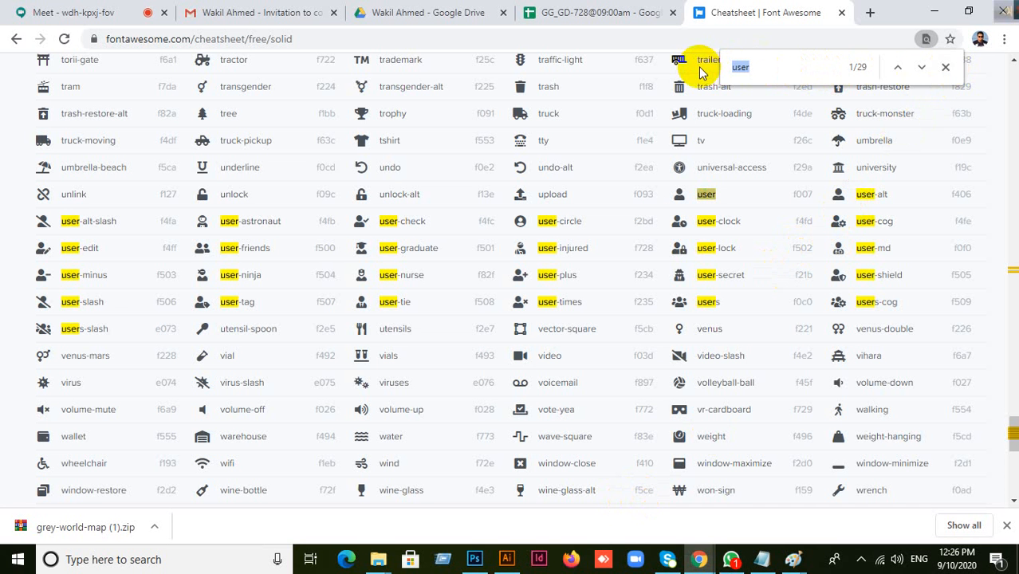
pyautogui.write('globe')
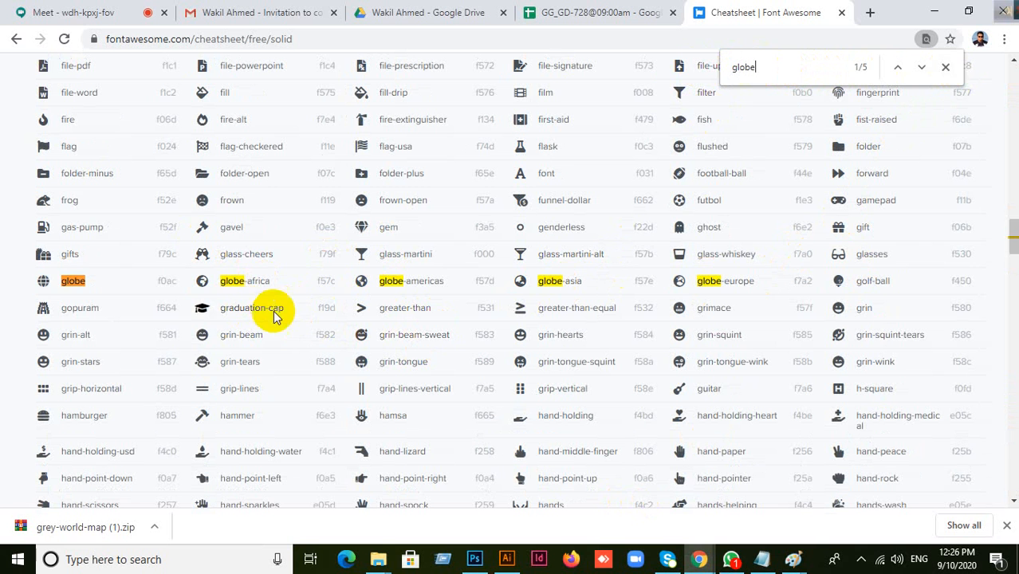
pyautogui.doubleClick(73, 280)
pyautogui.rightClick(76, 280)
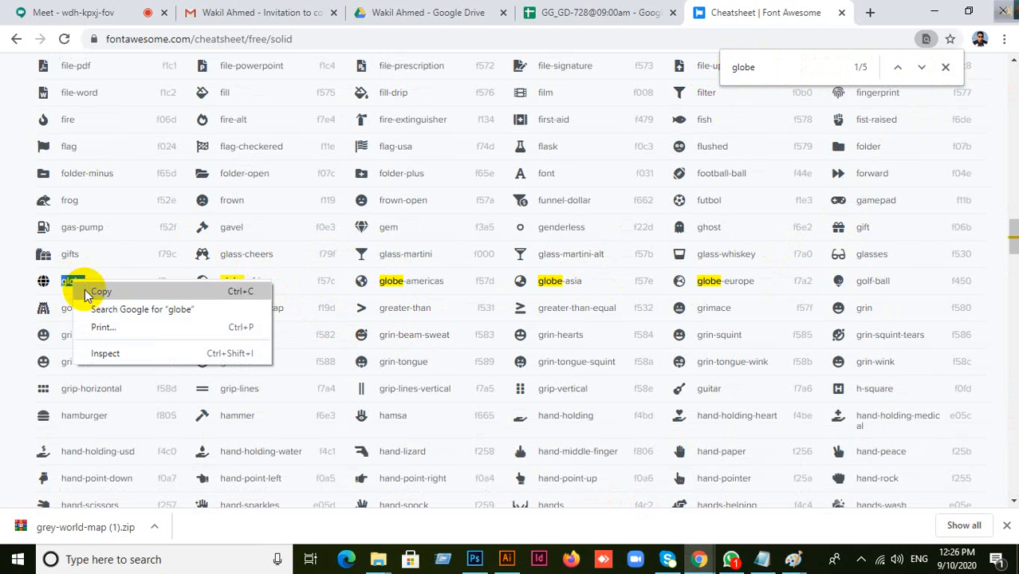
pyautogui.click(85, 288)
pyautogui.click(503, 559)
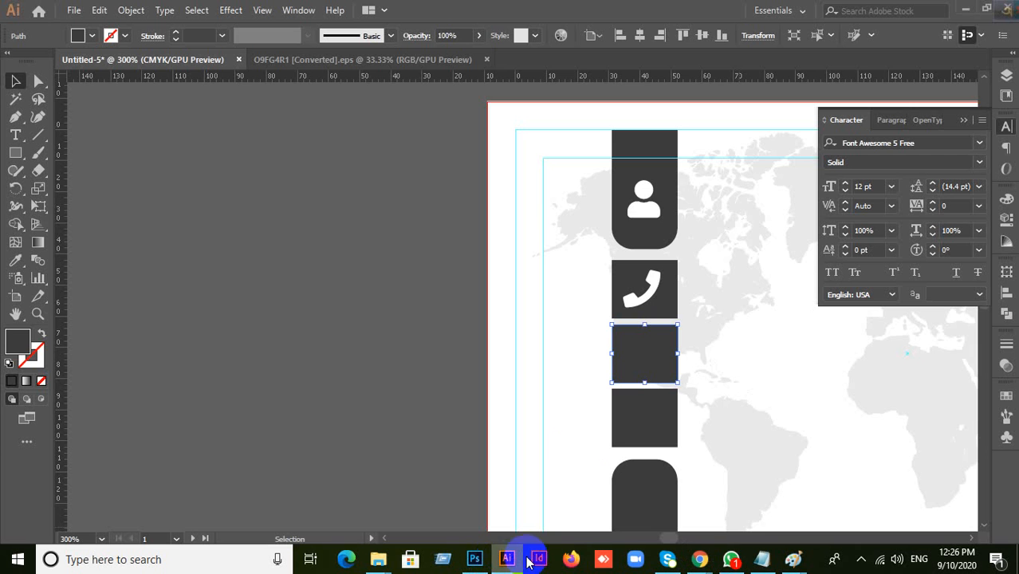
# Step: Paste the copied "globe" name as a 12 pt Font Awesome text icon on the empty canvas beside the artboard
pyautogui.click(269, 295)
pyautogui.click(15, 134)
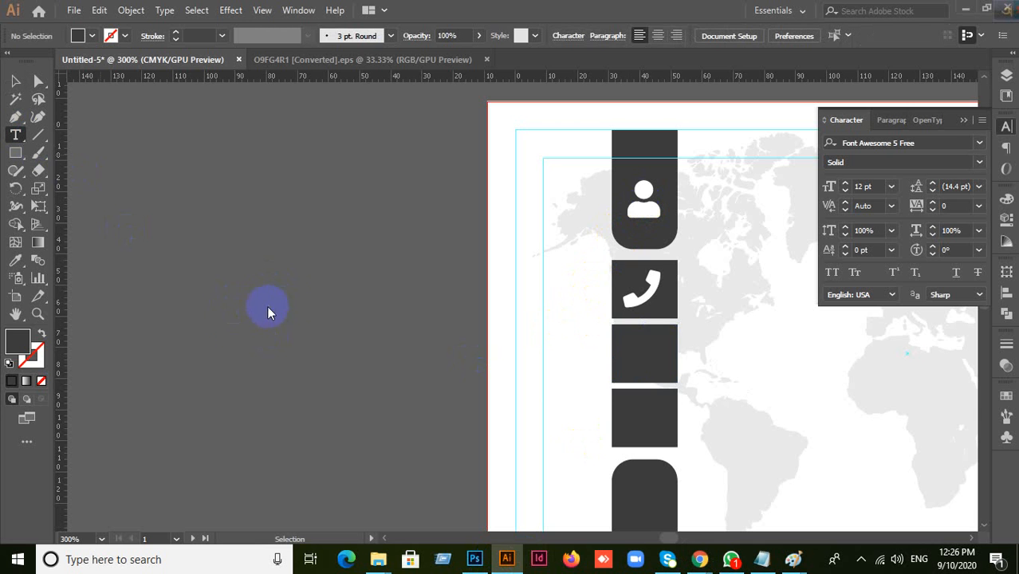
pyautogui.click(263, 268)
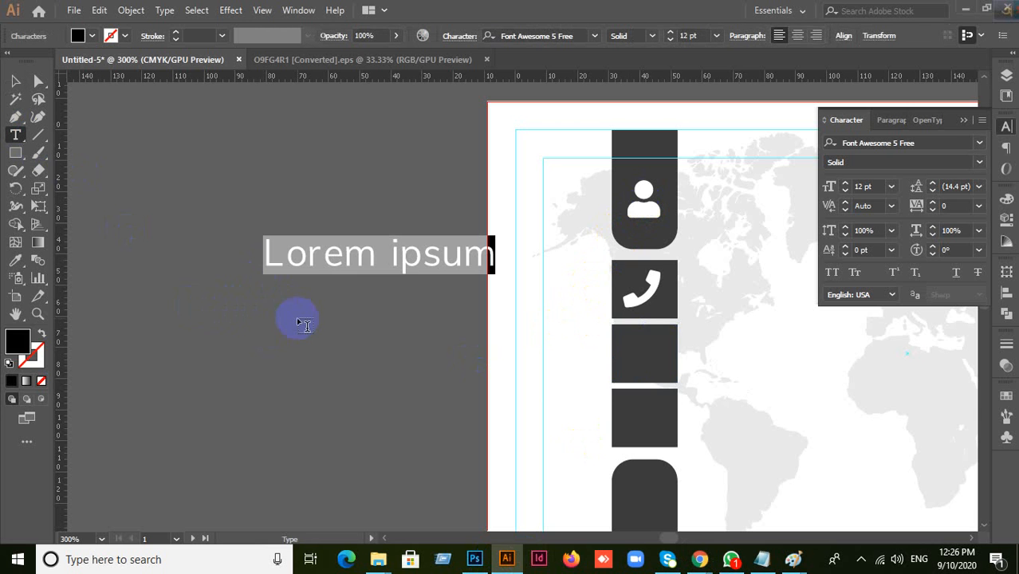
pyautogui.hotkey('ctrl', 'v')
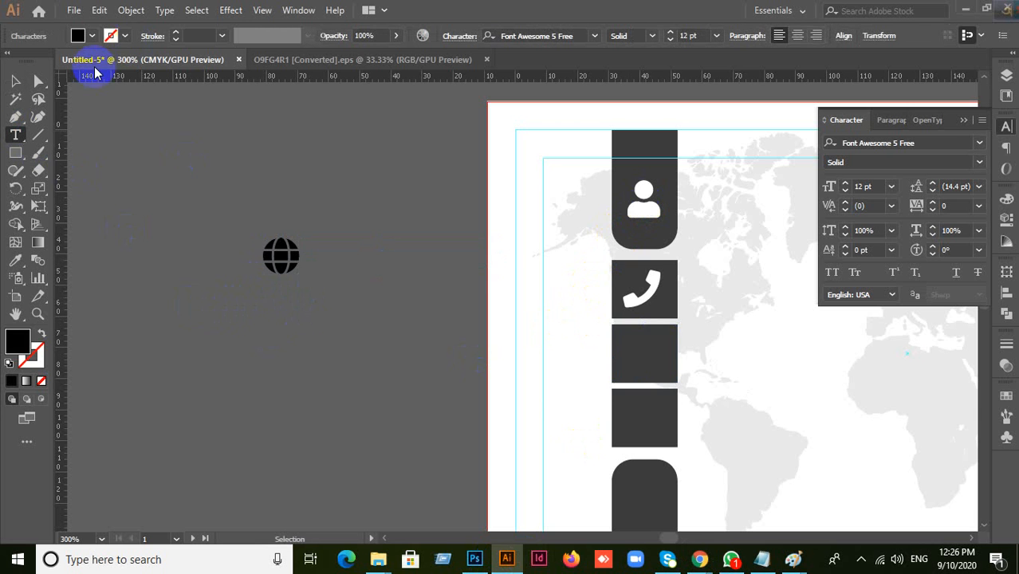
pyautogui.click(16, 81)
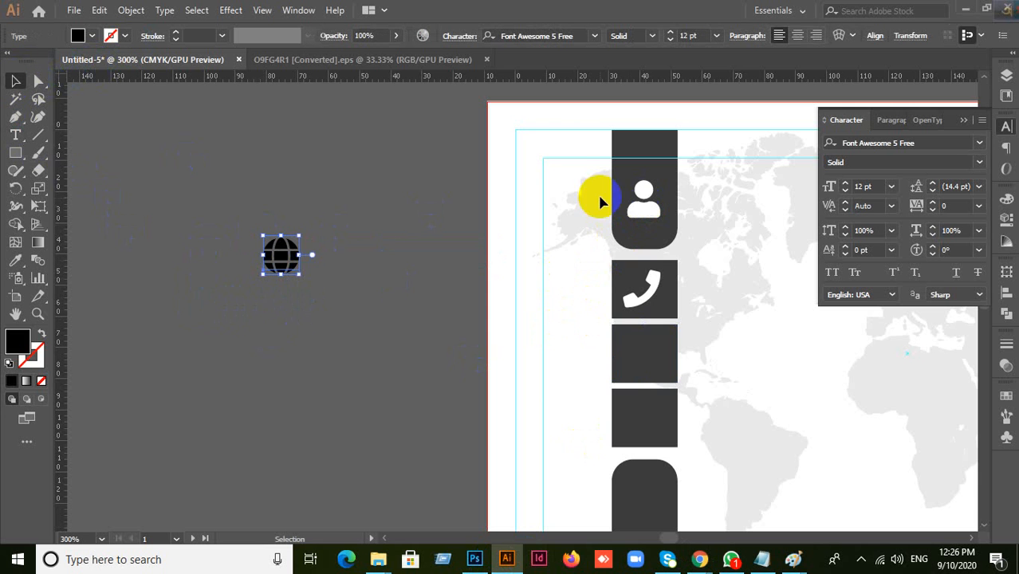
# Step: Fill the globe icon with white (ffffff) and move it into the block below the phone icon
pyautogui.doubleClick(26, 351)
pyautogui.moveTo(576, 262); pyautogui.dragTo(501, 155)
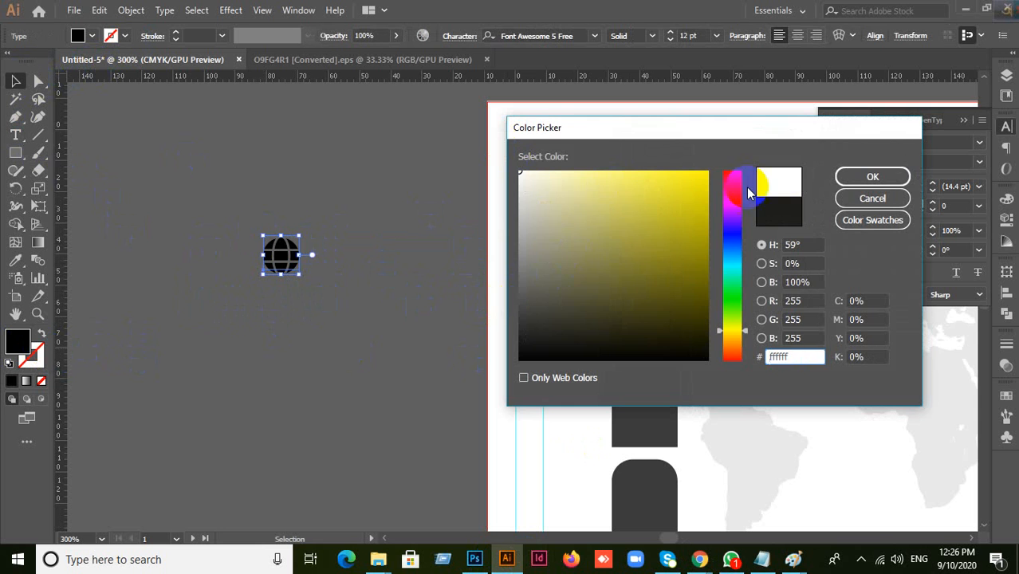
pyautogui.click(862, 176)
pyautogui.click(337, 348)
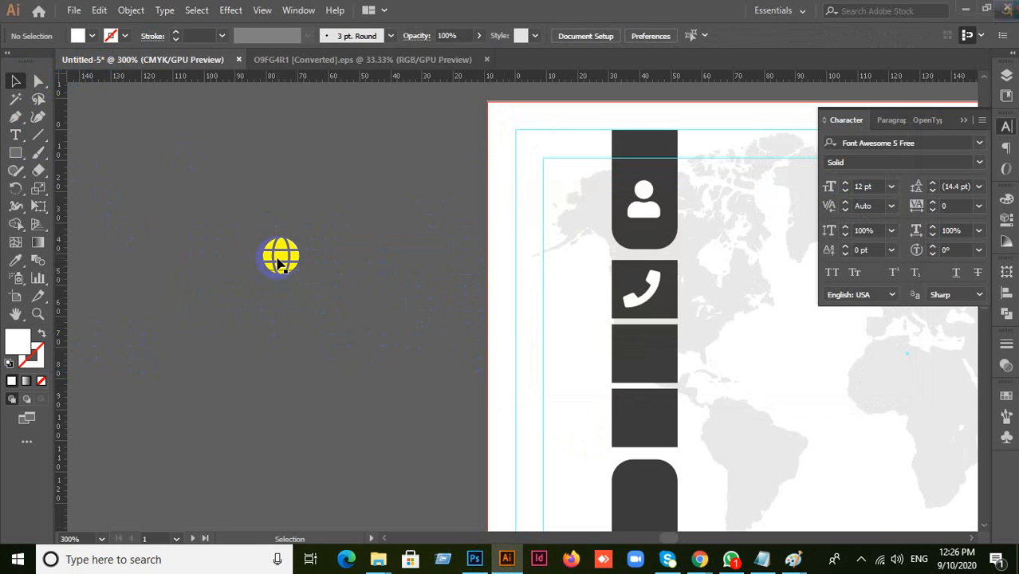
pyautogui.moveTo(279, 256); pyautogui.dragTo(643, 353)
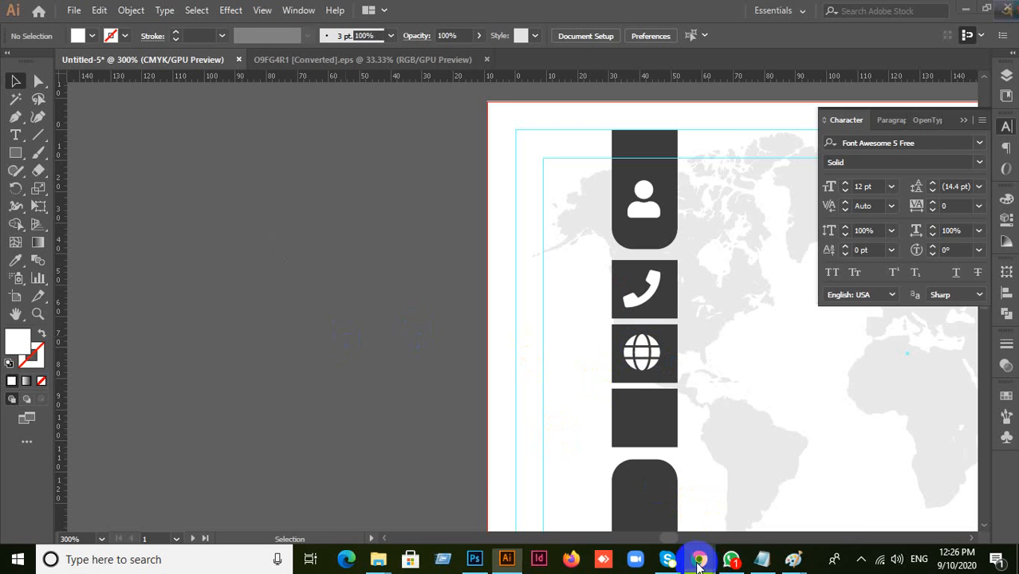
# Step: Switch to the Font Awesome cheatsheet in Chrome, search it for "location" and look through the solid icons for a location symbol
pyautogui.moveTo(700, 559)
pyautogui.click(583, 501)
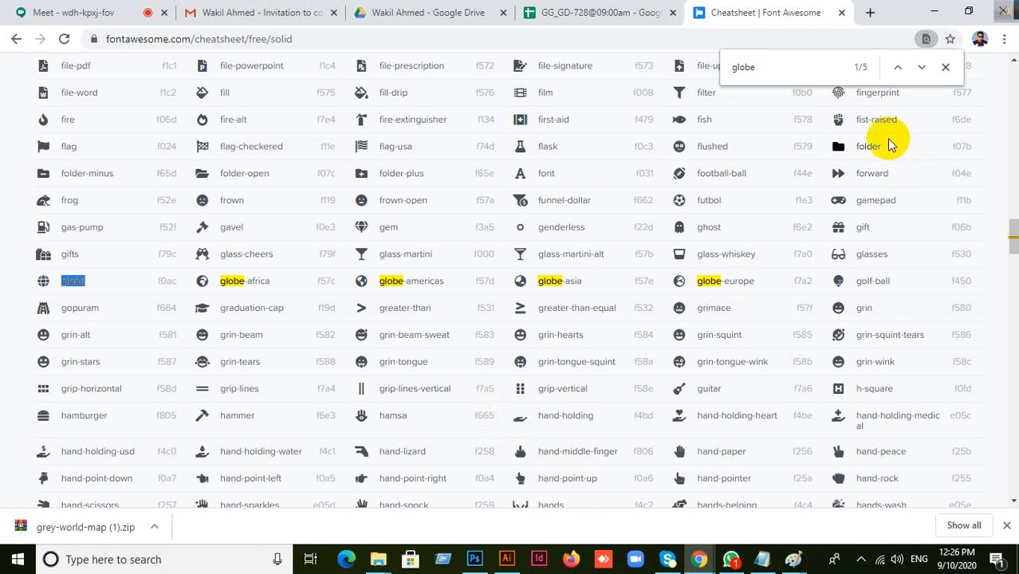
pyautogui.click(762, 67)
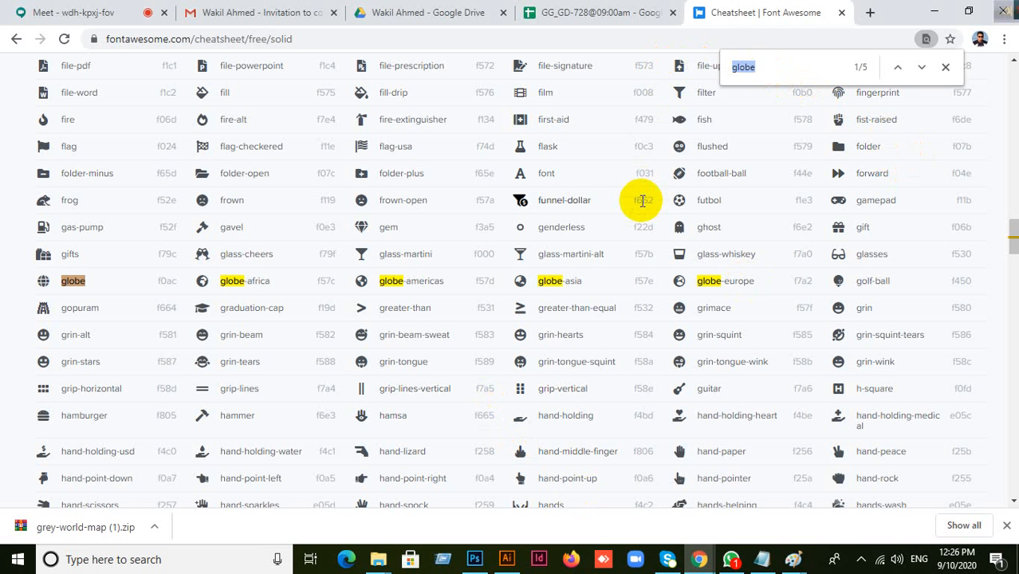
pyautogui.write('locat')
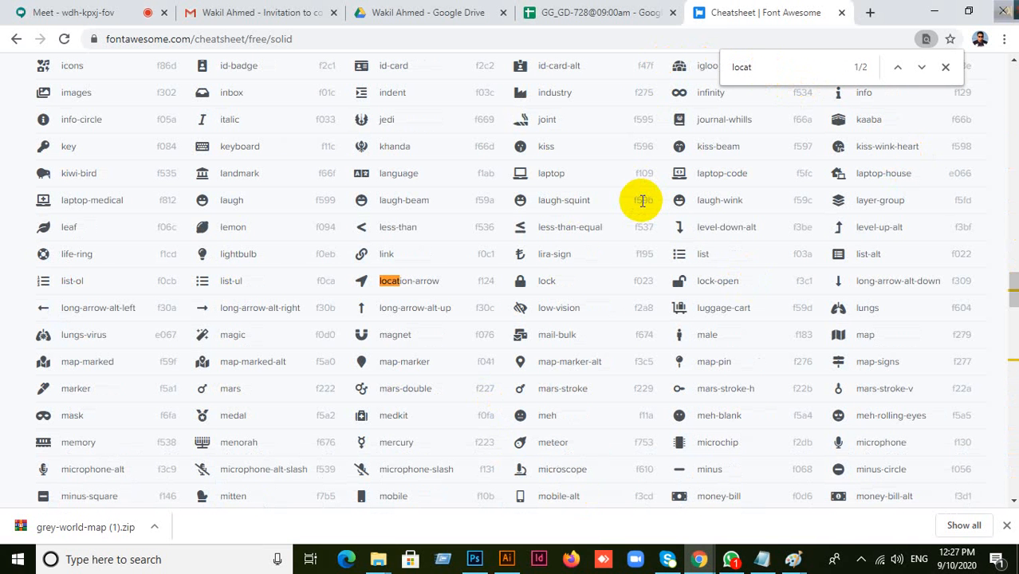
pyautogui.write('ion')
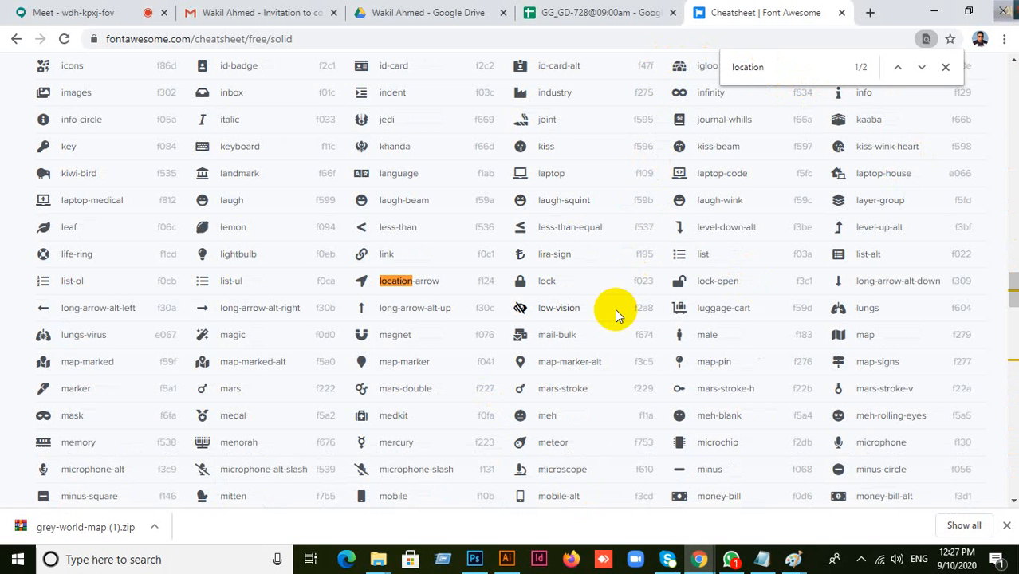
pyautogui.scroll(-15, 638, 323)
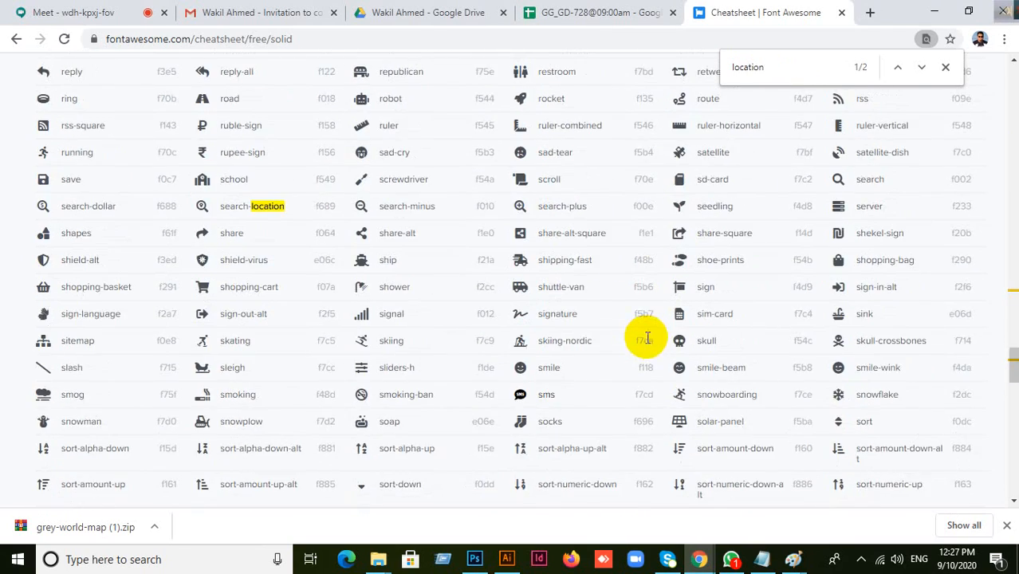
pyautogui.scroll(-3, 648, 339)
pyautogui.scroll(15, 645, 343)
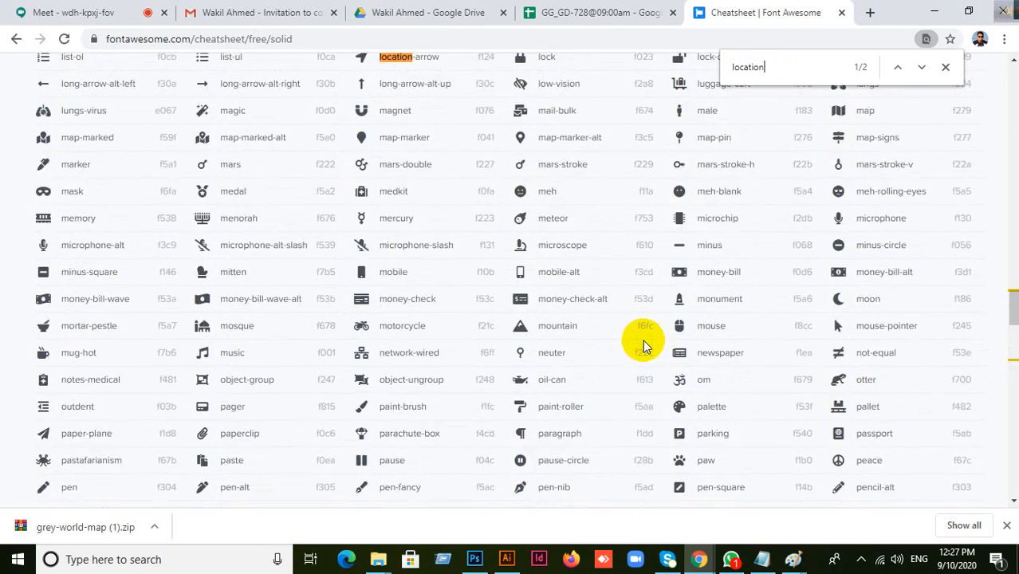
pyautogui.scroll(3, 643, 340)
pyautogui.scroll(15, 643, 340)
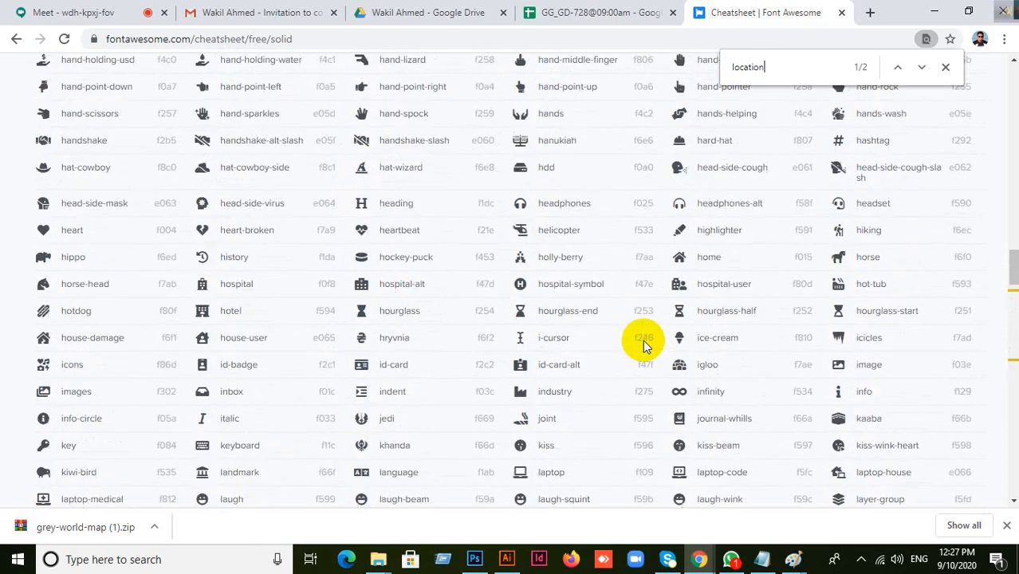
pyautogui.scroll(15, 643, 340)
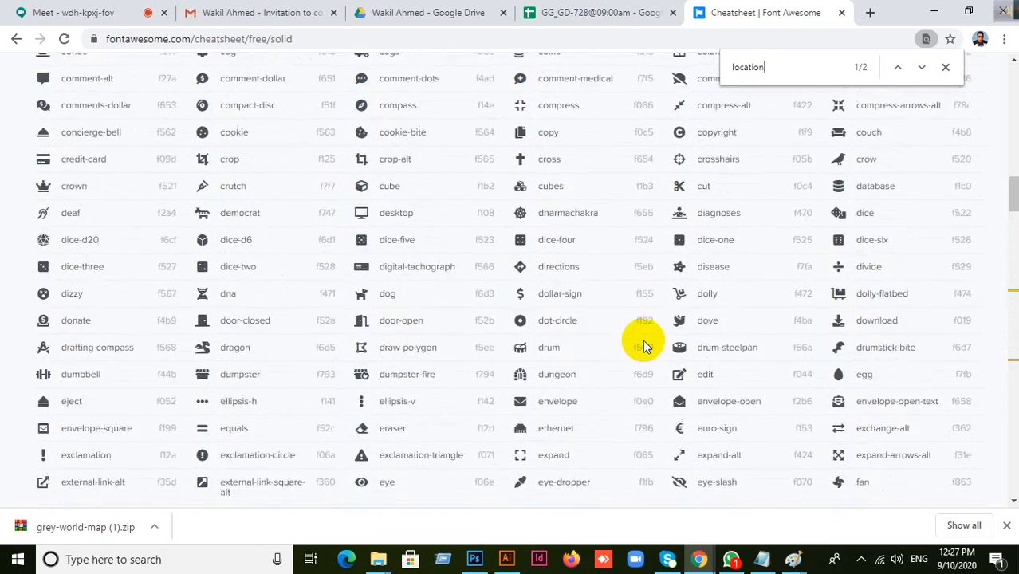
pyautogui.scroll(10, 642, 340)
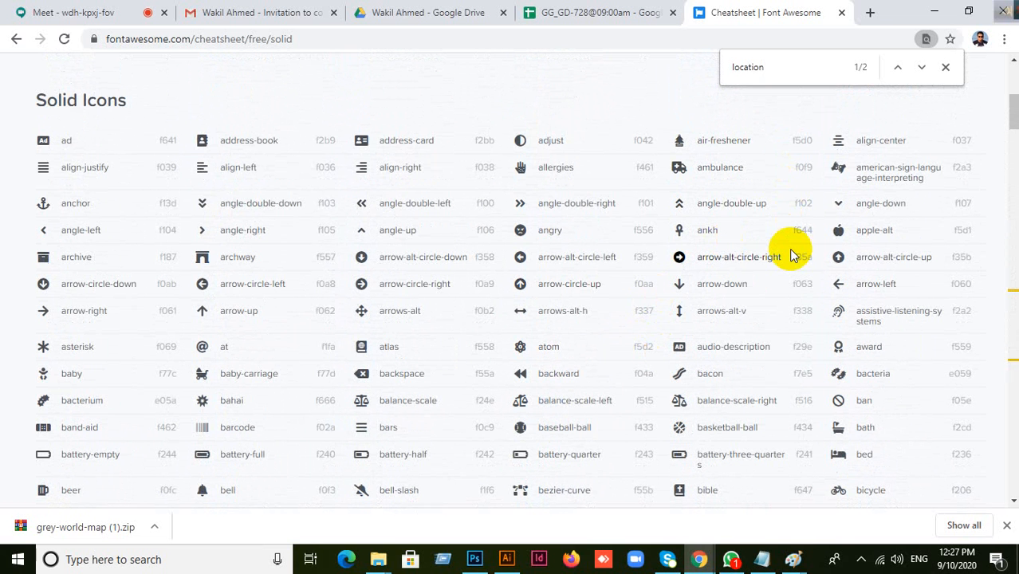
# Step: Clear the "location" search and search the cheatsheet for "gp" instead
pyautogui.press('BackSpace')
pyautogui.press('BackSpace')
pyautogui.press('BackSpace')
pyautogui.press('BackSpace')
pyautogui.press('BackSpace')
pyautogui.press('BackSpace')
pyautogui.press('BackSpace')
pyautogui.press('BackSpace')
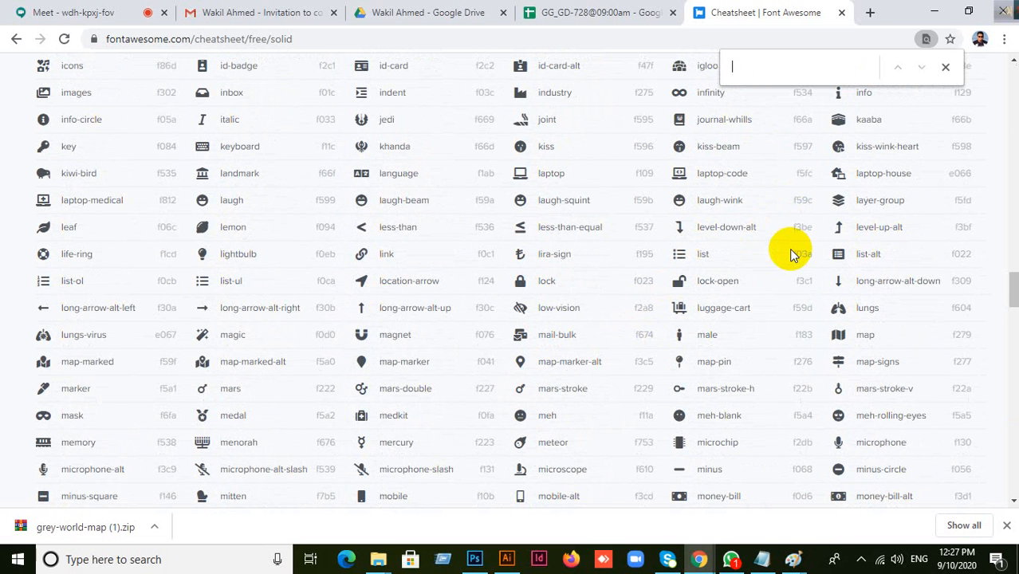
pyautogui.write('gp')
pyautogui.press('BackSpace')
pyautogui.press('BackSpace')
pyautogui.press('BackSpace')
pyautogui.write('g')
pyautogui.press('BackSpace')
pyautogui.write('g')
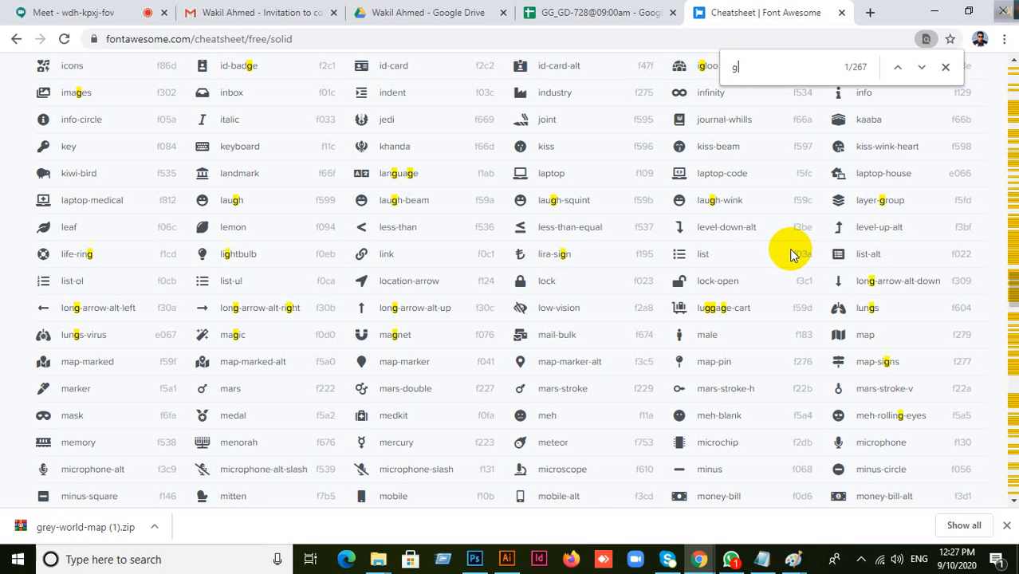
pyautogui.write('p')
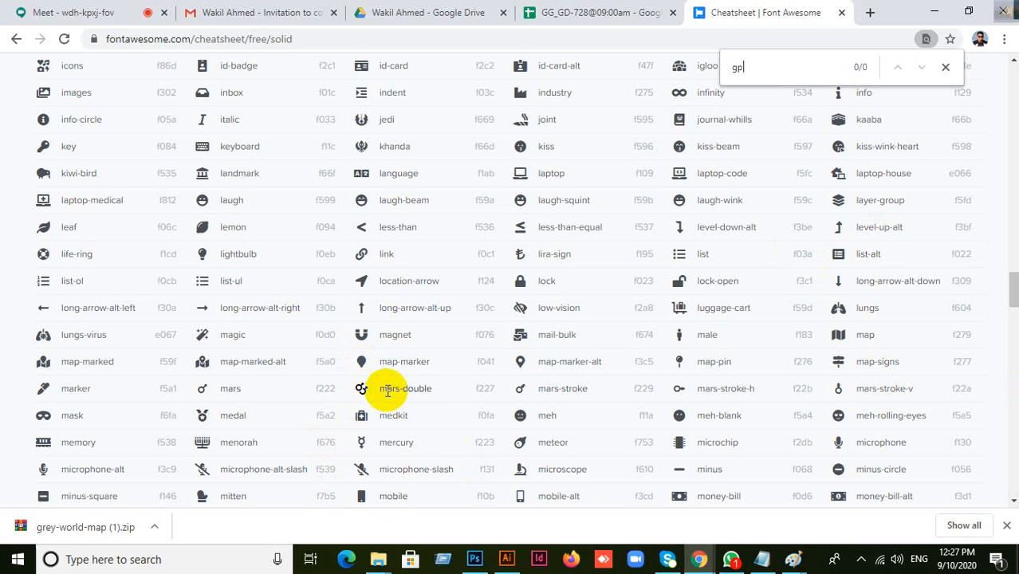
# Step: Copy the "map-marker-alt" icon name from the cheatsheet and return to Illustrator
pyautogui.moveTo(532, 363); pyautogui.dragTo(603, 361)
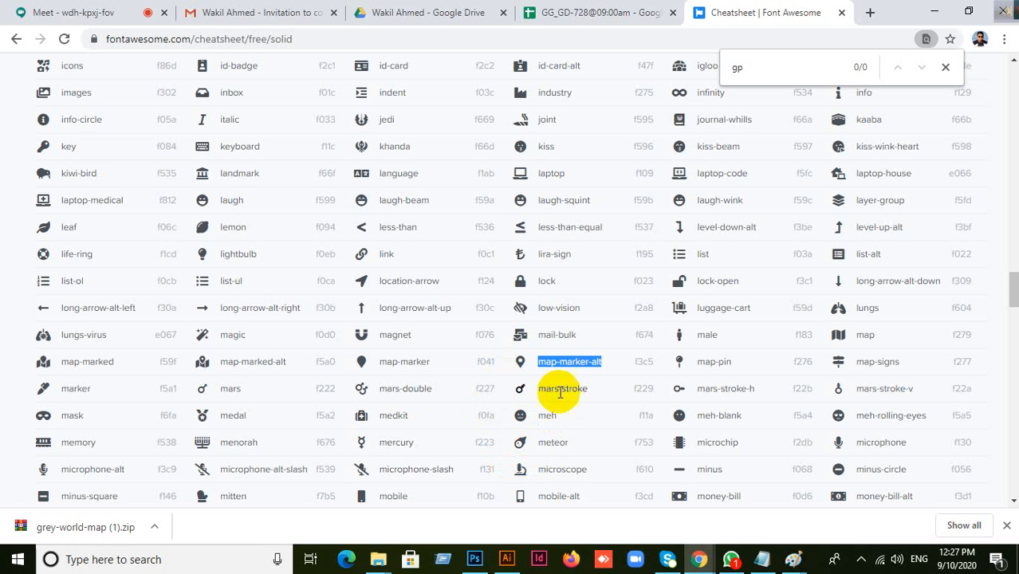
pyautogui.rightClick(569, 368)
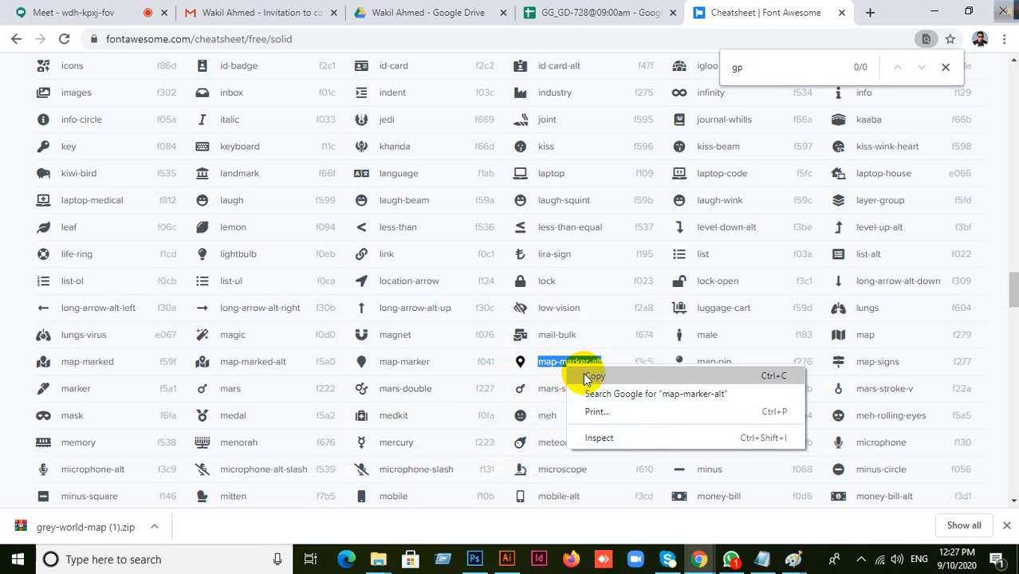
pyautogui.click(589, 376)
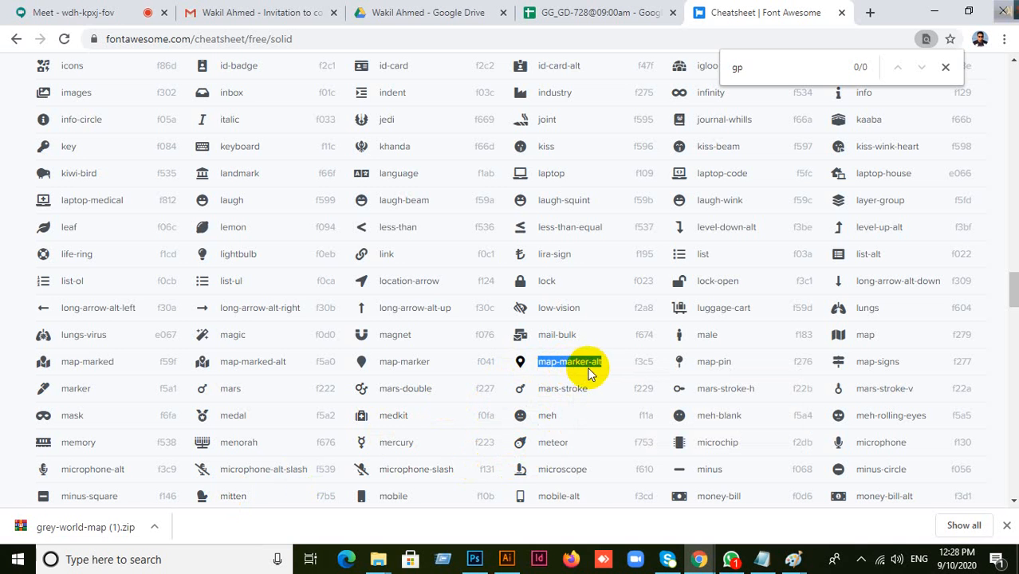
pyautogui.click(475, 559)
pyautogui.click(498, 561)
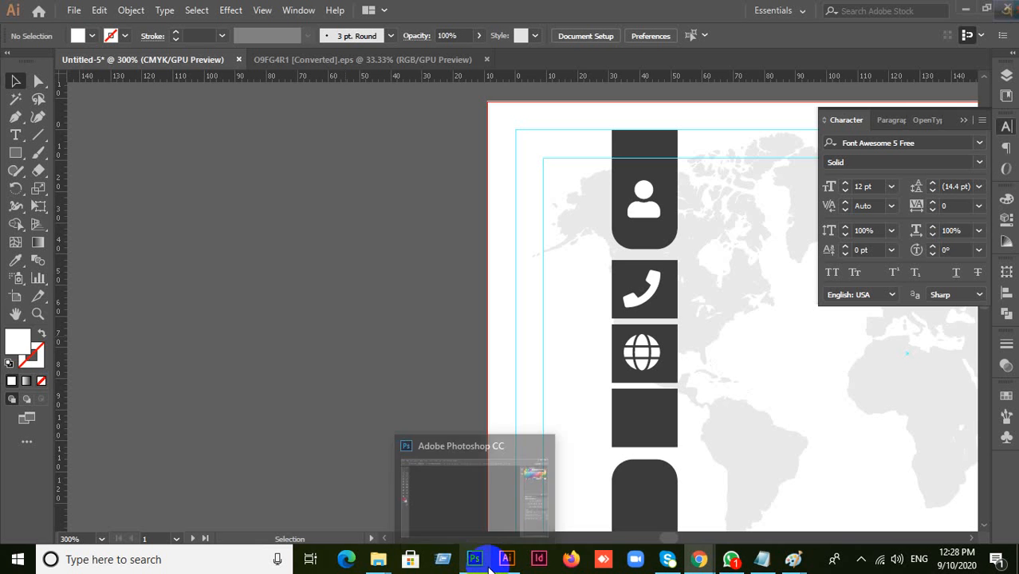
# Step: Paste the copied "map-marker-alt" name as a 12 pt Font Awesome text icon on the empty canvas beside the artboard
pyautogui.scroll(-1, 548, 293)
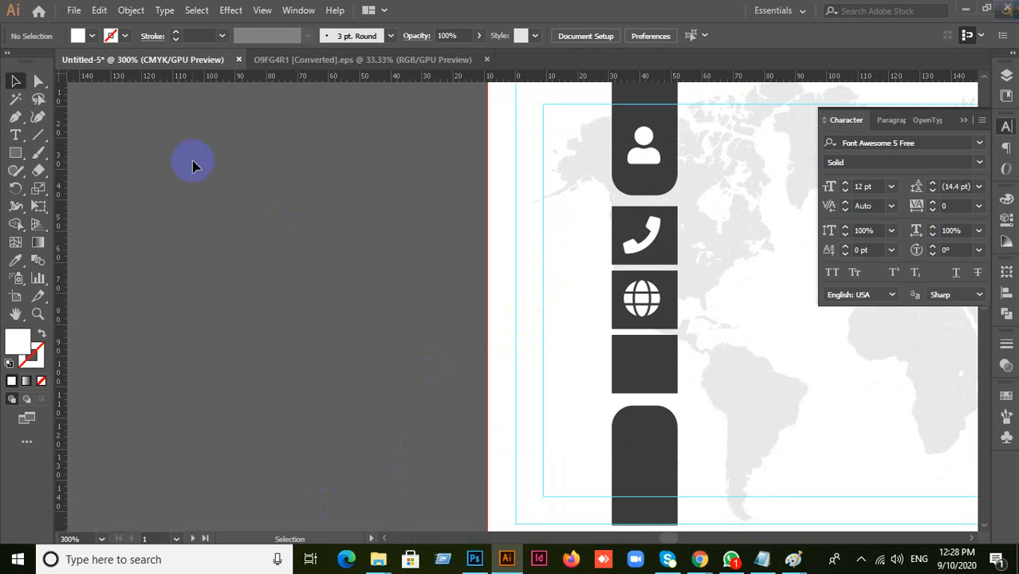
pyautogui.press('t')
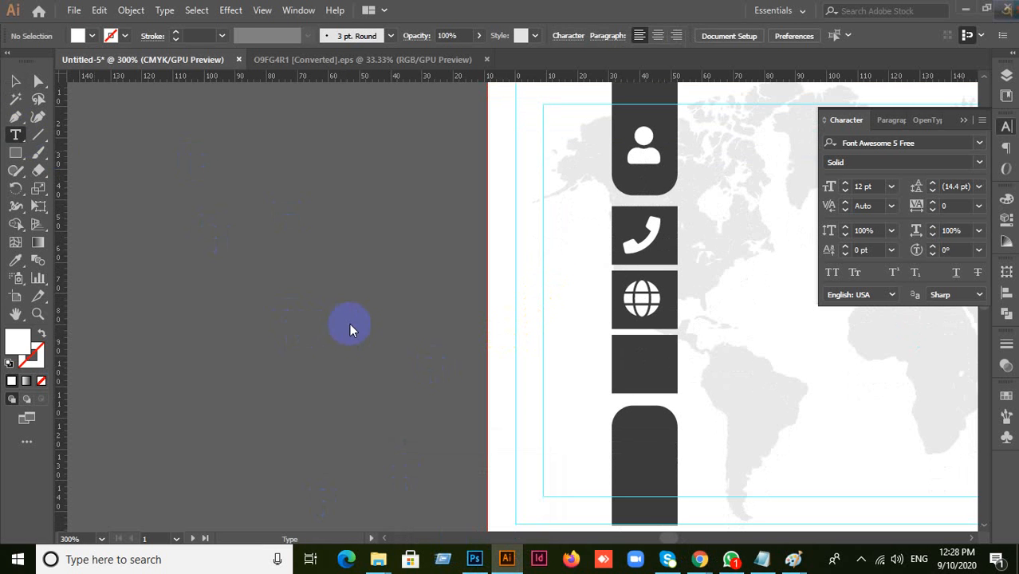
pyautogui.click(332, 327)
pyautogui.press('ctrl')
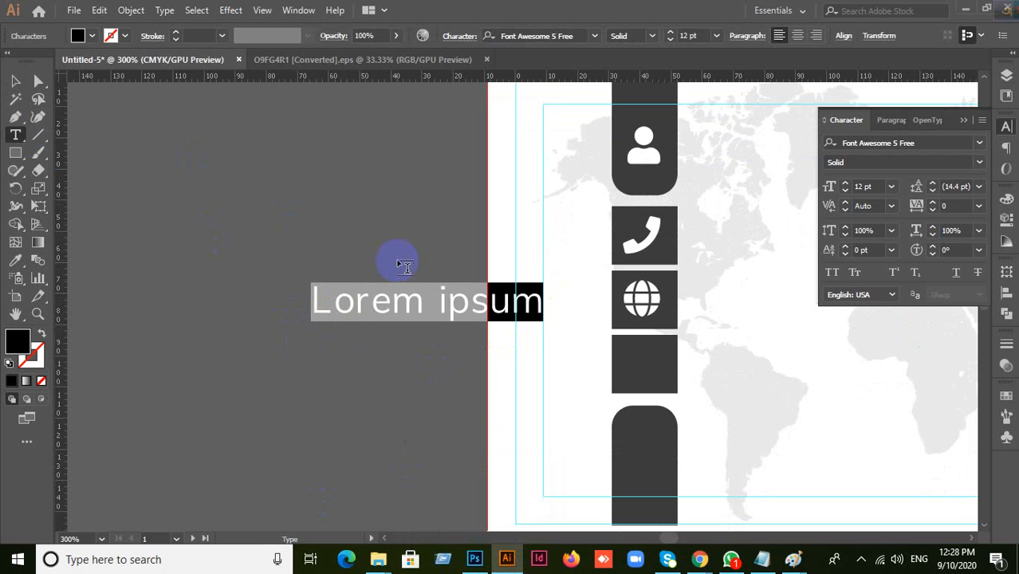
pyautogui.hotkey('ctrl', 'v')
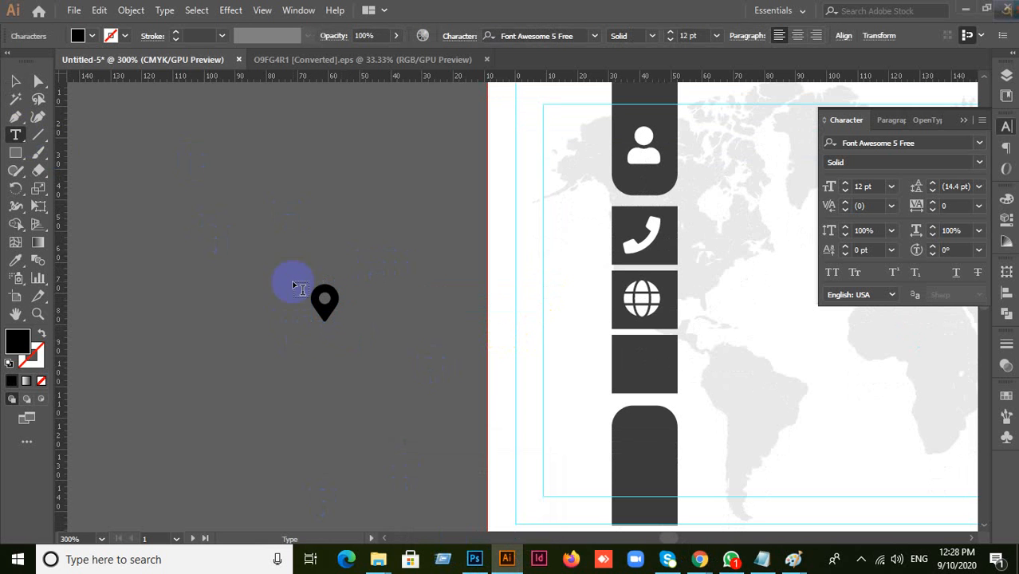
pyautogui.click(19, 83)
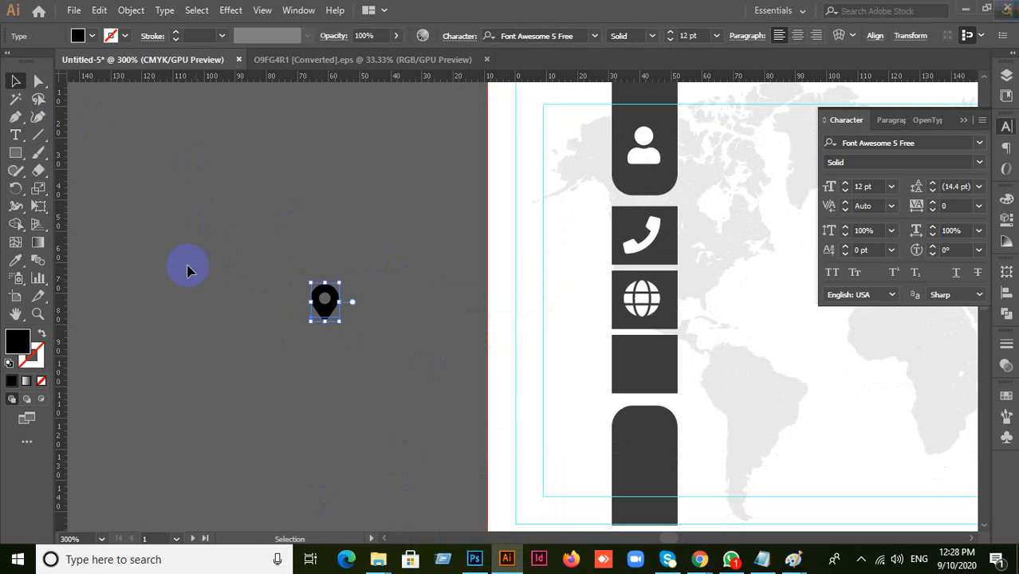
pyautogui.scroll(-1, 540, 391)
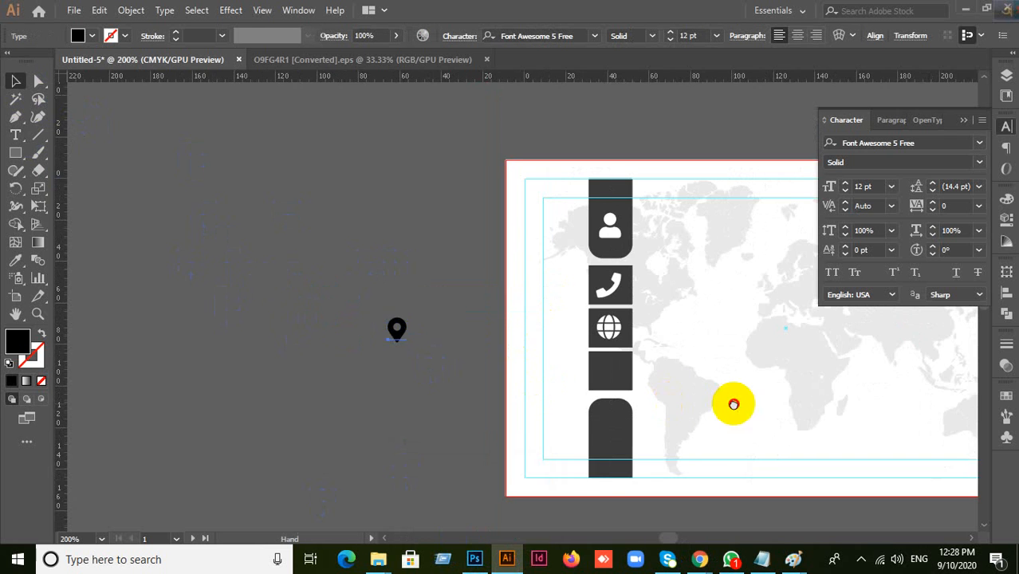
# Step: Move the map marker icon from the empty canvas onto the centre of the blank square block below the globe
pyautogui.moveTo(728, 403); pyautogui.dragTo(673, 309)
pyautogui.click(327, 318)
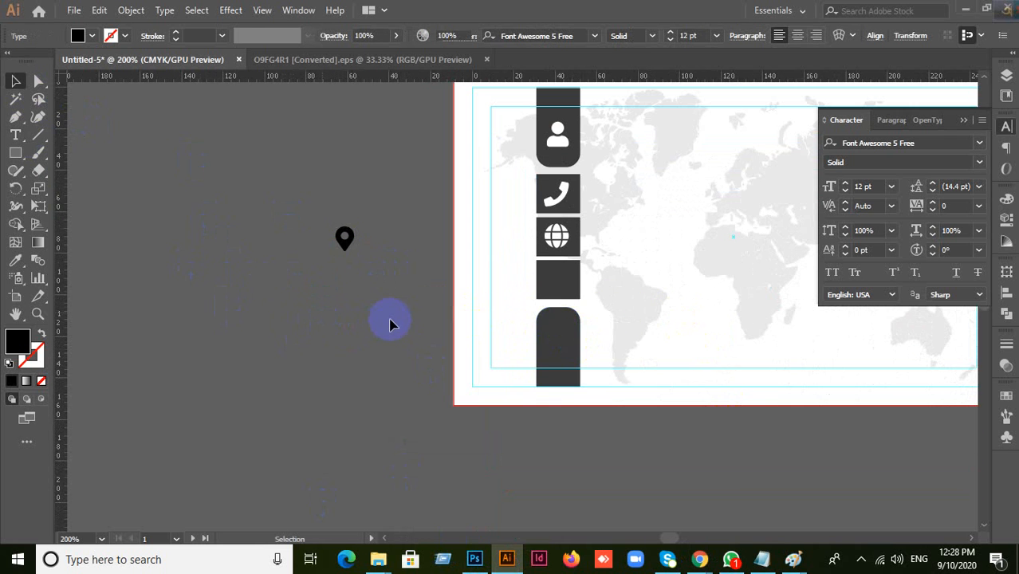
pyautogui.scroll(1, 392, 324)
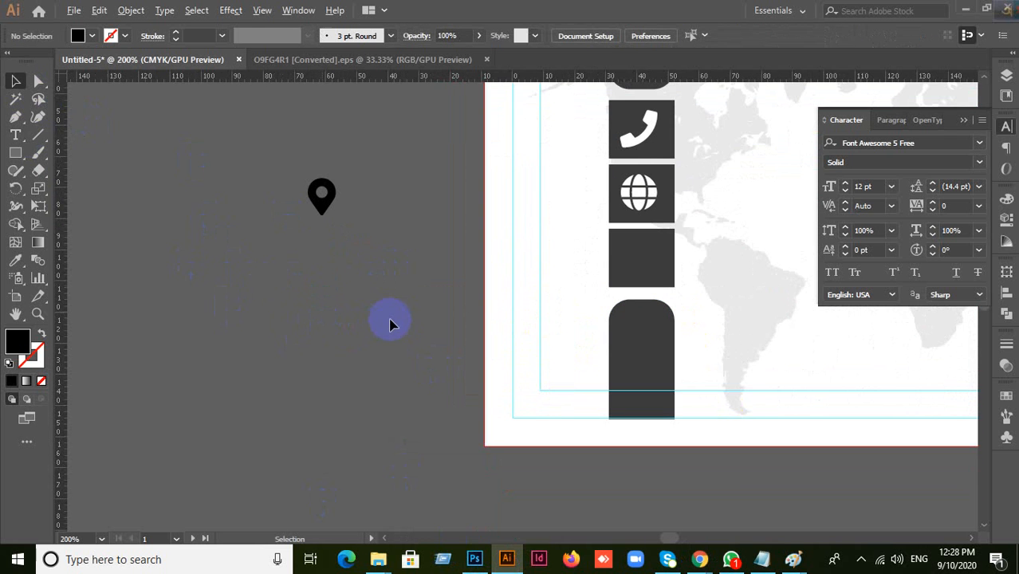
pyautogui.click(320, 195)
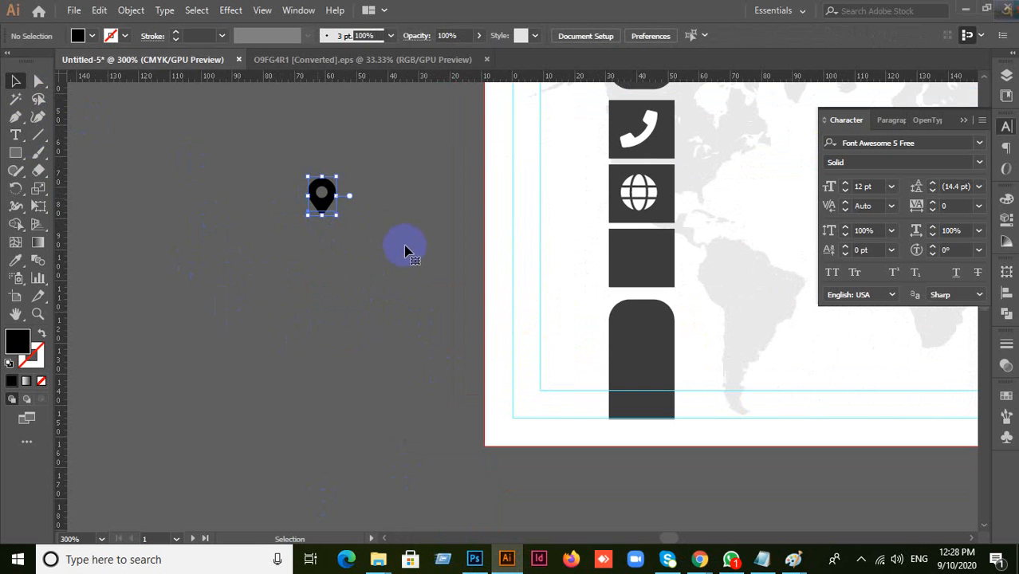
pyautogui.moveTo(321, 195); pyautogui.dragTo(638, 260)
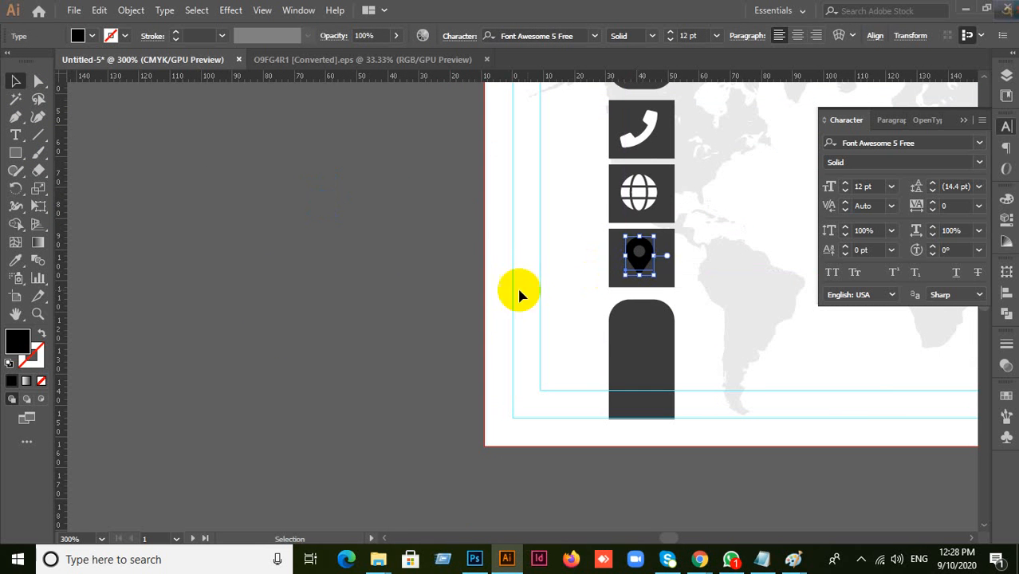
# Step: Change the map marker icon's fill to white and collapse the Character panel
pyautogui.doubleClick(18, 340)
pyautogui.moveTo(606, 300)
pyautogui.mouseDown()
pyautogui.moveTo(568, 216)
pyautogui.moveTo(519, 171)
pyautogui.mouseUp()
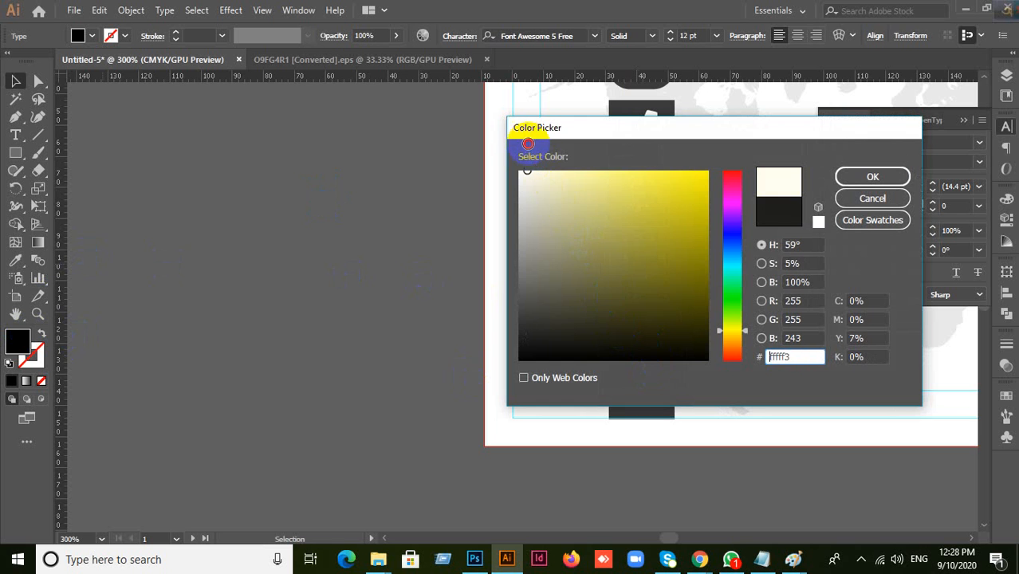
pyautogui.click(872, 177)
pyautogui.scroll(-1, 362, 330)
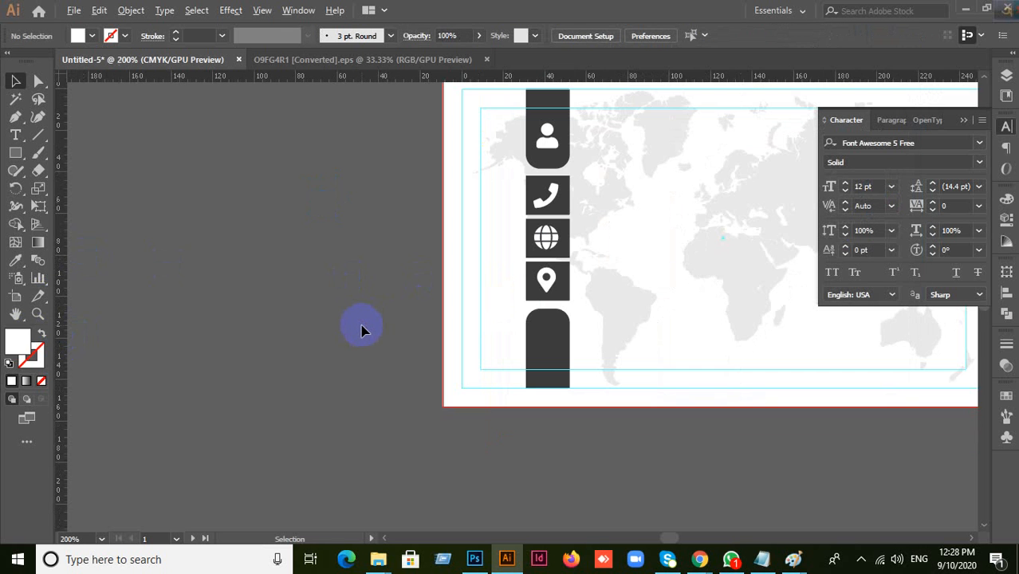
pyautogui.moveTo(678, 336); pyautogui.dragTo(533, 379)
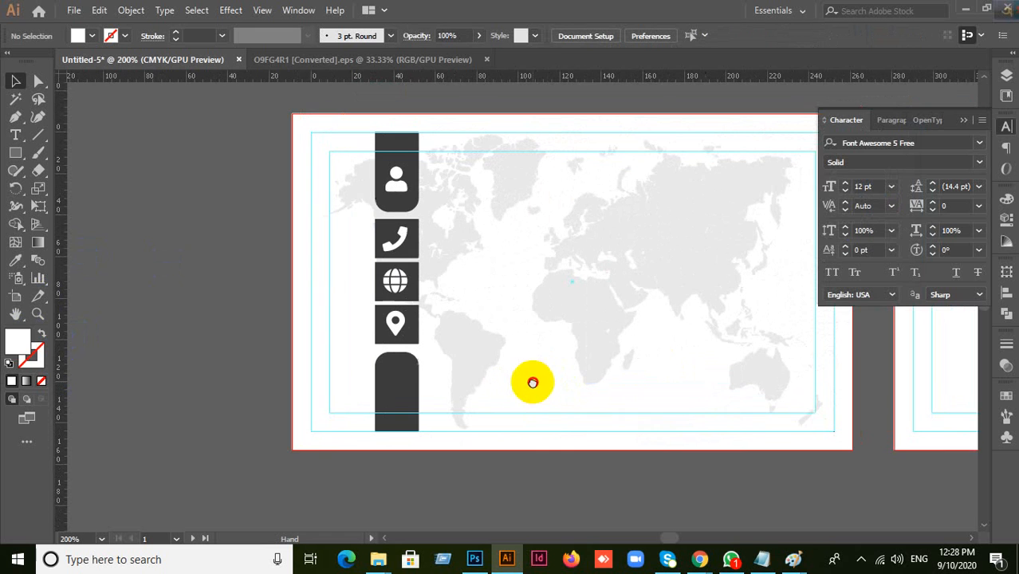
pyautogui.click(964, 119)
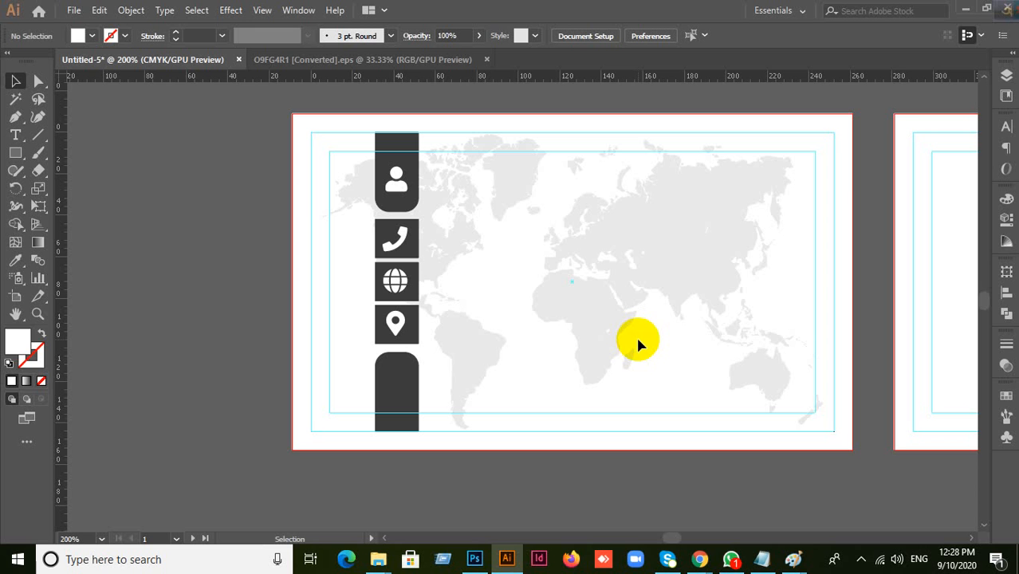
pyautogui.moveTo(702, 558)
pyautogui.click(575, 480)
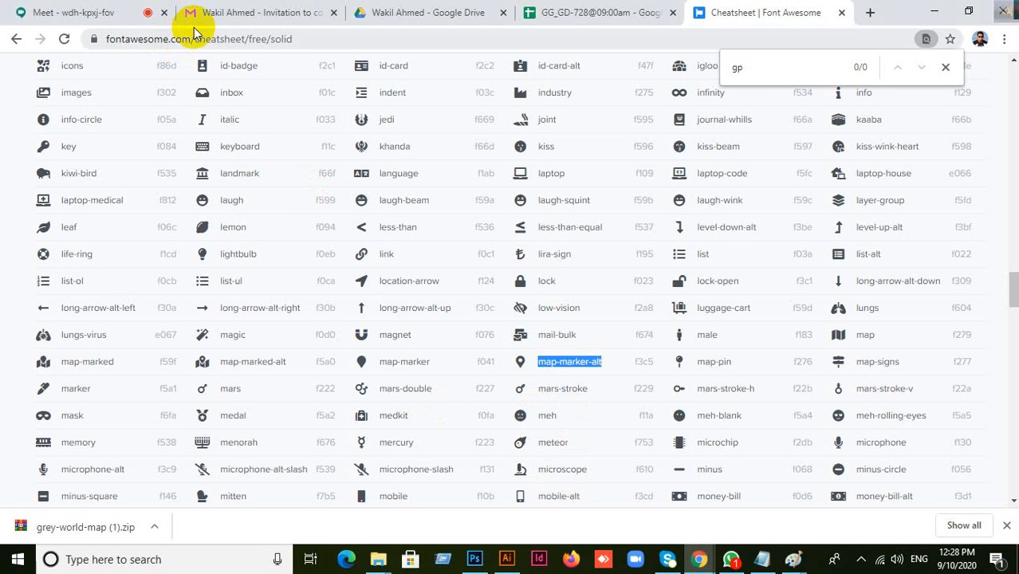
pyautogui.click(212, 12)
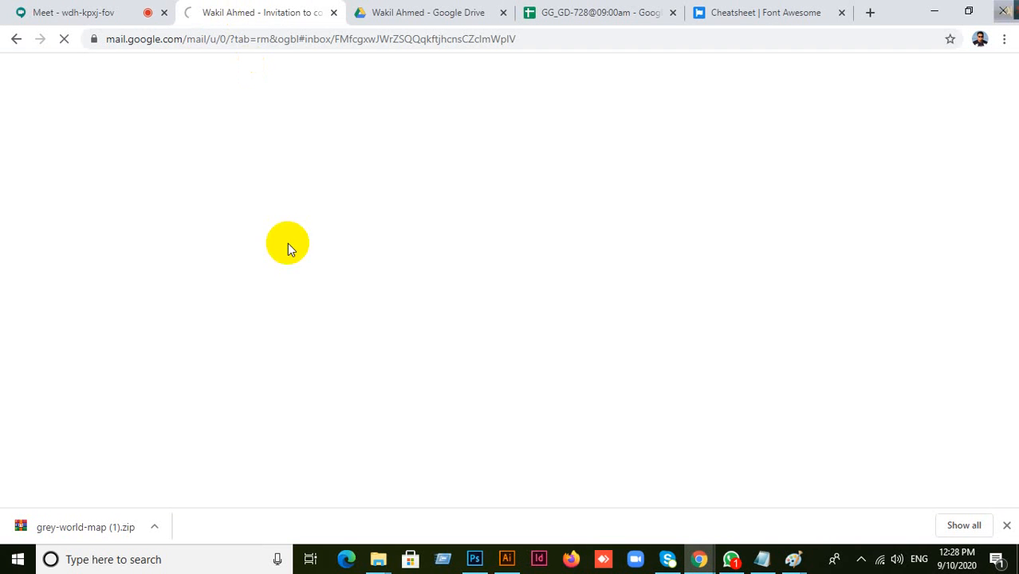
pyautogui.click(507, 559)
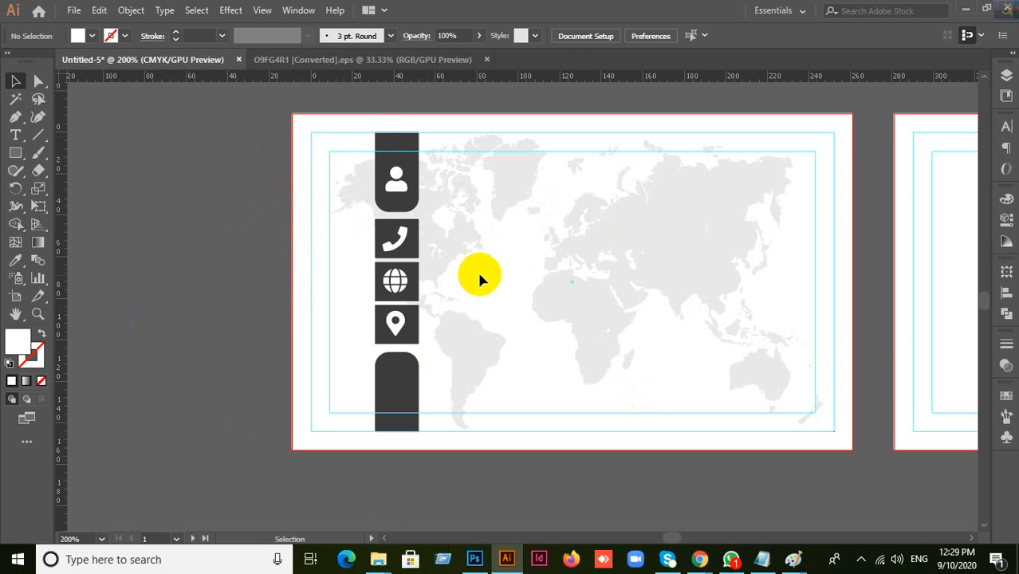
pyautogui.click(412, 243)
pyautogui.click(414, 314)
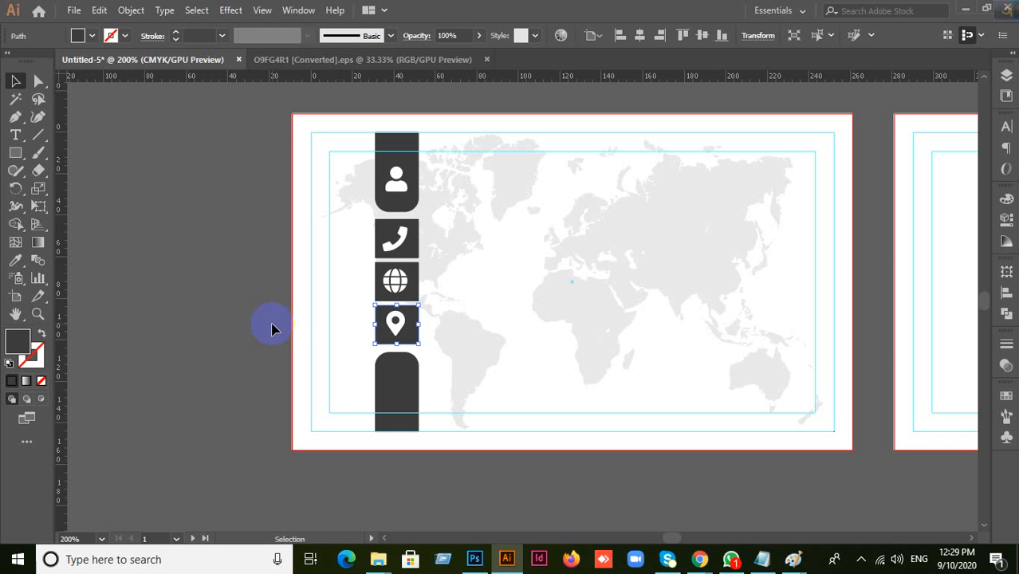
pyautogui.scroll(-1, 307, 312)
pyautogui.scroll(1, 546, 330)
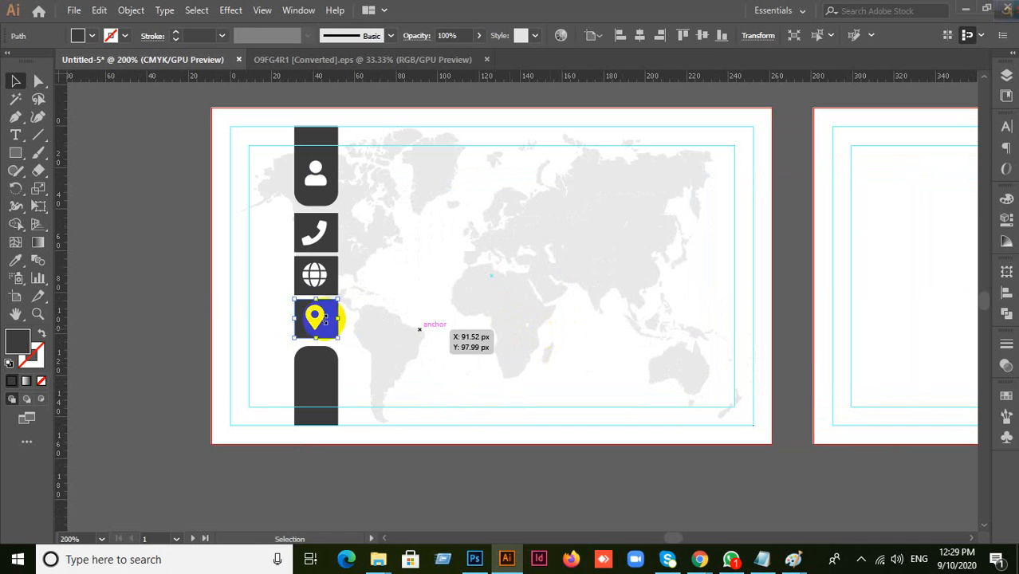
pyautogui.click(177, 285)
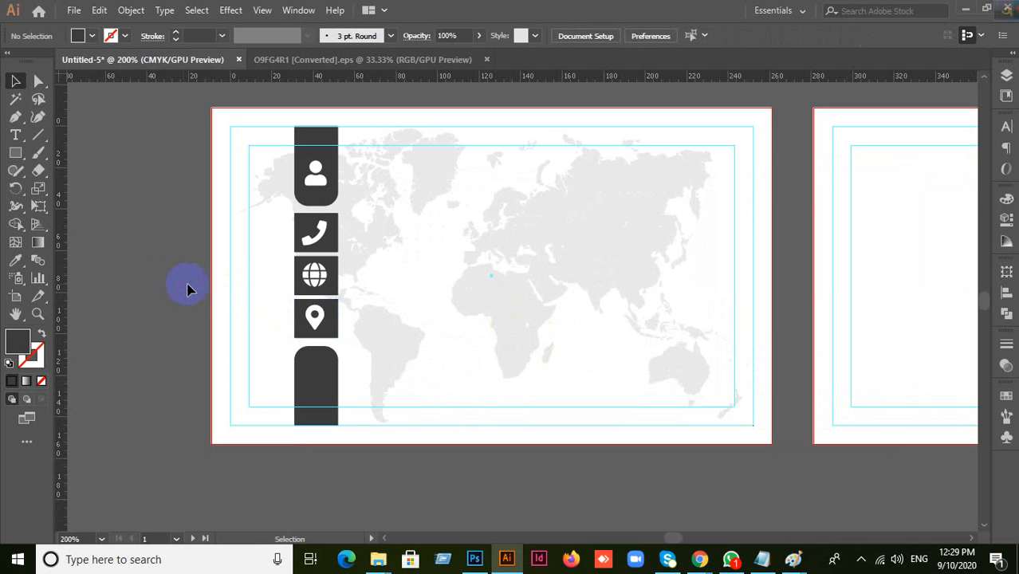
pyautogui.click(319, 316)
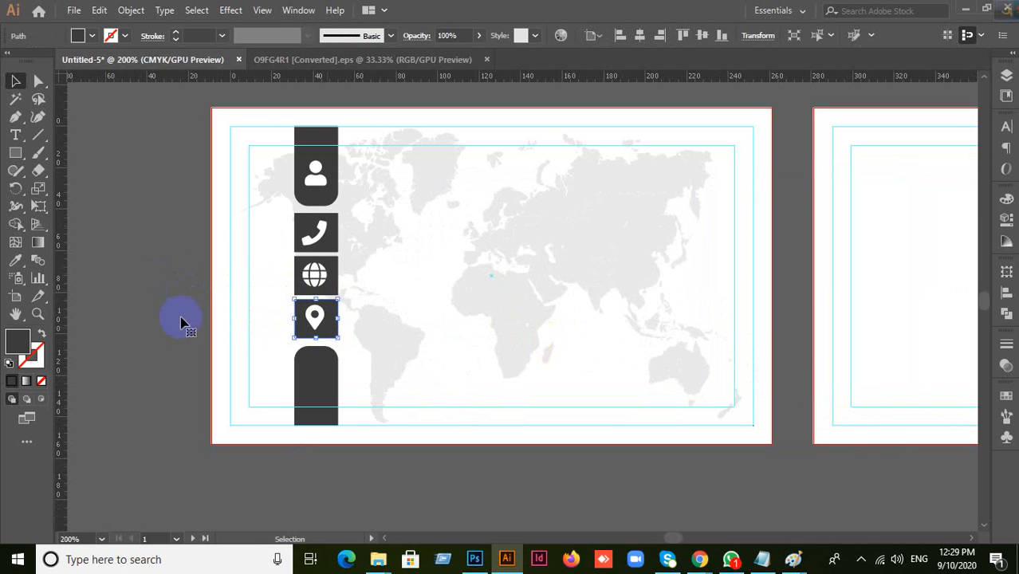
pyautogui.click(120, 305)
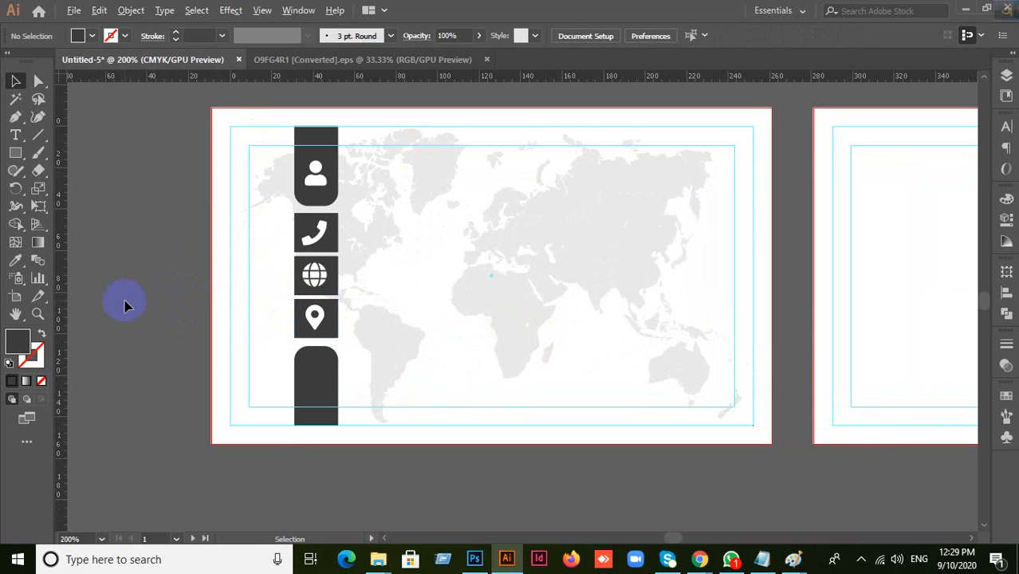
pyautogui.scroll(-1, 127, 305)
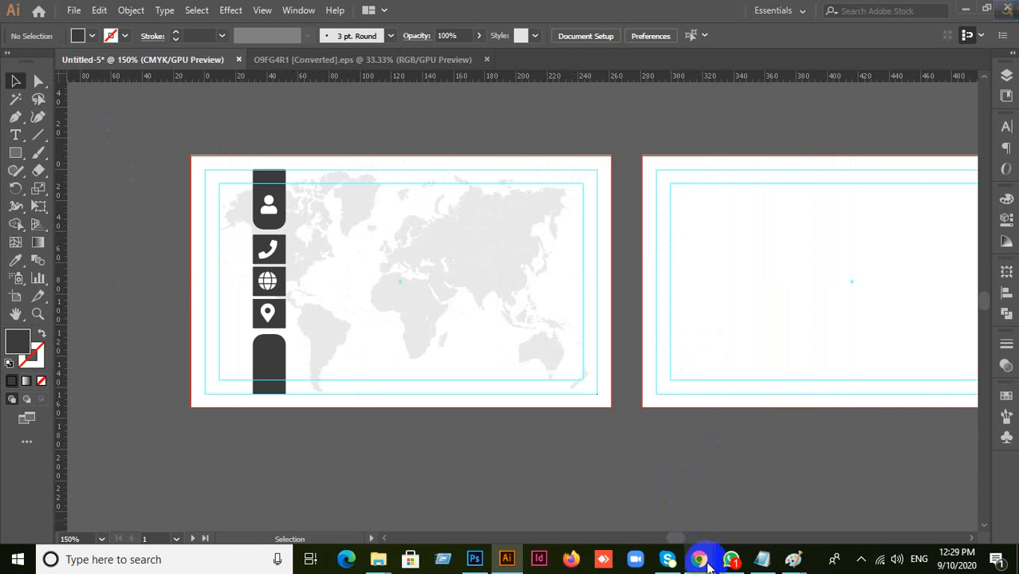
# Step: Switch to the Google Meet call in Chrome, look through its participant list and close the list
pyautogui.moveTo(702, 562)
pyautogui.click(571, 485)
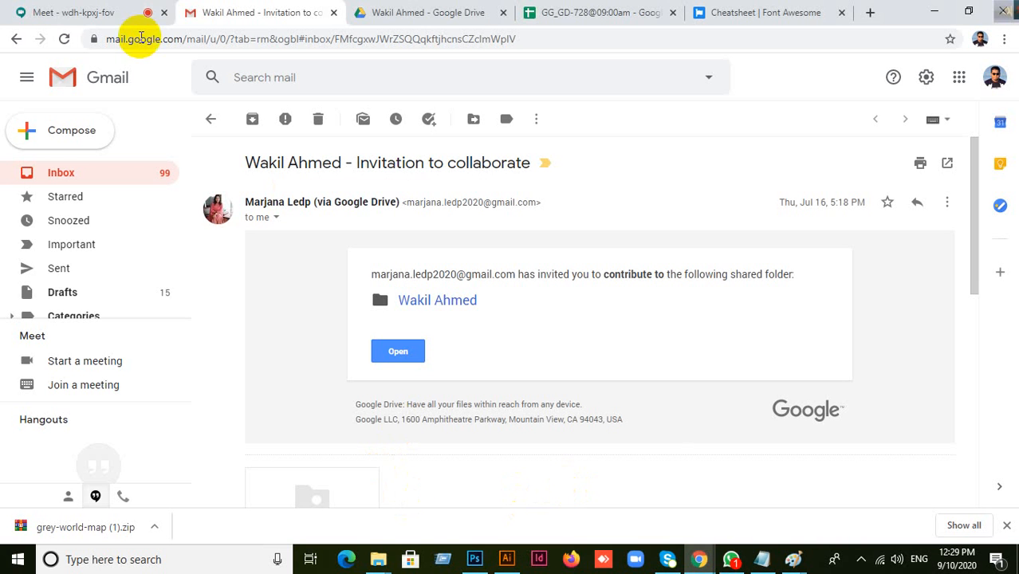
pyautogui.click(93, 16)
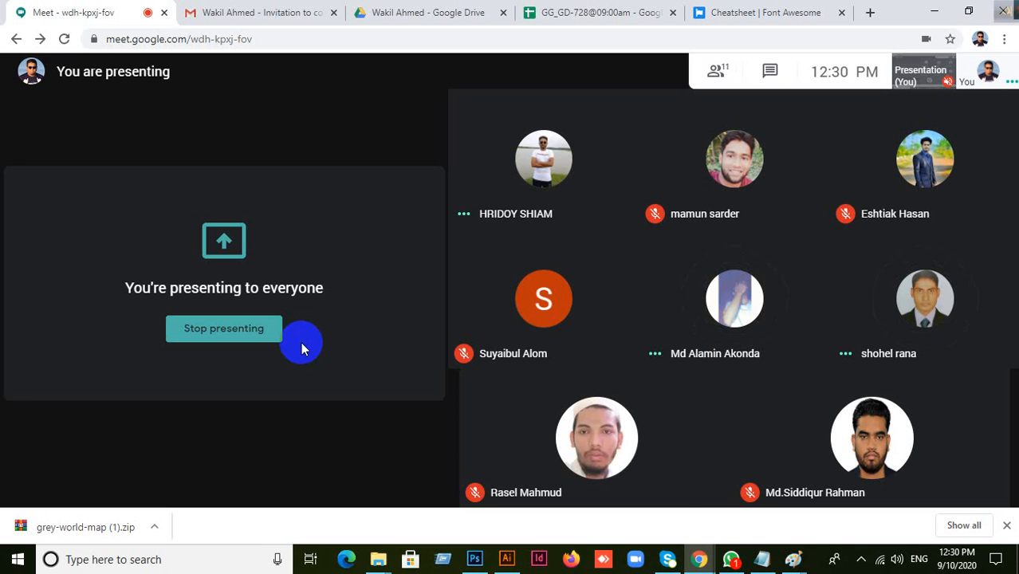
pyautogui.moveTo(499, 209)
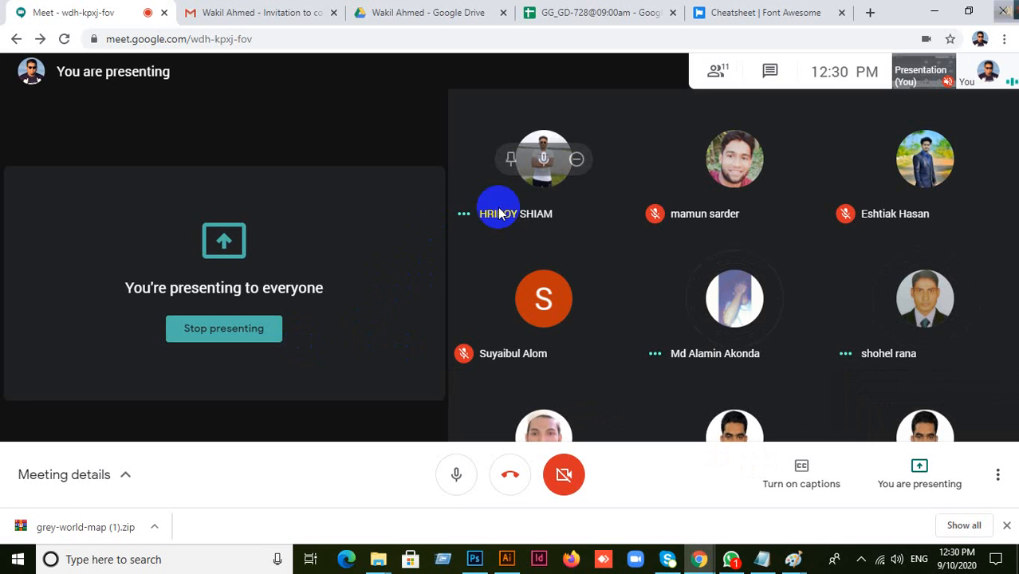
pyautogui.click(722, 75)
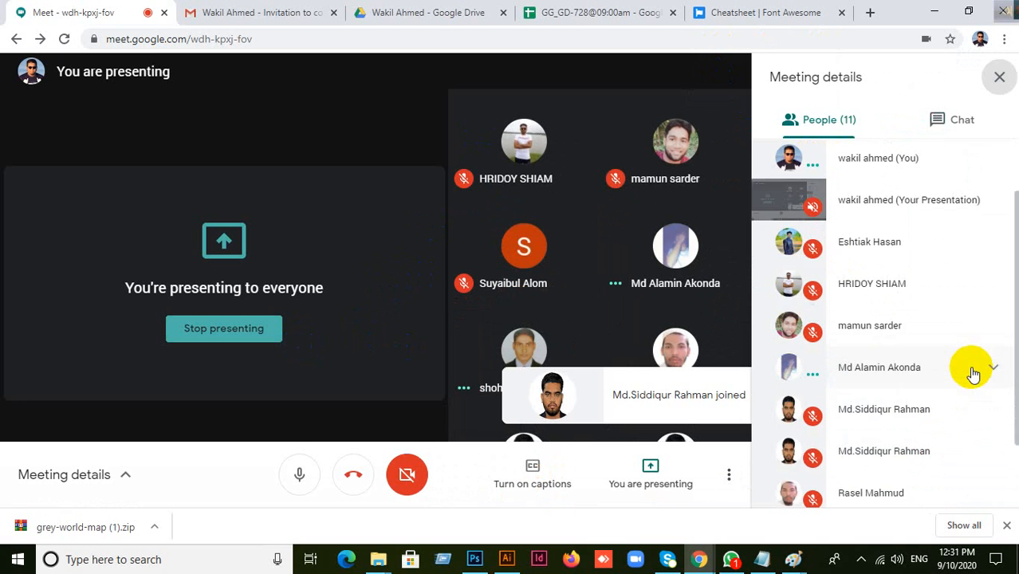
pyautogui.scroll(-2, 973, 374)
pyautogui.scroll(2, 973, 375)
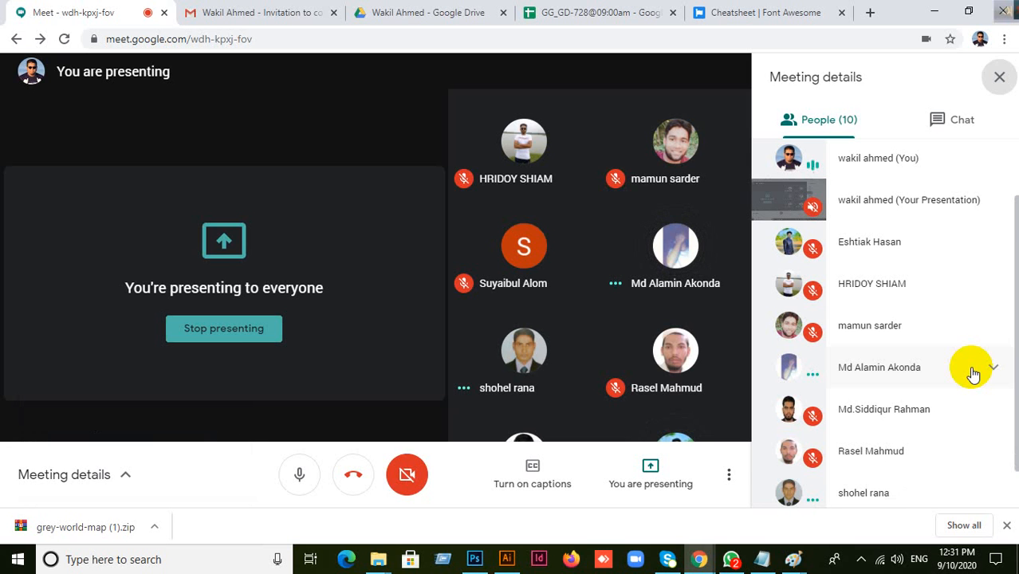
pyautogui.scroll(-1, 957, 427)
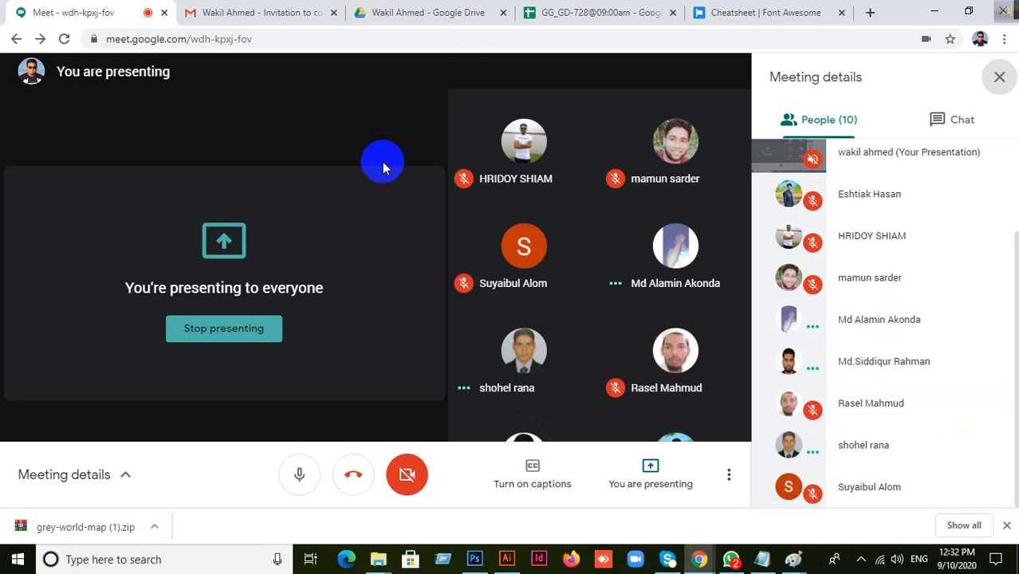
pyautogui.click(1001, 81)
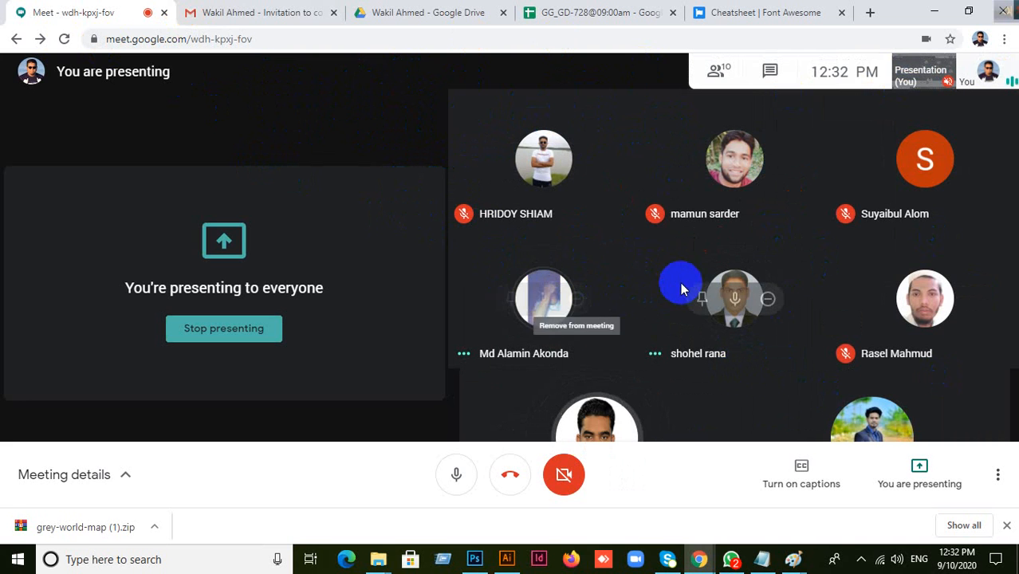
# Step: Close the Google Meet tab and minimize the Chrome, Illustrator and File Explorer windows to reach the desktop
pyautogui.click(163, 13)
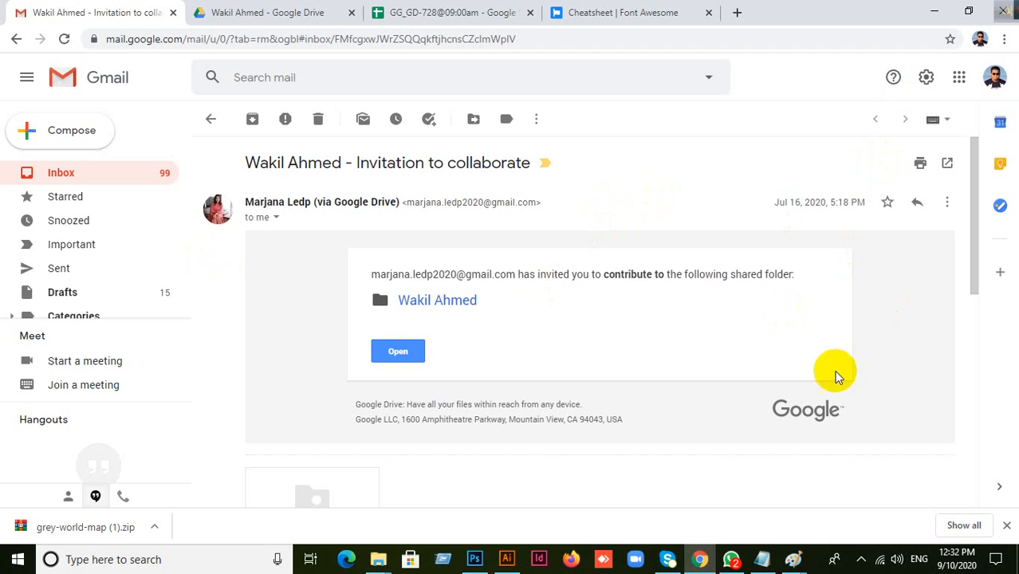
pyautogui.moveTo(999, 12); pyautogui.dragTo(914, 12)
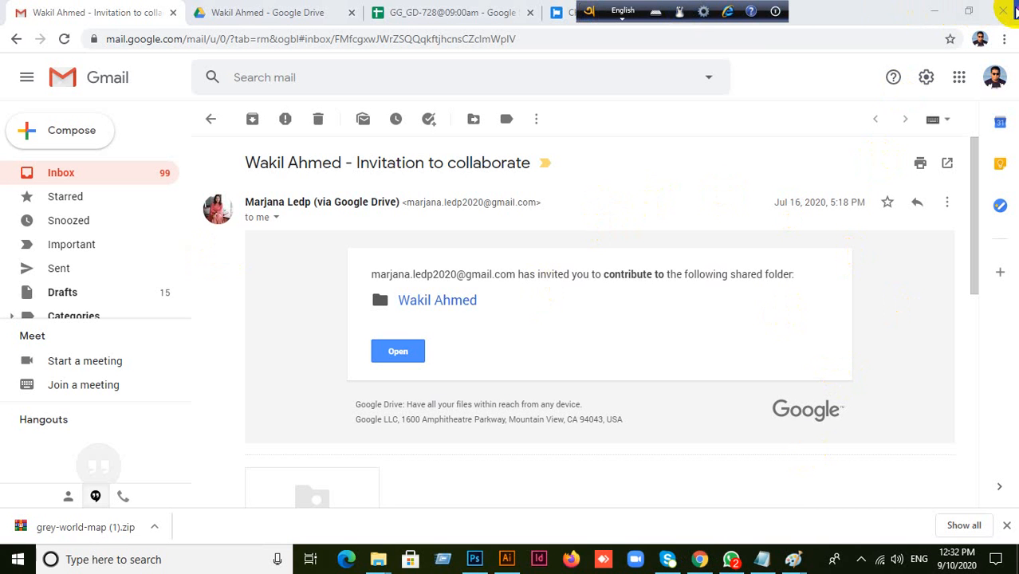
pyautogui.click(935, 11)
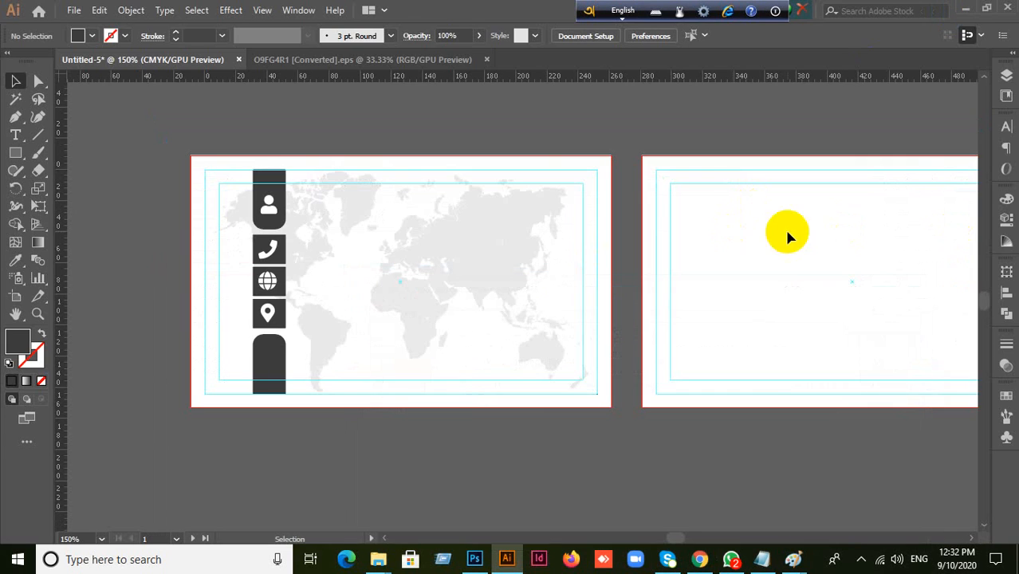
pyautogui.click(965, 9)
pyautogui.click(936, 9)
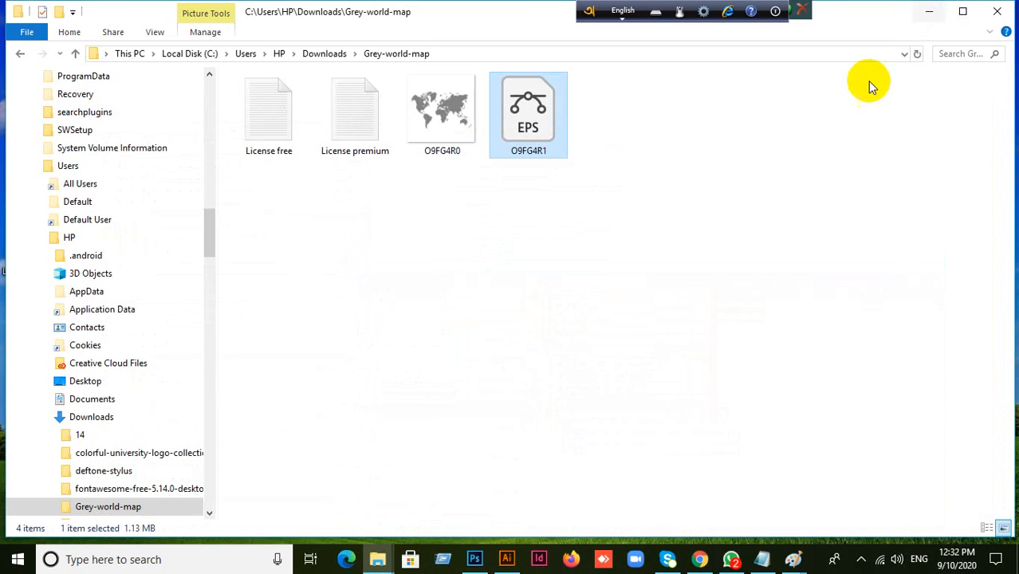
pyautogui.click(928, 11)
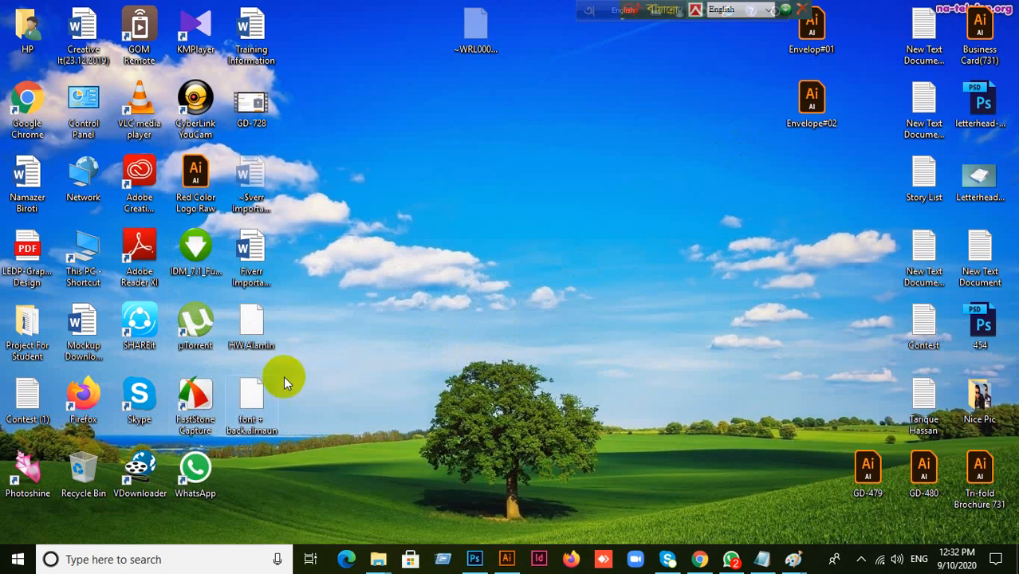